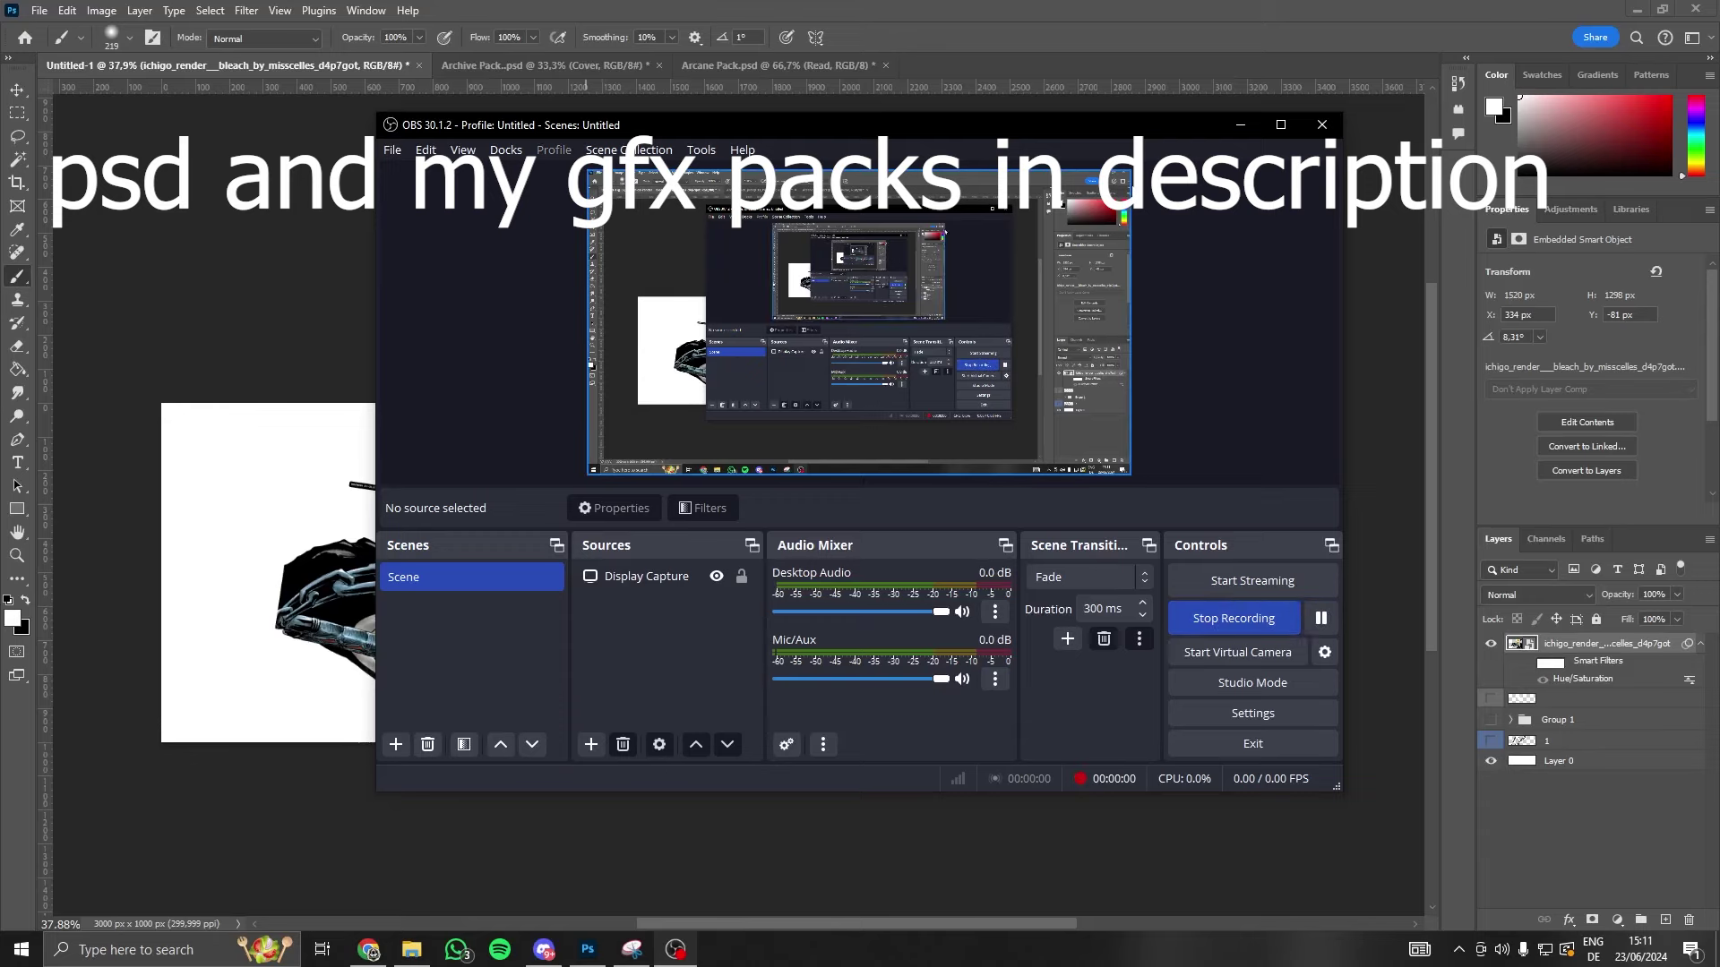
# - Start recording, enable the render's Hue/Saturation greyscale filter, and show Group 1 and splatter layer 1
pyautogui.click(1238, 123)
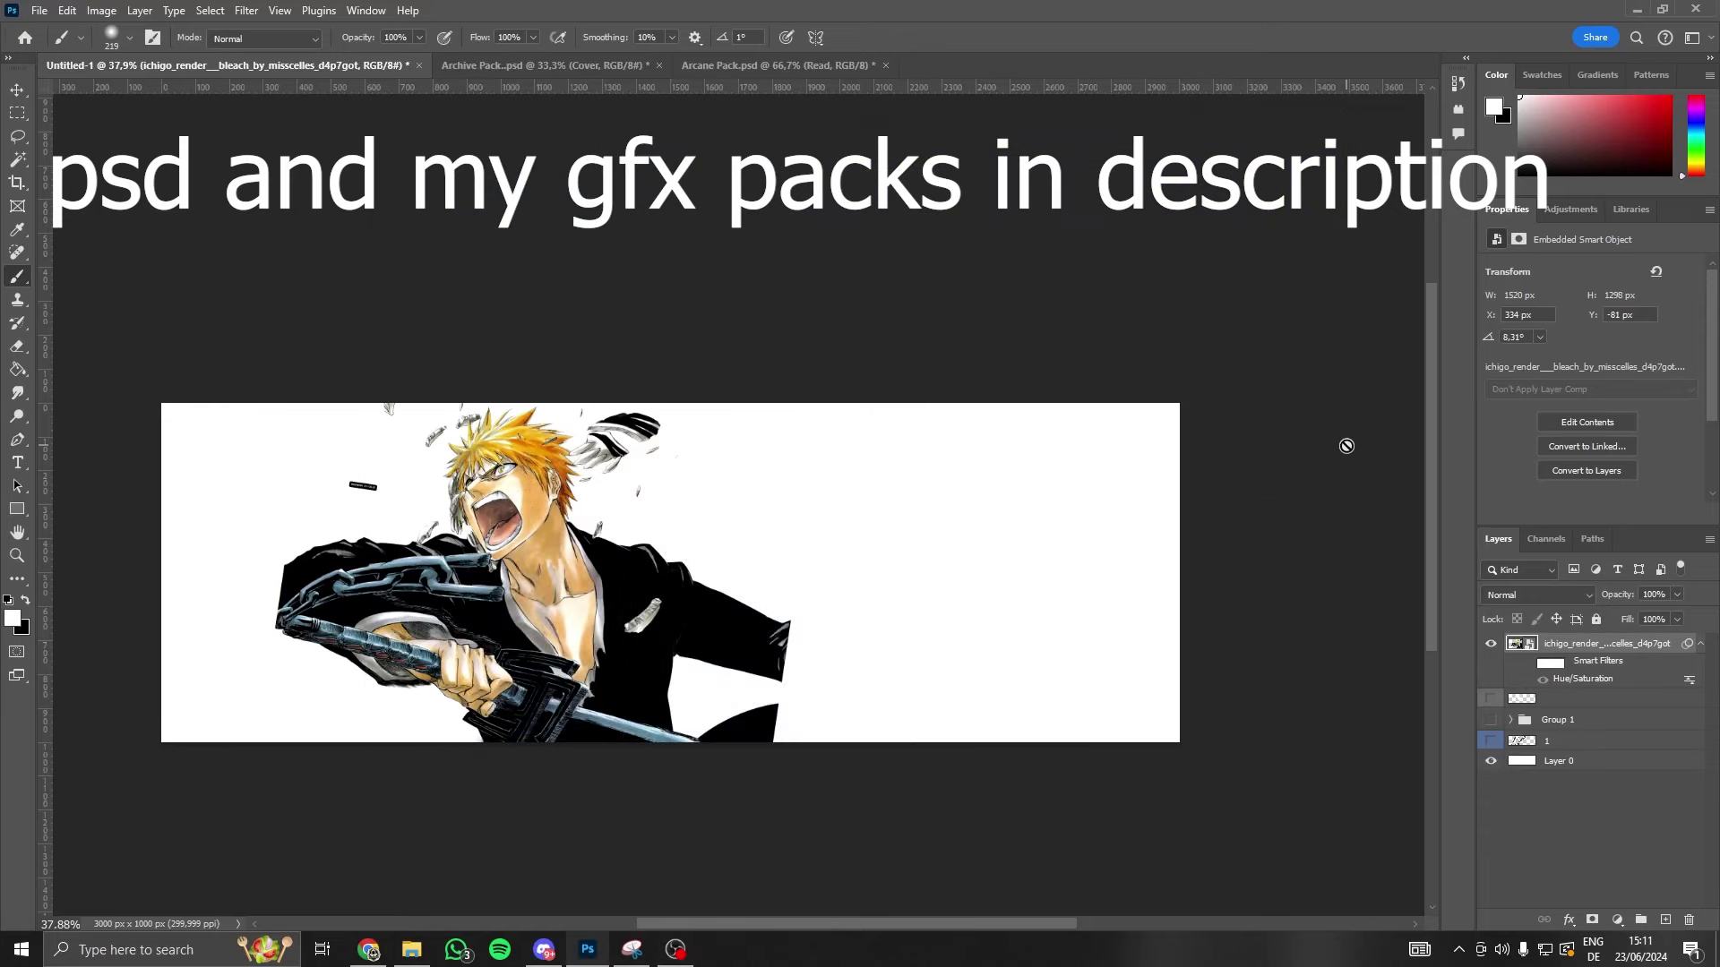
pyautogui.click(1529, 663)
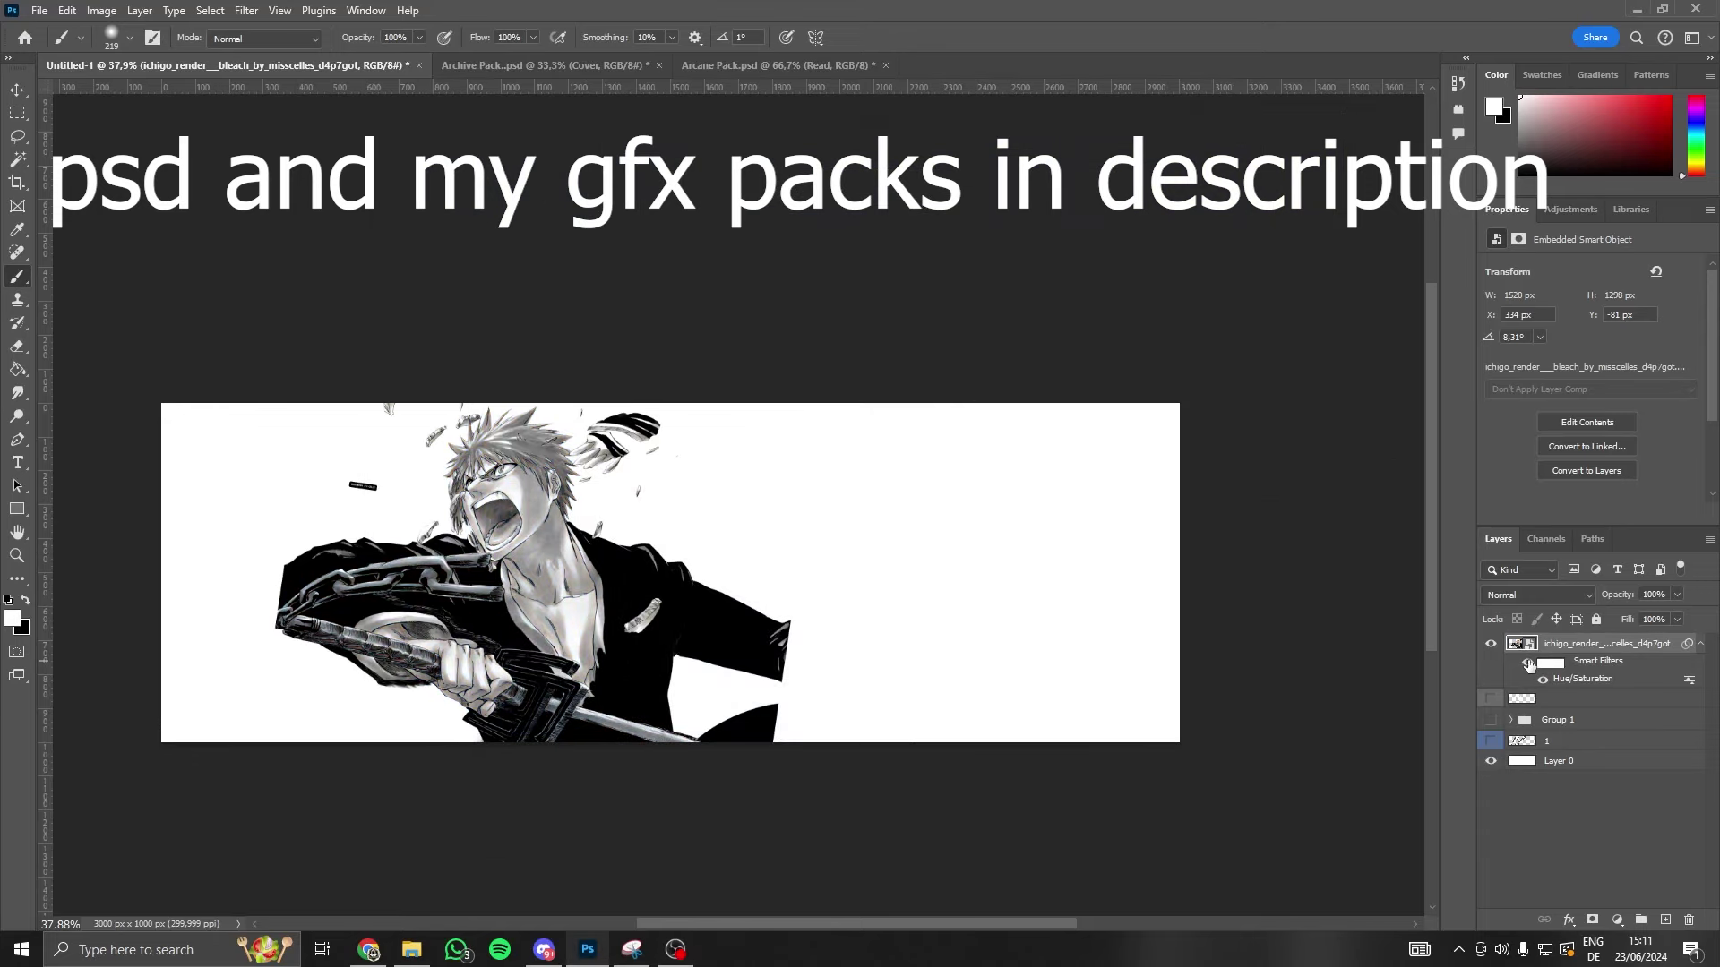
pyautogui.click(1491, 720)
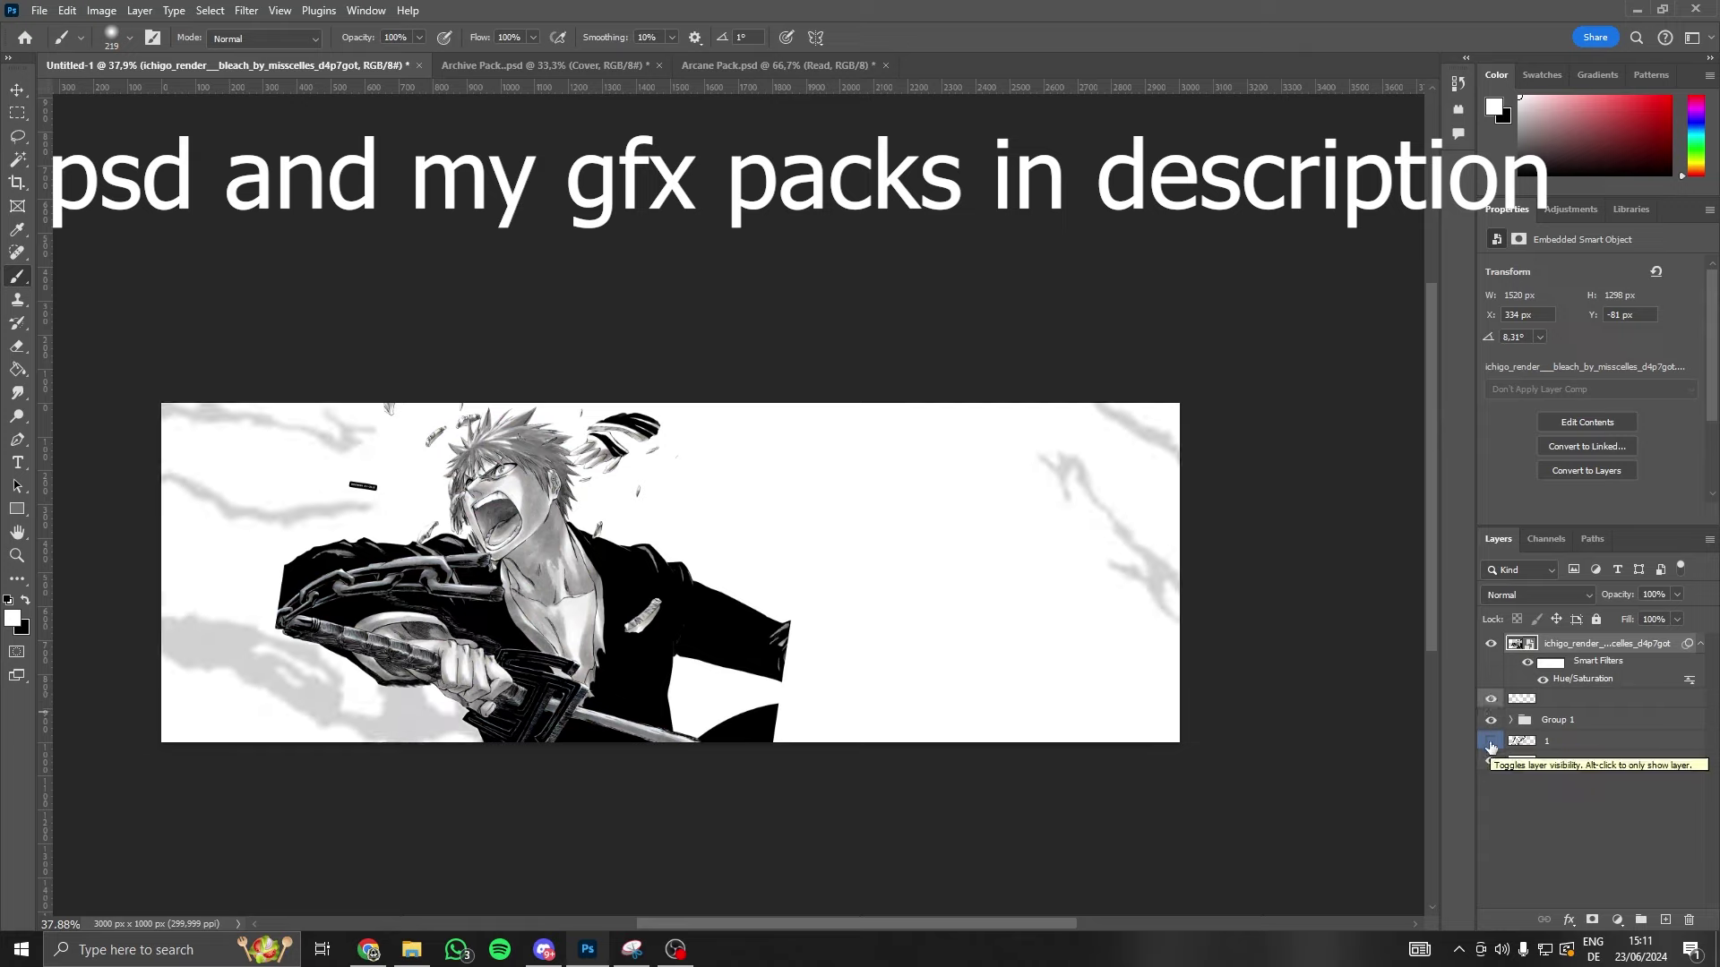
pyautogui.click(1491, 741)
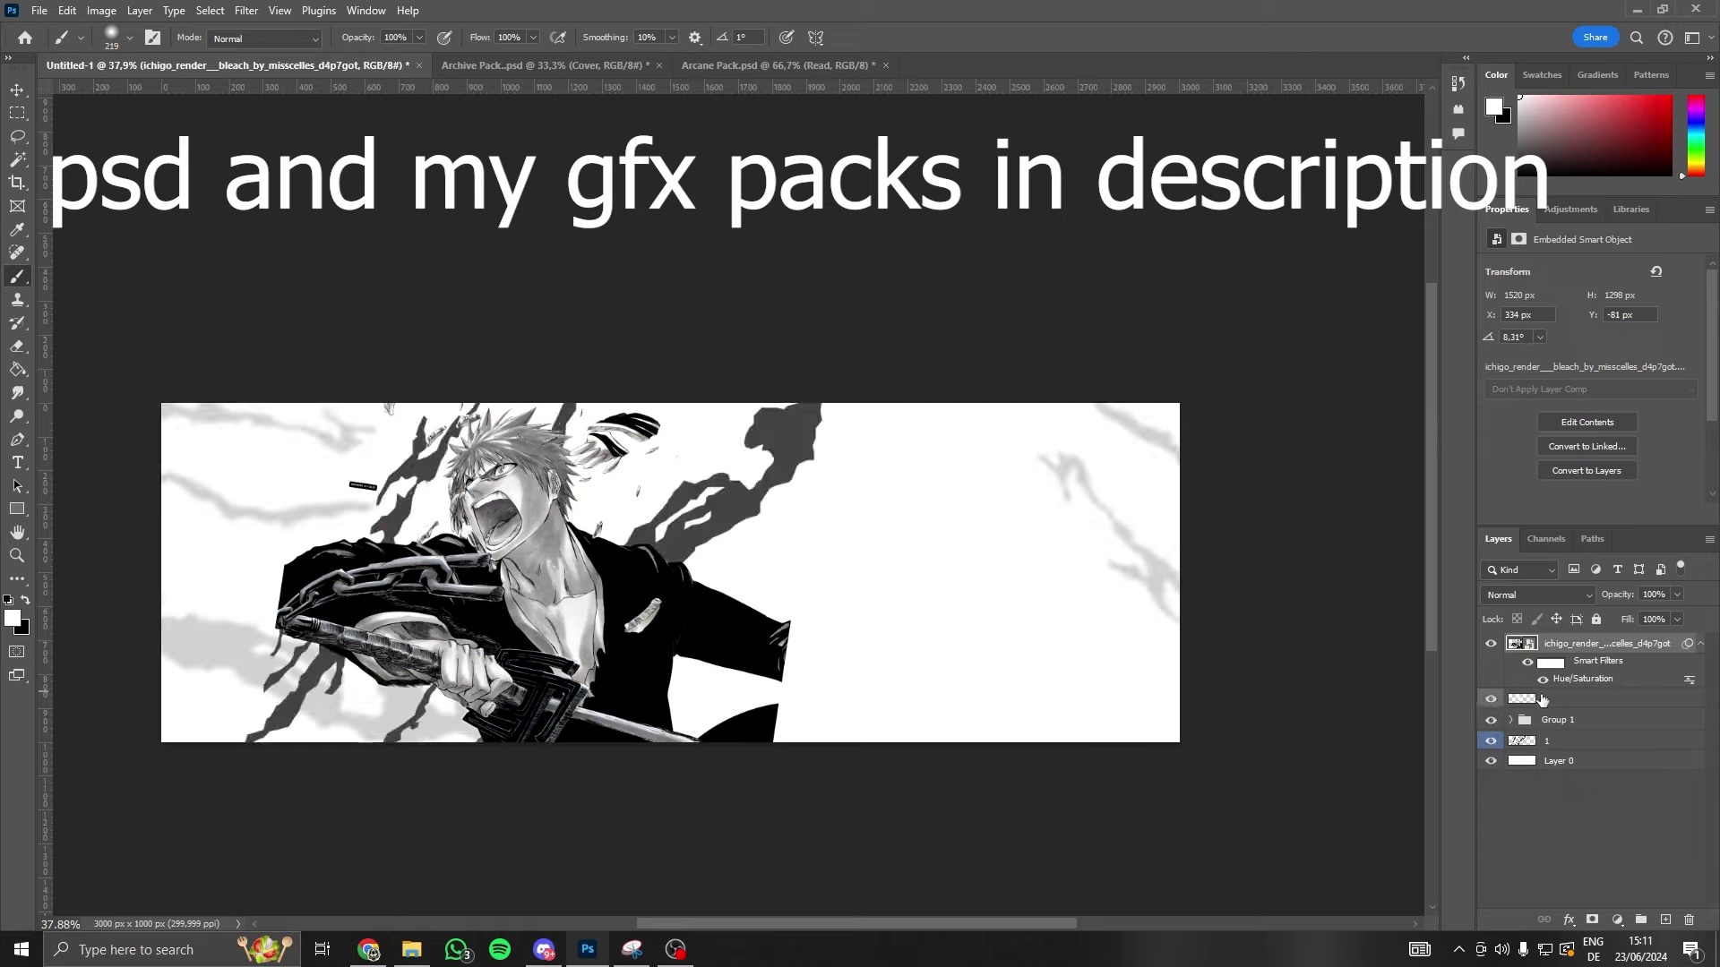
pyautogui.click(1576, 703)
# - Duplicate the splatter layer and darken the copy to Lightness -50
pyautogui.hotkey('ctrl', 'j')
pyautogui.hotkey('ctrl', 'u')
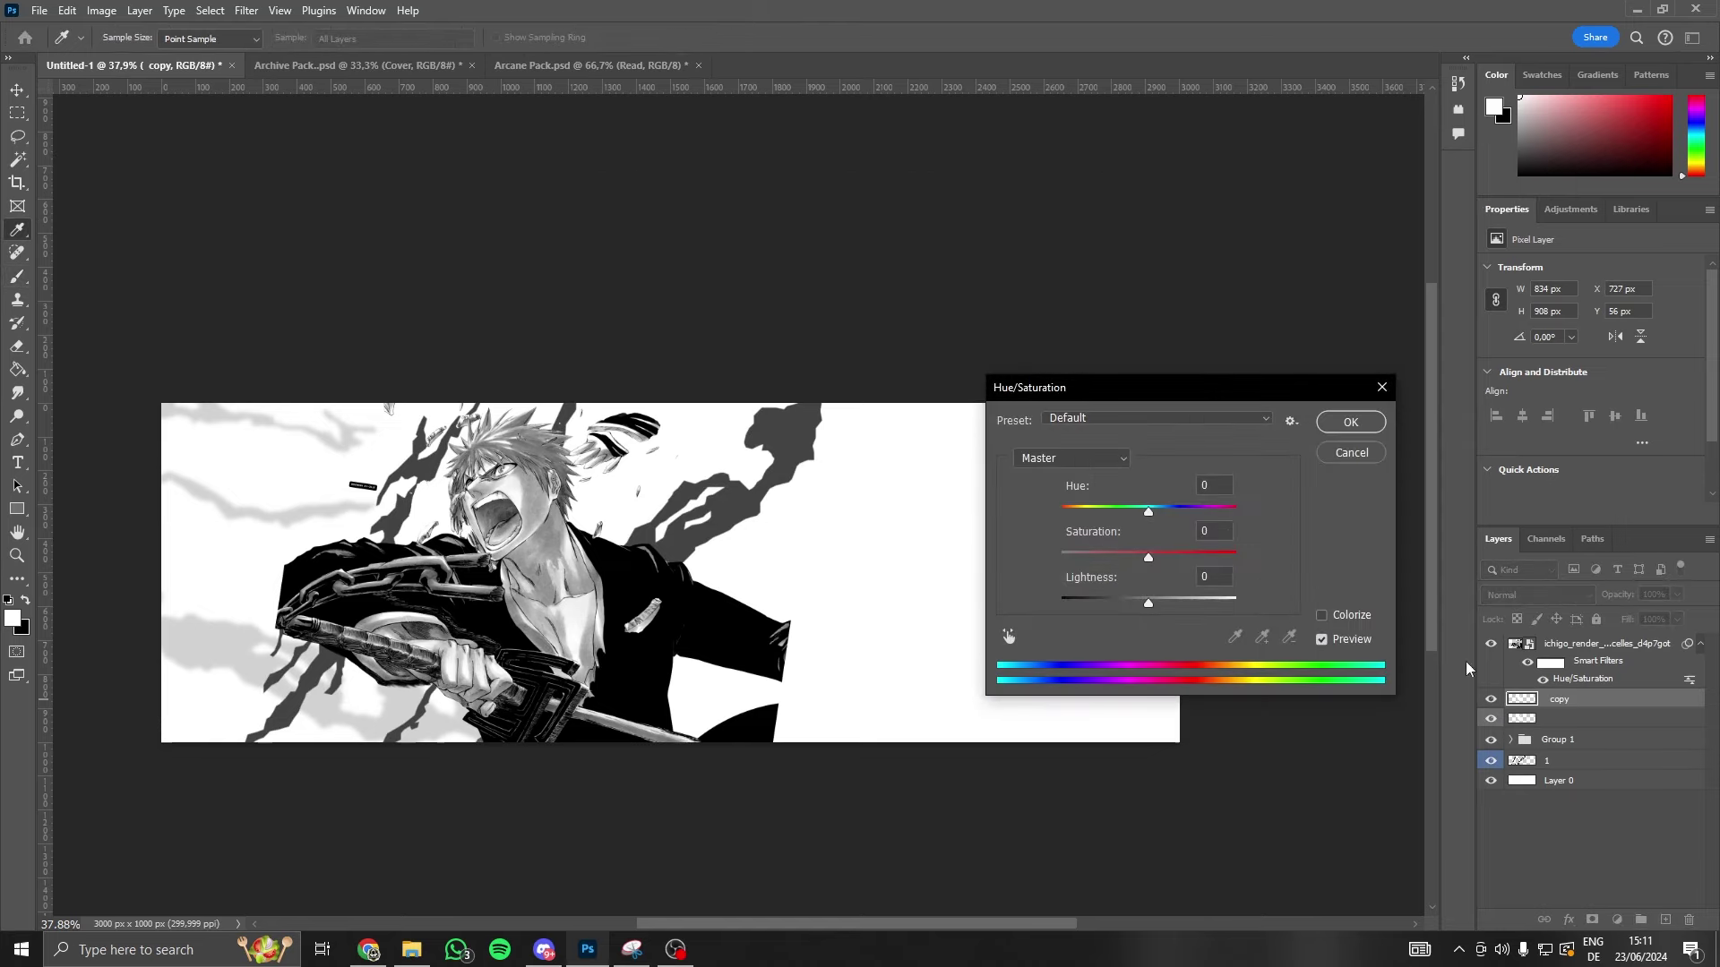
pyautogui.click(1106, 601)
pyautogui.click(1348, 424)
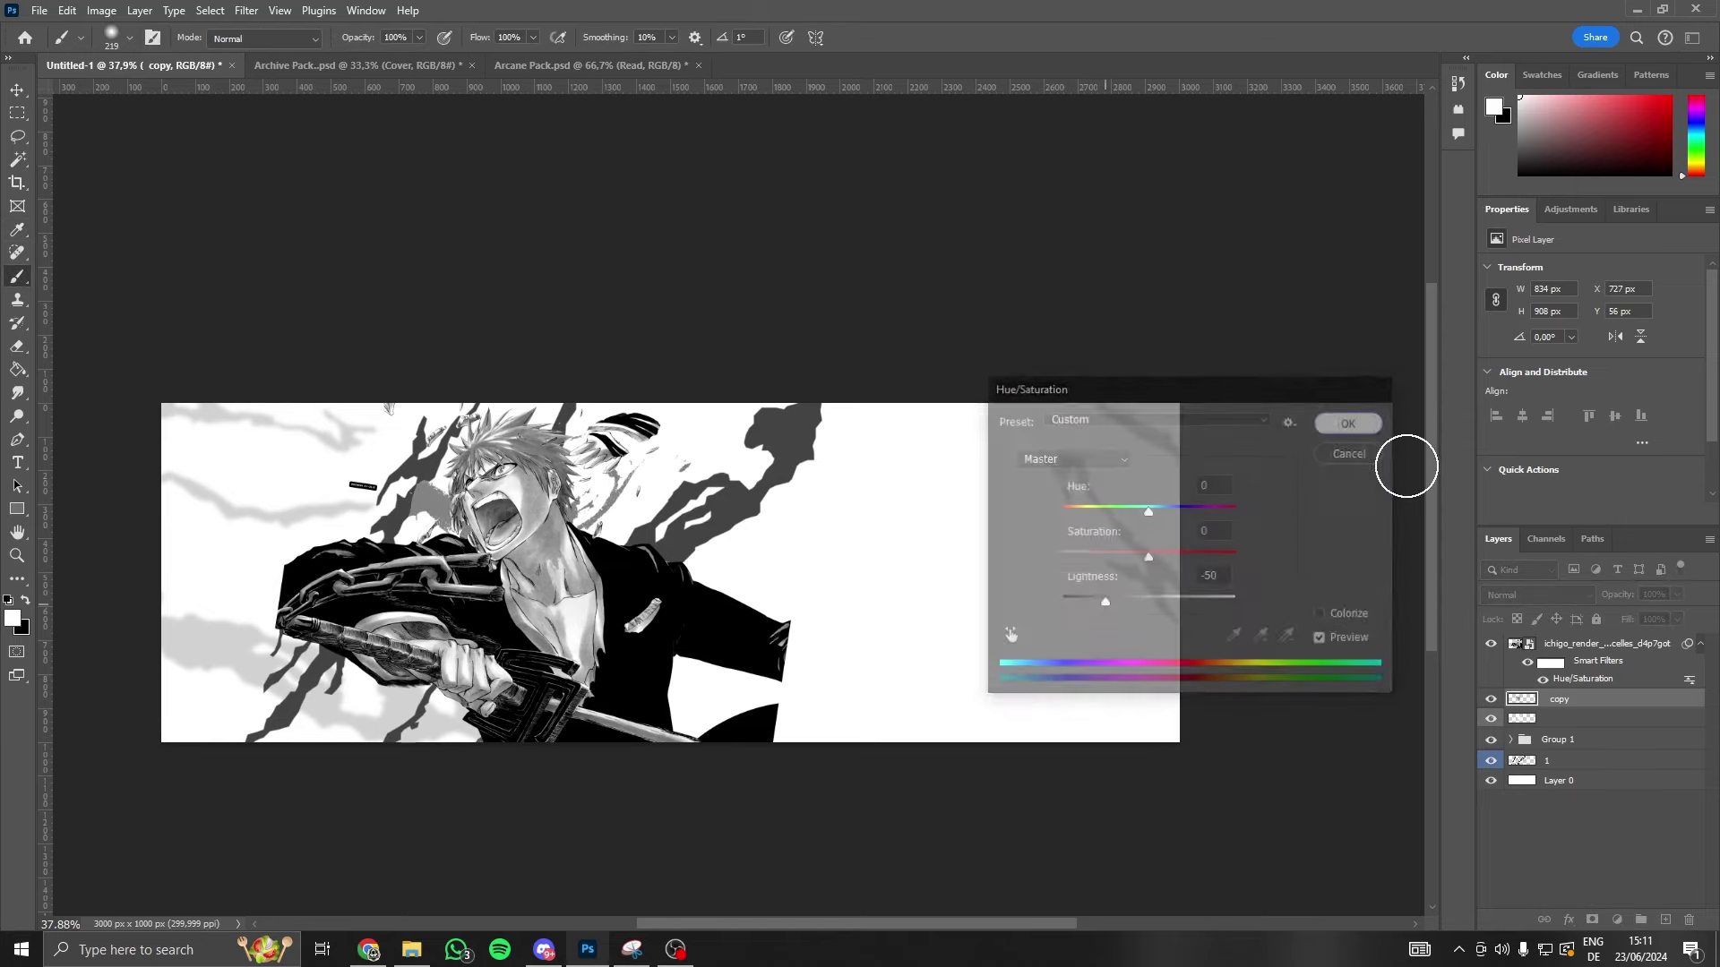
# - Enlarge the darkened copy to about 150%, move it over the character, and rotate it to about -26°
pyautogui.hotkey('ctrl', 't')
pyautogui.moveTo(641, 427); pyautogui.dragTo(622, 277)
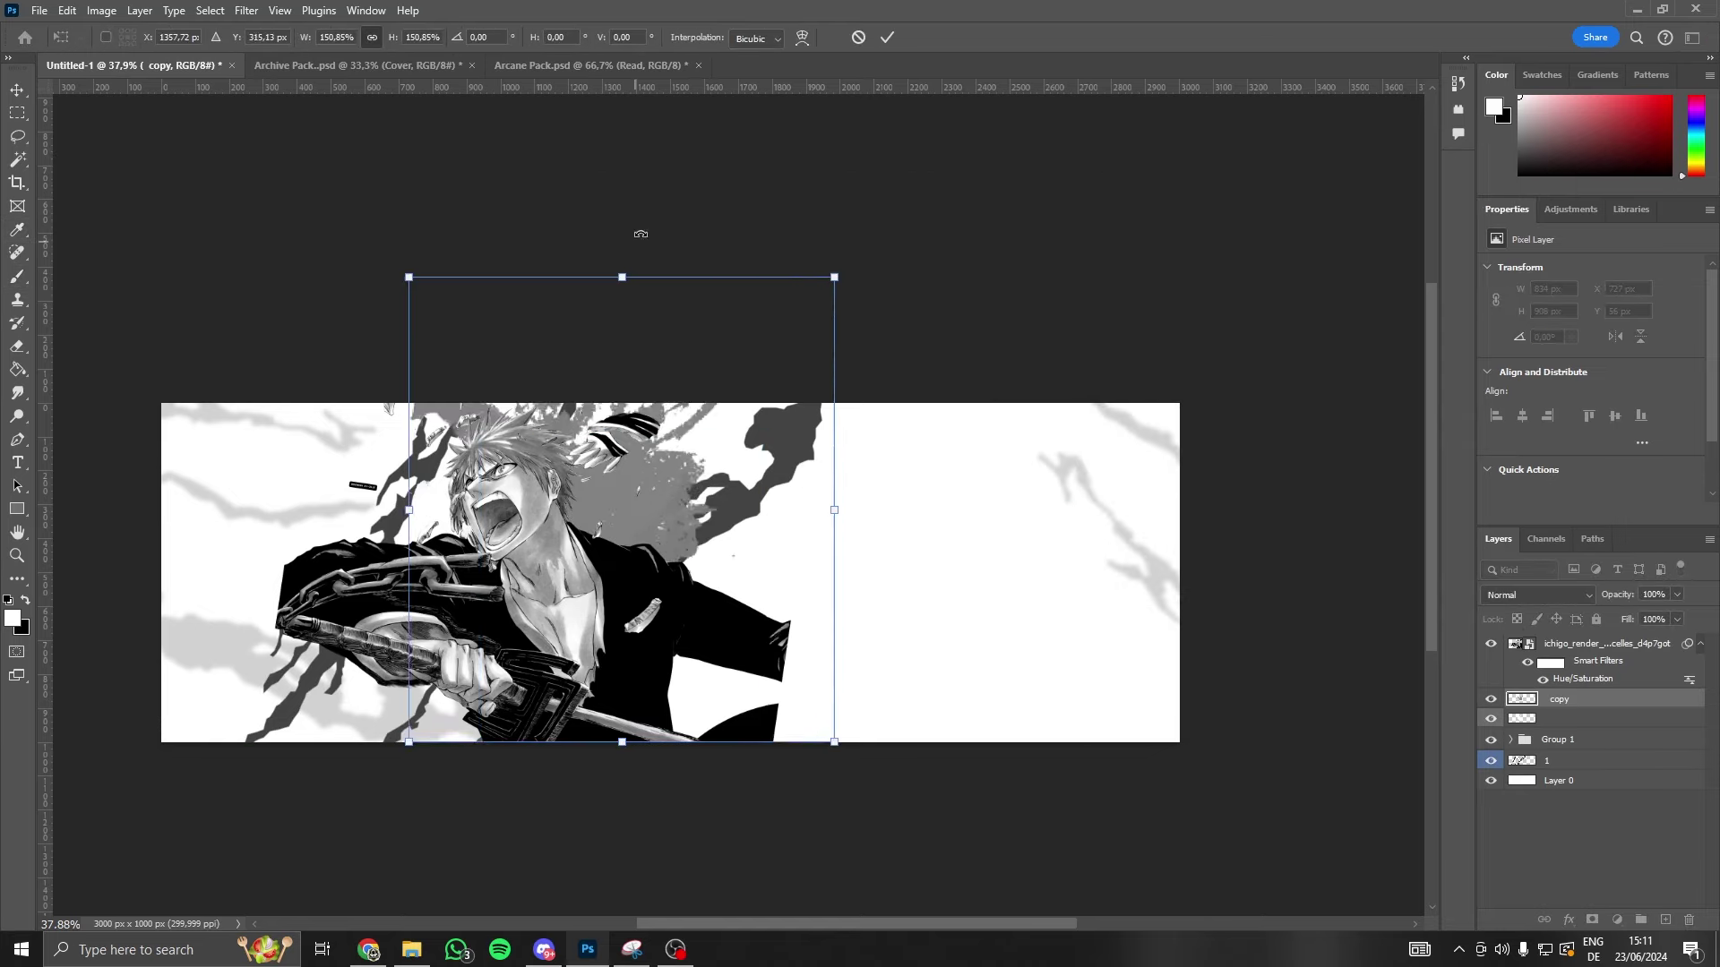
pyautogui.moveTo(627, 501); pyautogui.dragTo(627, 627)
pyautogui.moveTo(715, 277); pyautogui.dragTo(722, 349)
pyautogui.moveTo(678, 598)
pyautogui.mouseDown()
pyautogui.moveTo(698, 608)
pyautogui.moveTo(651, 589)
pyautogui.mouseUp()
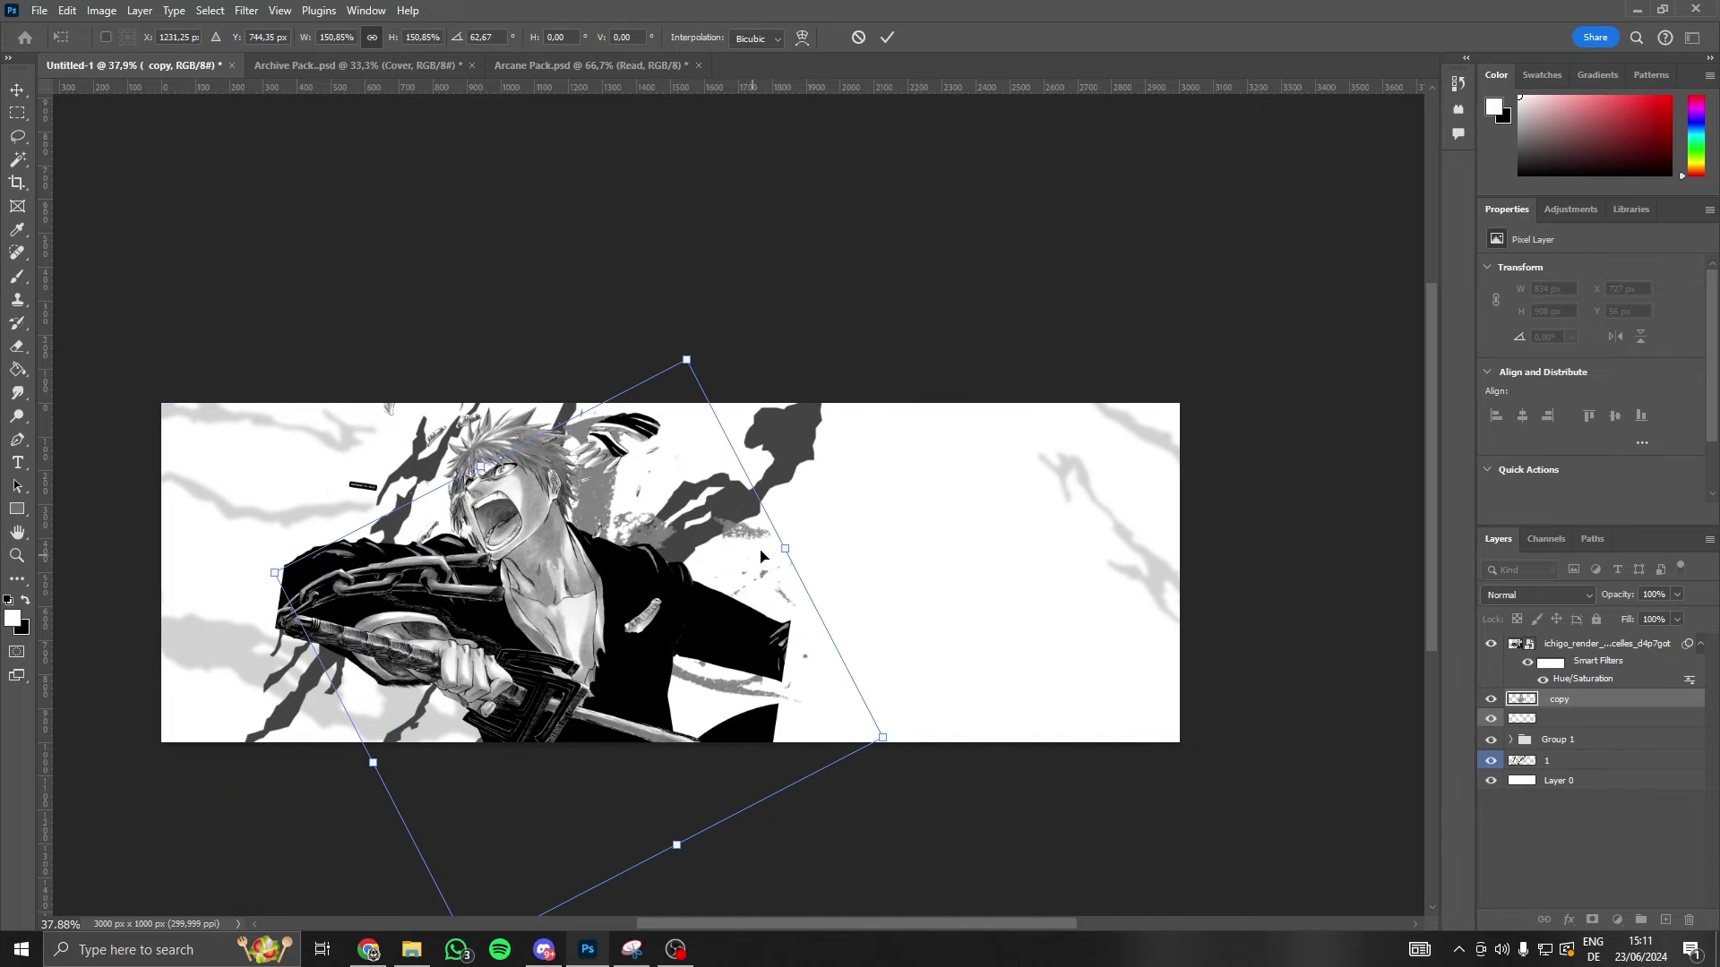
pyautogui.click(887, 36)
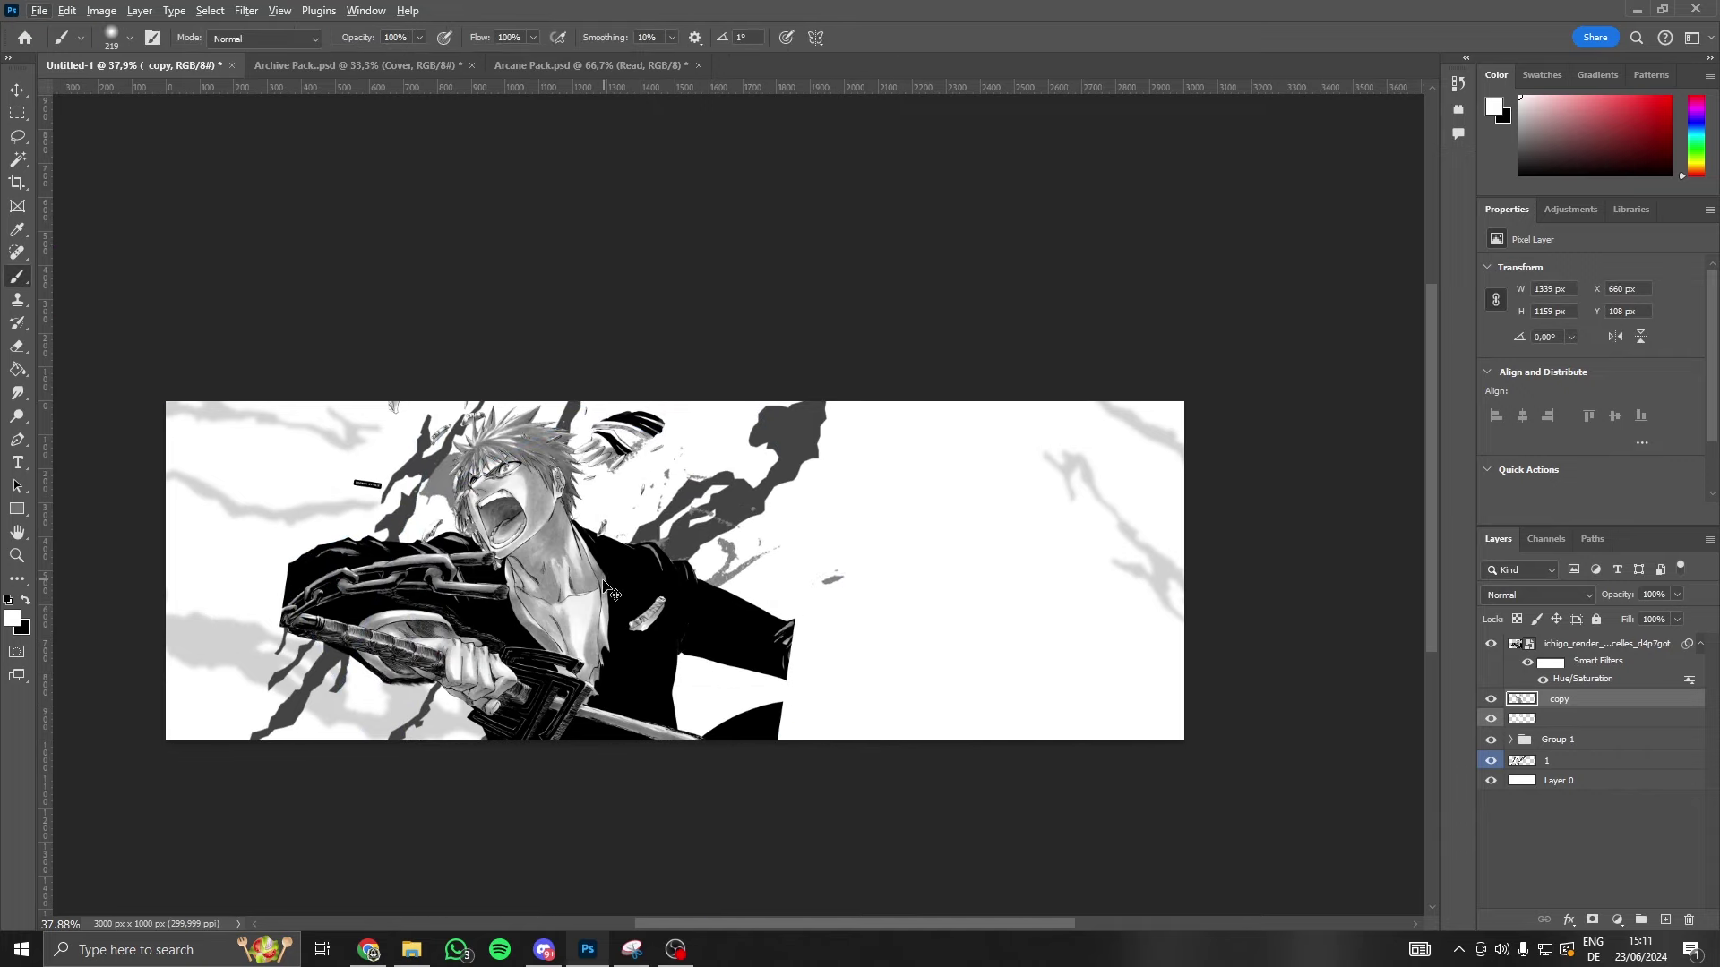
pyautogui.hotkey('ctrl', 't')
pyautogui.moveTo(613, 594); pyautogui.dragTo(645, 510)
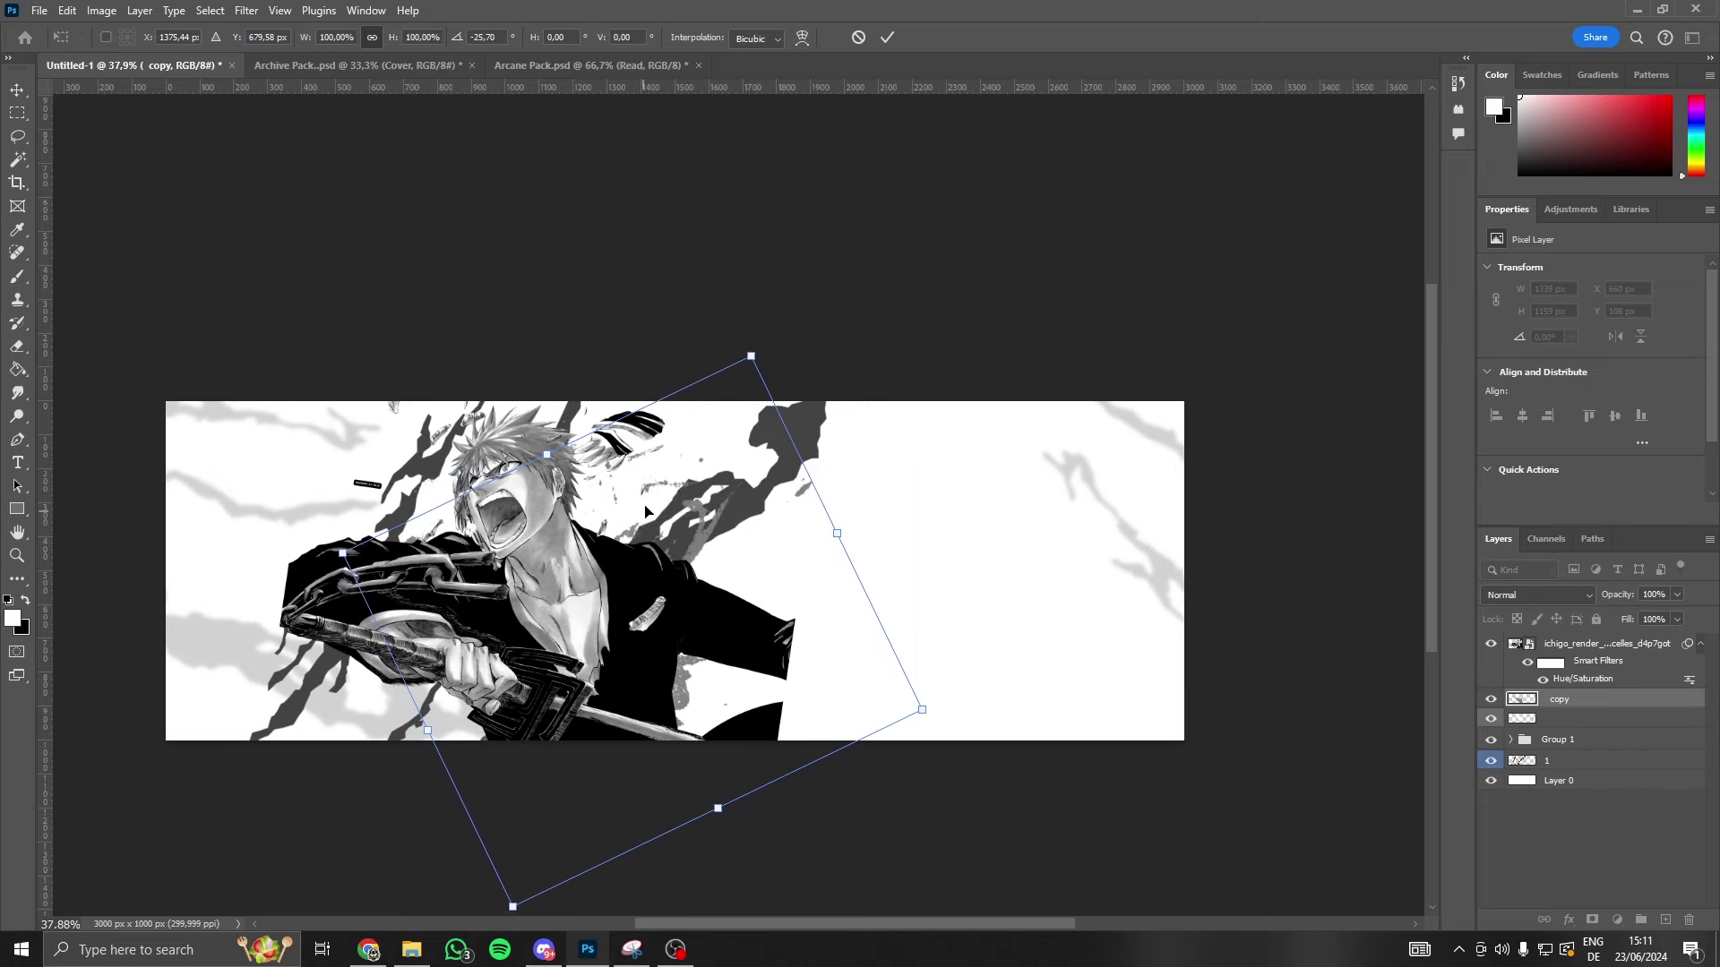
pyautogui.click(886, 37)
# - Duplicate the splatter as copy 2 and rotate it toward the banner's lower right
pyautogui.hotkey('ctrl', 'j')
pyautogui.hotkey('ctrl', 't')
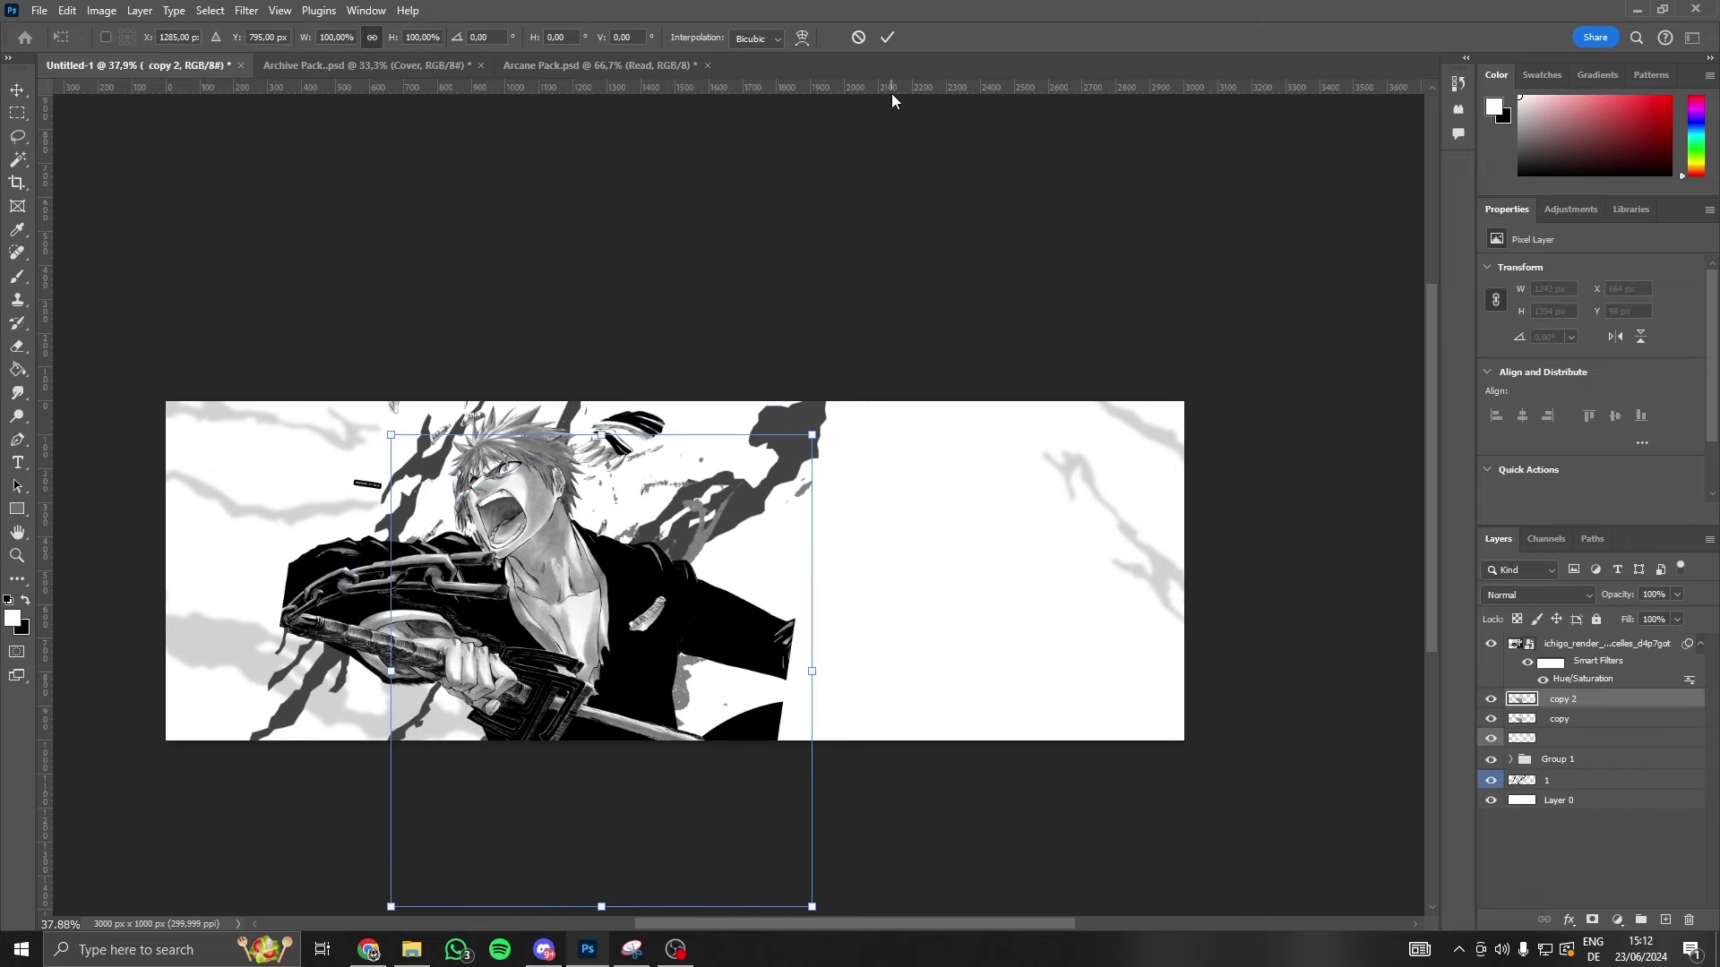
pyautogui.moveTo(718, 624)
pyautogui.mouseDown()
pyautogui.moveTo(1174, 743)
pyautogui.moveTo(1140, 757)
pyautogui.mouseUp()
pyautogui.press('Return')
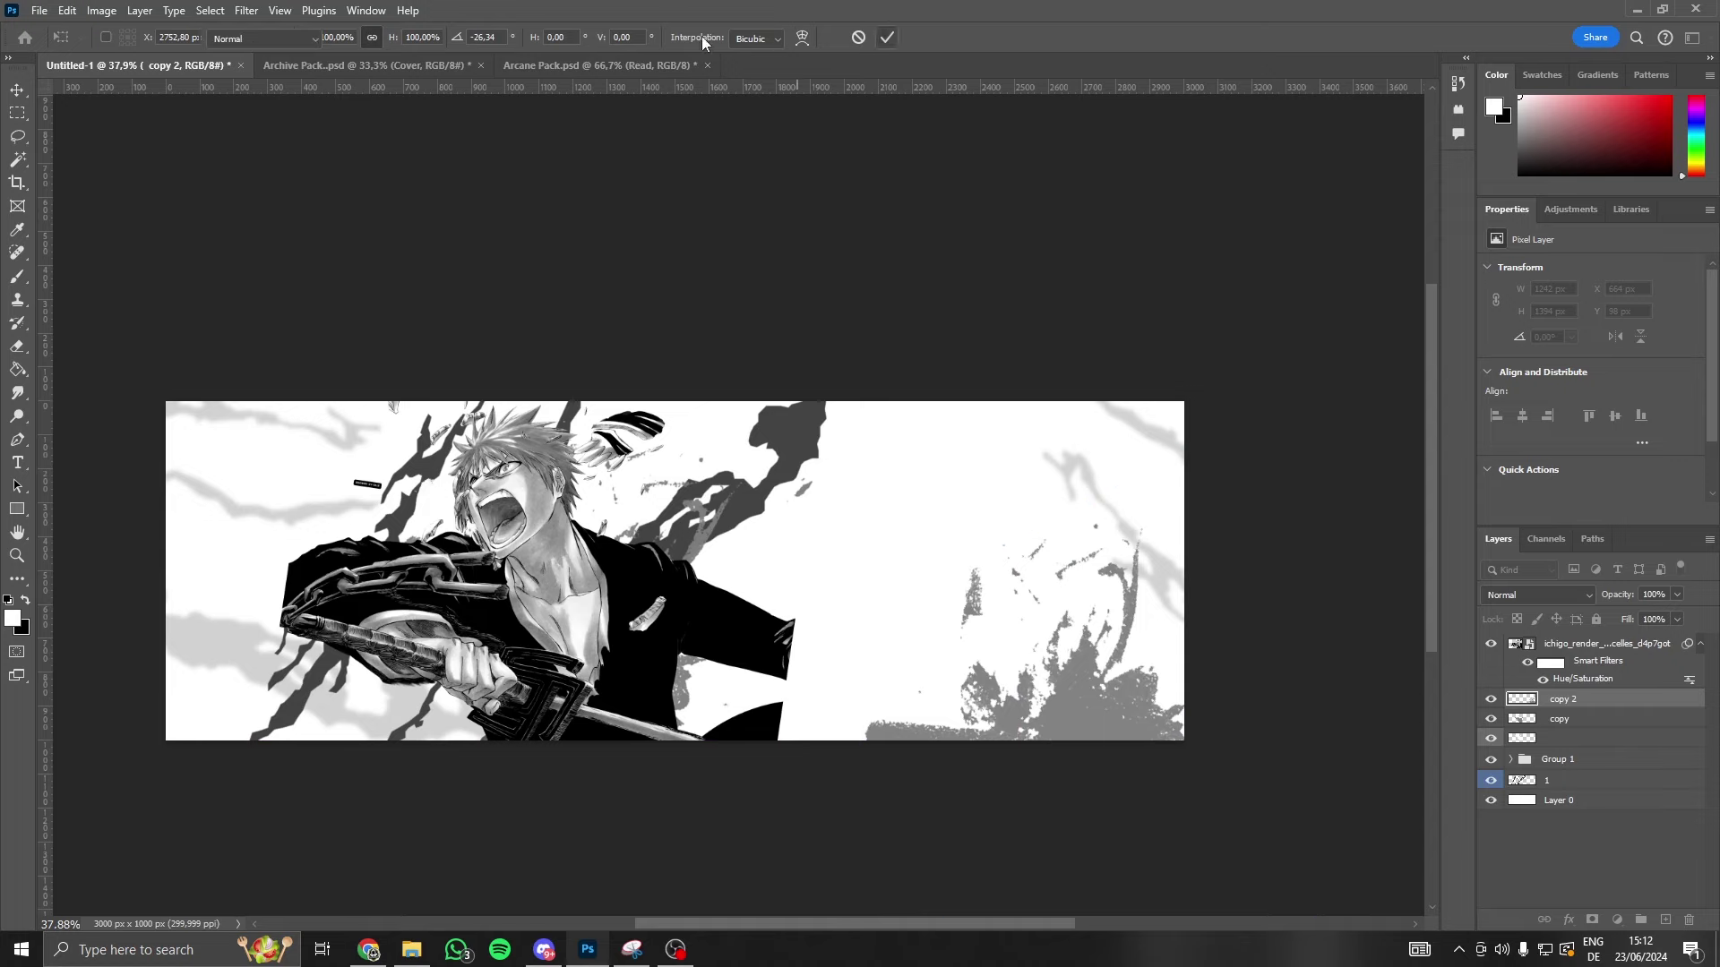
# - Give splatter copy 2 a 5.8 px Gaussian Blur and lower its opacity
pyautogui.press('b')
pyautogui.click(245, 11)
pyautogui.click(538, 332)
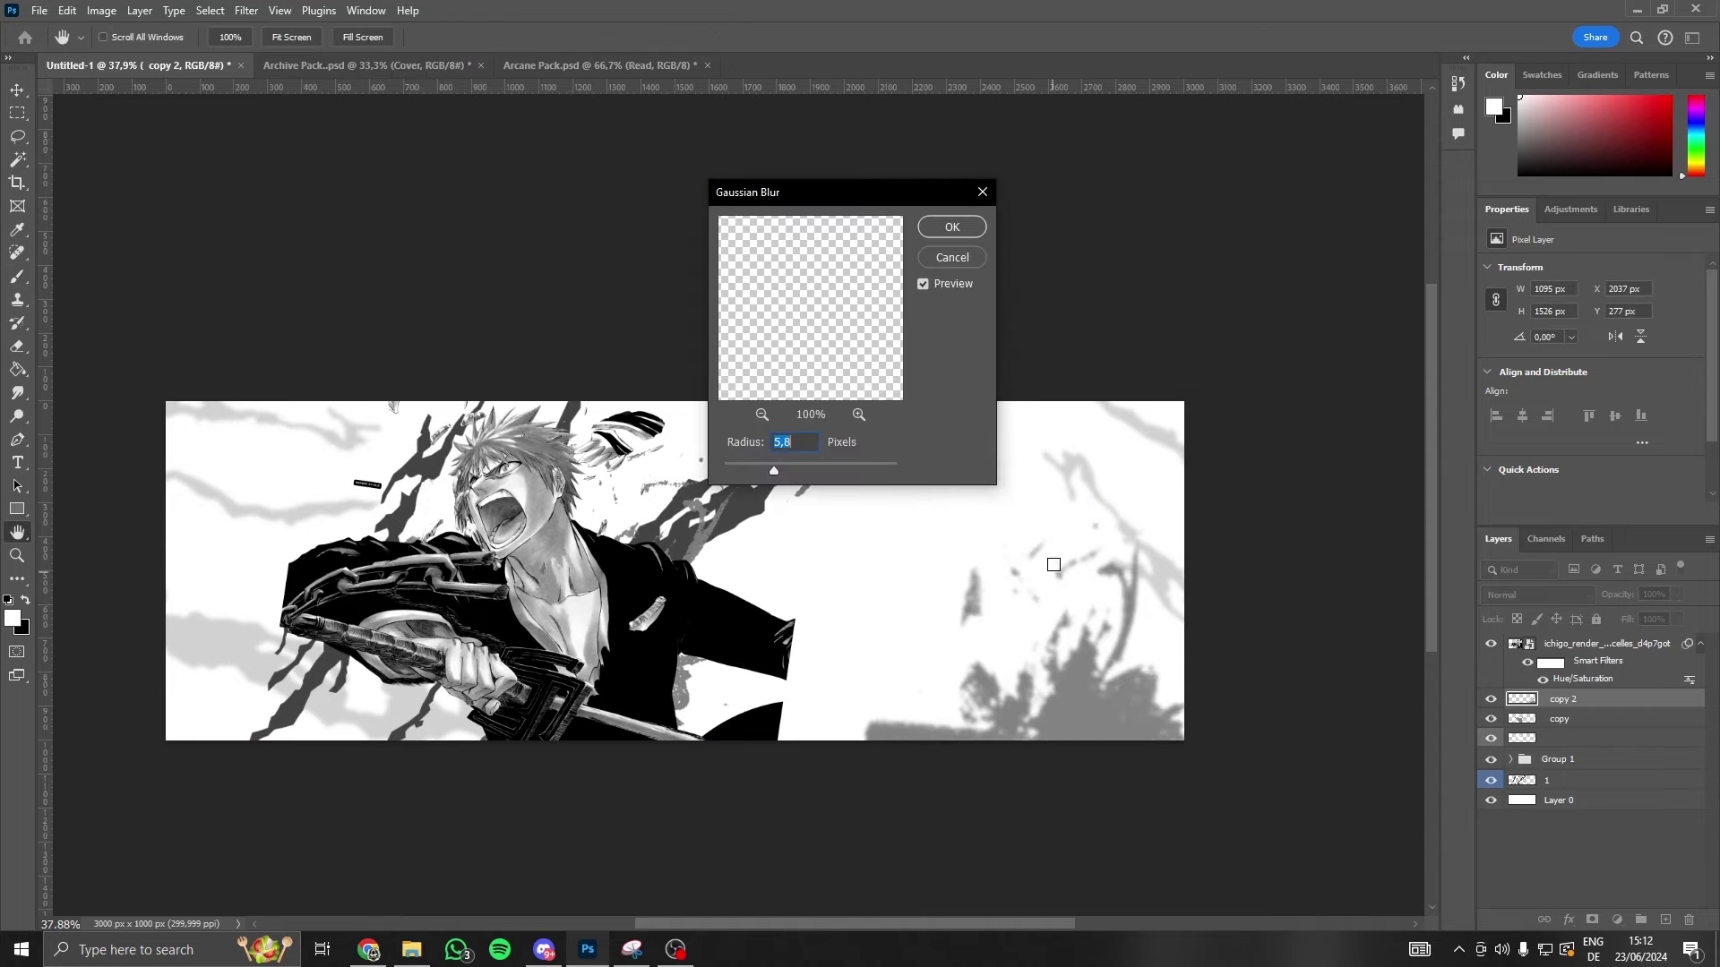
pyautogui.click(955, 230)
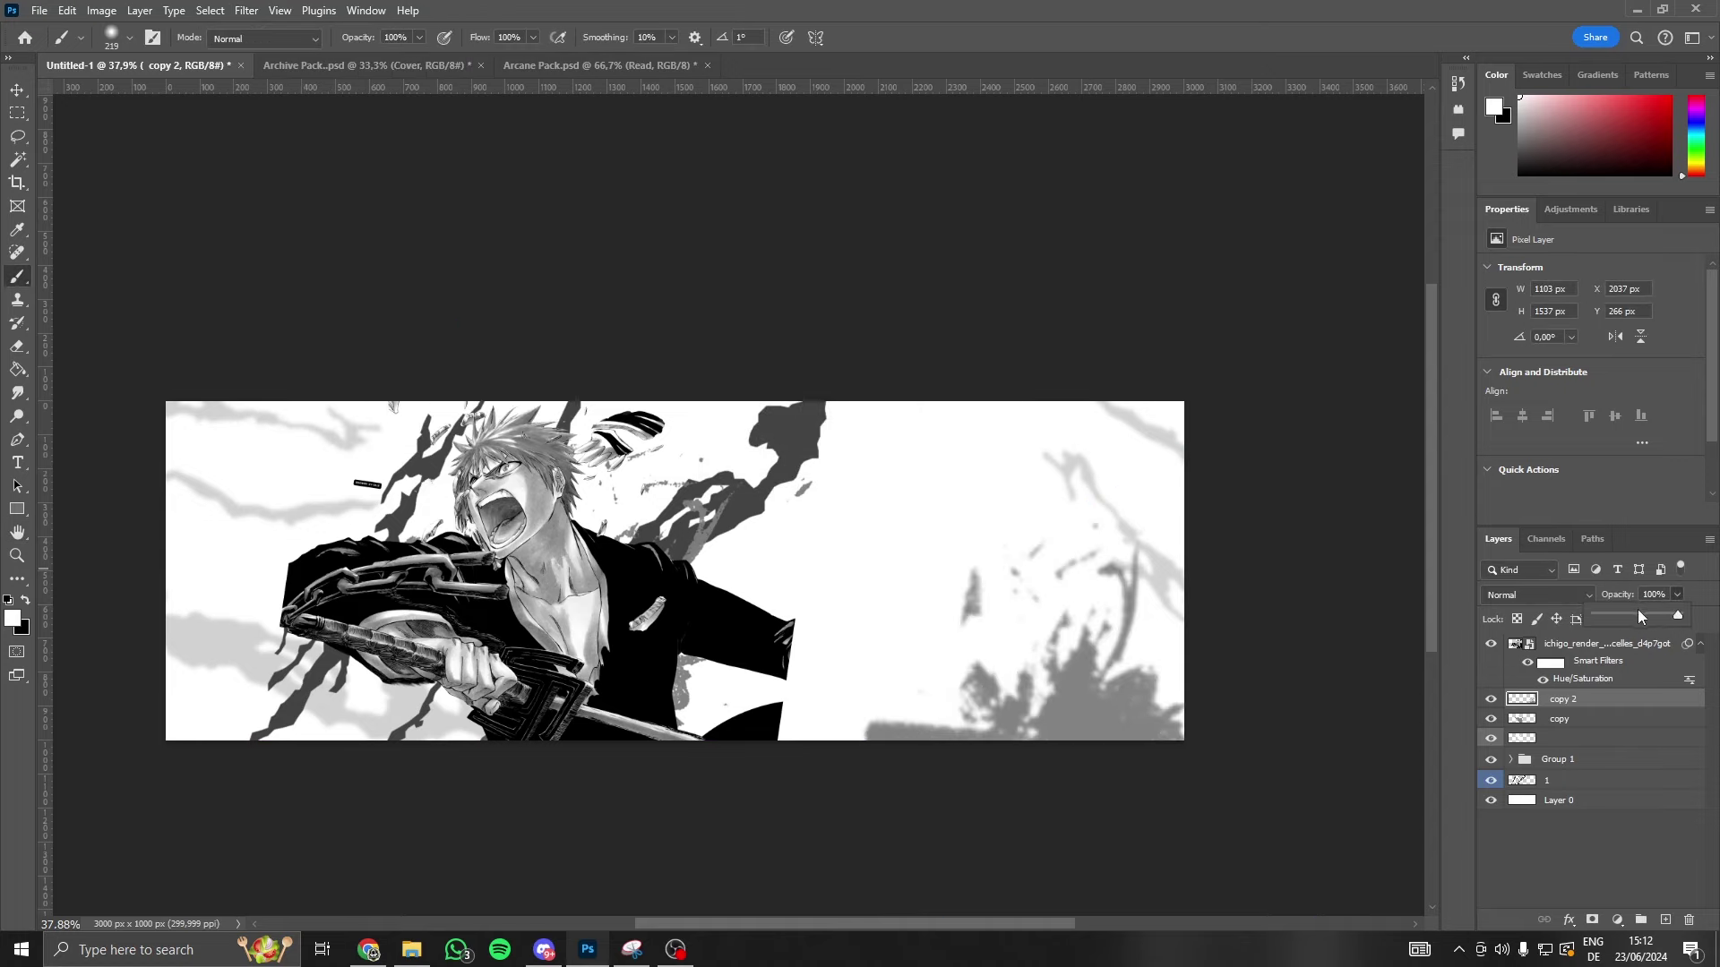
pyautogui.moveTo(1639, 611); pyautogui.dragTo(1615, 612)
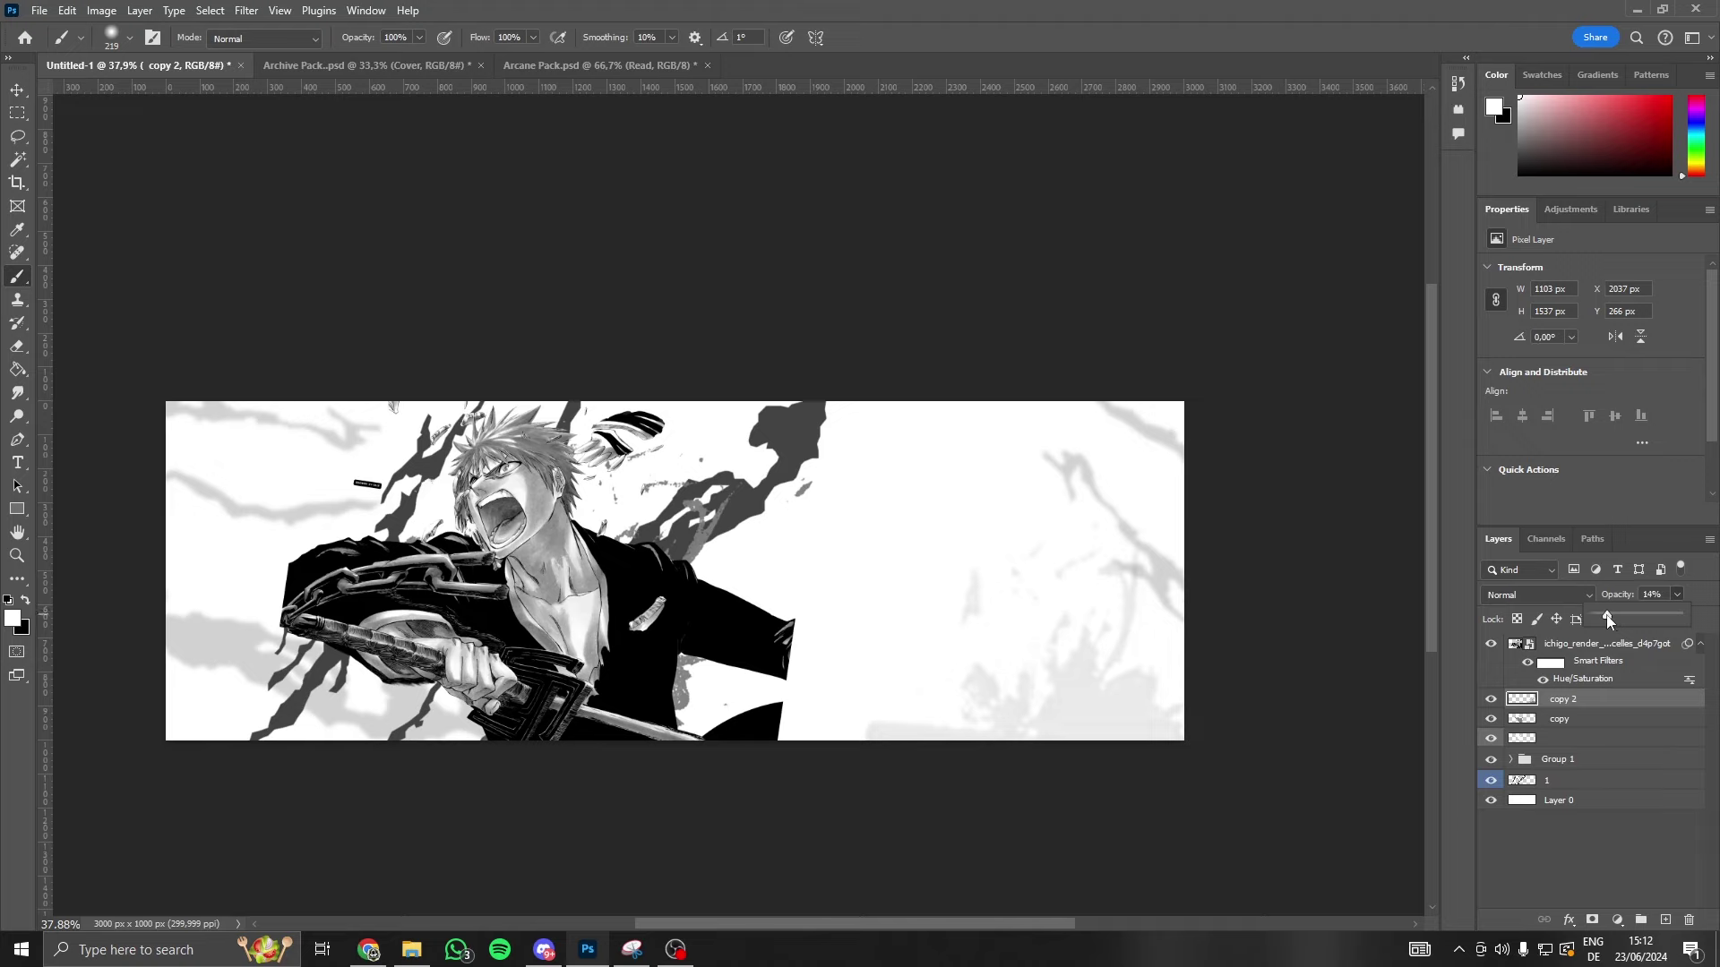
# - Duplicate the faded splatter as copy 3, moved to the left and rotated about 93°
pyautogui.hotkey('ctrl', 'j')
pyautogui.hotkey('ctrl', 't')
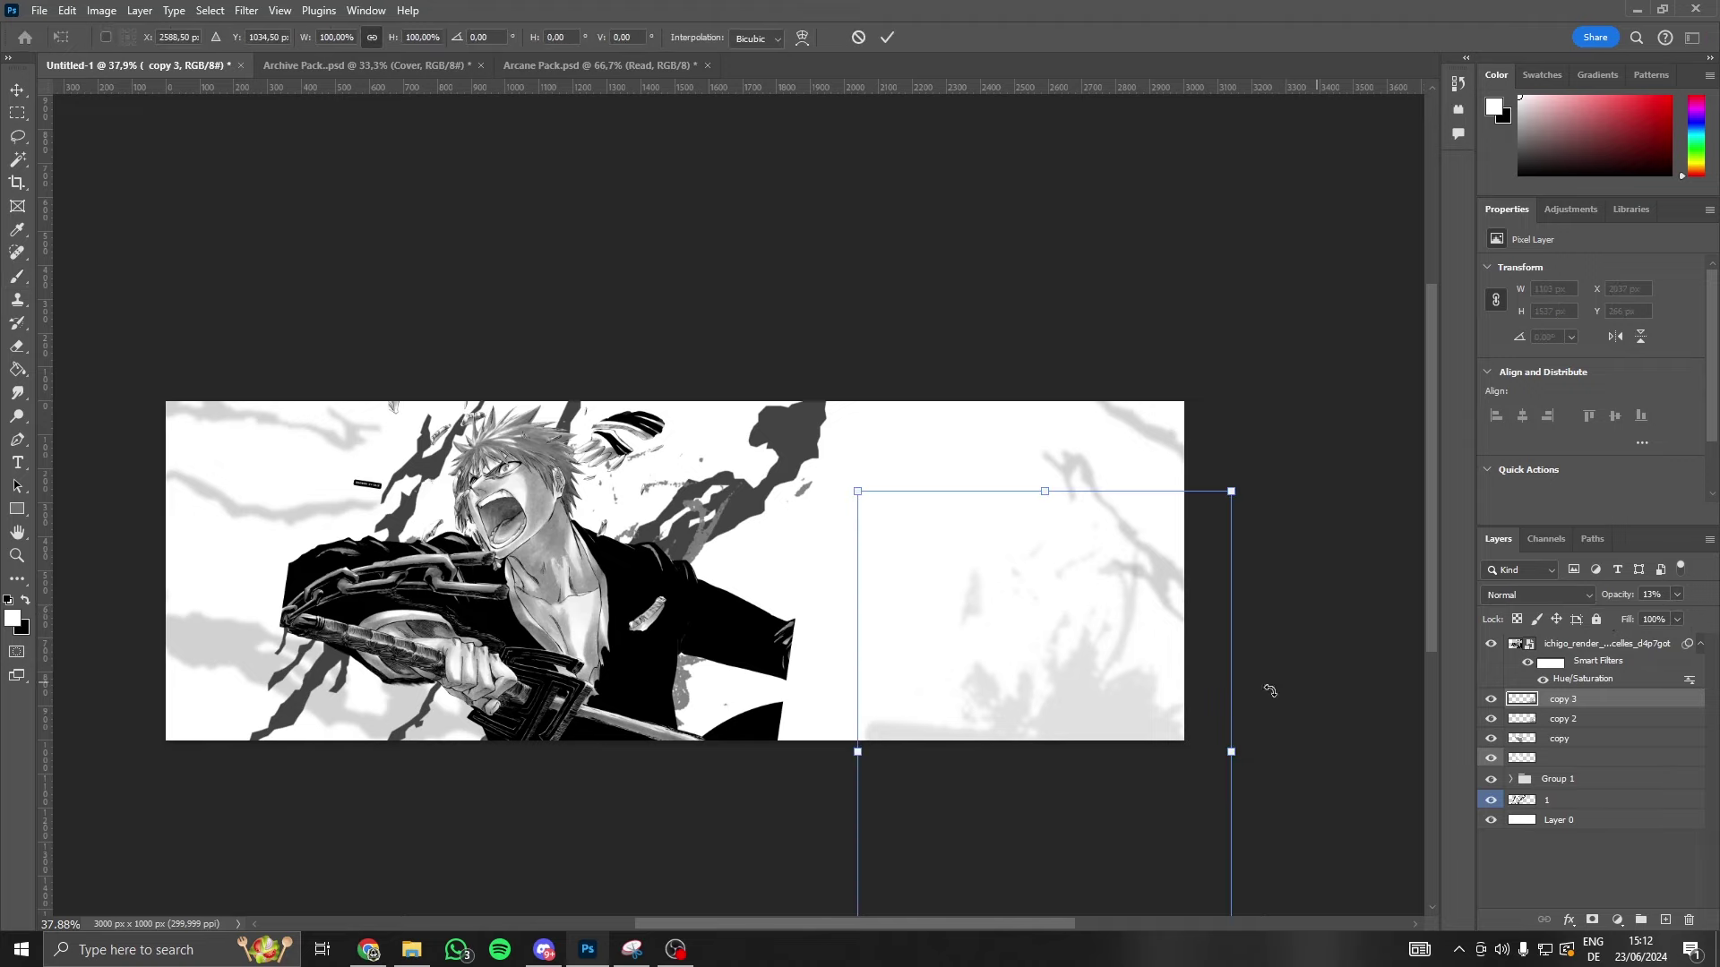
pyautogui.moveTo(1267, 690)
pyautogui.mouseDown()
pyautogui.moveTo(112, 430)
pyautogui.moveTo(328, 641)
pyautogui.moveTo(295, 627)
pyautogui.mouseUp()
pyautogui.moveTo(296, 538); pyautogui.dragTo(320, 495)
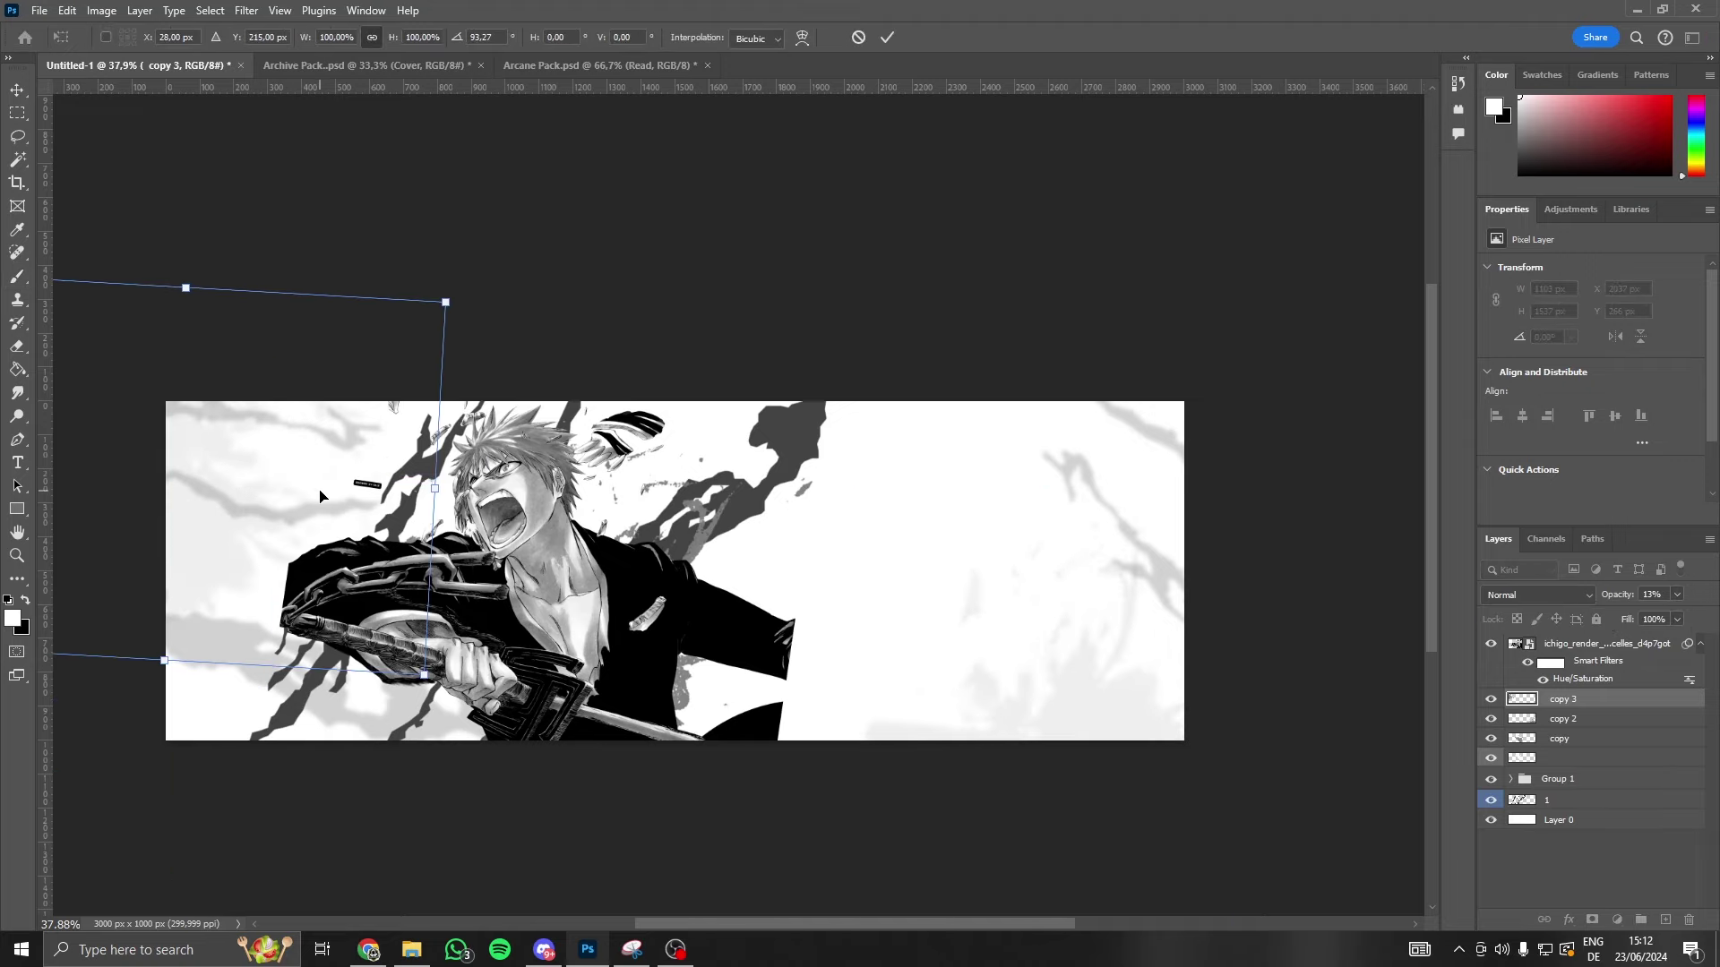
pyautogui.click(885, 37)
pyautogui.press('b')
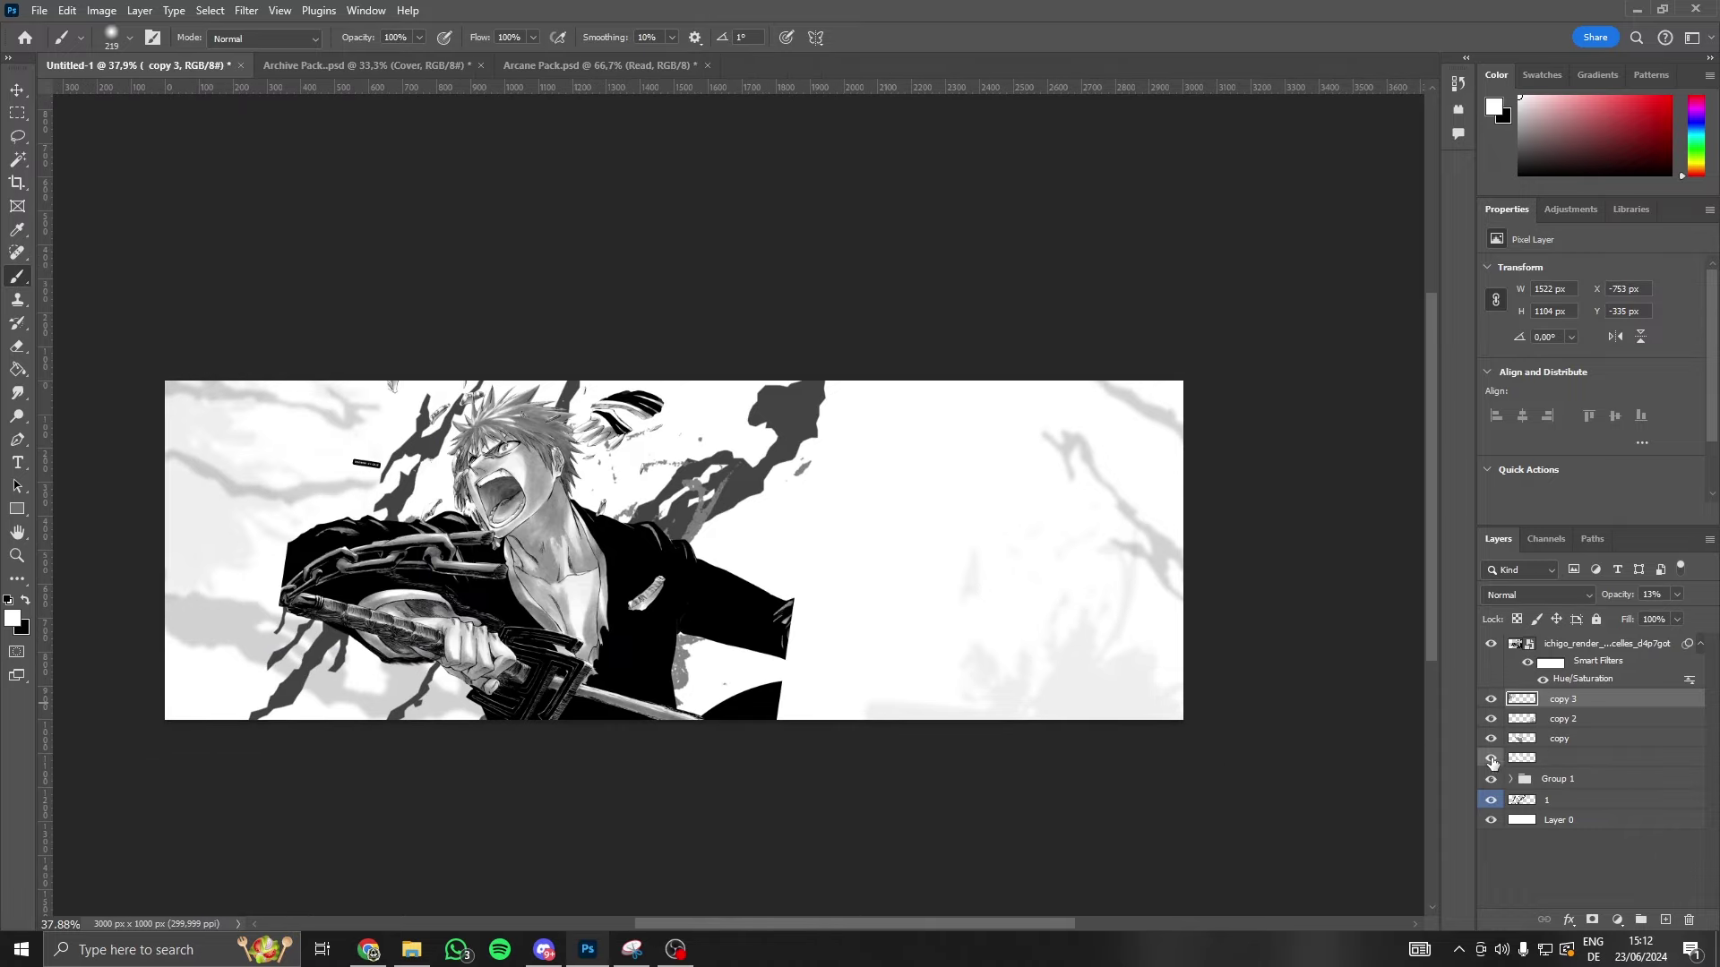
# - Duplicate dark smoke layer 1 onto the banner's right edge, rotated about 22°
pyautogui.click(1490, 800)
pyautogui.click(1575, 800)
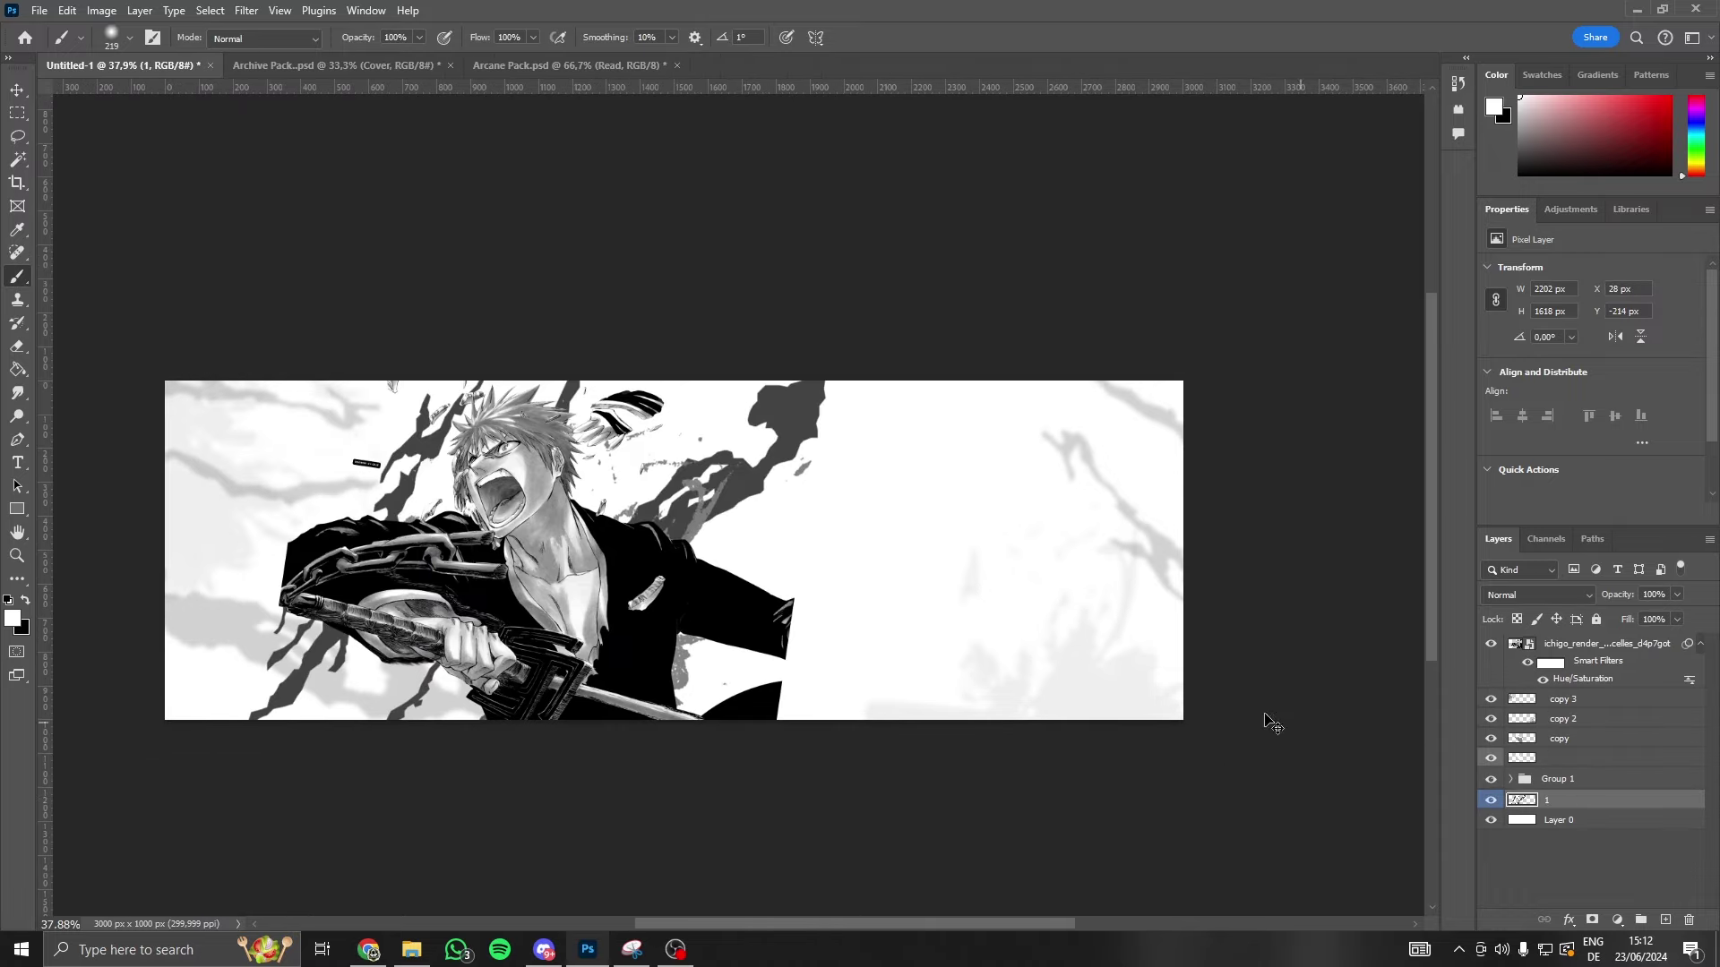
pyautogui.hotkey('ctrl', 'j')
pyautogui.hotkey('ctrl', 't')
pyautogui.moveTo(717, 584)
pyautogui.mouseDown()
pyautogui.moveTo(1221, 710)
pyautogui.moveTo(1383, 676)
pyautogui.mouseUp()
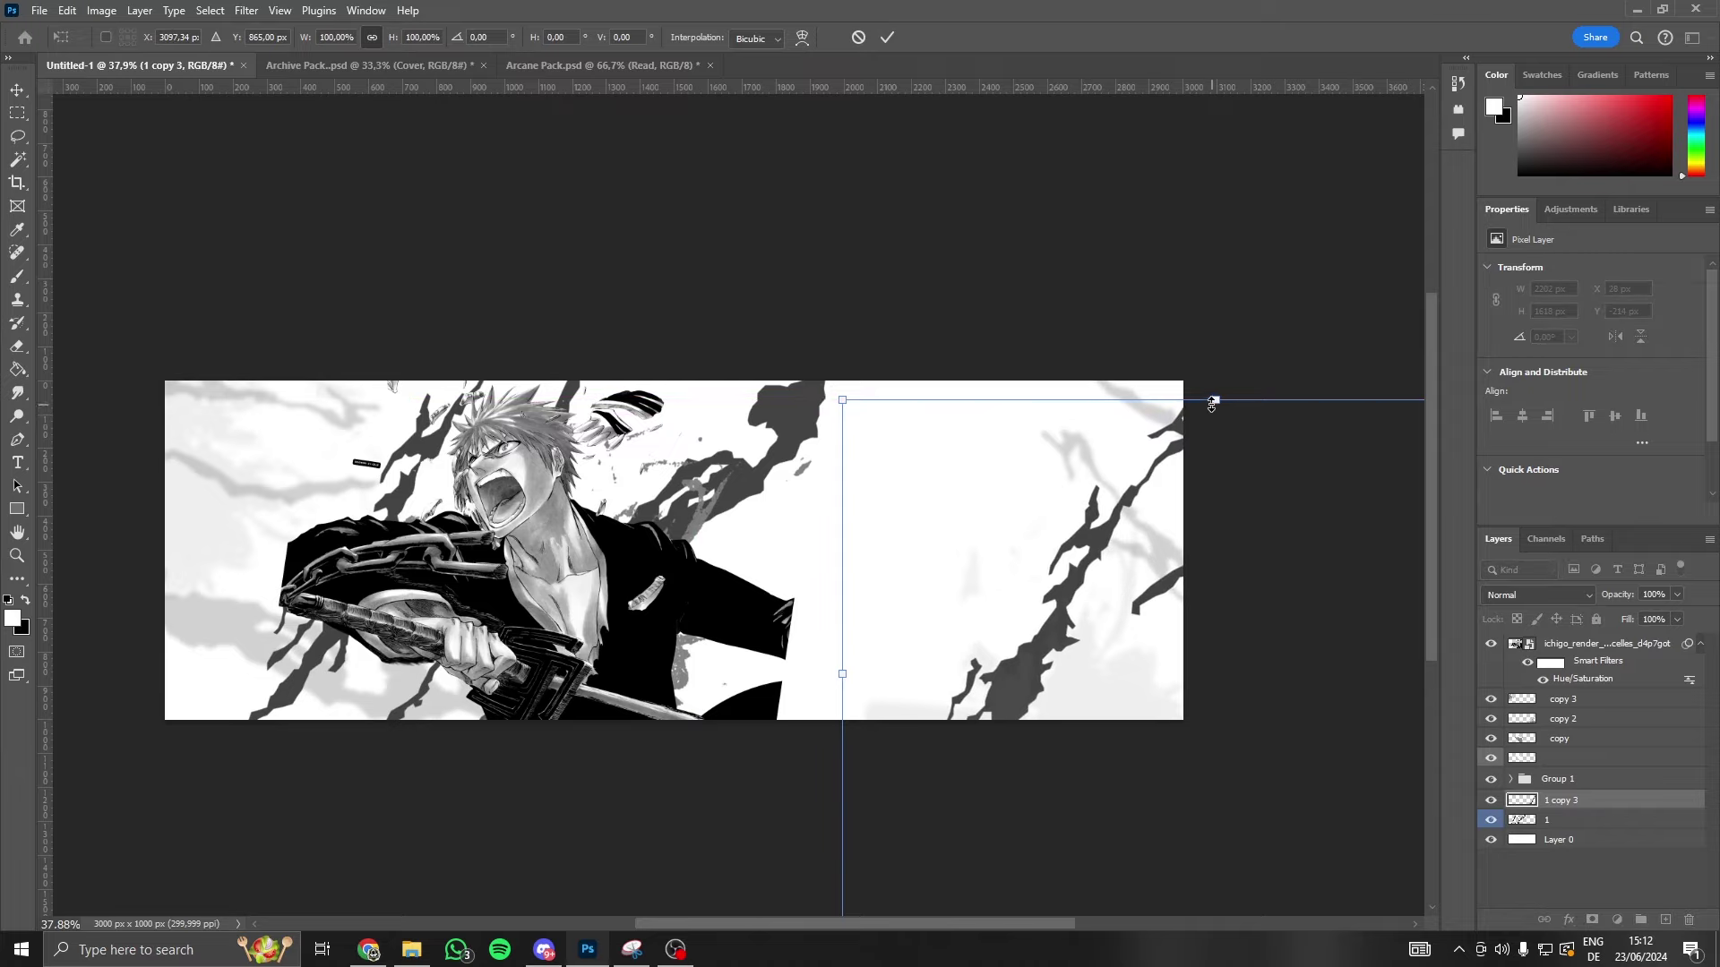
pyautogui.moveTo(1212, 404); pyautogui.dragTo(1204, 421)
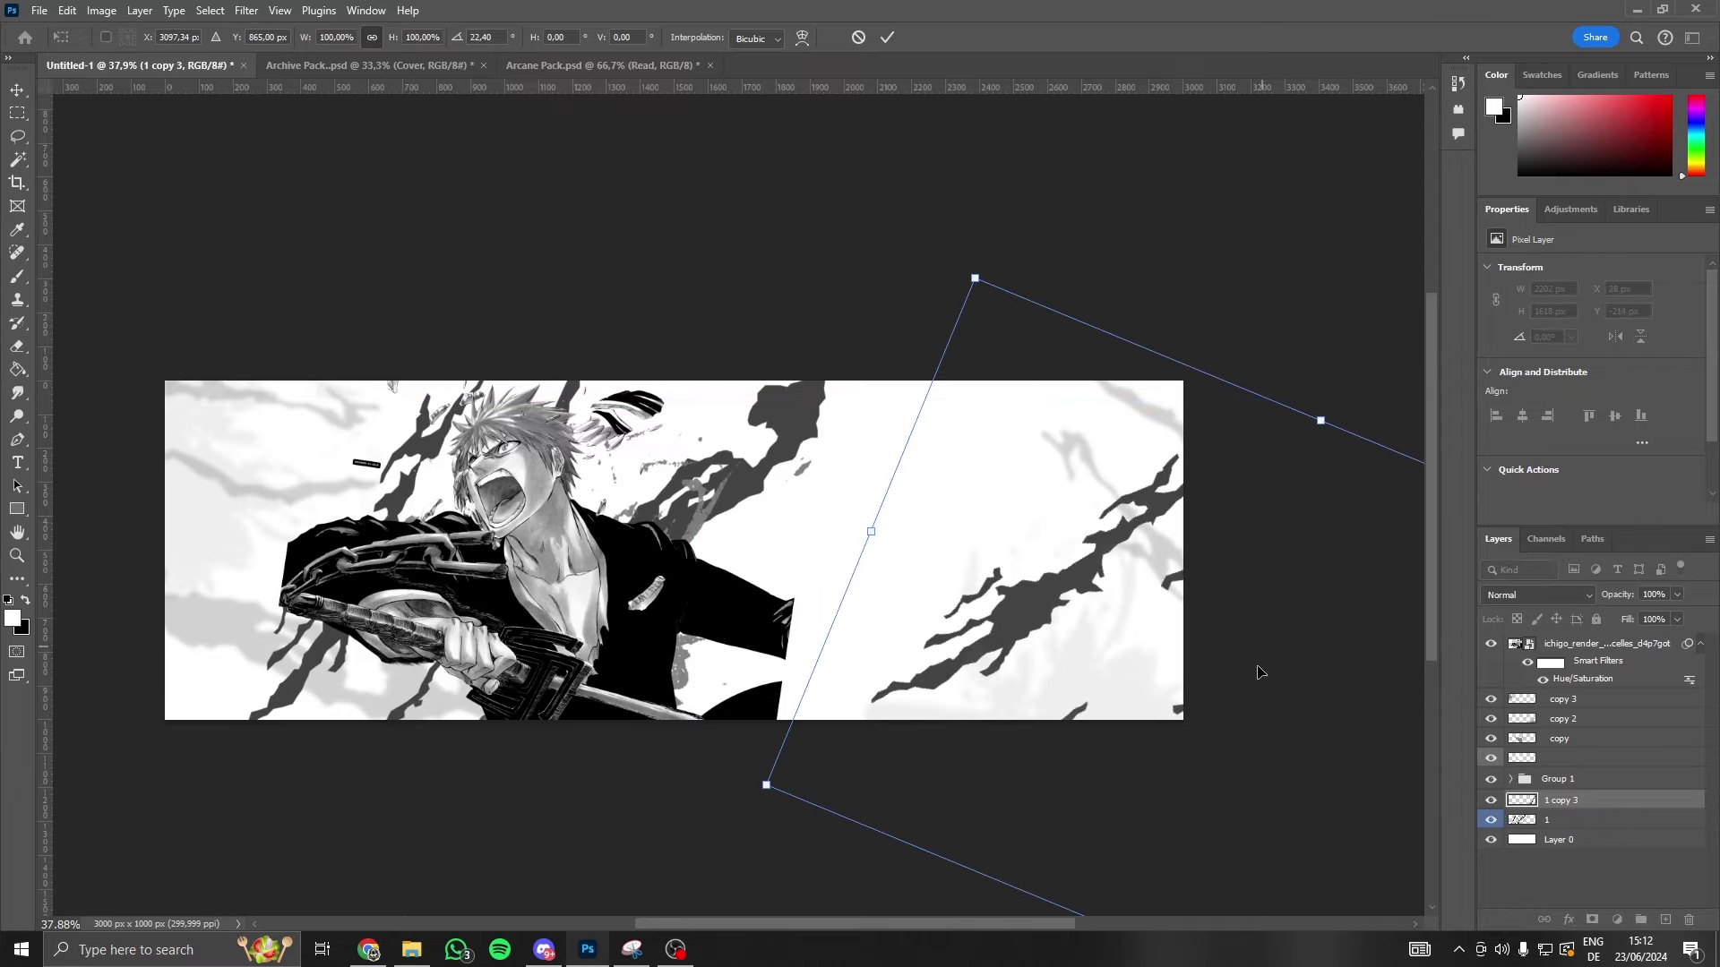
pyautogui.click(887, 37)
pyautogui.press('b')
pyautogui.scroll(-5, 741, 749)
pyautogui.scroll(5, 741, 749)
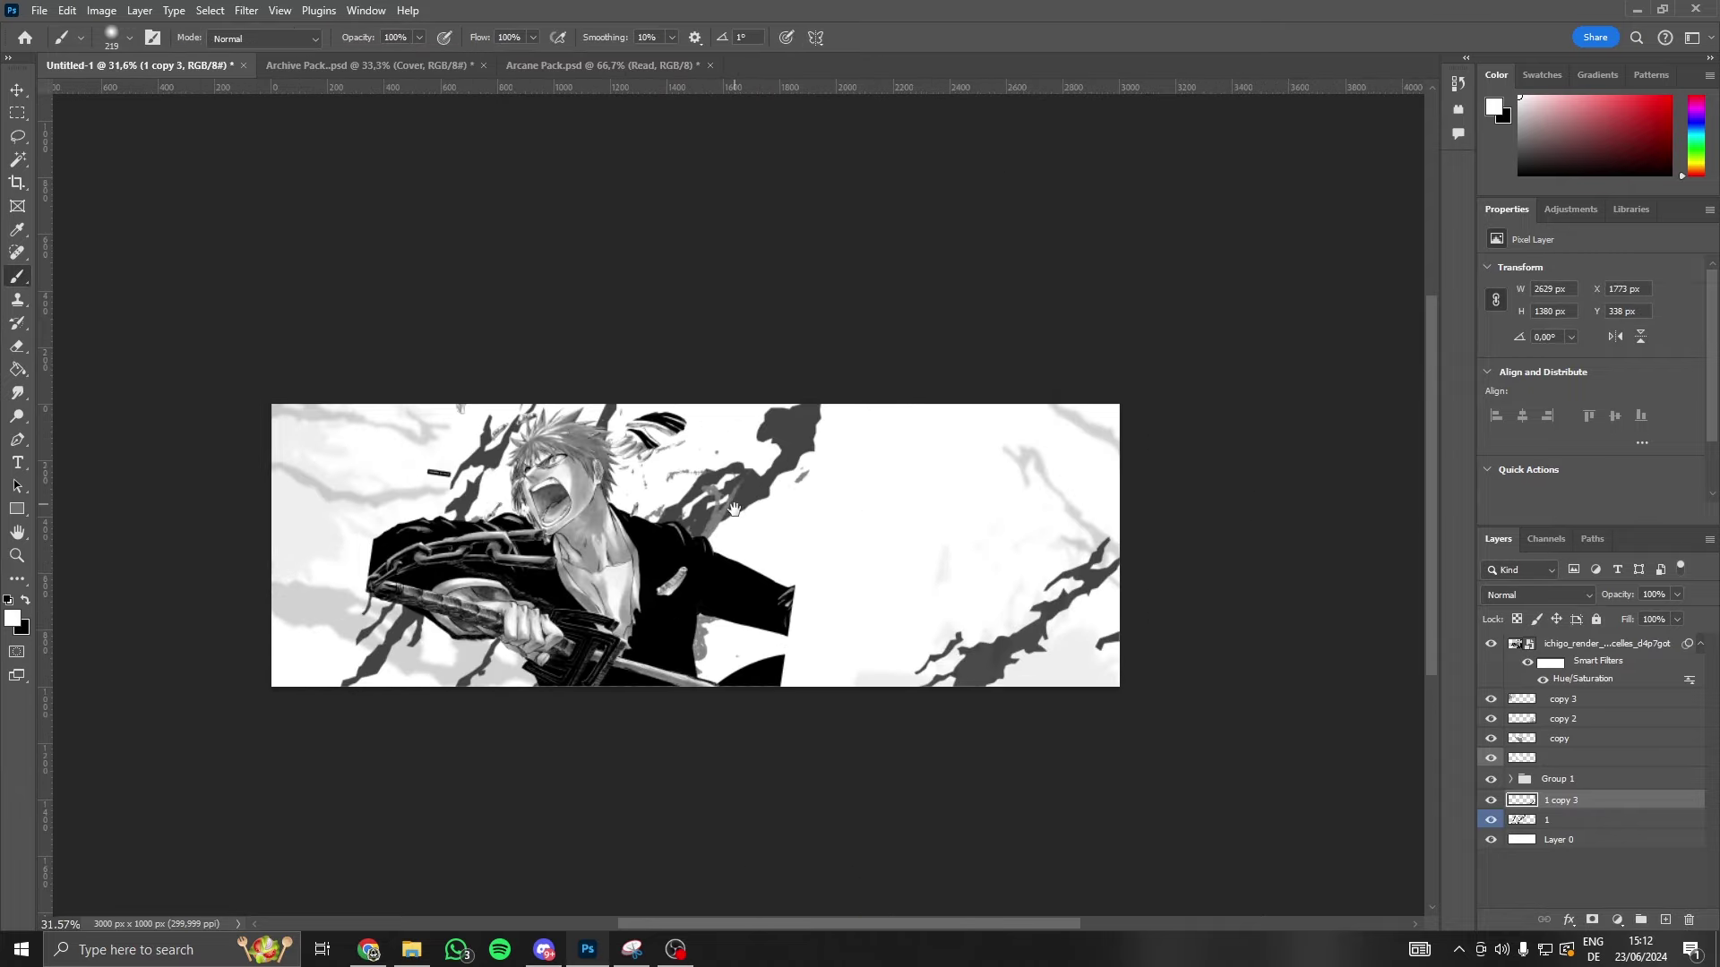
pyautogui.scroll(3, 733, 509)
# - Review the client's reference banner in X direct messages and notifications, then minimize the browser
pyautogui.click(544, 950)
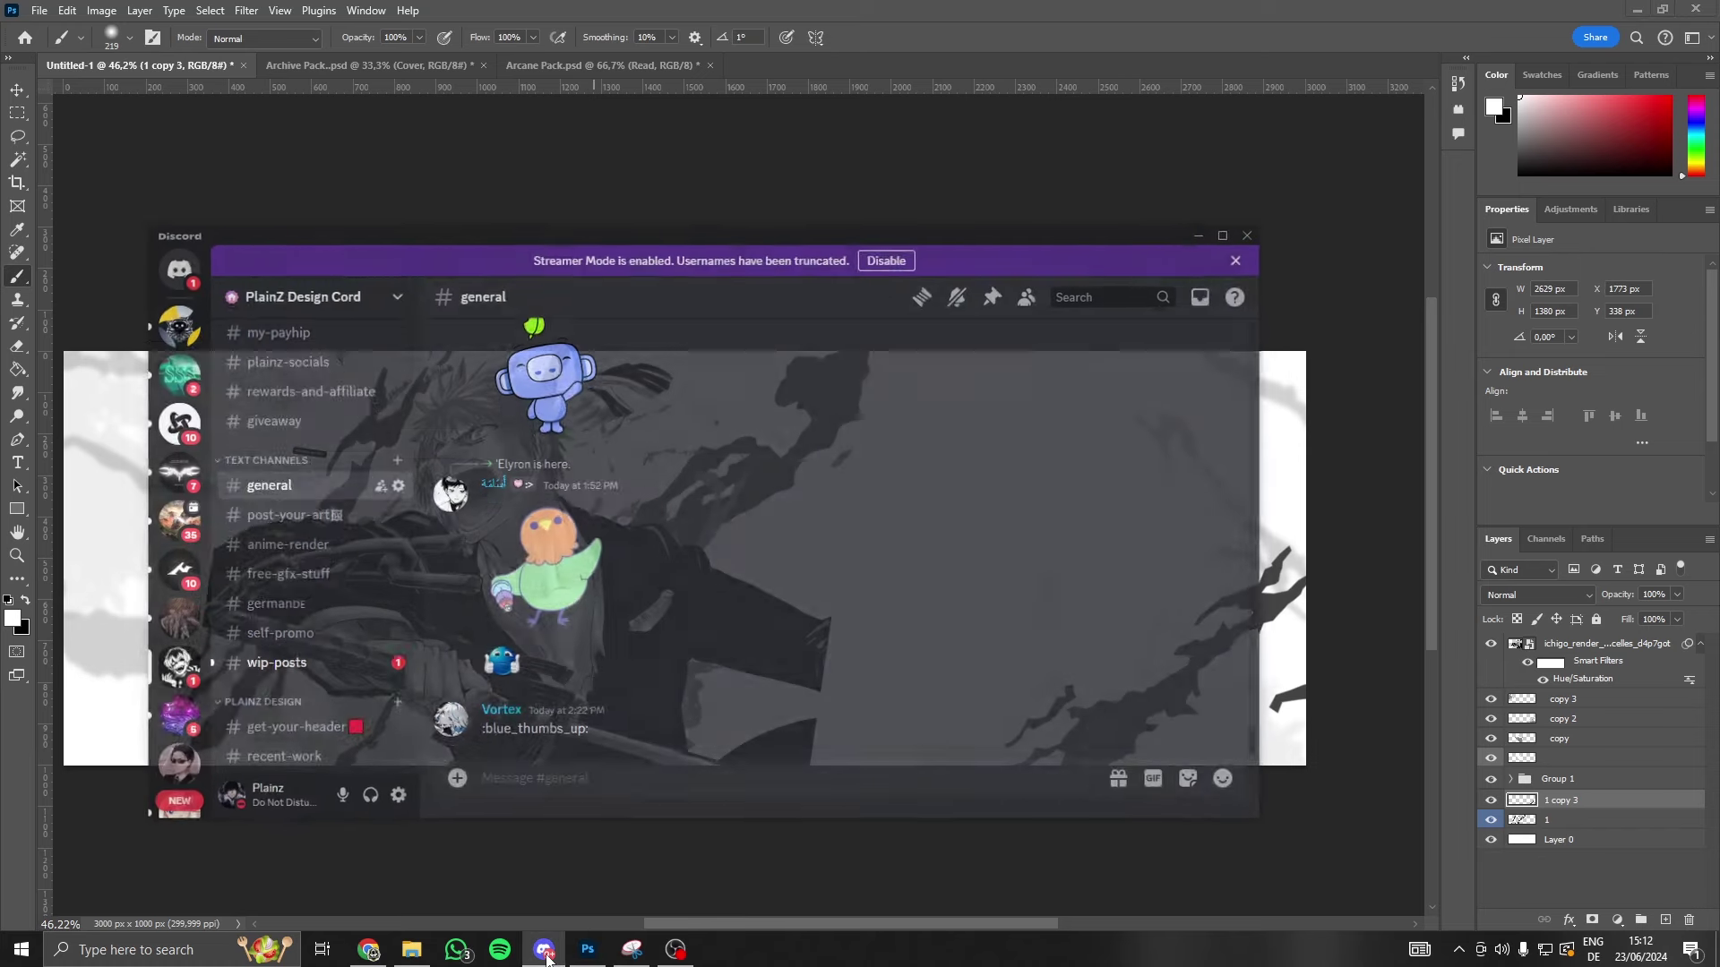
pyautogui.click(526, 879)
pyautogui.click(368, 950)
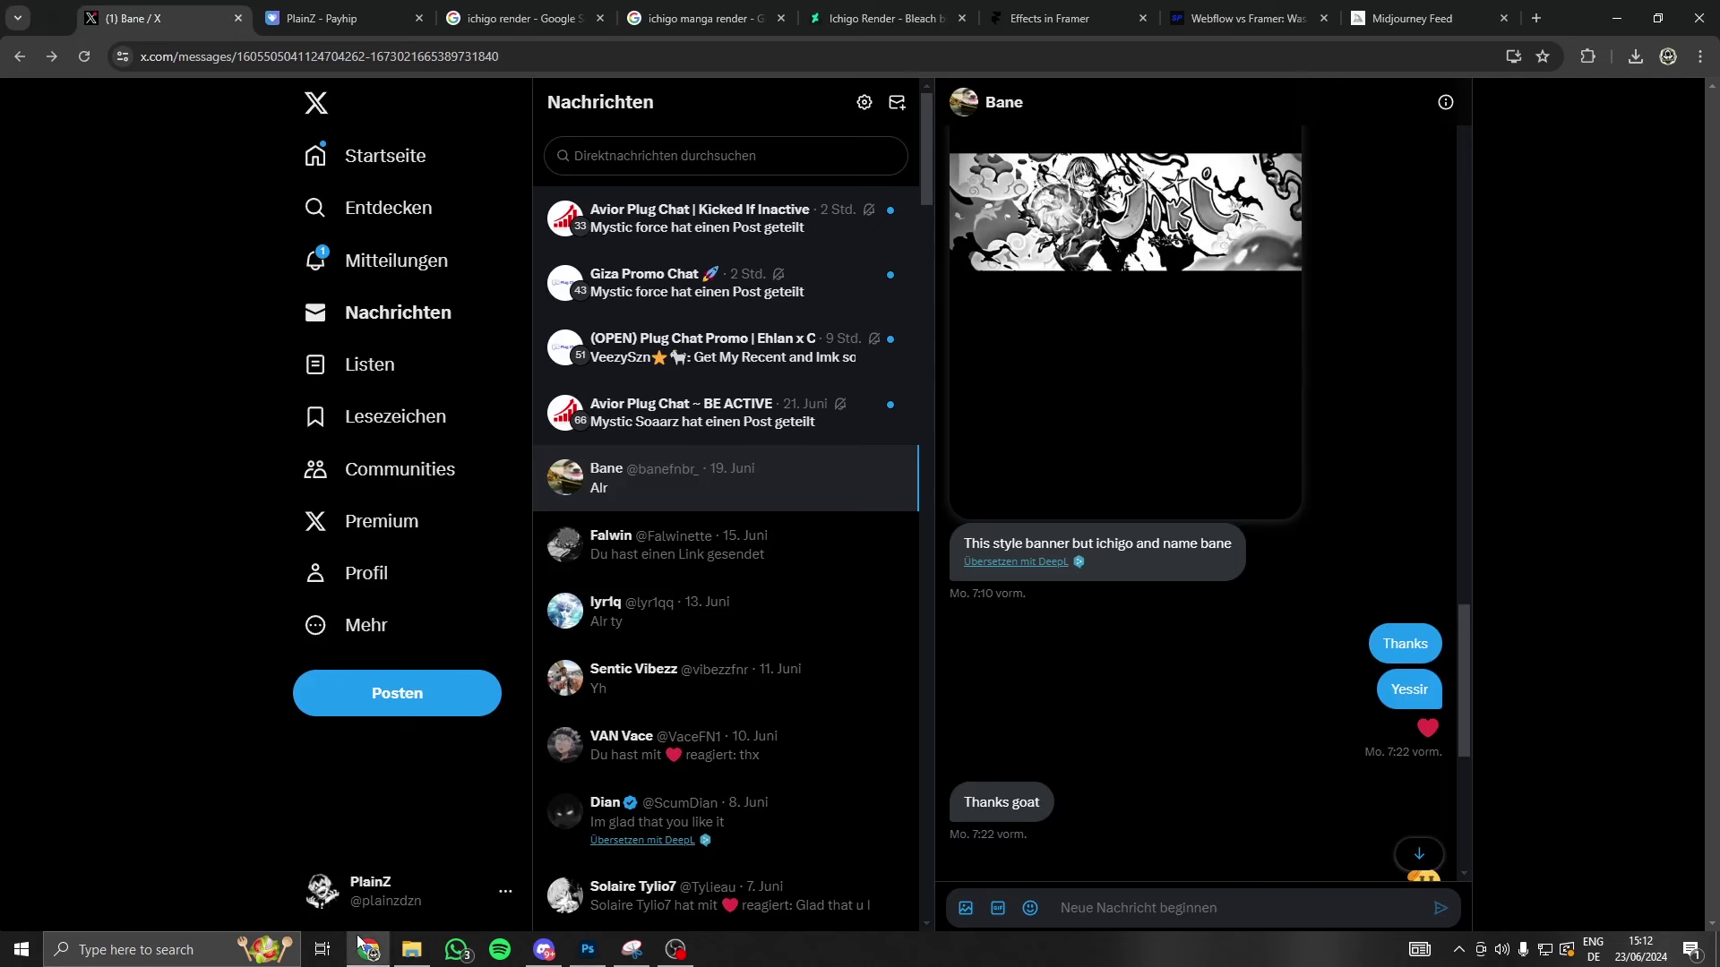
pyautogui.click(403, 277)
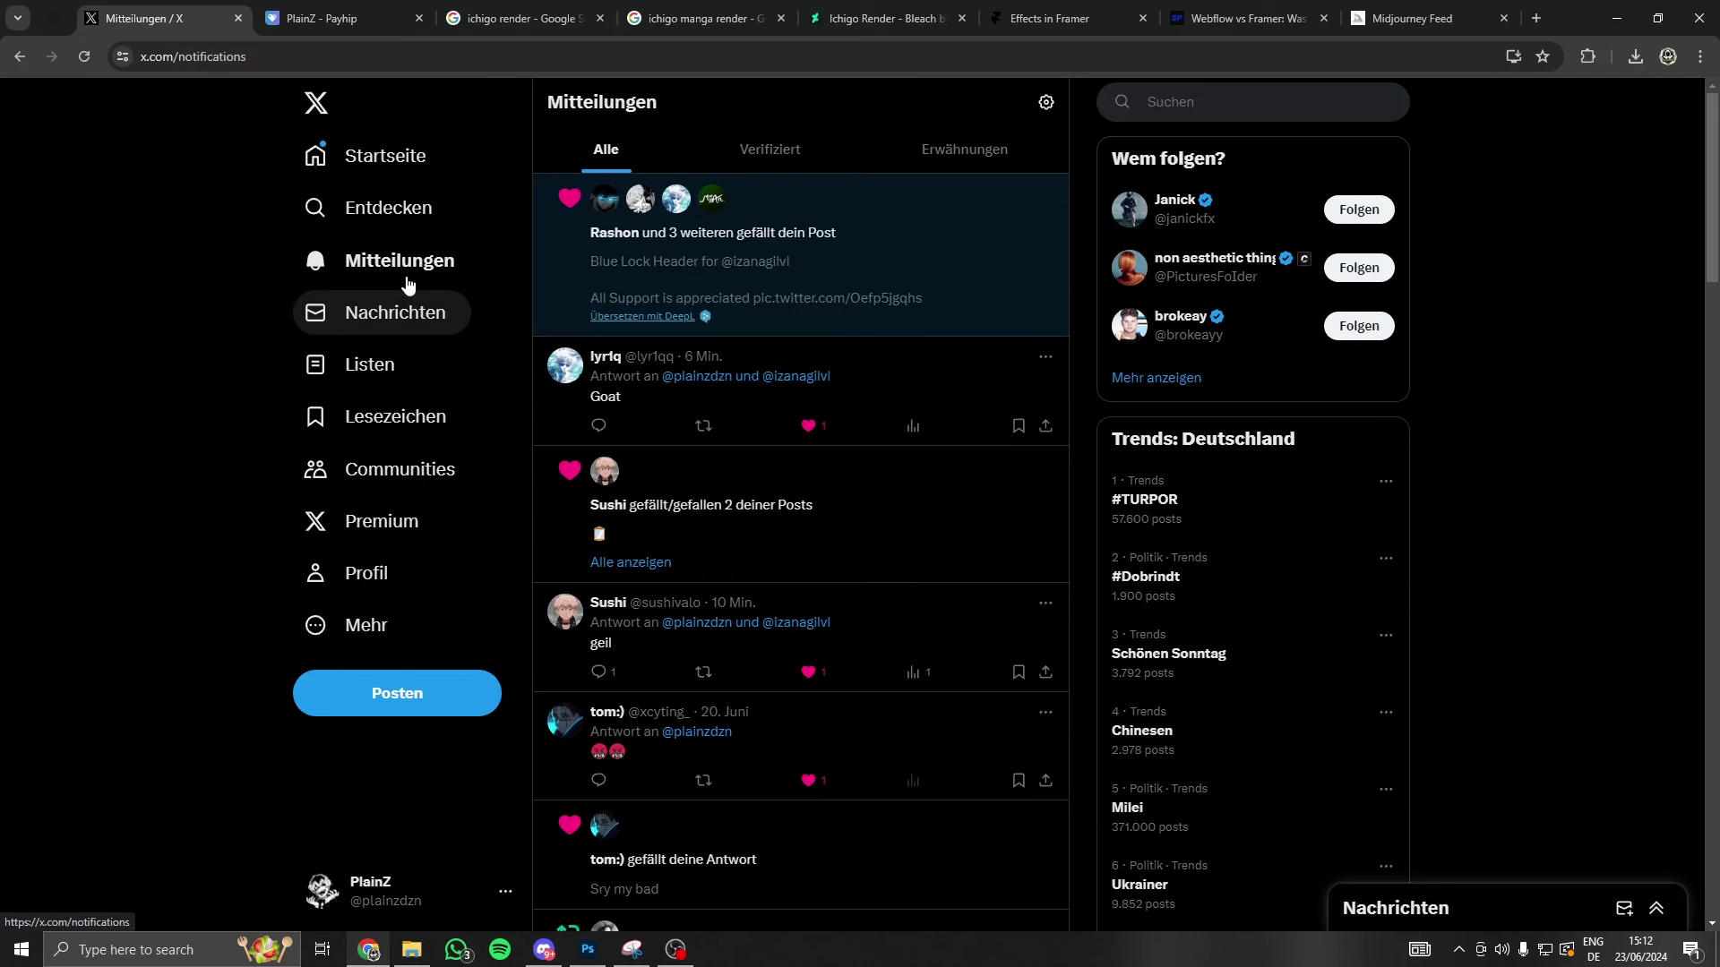
pyautogui.click(362, 321)
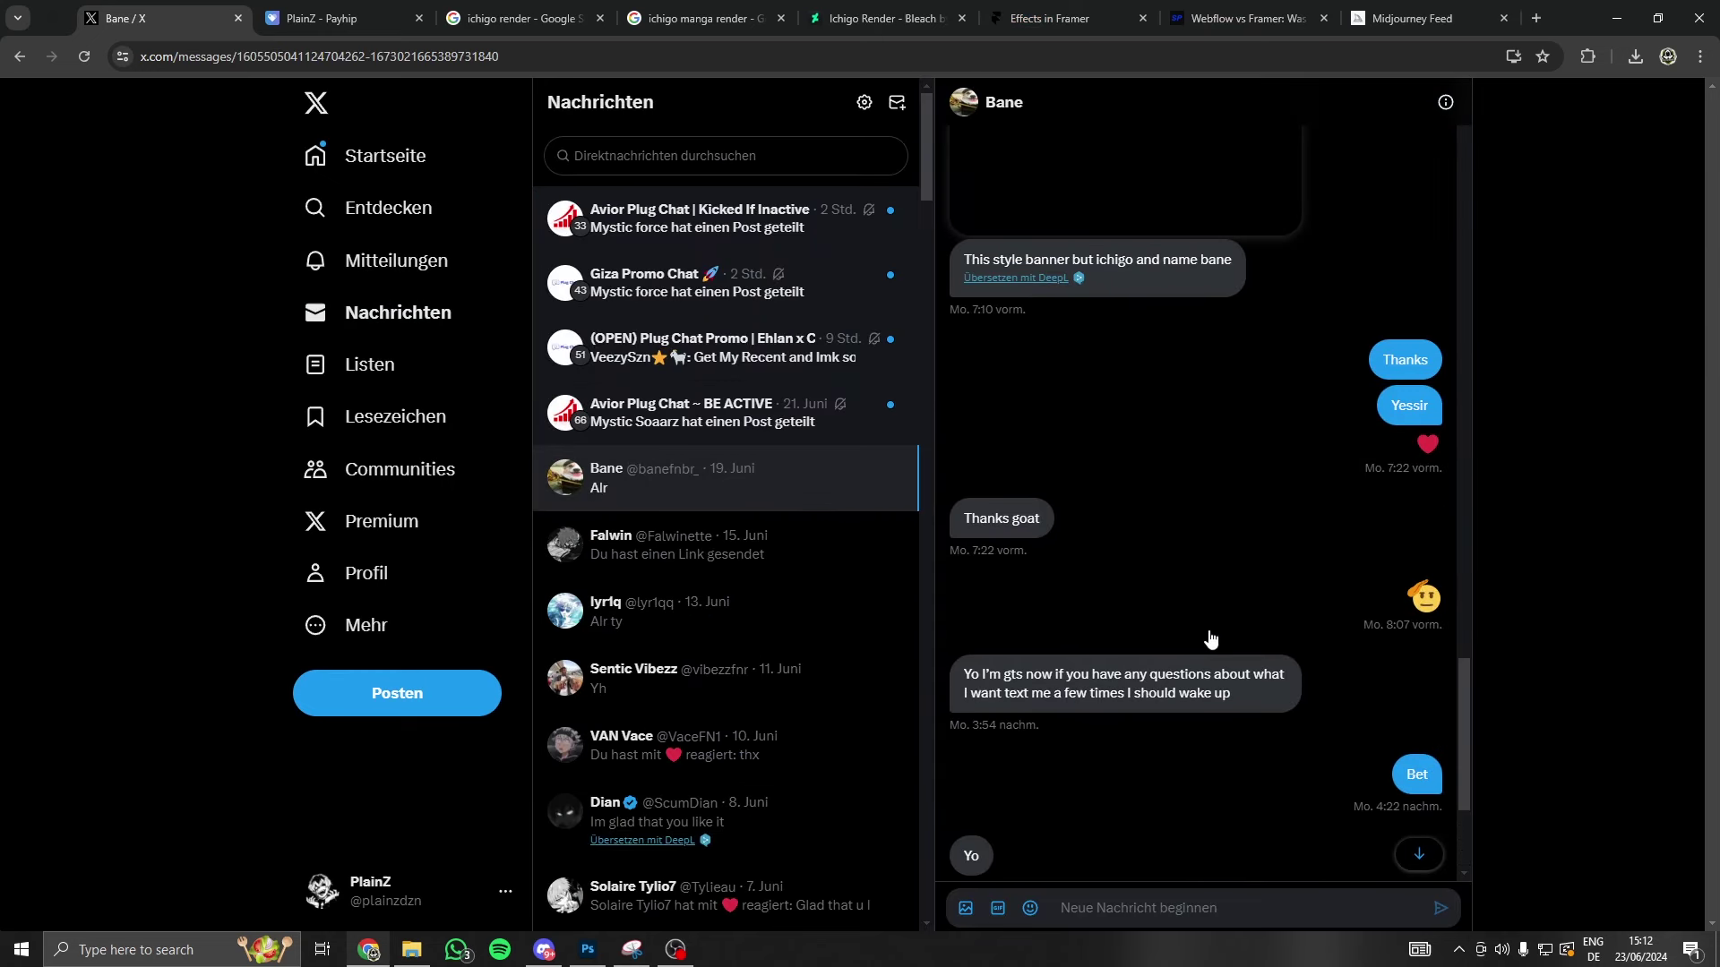
pyautogui.scroll(3, 1219, 582)
pyautogui.scroll(1, 1227, 592)
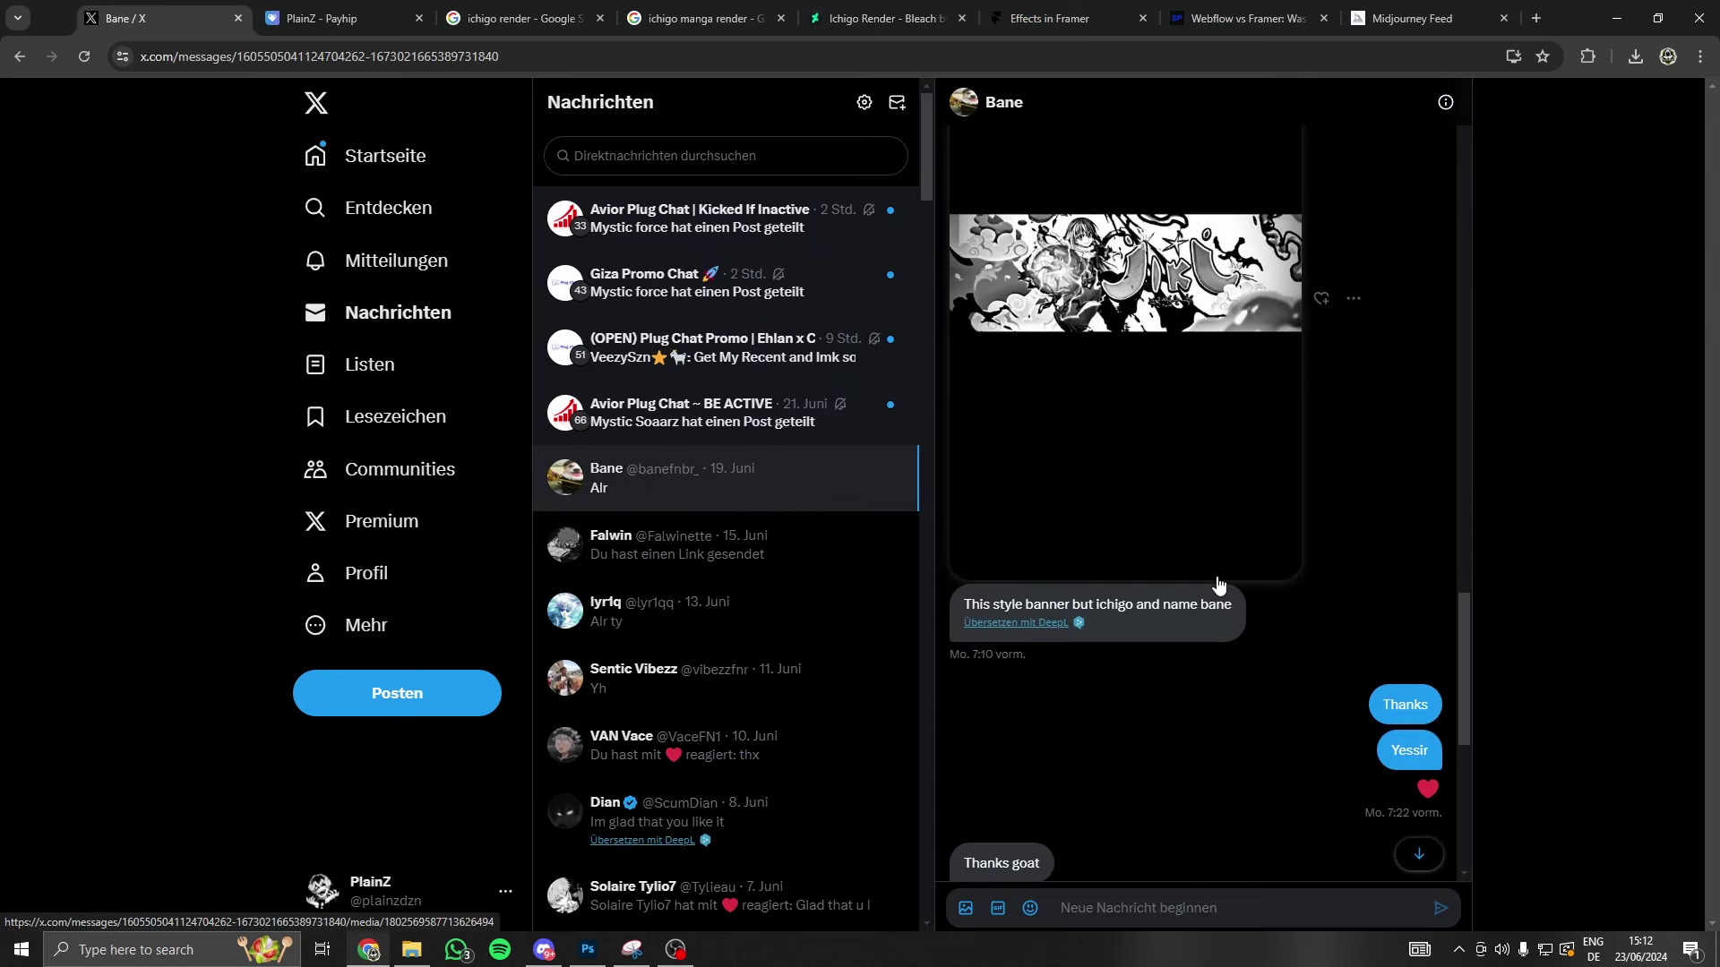
pyautogui.click(369, 950)
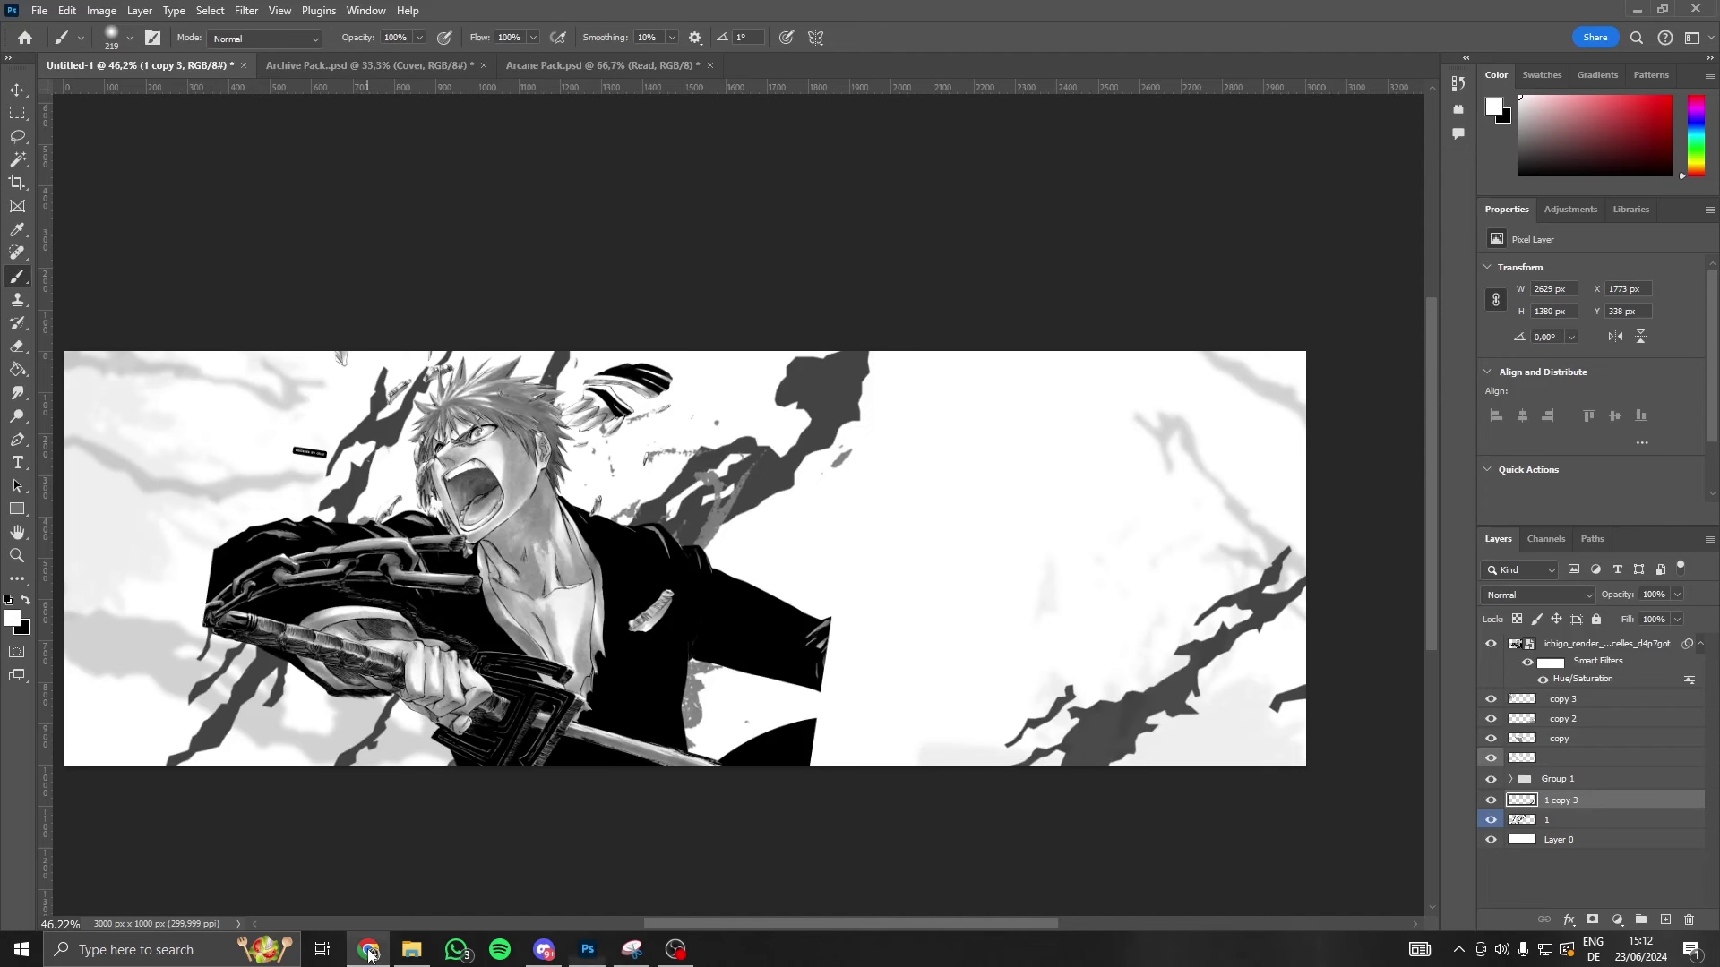
# - In the Arcane Pack, hide the Brushes group and expand PNG's to preview the leaf image
pyautogui.click(591, 66)
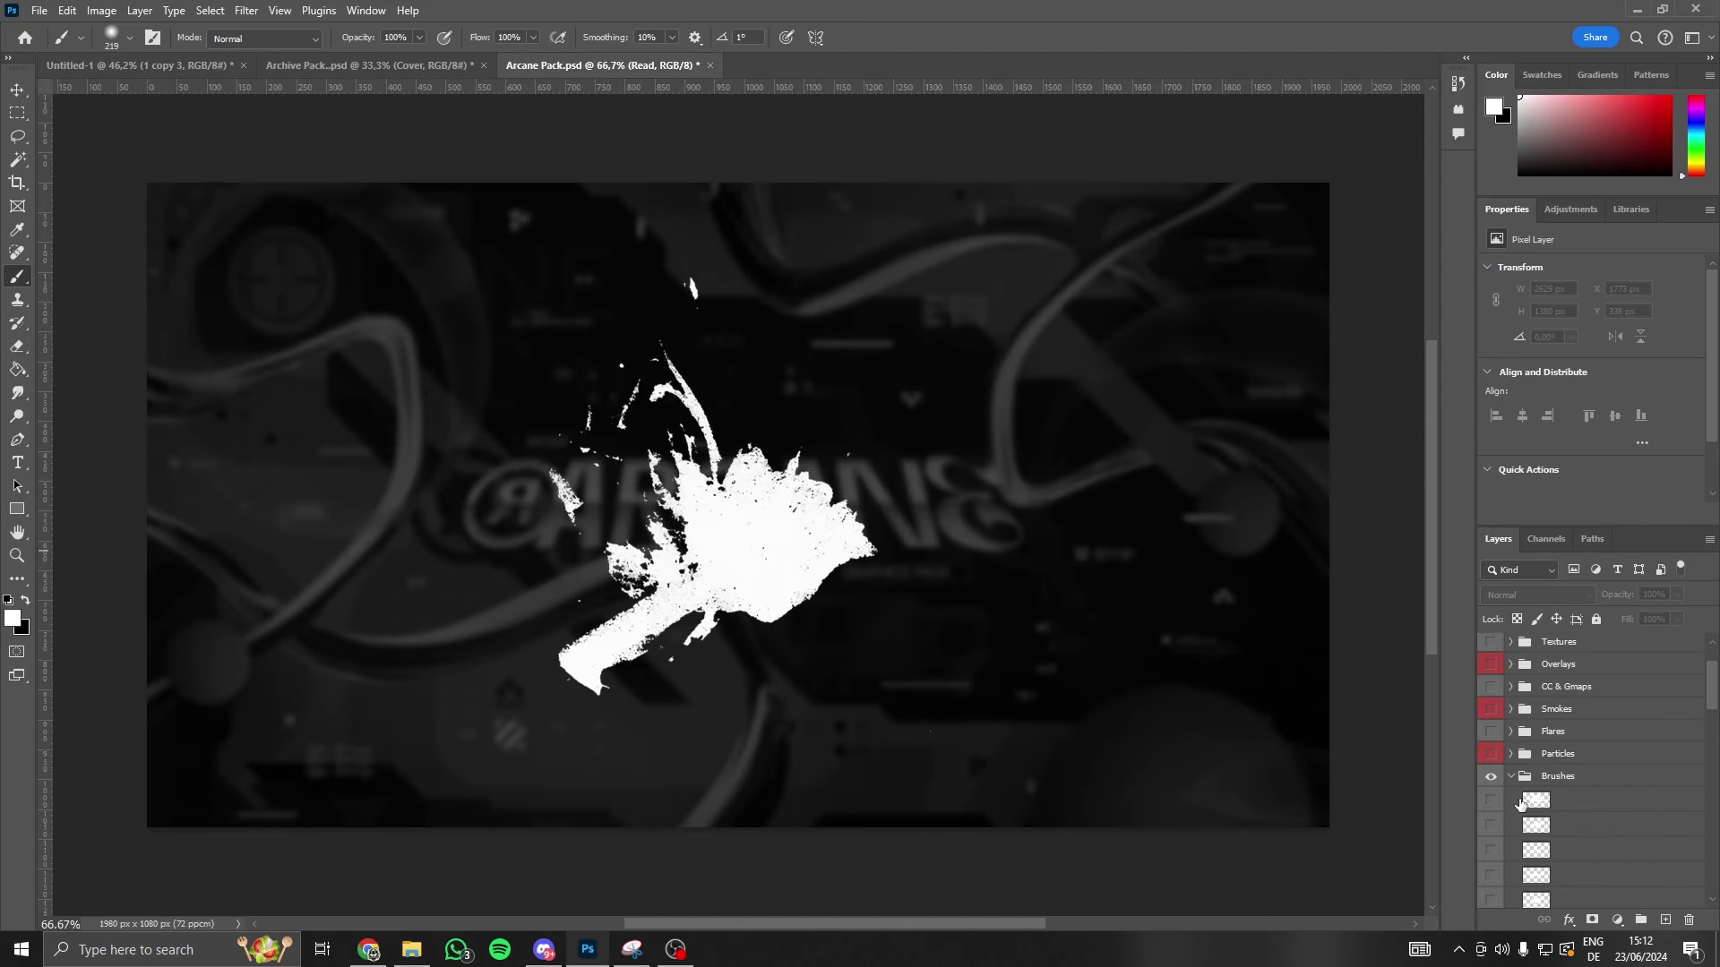
pyautogui.click(1512, 703)
pyautogui.click(1490, 706)
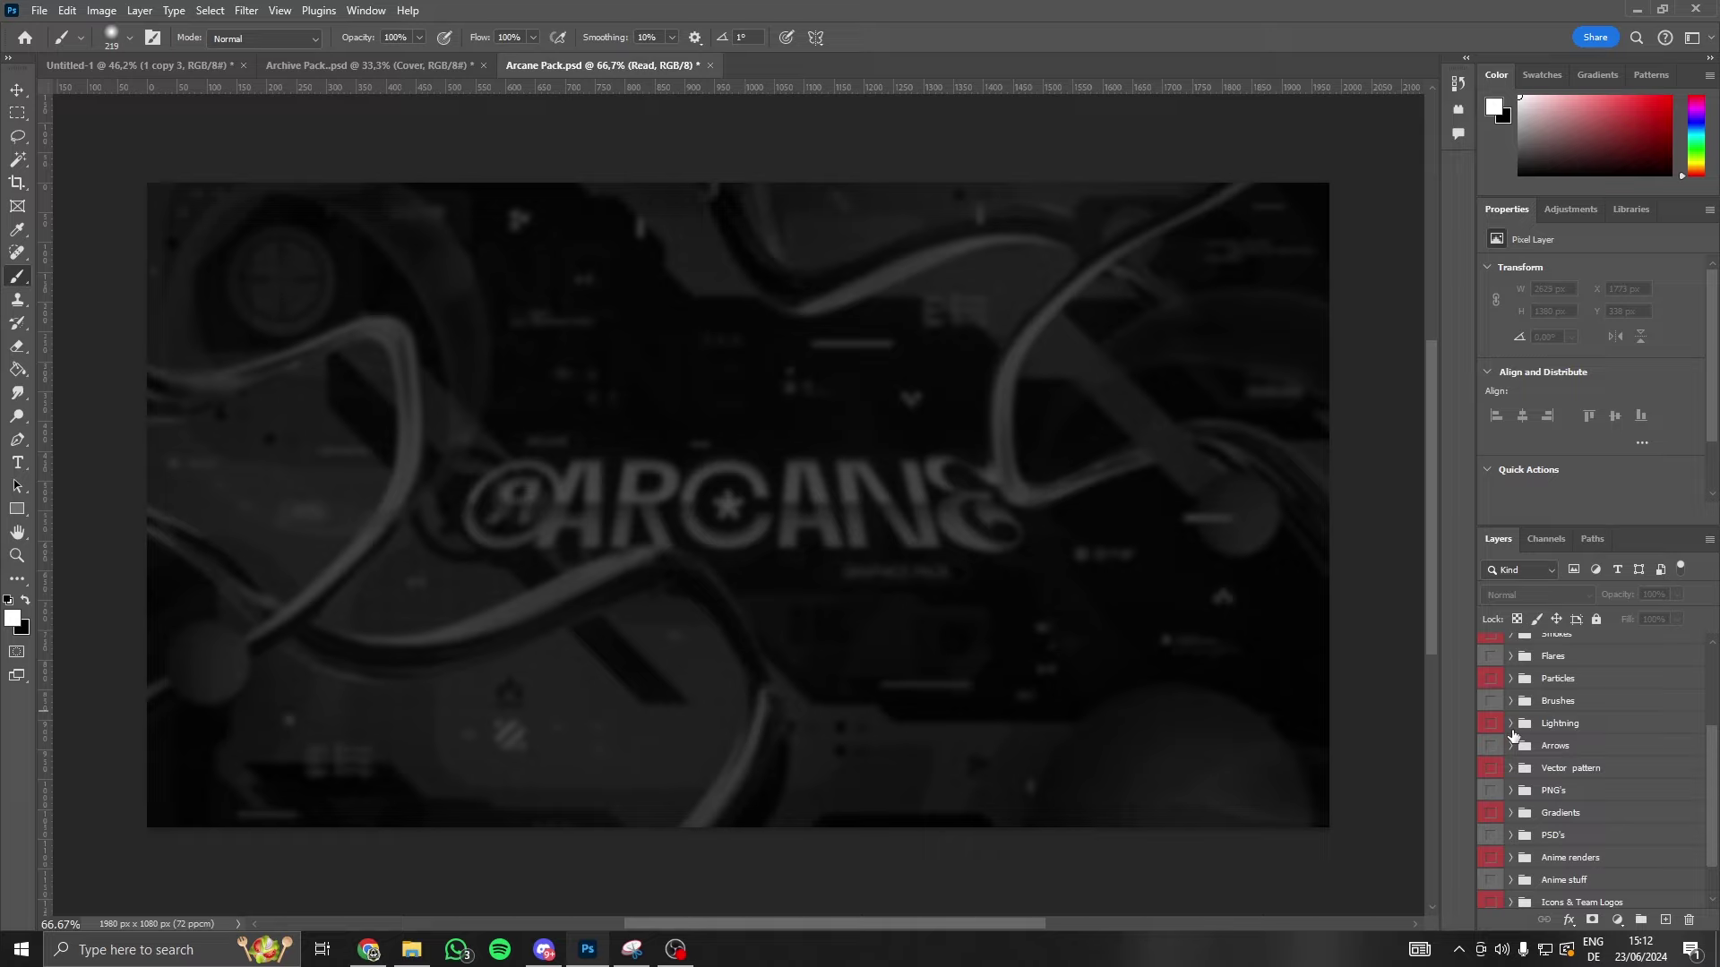
pyautogui.scroll(-2, 1505, 775)
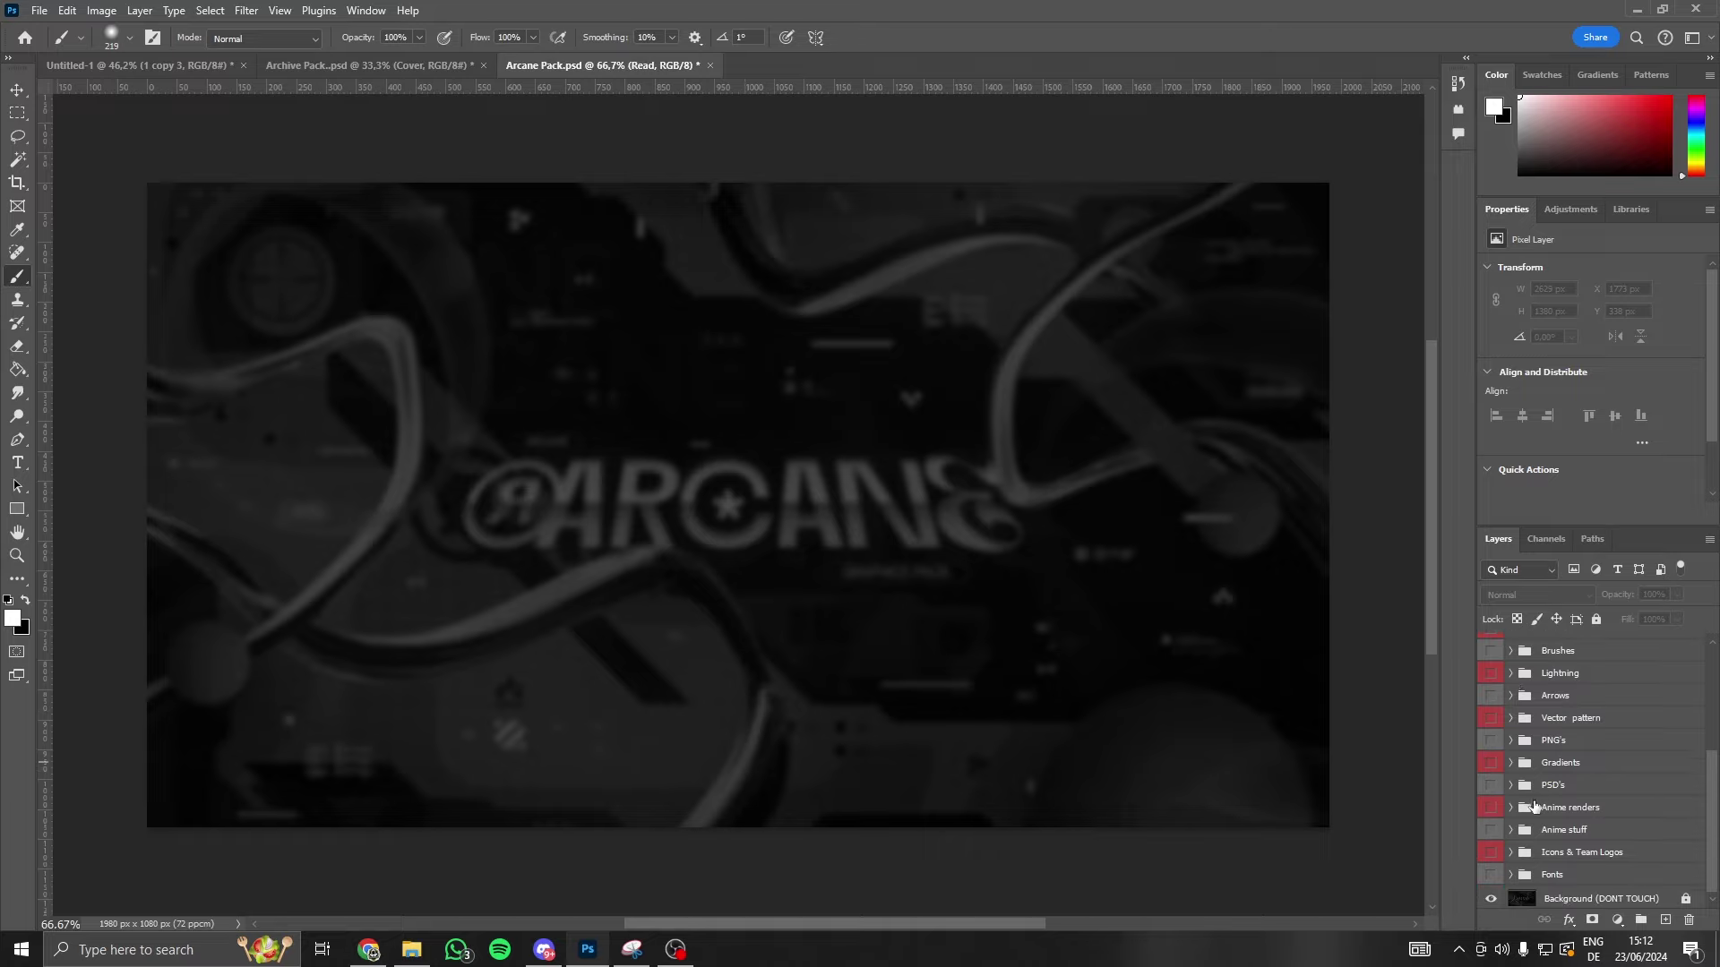
pyautogui.scroll(1, 1512, 776)
pyautogui.click(1511, 766)
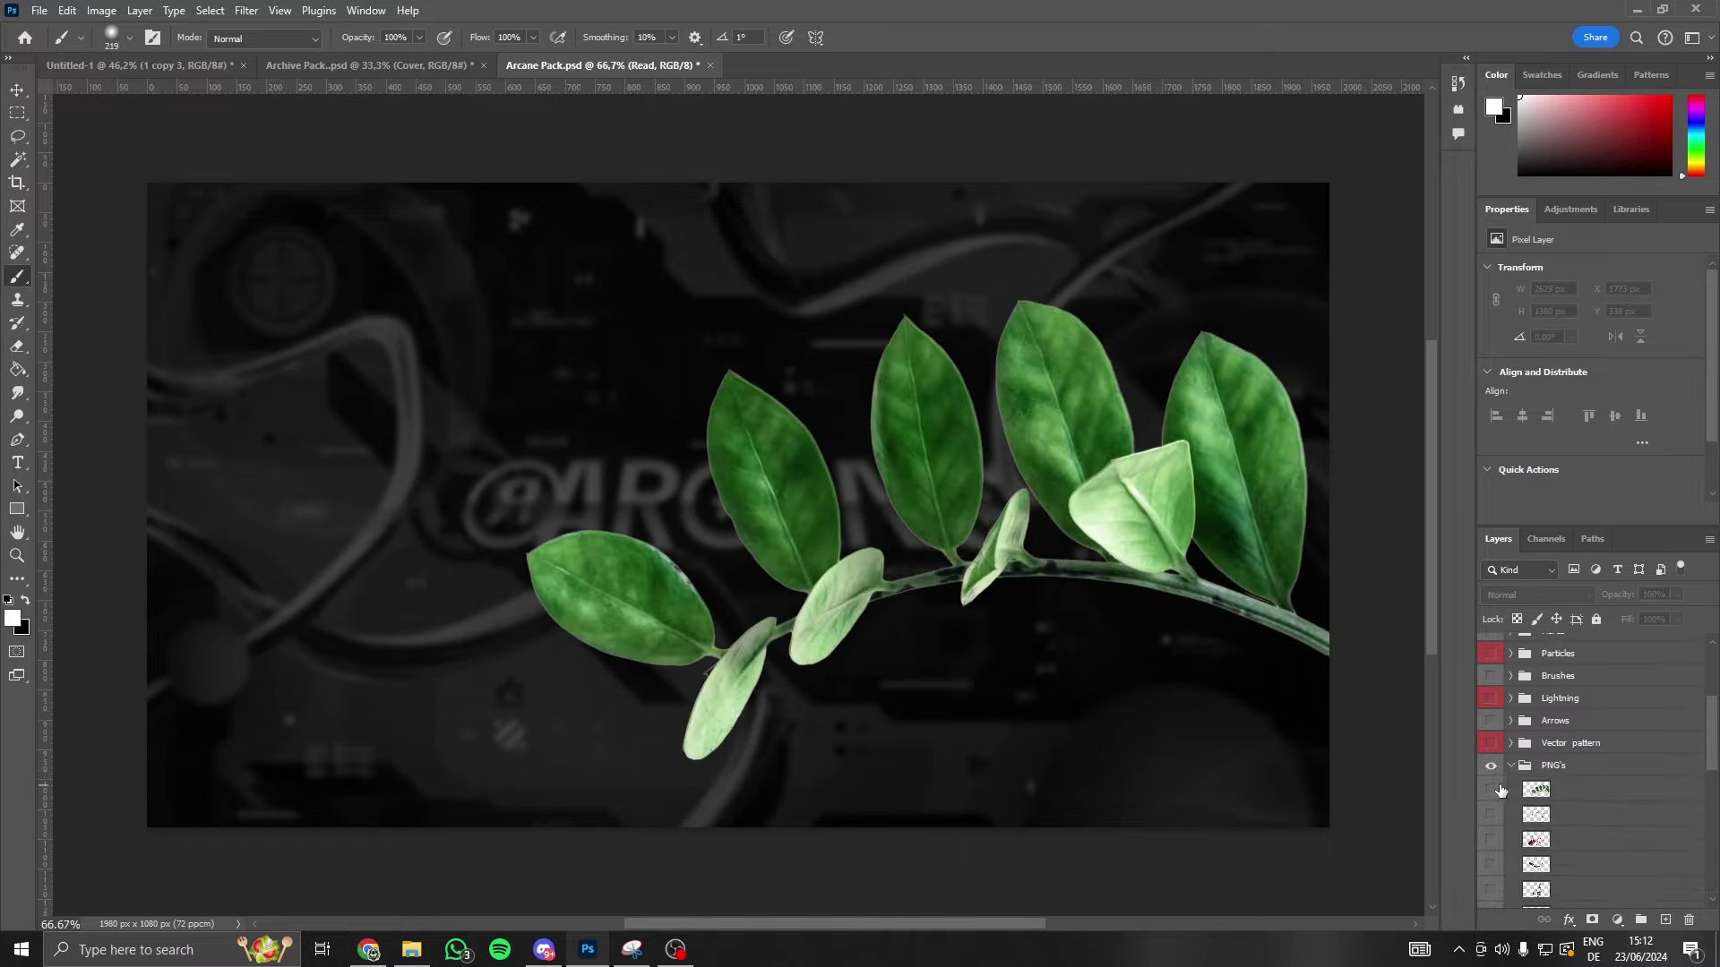
pyautogui.click(1491, 788)
pyautogui.click(1491, 814)
# - Preview the water, rock, moon and katana PNGs, leaving only the rocks layer visible
pyautogui.scroll(-4, 1496, 815)
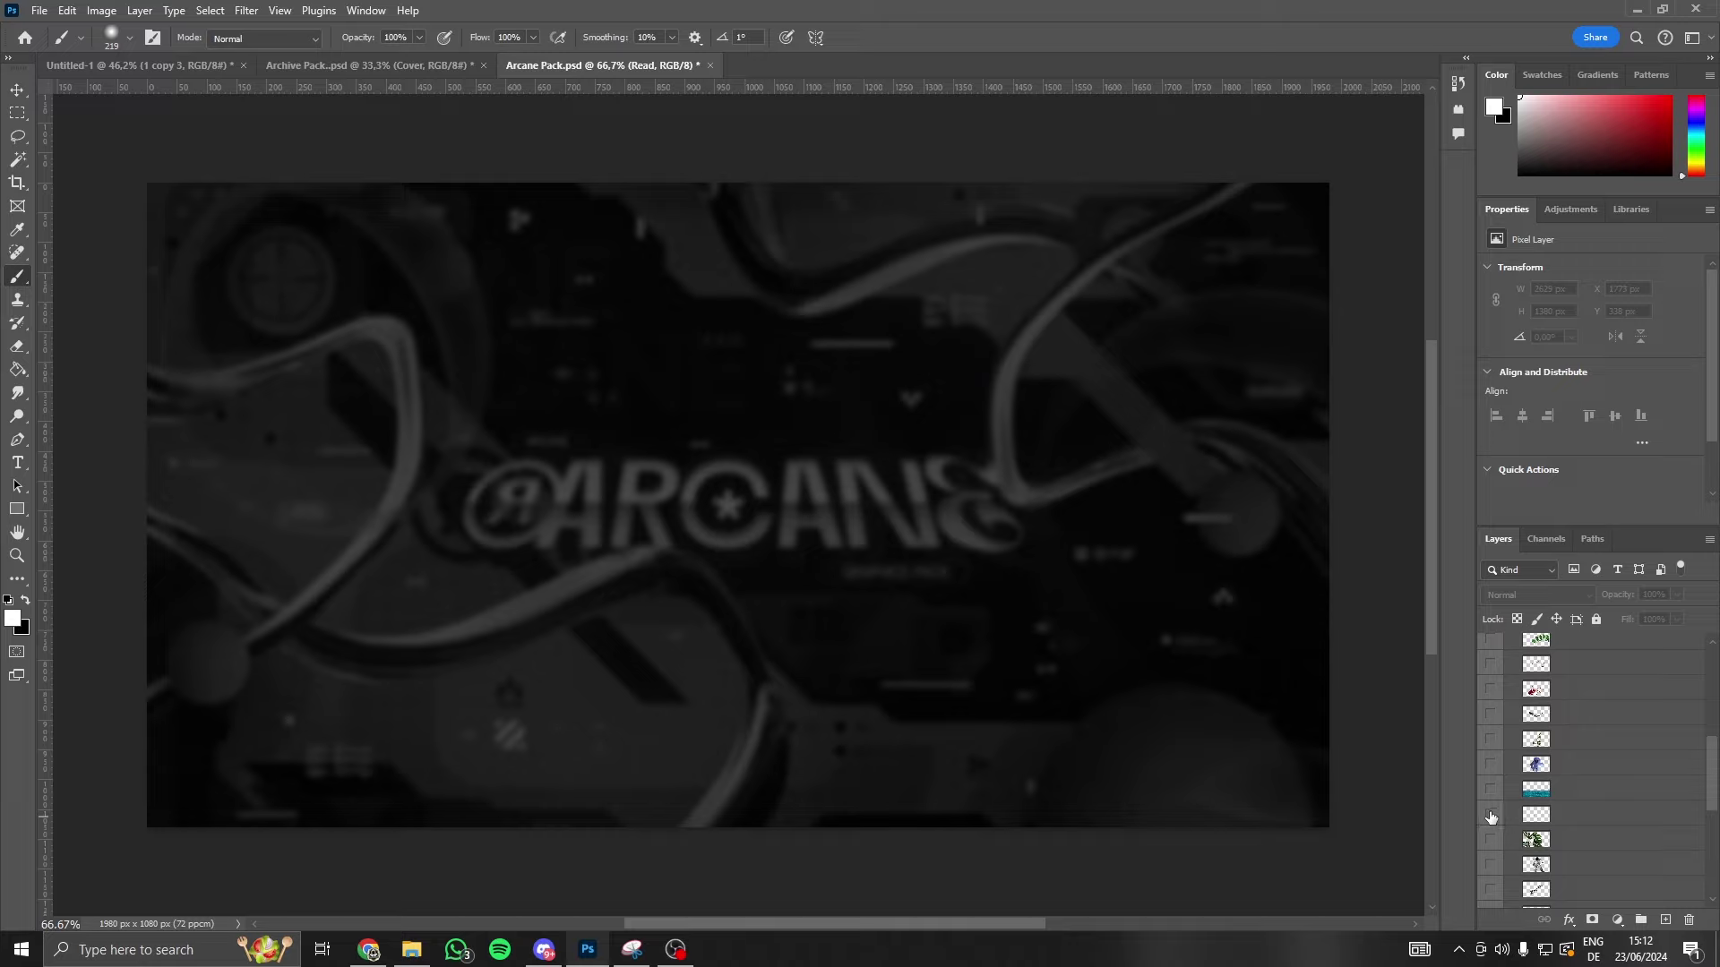
pyautogui.click(1491, 814)
pyautogui.click(1493, 790)
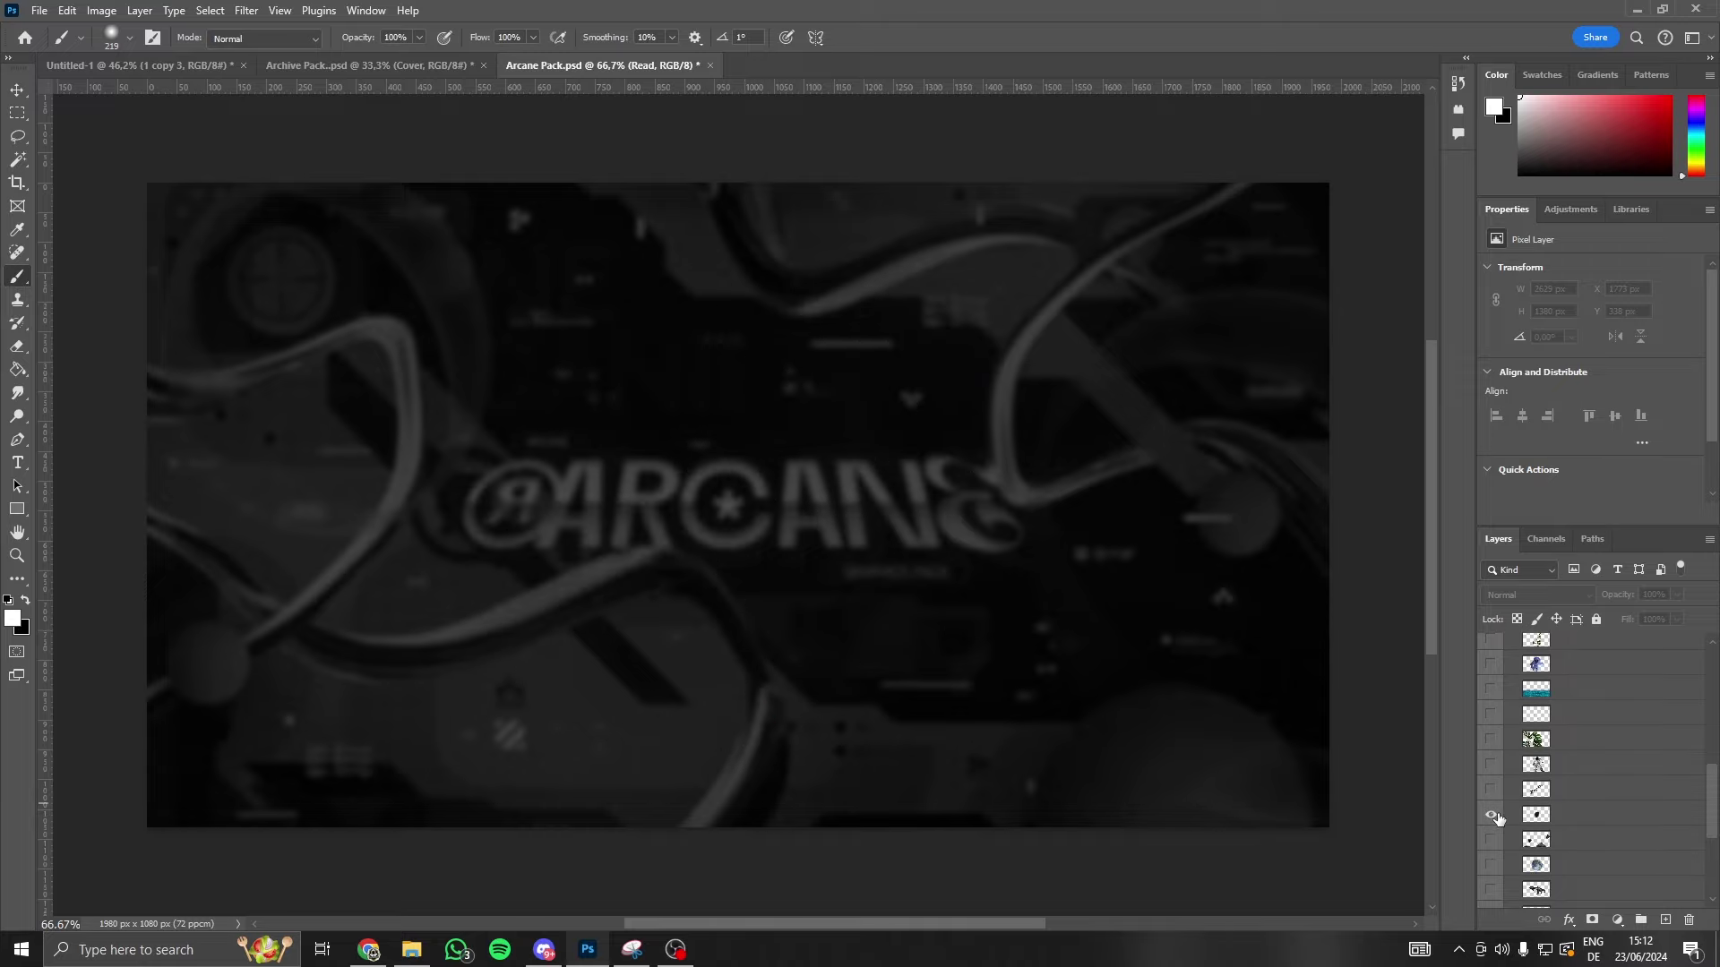
pyautogui.click(1491, 815)
pyautogui.click(1491, 814)
pyautogui.scroll(-4, 1505, 780)
pyautogui.click(1492, 713)
pyautogui.click(1492, 739)
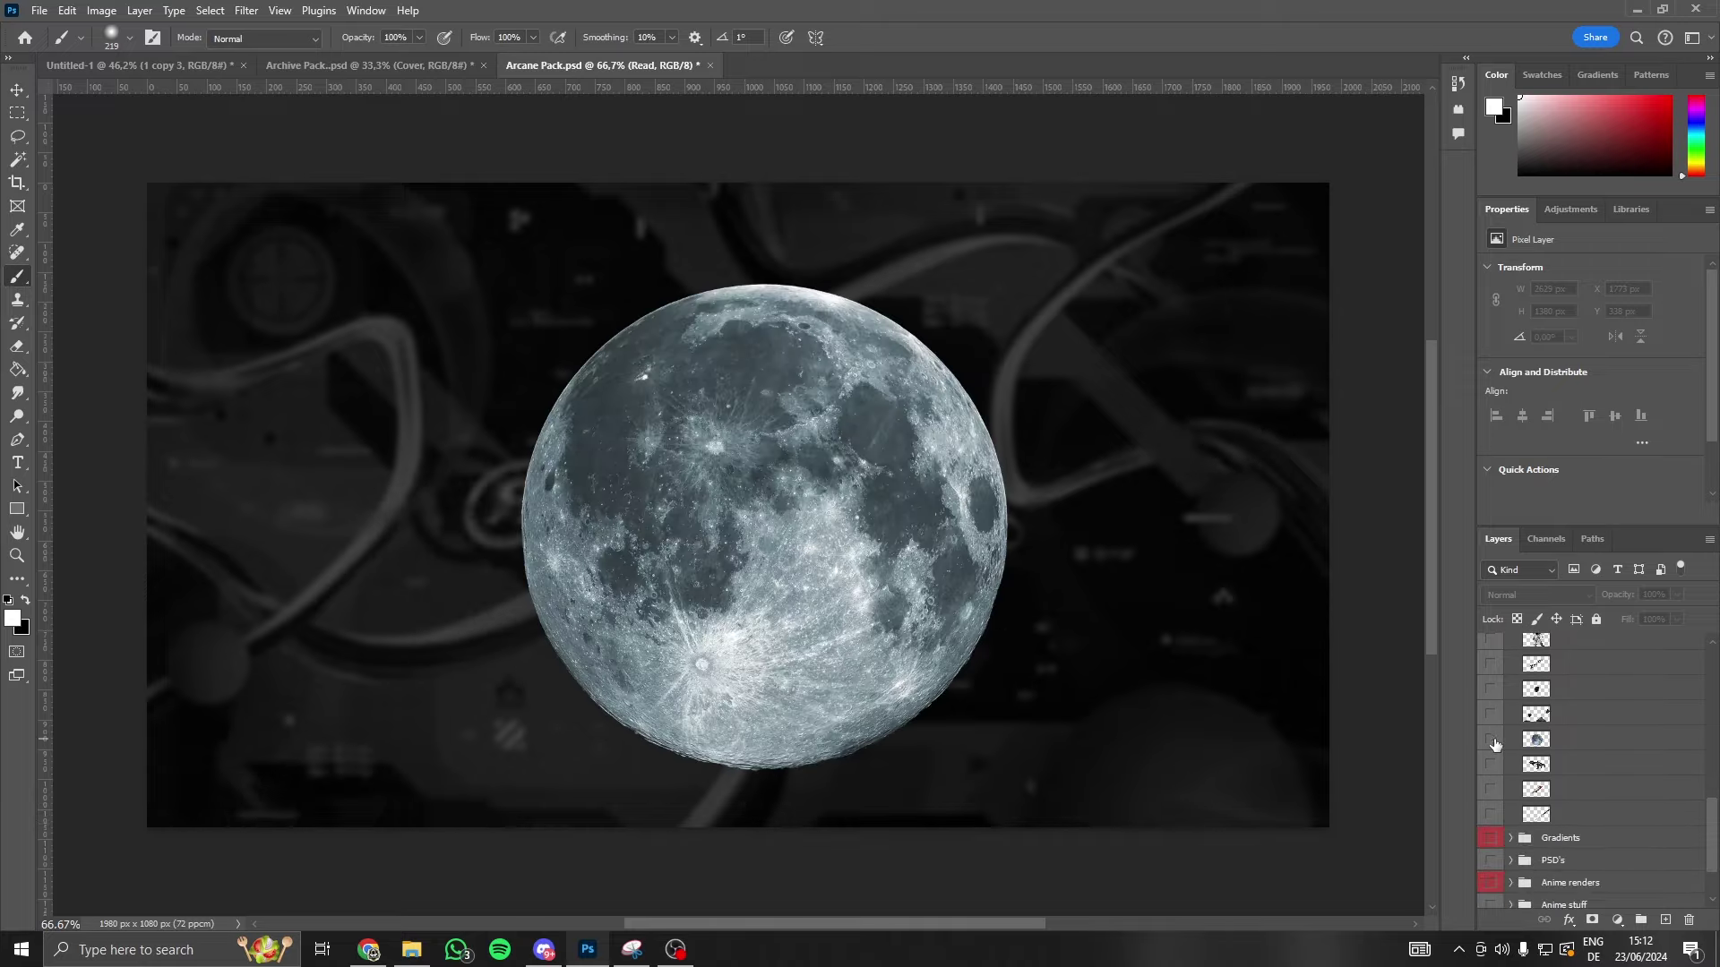
pyautogui.click(1492, 789)
pyautogui.click(1491, 814)
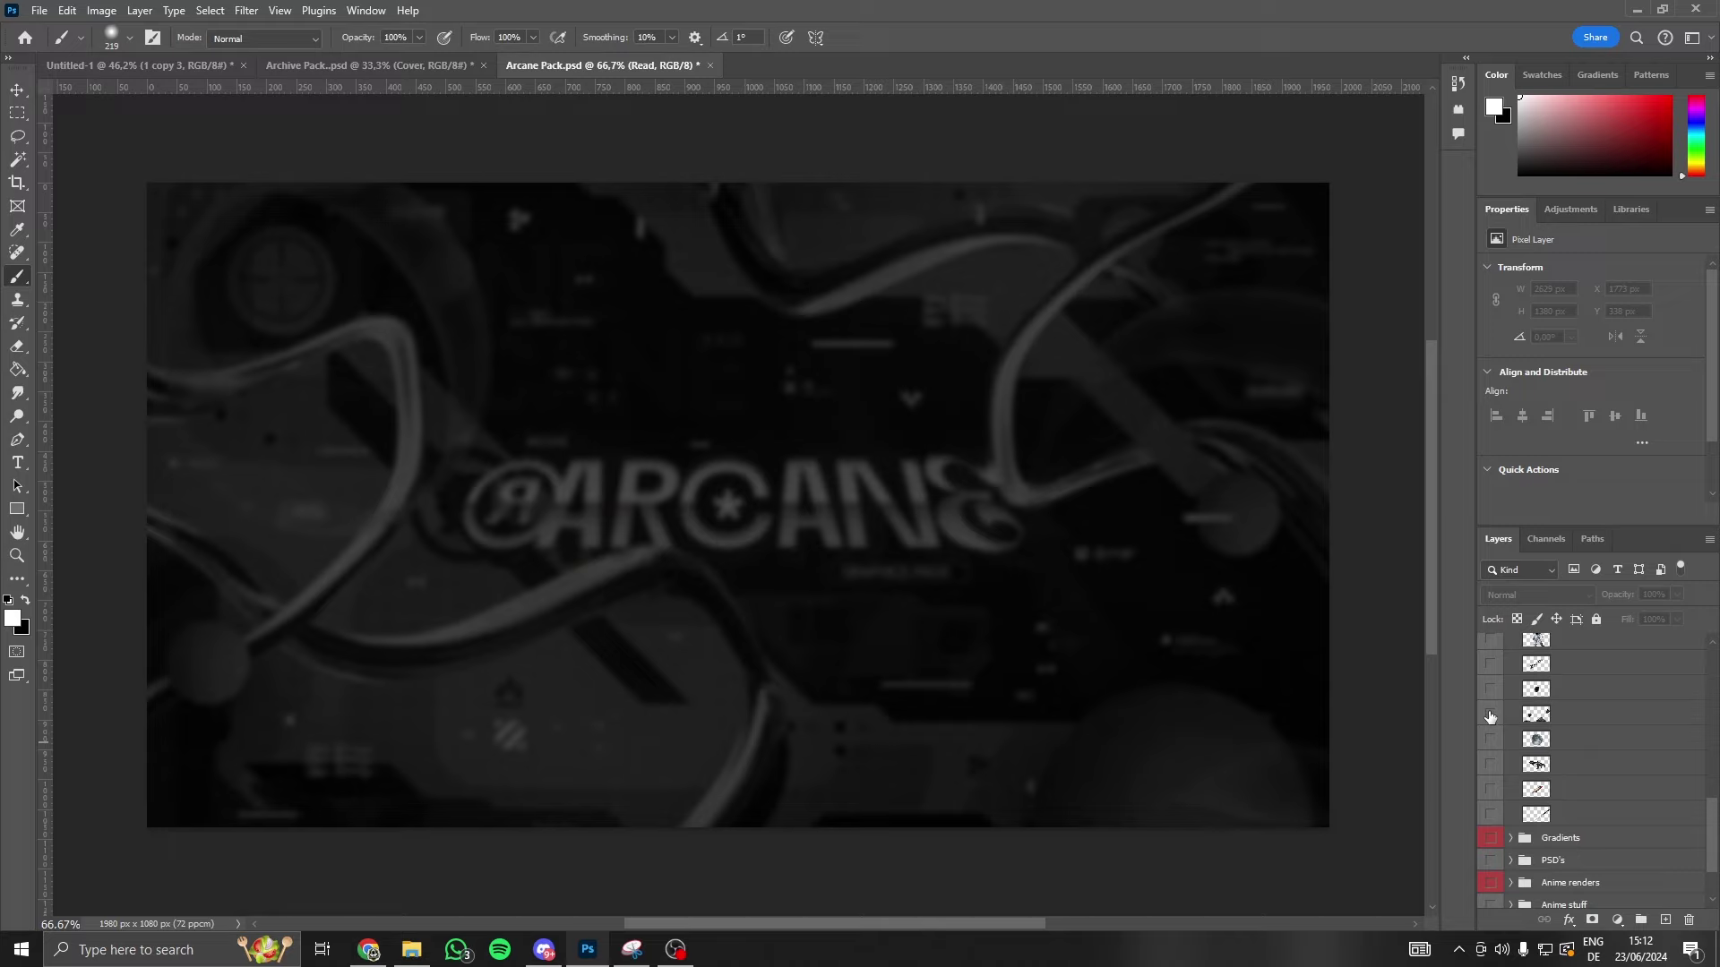
pyautogui.click(1491, 714)
pyautogui.click(1493, 715)
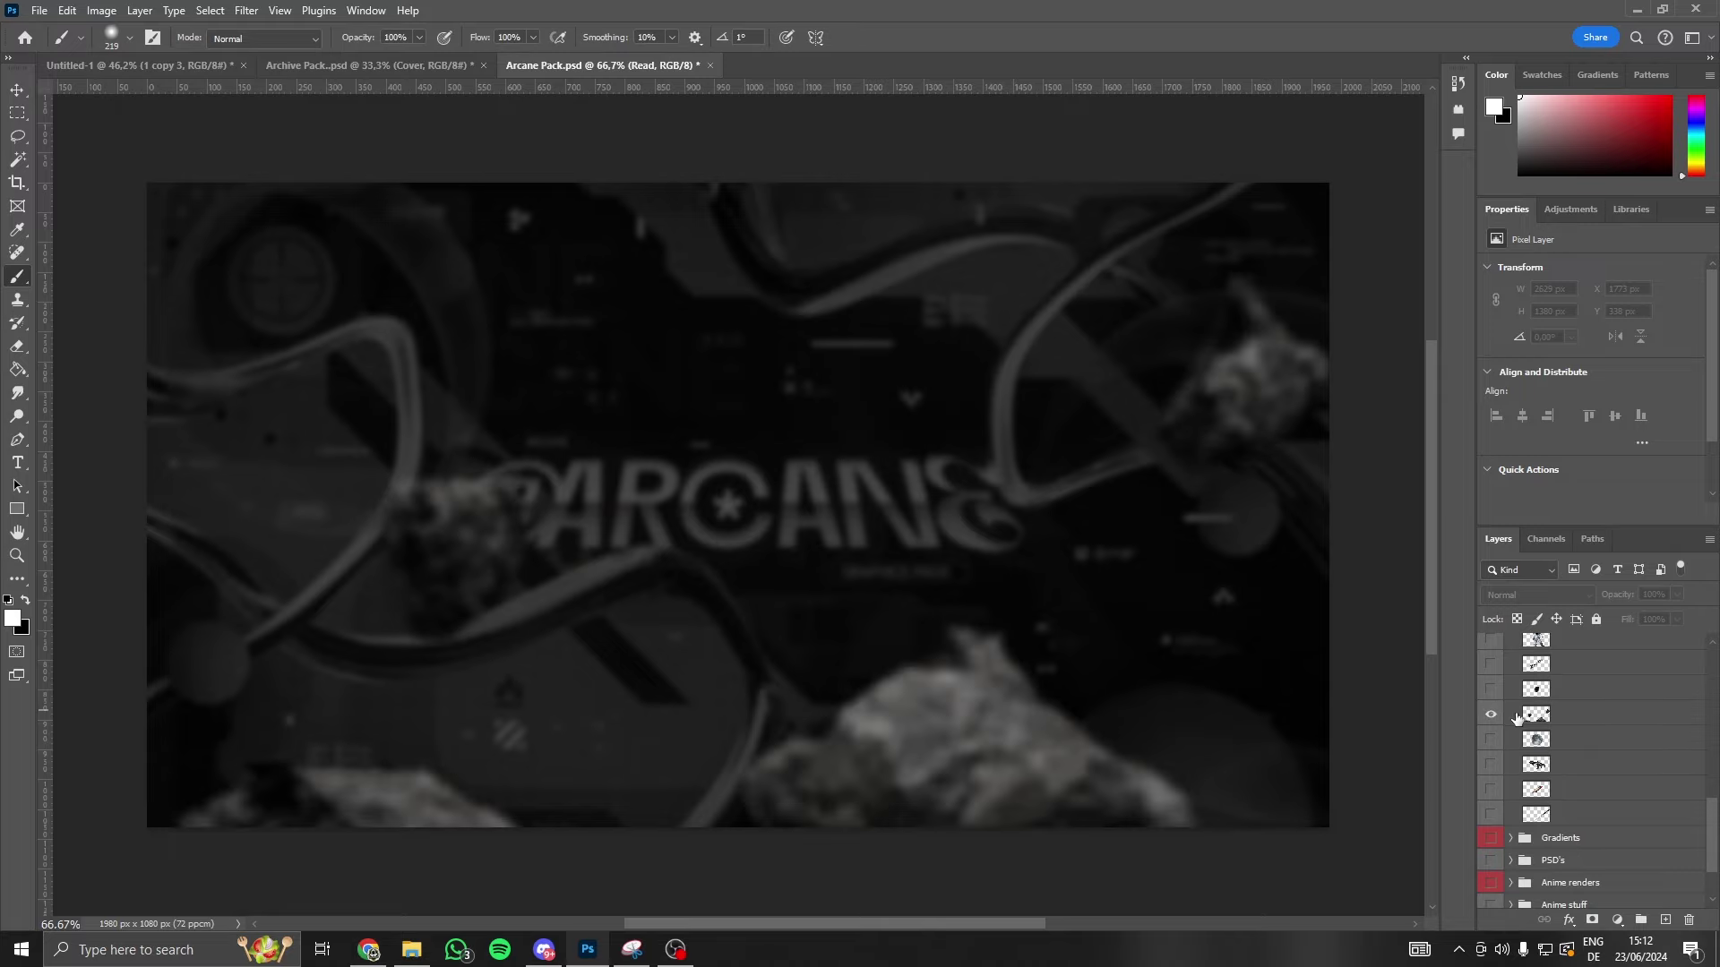
pyautogui.moveTo(1540, 716)
pyautogui.mouseDown()
pyautogui.moveTo(126, 79)
pyautogui.moveTo(896, 645)
pyautogui.mouseUp()
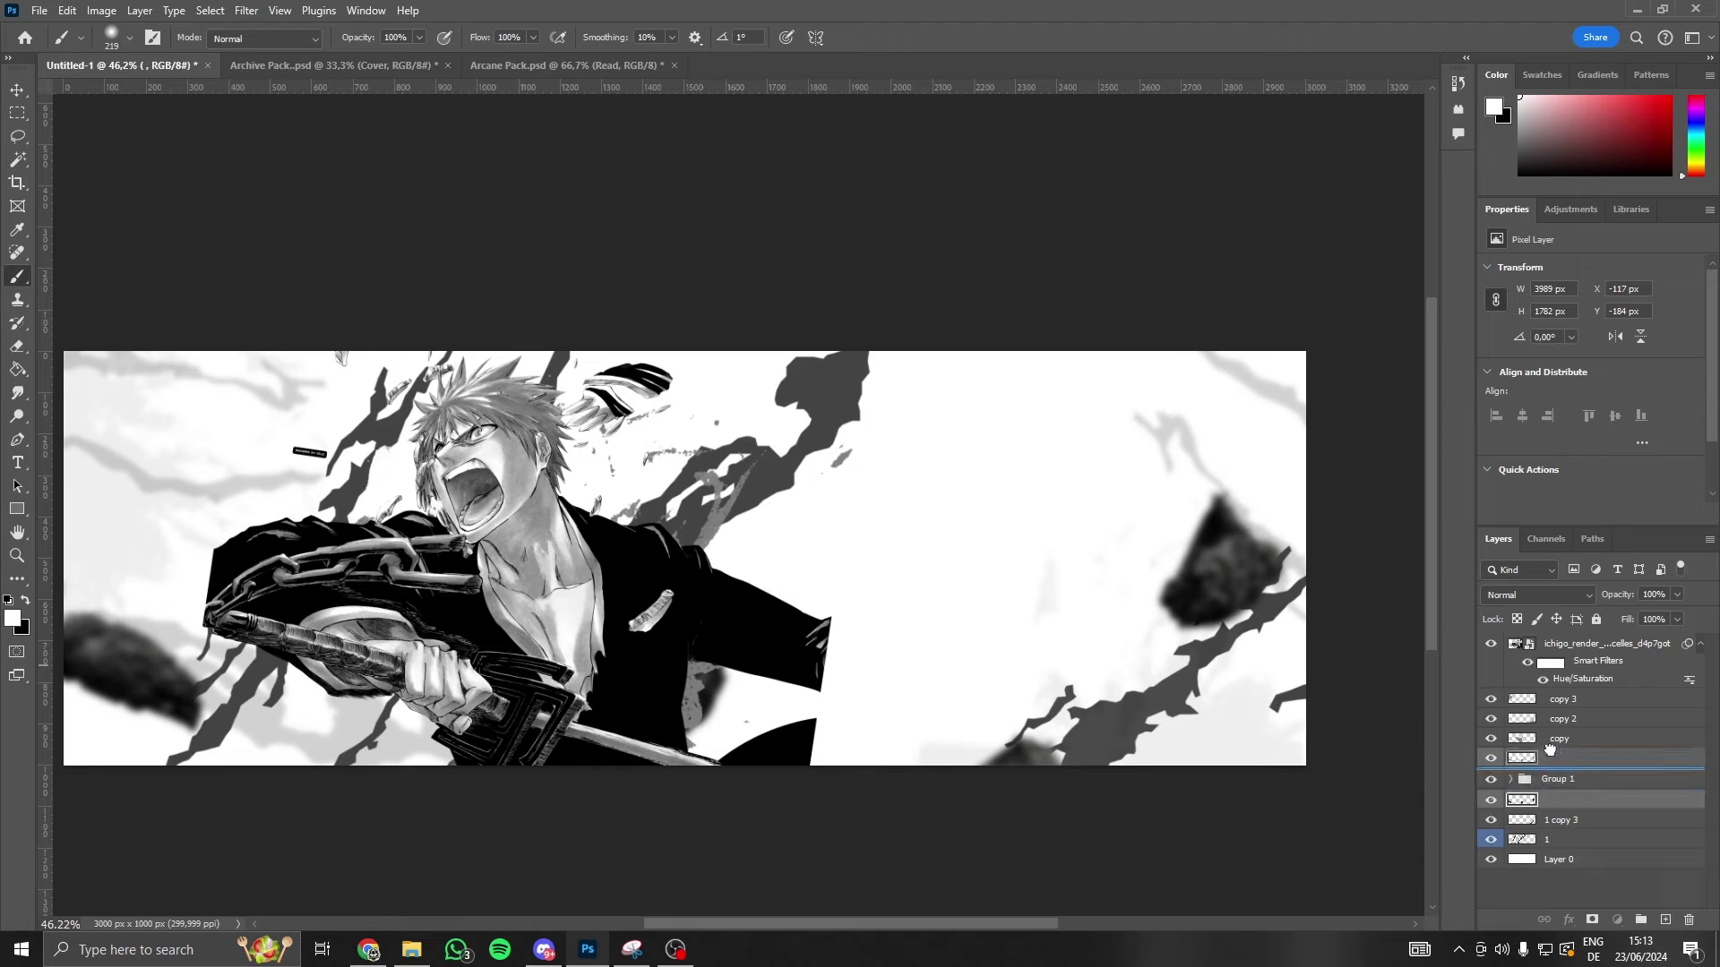
# - Drop the rocks layer into the Ichigo banner and shift it up and right
pyautogui.moveTo(1556, 797); pyautogui.dragTo(1559, 638)
pyautogui.hotkey('ctrl', 't')
pyautogui.moveTo(1091, 655); pyautogui.dragTo(1115, 587)
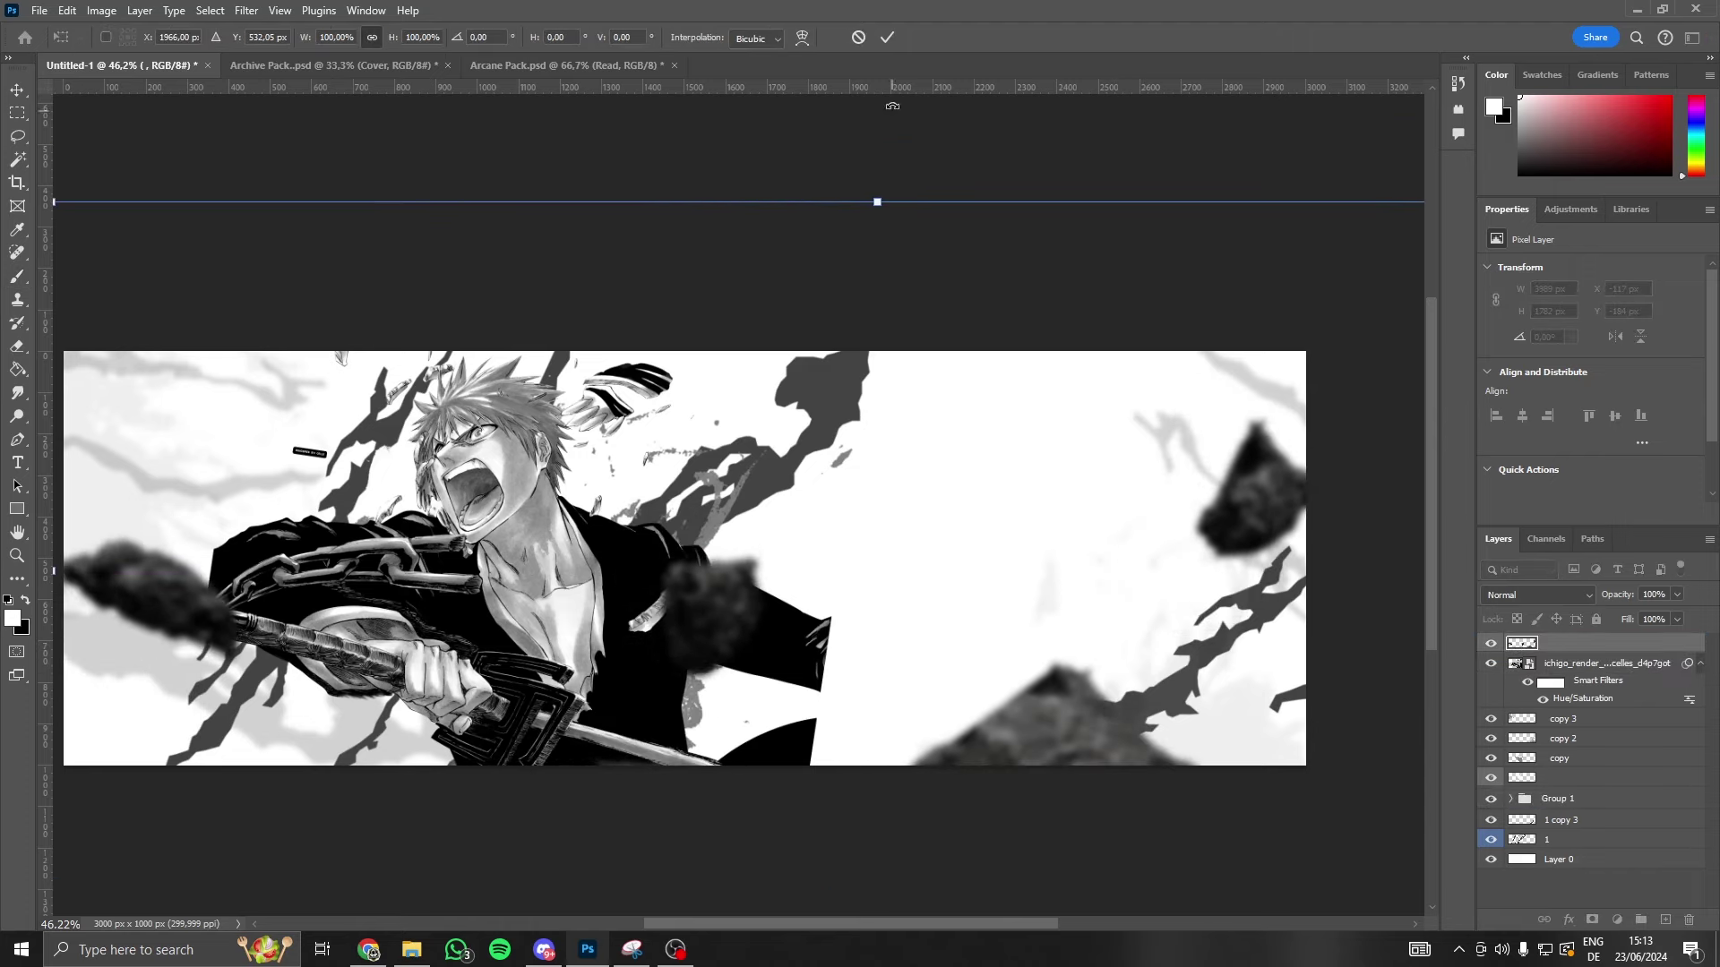
pyautogui.click(887, 38)
# - Test the rock layer's opacity slider, leaving it at 100%
pyautogui.scroll(-3, 865, 560)
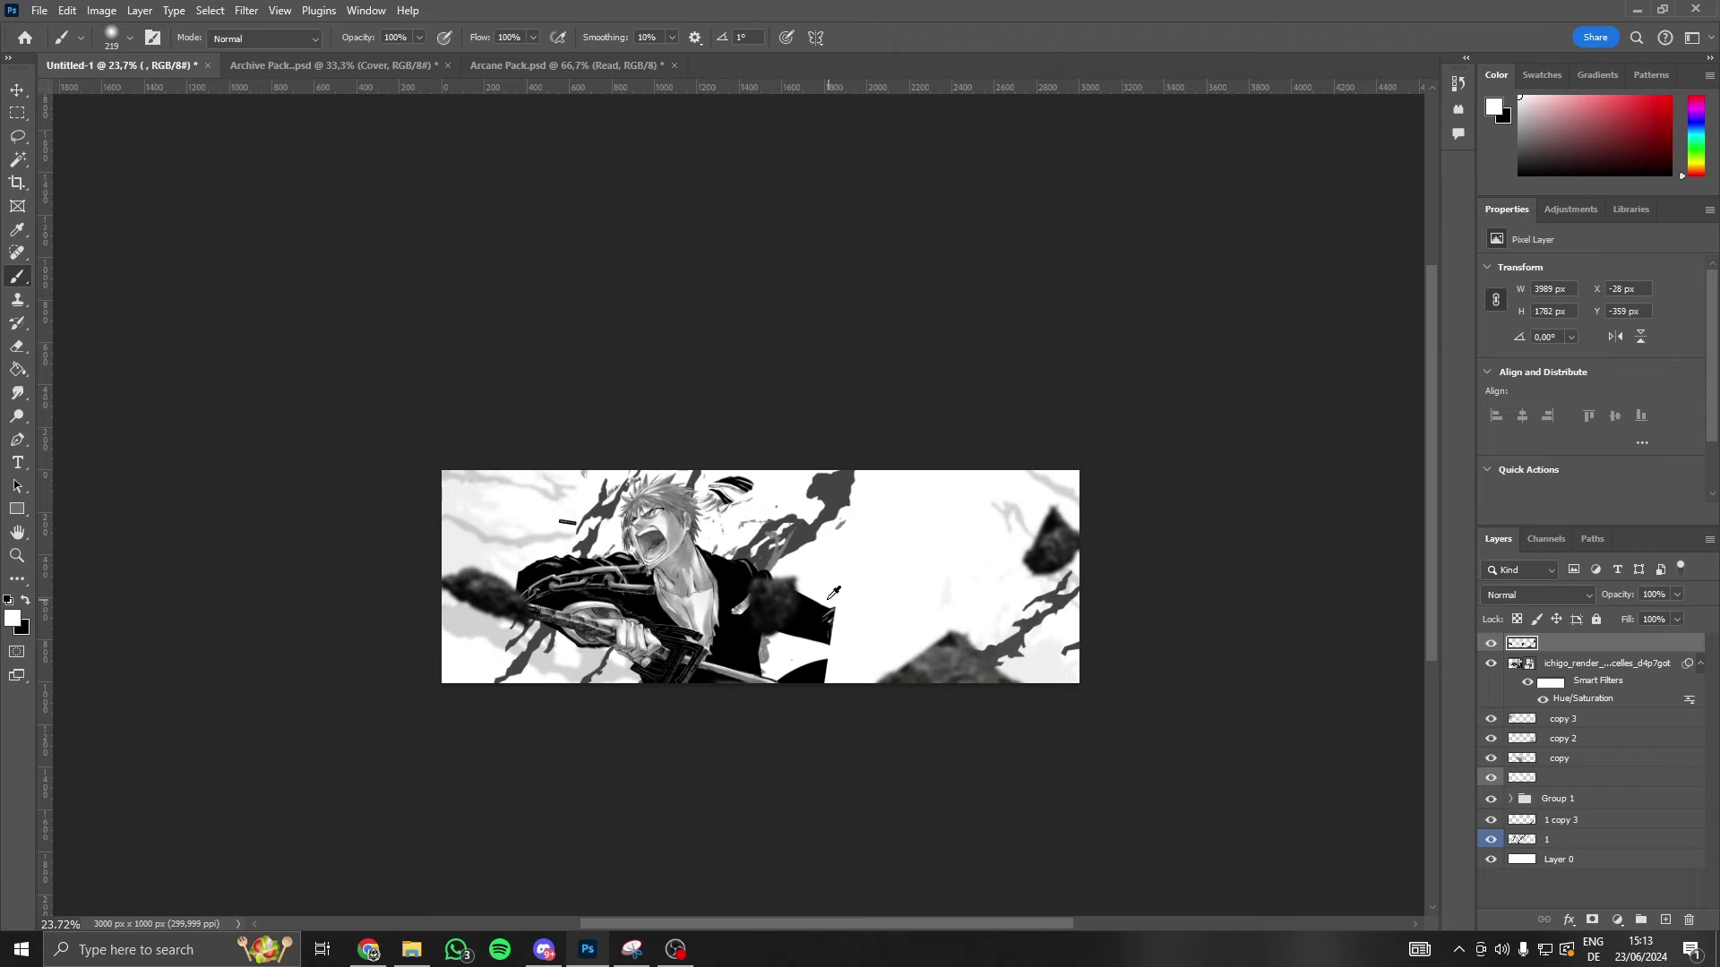
pyautogui.scroll(-1, 864, 560)
pyautogui.scroll(2, 865, 560)
pyautogui.scroll(2, 868, 573)
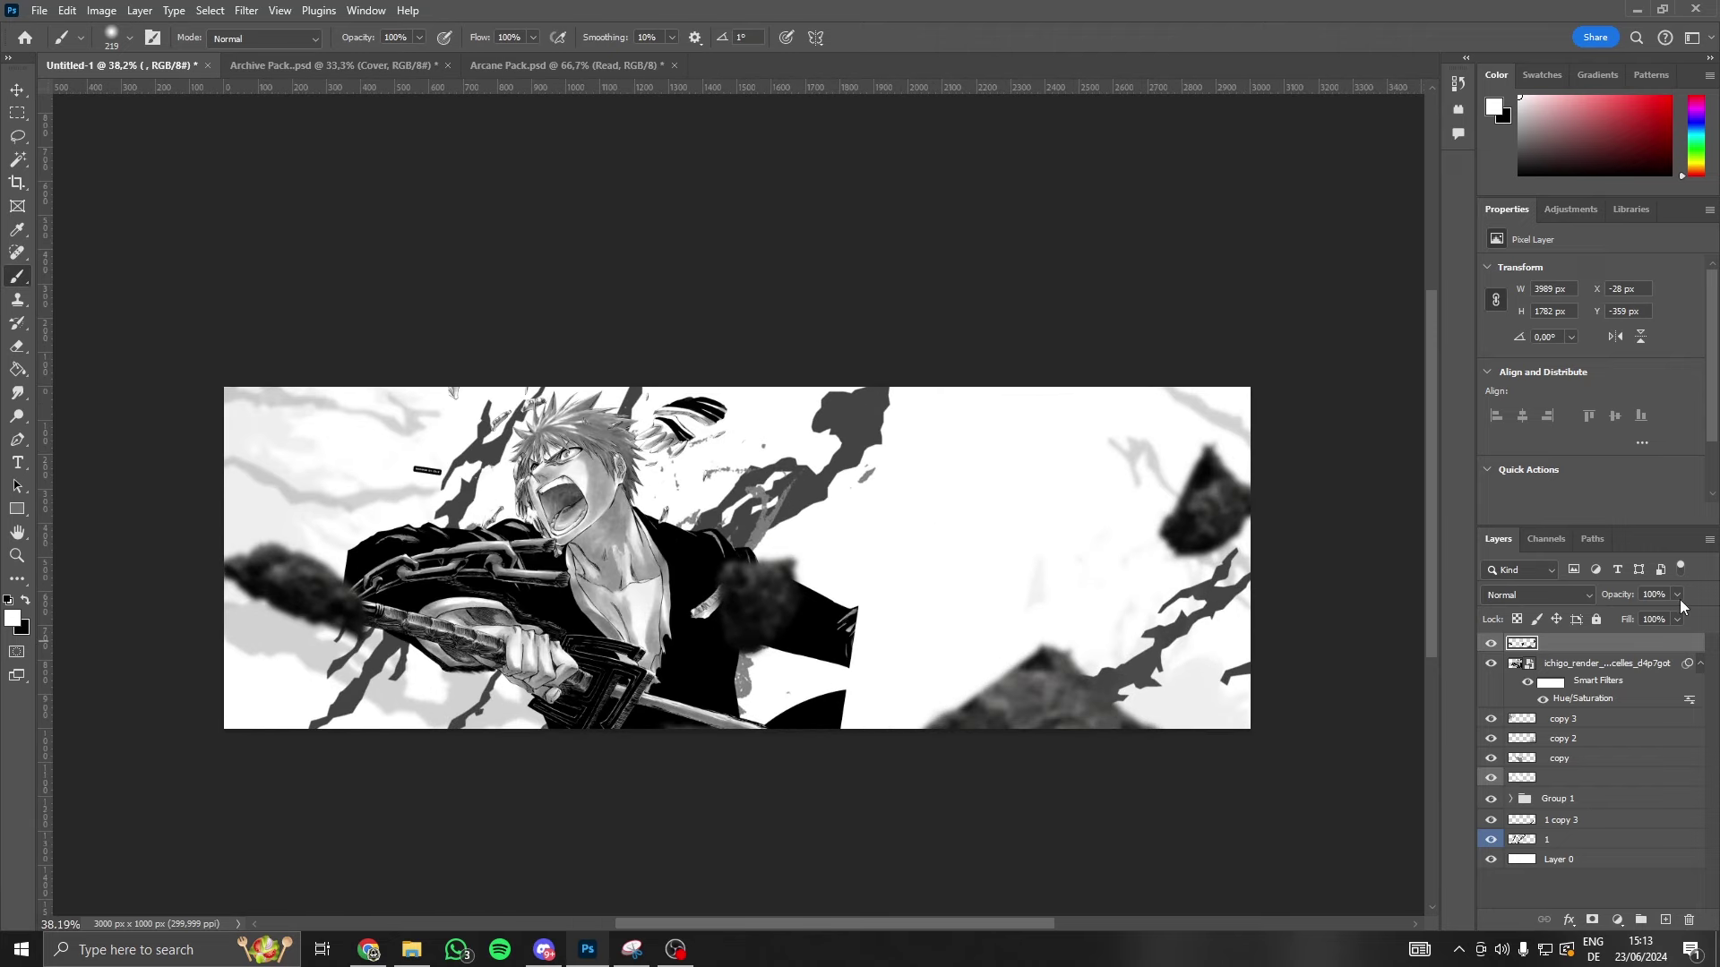
pyautogui.moveTo(1670, 616); pyautogui.dragTo(1610, 616)
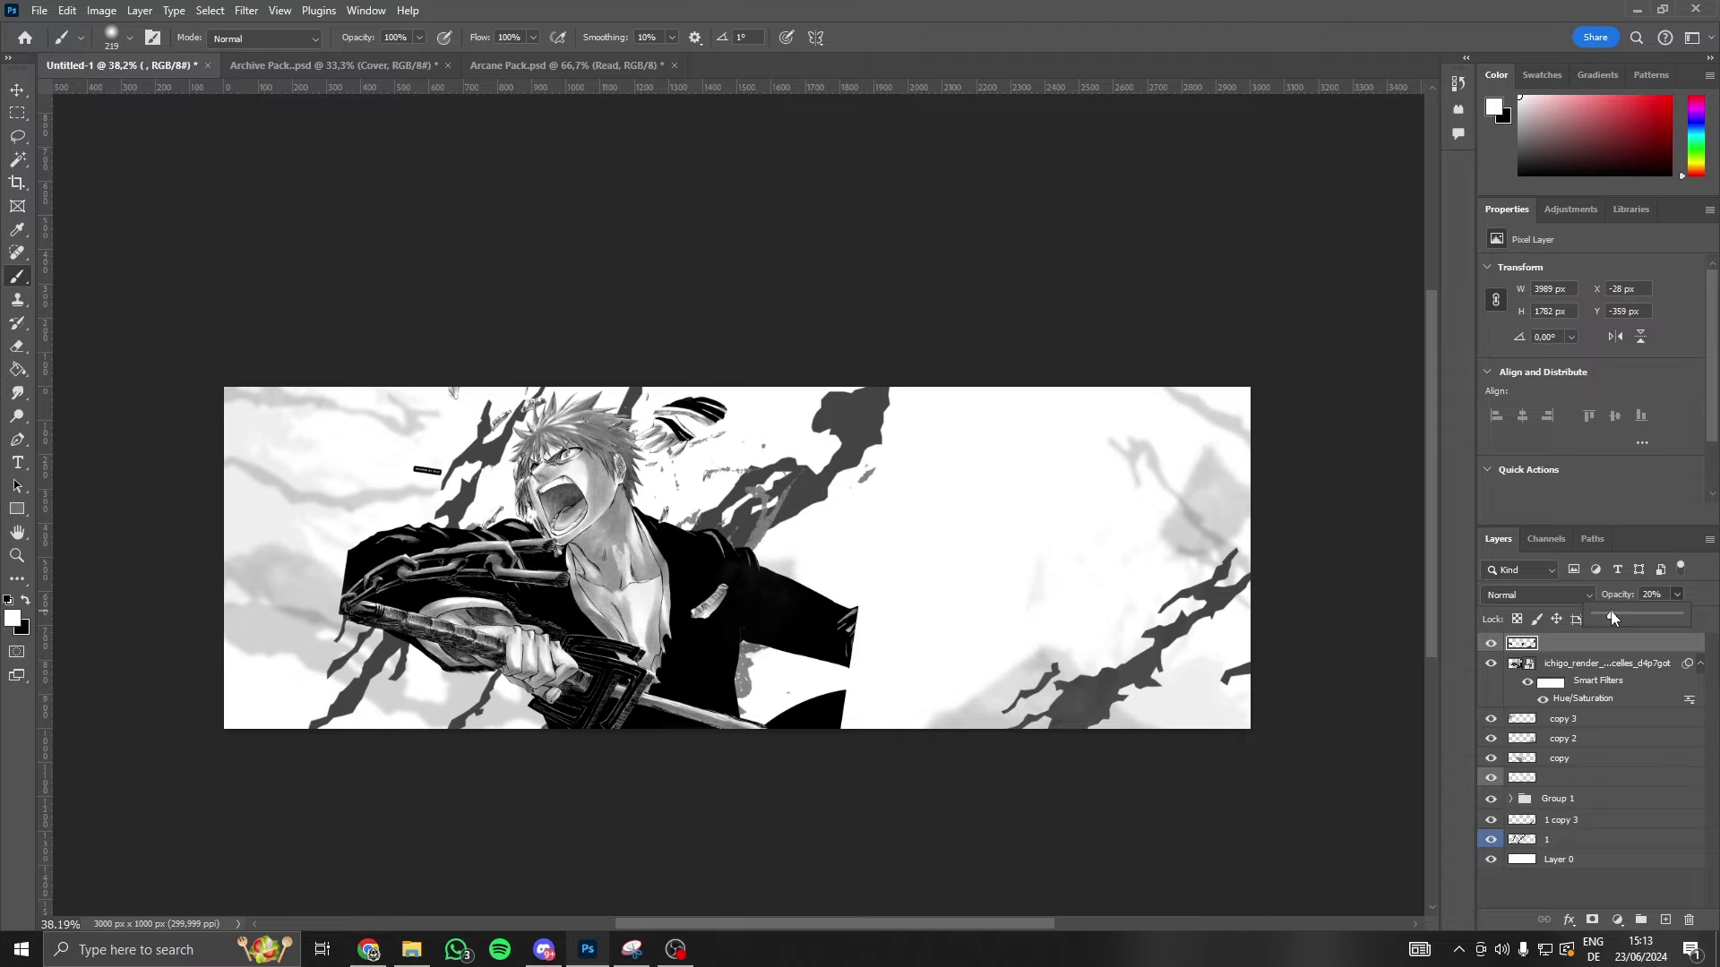
pyautogui.scroll(-3, 827, 609)
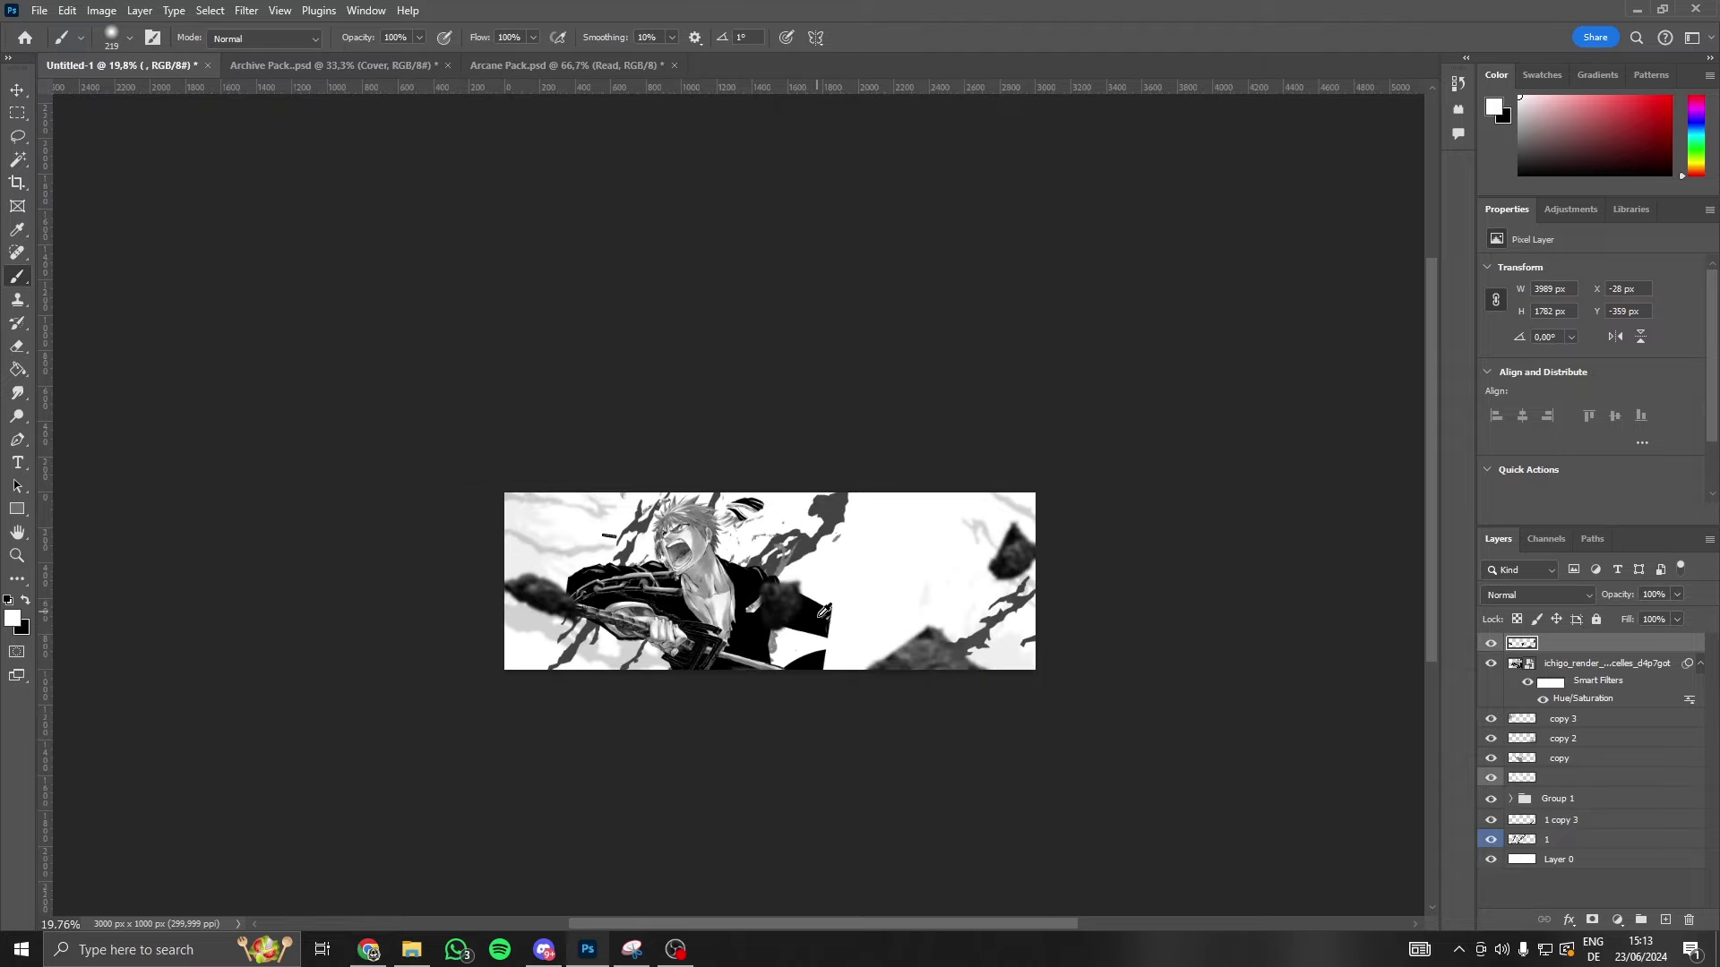
pyautogui.scroll(2, 828, 609)
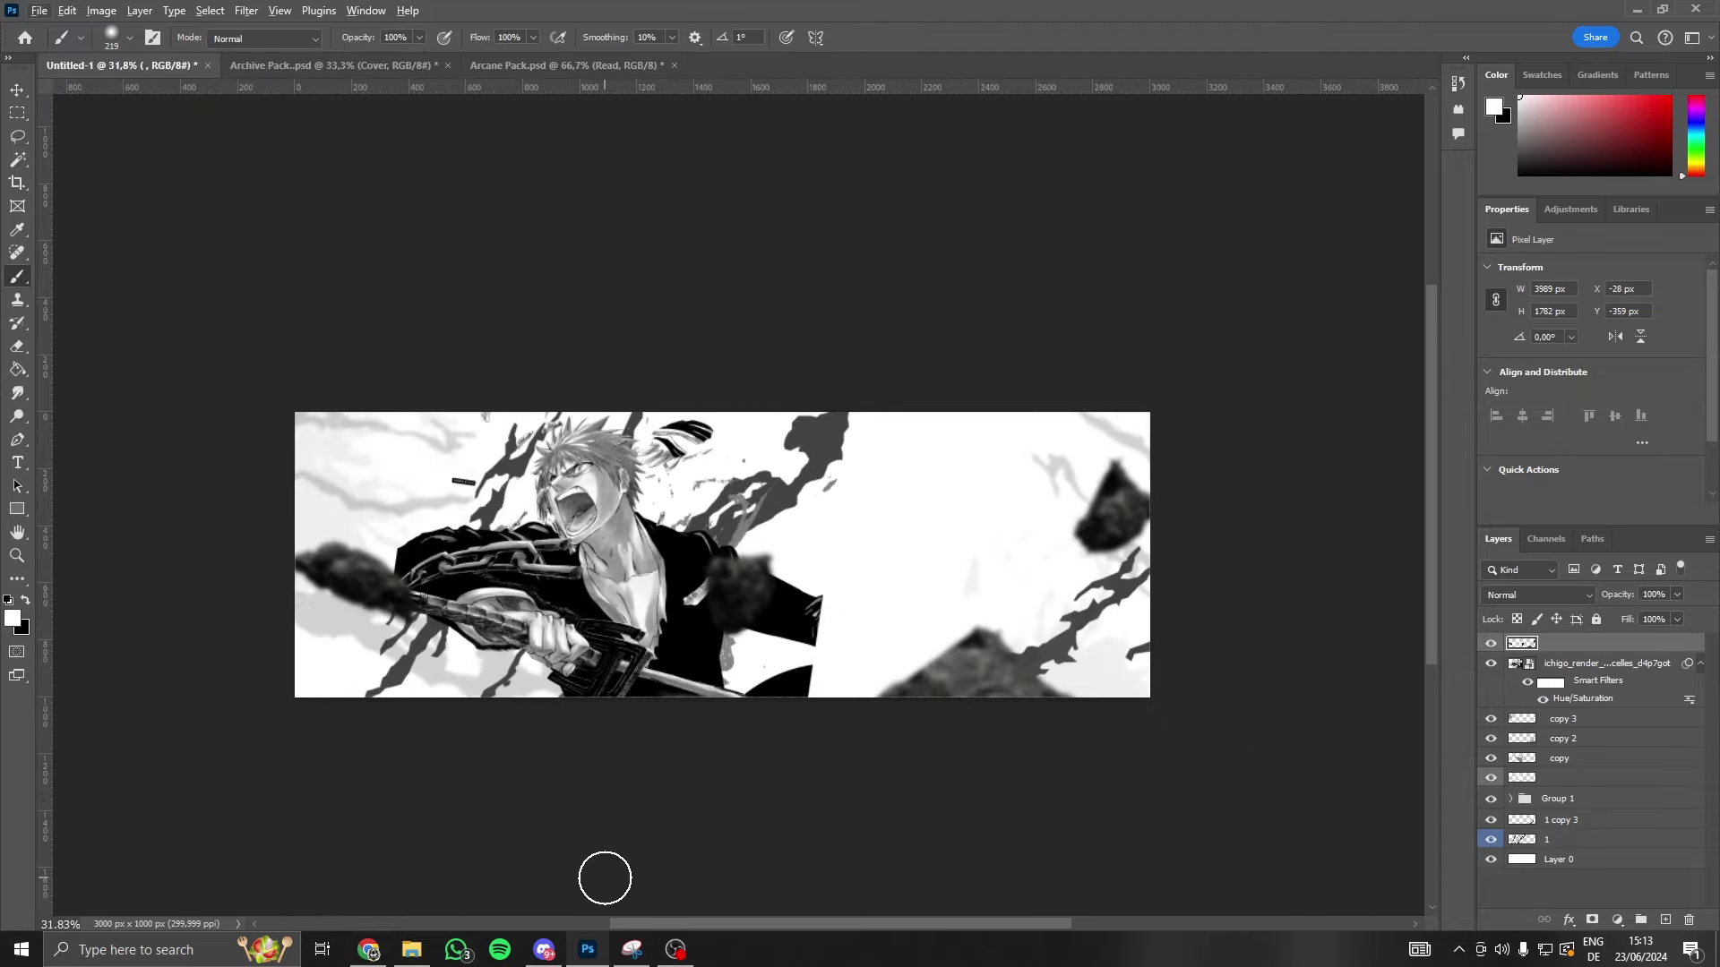
pyautogui.click(543, 949)
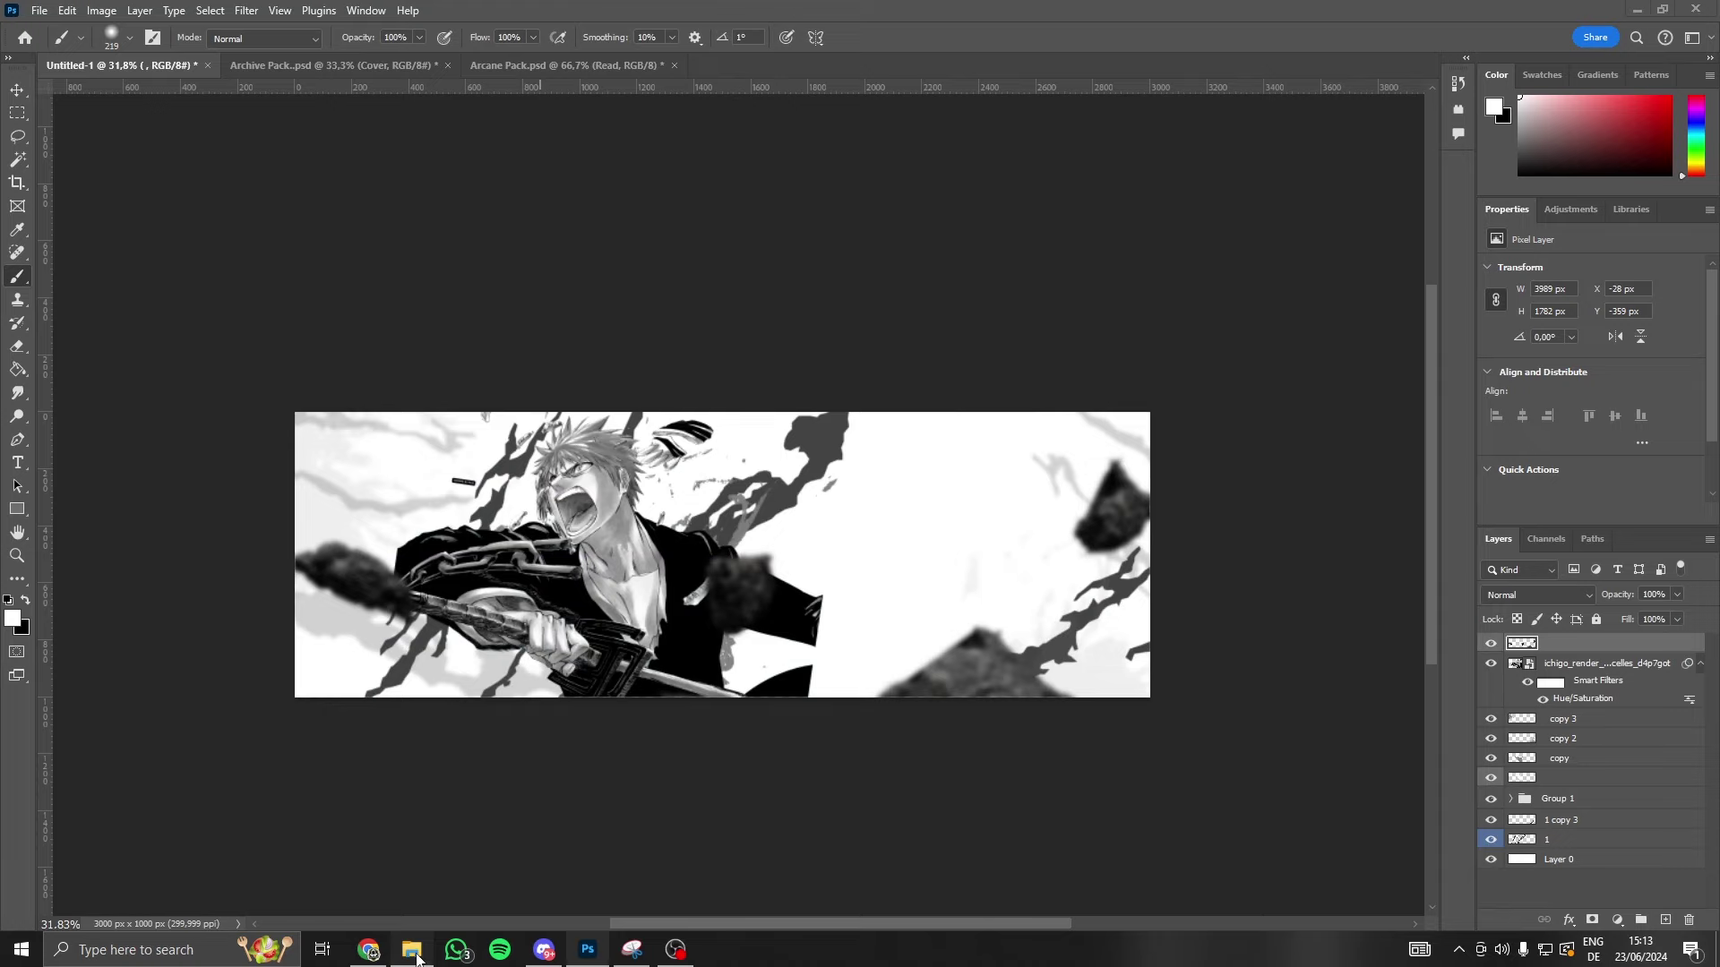
# - Search Downloads for 'zarix' and open the Zarixoa GFX Pack PSD
pyautogui.click(411, 949)
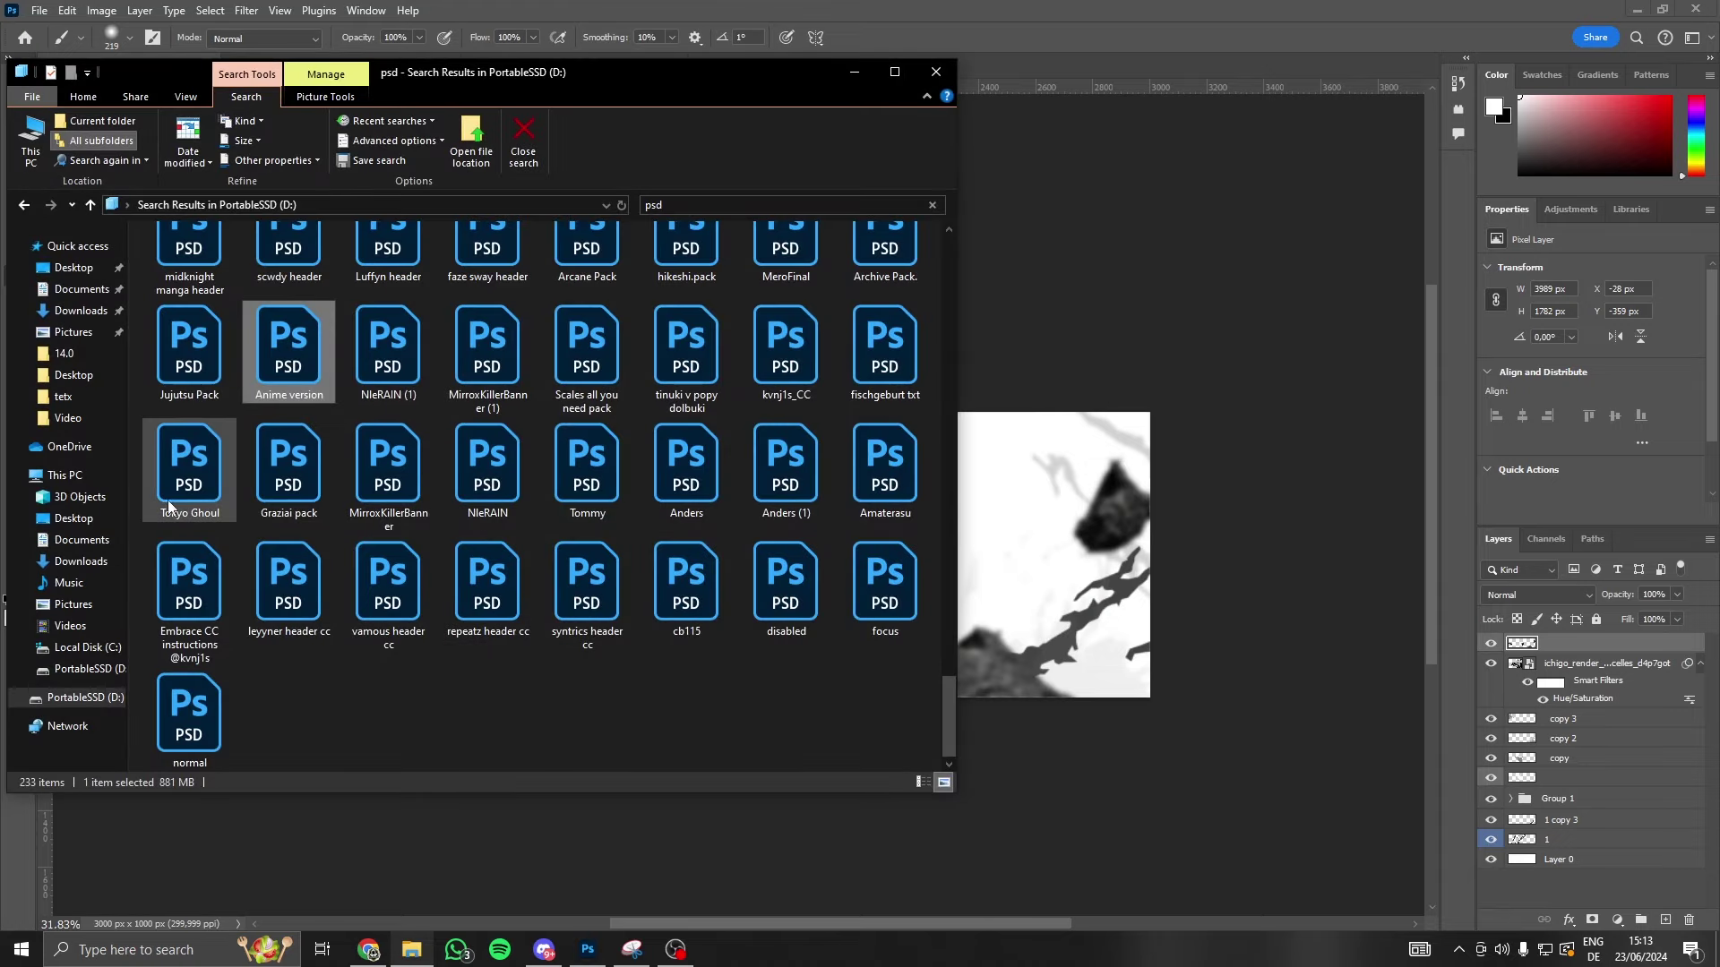
pyautogui.click(80, 560)
pyautogui.click(747, 205)
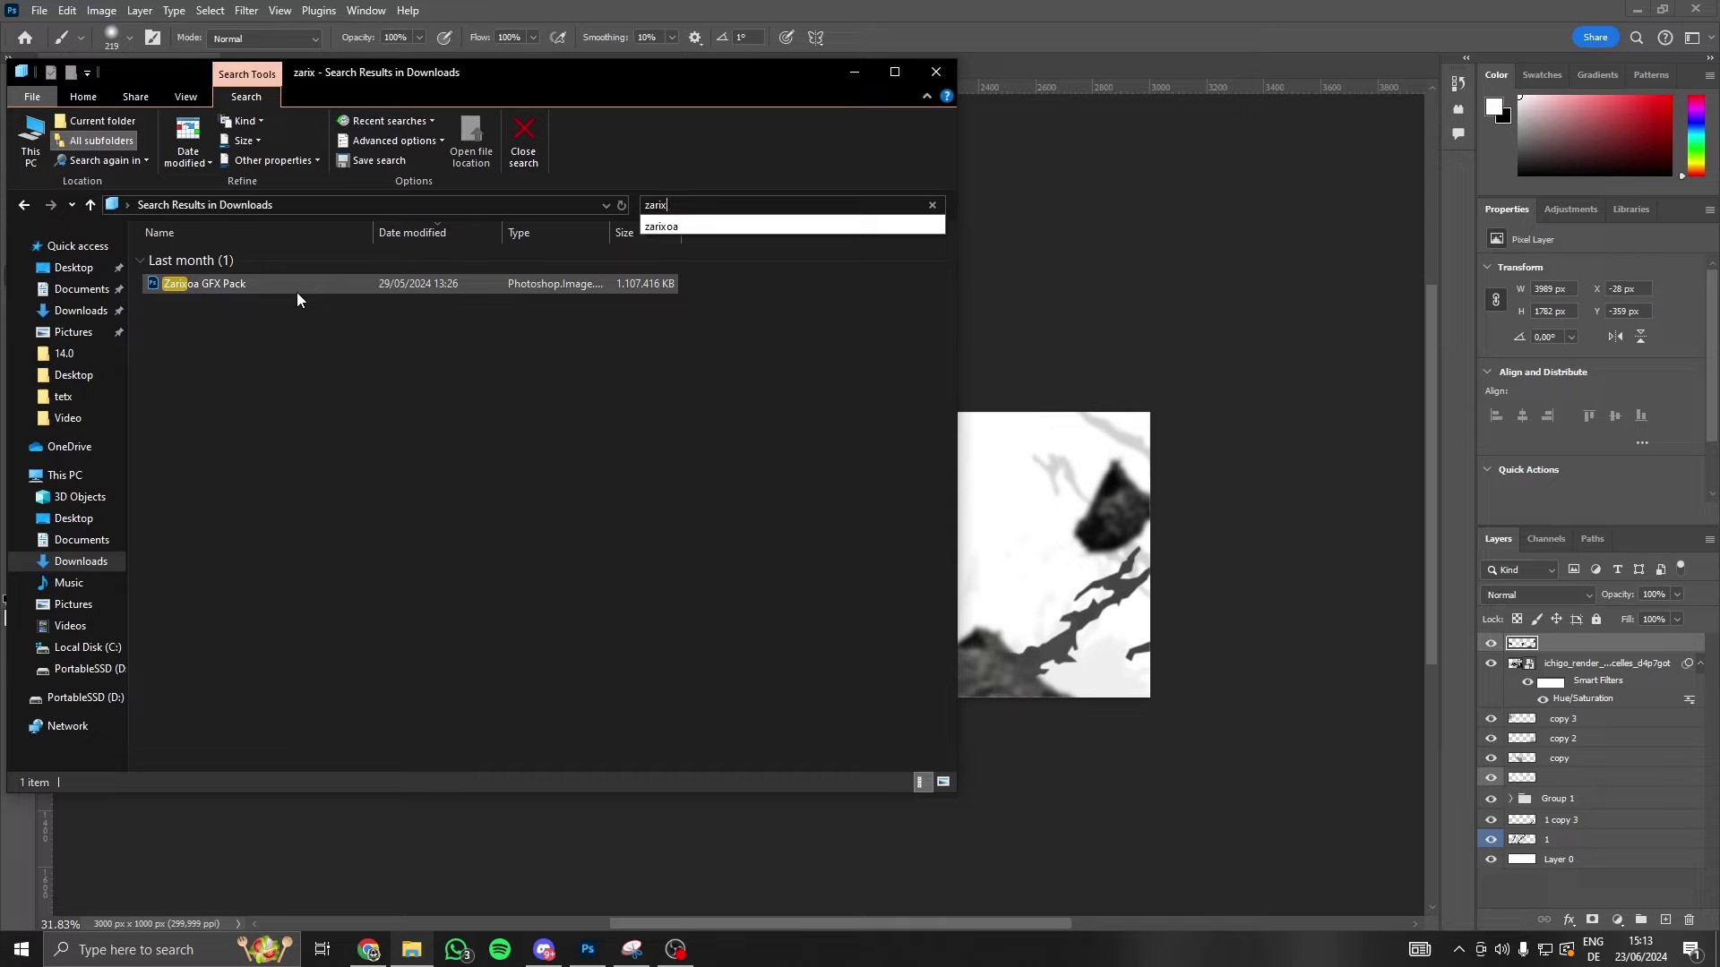
pyautogui.doubleClick(295, 285)
pyautogui.click(853, 72)
# - In #wip-posts, reply 'today' to the 'When speedart fr' message
pyautogui.click(544, 950)
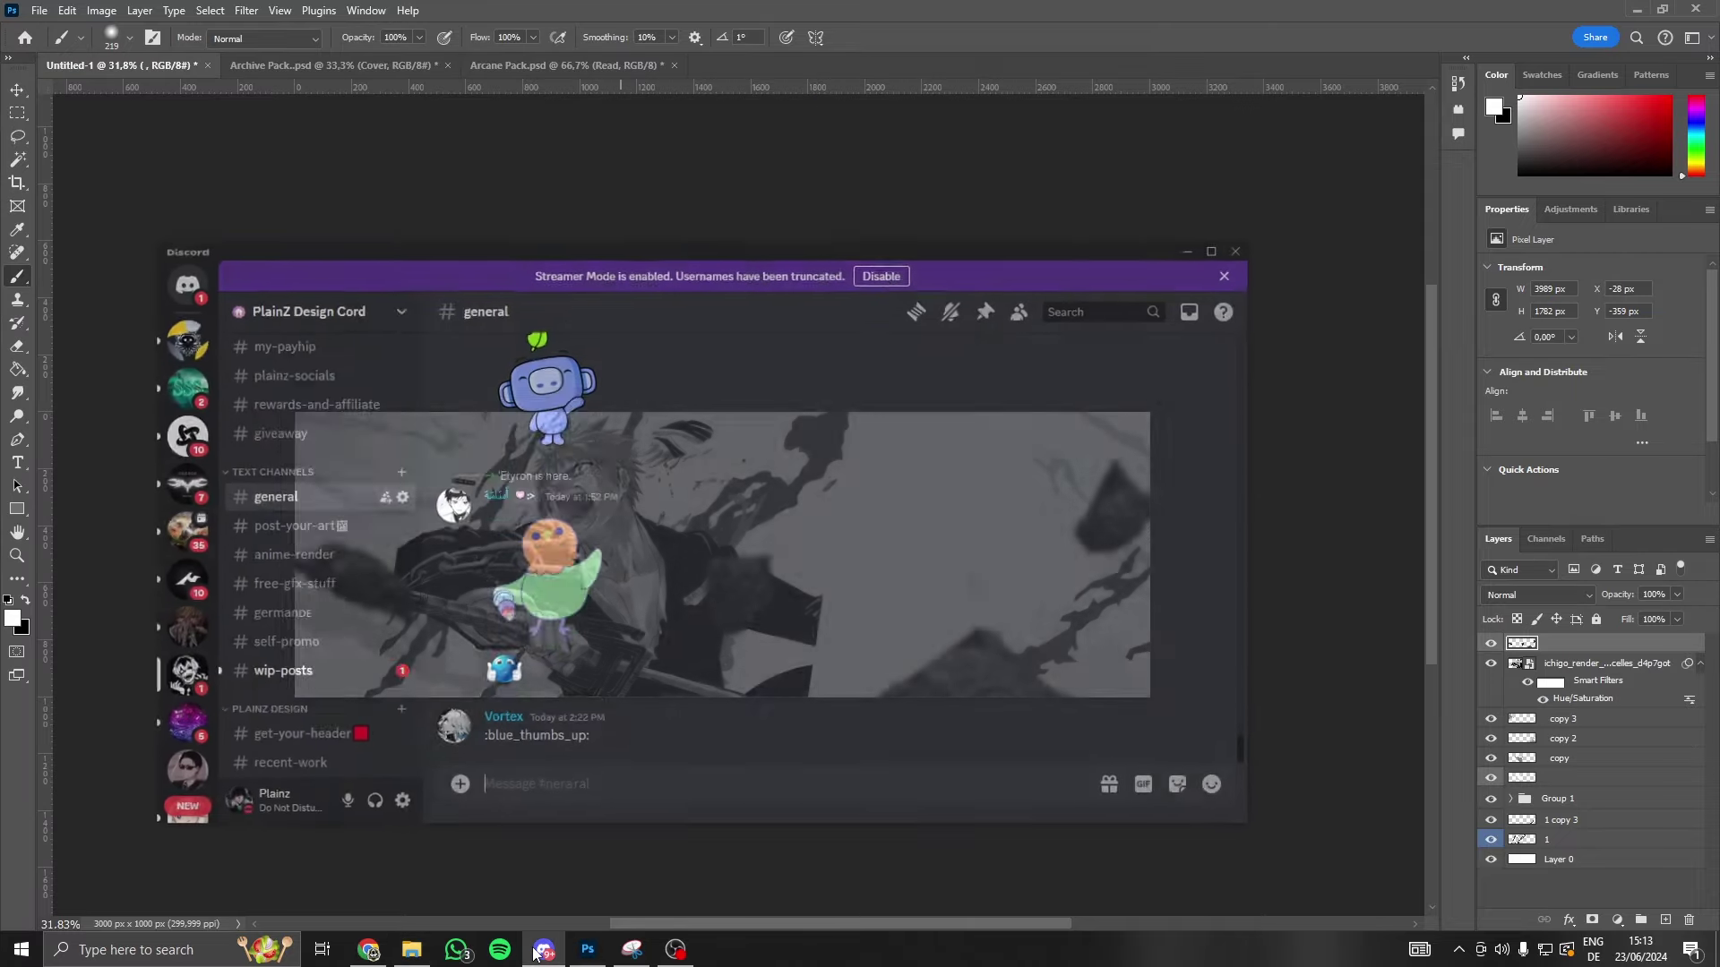
pyautogui.click(541, 949)
pyautogui.click(543, 949)
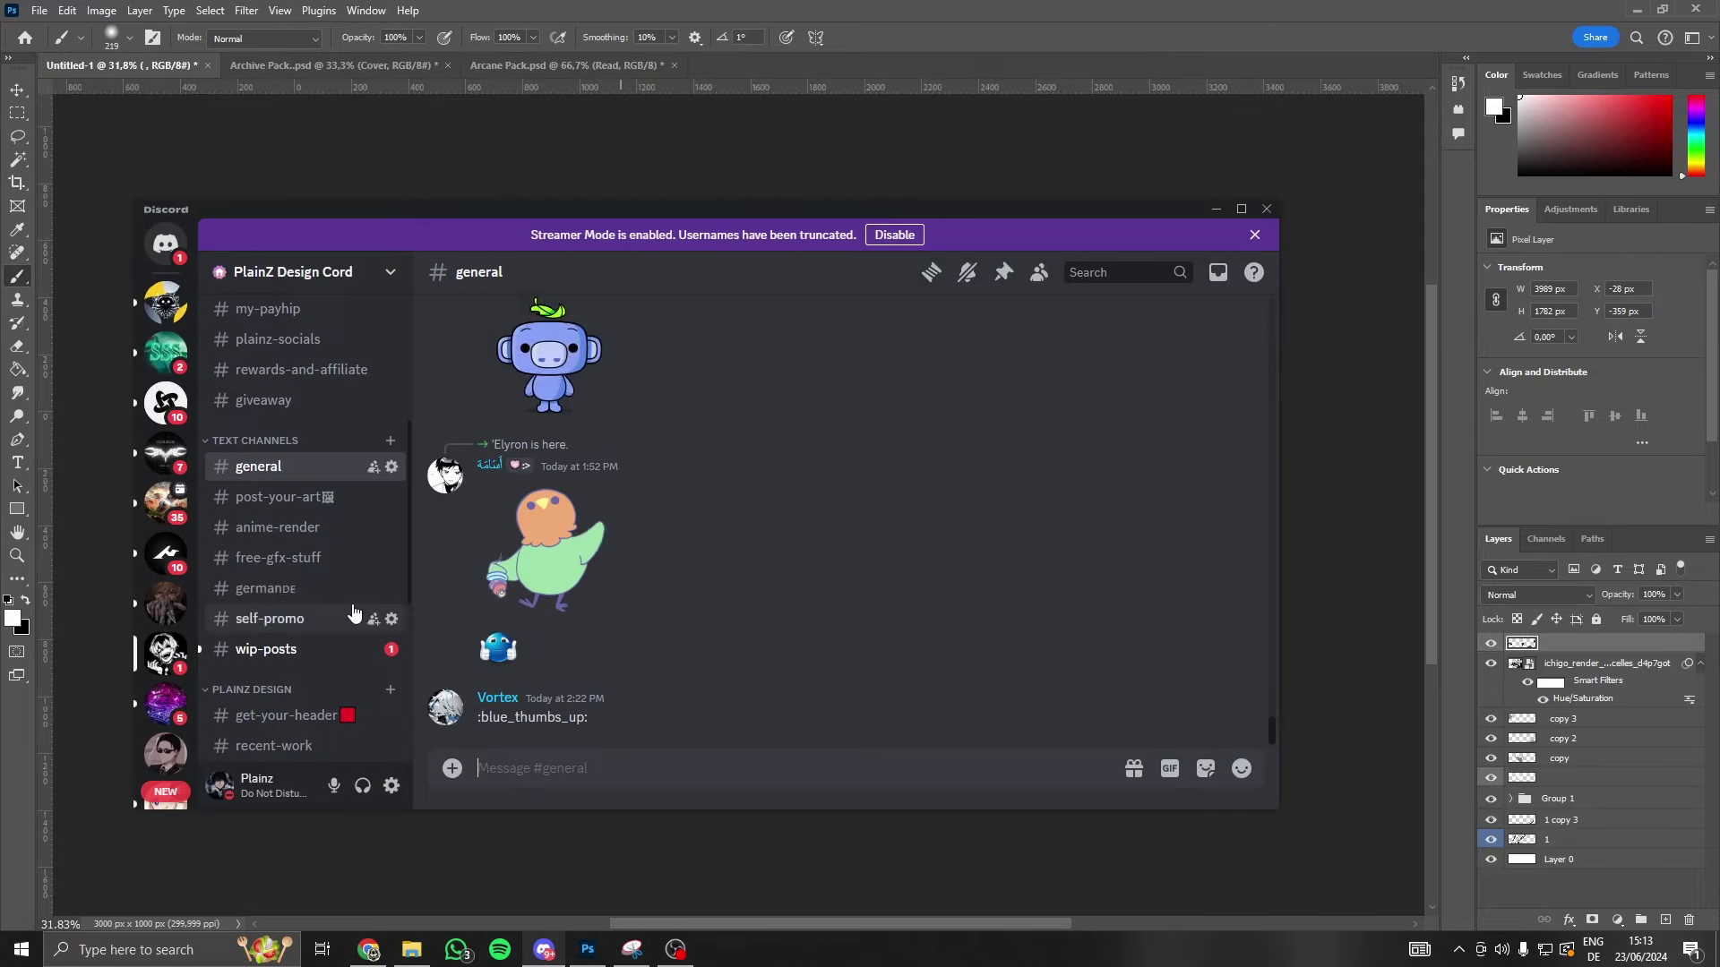
pyautogui.click(313, 625)
pyautogui.click(315, 659)
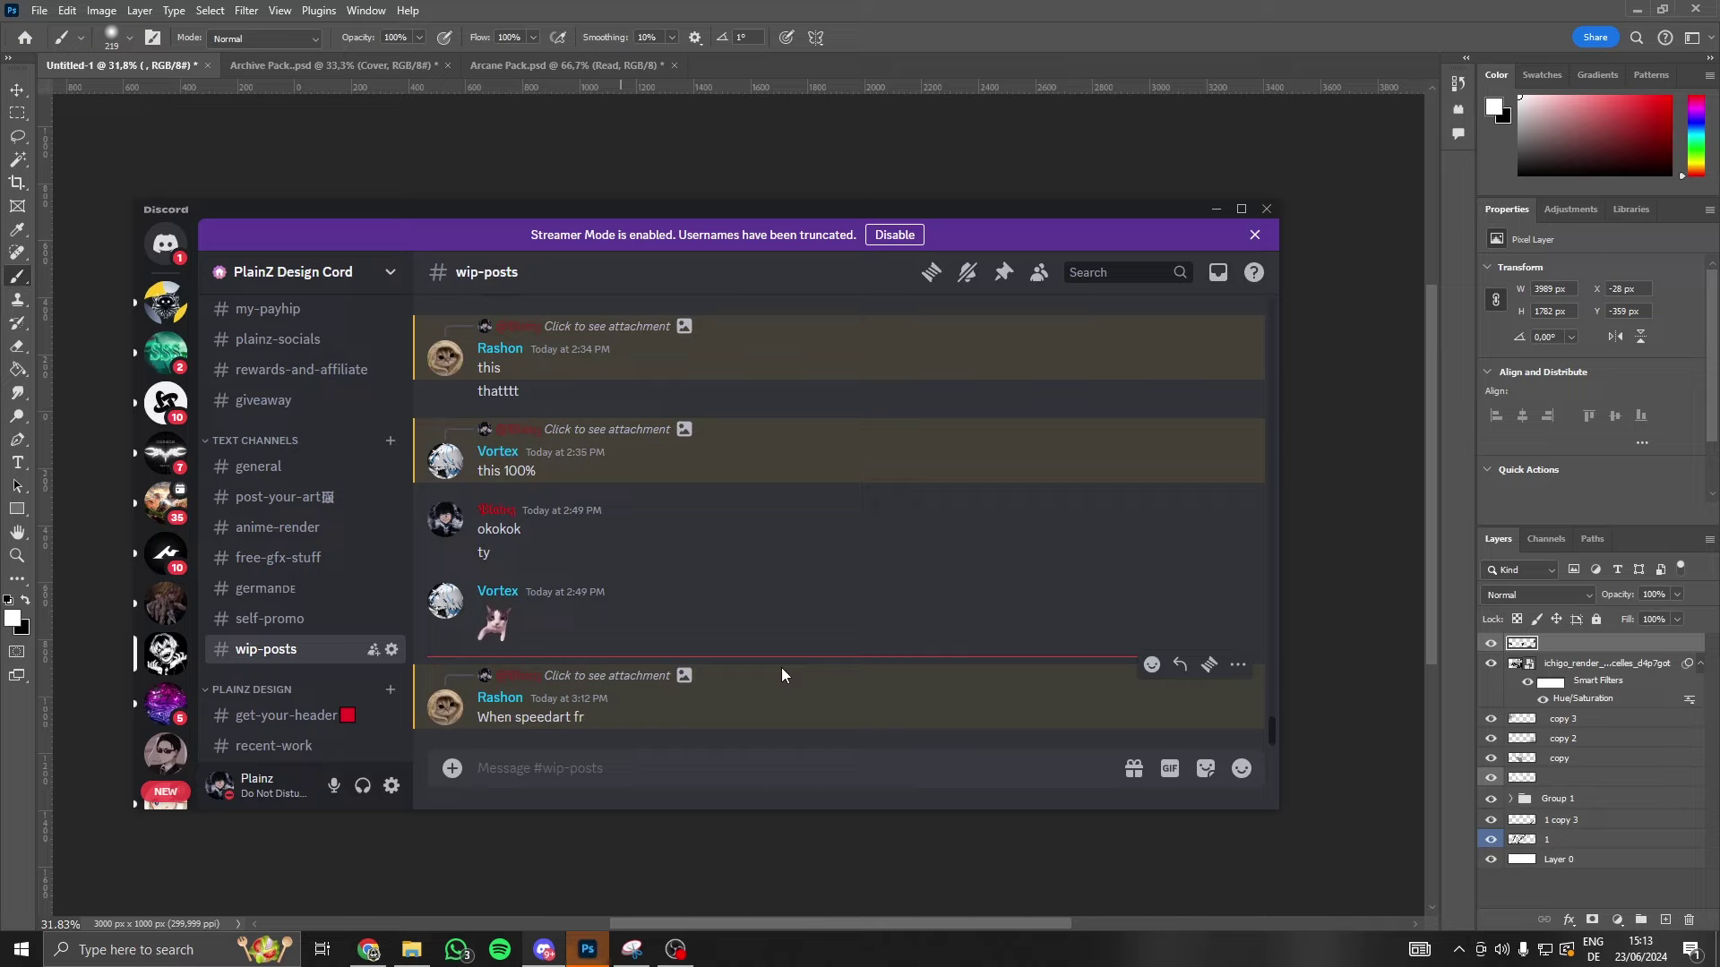
pyautogui.click(1180, 665)
pyautogui.write('today')
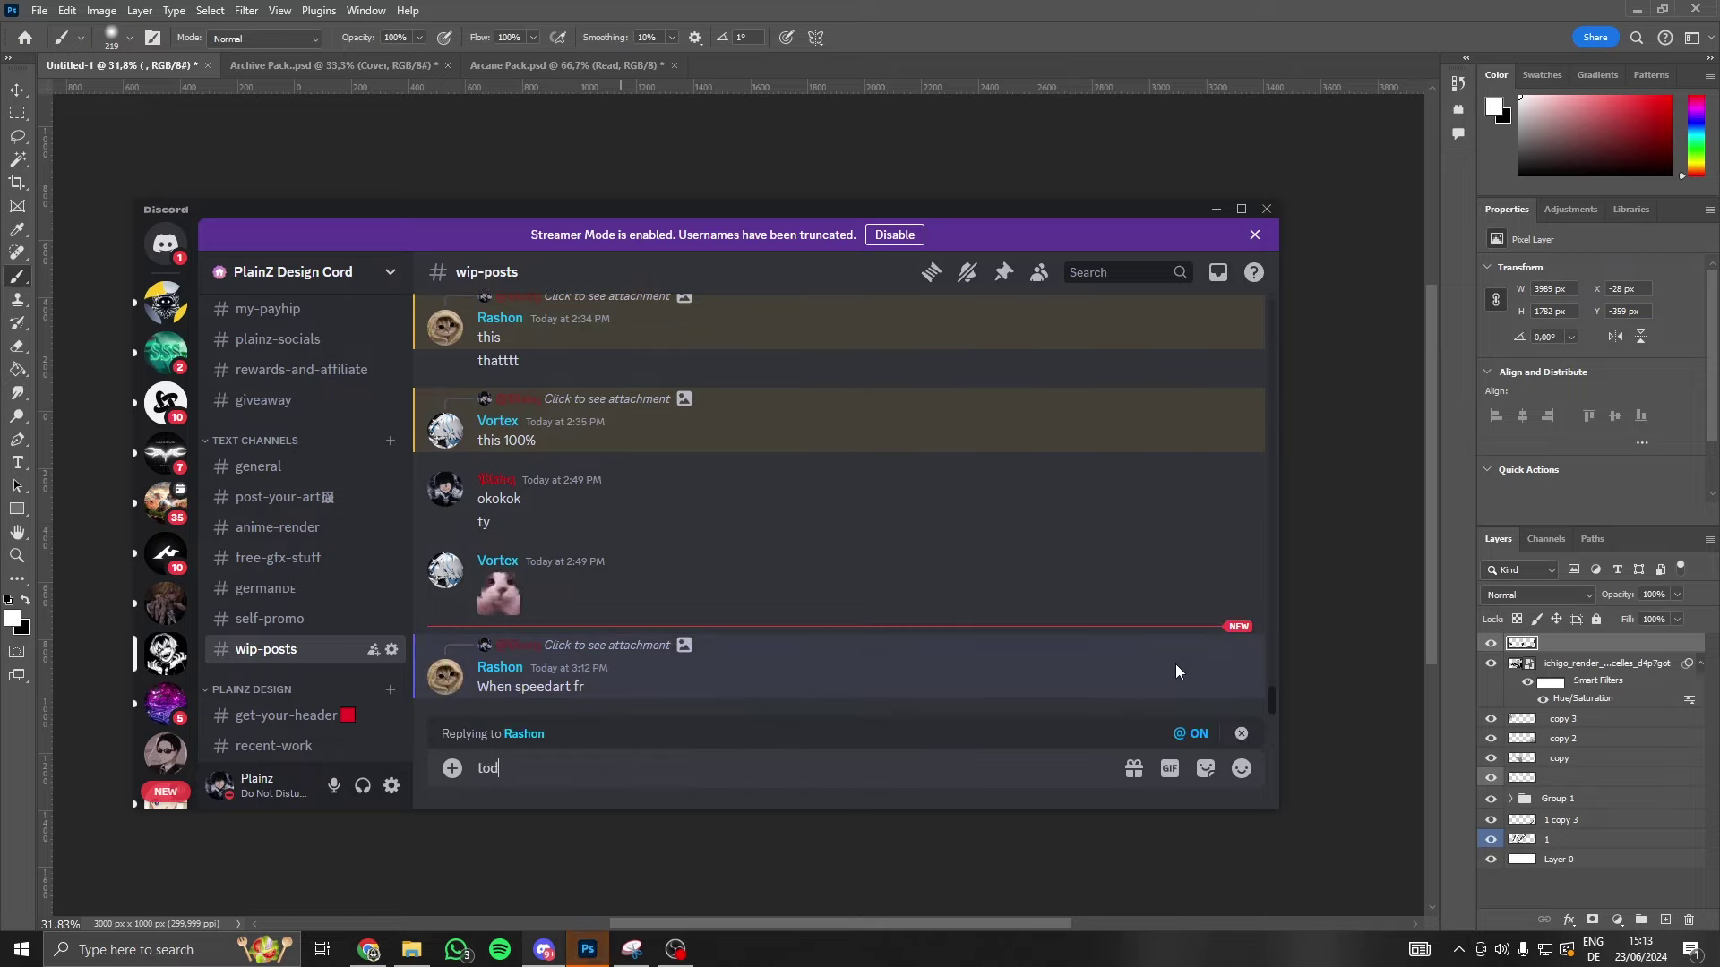
pyautogui.press('Return')
# - Send follow-up messages 'proly', 'lll' and 'lyboard', then hide Discord
pyautogui.write('proly')
pyautogui.press('Return')
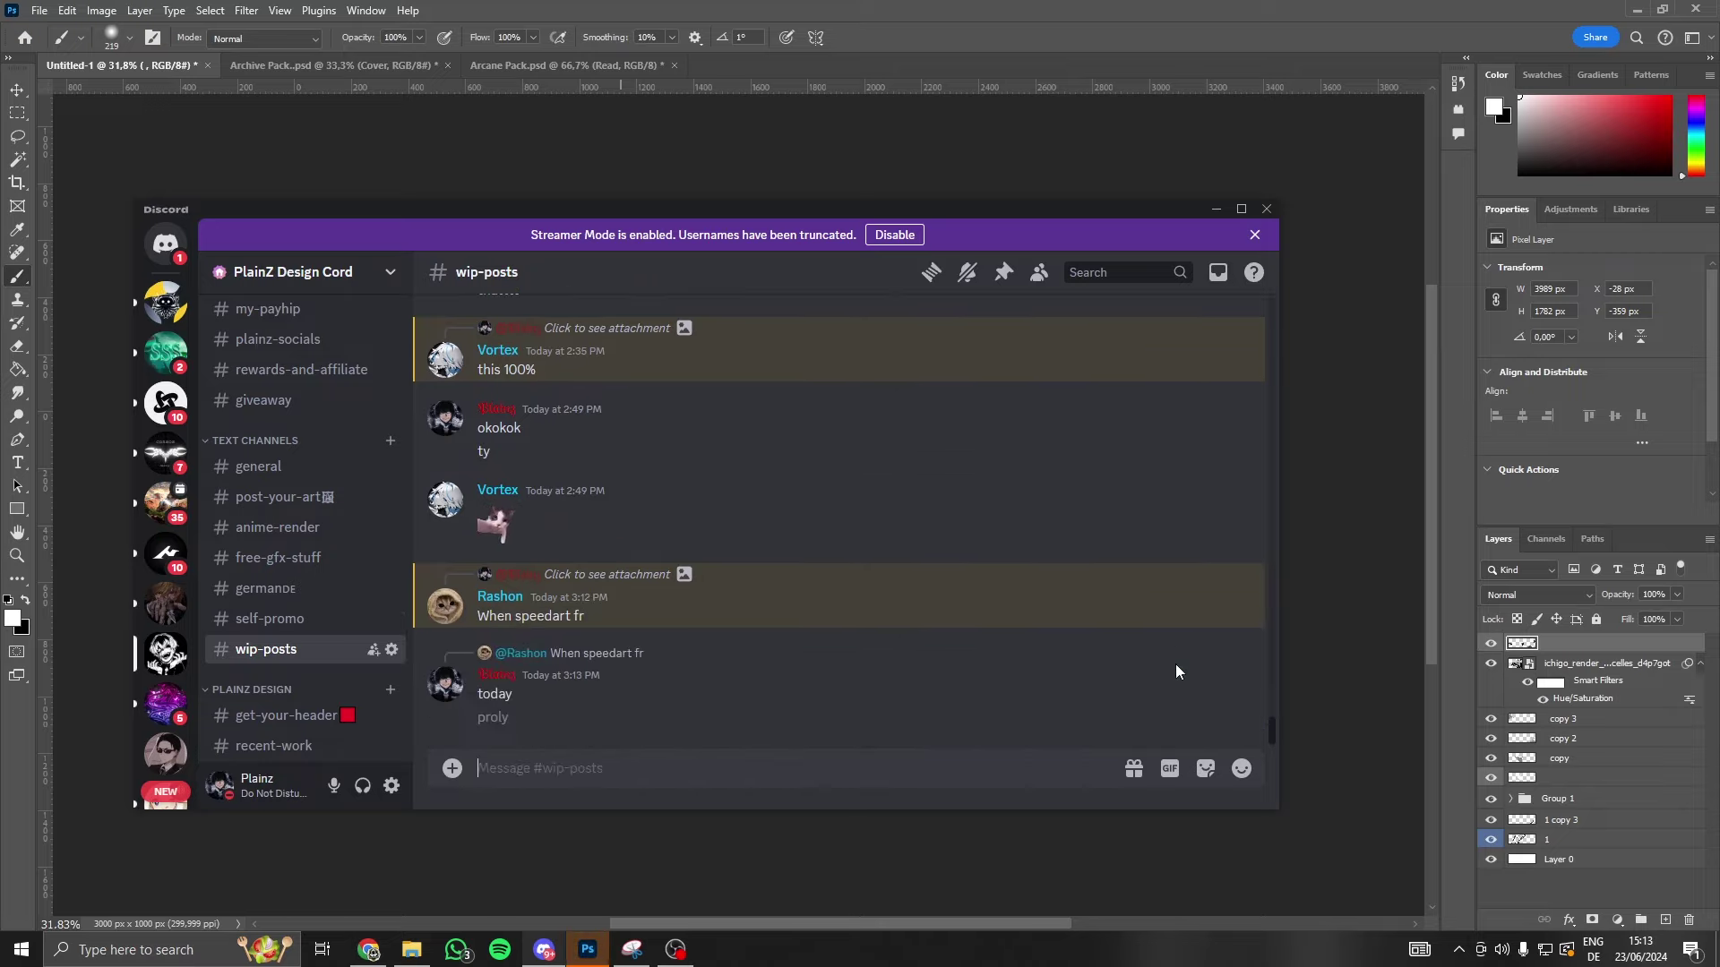
pyautogui.write('lll')
pyautogui.press('Return')
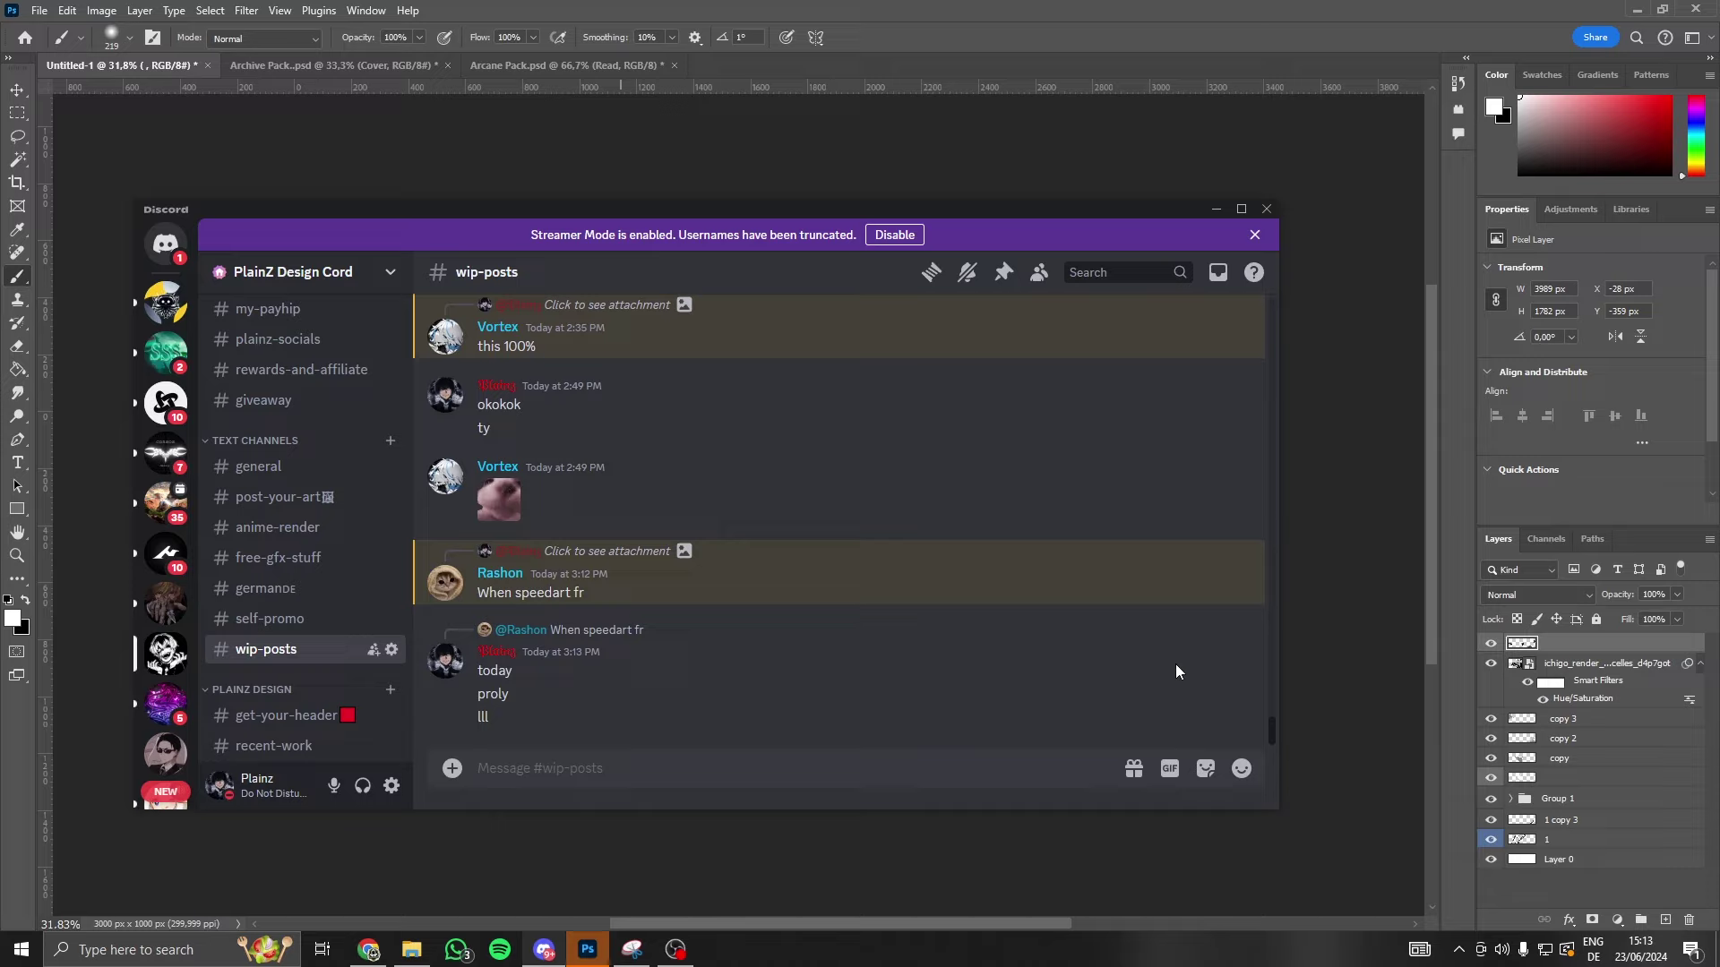
pyautogui.write('l')
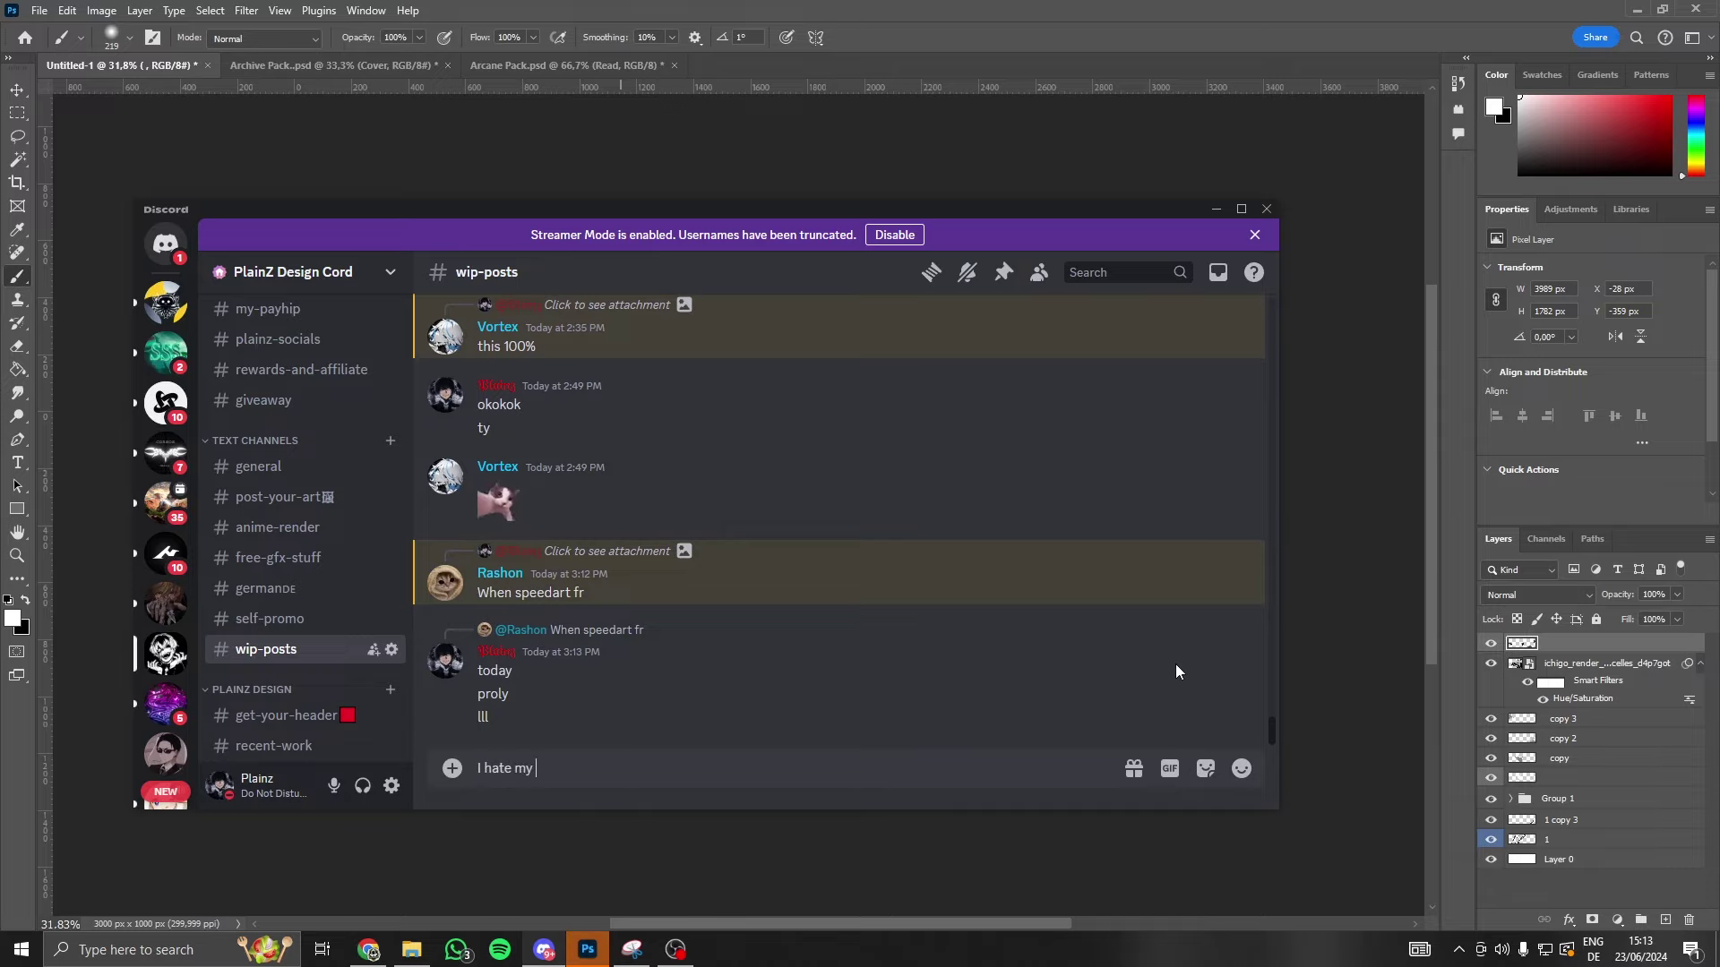
pyautogui.write('yboard')
pyautogui.press('Return')
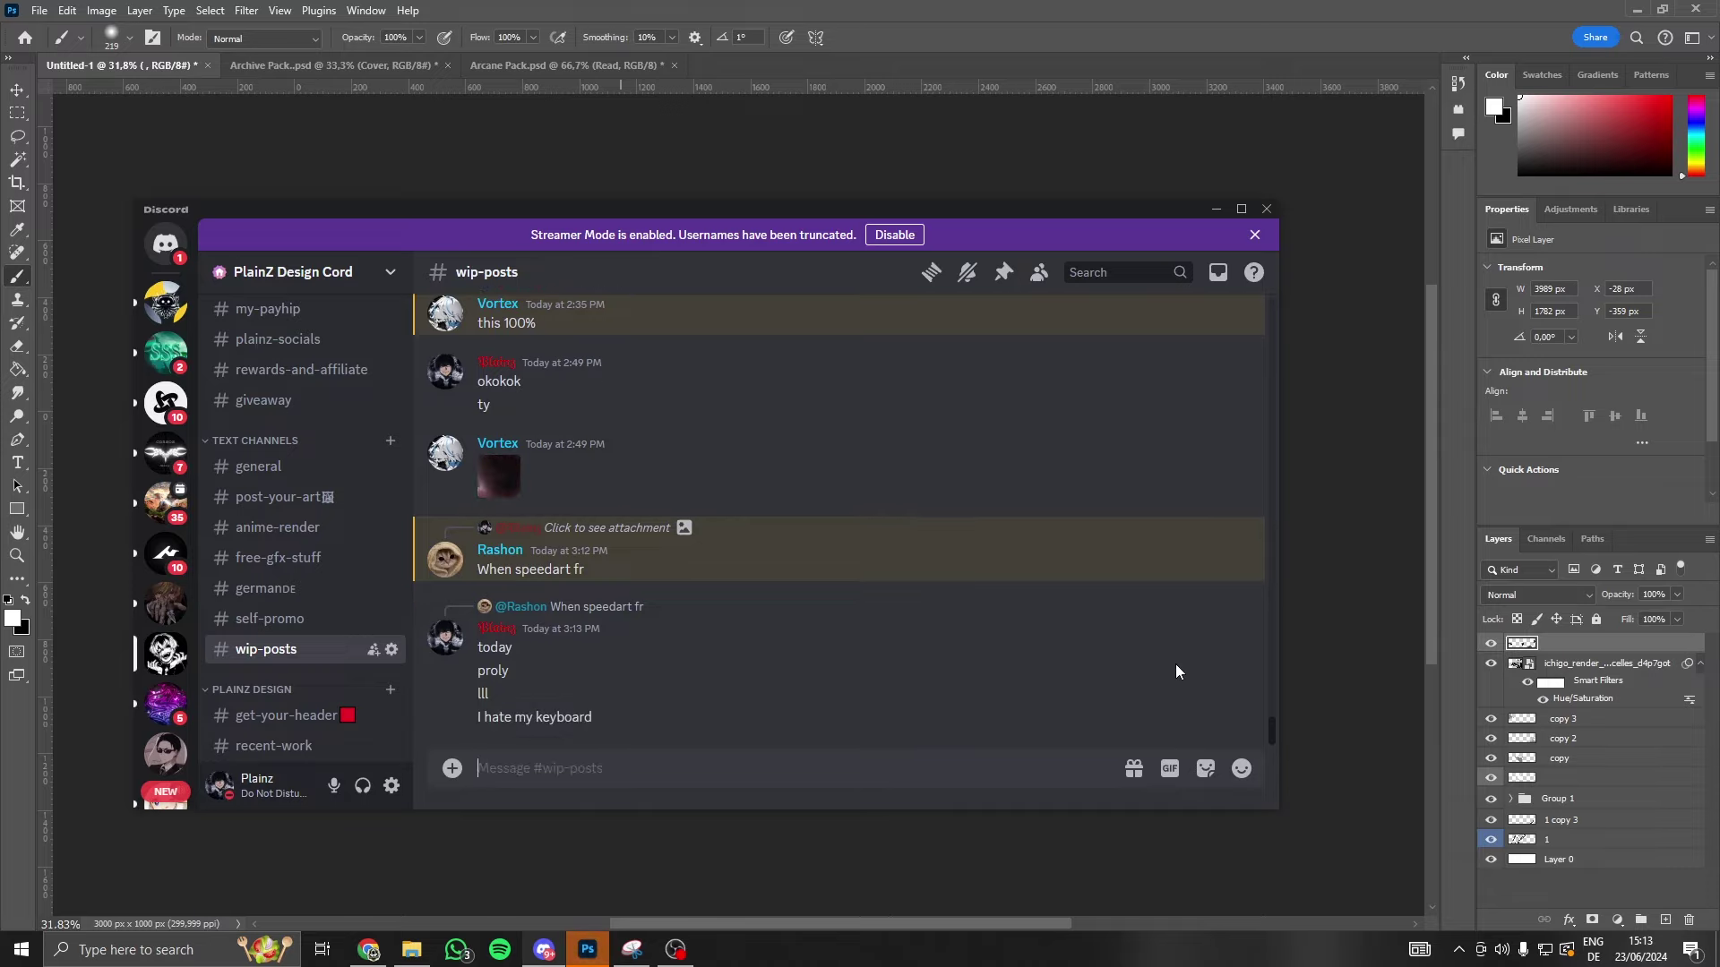
pyautogui.click(1214, 209)
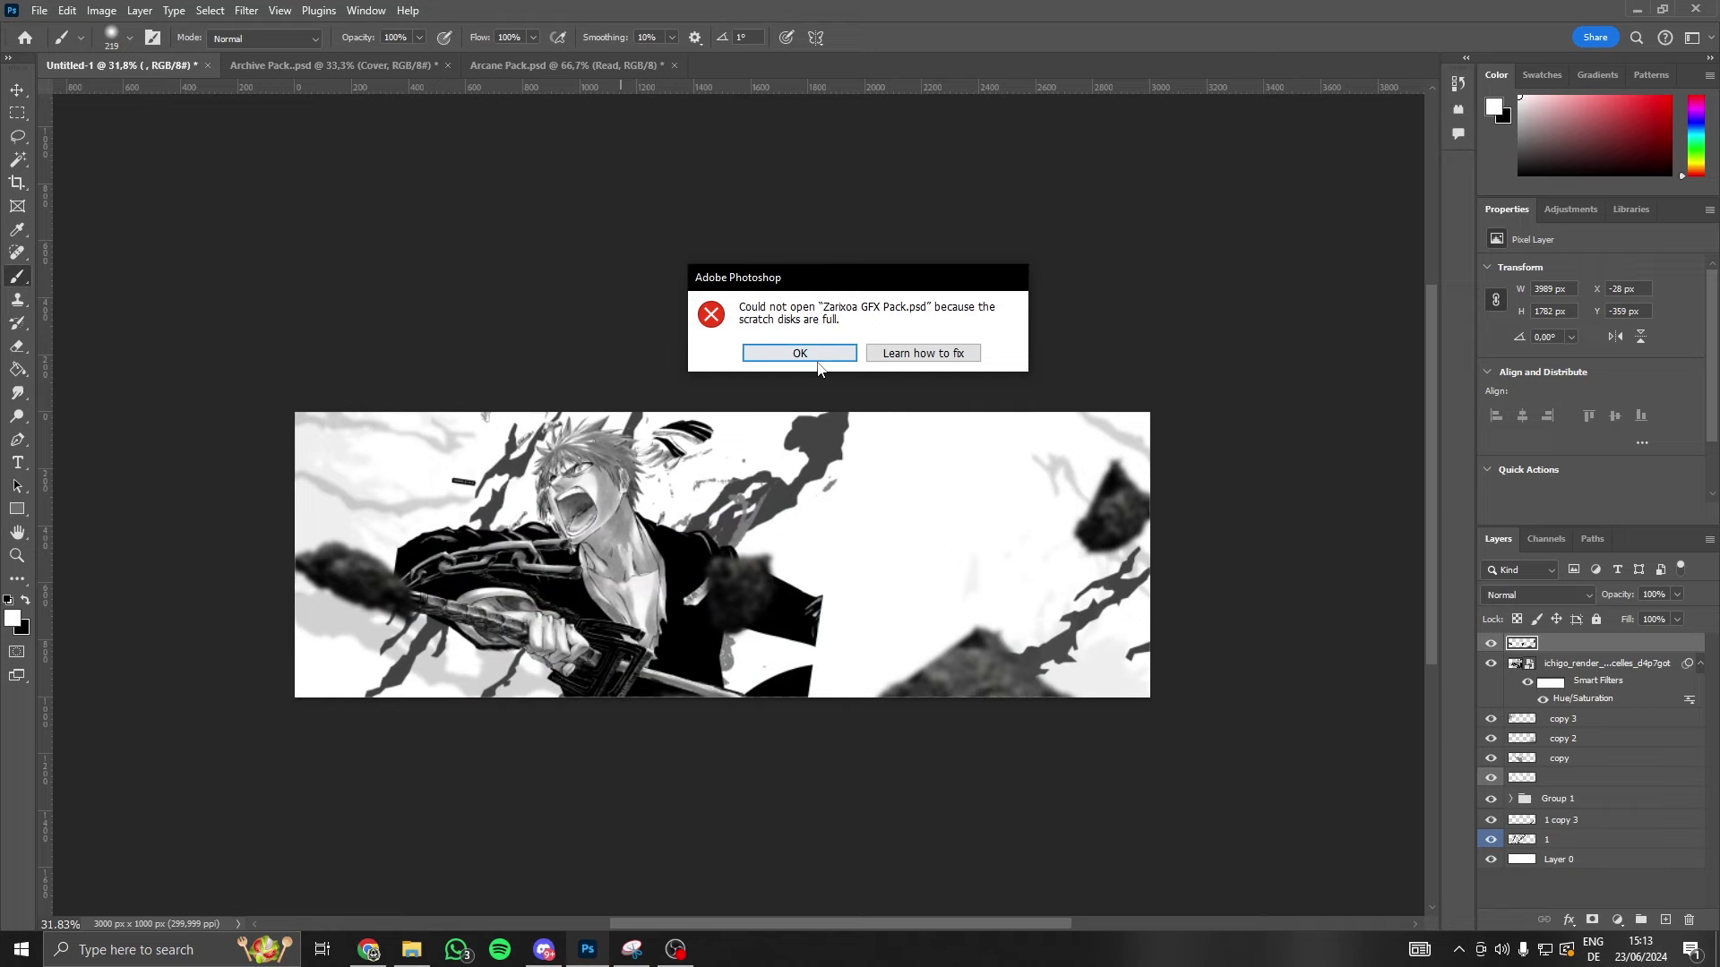
# - Dismiss the scratch-disk error, close Arcane Pack without saving, and return to the banner
pyautogui.click(817, 361)
pyautogui.click(594, 65)
pyautogui.click(675, 65)
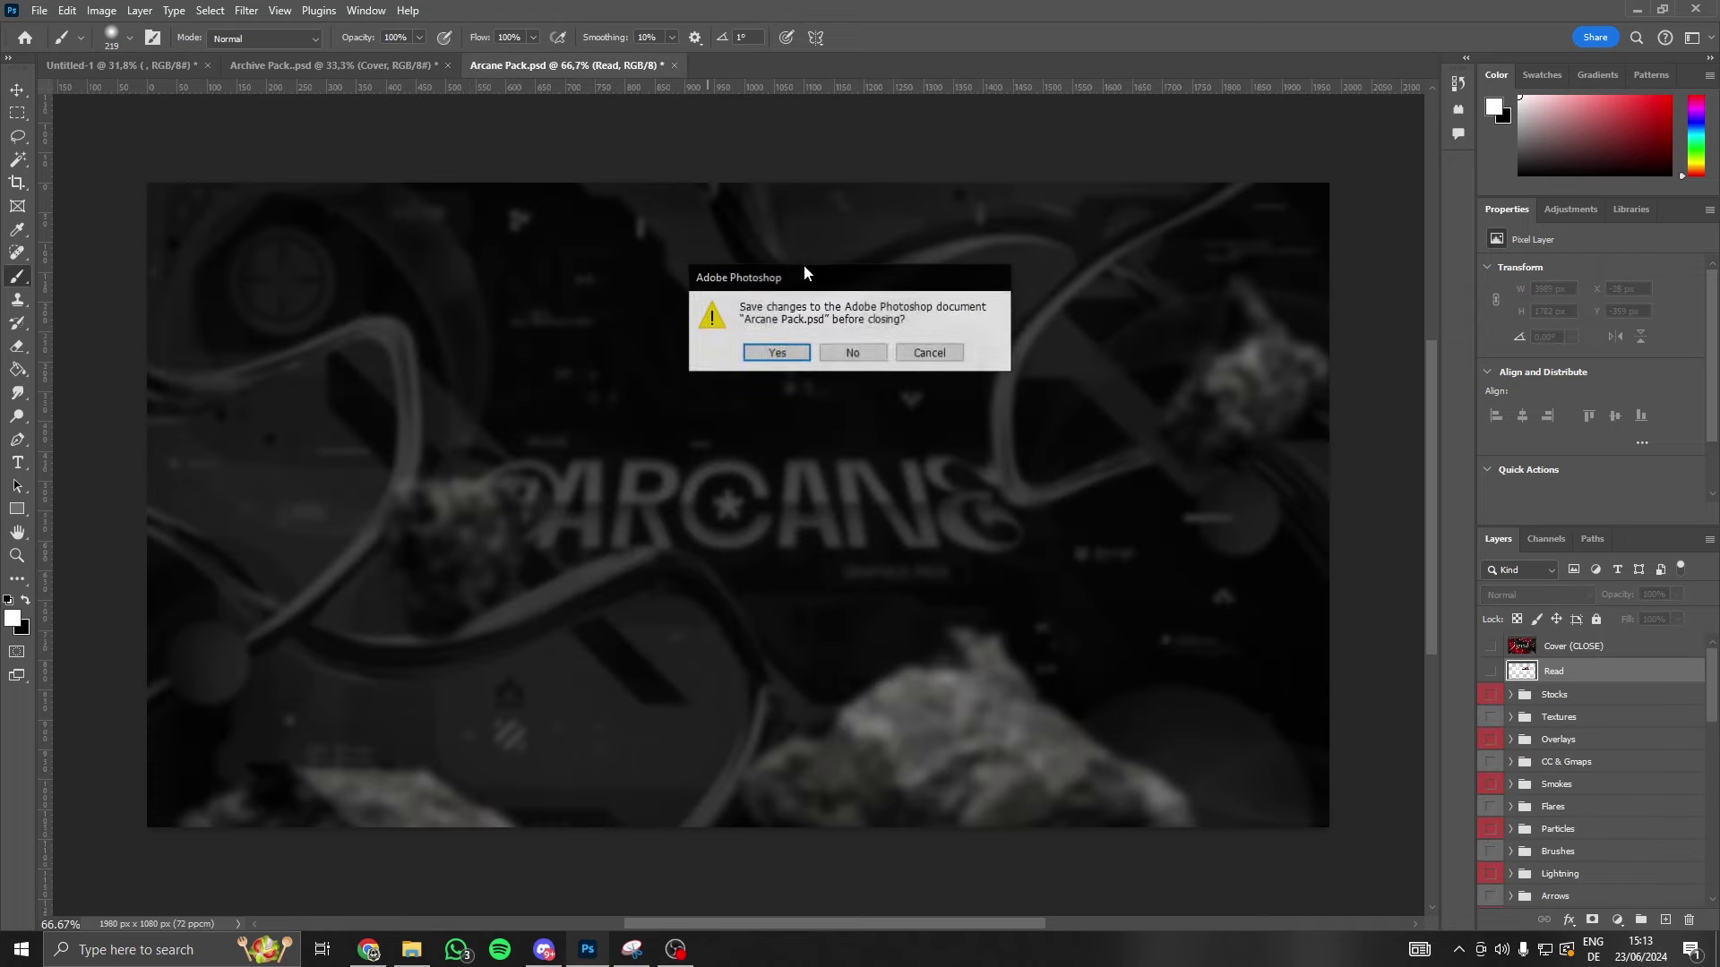
pyautogui.click(853, 353)
pyautogui.click(412, 949)
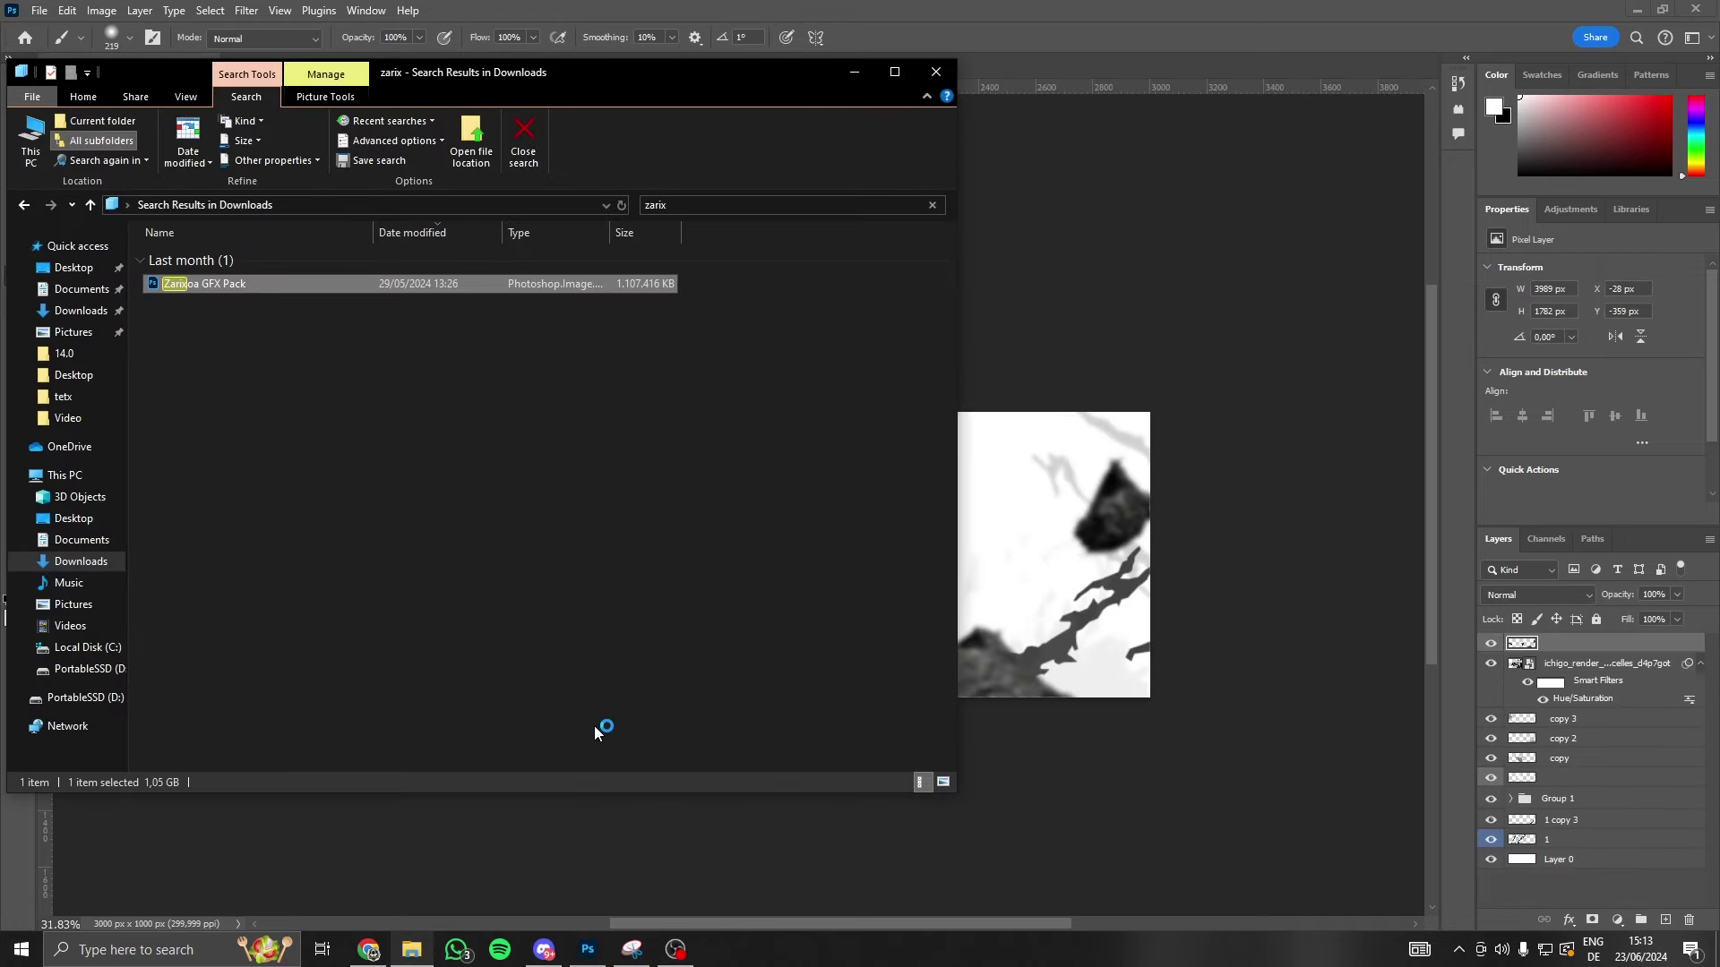
pyautogui.click(588, 949)
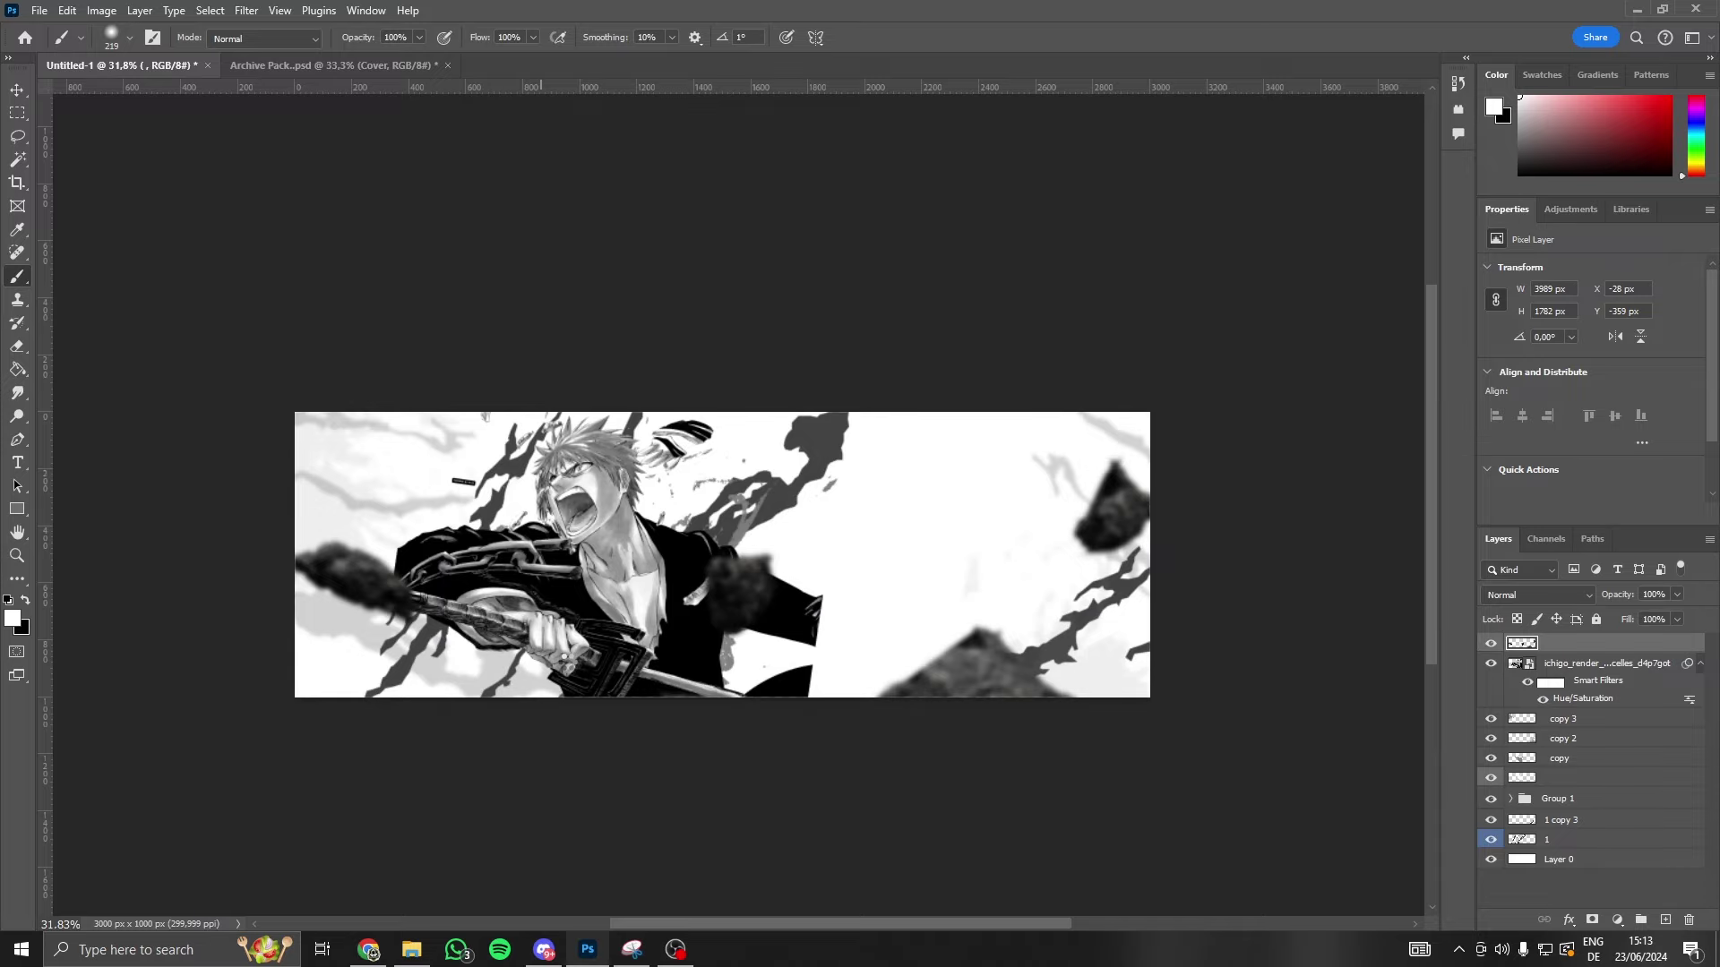
# - Glance at the X chat, the reference banner snapshot, and the Zarixoa GFX Pack project
pyautogui.click(369, 951)
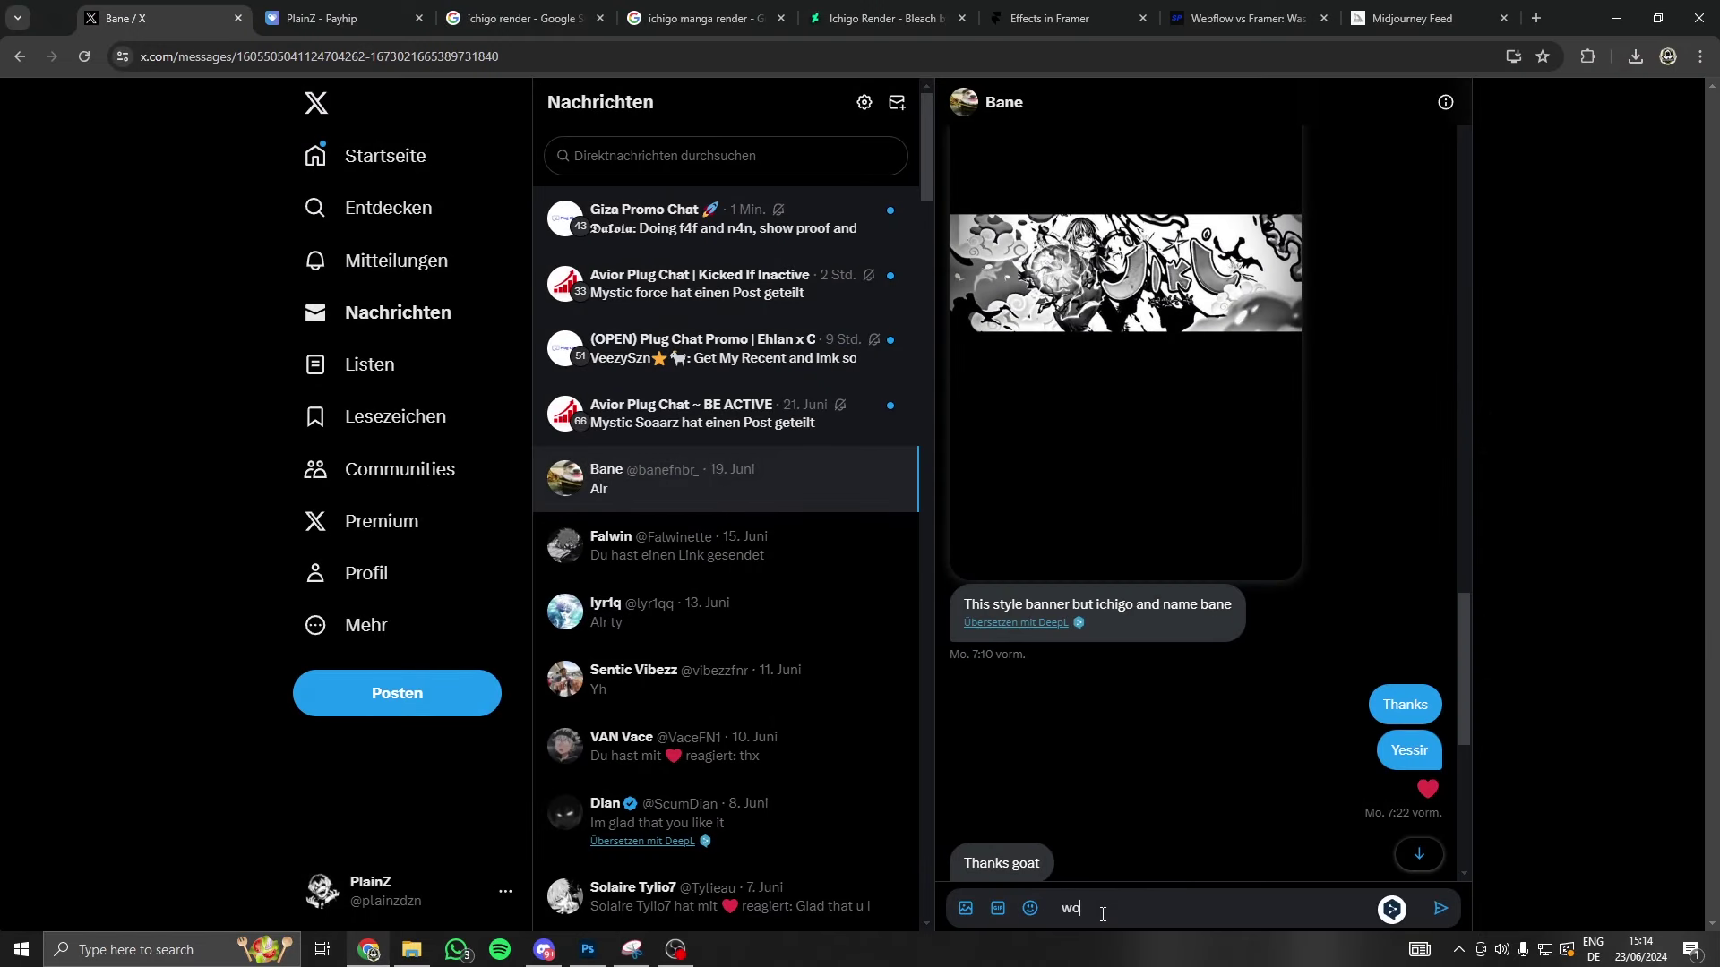
pyautogui.click(633, 953)
pyautogui.click(627, 953)
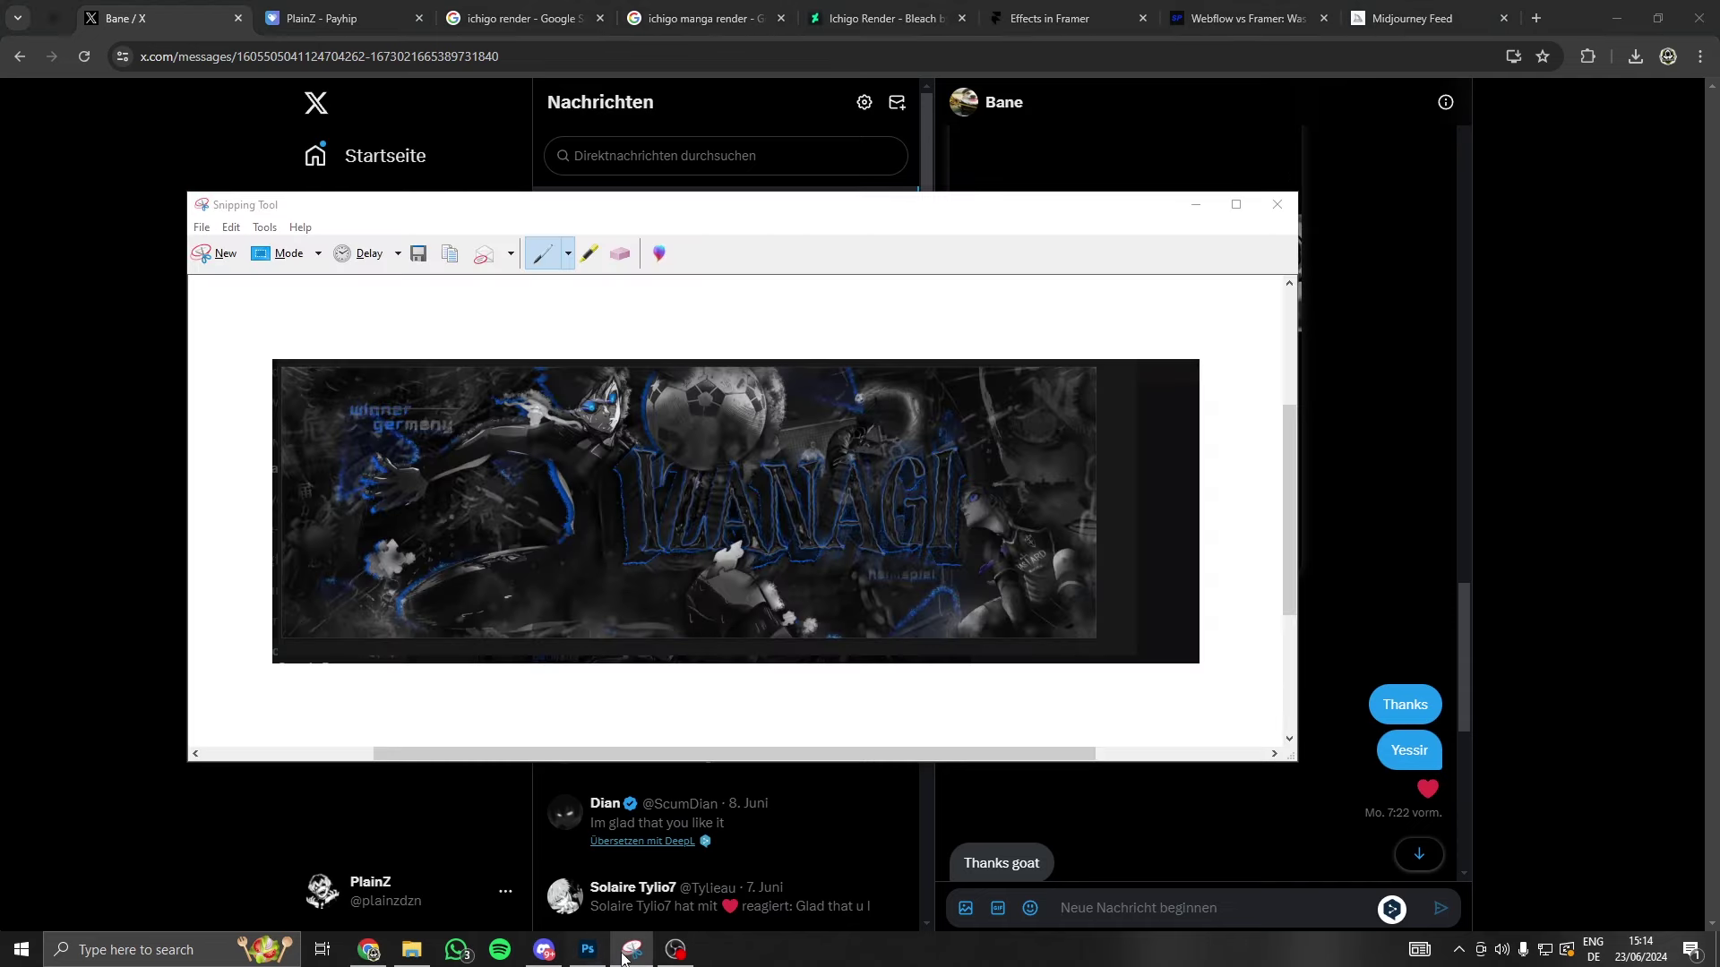
pyautogui.click(589, 951)
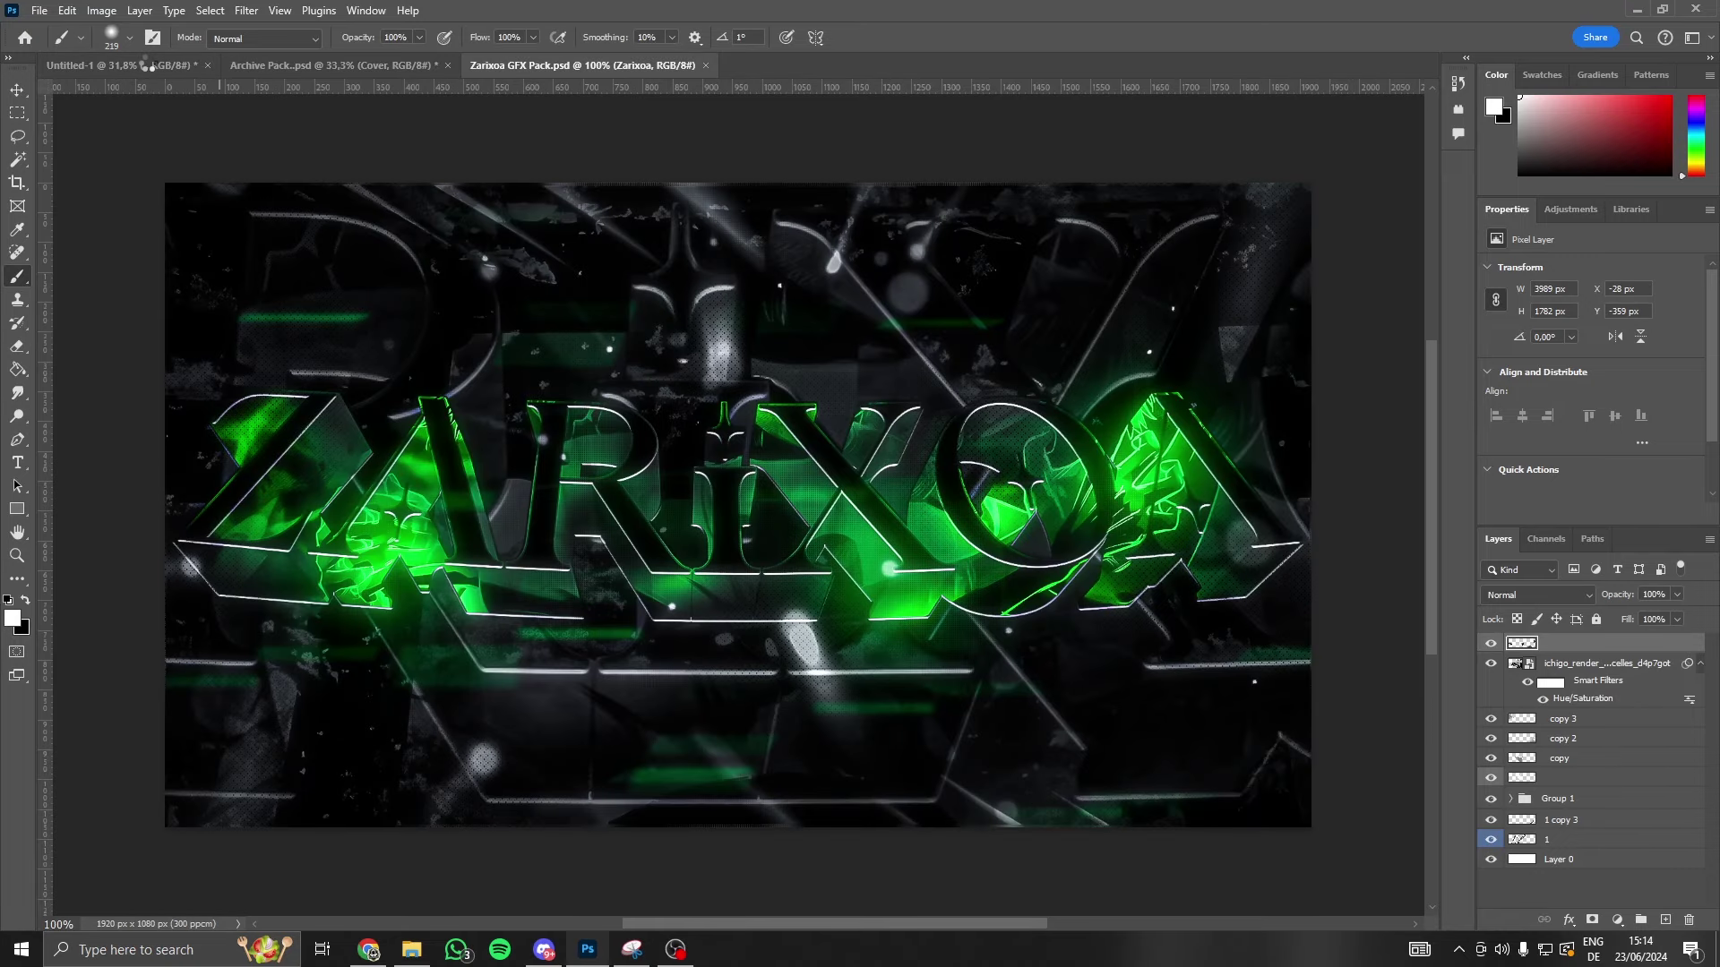
# - Close the Payhip store tab and the Ichigo render tabs in the browser
pyautogui.click(368, 951)
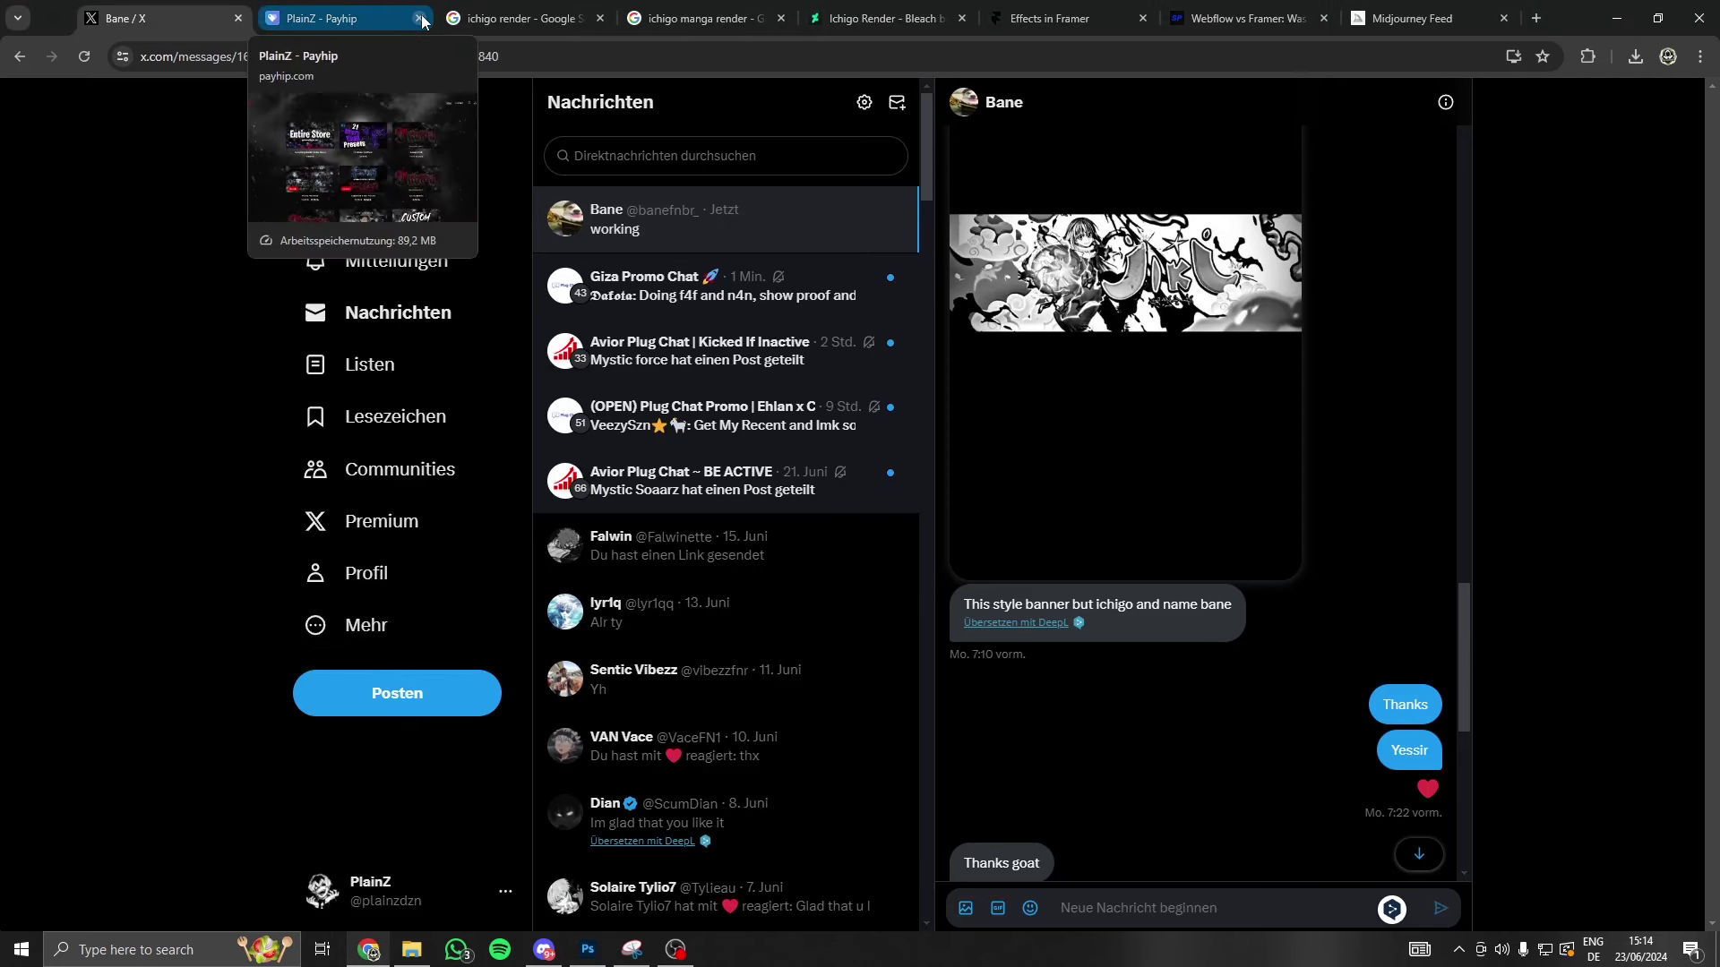
pyautogui.middleClick(393, 19)
pyautogui.middleClick(393, 20)
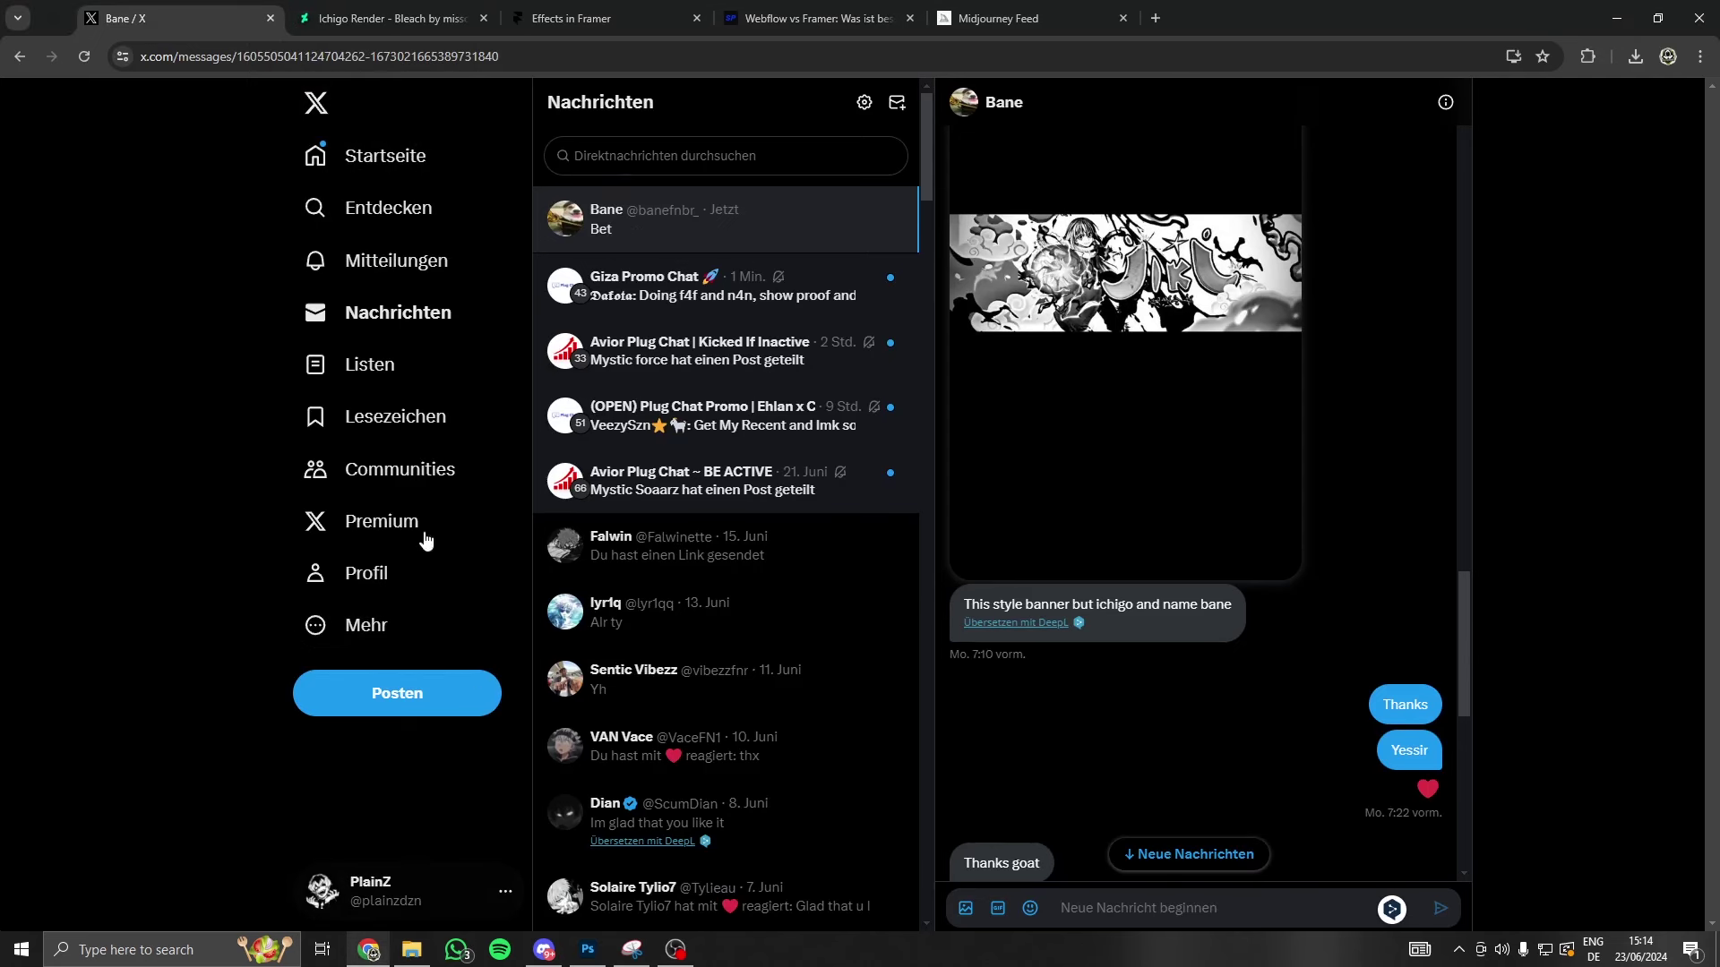
pyautogui.click(470, 20)
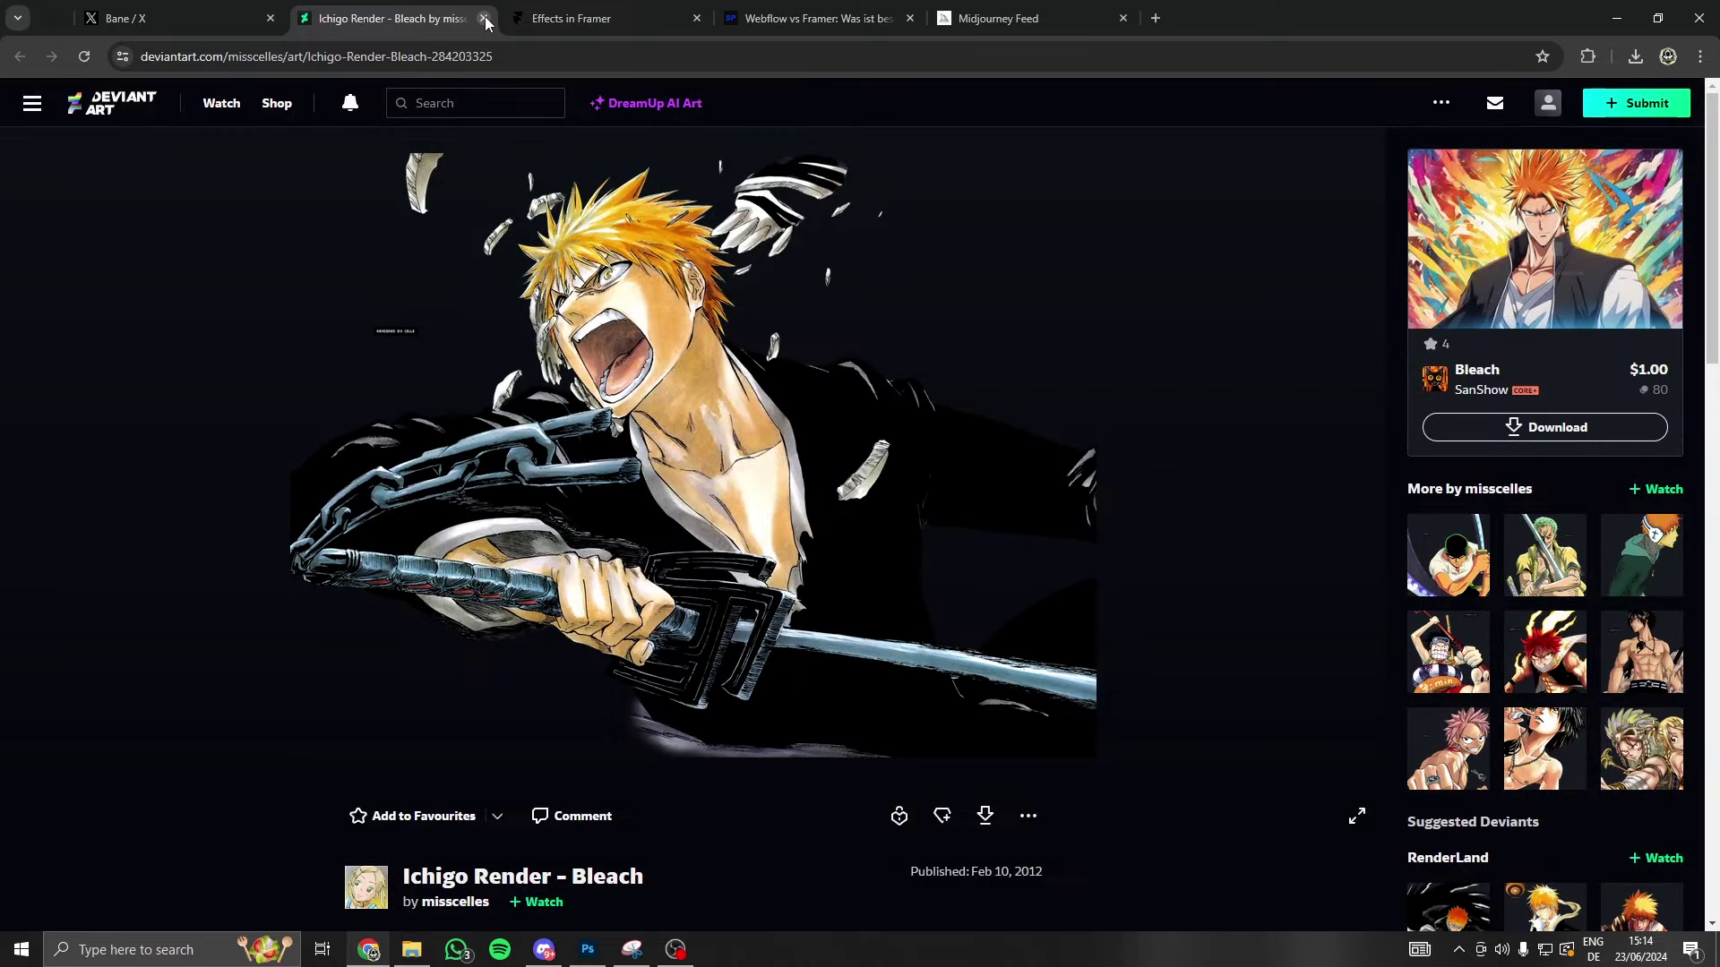
pyautogui.click(484, 20)
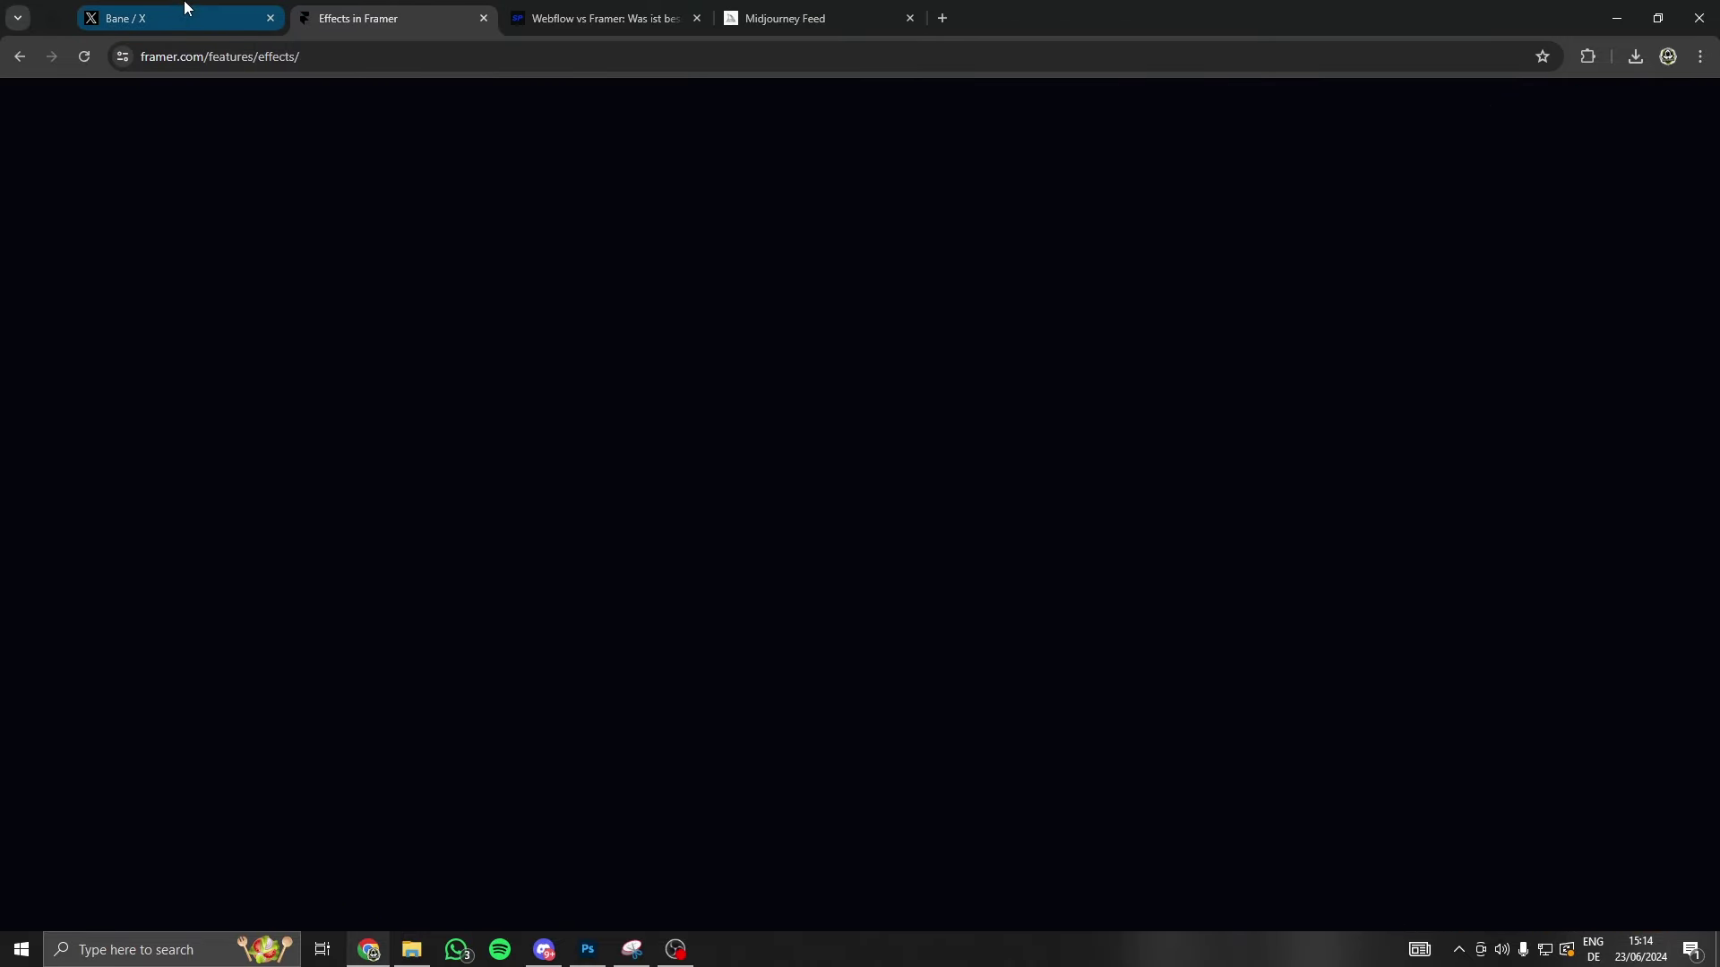
# - In the Zarixoa GFX pack, hide the Hide layer and expand Zarixoa > Brushes to show the BrushGraph splatters
pyautogui.hotkey('alt', 'Tab')
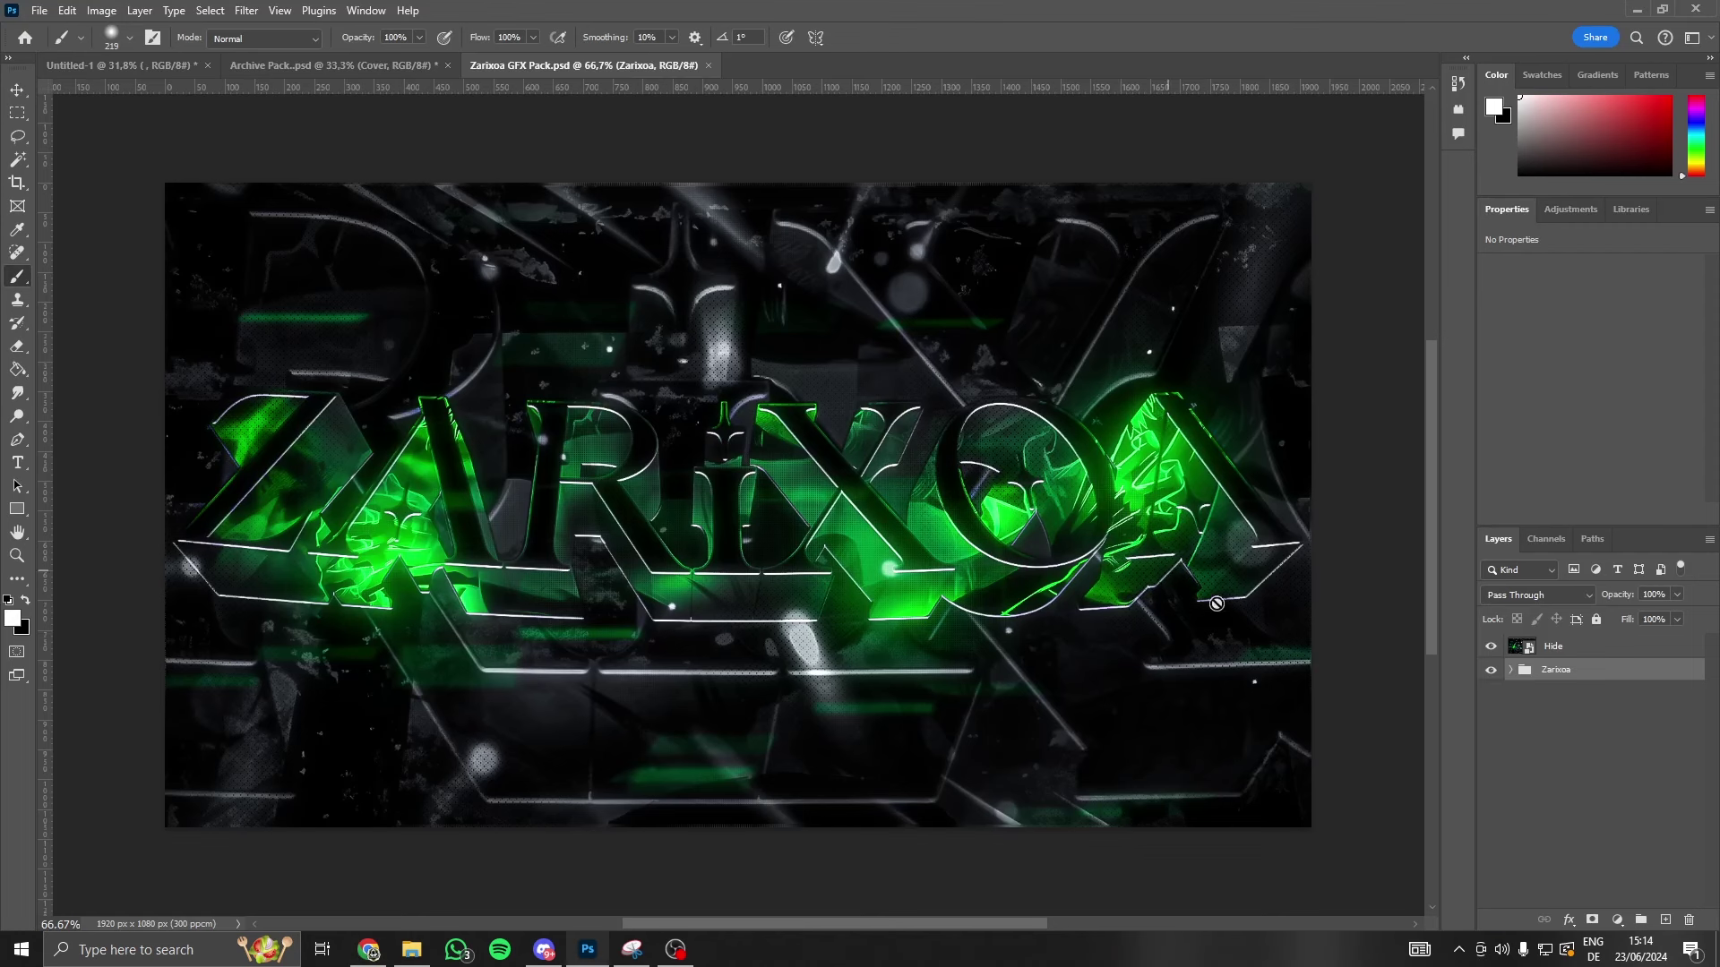
pyautogui.click(1491, 647)
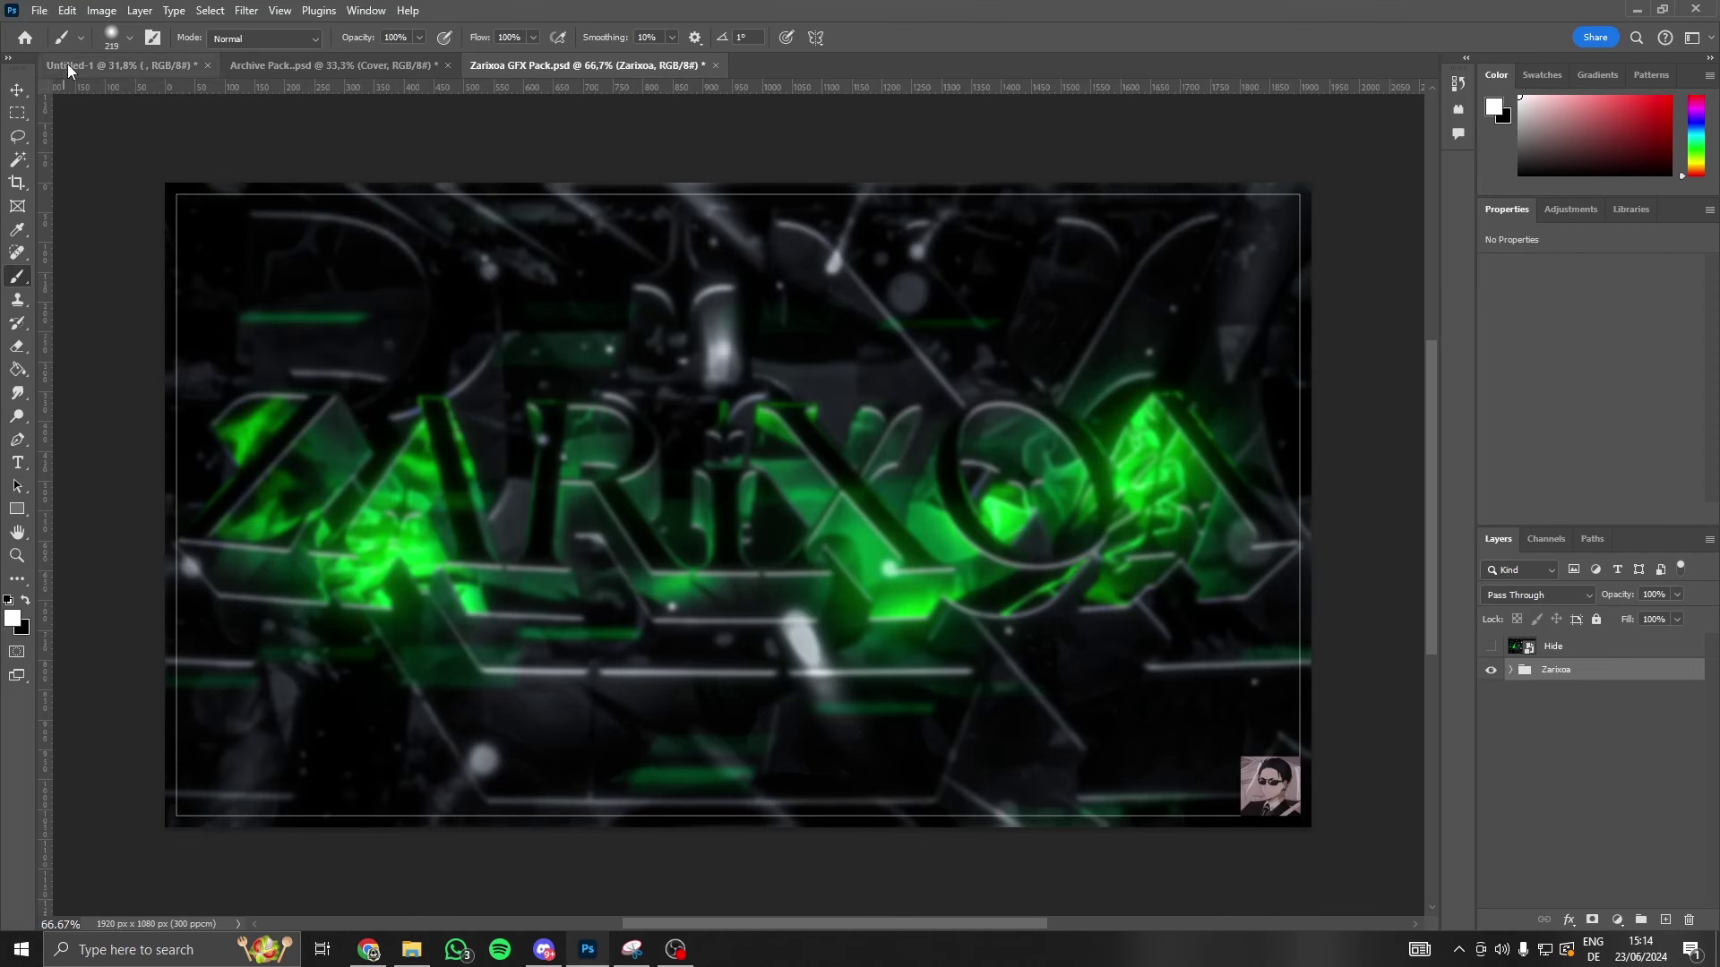
pyautogui.click(1513, 670)
pyautogui.scroll(-2, 1552, 758)
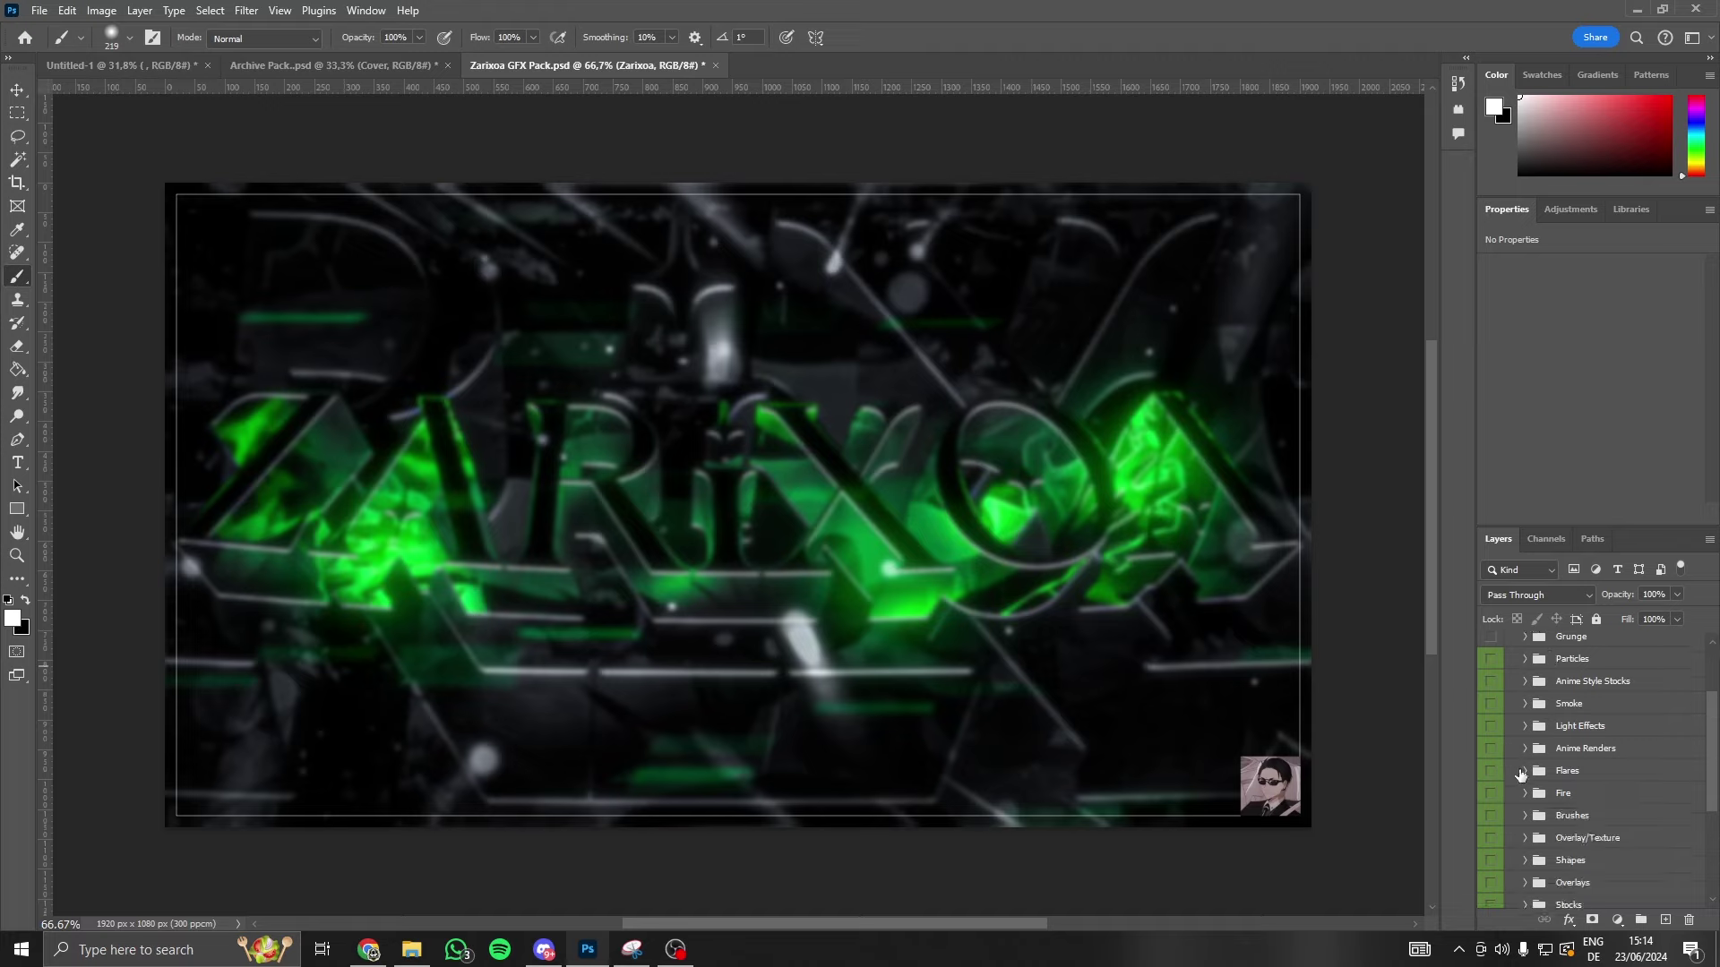
pyautogui.click(1502, 819)
pyautogui.click(1490, 816)
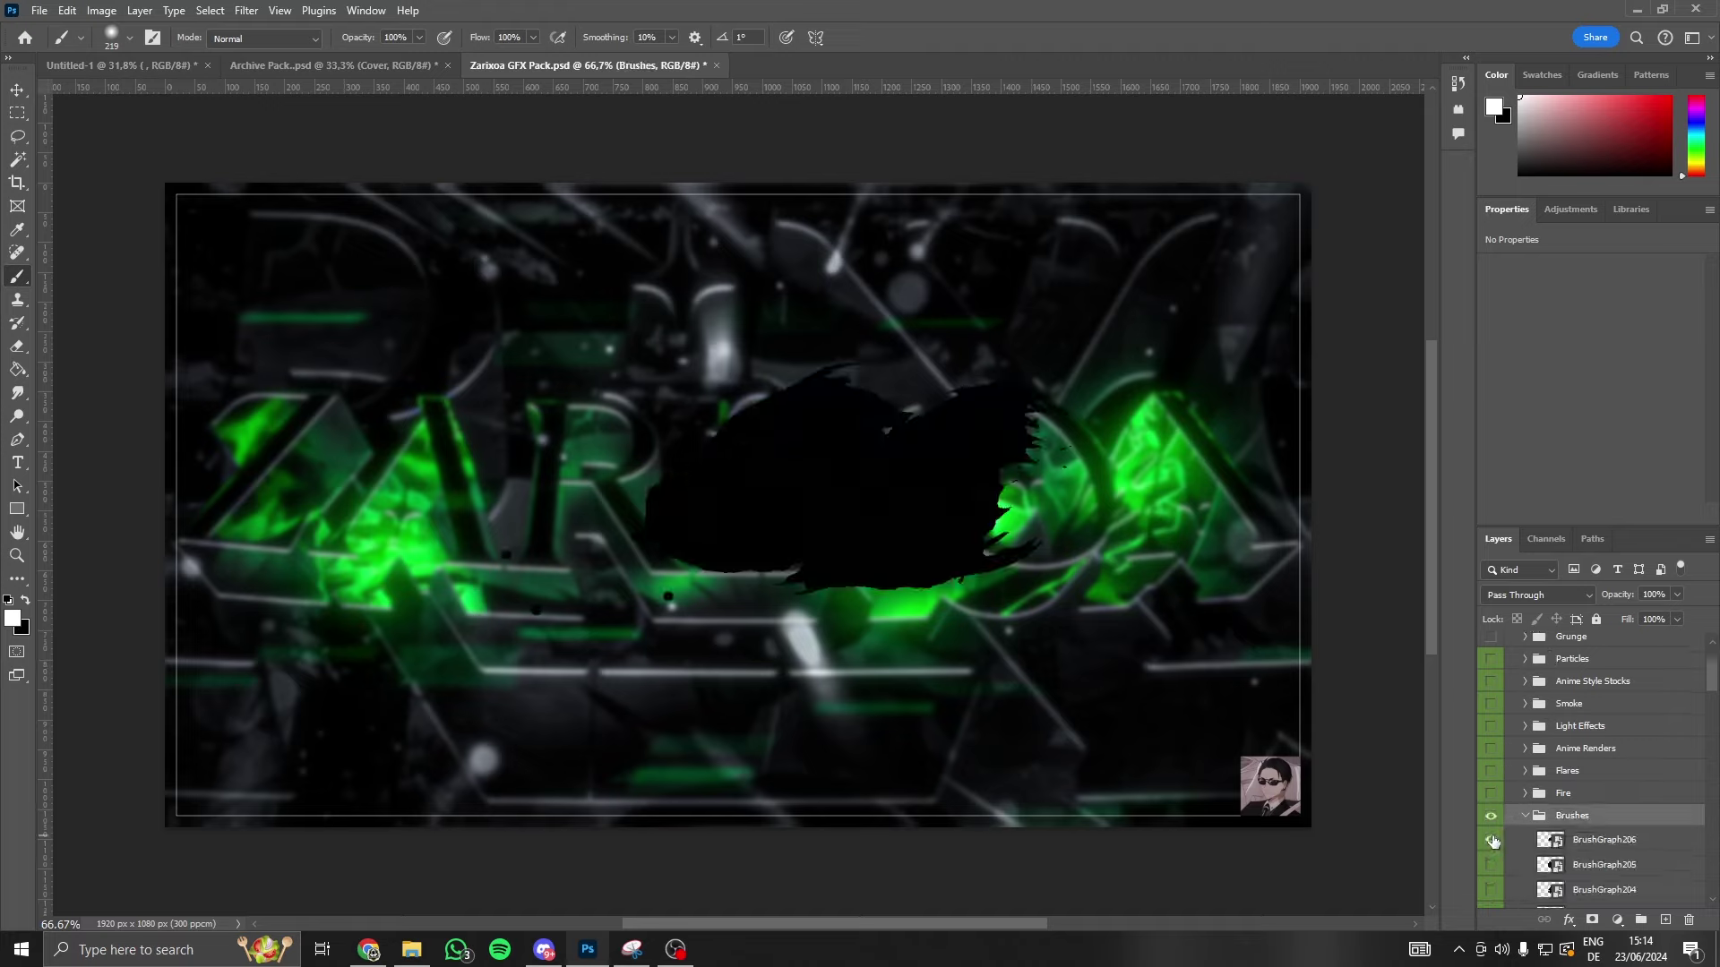
pyautogui.scroll(-3, 1495, 822)
# - Pick the BrushGraph203 splatter and drag it into the Ichigo banner
pyautogui.click(1490, 714)
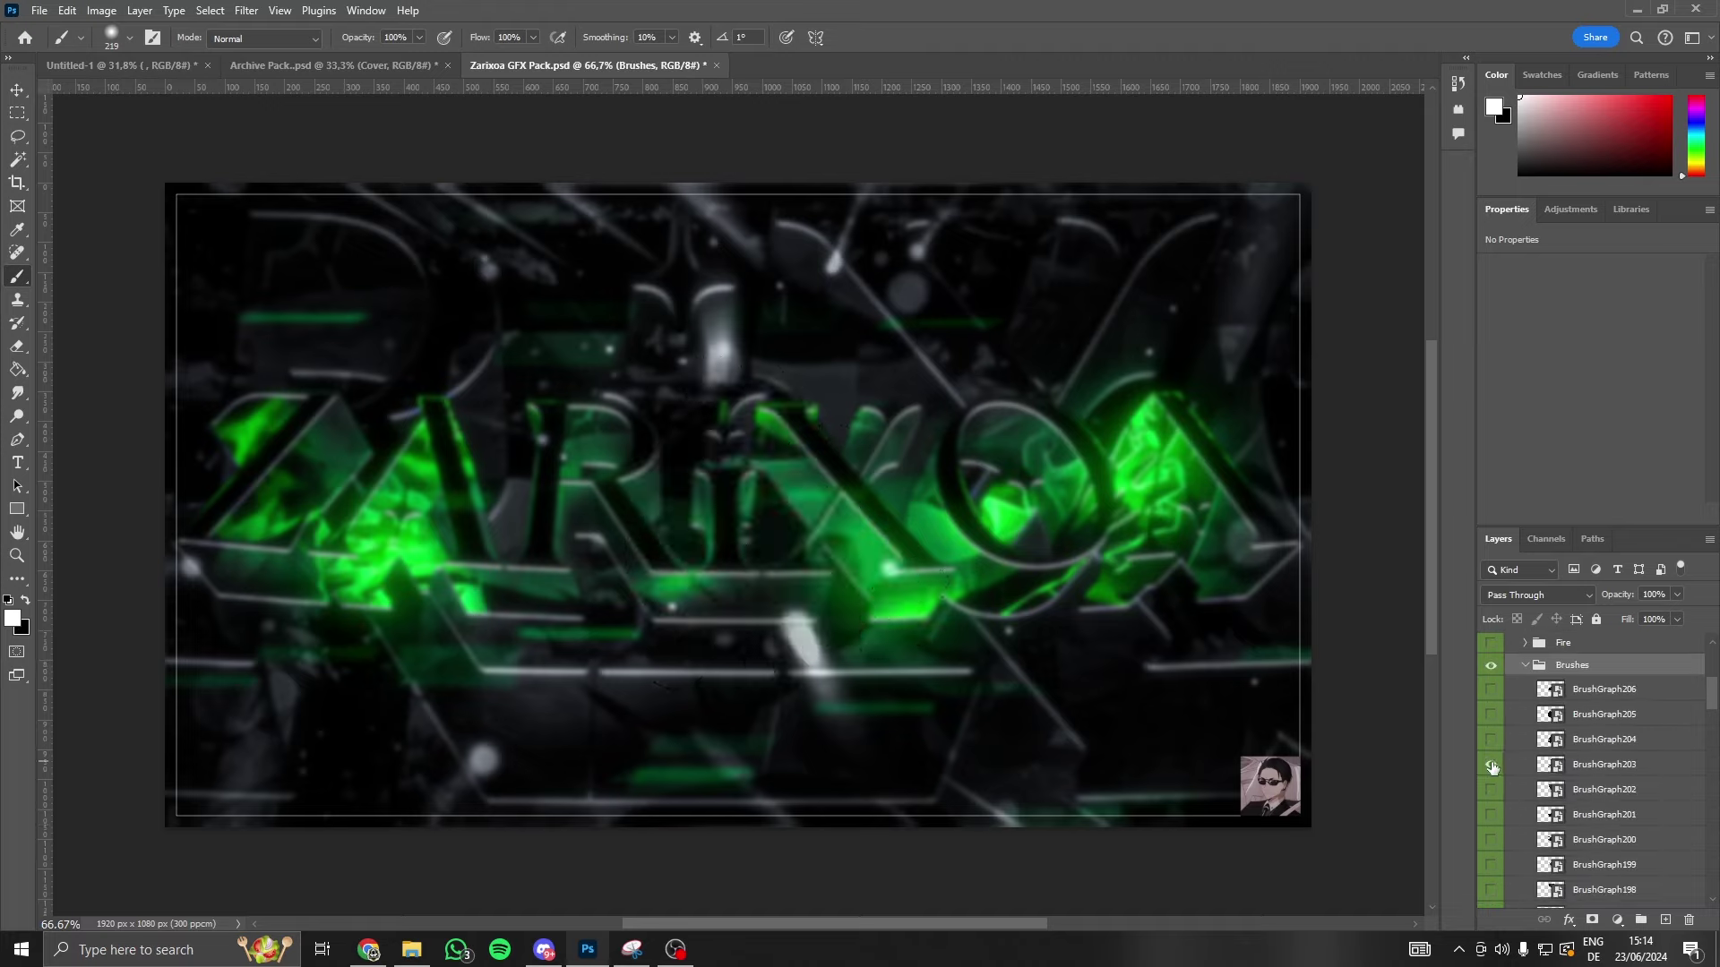
pyautogui.click(1491, 764)
pyautogui.click(1490, 765)
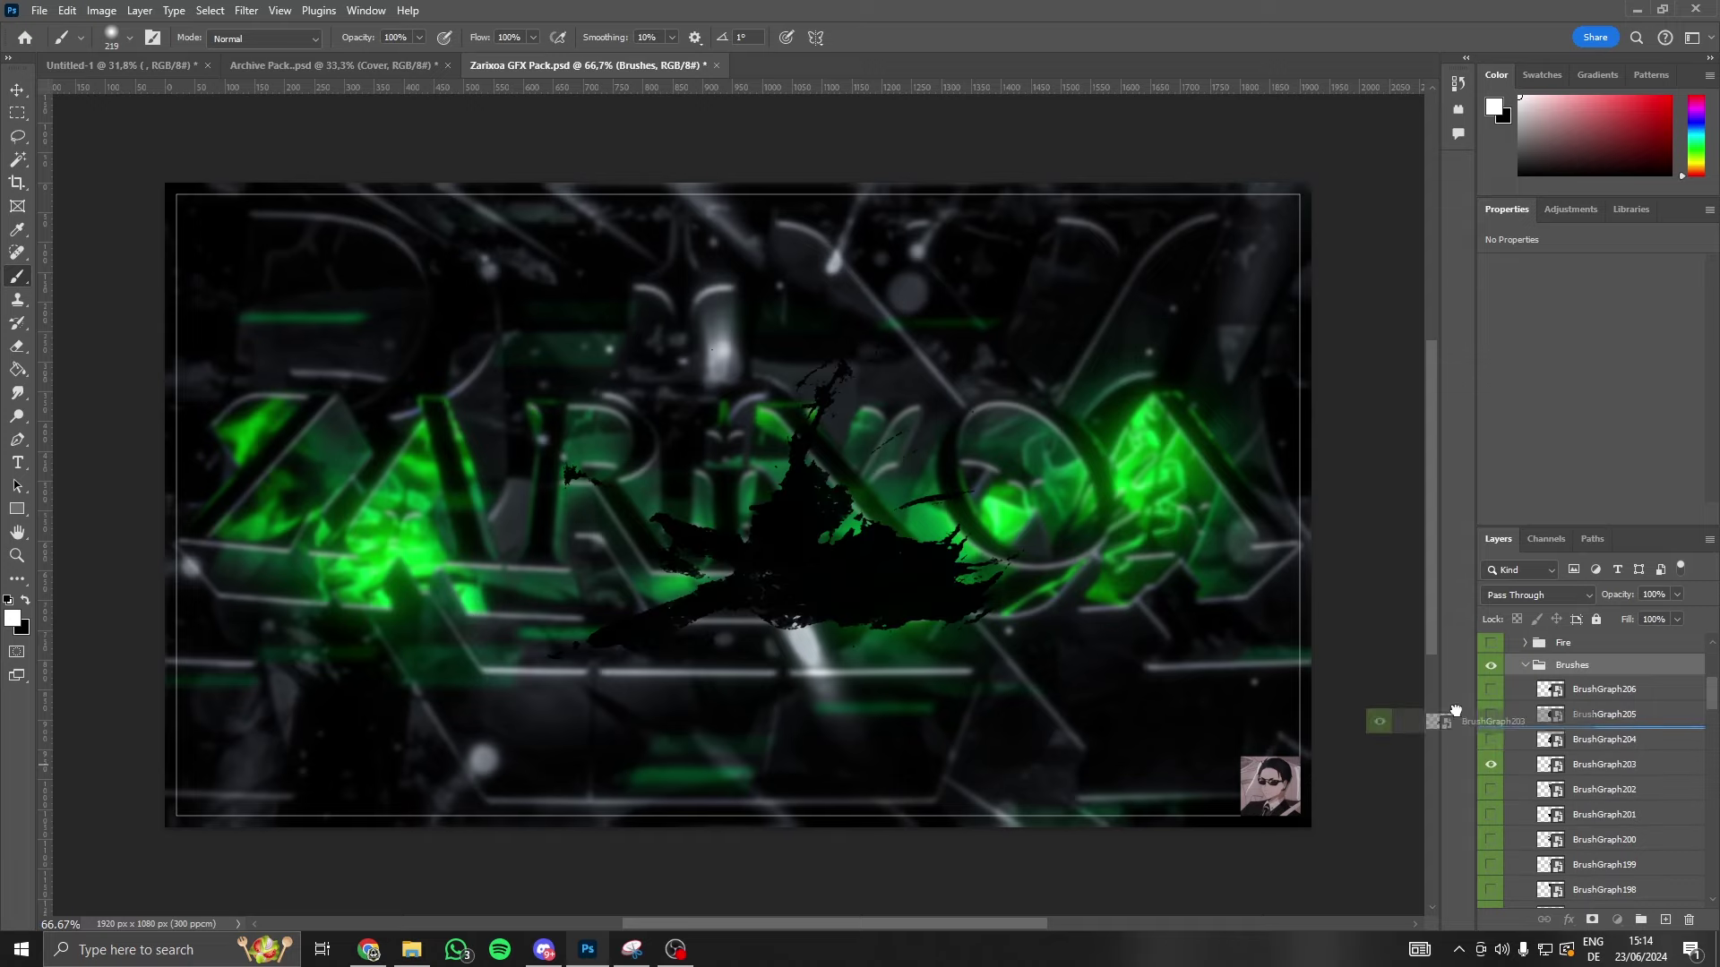
pyautogui.click(117, 64)
pyautogui.moveTo(117, 60); pyautogui.dragTo(713, 570)
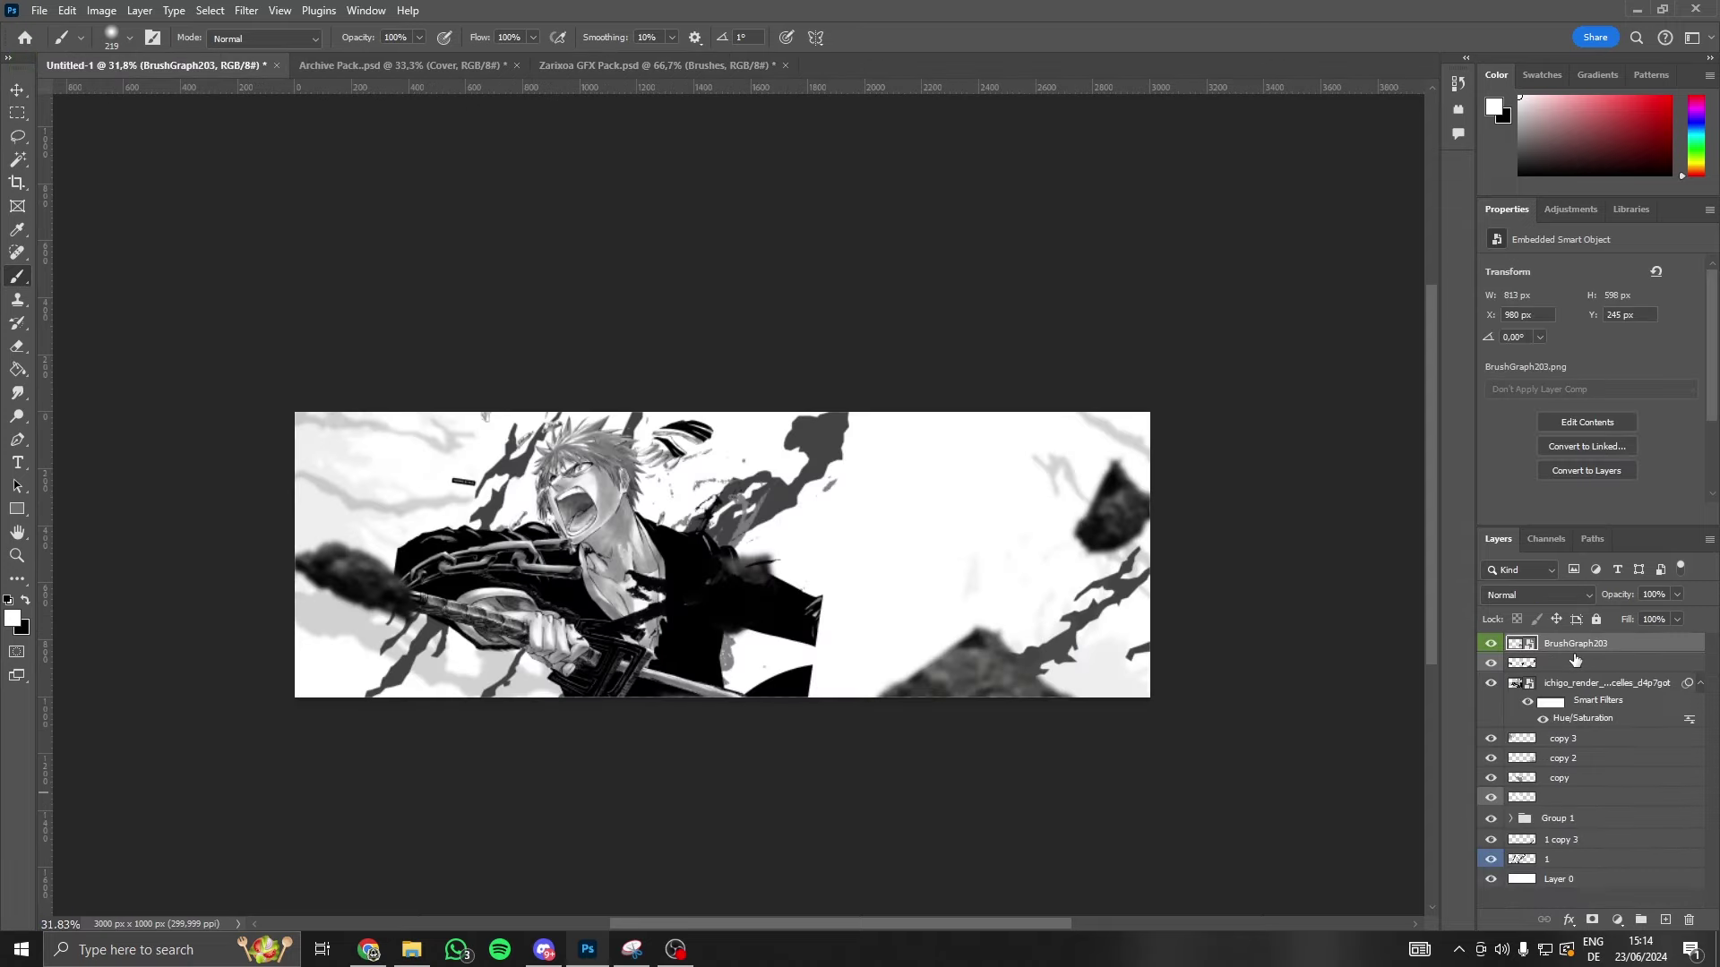
# - Place BrushGraph203 above Layer 0, scaled to about 54% behind Ichigo on the left
pyautogui.moveTo(1576, 644); pyautogui.dragTo(1576, 869)
pyautogui.hotkey('ctrl', 't')
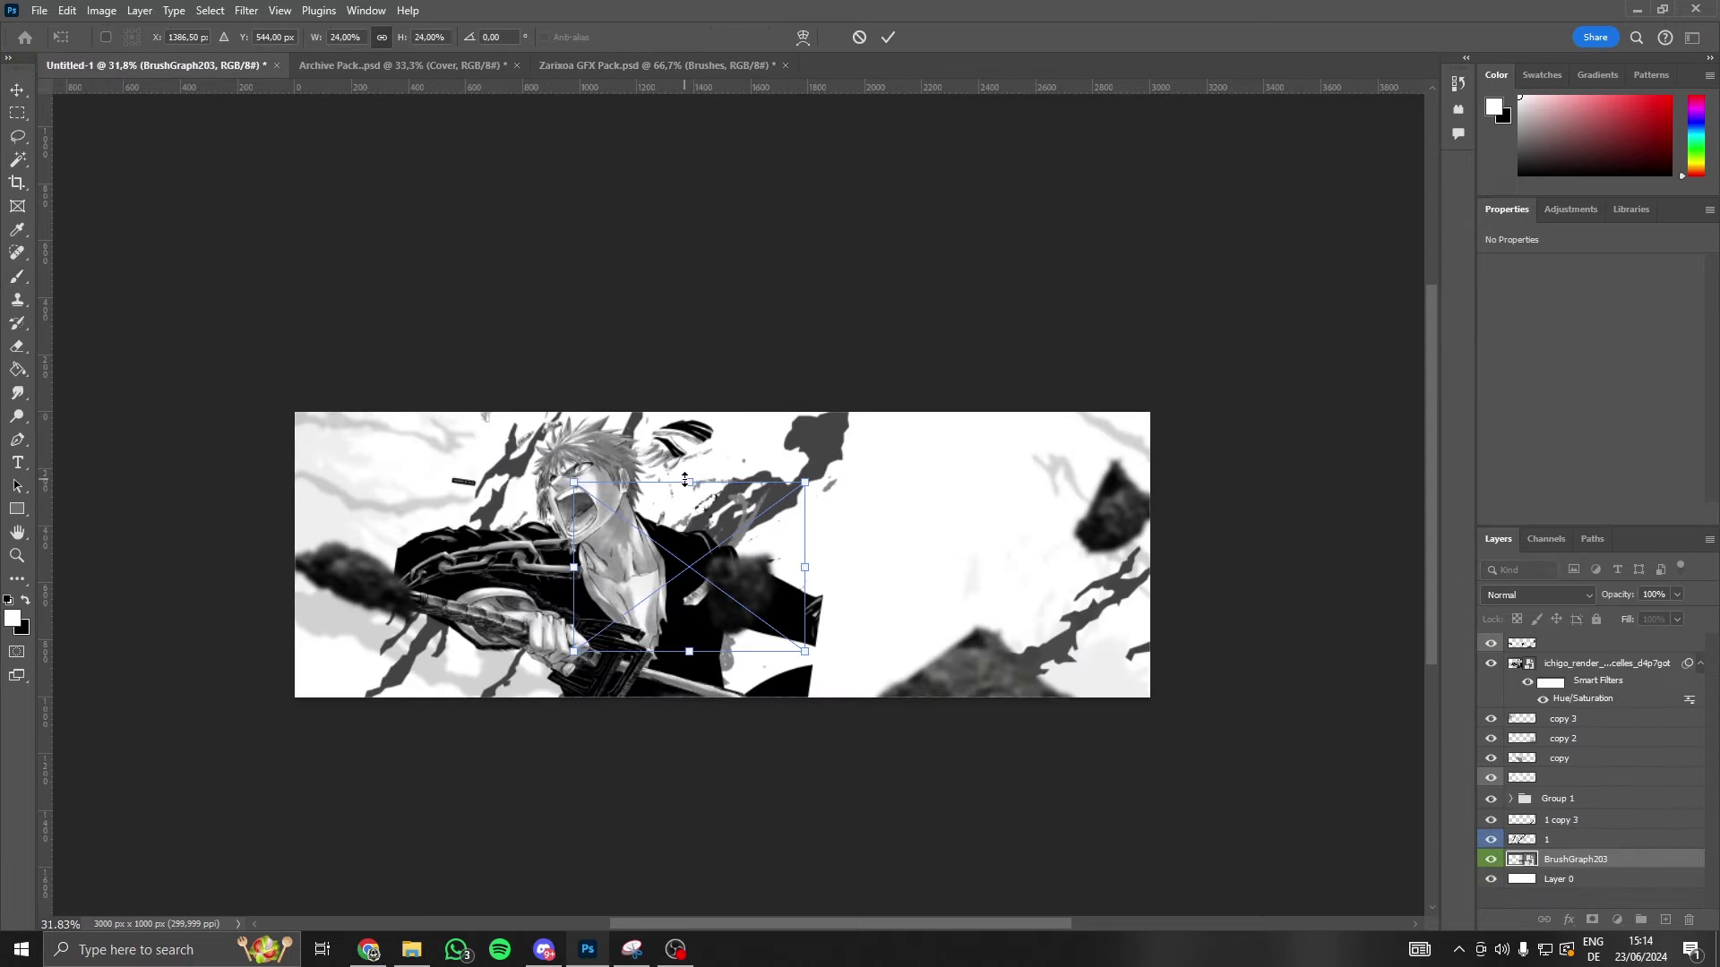
pyautogui.moveTo(685, 481); pyautogui.dragTo(685, 376)
pyautogui.moveTo(588, 600); pyautogui.dragTo(667, 522)
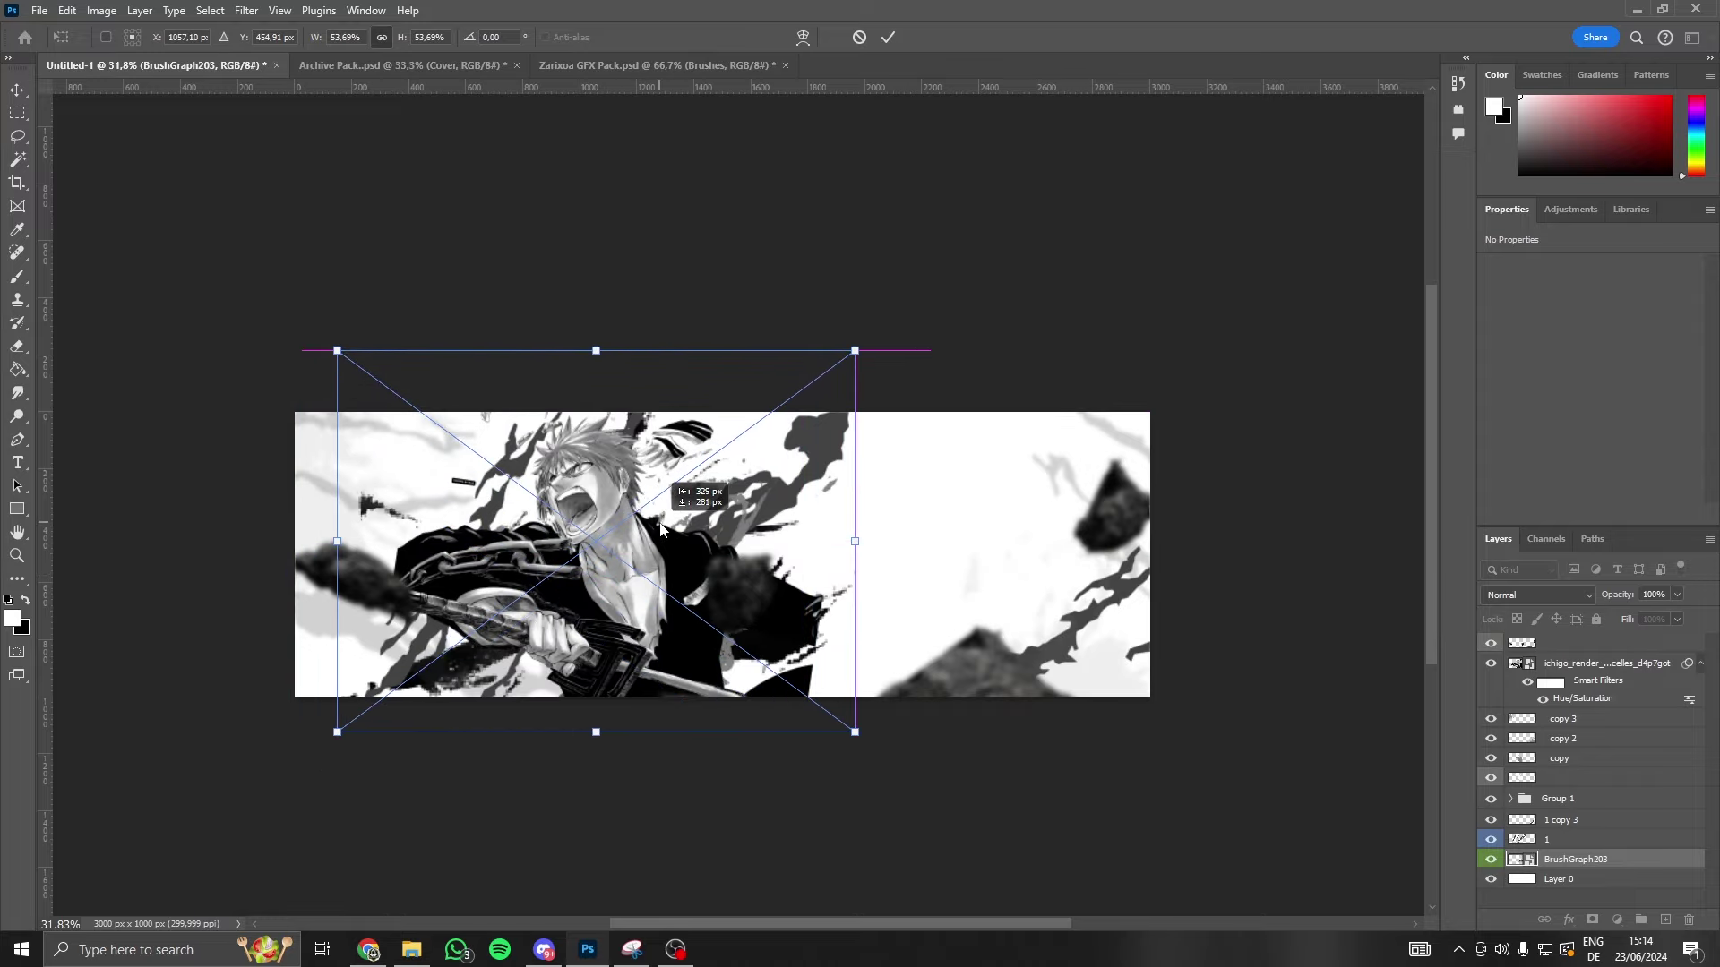
pyautogui.click(885, 39)
# - Add a new empty Layer 1 at the top of the stack
pyautogui.scroll(-2, 873, 652)
pyautogui.scroll(3, 873, 652)
pyautogui.scroll(-3, 873, 651)
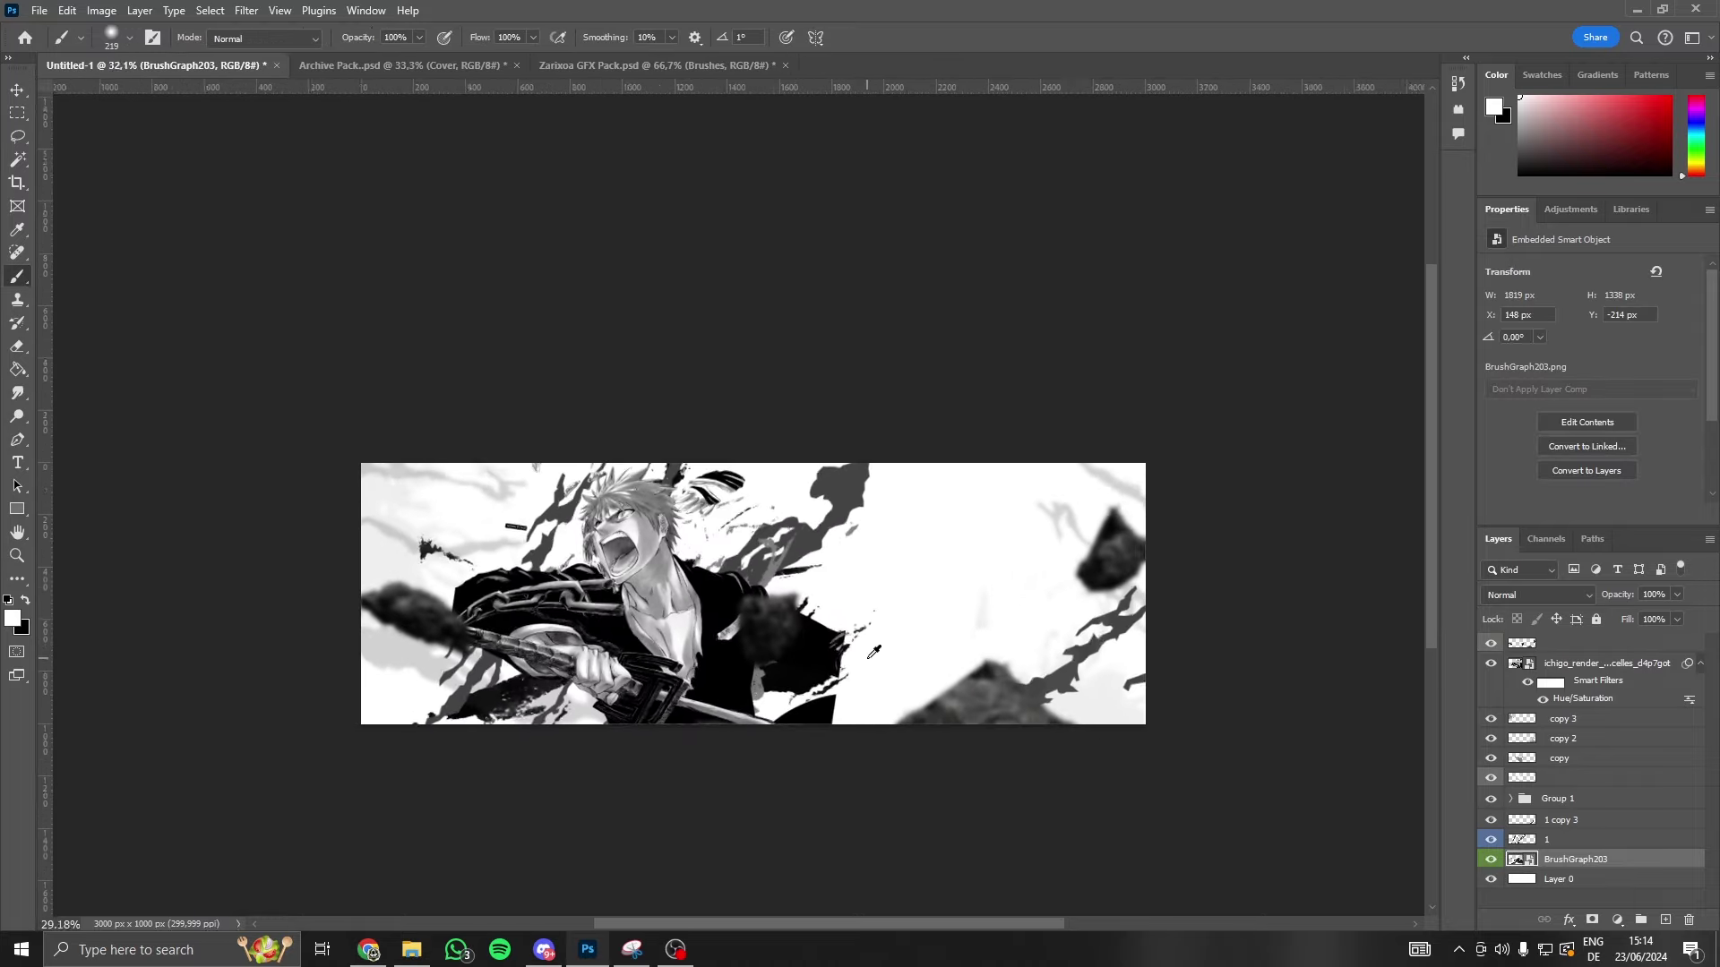
pyautogui.scroll(1, 874, 651)
pyautogui.scroll(2, 873, 652)
pyautogui.hscroll(2, 923, 627)
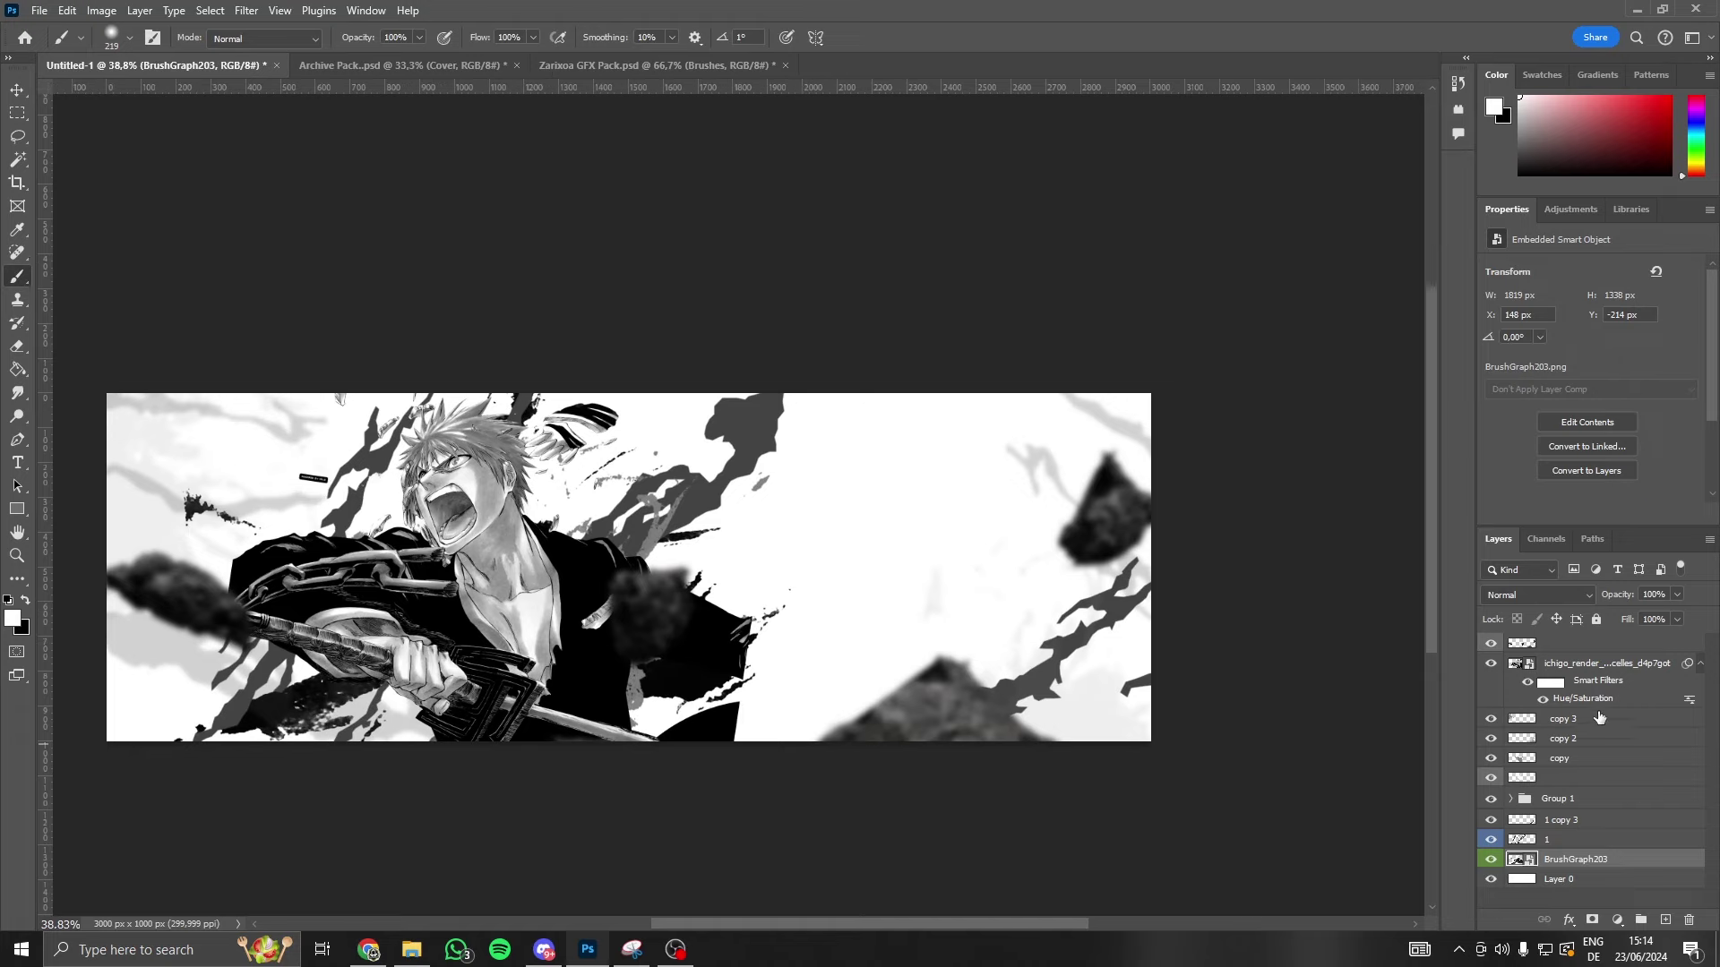
pyautogui.click(1604, 645)
pyautogui.click(1666, 920)
# - Create a 'Bane' text layer to the right of Ichigo
pyautogui.press('t')
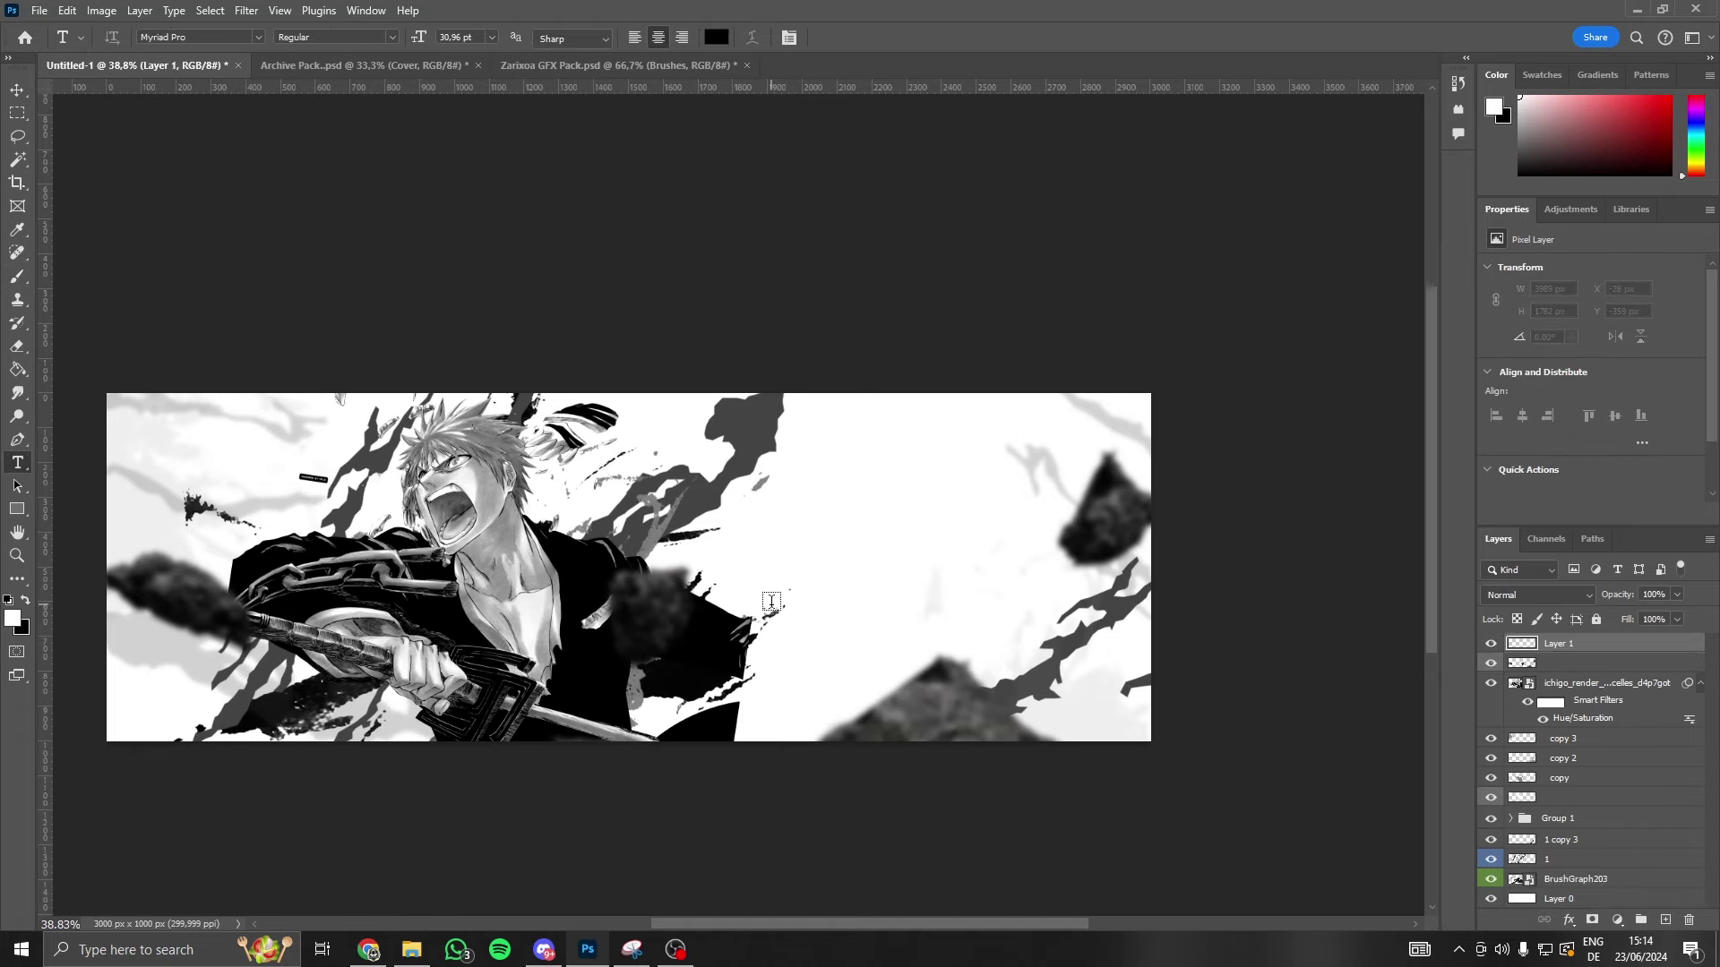
pyautogui.click(770, 601)
pyautogui.press('BackSpace')
pyautogui.write('Bane')
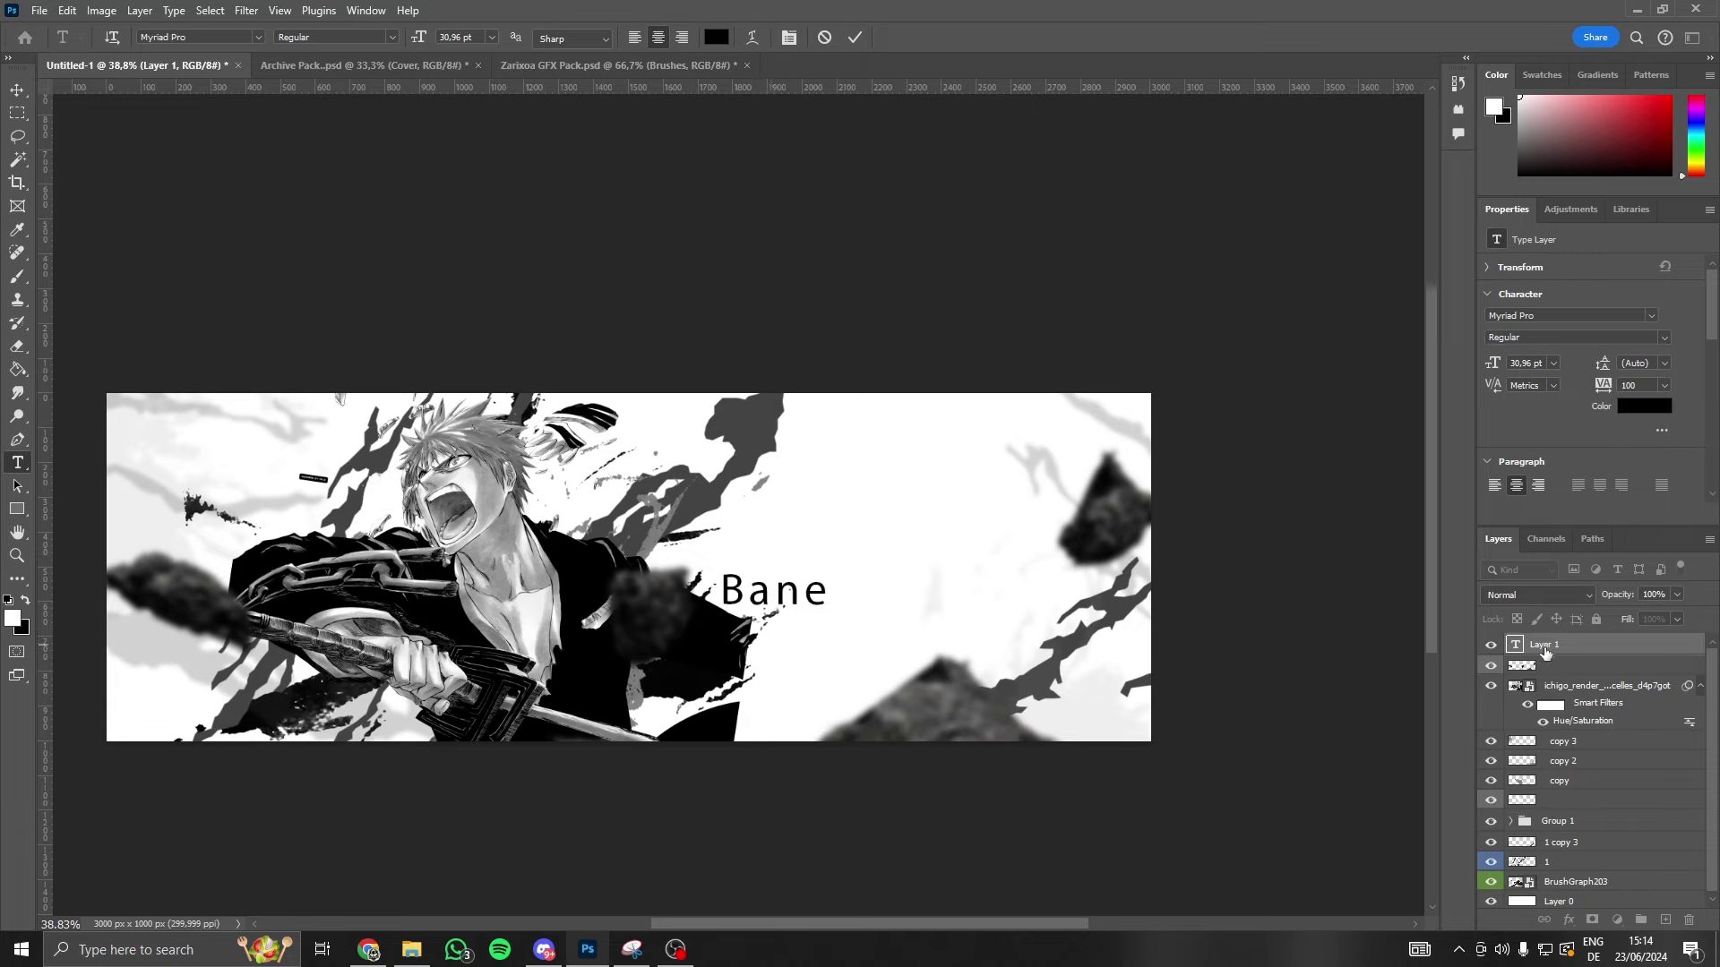
pyautogui.hotkey('ctrl', 'Return')
# - Scale the Bane text up greatly and position it right of Ichigo
pyautogui.hotkey('ctrl', 't')
pyautogui.moveTo(826, 627)
pyautogui.mouseDown()
pyautogui.moveTo(922, 537)
pyautogui.moveTo(833, 583)
pyautogui.moveTo(973, 539)
pyautogui.mouseUp()
pyautogui.moveTo(1154, 443); pyautogui.dragTo(1097, 468)
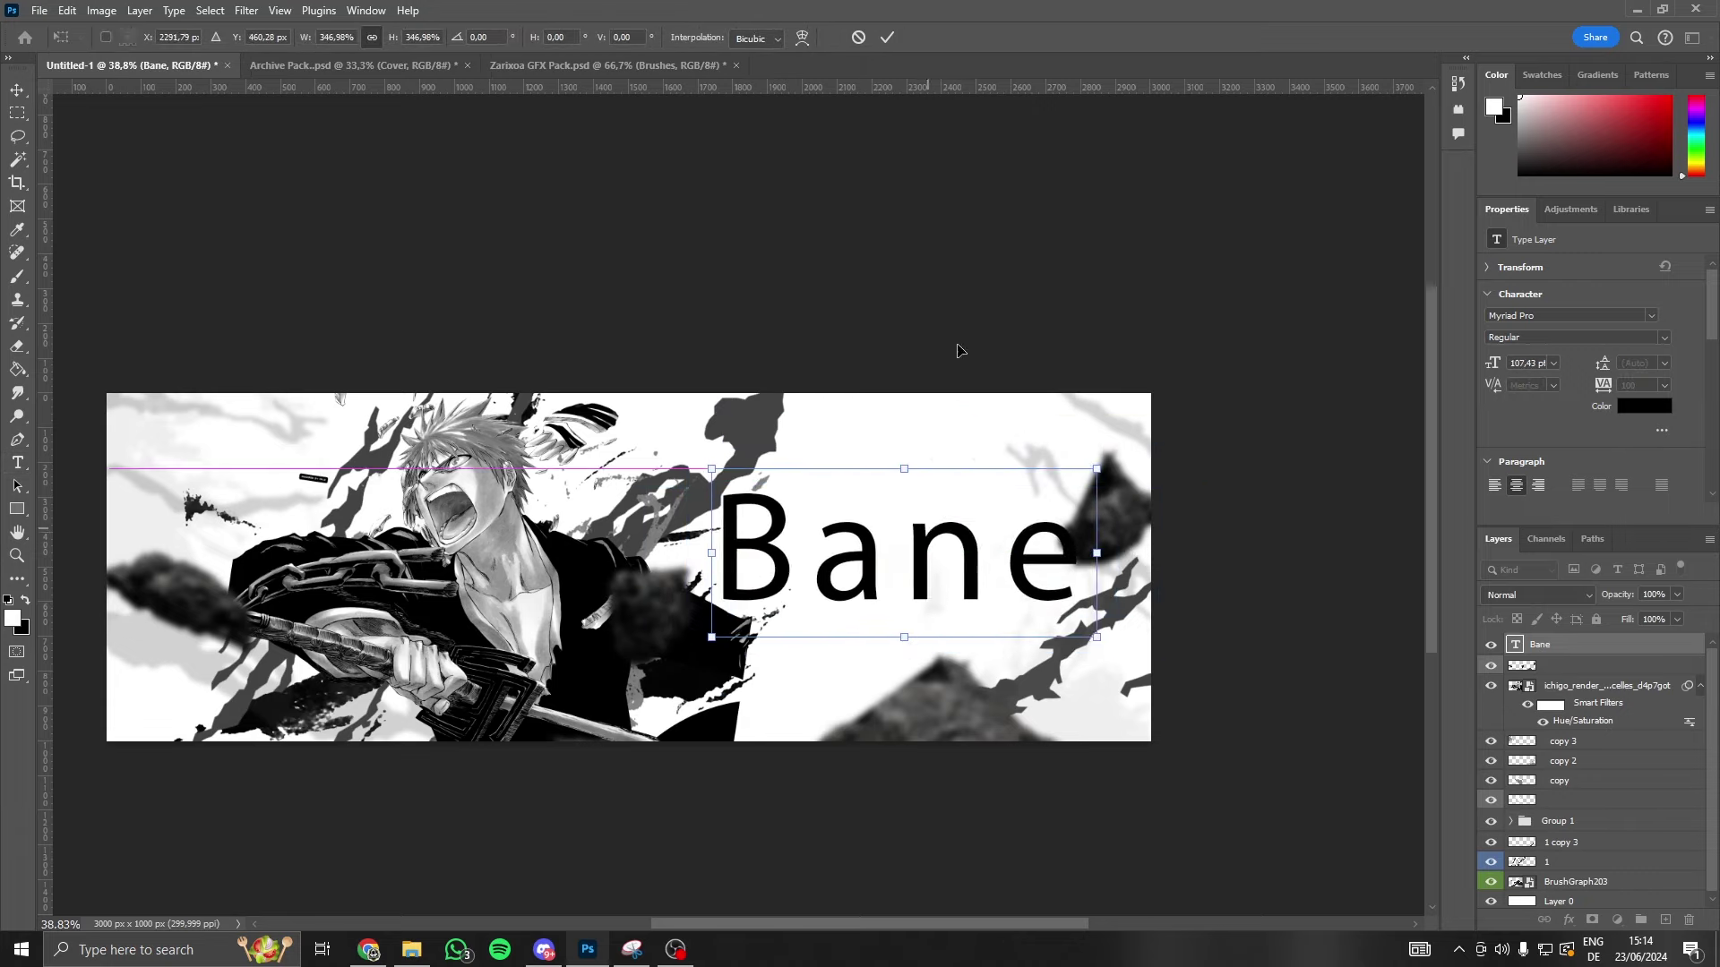
pyautogui.click(883, 39)
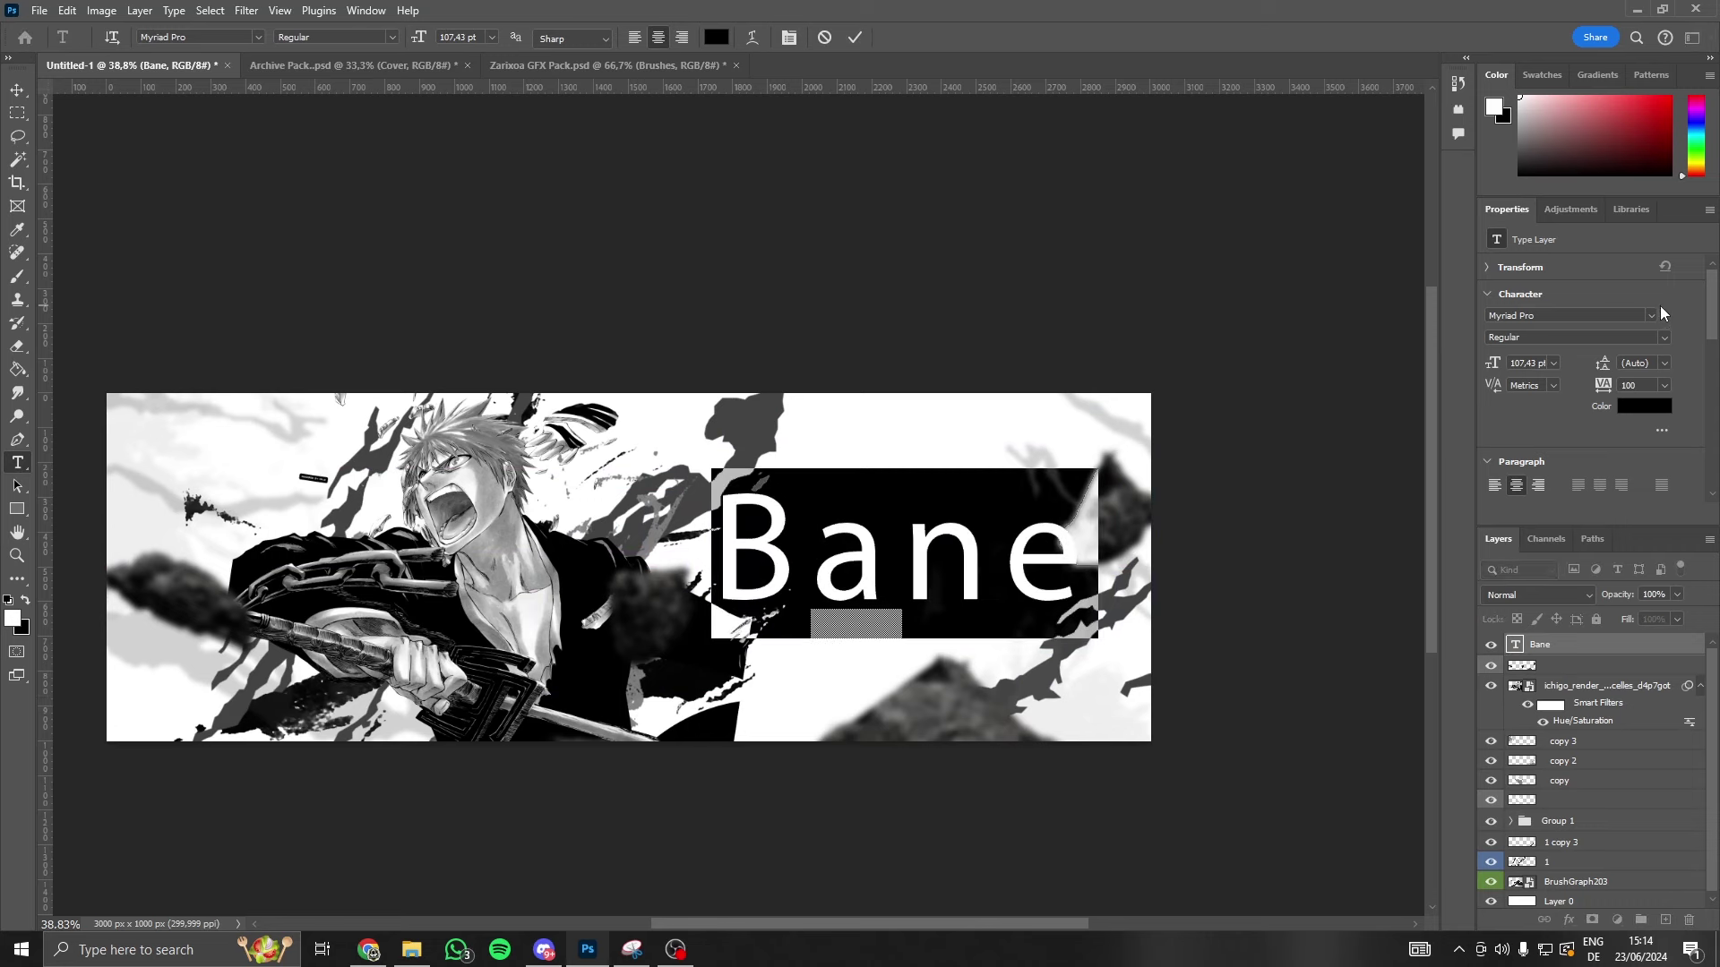
pyautogui.click(1651, 315)
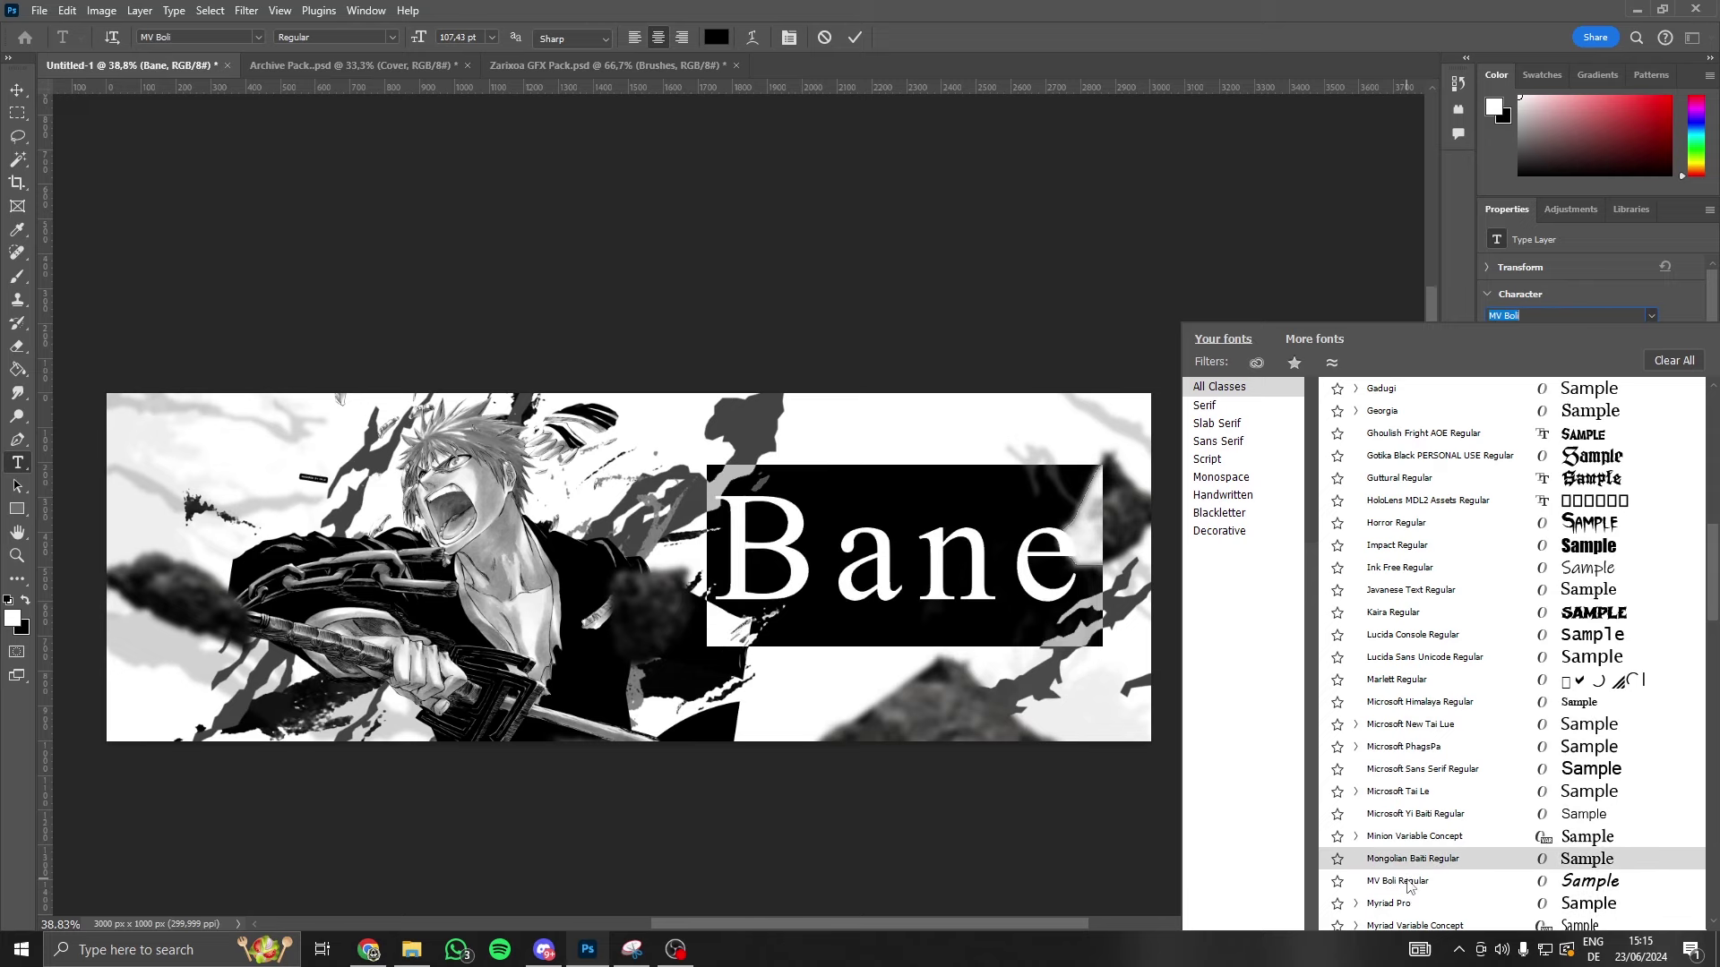
# - Set the Bane text's font to MV Boli, checking the client's request in the chat
pyautogui.click(1409, 882)
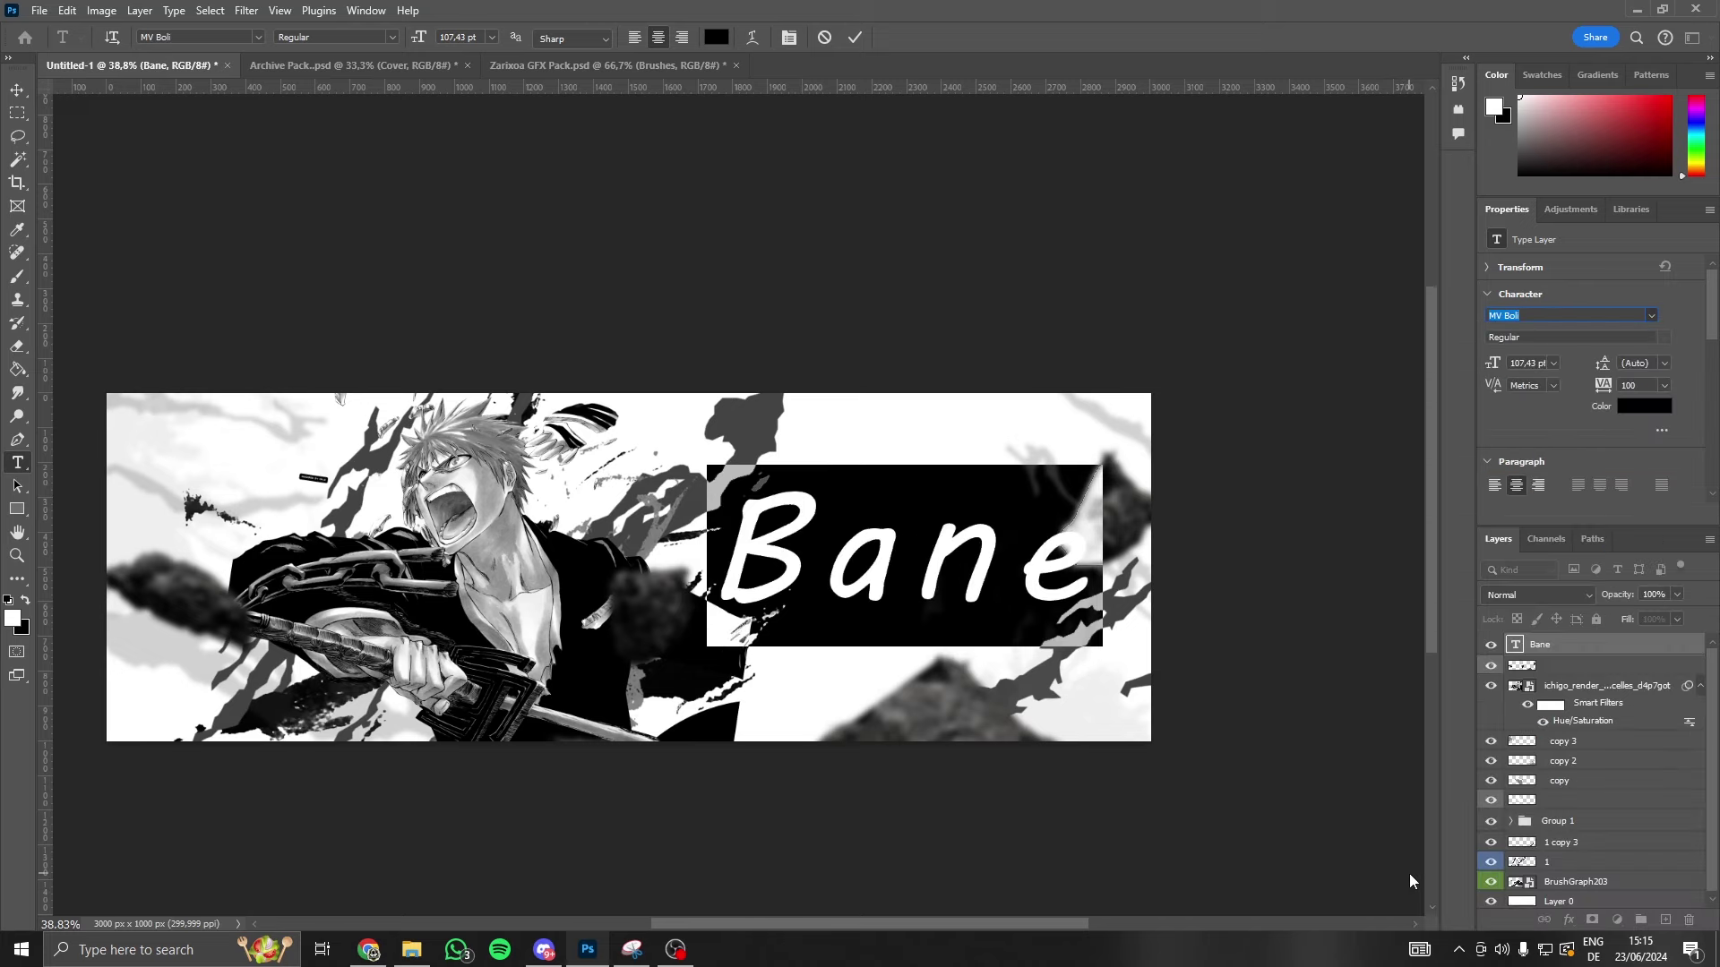
pyautogui.click(369, 950)
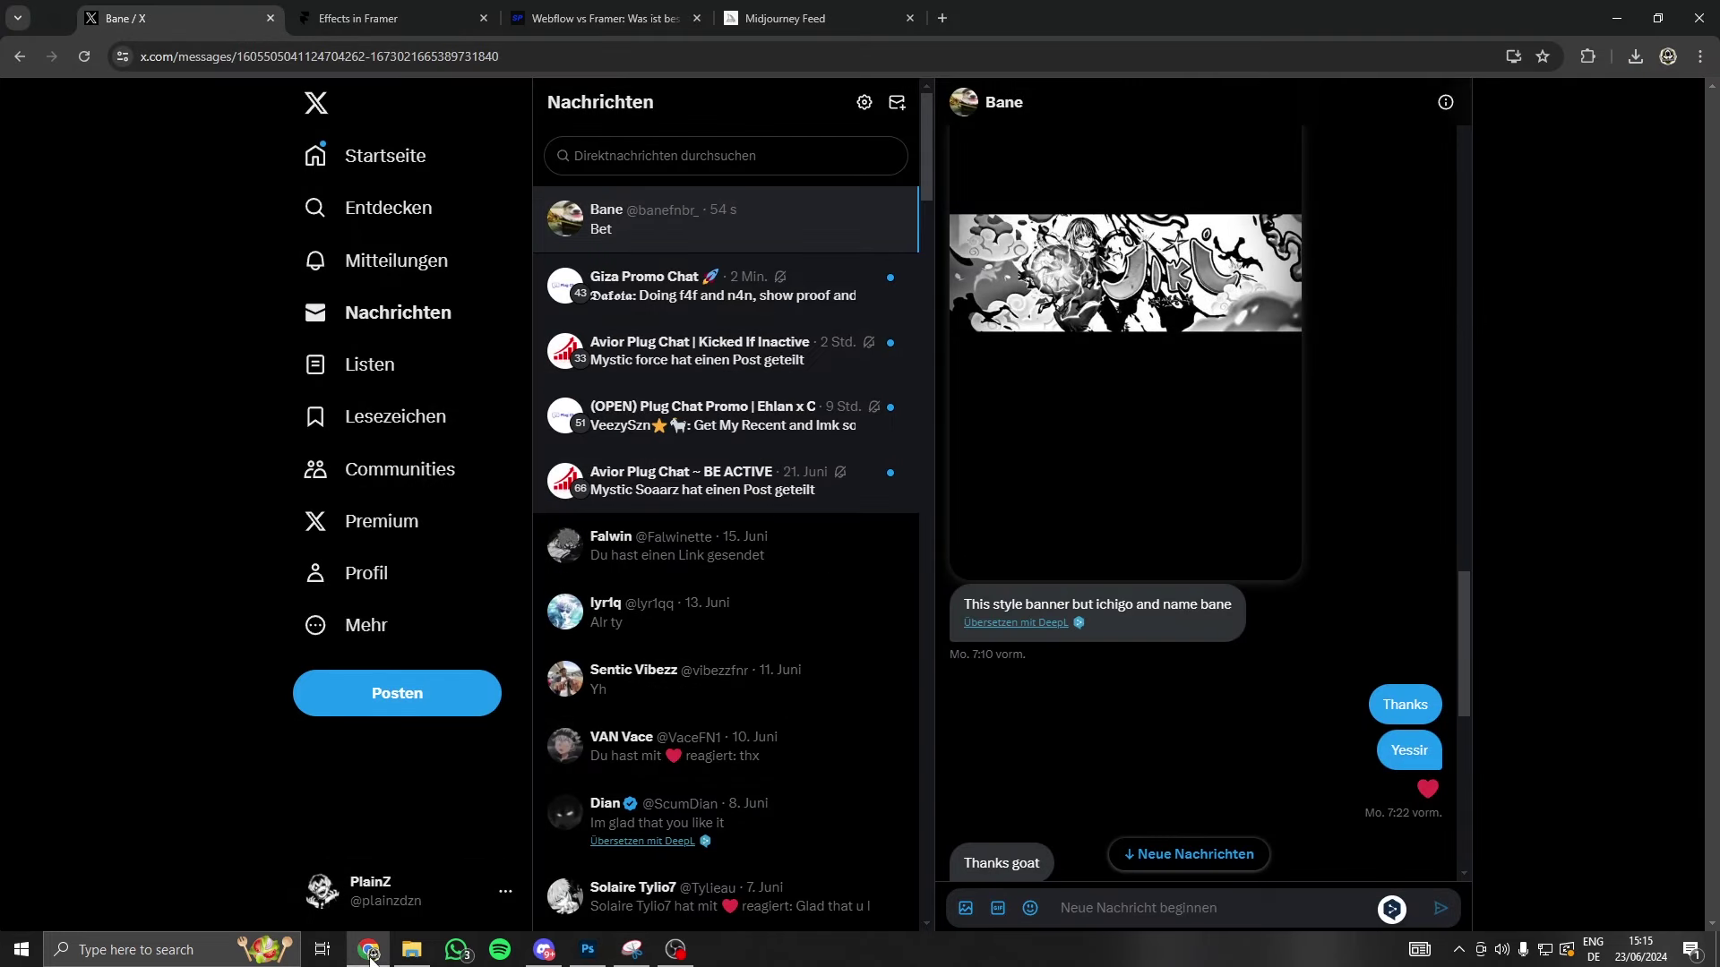
pyautogui.click(370, 951)
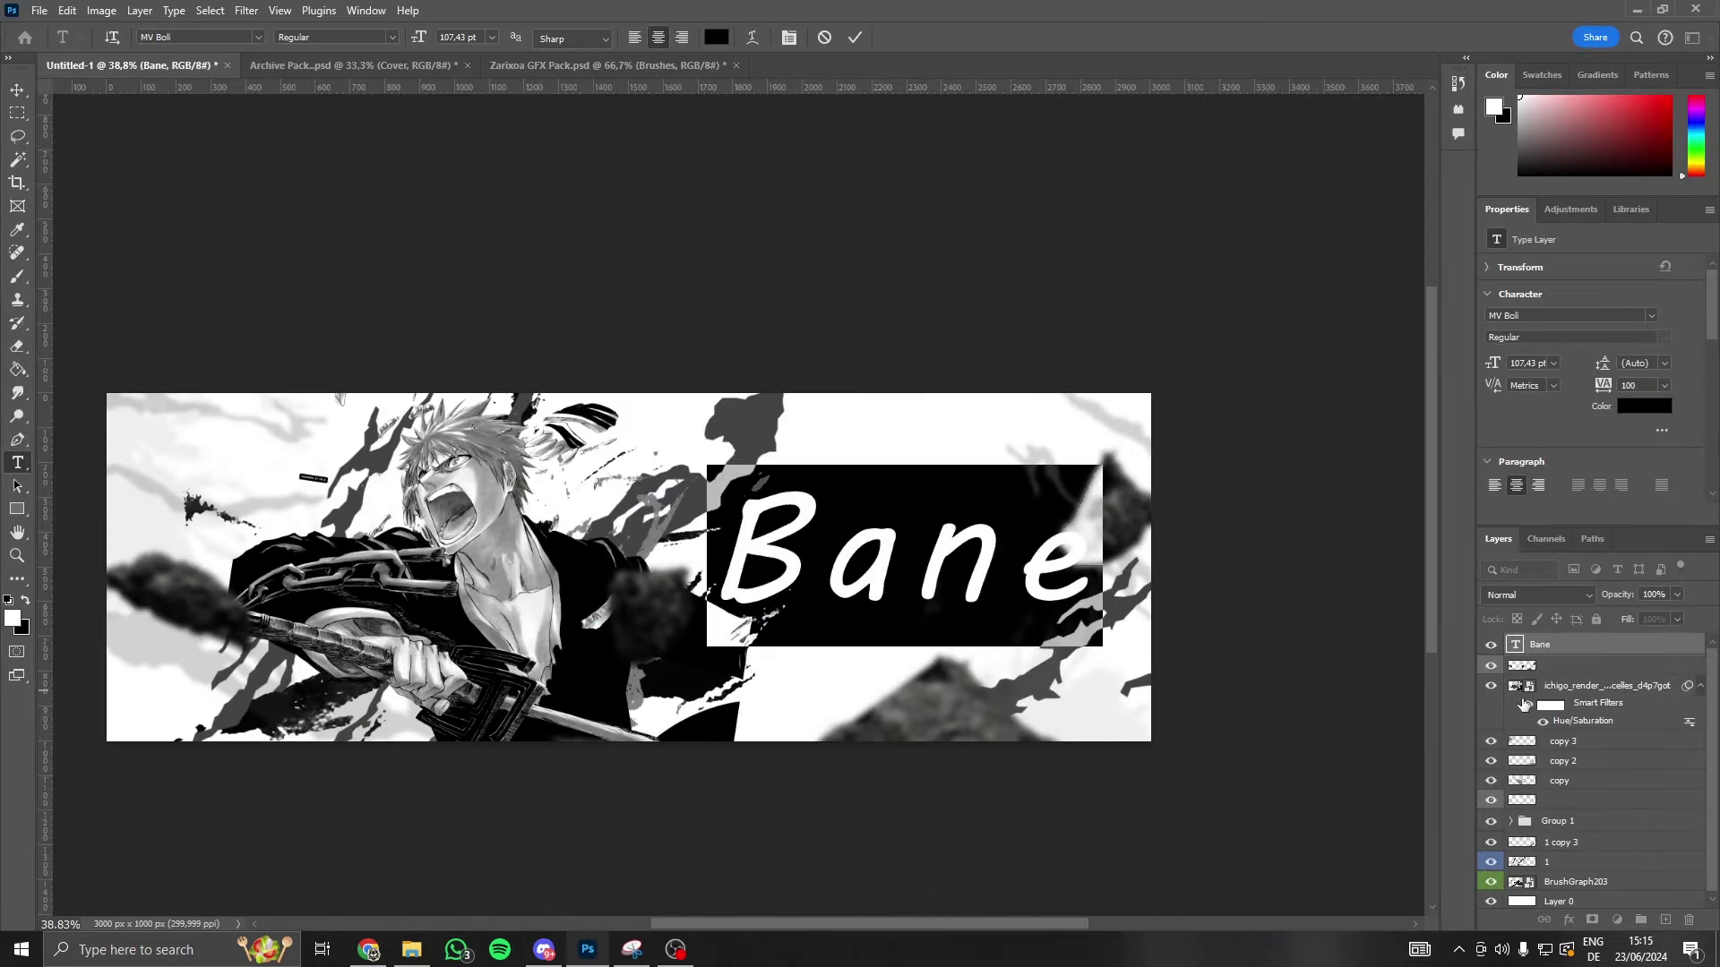
pyautogui.click(1562, 642)
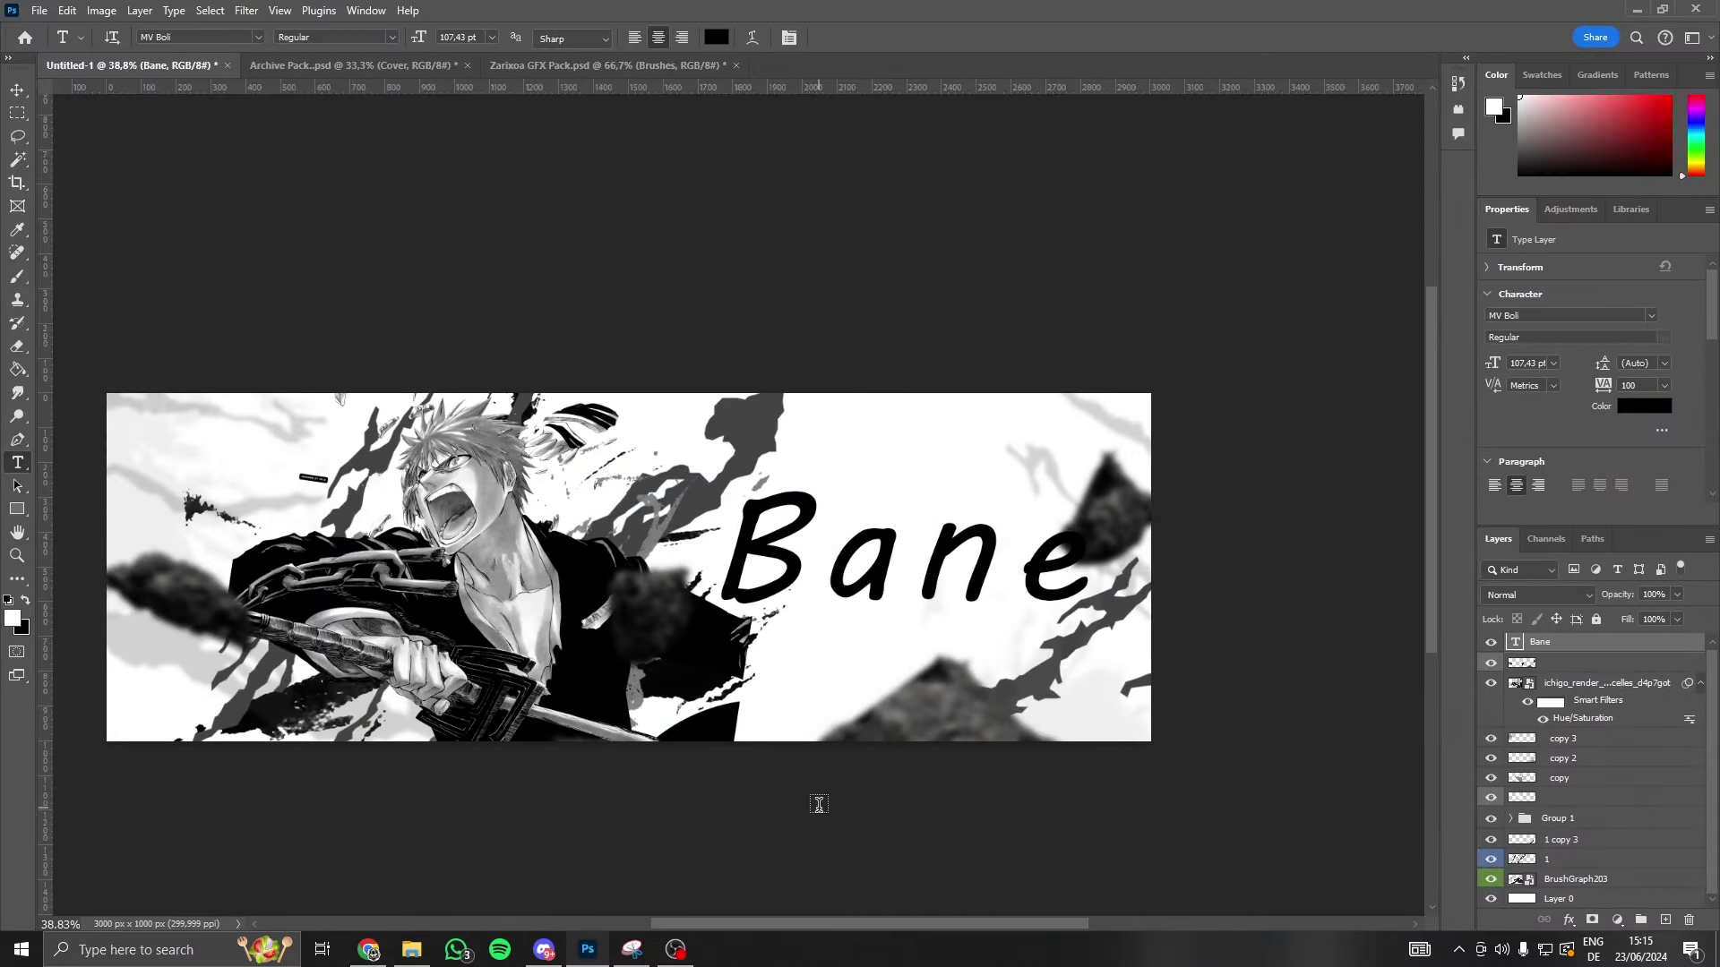
pyautogui.click(369, 951)
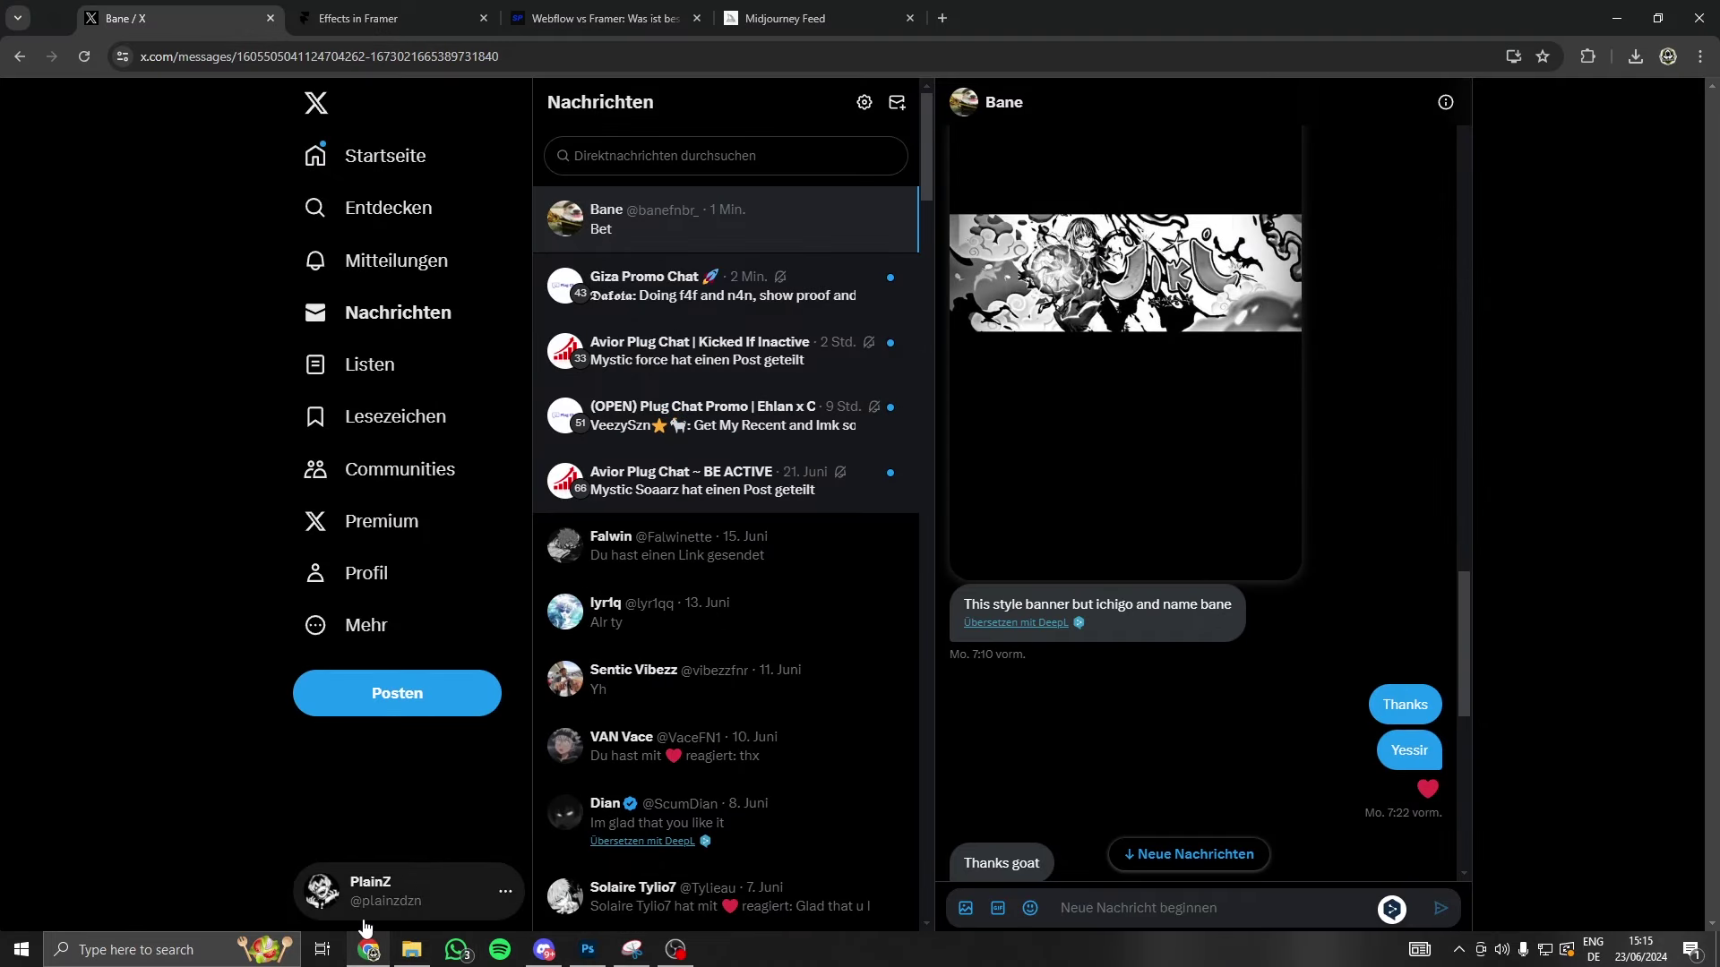
pyautogui.click(369, 952)
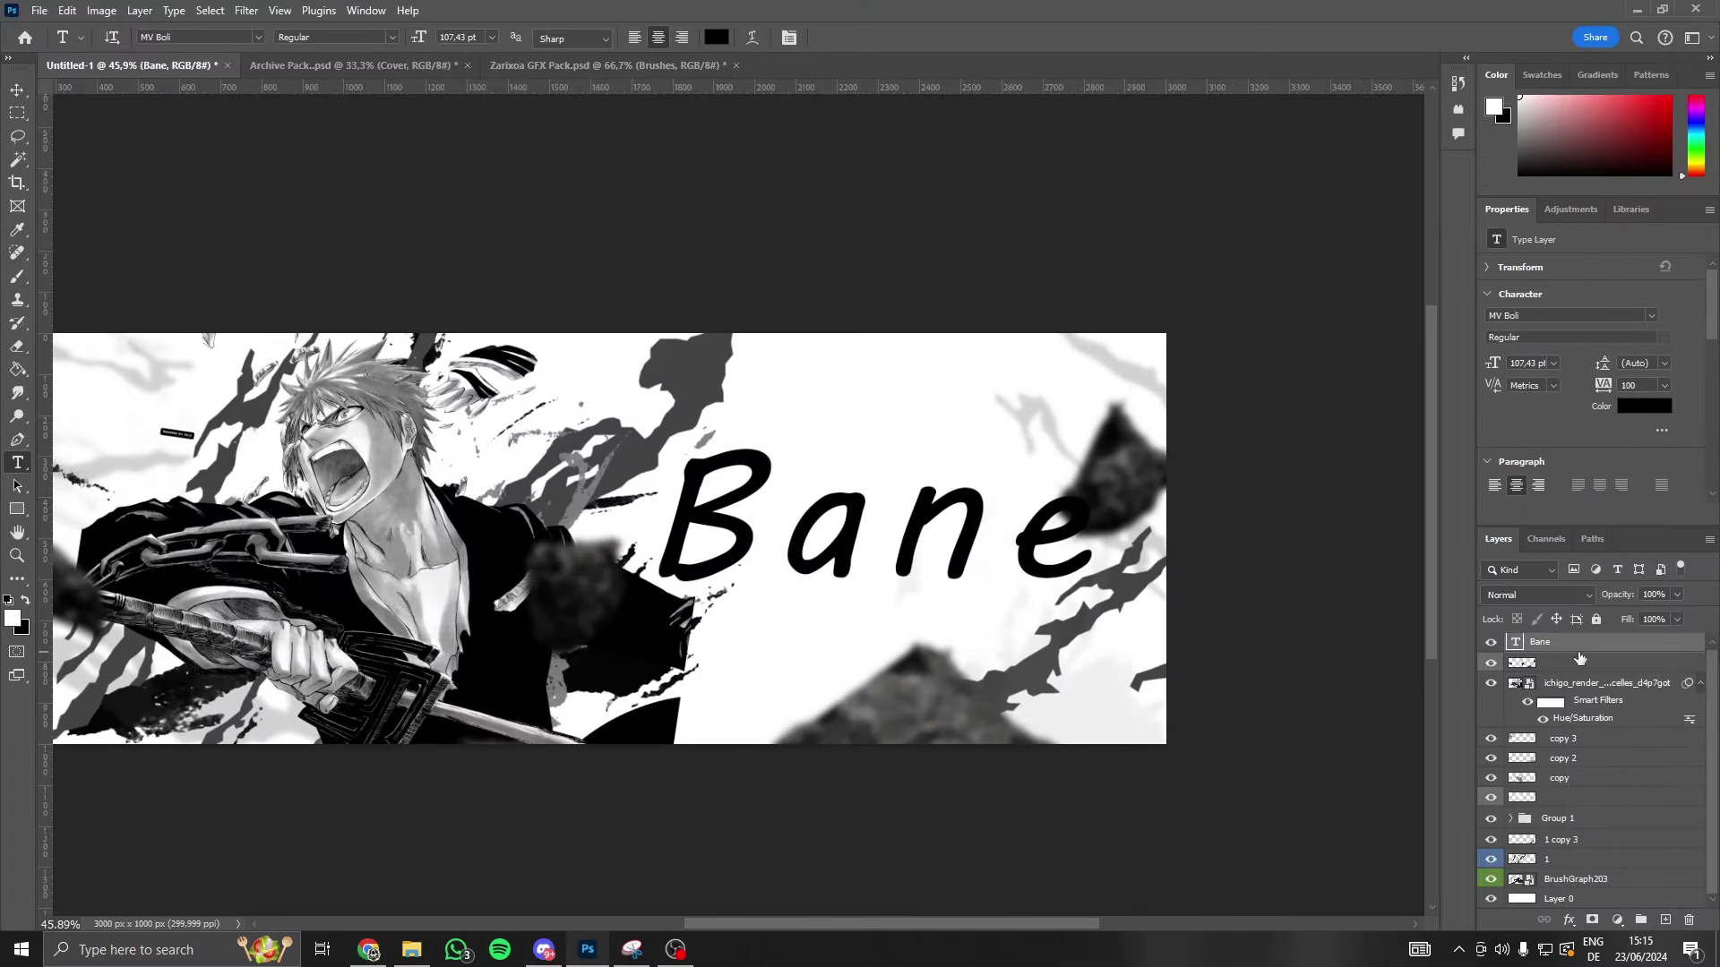
# - Retype the name text as 'BANE' in capitals
pyautogui.doubleClick(1517, 640)
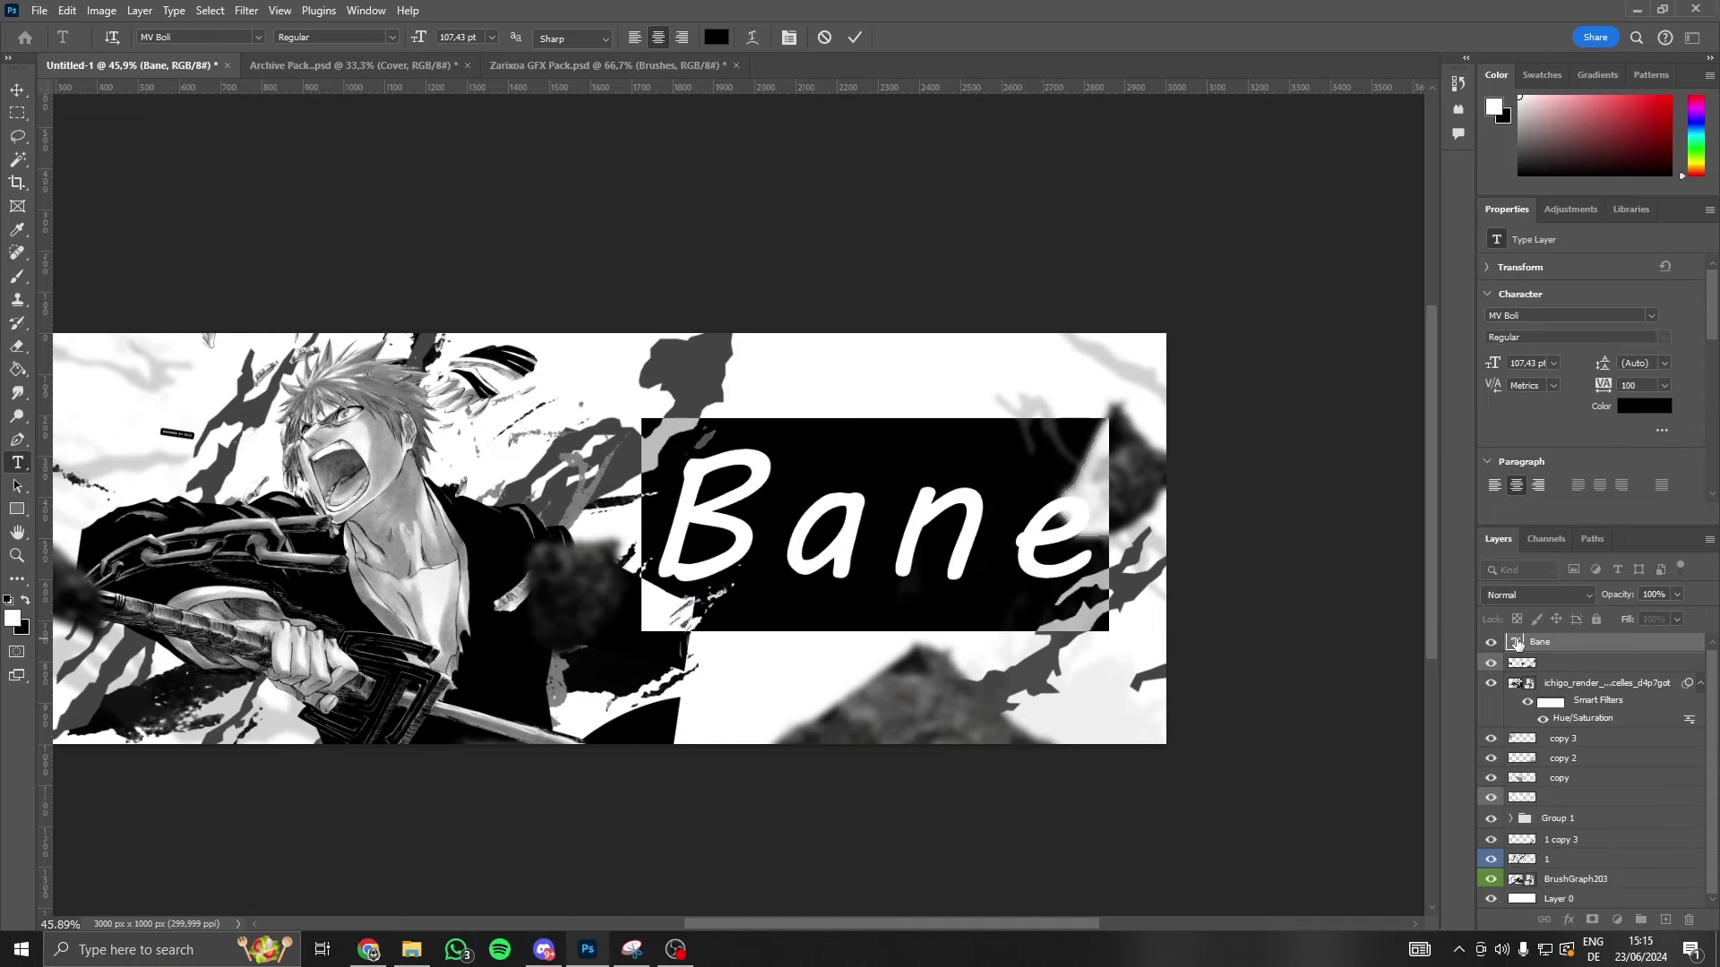
pyautogui.write('BANE')
pyautogui.hotkey('ctrl', 'Return')
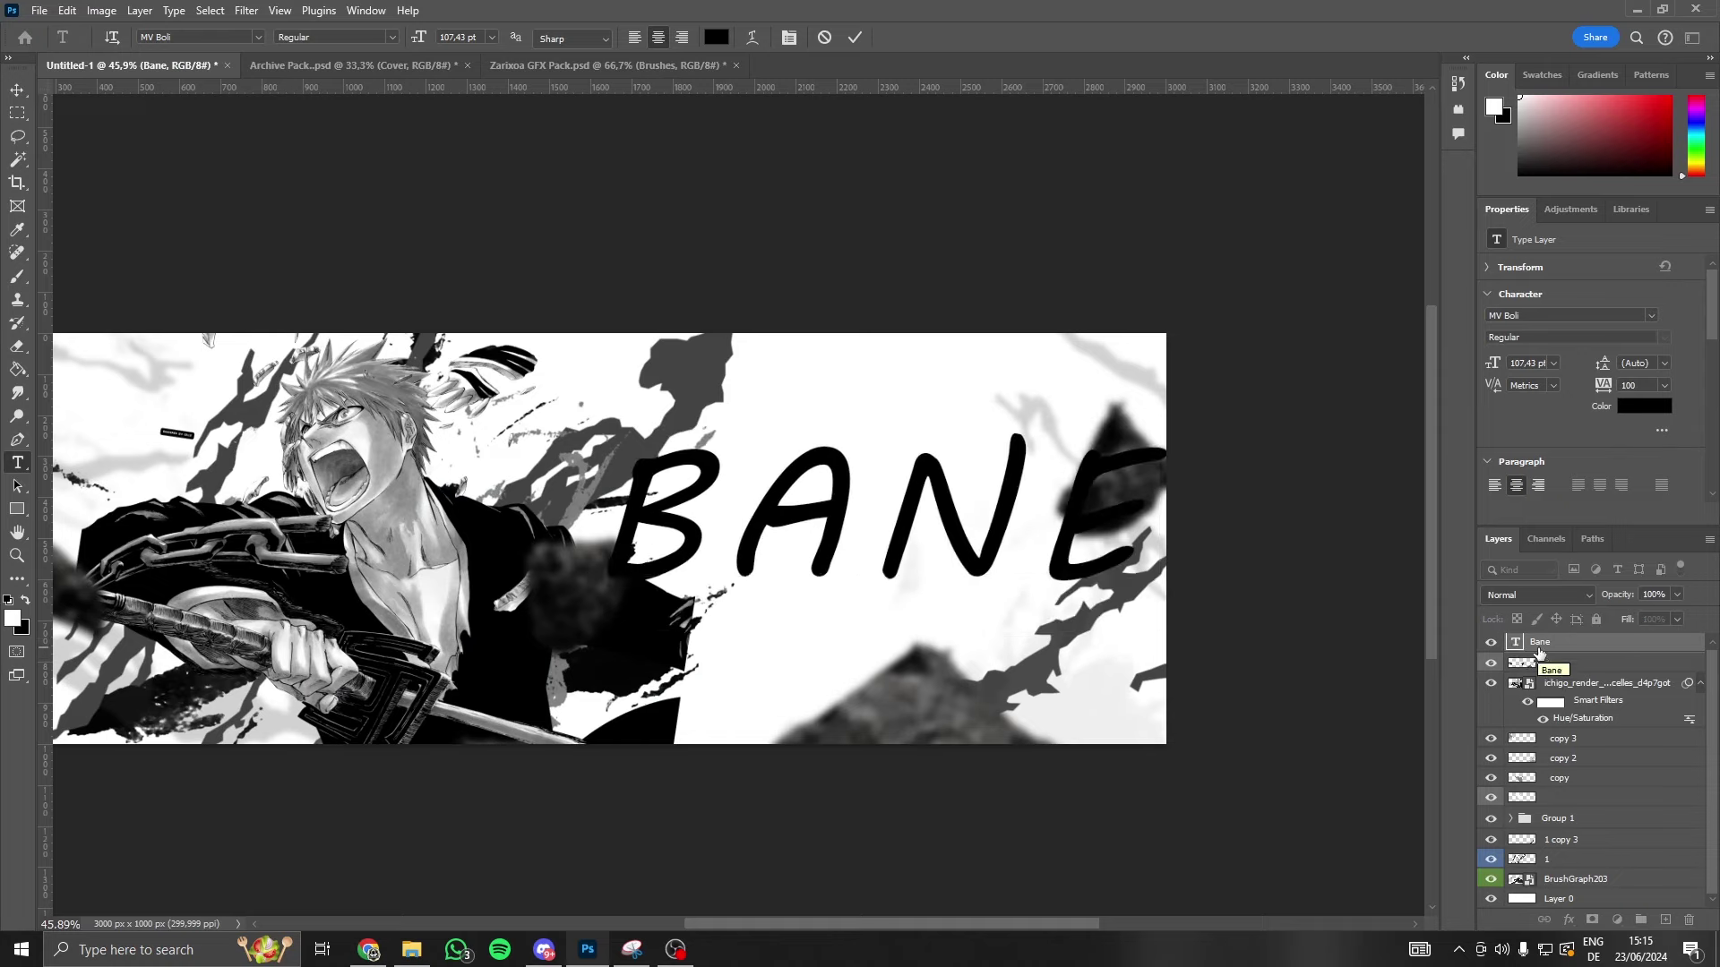
pyautogui.scroll(-3, 1287, 628)
pyautogui.scroll(2, 1286, 628)
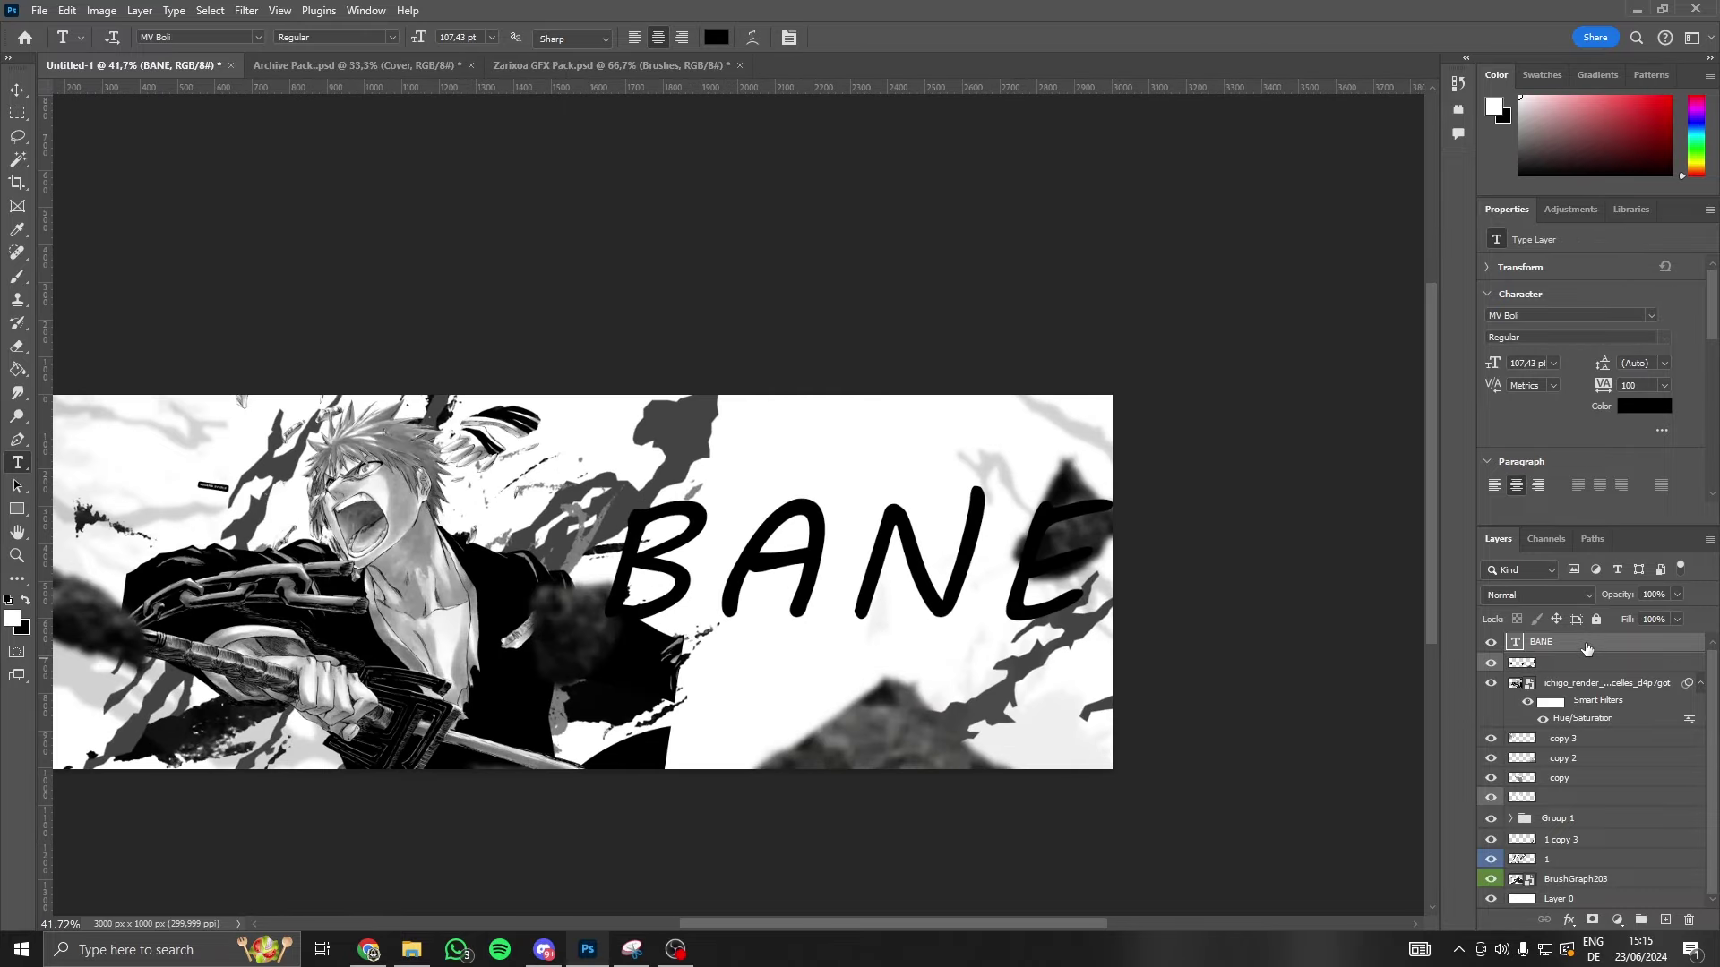
# - Duplicate BANE, rasterize the copy, and slant it by distorting its corners
pyautogui.hotkey('ctrl', 'j')
pyautogui.rightClick(1564, 646)
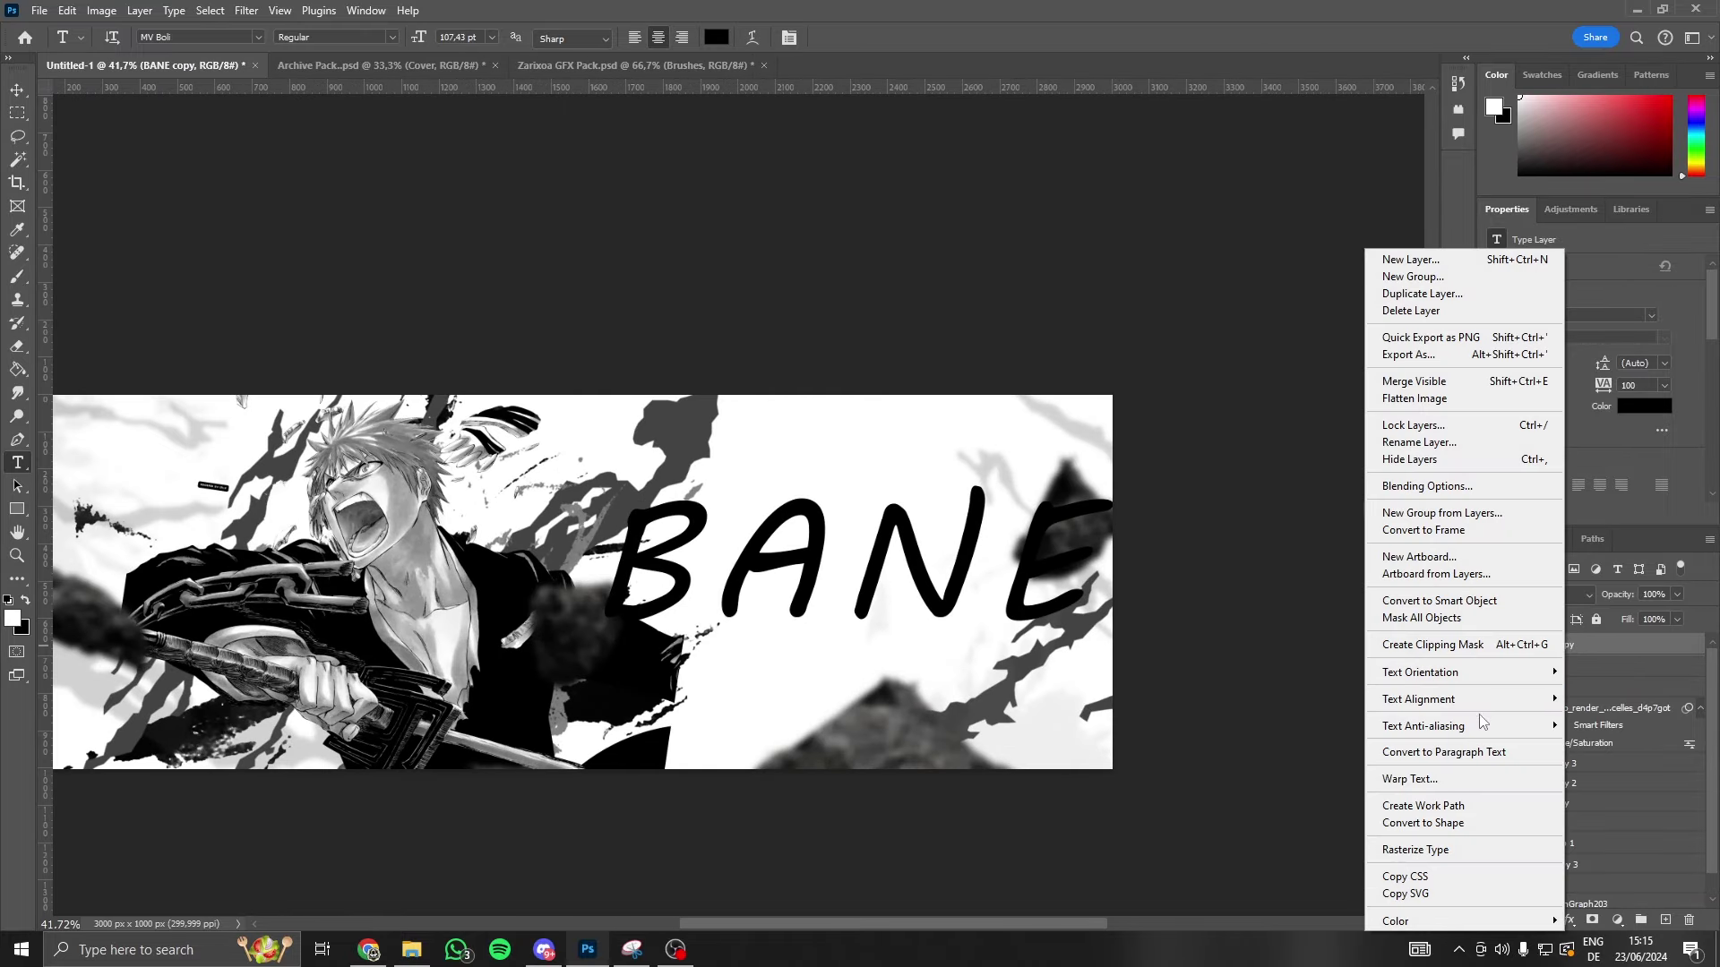
pyautogui.click(1449, 850)
pyautogui.hotkey('ctrl', 't')
pyautogui.moveTo(912, 545); pyautogui.dragTo(804, 553)
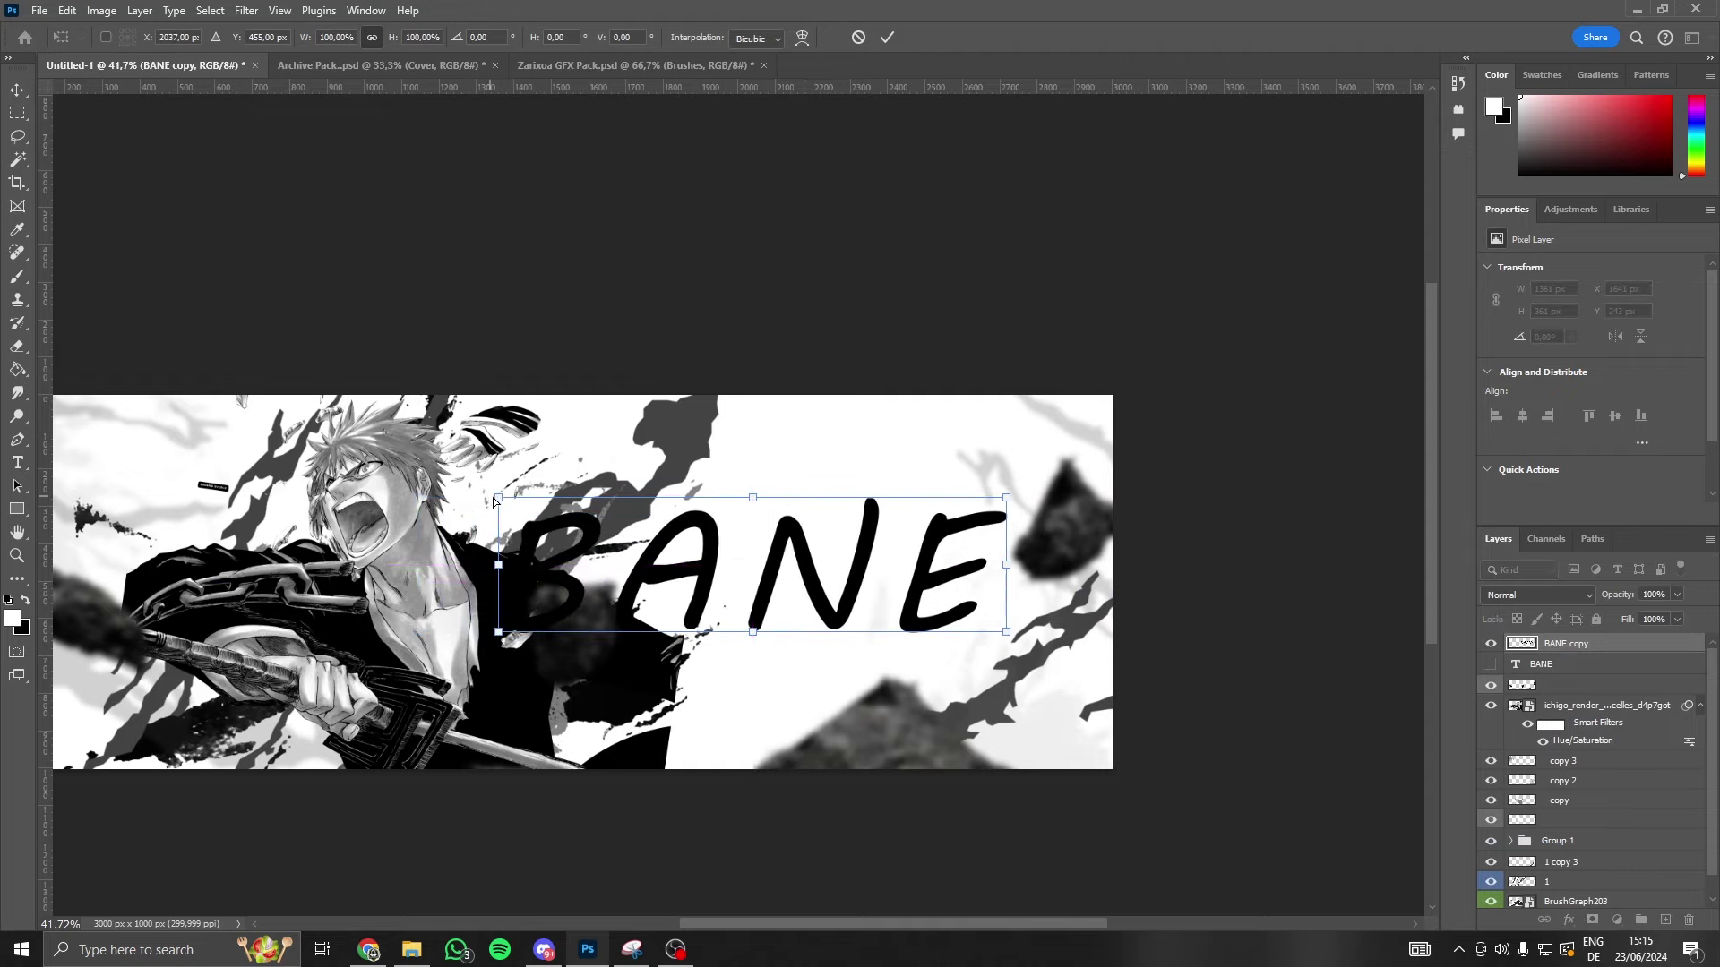
pyautogui.moveTo(498, 497); pyautogui.dragTo(537, 540)
pyautogui.moveTo(1006, 497); pyautogui.dragTo(940, 521)
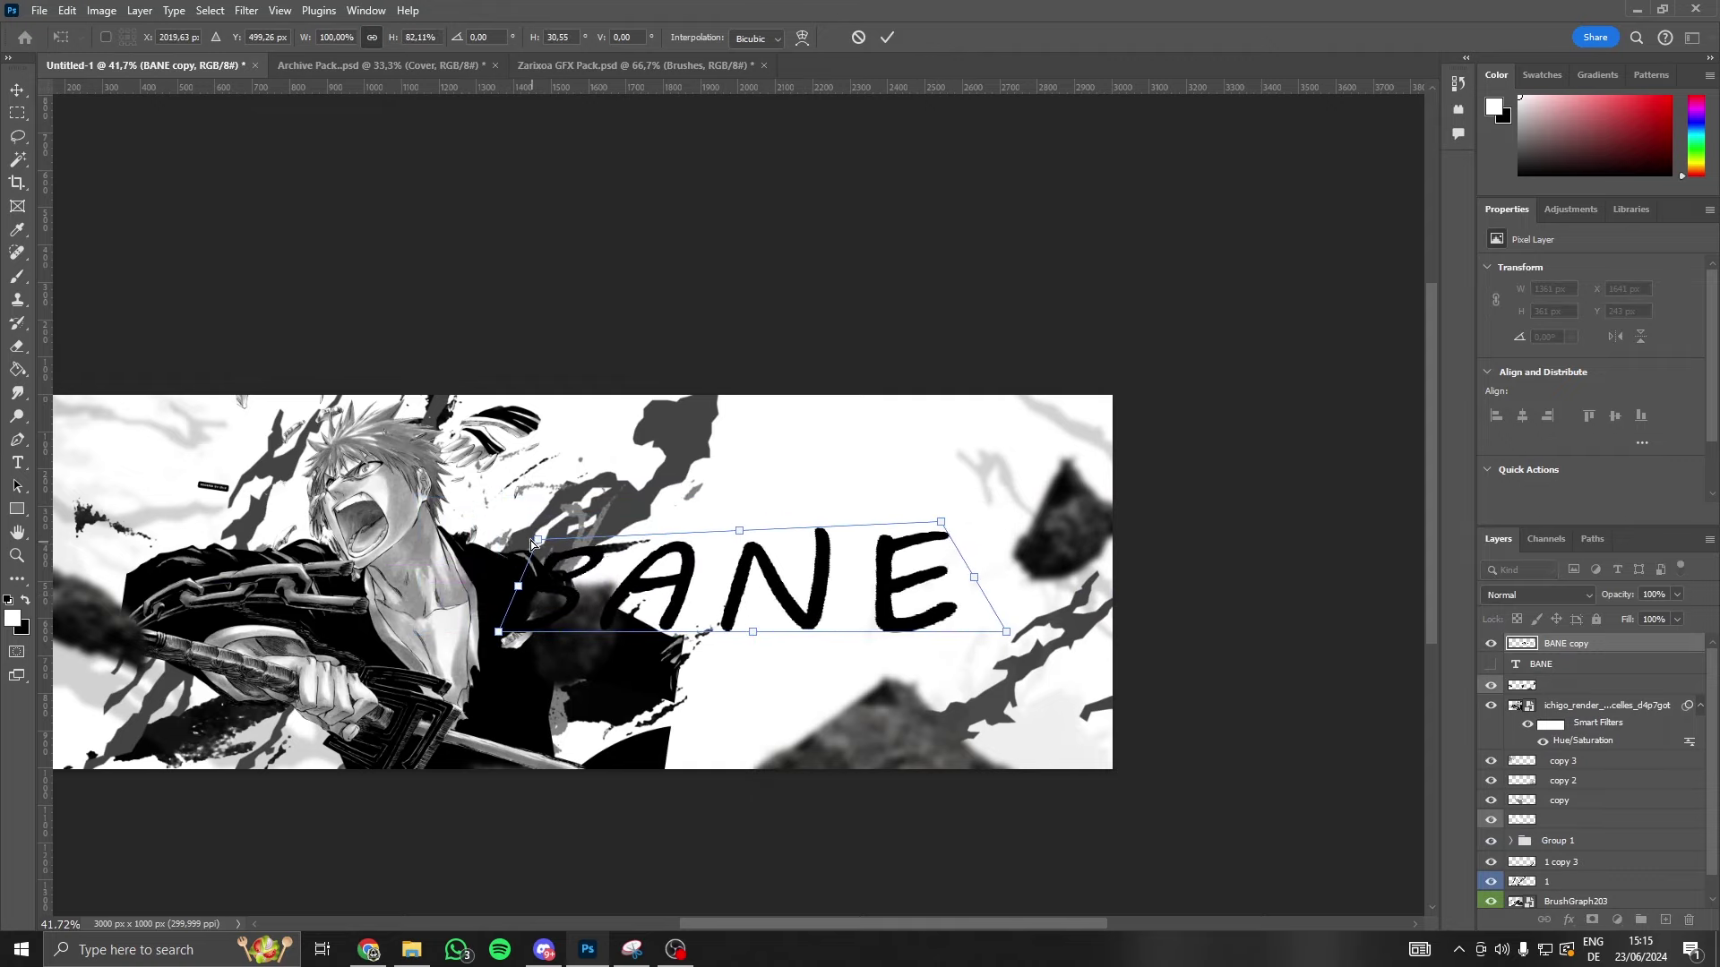
pyautogui.moveTo(533, 542); pyautogui.dragTo(530, 534)
pyautogui.click(879, 39)
# - Try an Arch warp on the BANE copy, bent slightly downward
pyautogui.hotkey('ctrl', 't')
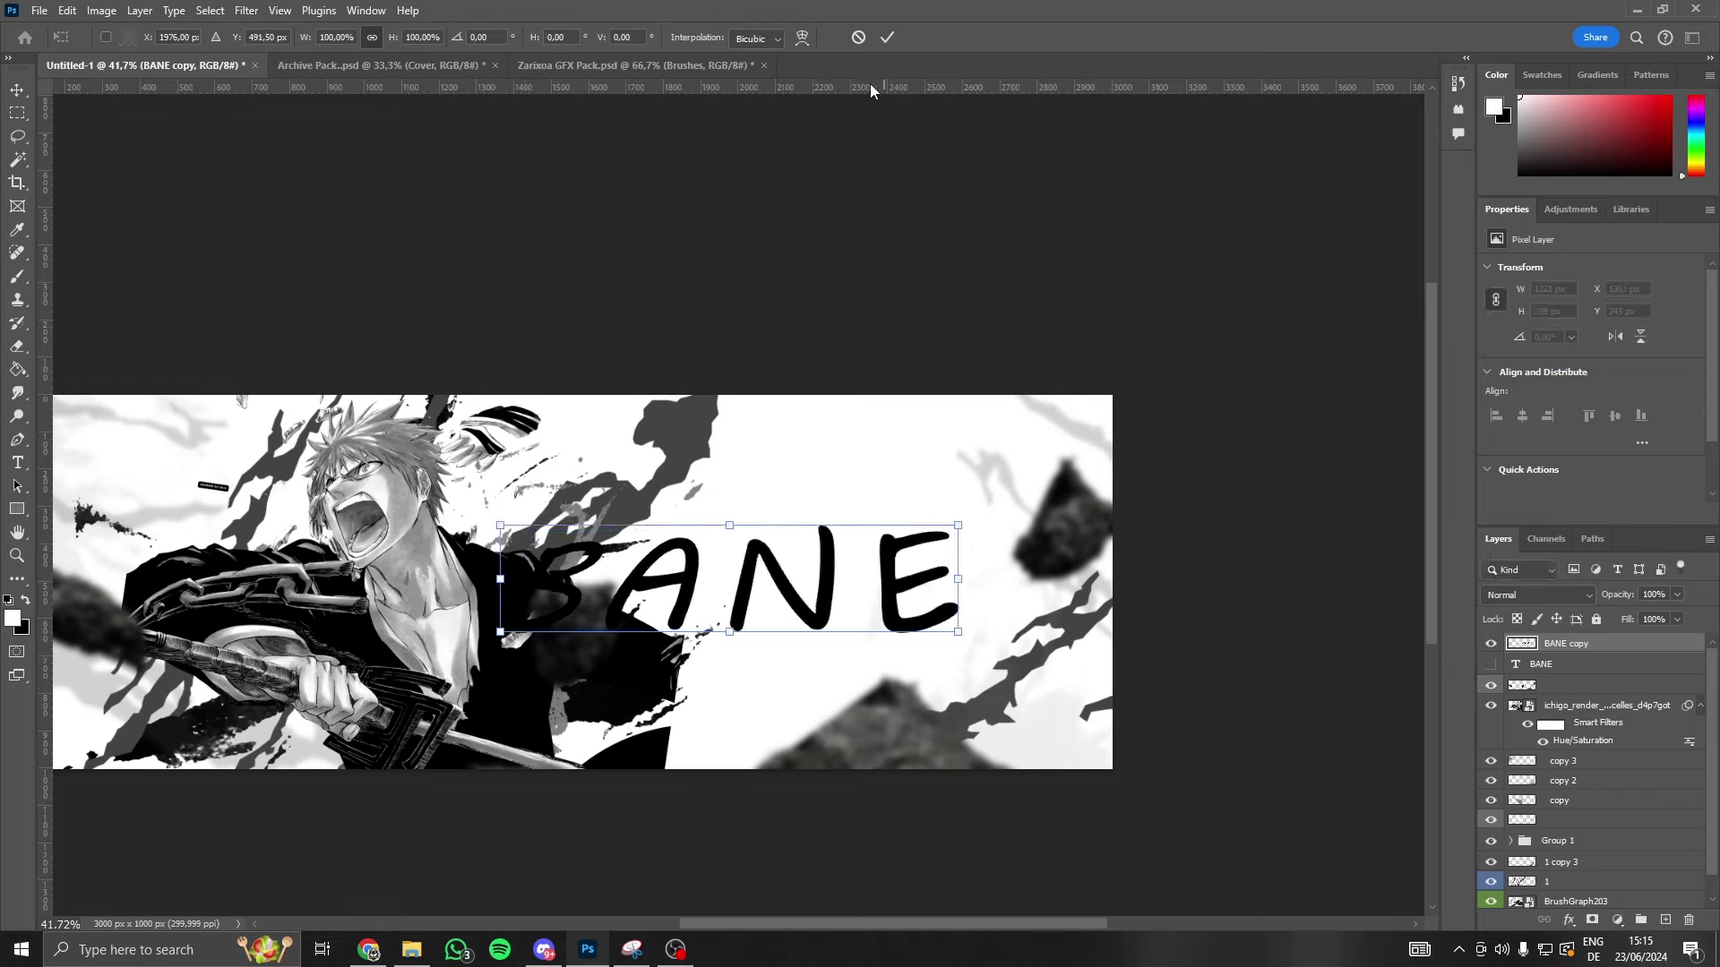
pyautogui.click(802, 36)
pyautogui.click(426, 35)
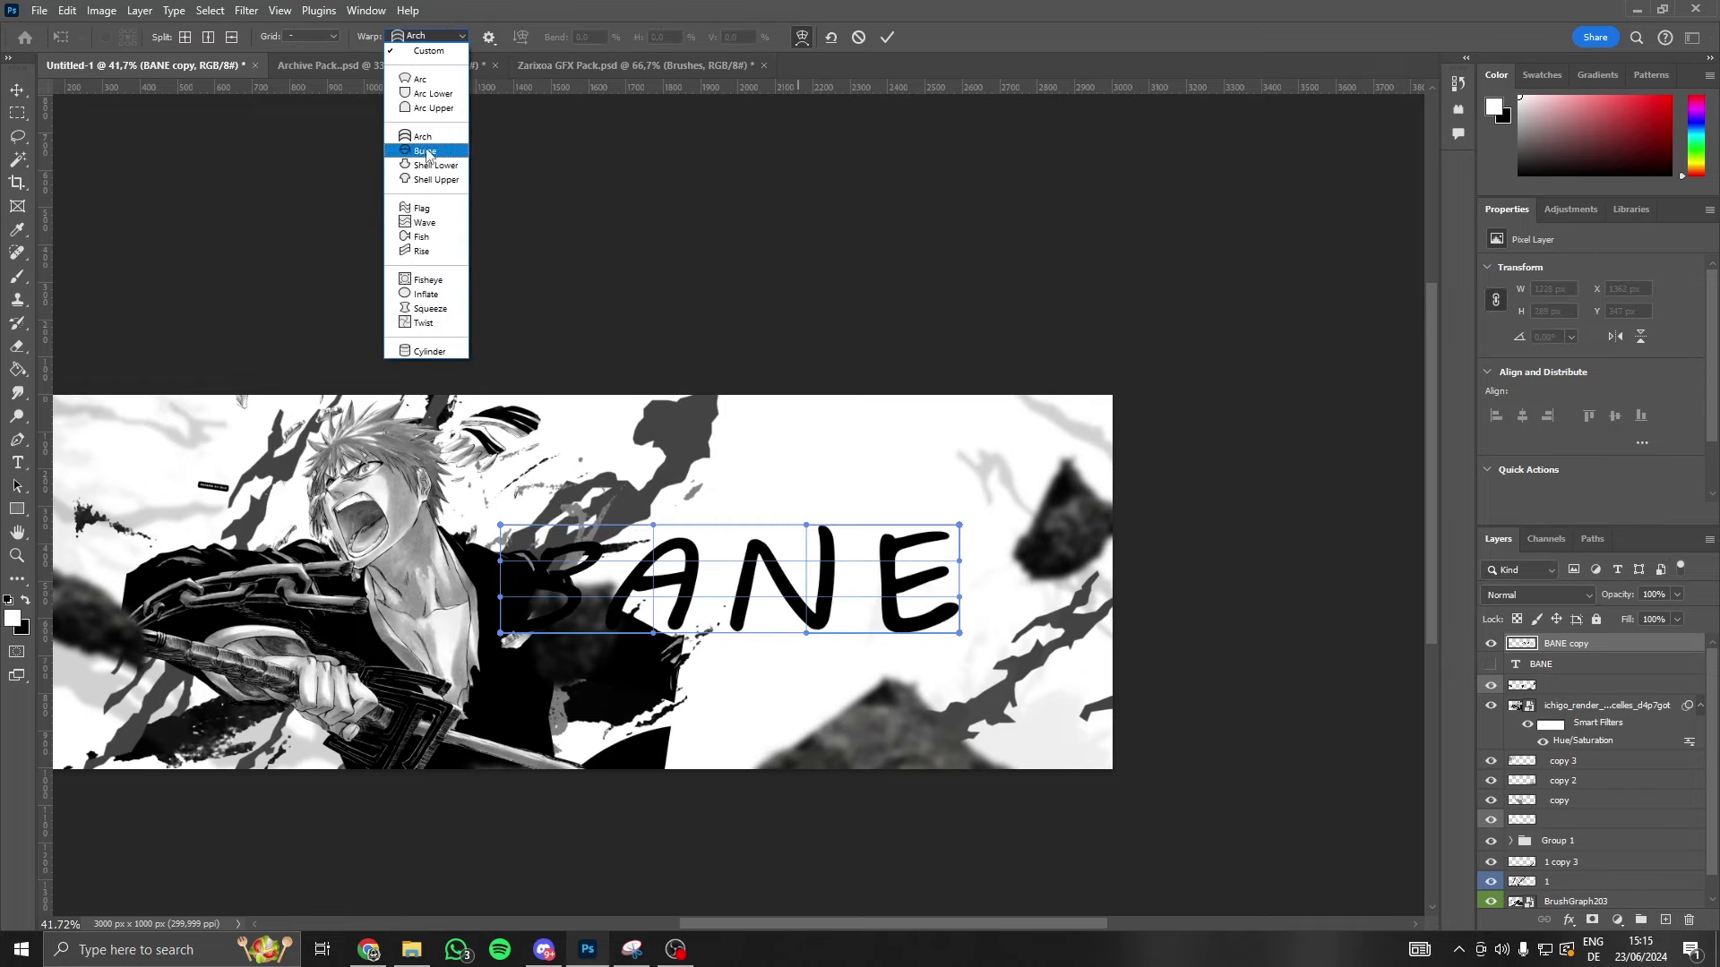
pyautogui.click(423, 138)
pyautogui.moveTo(732, 422); pyautogui.dragTo(734, 561)
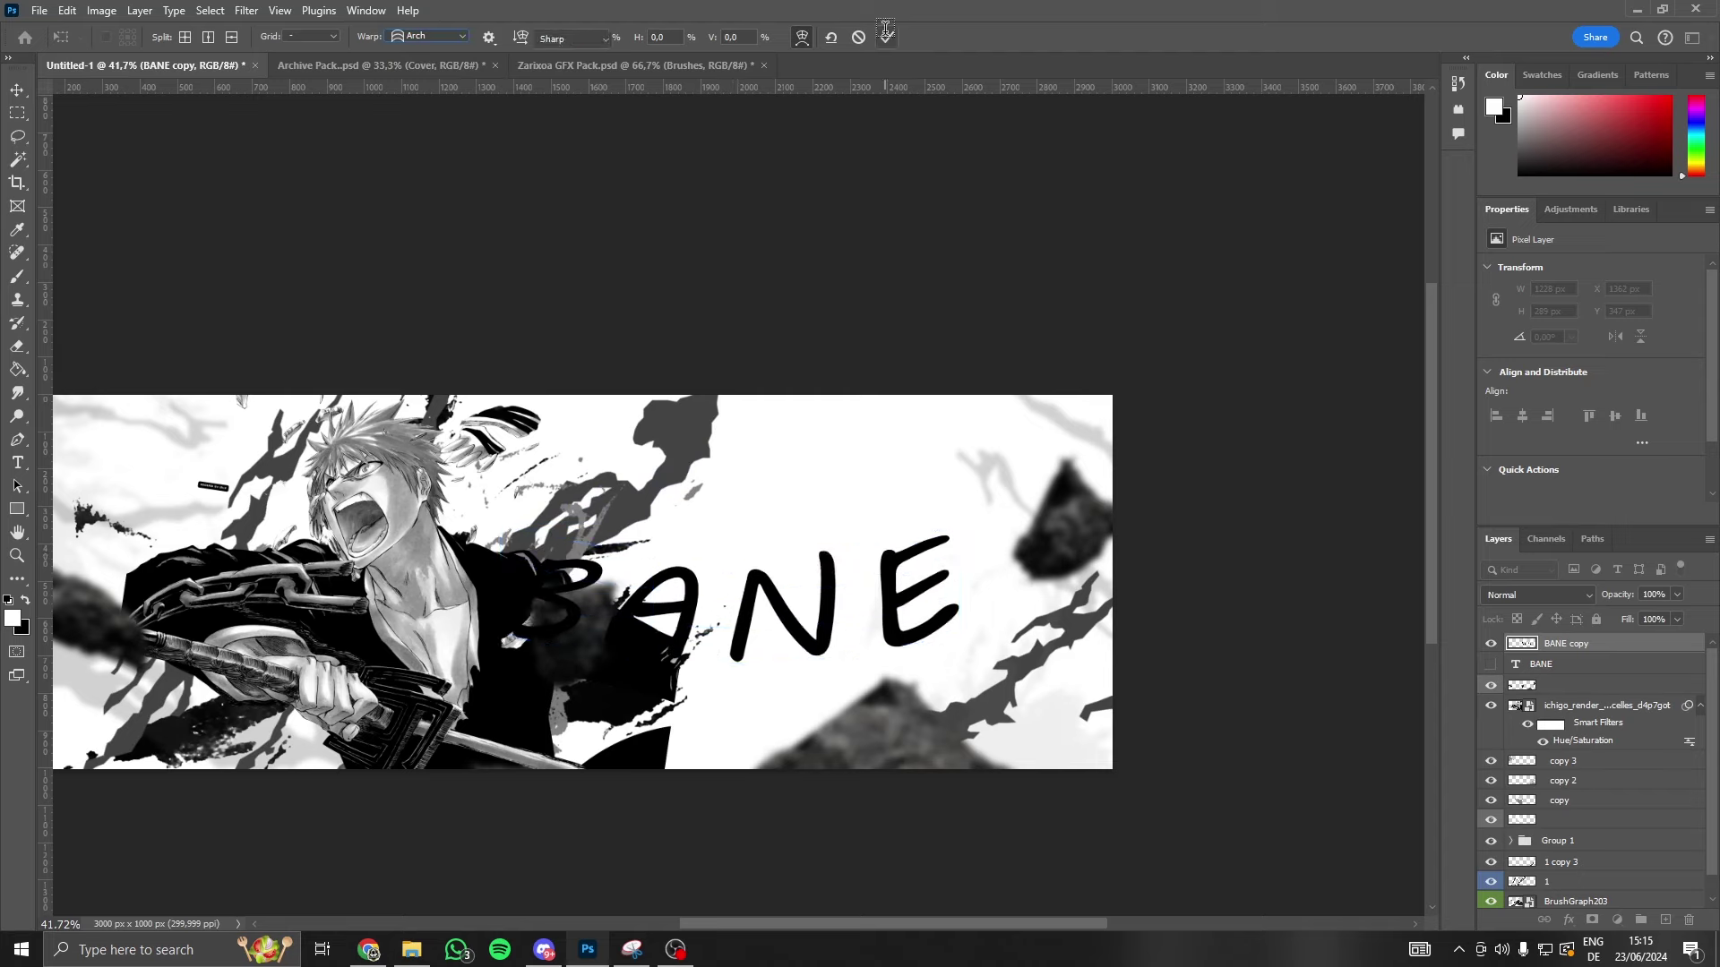
pyautogui.click(801, 37)
# - Warp the BANE copy with Shell Lower at about 32 bend
pyautogui.click(801, 37)
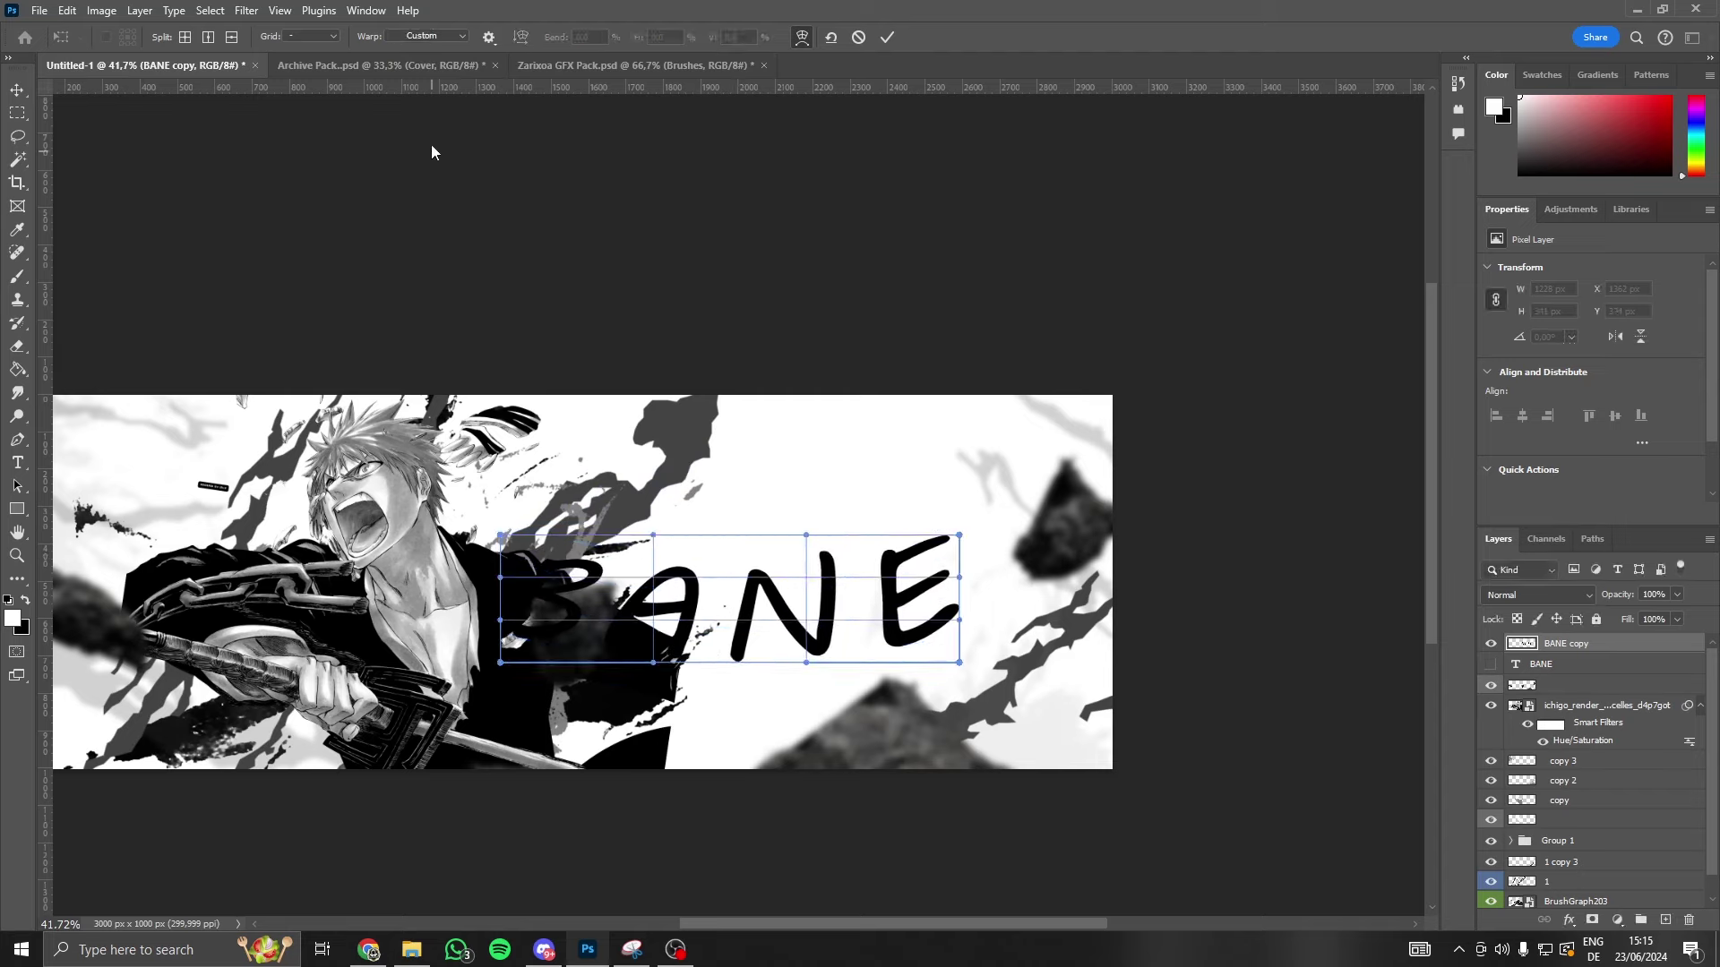
pyautogui.click(425, 35)
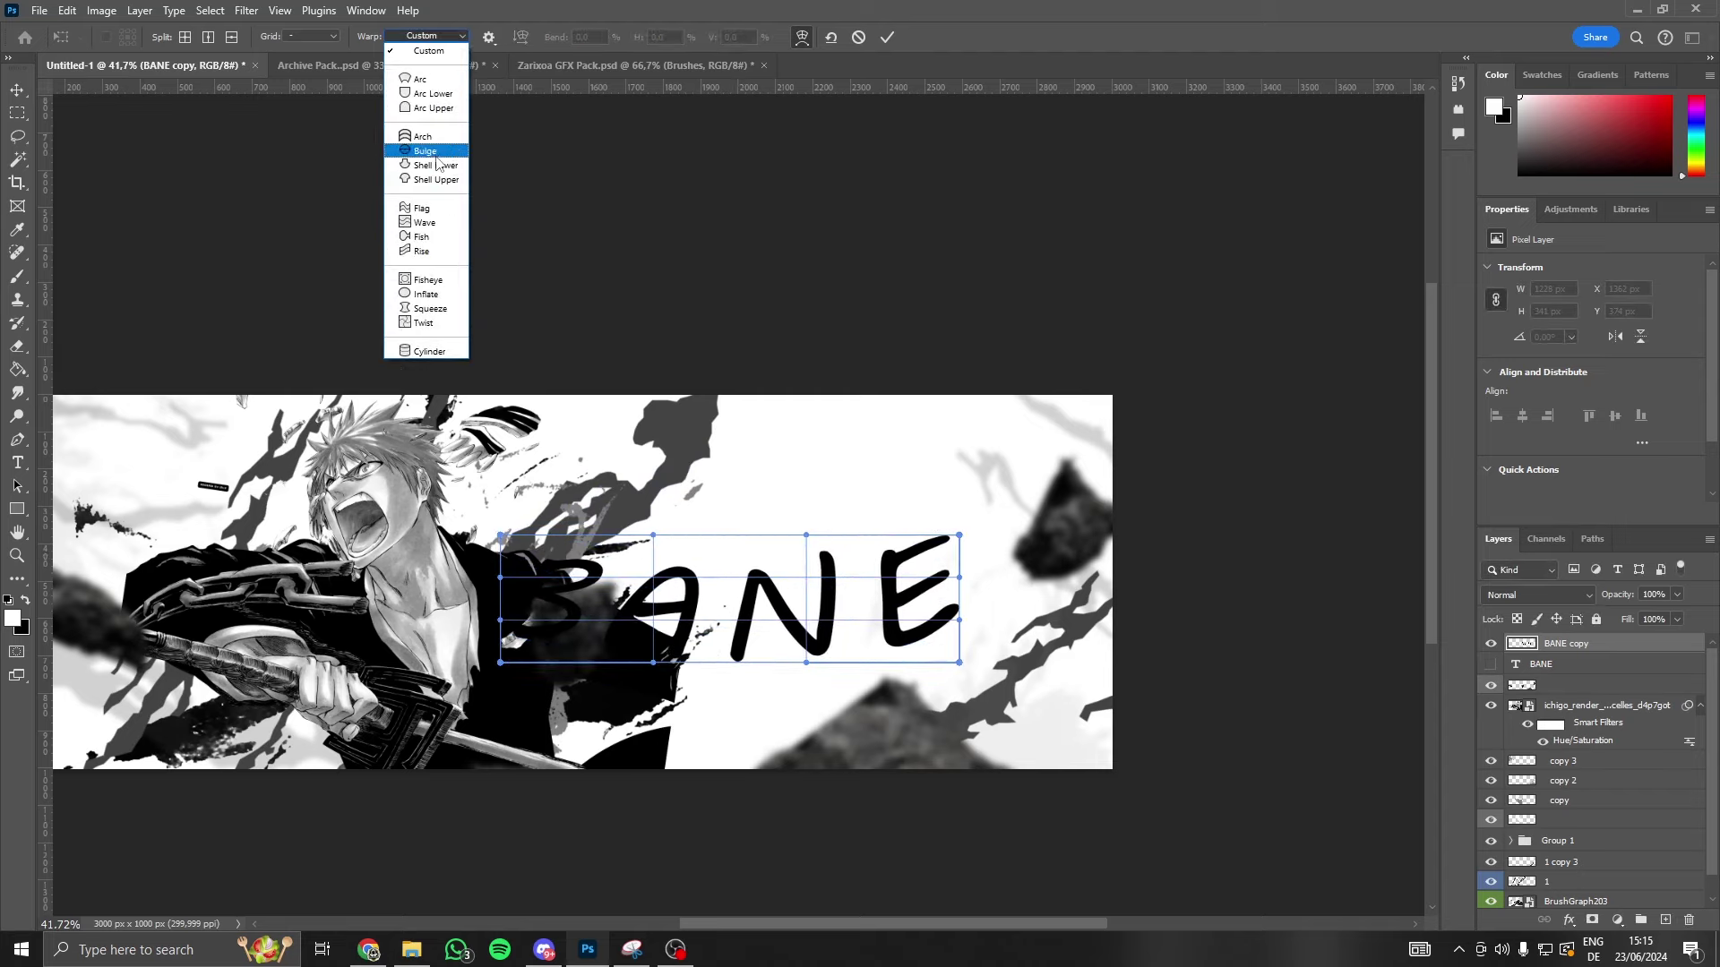
pyautogui.click(436, 179)
pyautogui.click(428, 38)
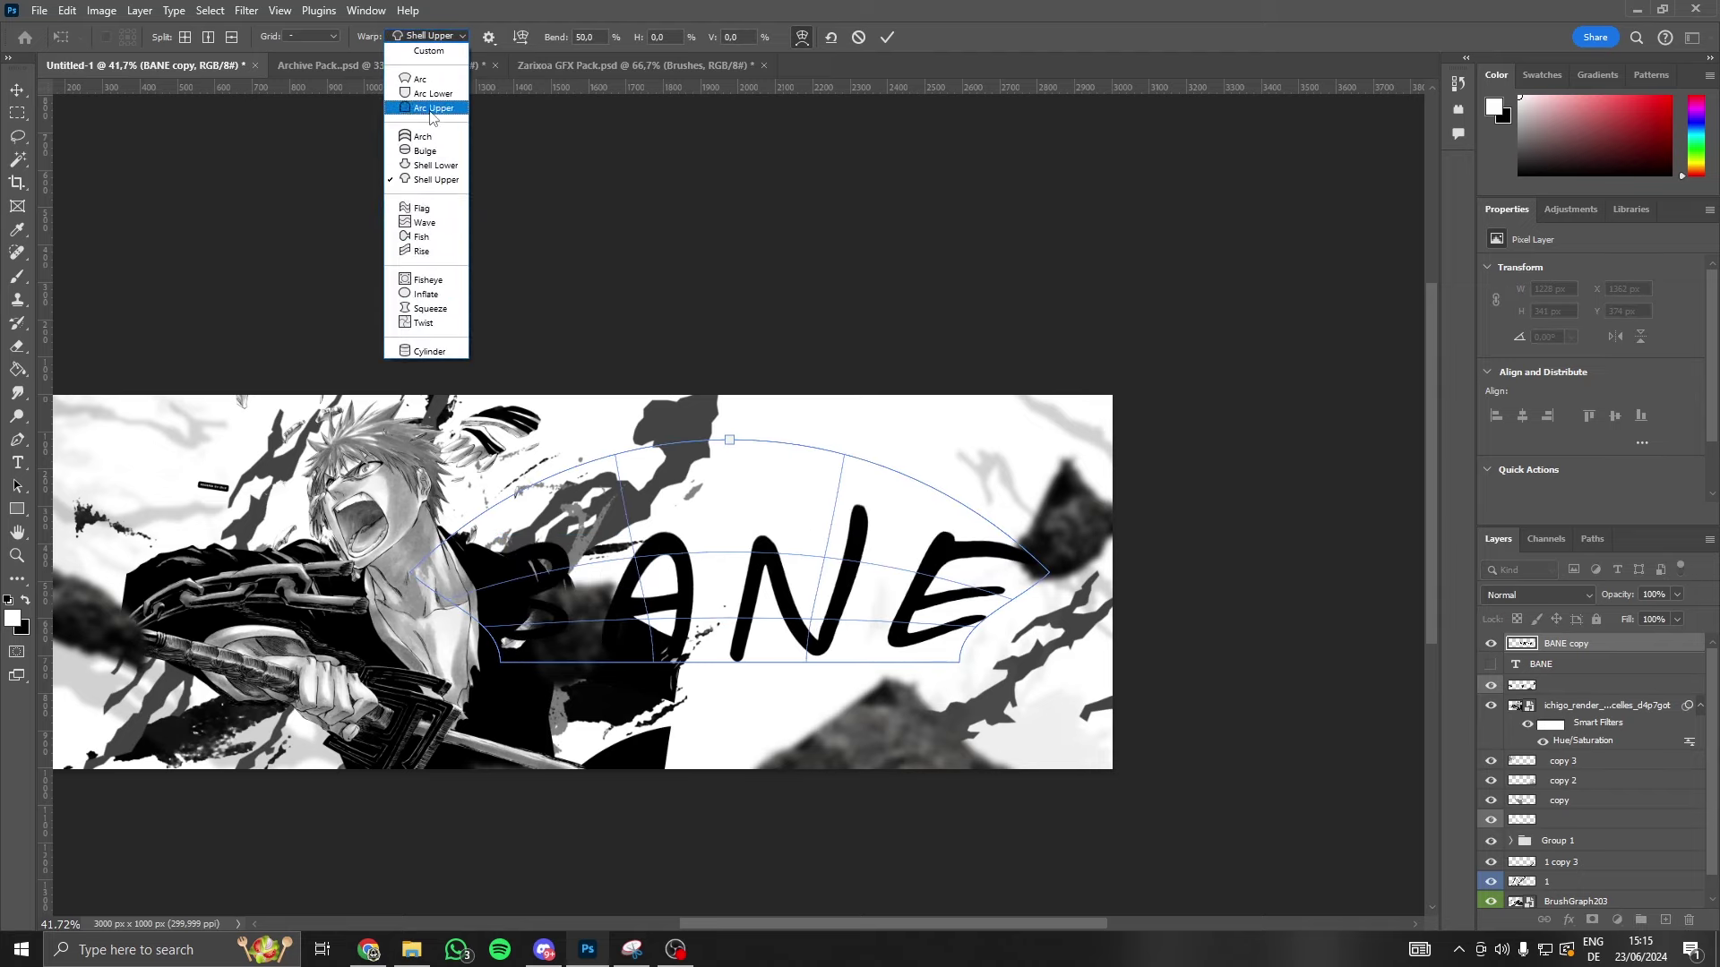
pyautogui.click(436, 165)
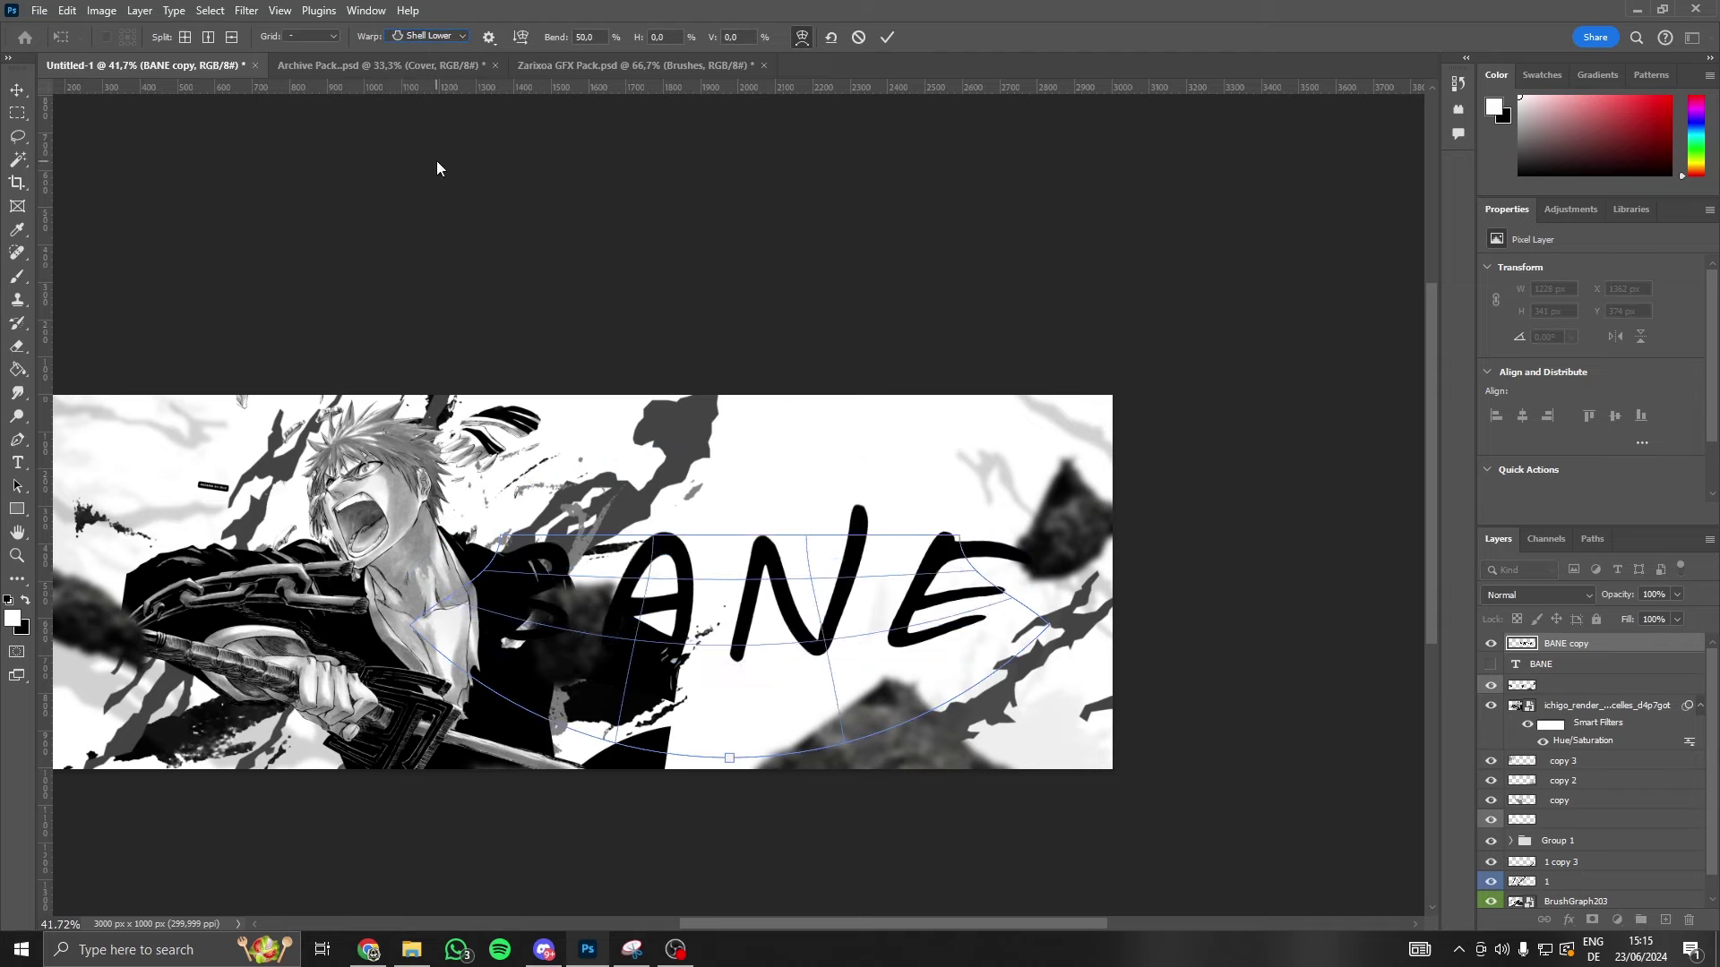
pyautogui.moveTo(725, 759); pyautogui.dragTo(753, 728)
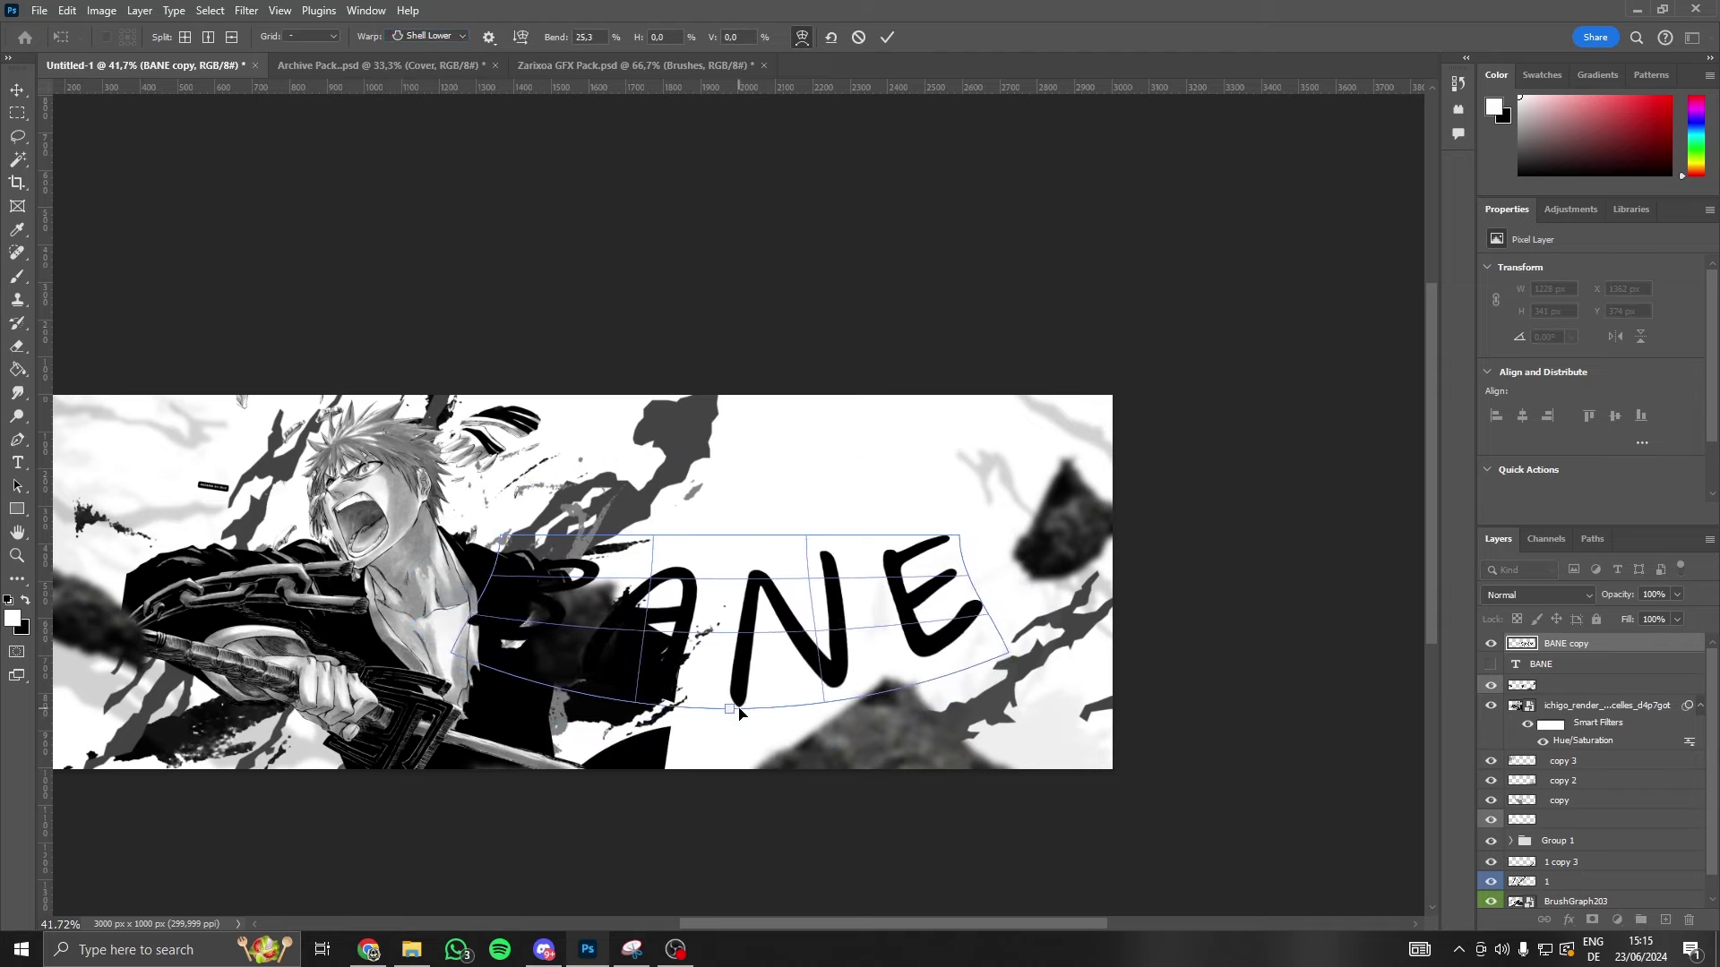
pyautogui.click(888, 38)
pyautogui.rightClick(1578, 645)
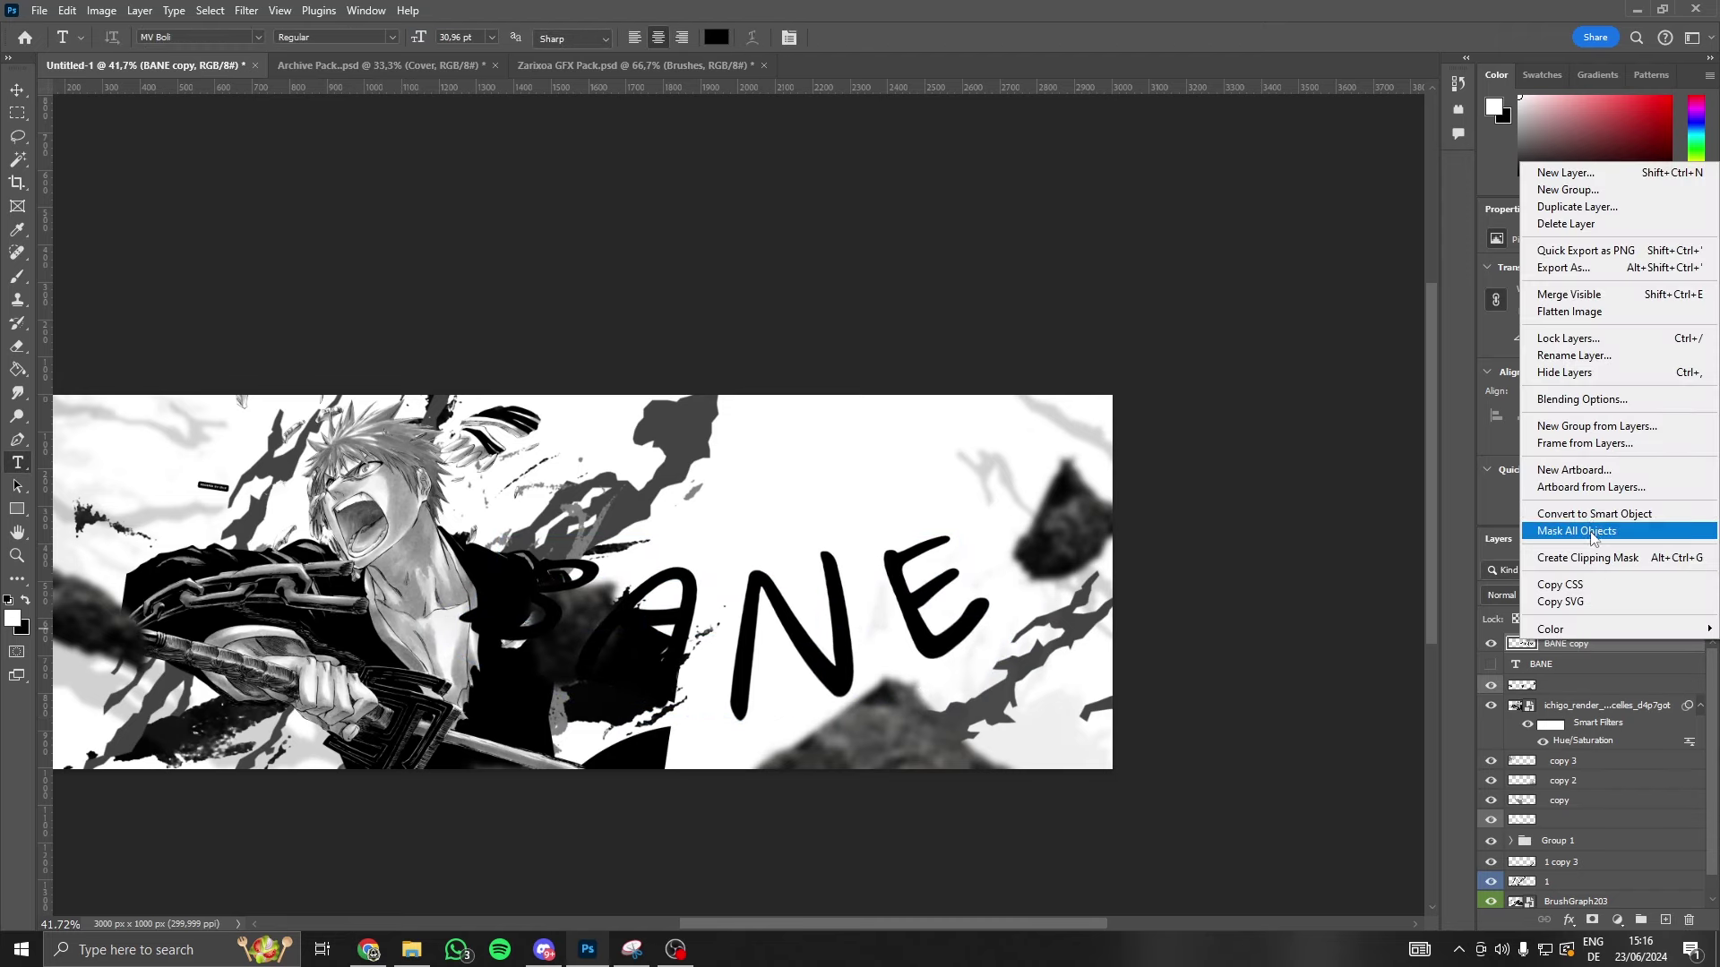
# - In the BANE copy's layer style, try Color Overlay and Satin, then add a Stroke
pyautogui.click(1582, 400)
pyautogui.click(1038, 678)
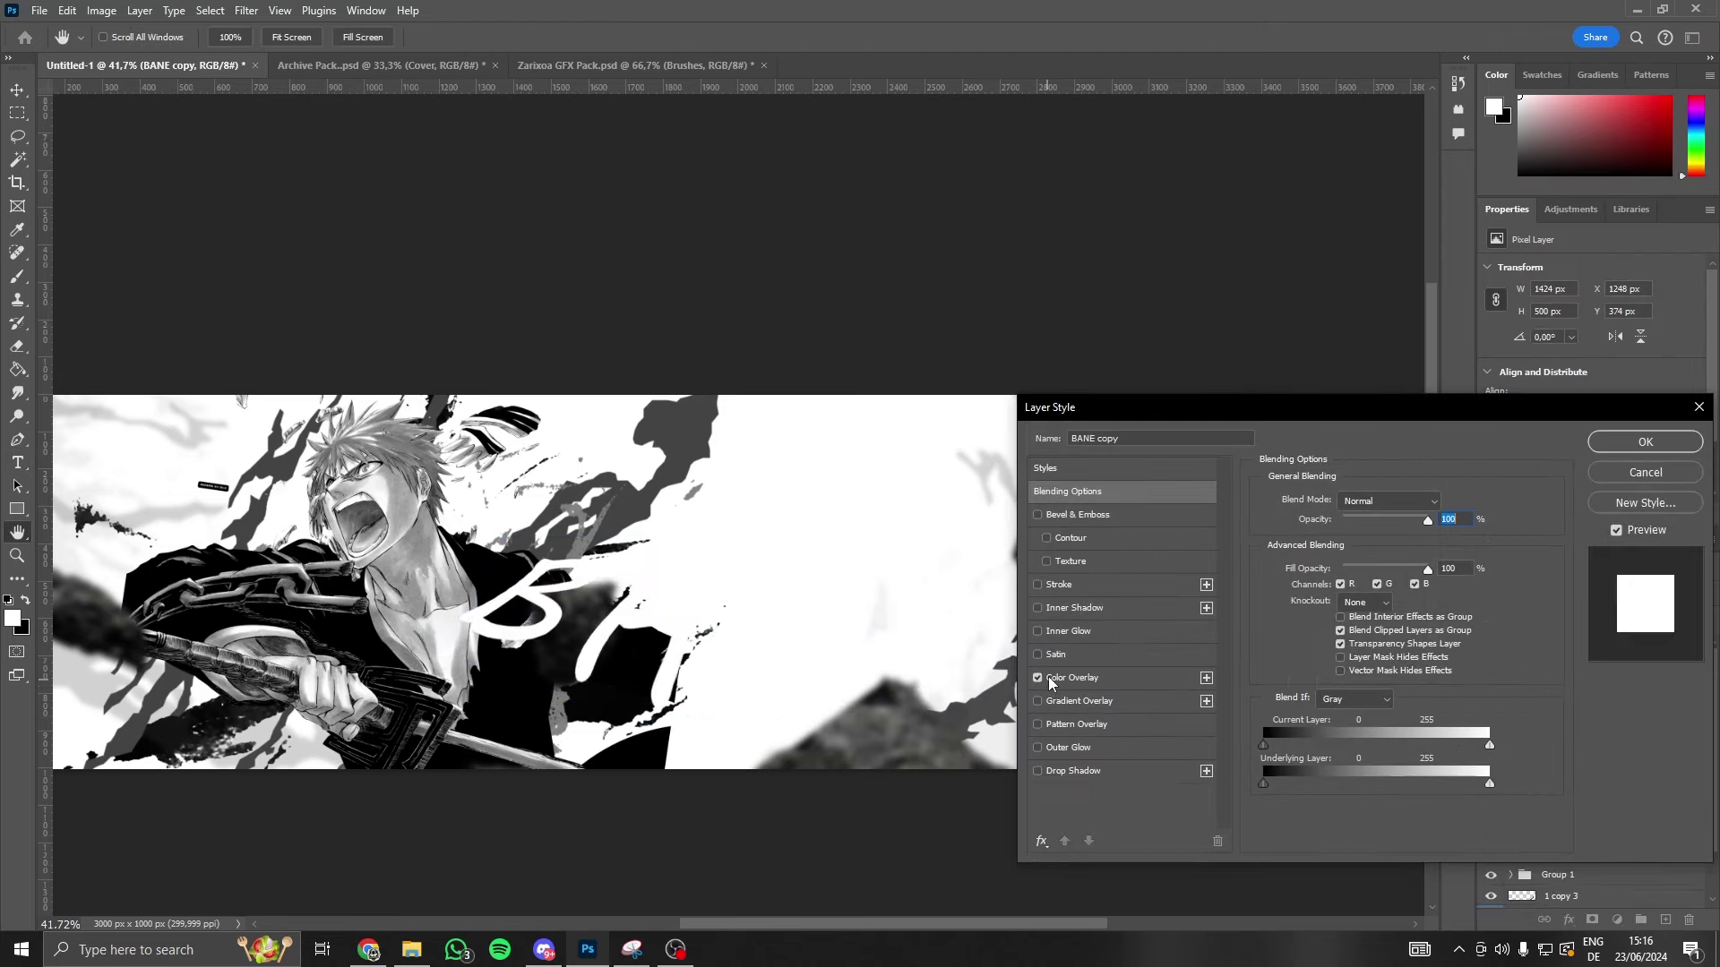
pyautogui.click(1038, 678)
pyautogui.click(1039, 654)
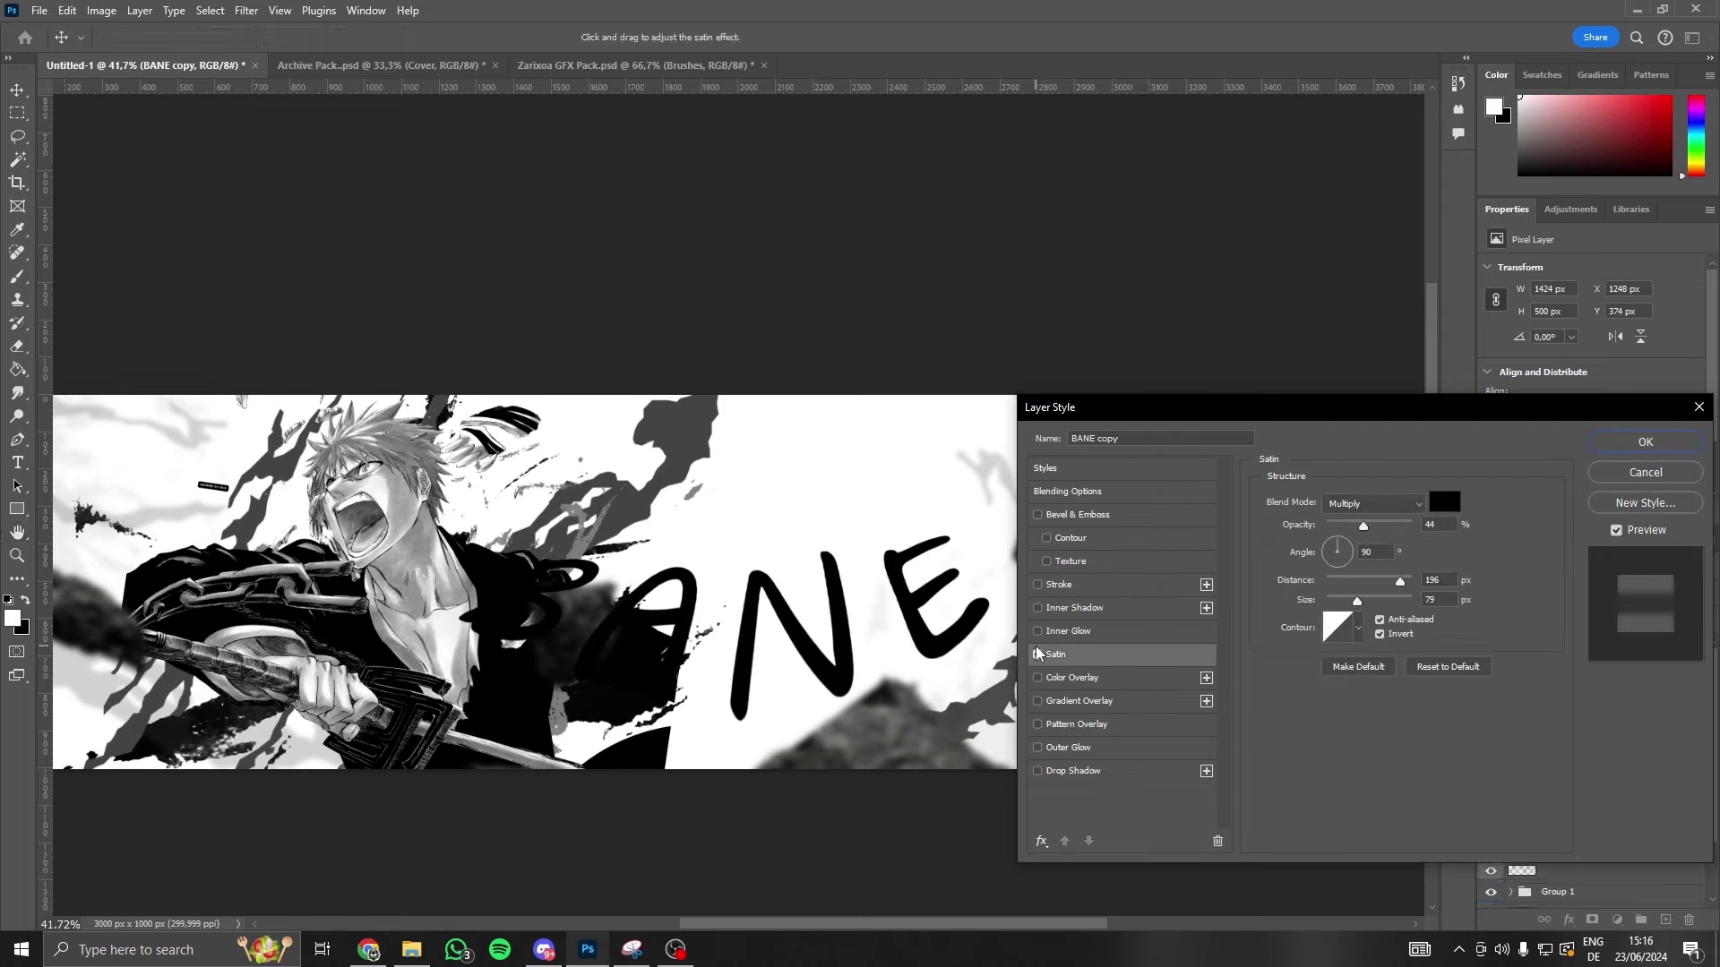
pyautogui.click(1039, 654)
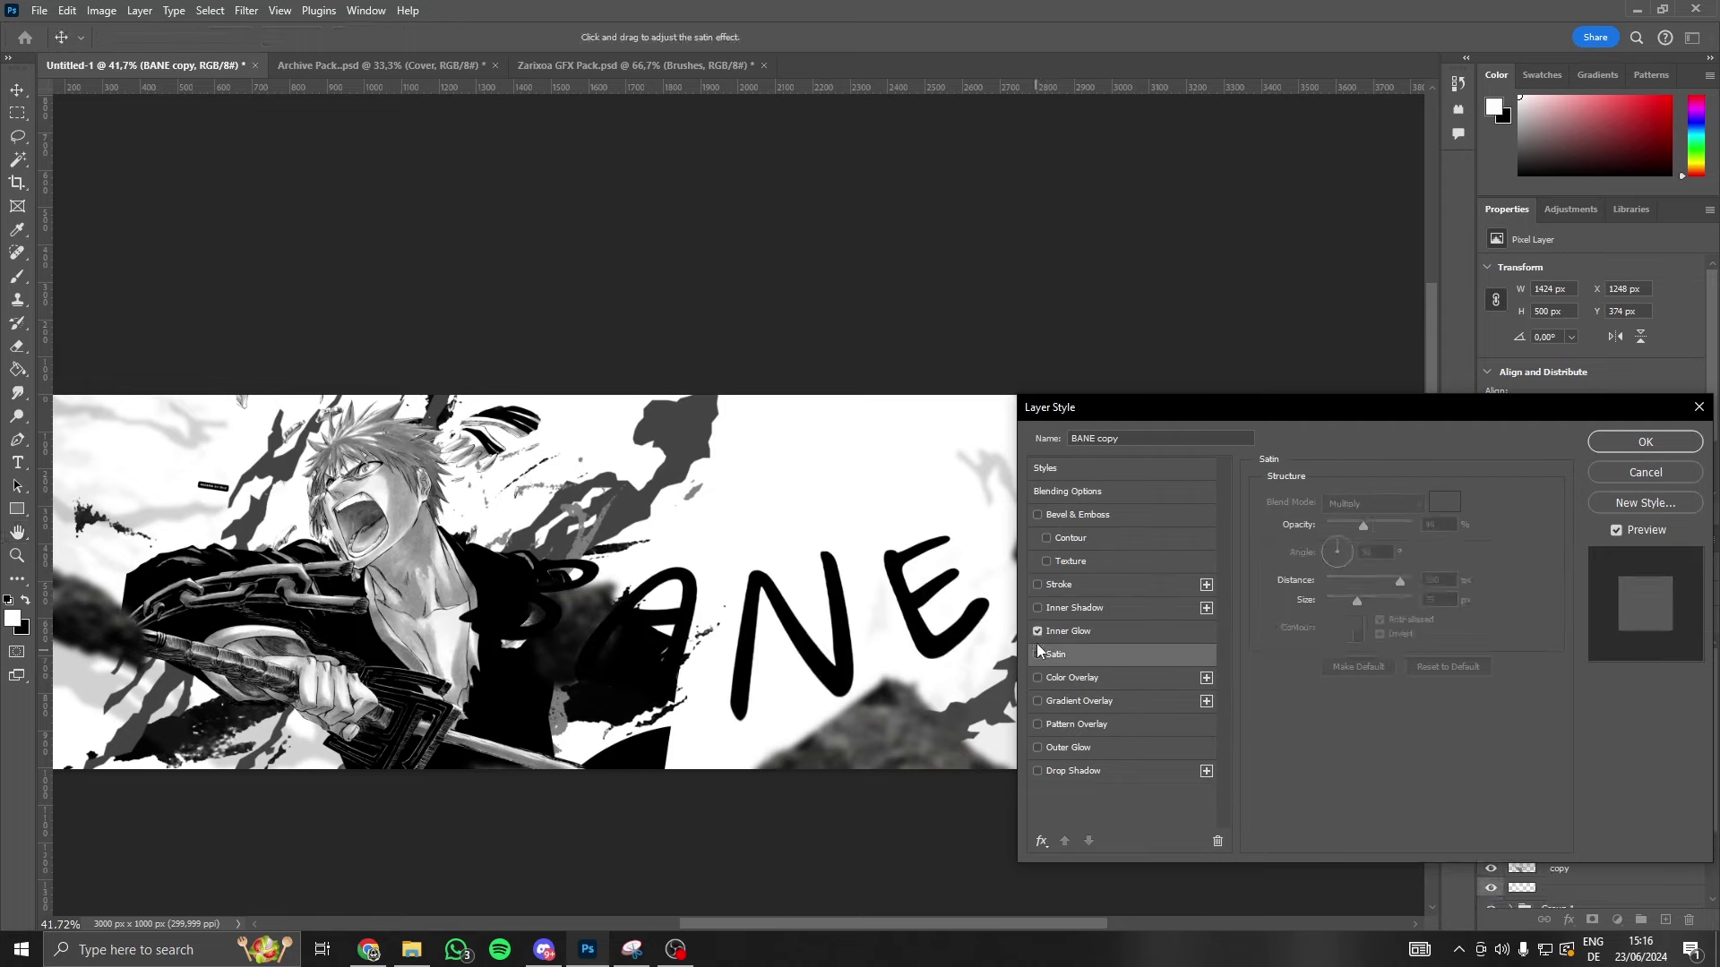
pyautogui.click(1038, 584)
pyautogui.click(1050, 588)
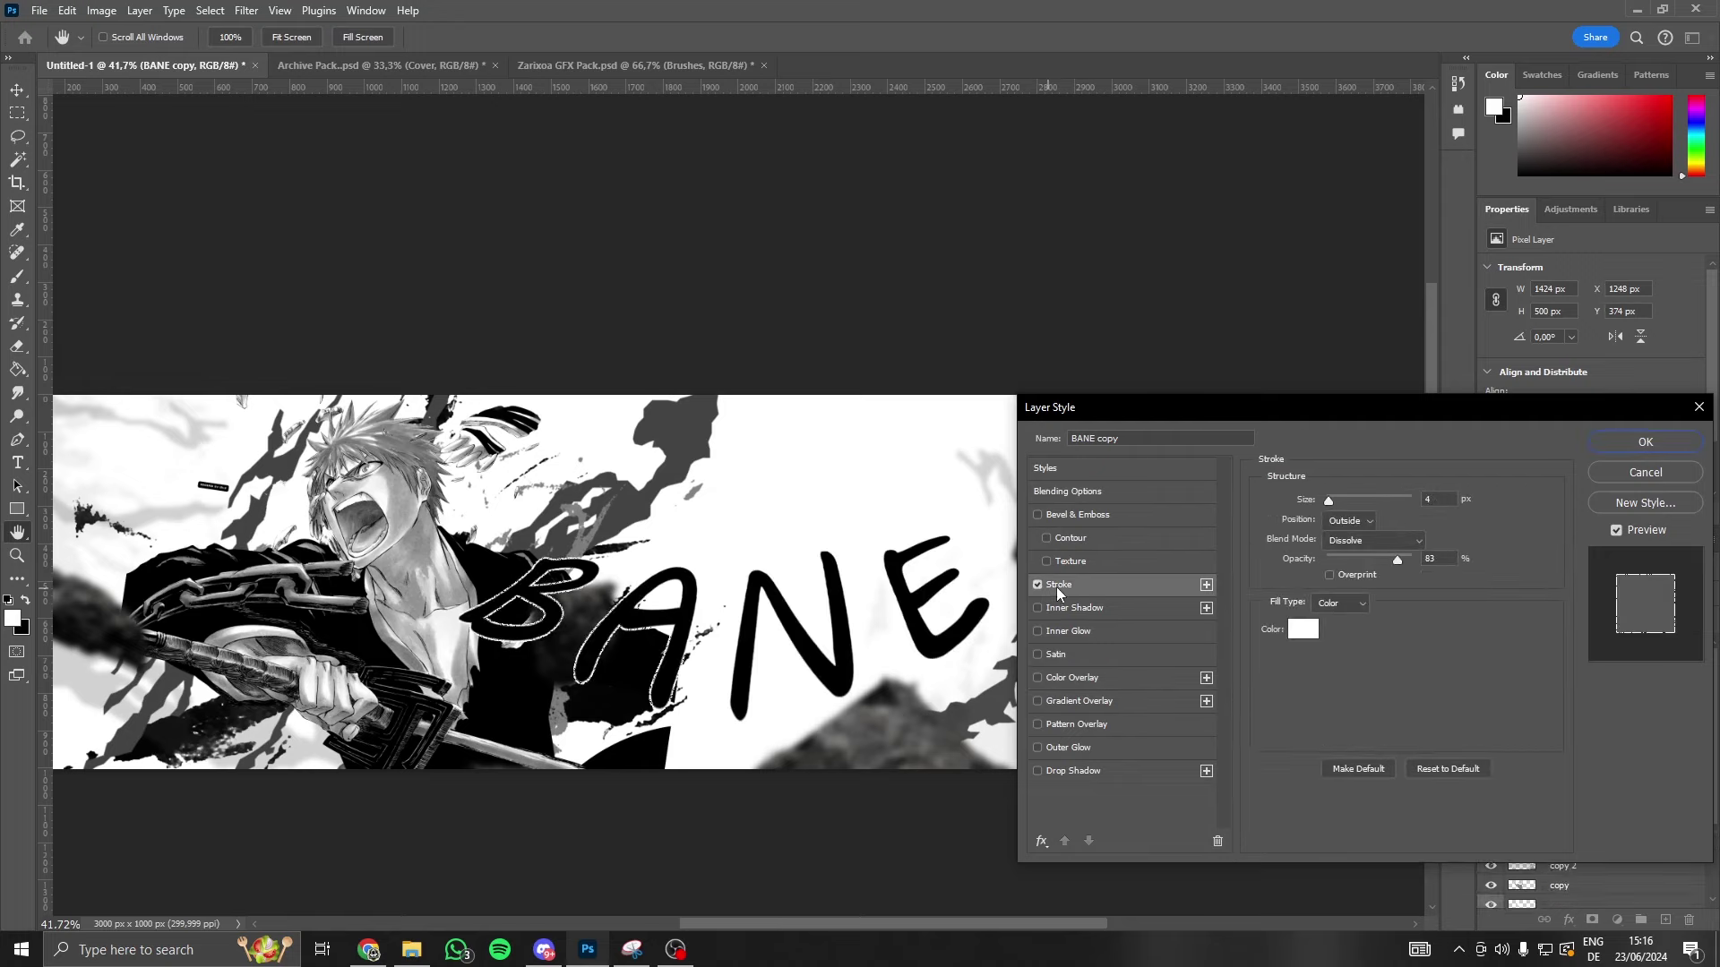
# - Add a black Outer Glow, Drop Shadow and grey Gradient Overlay to the letters
pyautogui.click(1044, 746)
pyautogui.click(1305, 564)
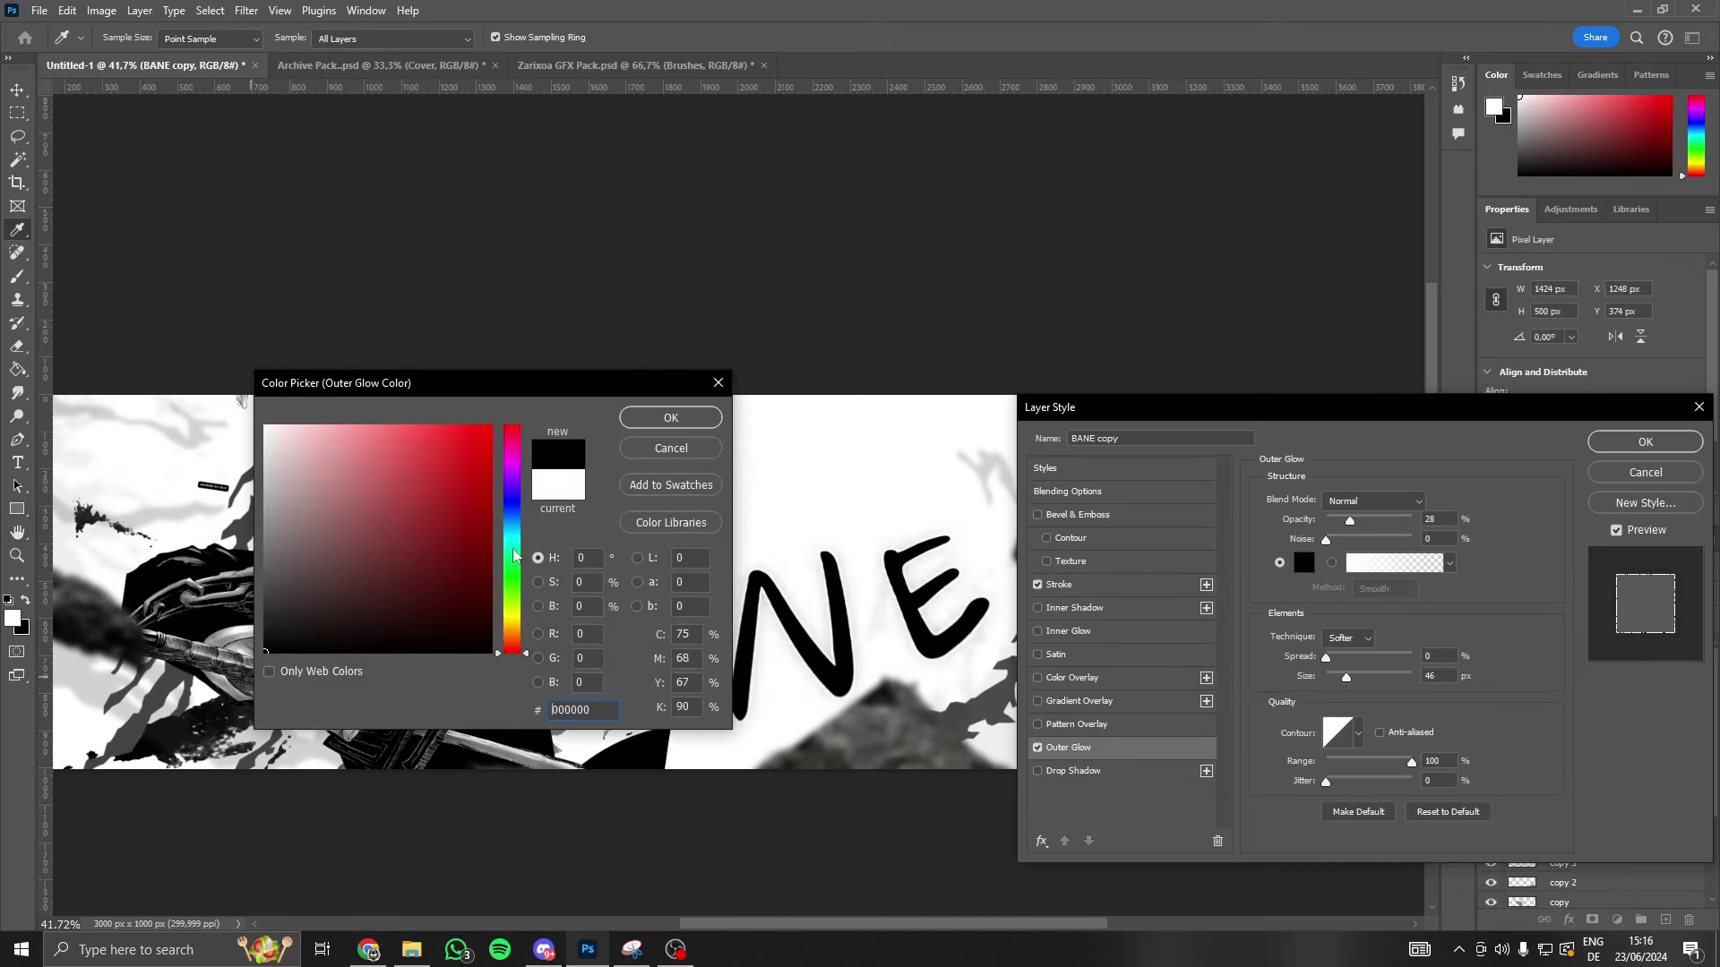
pyautogui.click(705, 420)
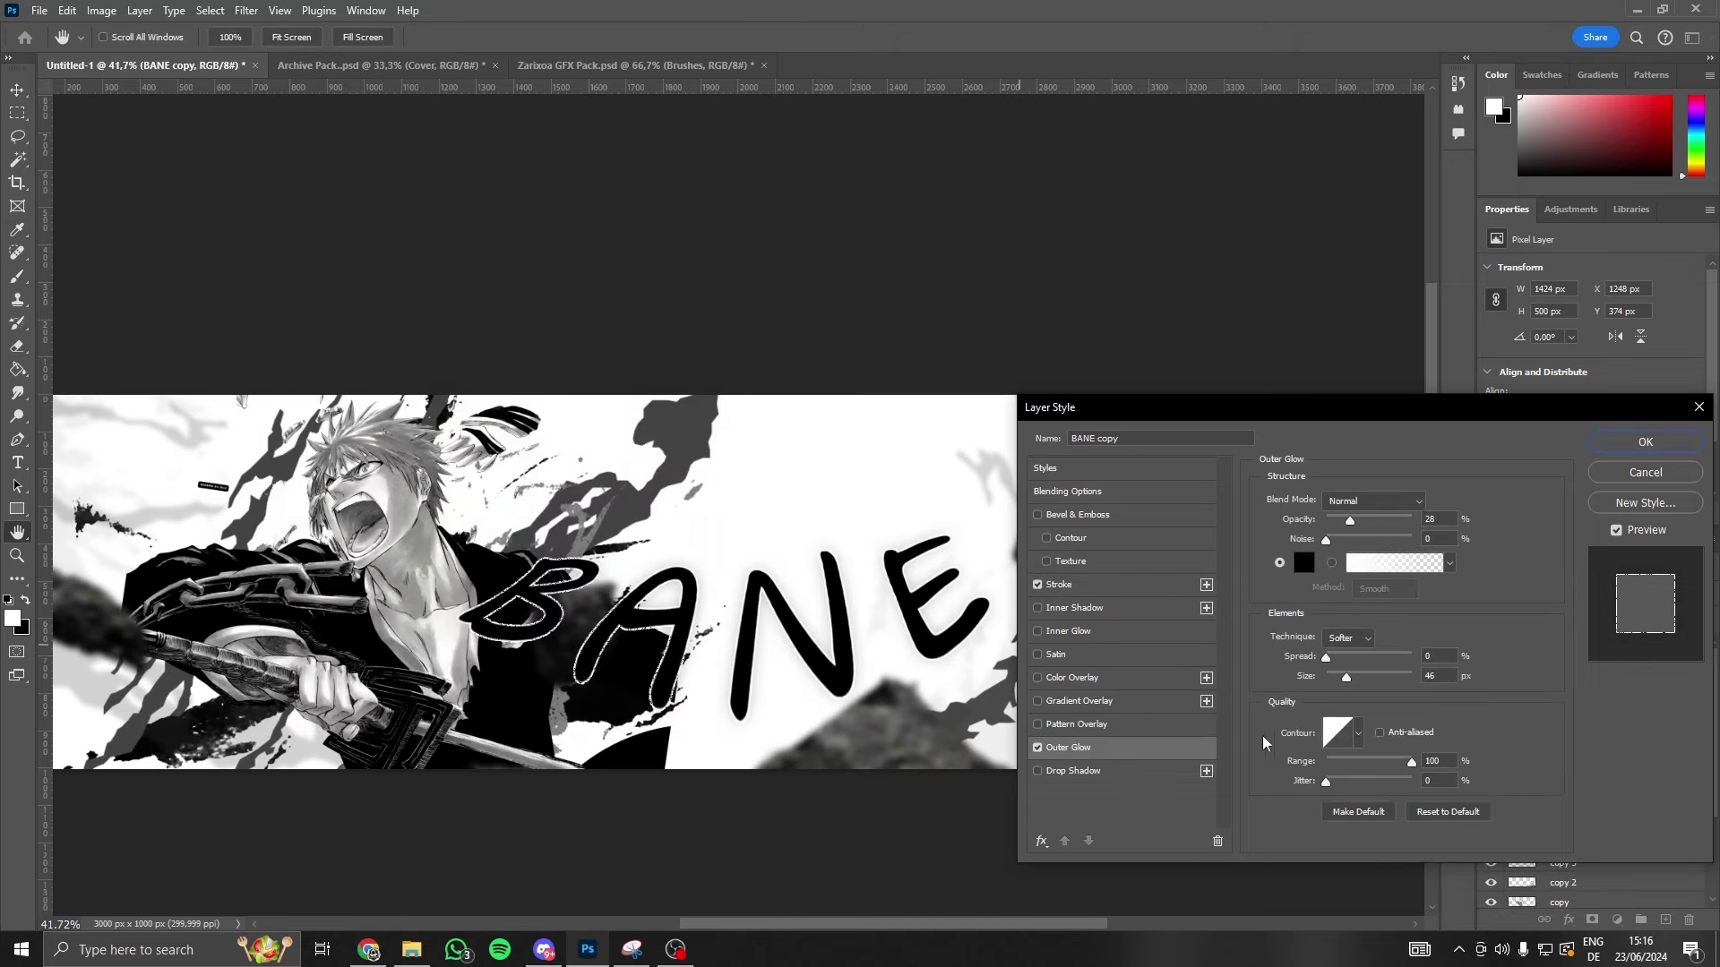
pyautogui.click(1038, 747)
pyautogui.click(1038, 747)
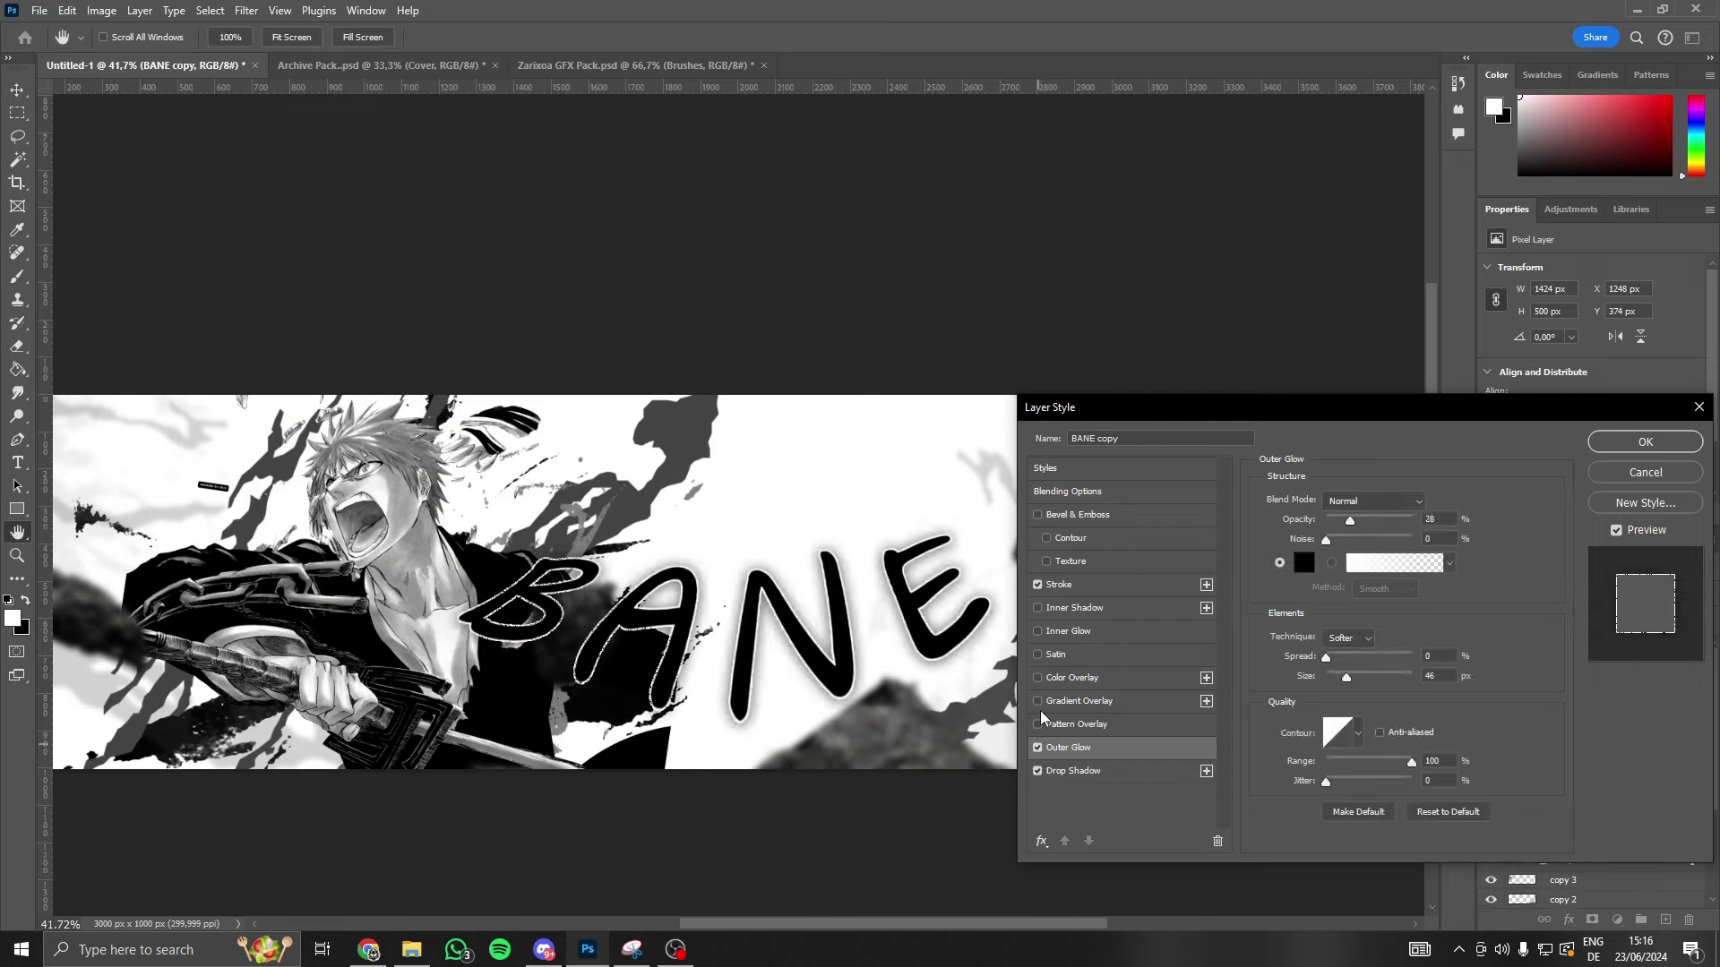
pyautogui.click(1040, 710)
pyautogui.click(1041, 684)
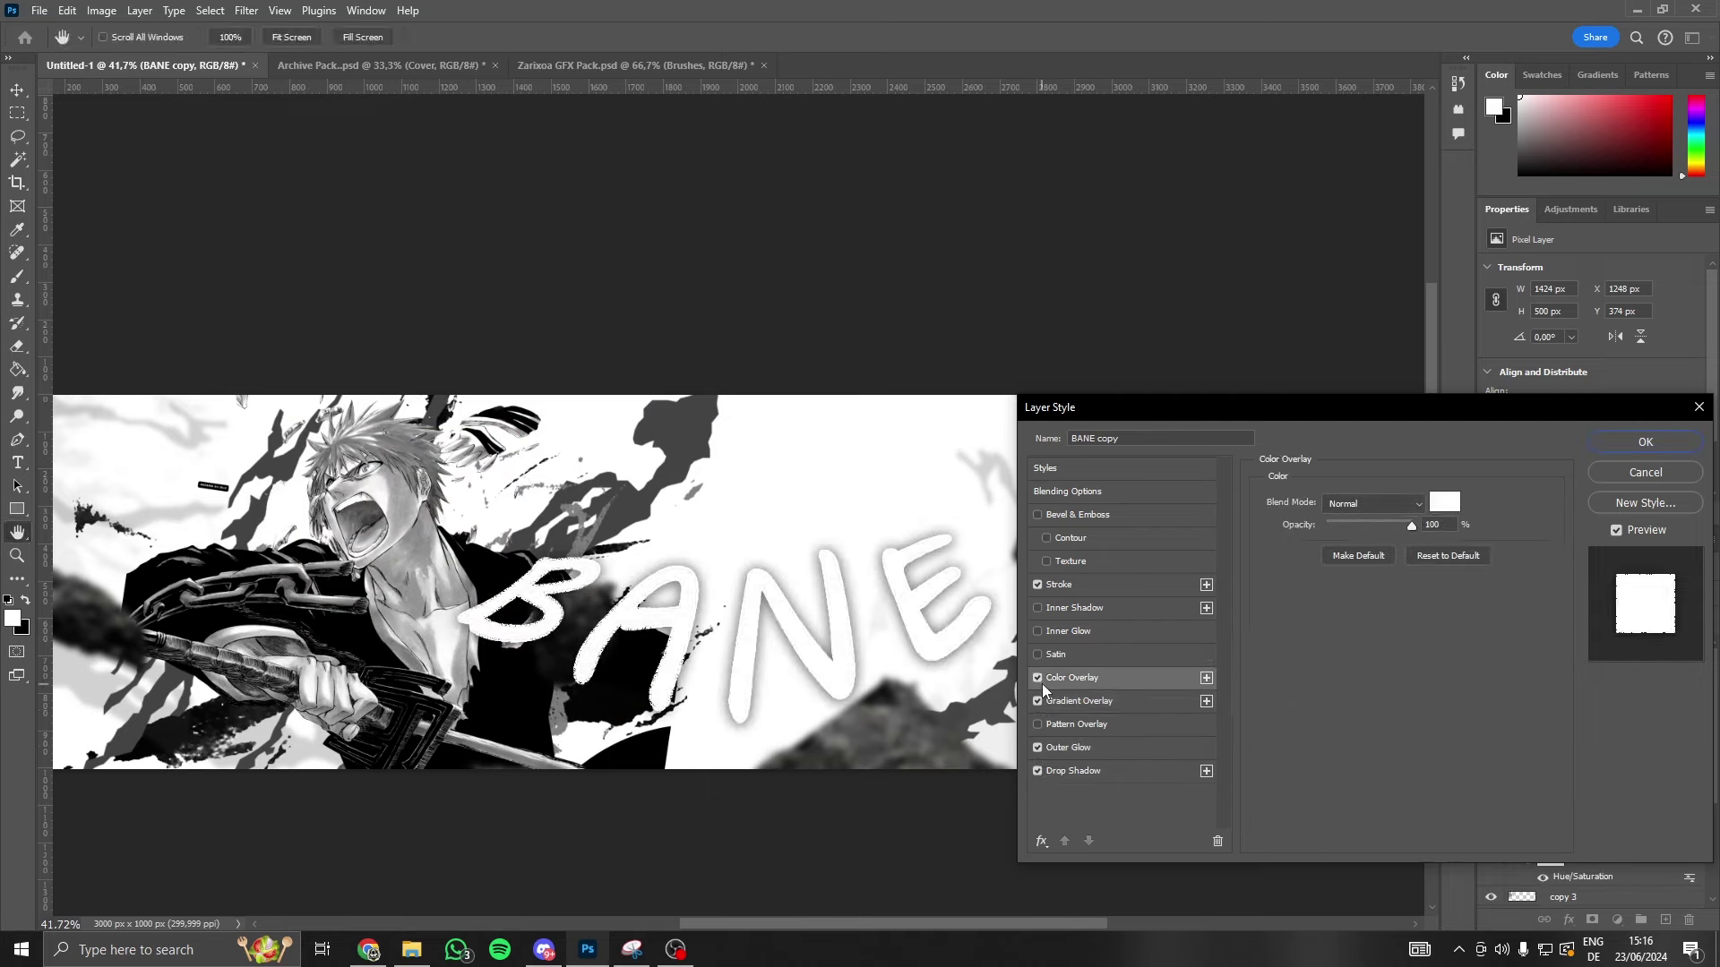
pyautogui.click(1036, 678)
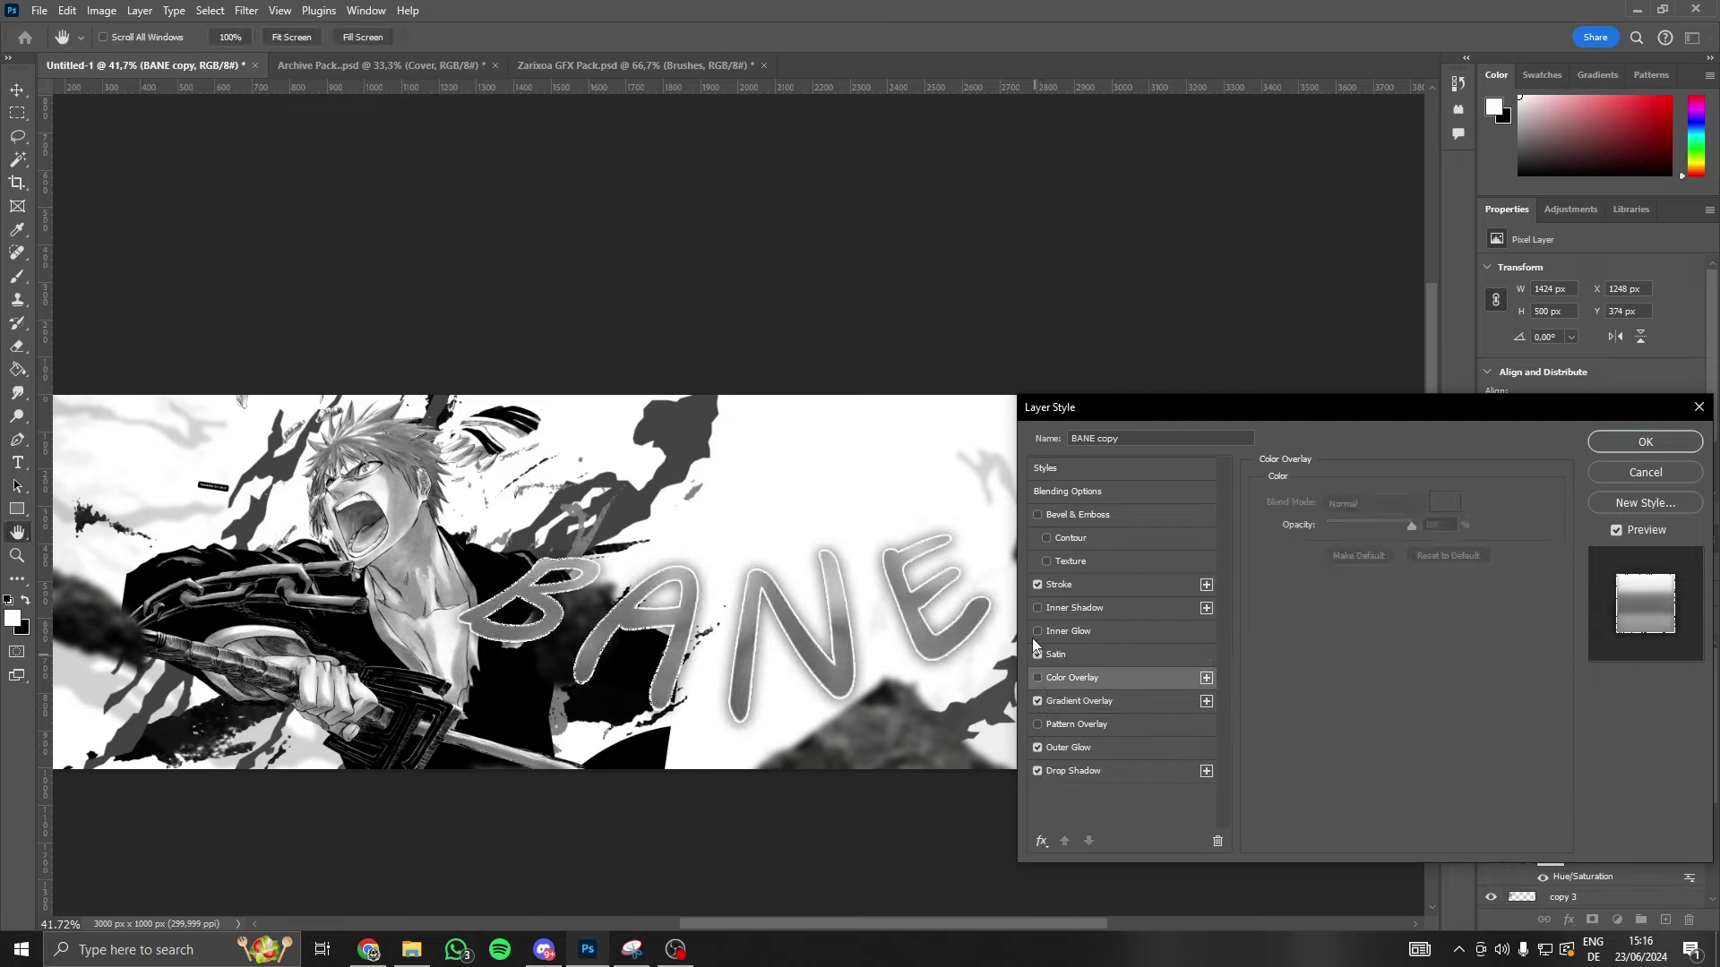
# - Try a 10% Inner Glow, remove it, and add Bevel & Emboss instead
pyautogui.click(1037, 631)
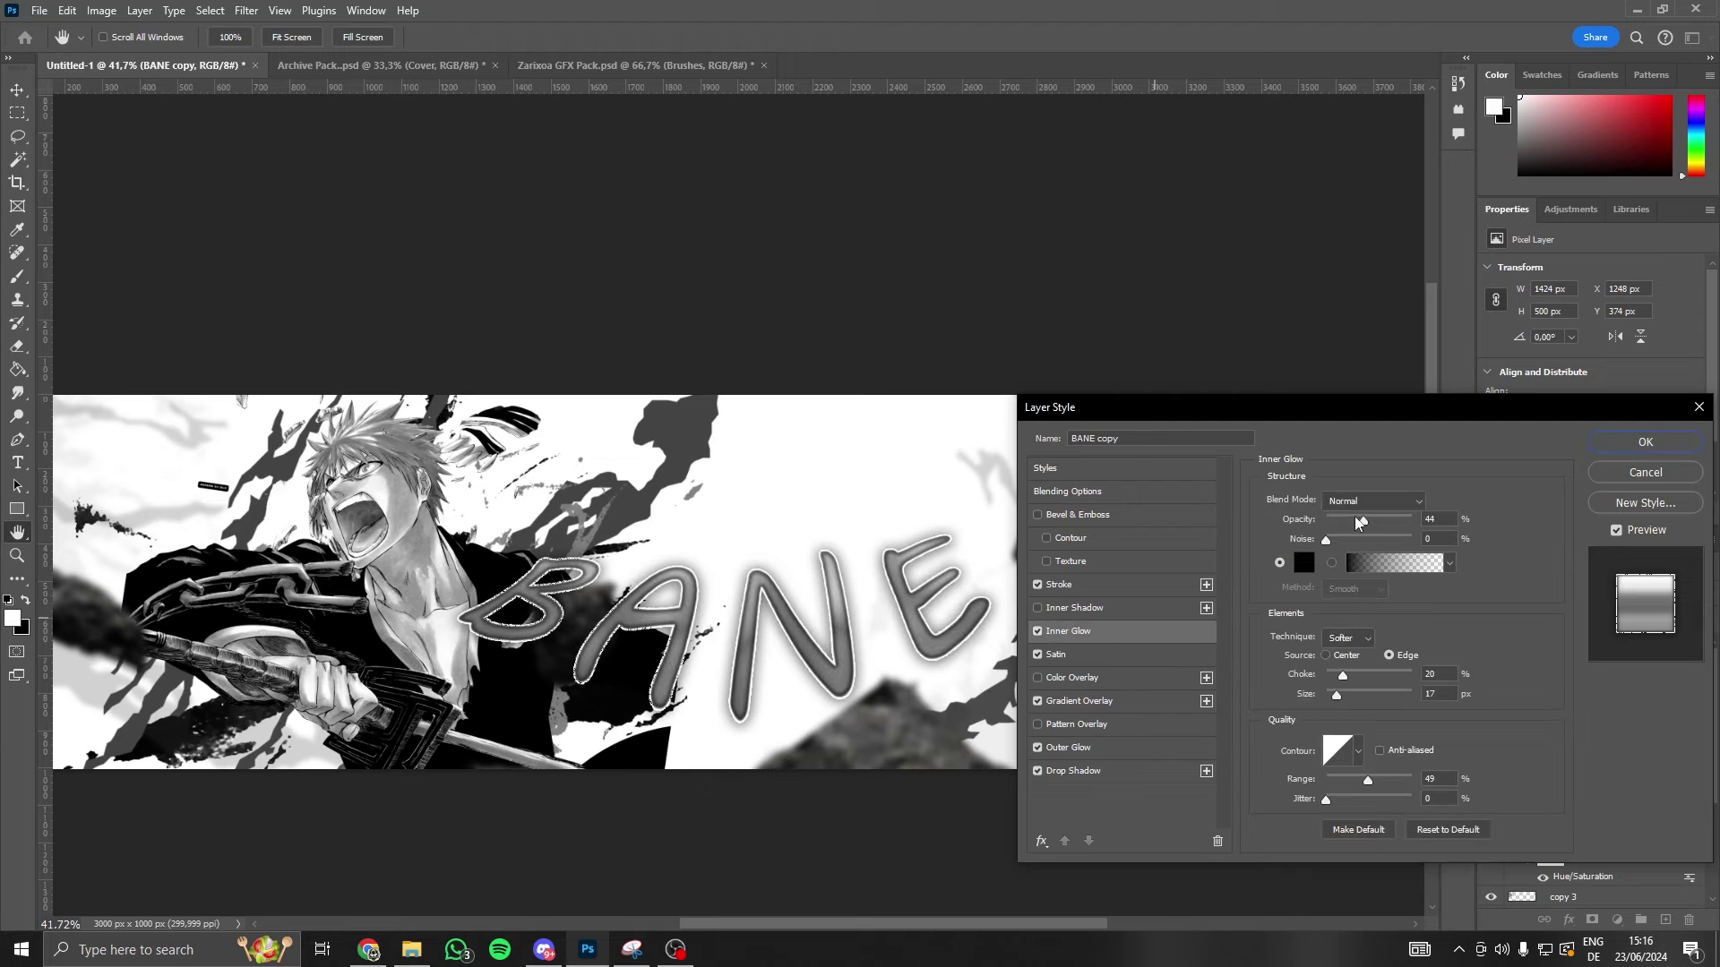
pyautogui.moveTo(1356, 519); pyautogui.dragTo(1336, 521)
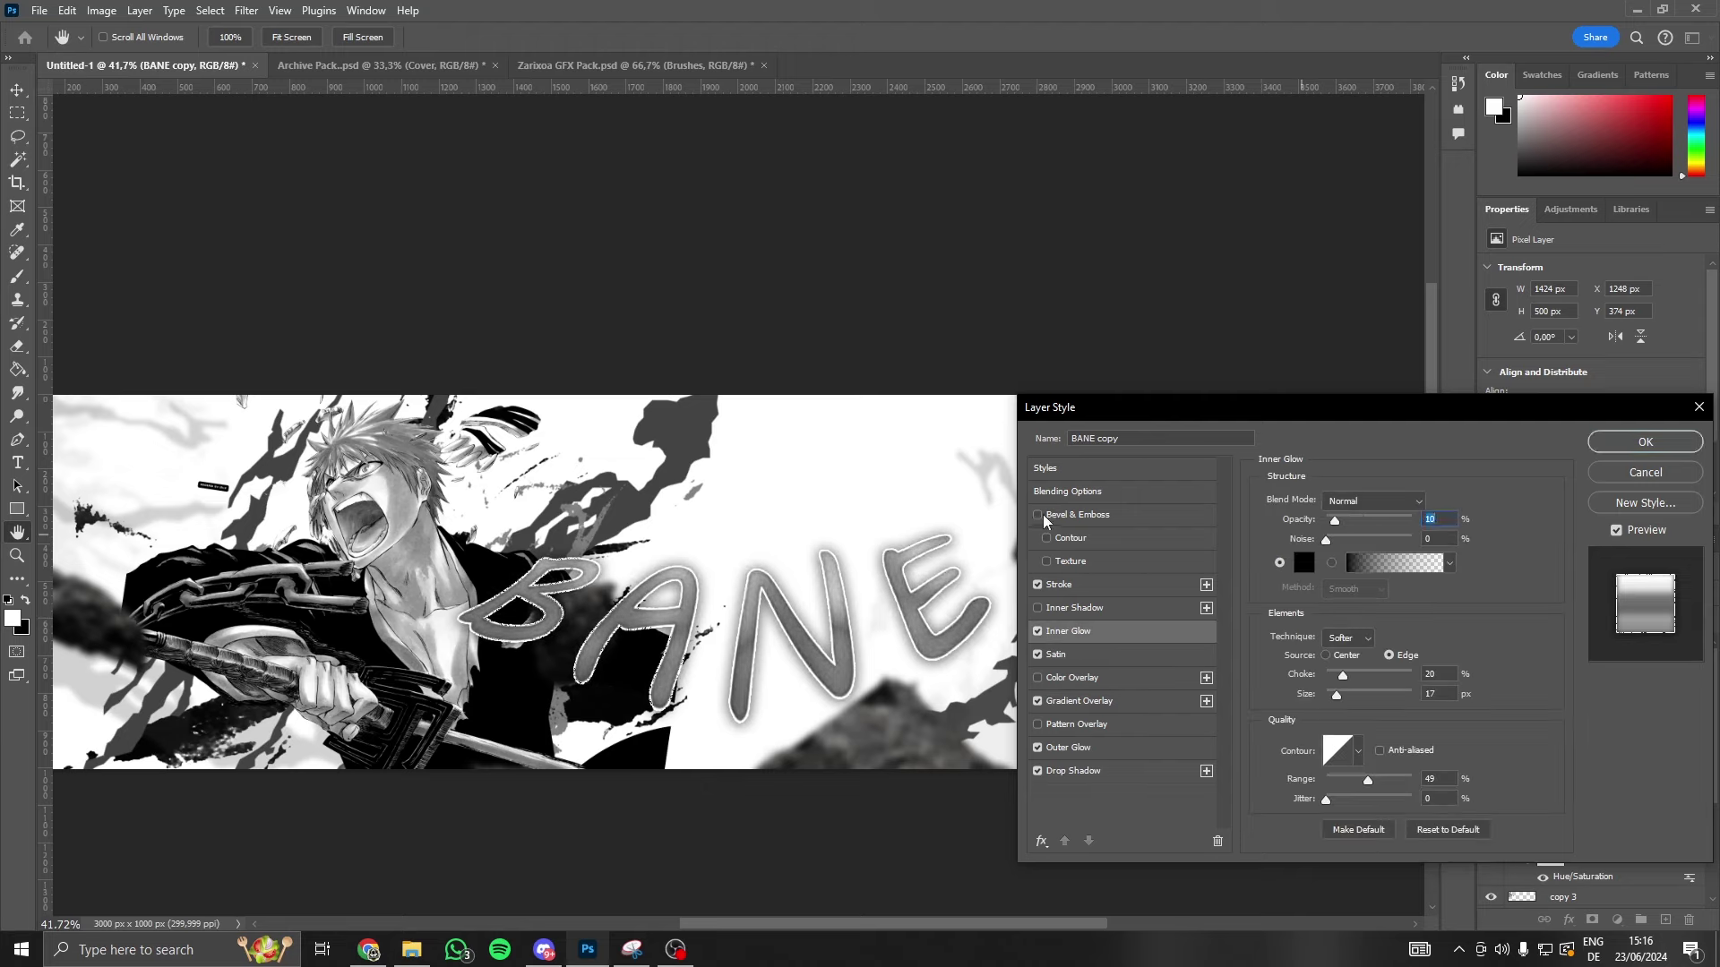
pyautogui.click(1037, 630)
pyautogui.click(1046, 538)
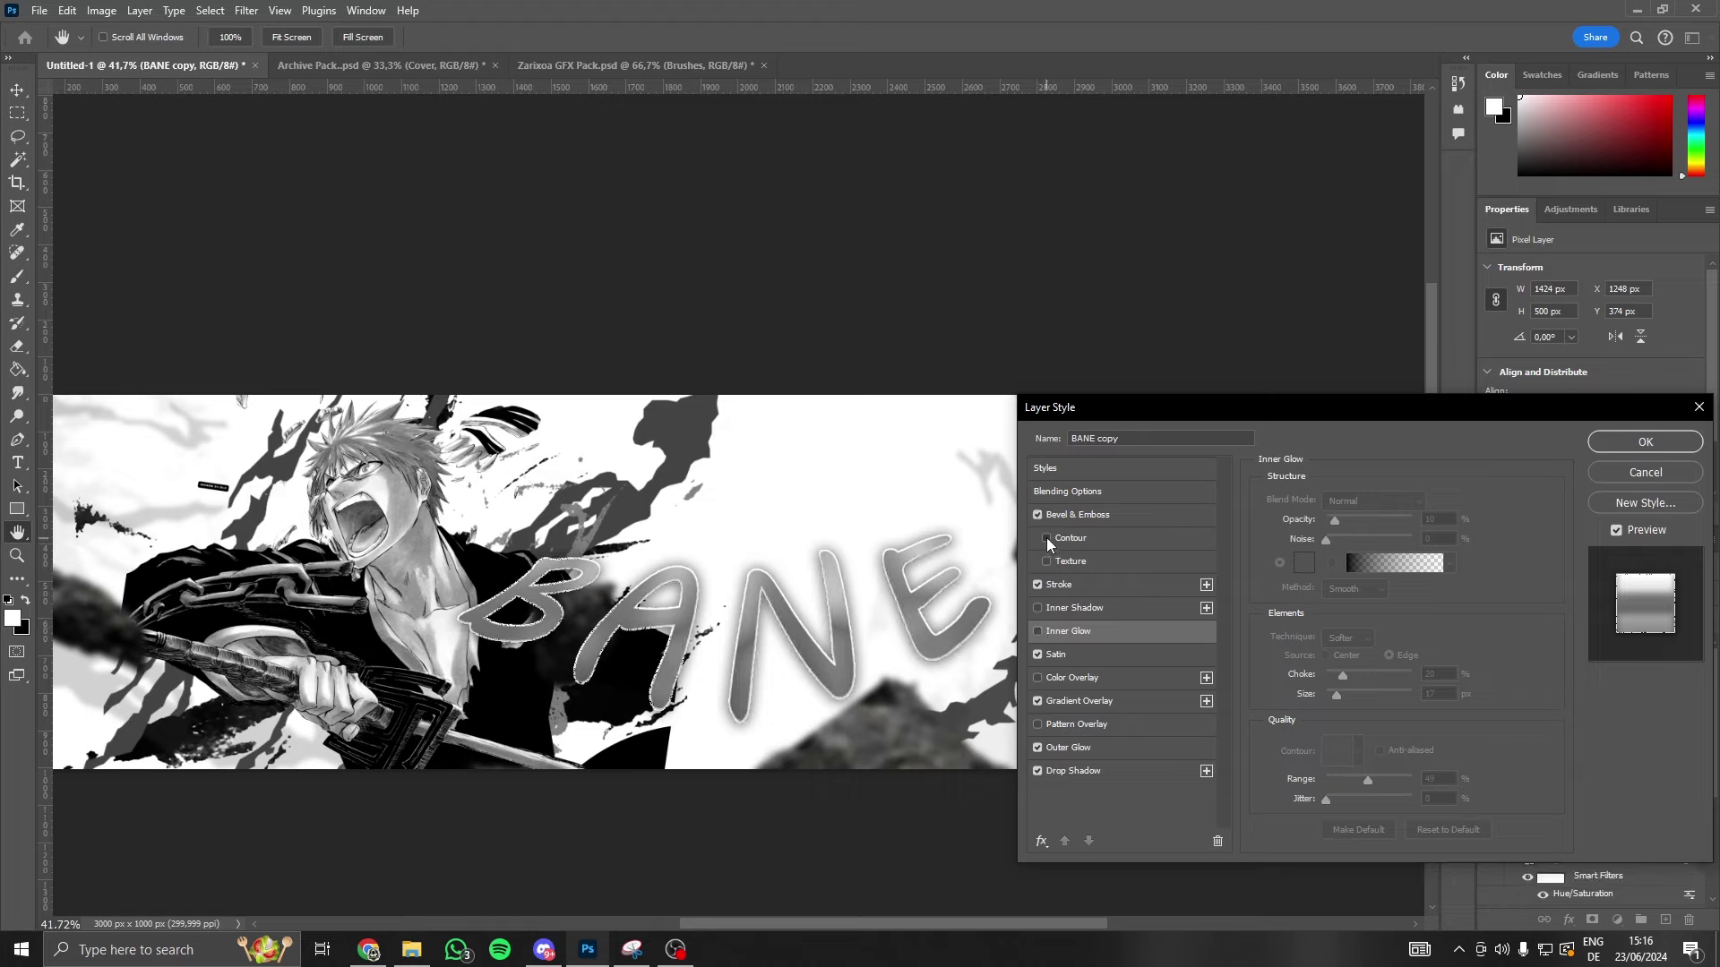
pyautogui.click(1037, 514)
pyautogui.click(1037, 515)
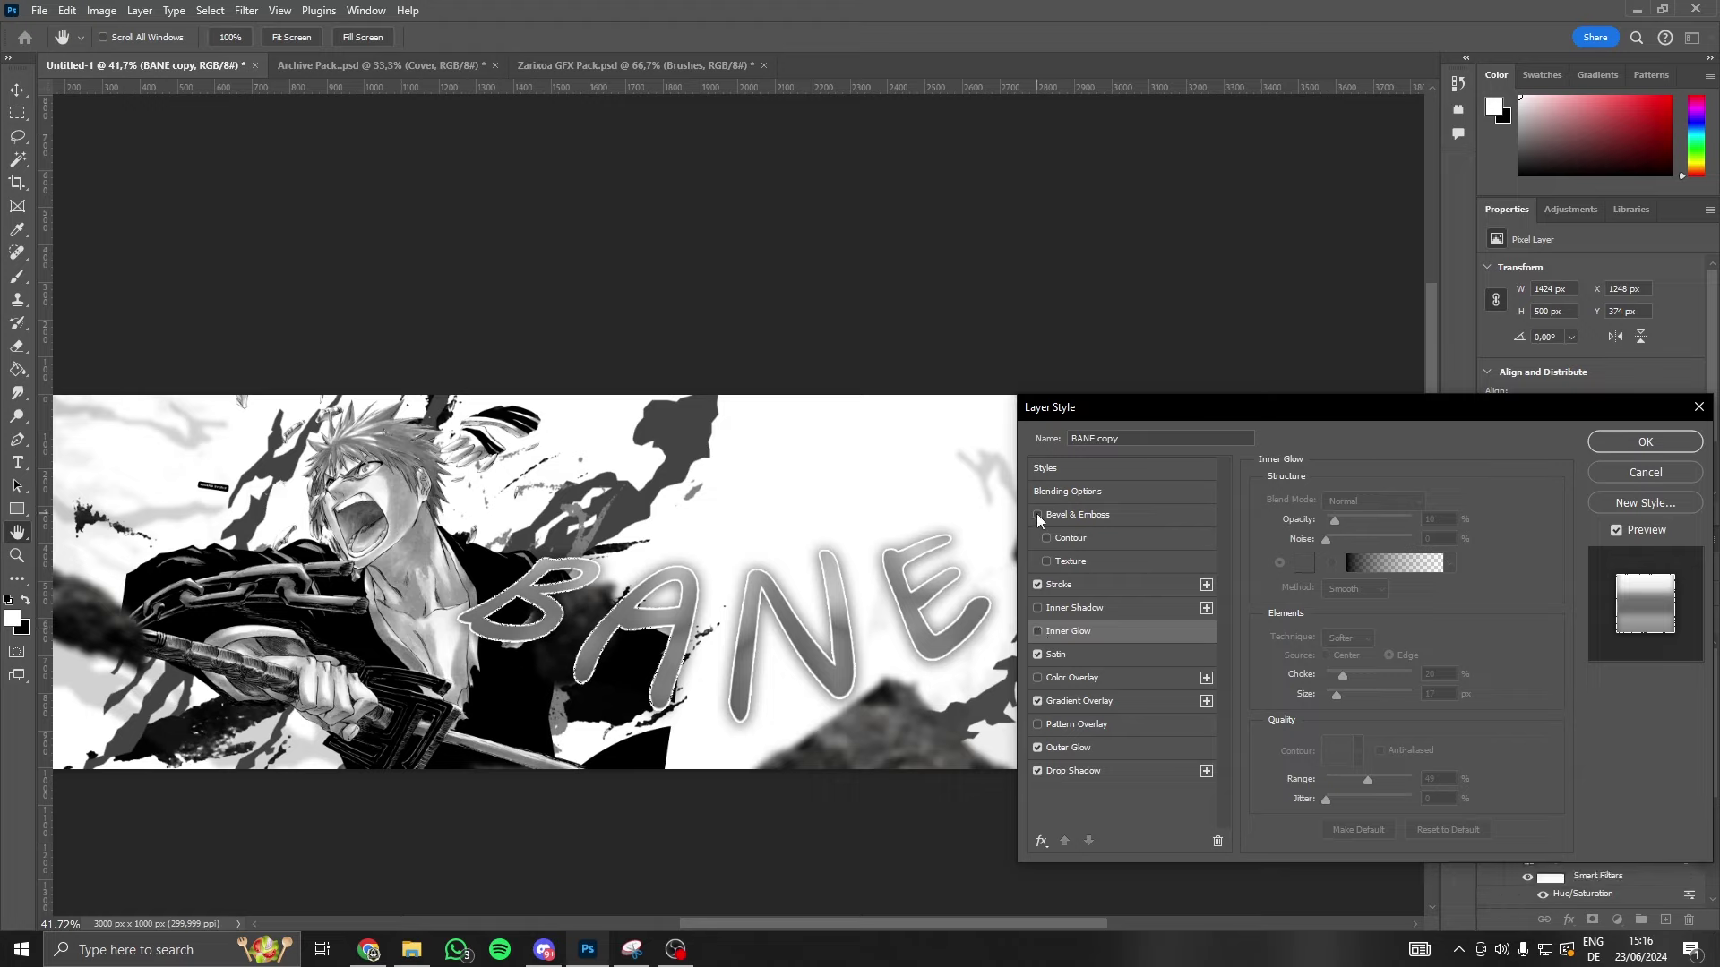
# - Review the white dissolve stroke settings and apply the layer style
pyautogui.click(1073, 583)
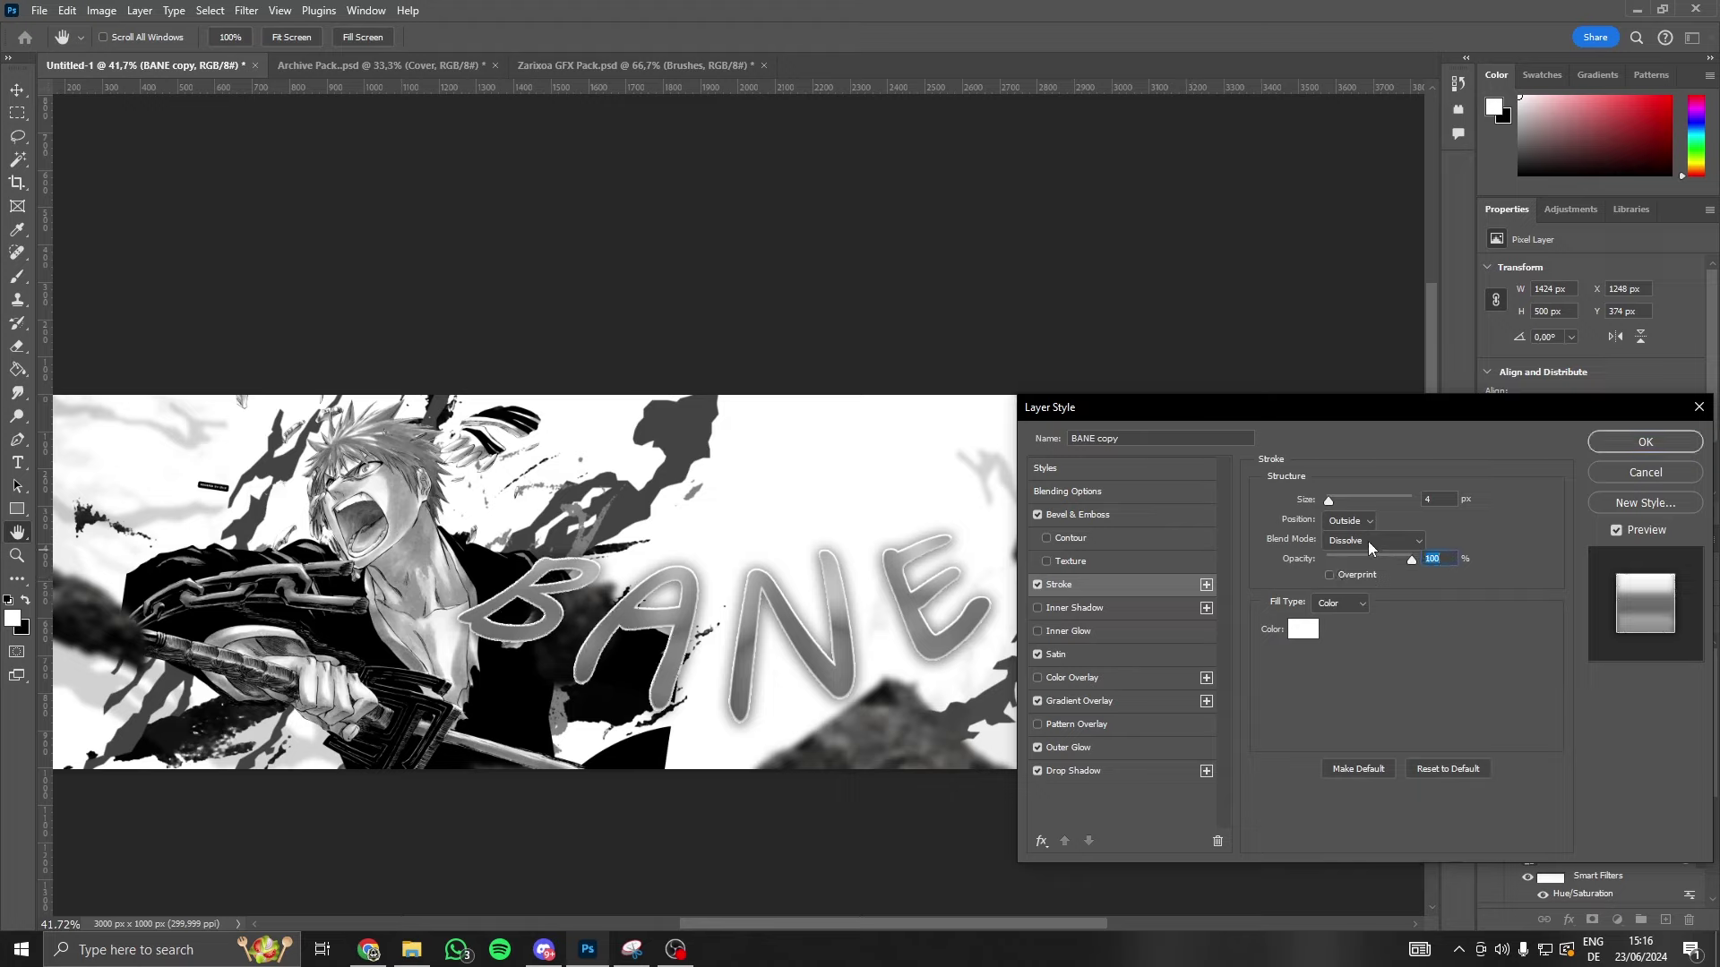
pyautogui.click(1367, 541)
pyautogui.click(1352, 444)
pyautogui.click(1039, 745)
pyautogui.click(1635, 455)
pyautogui.scroll(-2, 807, 633)
# - Shrink the styled BANE copy to about 79%, move it centre, and rotate slightly counterclockwise
pyautogui.keyDown('alt'); pyautogui.scroll(-2, 806, 634); pyautogui.keyUp('alt')
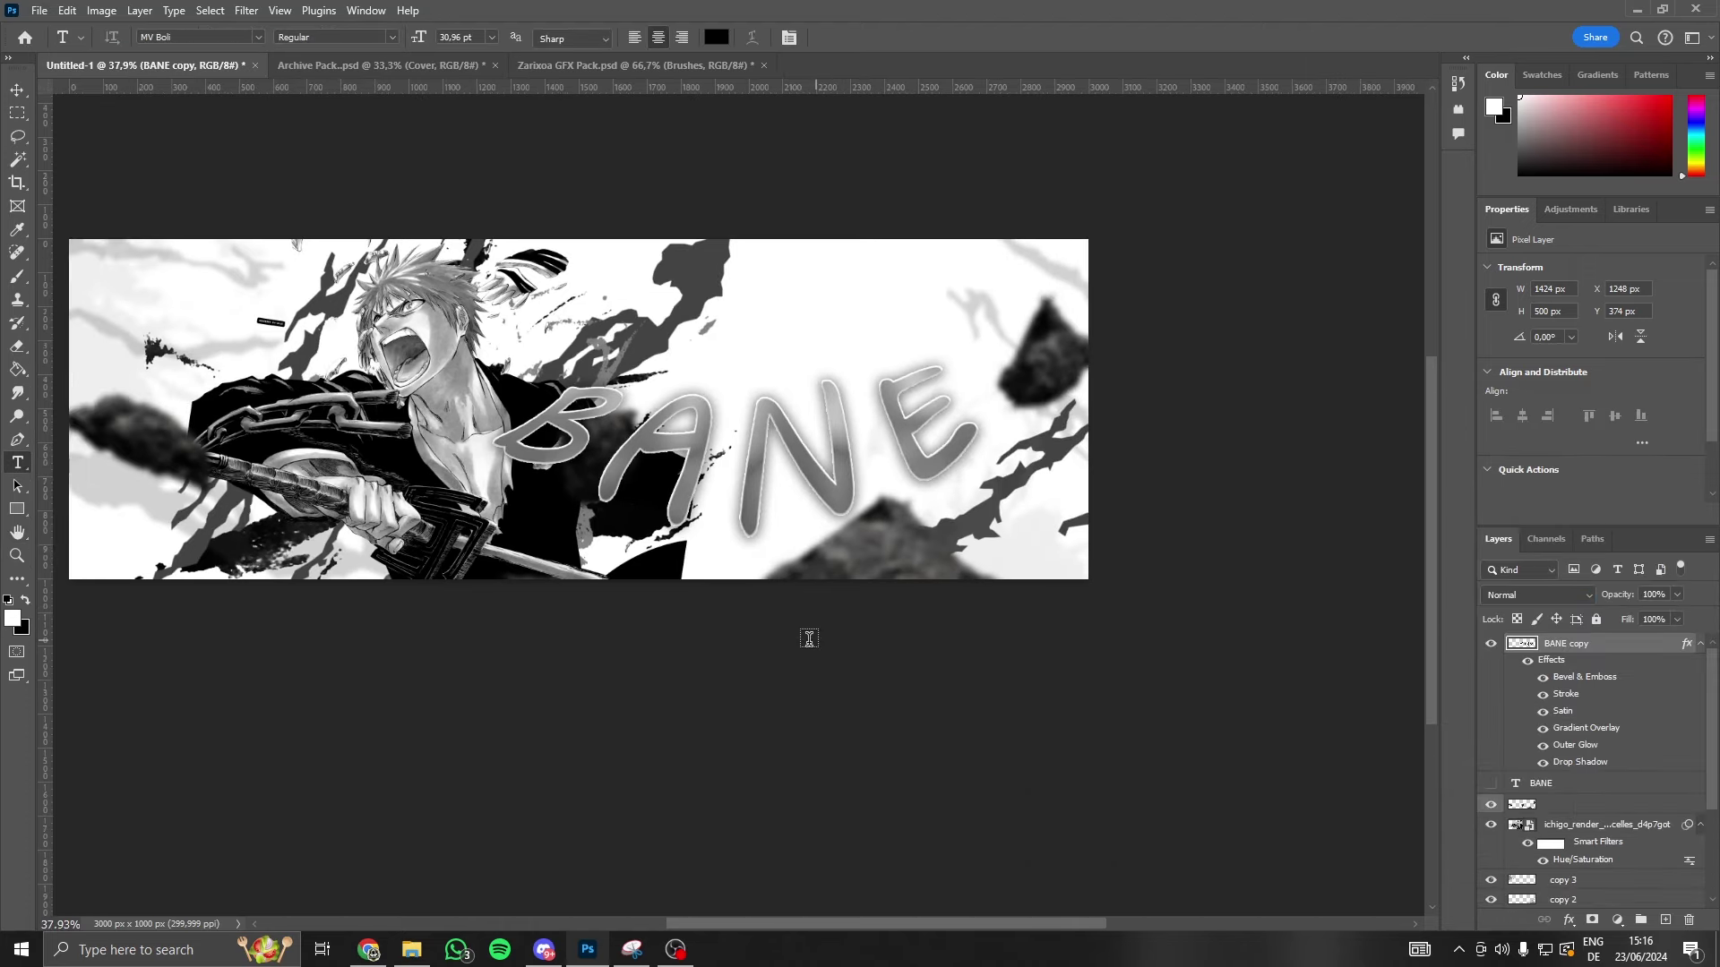
pyautogui.press('t')
pyautogui.keyDown('alt'); pyautogui.scroll(-2, 719, 536); pyautogui.keyUp('alt')
pyautogui.keyDown('alt'); pyautogui.scroll(4, 718, 536); pyautogui.keyUp('alt')
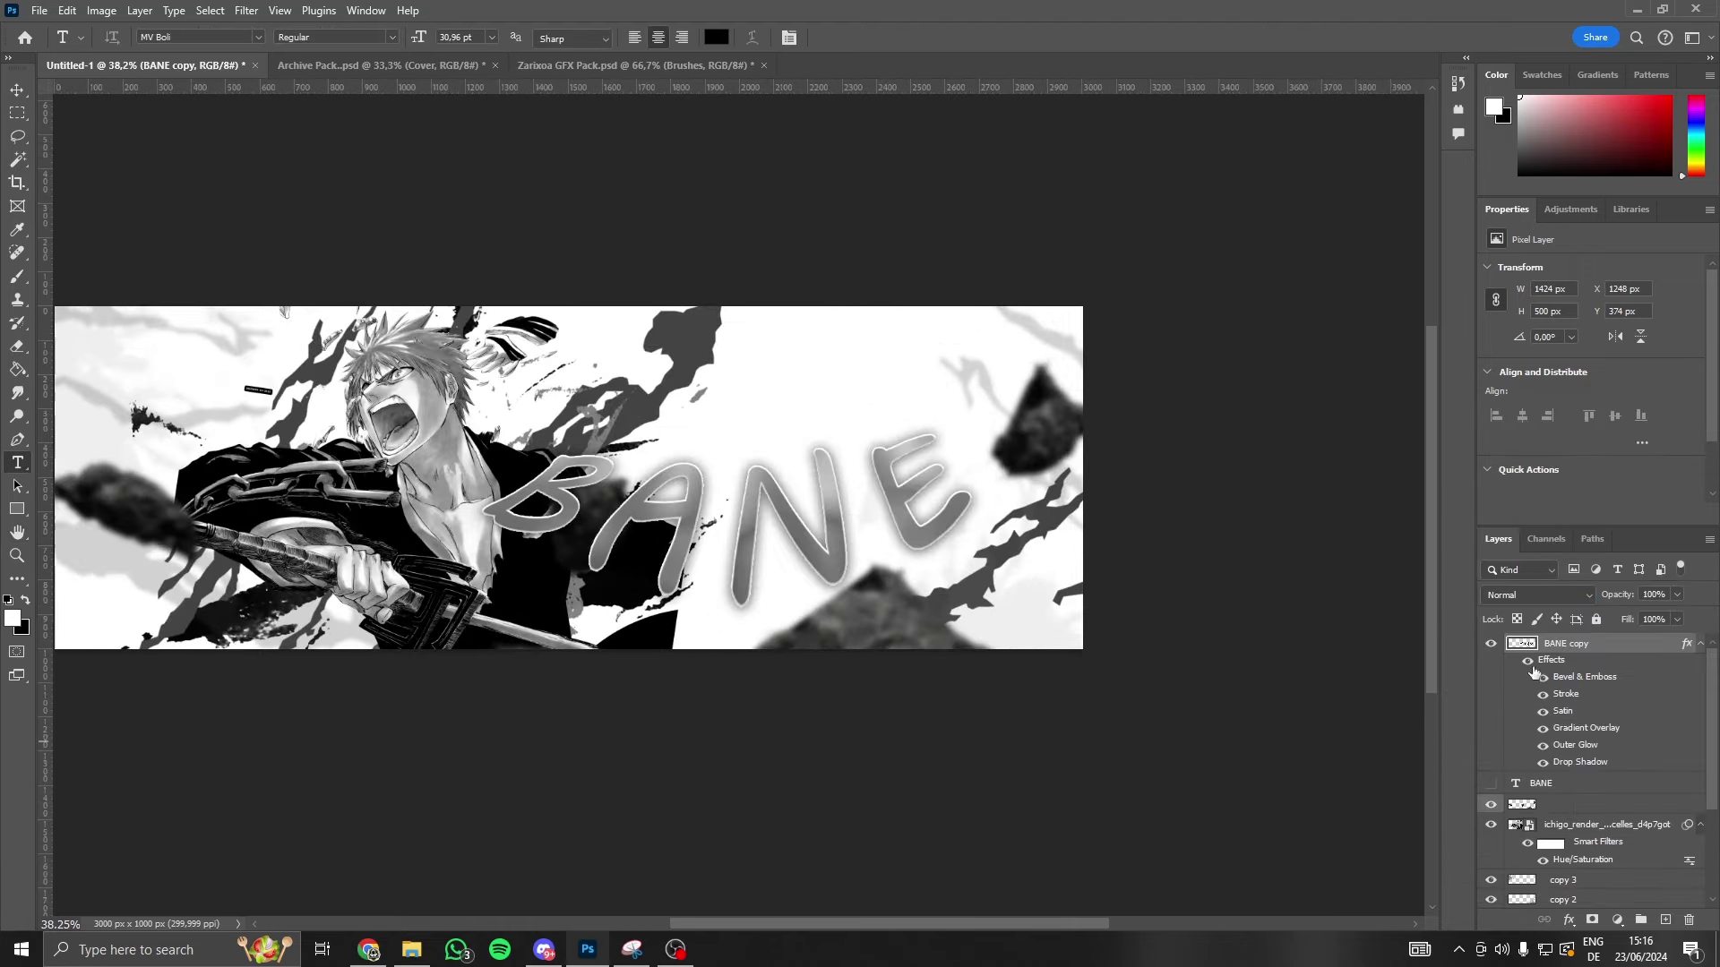
pyautogui.hotkey('ctrl', 't')
pyautogui.moveTo(973, 607); pyautogui.dragTo(920, 568)
pyautogui.moveTo(849, 499); pyautogui.dragTo(788, 505)
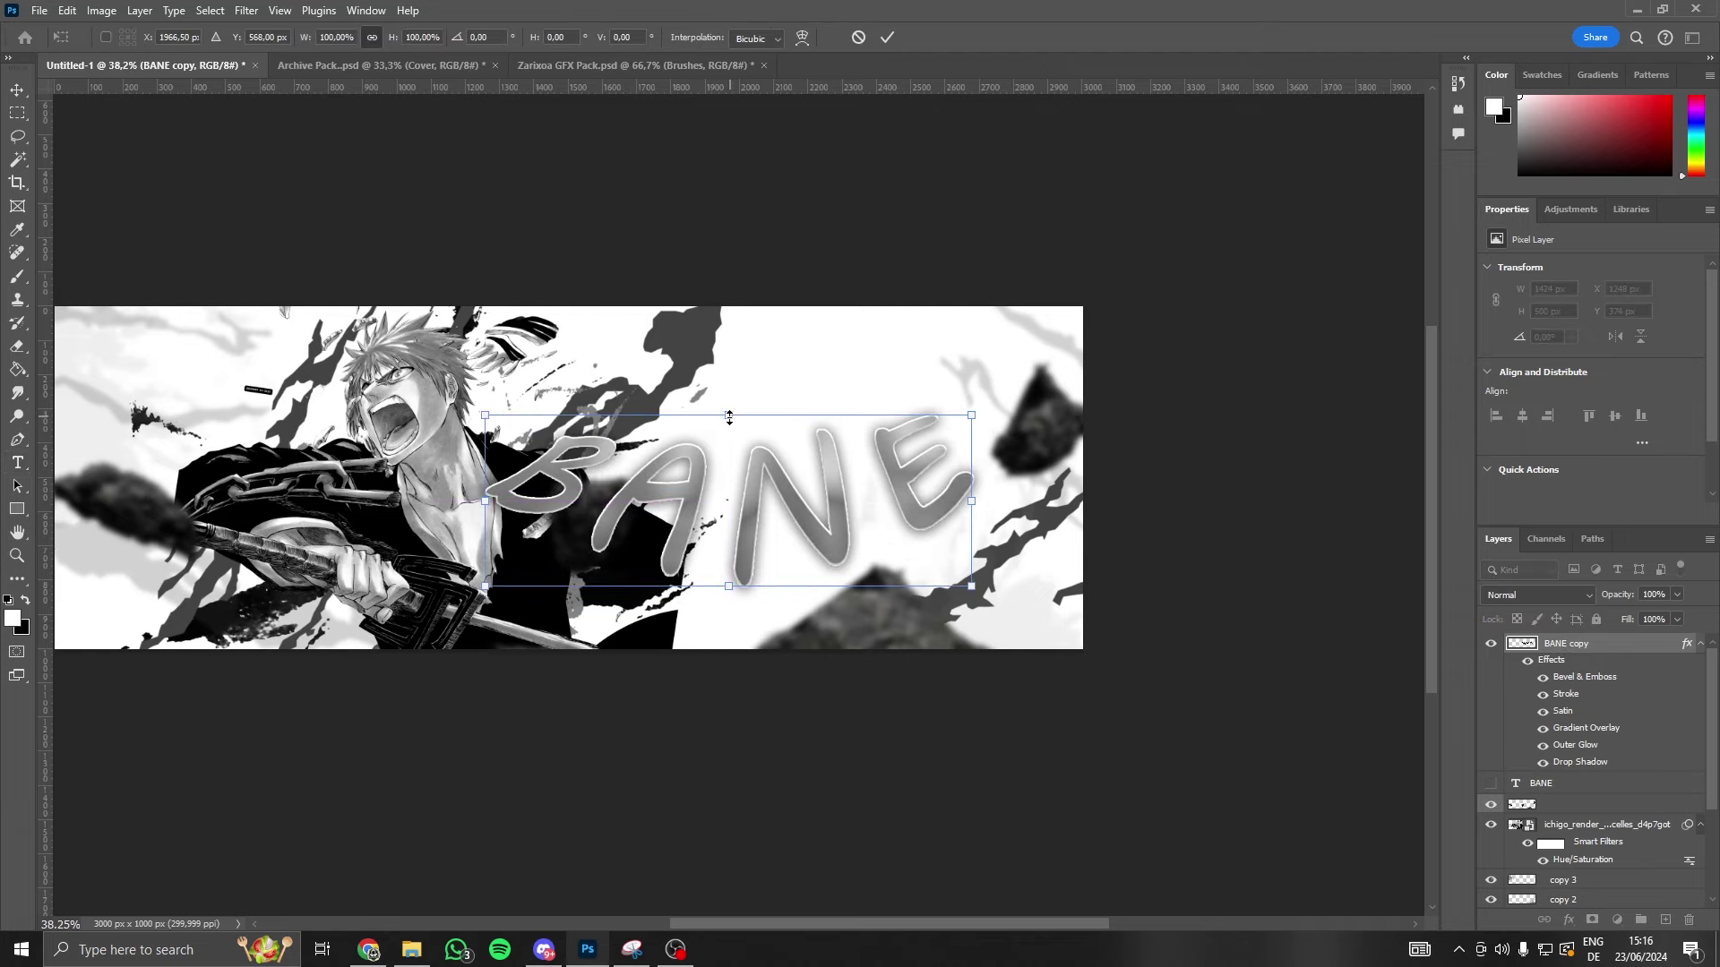
pyautogui.moveTo(887, 345); pyautogui.dragTo(882, 339)
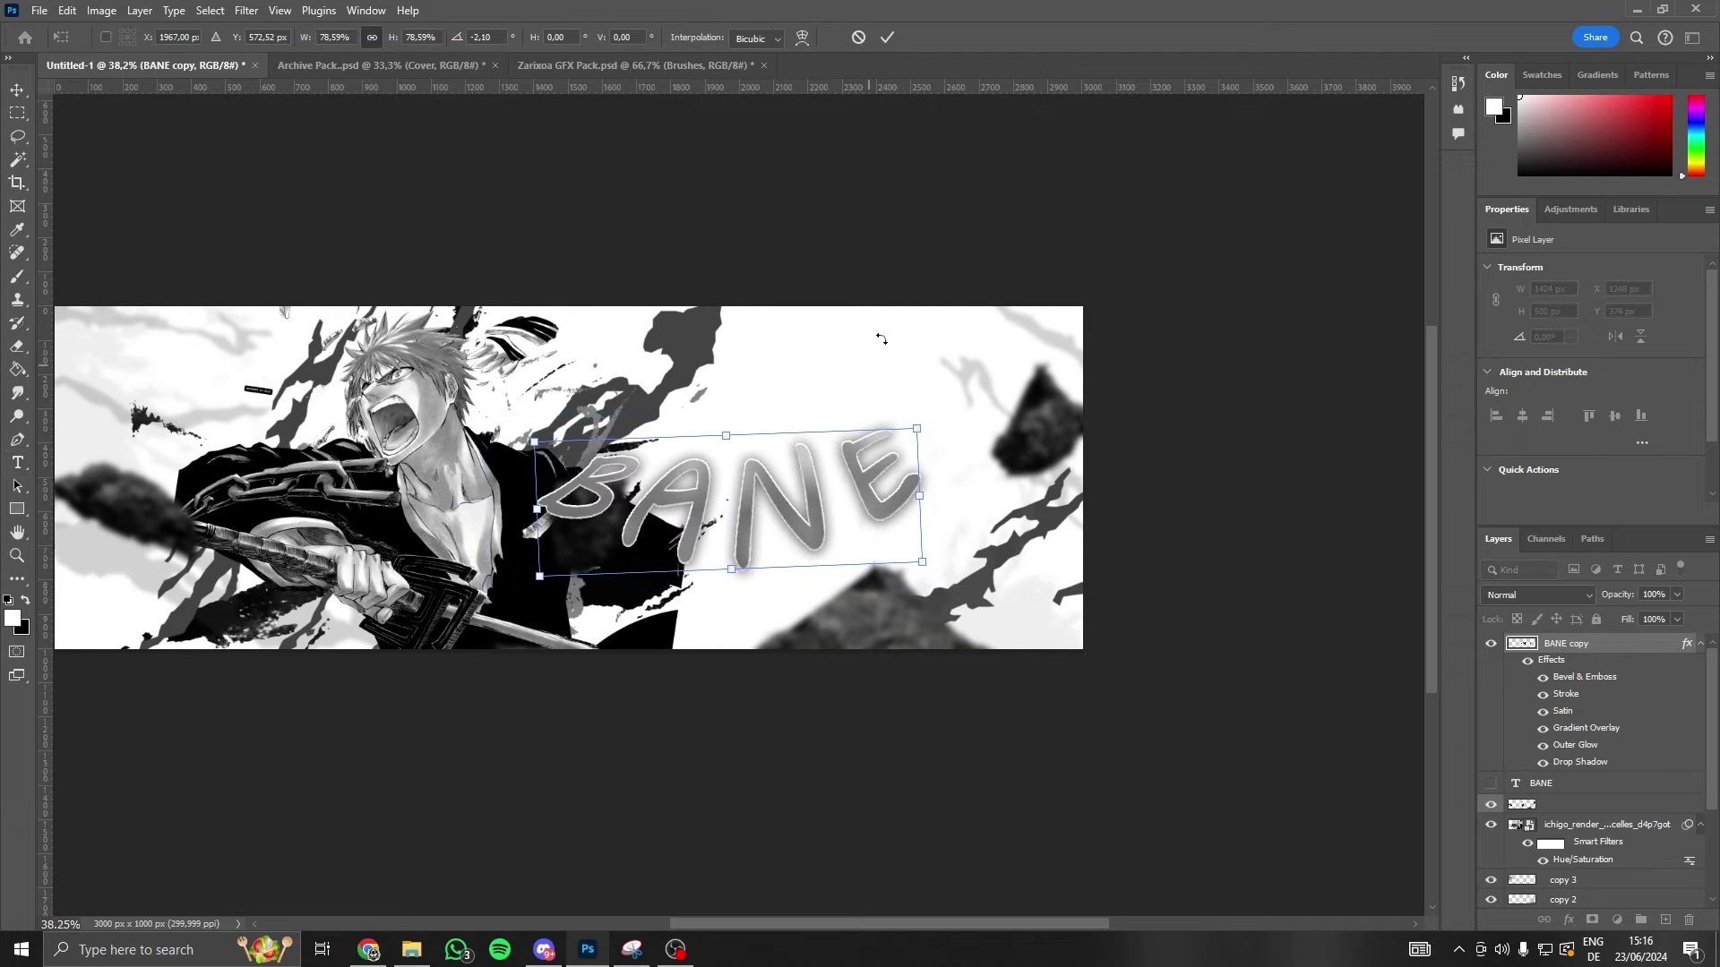
pyautogui.click(887, 37)
pyautogui.press('t')
# - Hide the styled BANE copy, show the plain BANE text, and move it further left
pyautogui.keyDown('alt'); pyautogui.scroll(-3, 701, 360); pyautogui.keyUp('alt')
pyautogui.scroll(-1, 700, 360)
pyautogui.scroll(1, 700, 360)
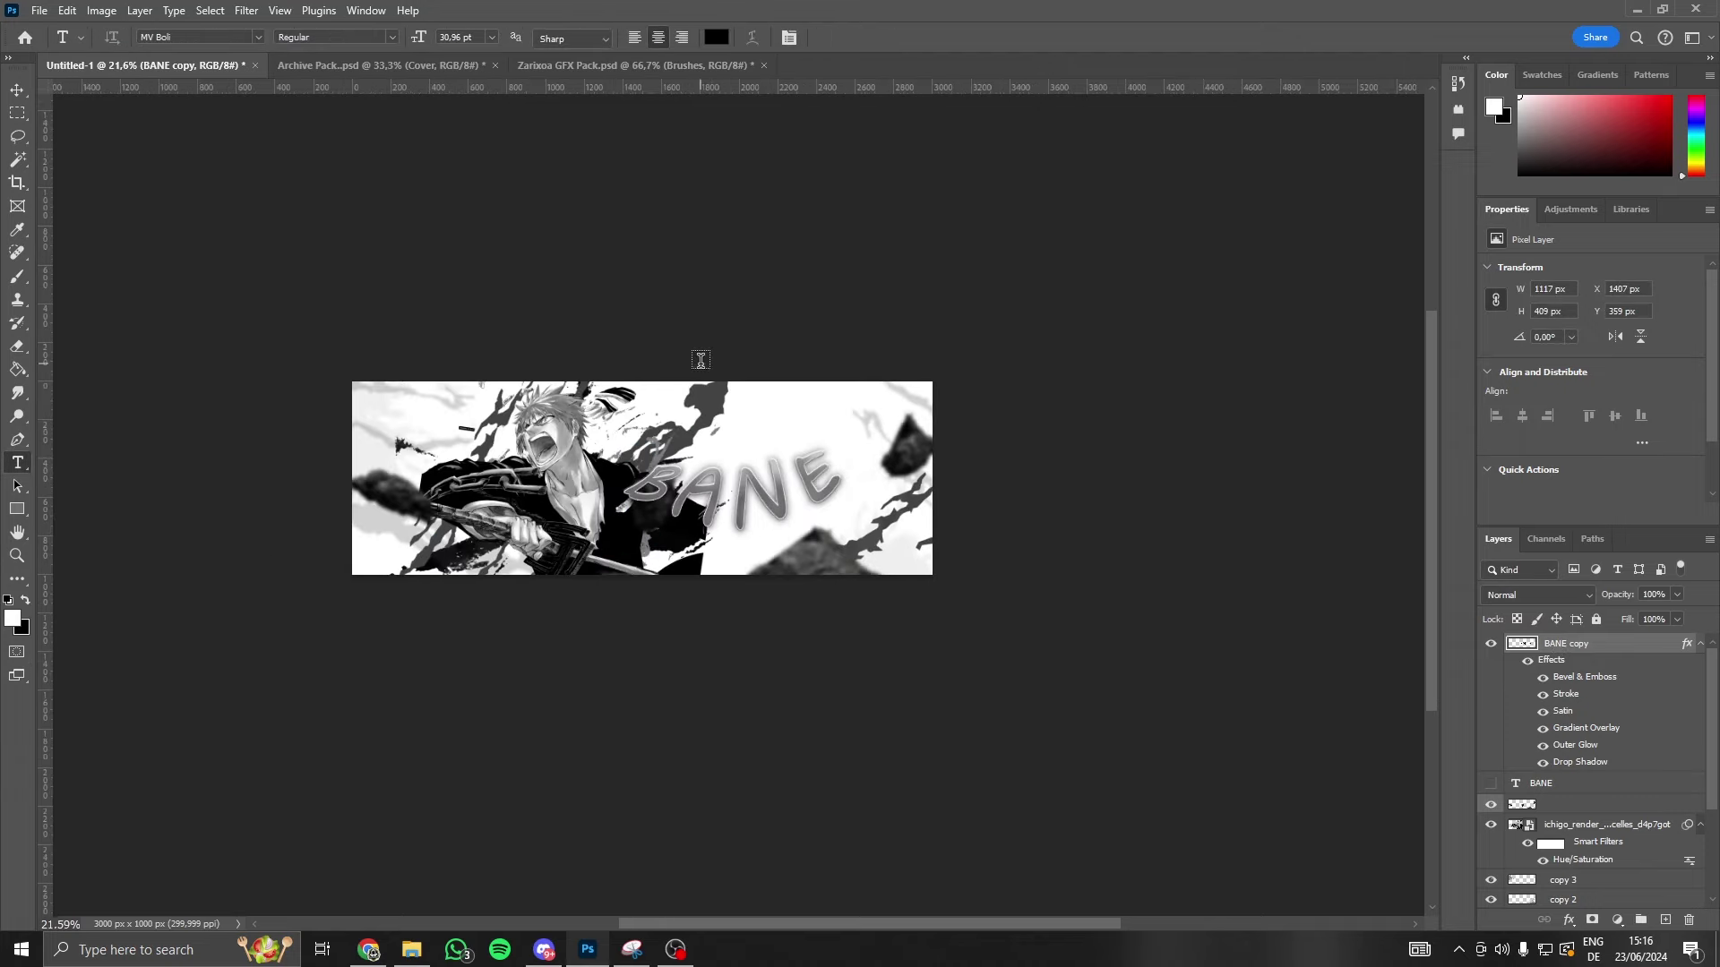
pyautogui.click(1490, 643)
pyautogui.click(1491, 783)
pyautogui.keyDown('alt'); pyautogui.scroll(2, 778, 461); pyautogui.keyUp('alt')
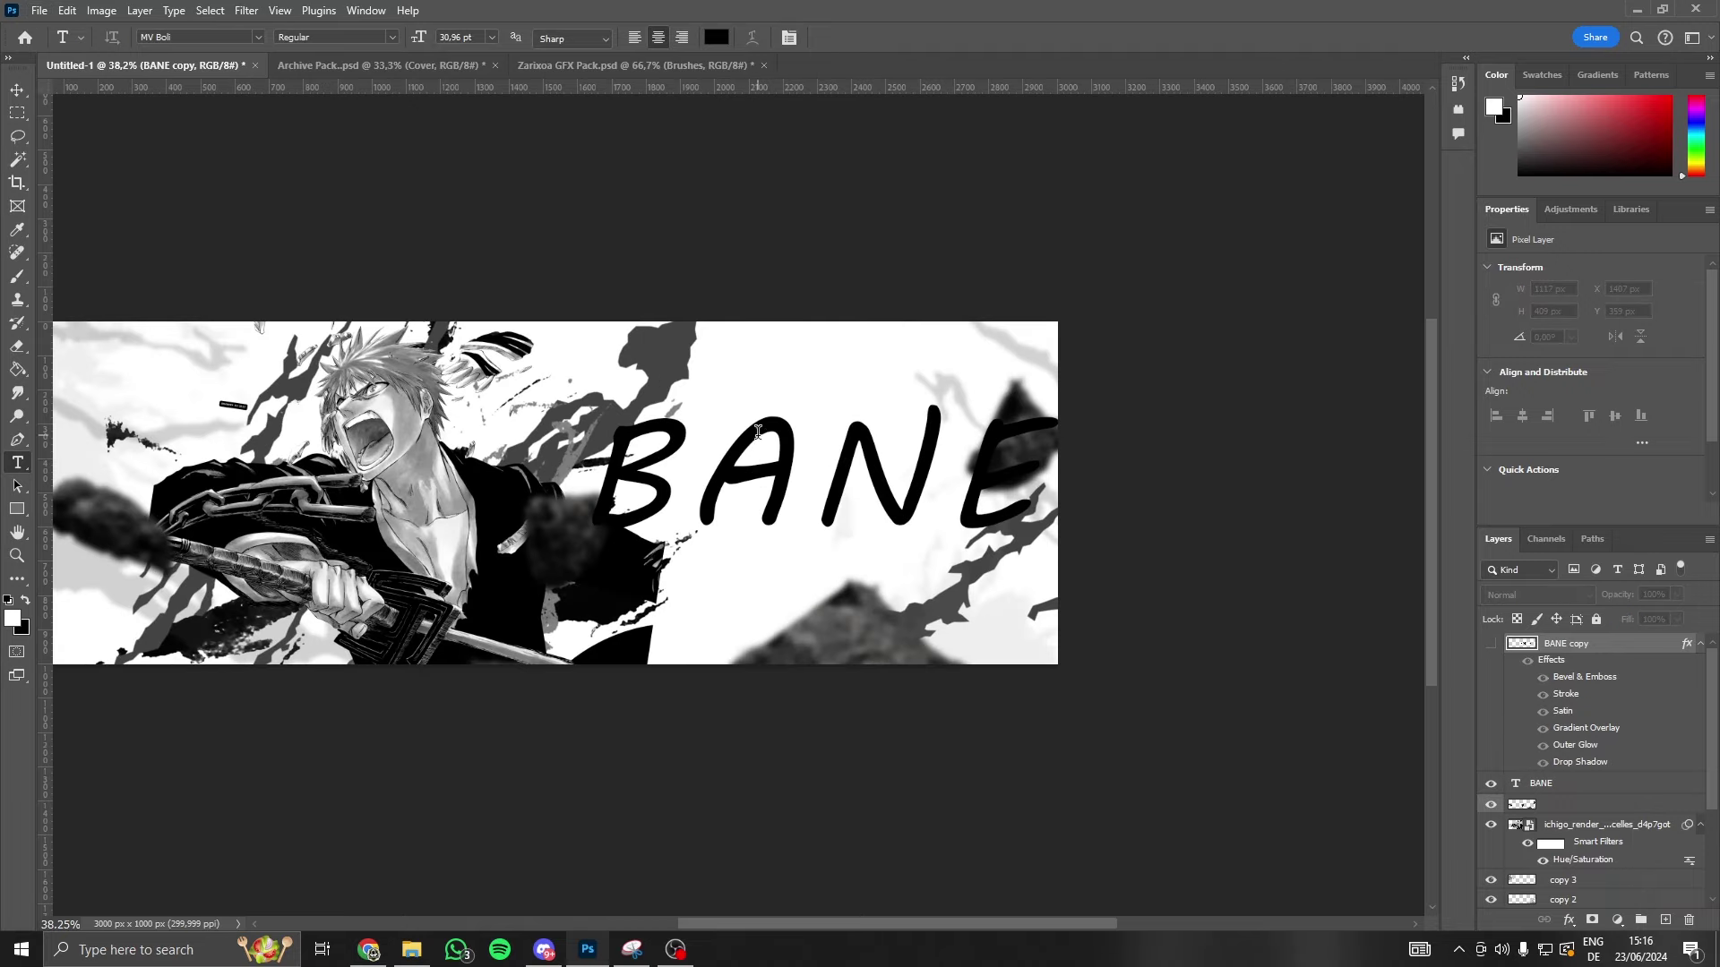
pyautogui.keyDown('alt'); pyautogui.scroll(1, 777, 461); pyautogui.keyUp('alt')
pyautogui.click(1549, 786)
pyautogui.hotkey('ctrl', 't')
pyautogui.moveTo(959, 452); pyautogui.dragTo(852, 469)
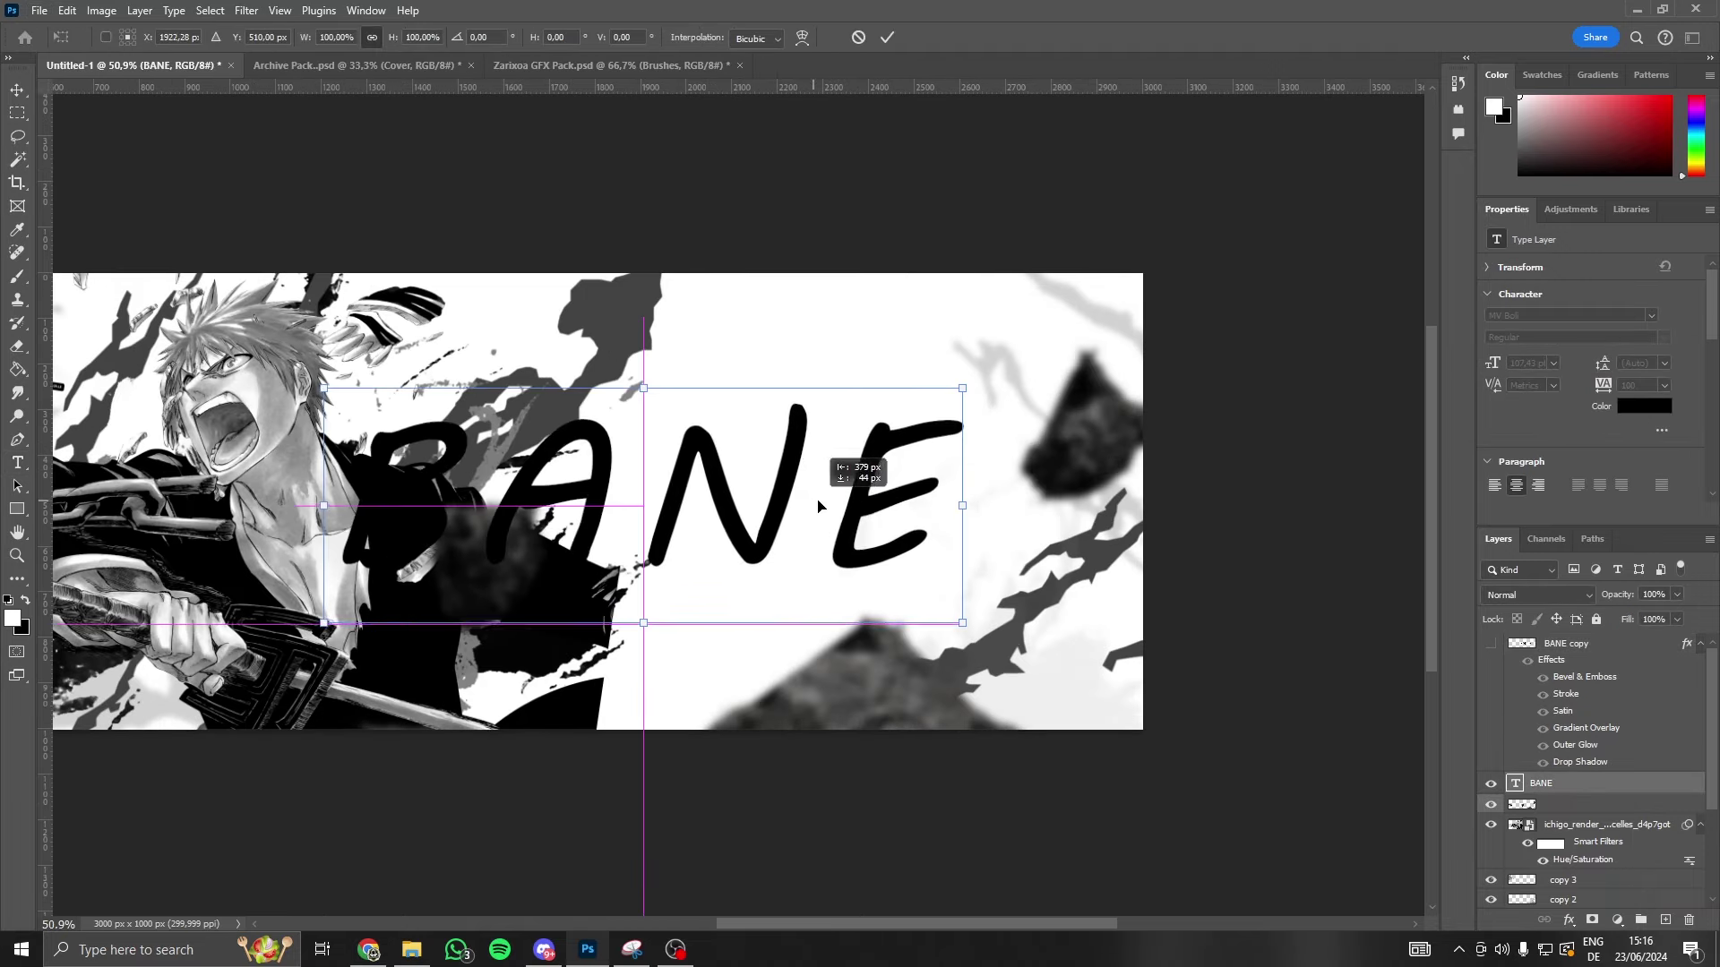
# - Tighten the BANE letter tracking to -50 and commit the text
pyautogui.doubleClick(1520, 785)
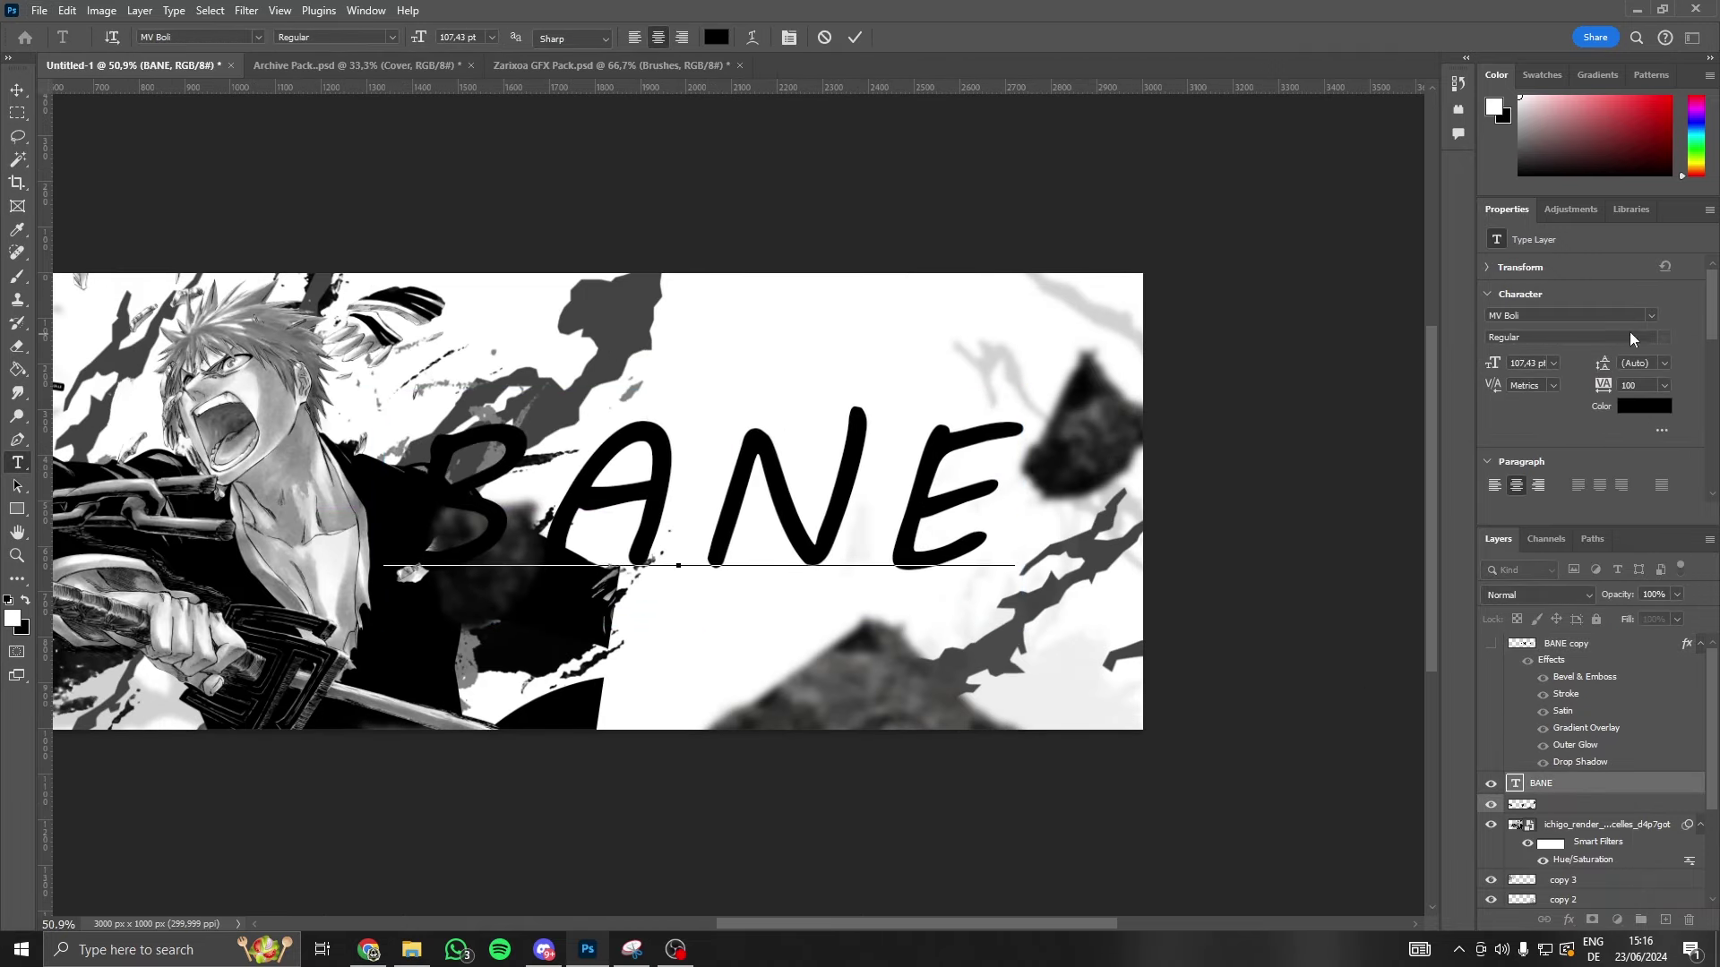
pyautogui.click(1662, 385)
pyautogui.hotkey('ctrl', 'a')
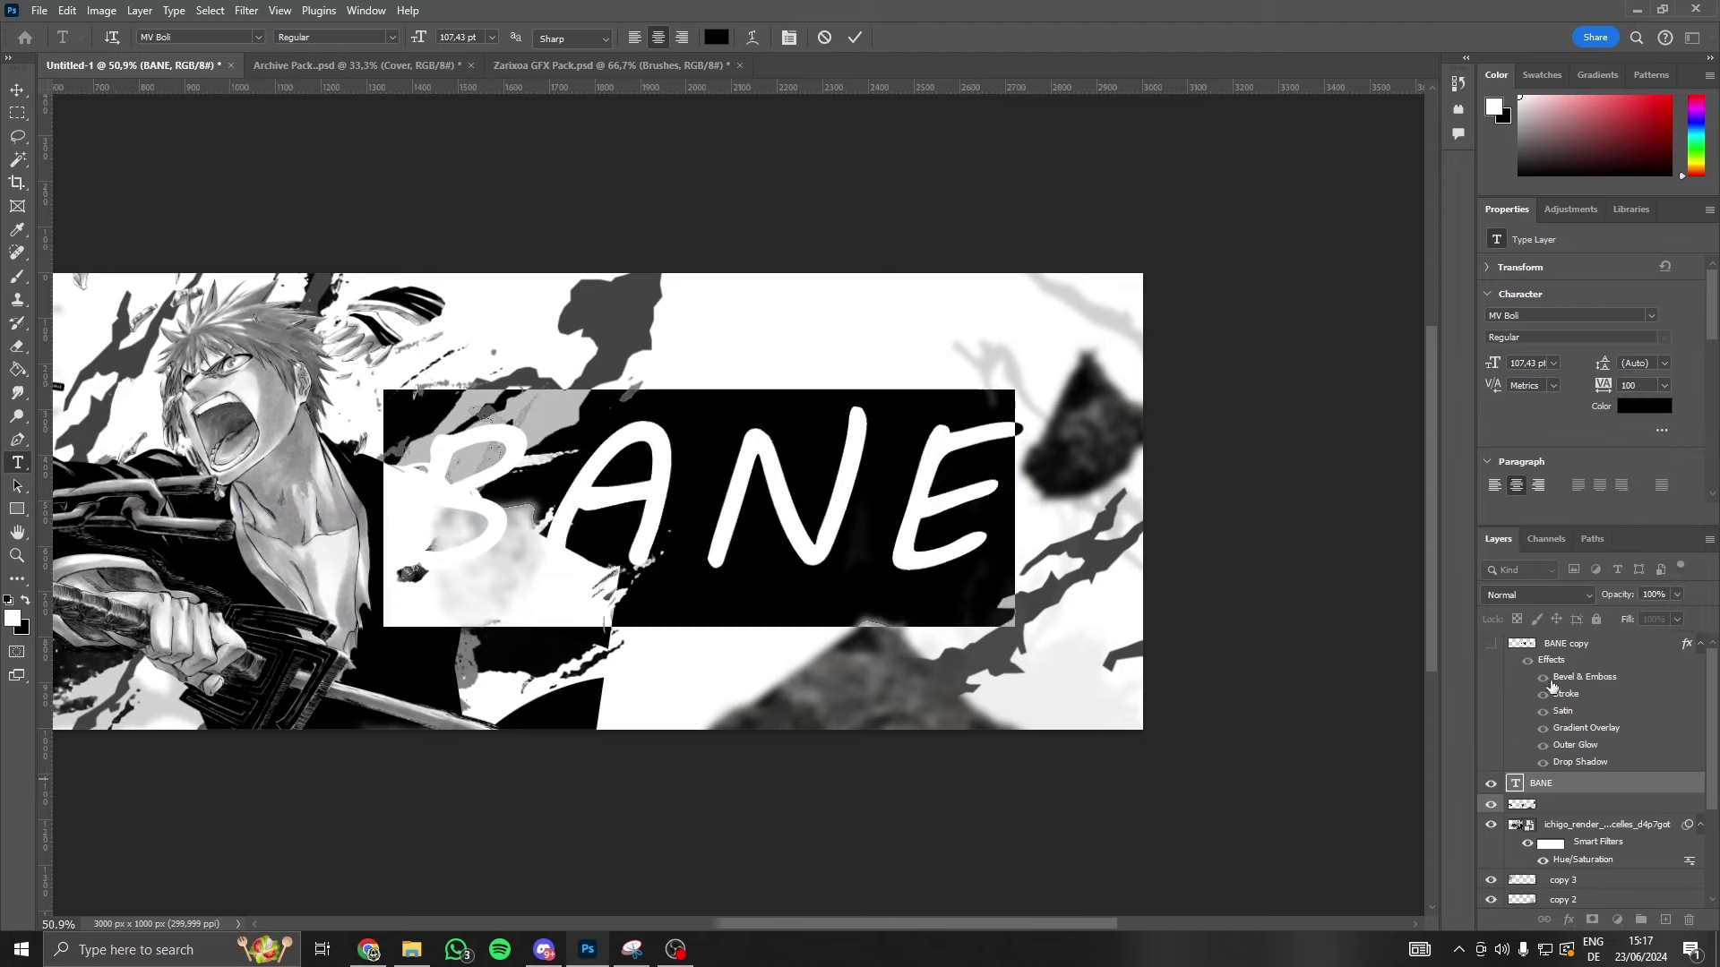
pyautogui.click(1665, 386)
pyautogui.click(1644, 505)
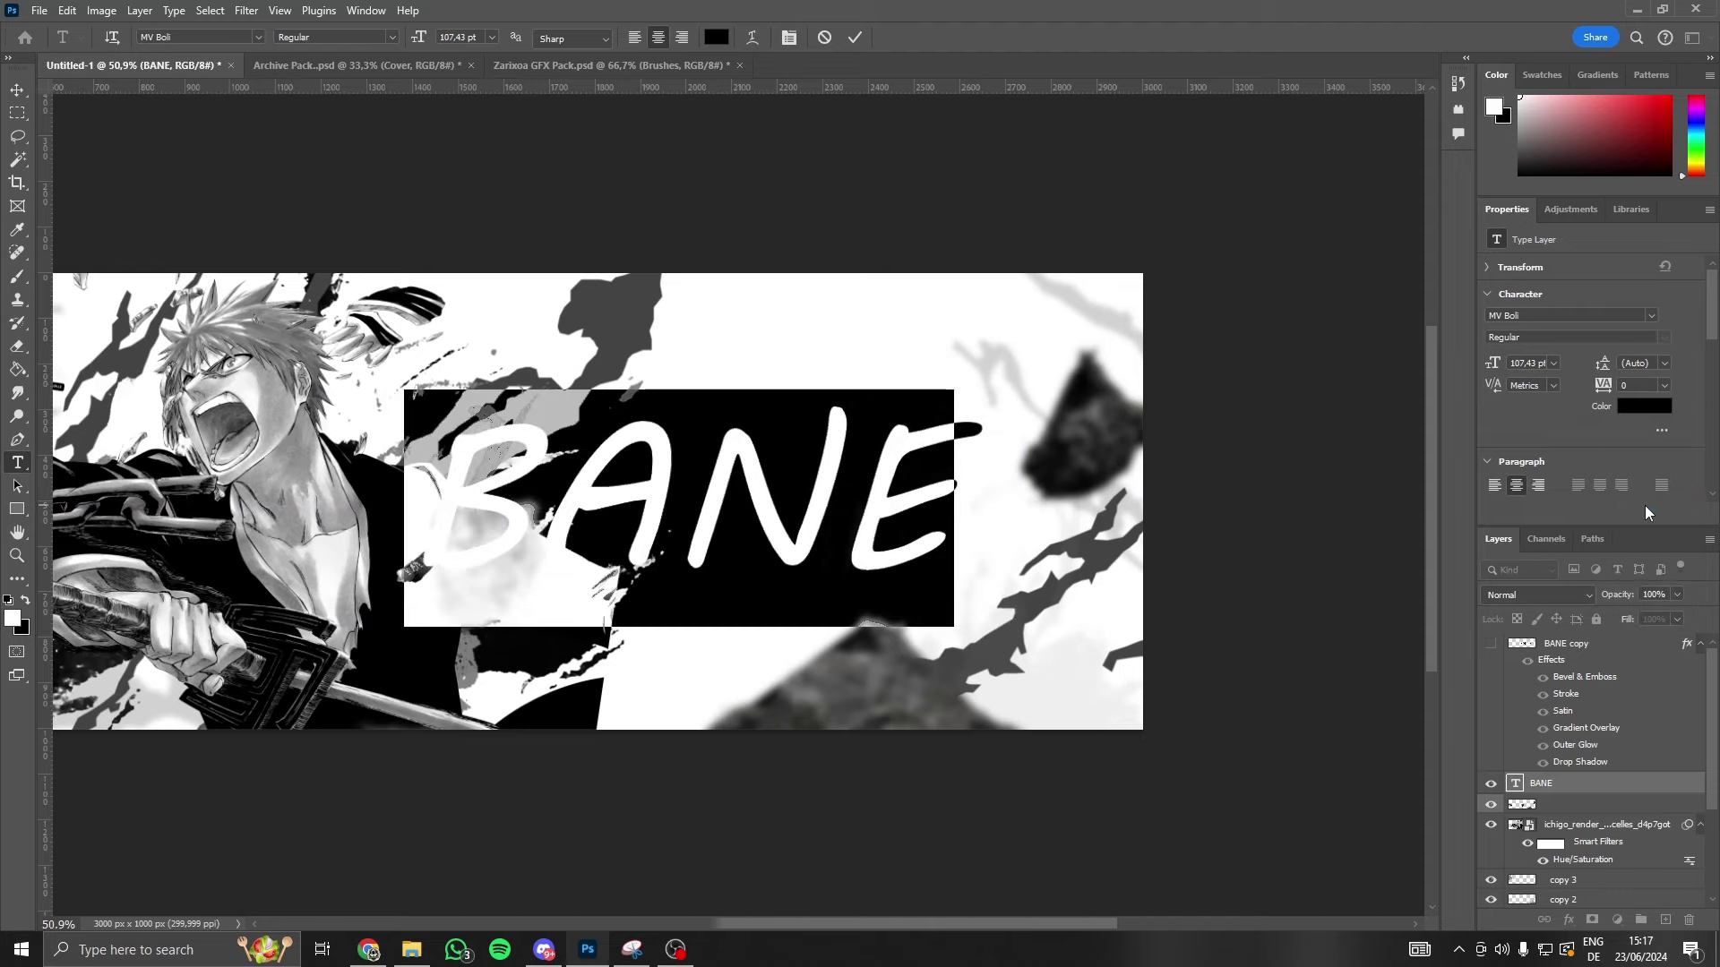
pyautogui.click(1665, 385)
pyautogui.click(1646, 443)
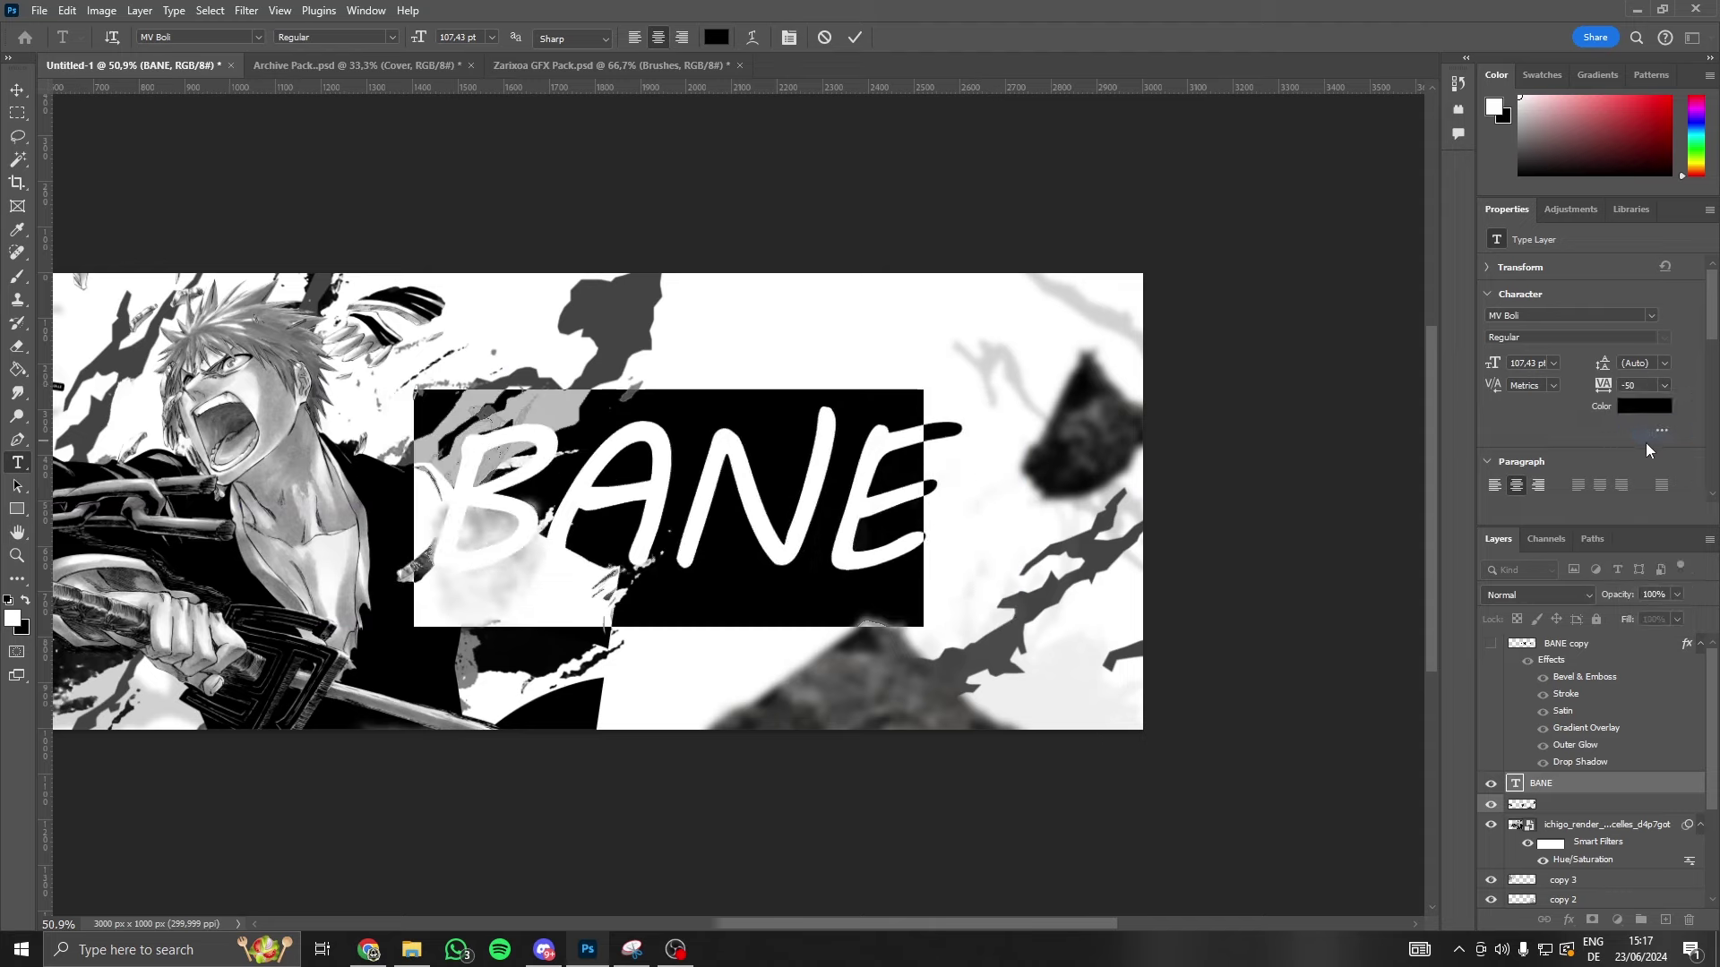
pyautogui.click(1584, 783)
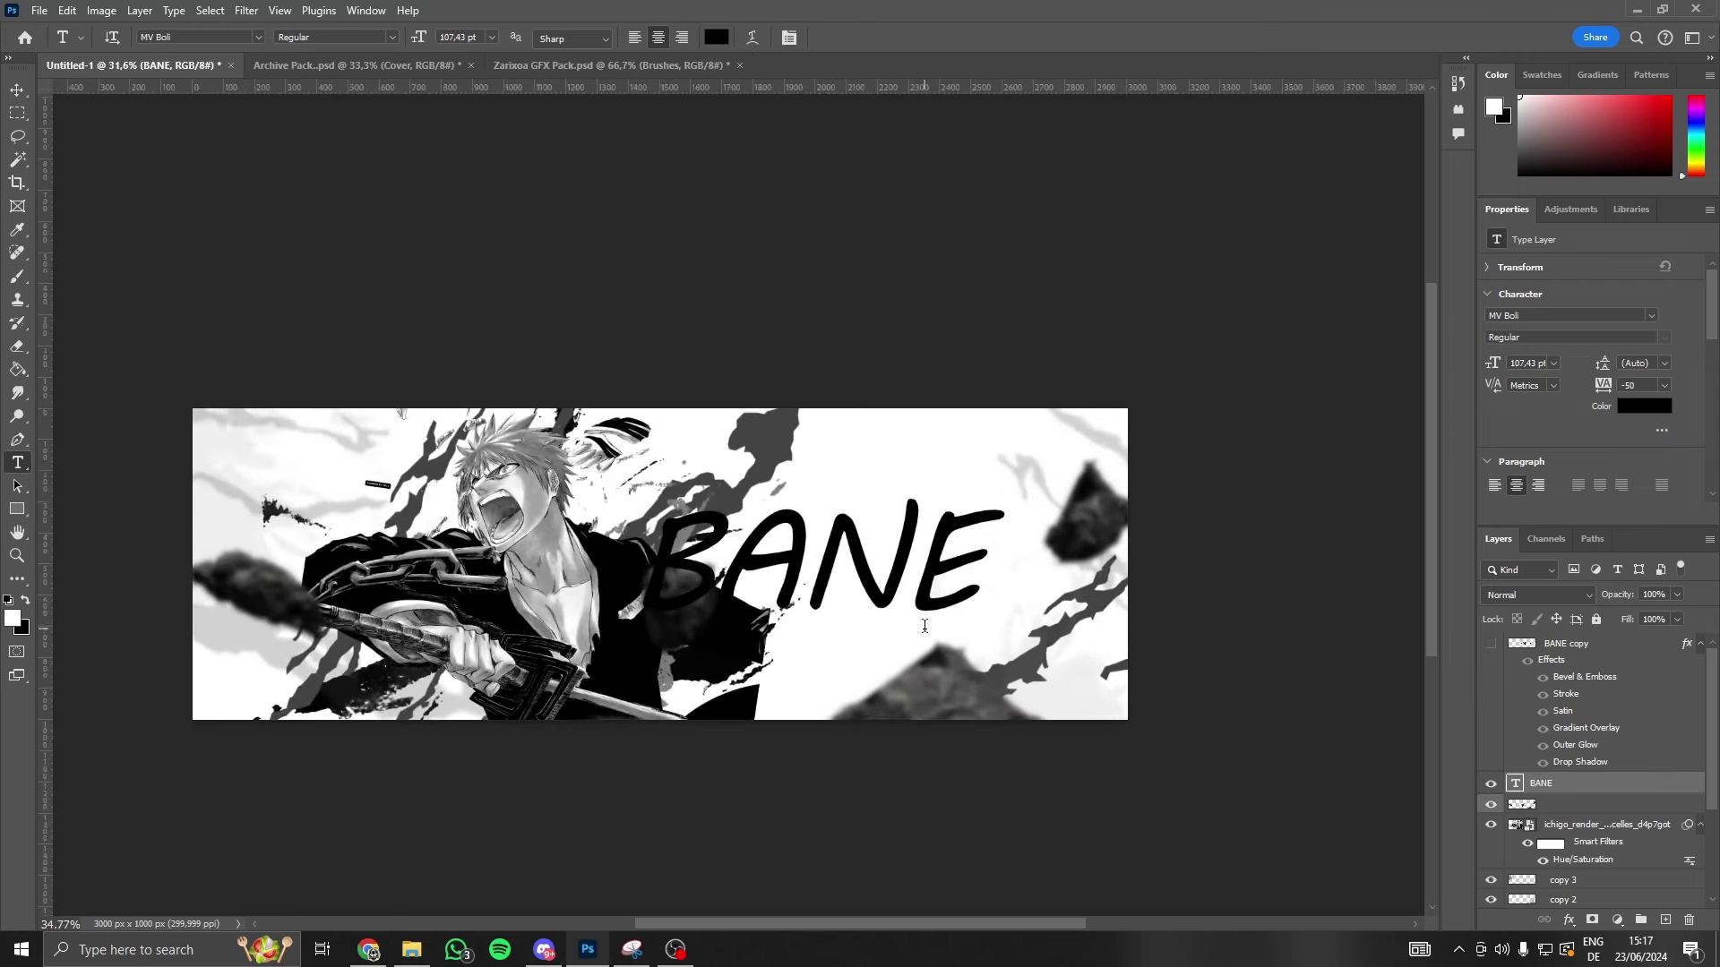
# - Duplicate the BANE text, hide the original, and rasterize BANE copy 2
pyautogui.hotkey('ctrl', 'j')
pyautogui.click(1490, 805)
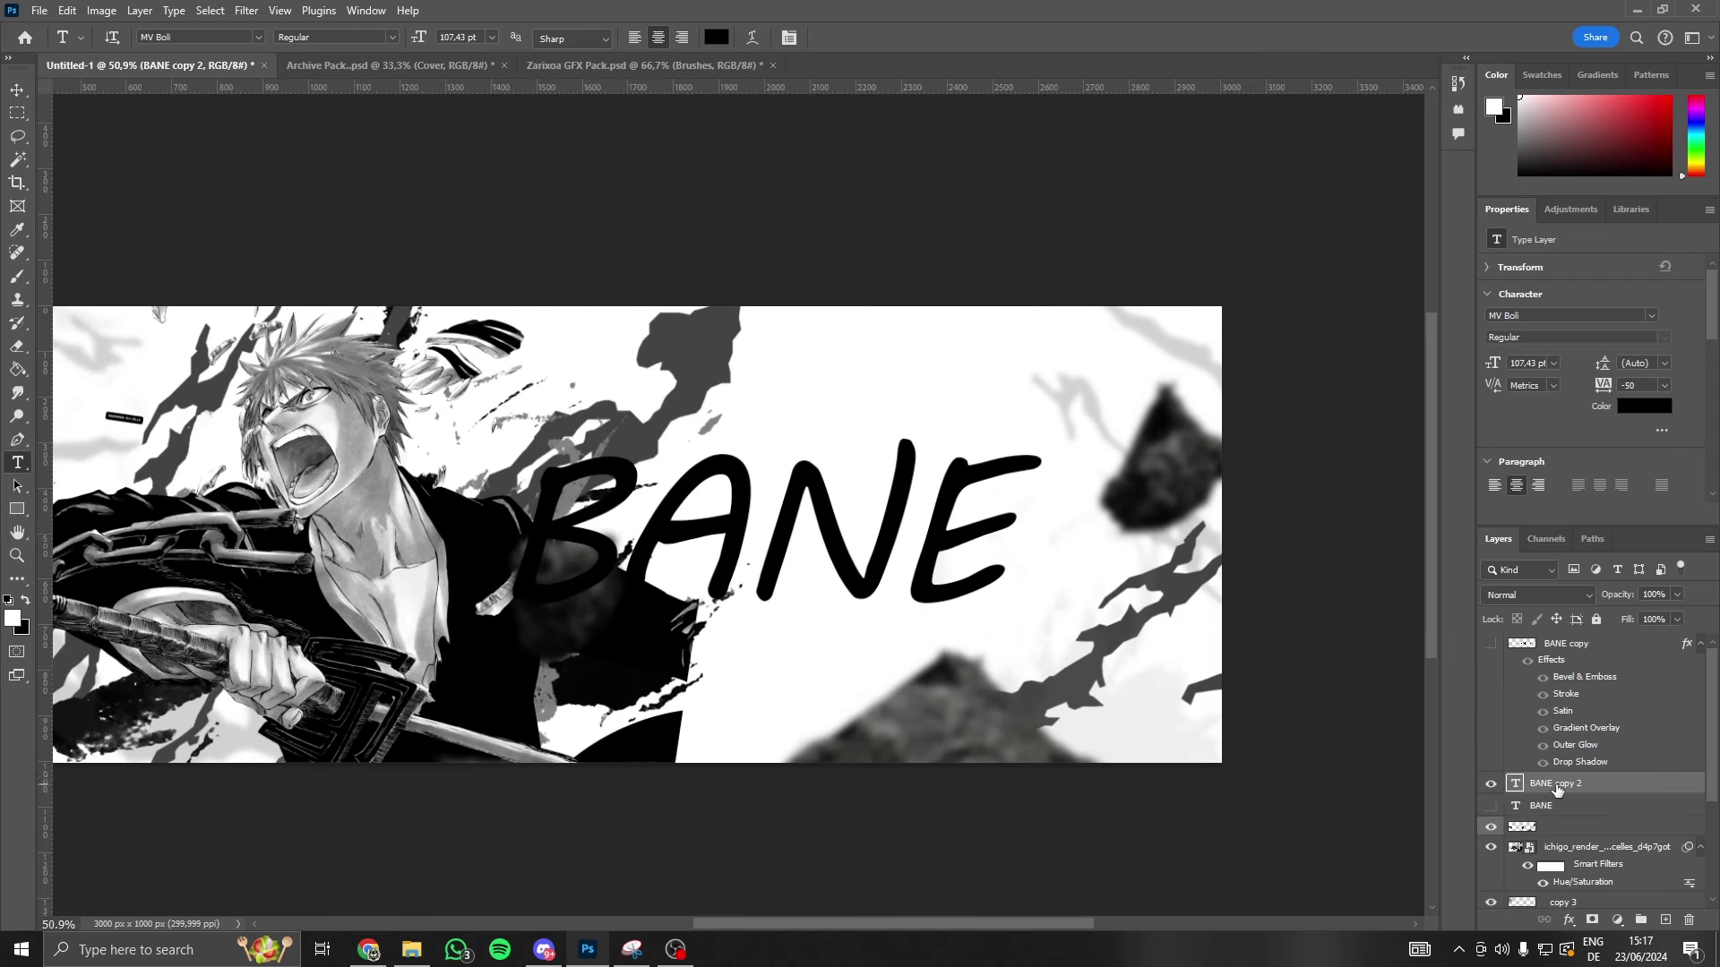
pyautogui.rightClick(1563, 783)
pyautogui.click(1577, 714)
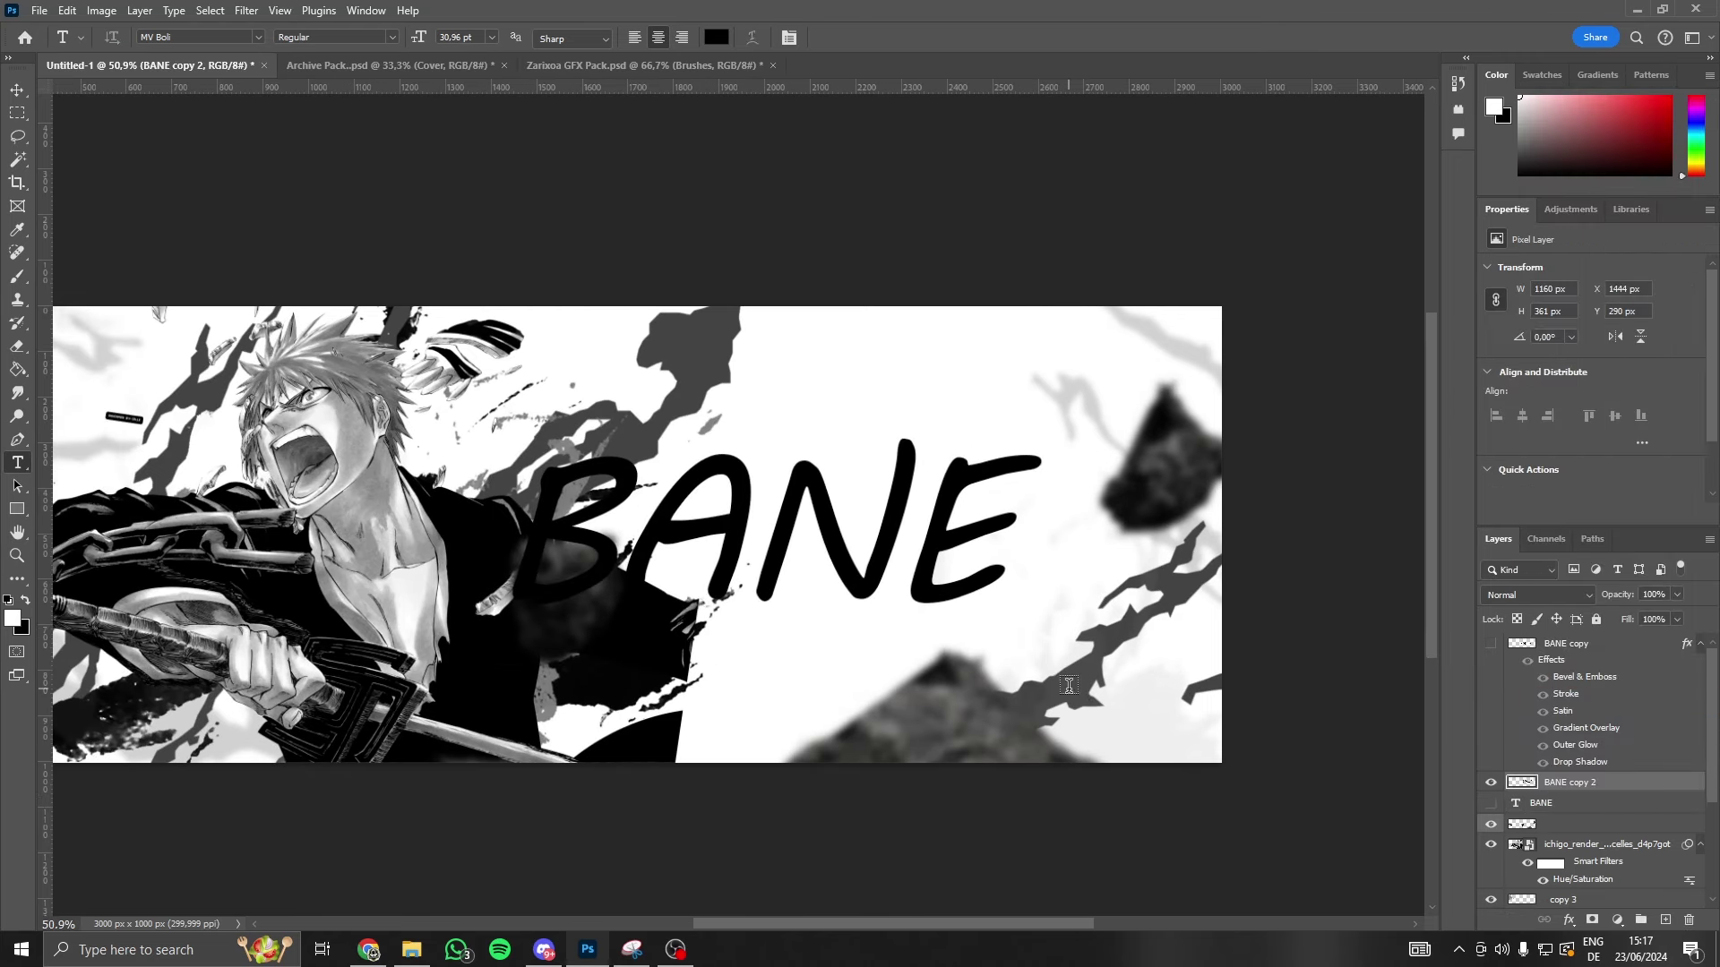
# - Duplicate the rasterized layer as BANE copy 3 with a black-filled layer mask
pyautogui.hotkey('ctrl', 'j')
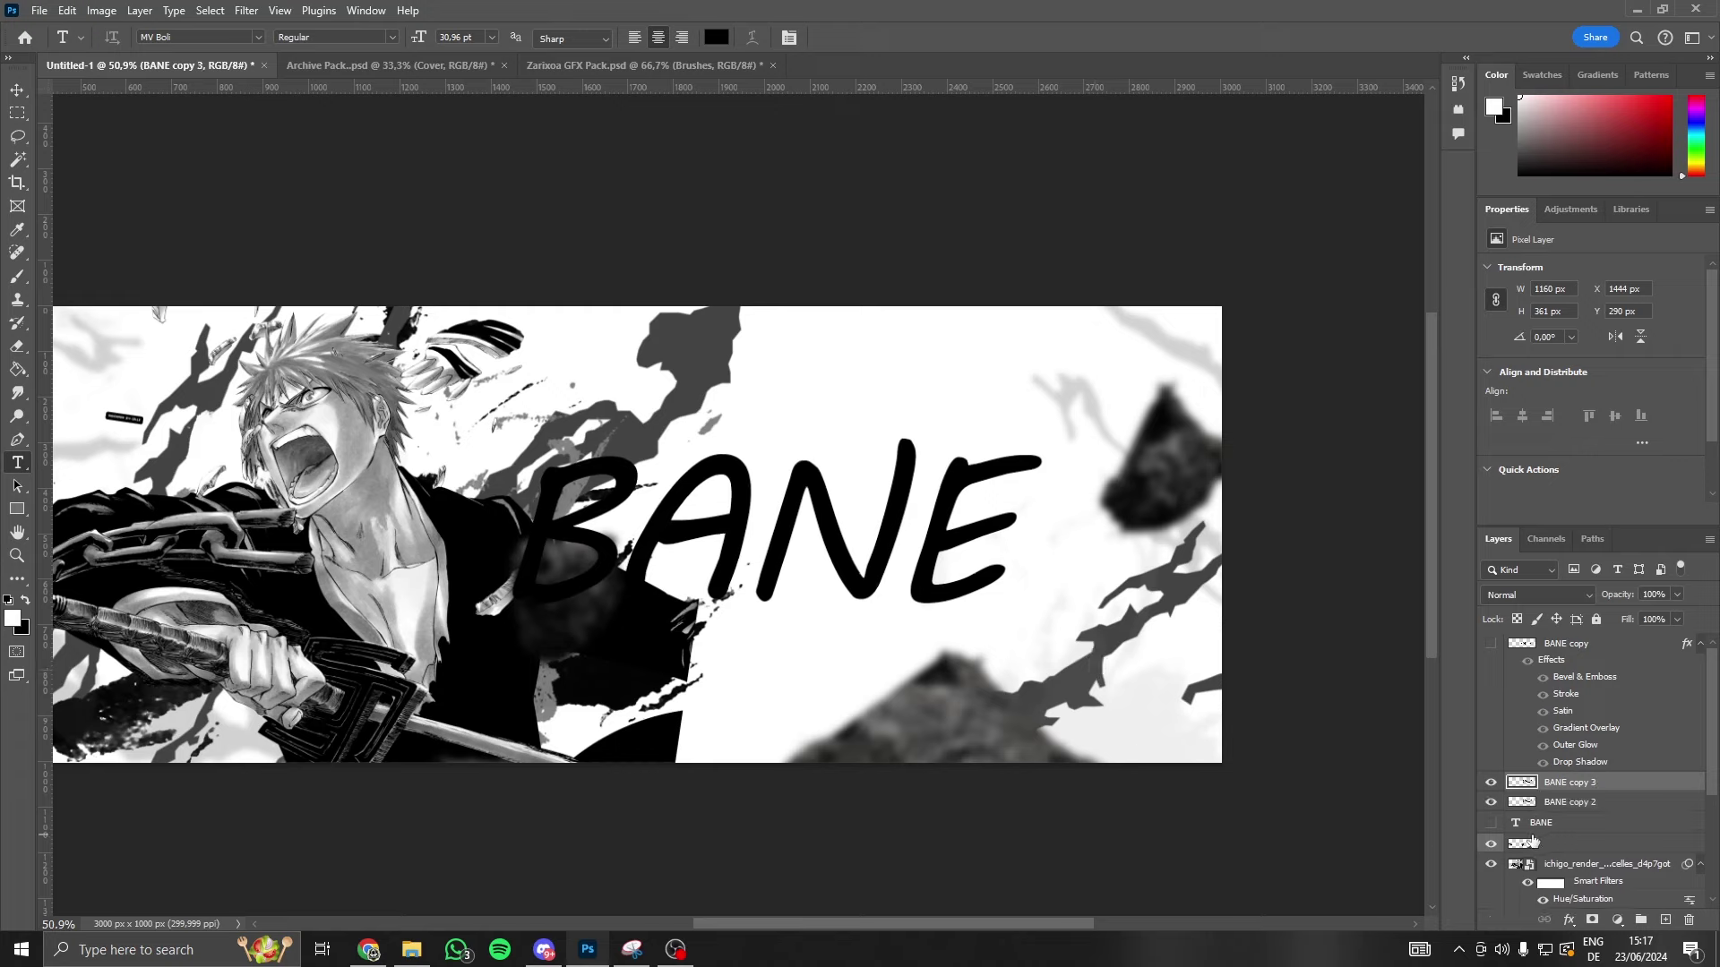
pyautogui.click(1598, 917)
pyautogui.press('g')
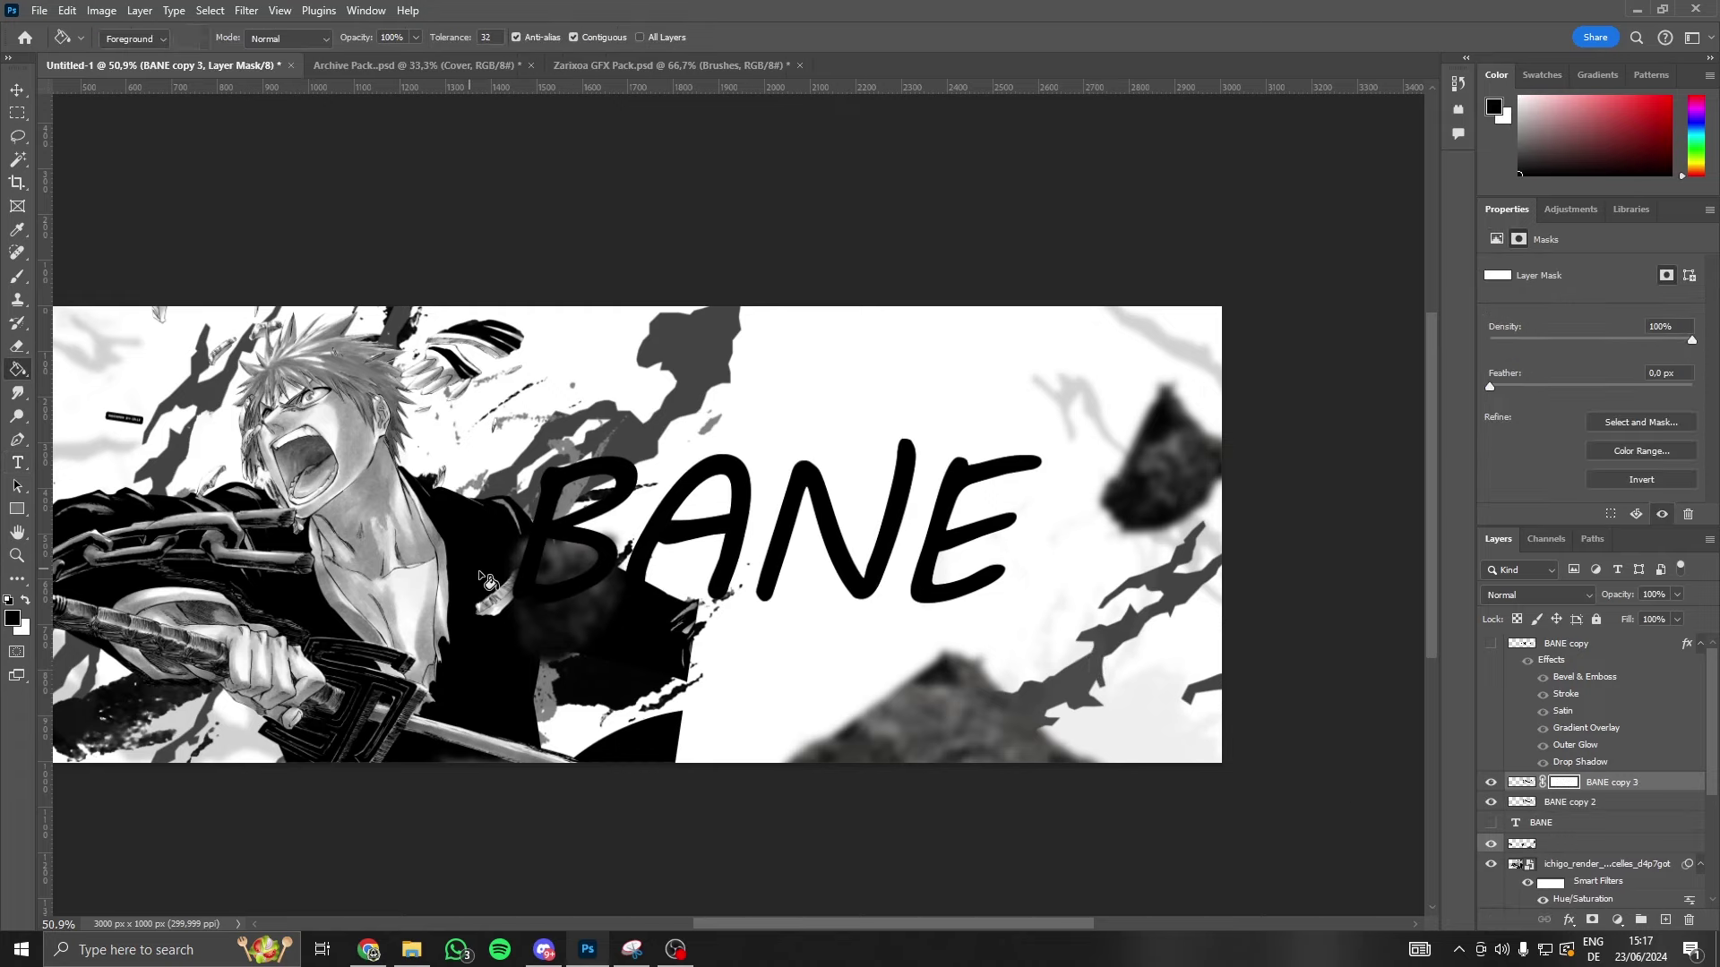
pyautogui.click(355, 538)
# - Paint white with an enlarged Hard Round brush to reveal copy 3 near the B
pyautogui.click(18, 277)
pyautogui.click(25, 600)
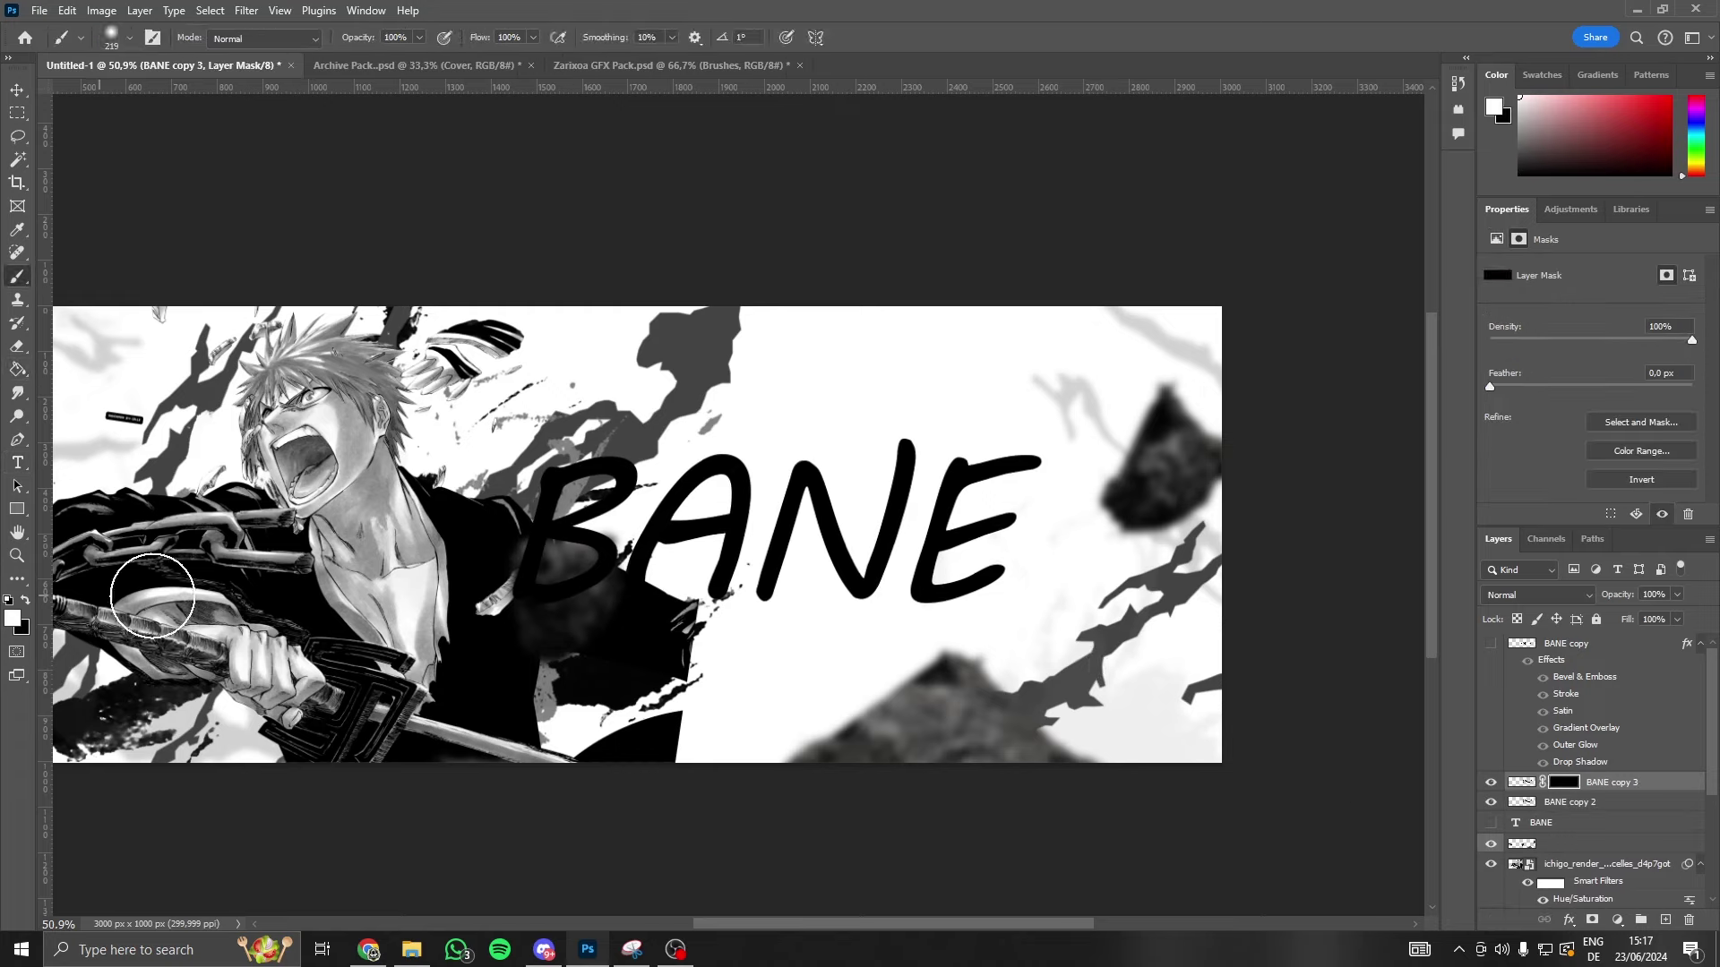
pyautogui.scroll(1, 717, 498)
pyautogui.moveTo(468, 380); pyautogui.dragTo(465, 385)
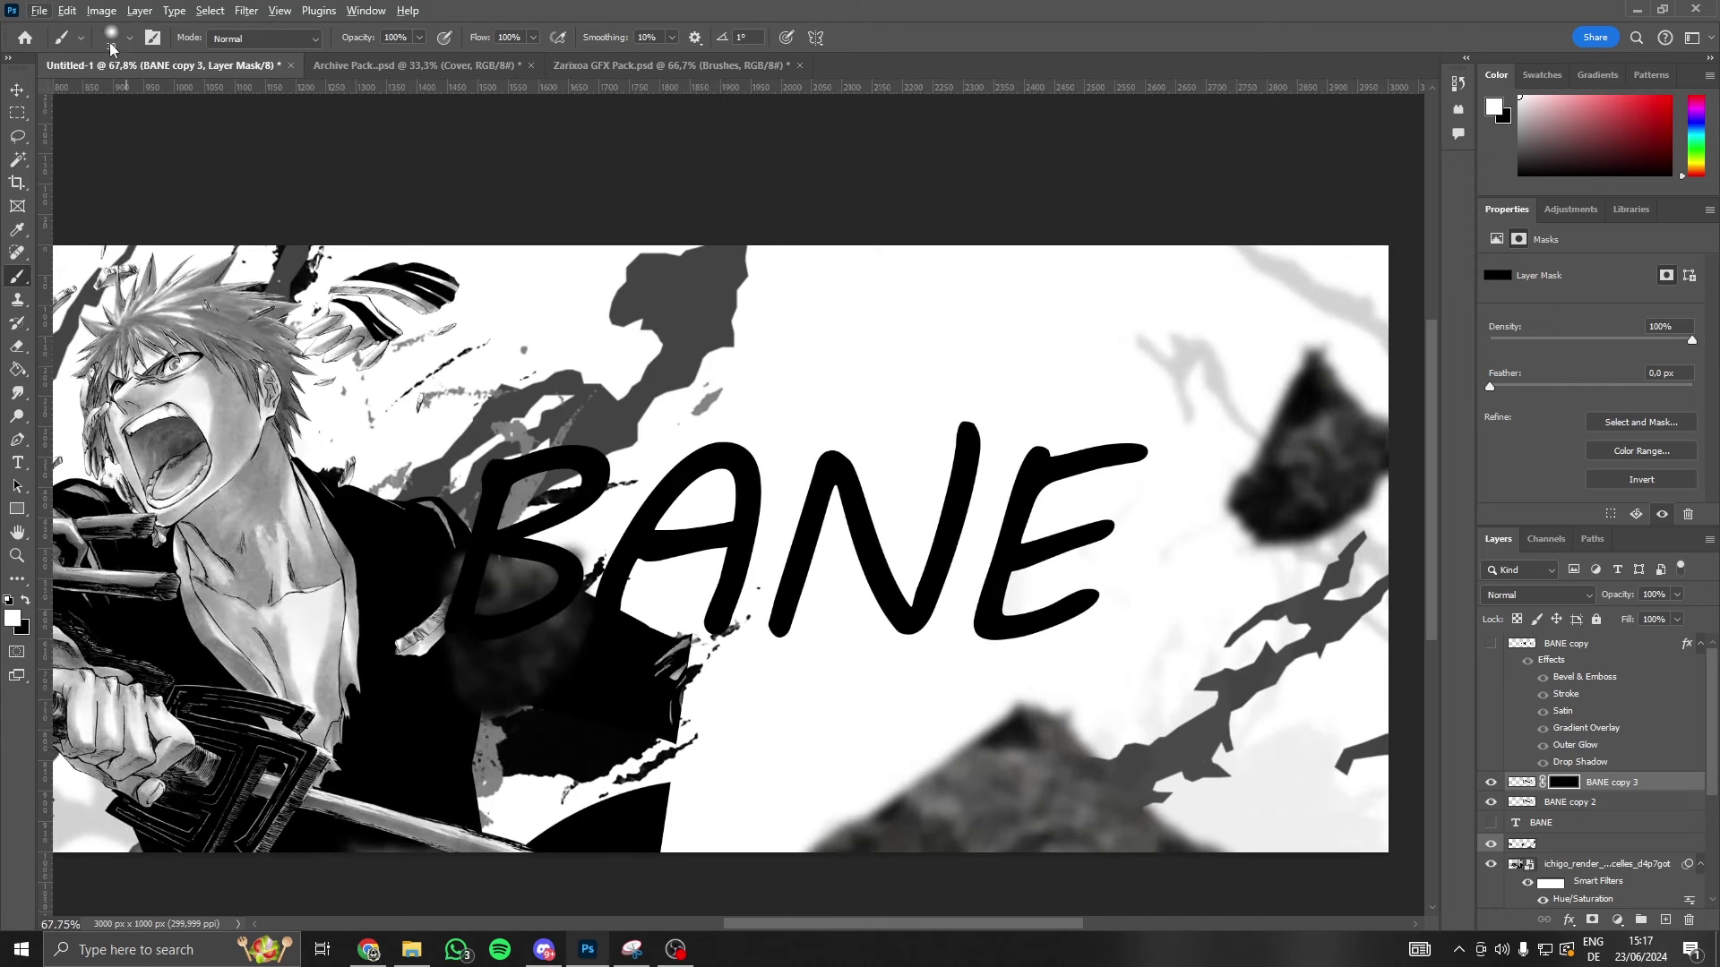
pyautogui.click(112, 40)
pyautogui.click(33, 241)
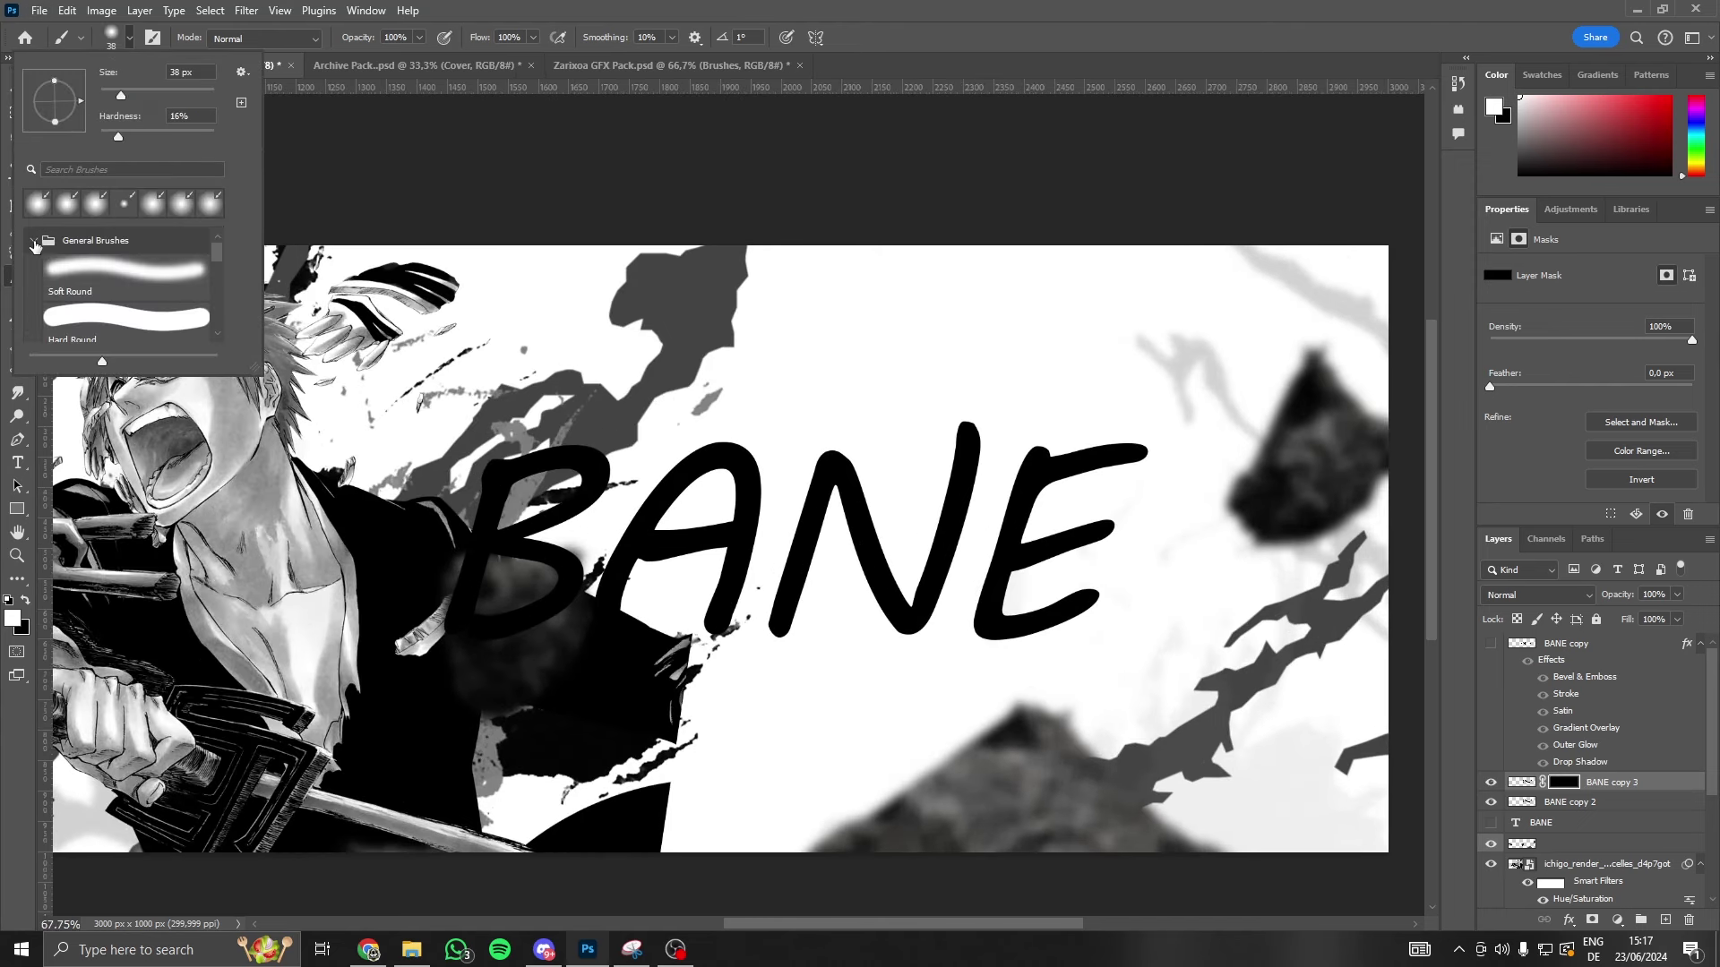
pyautogui.doubleClick(105, 328)
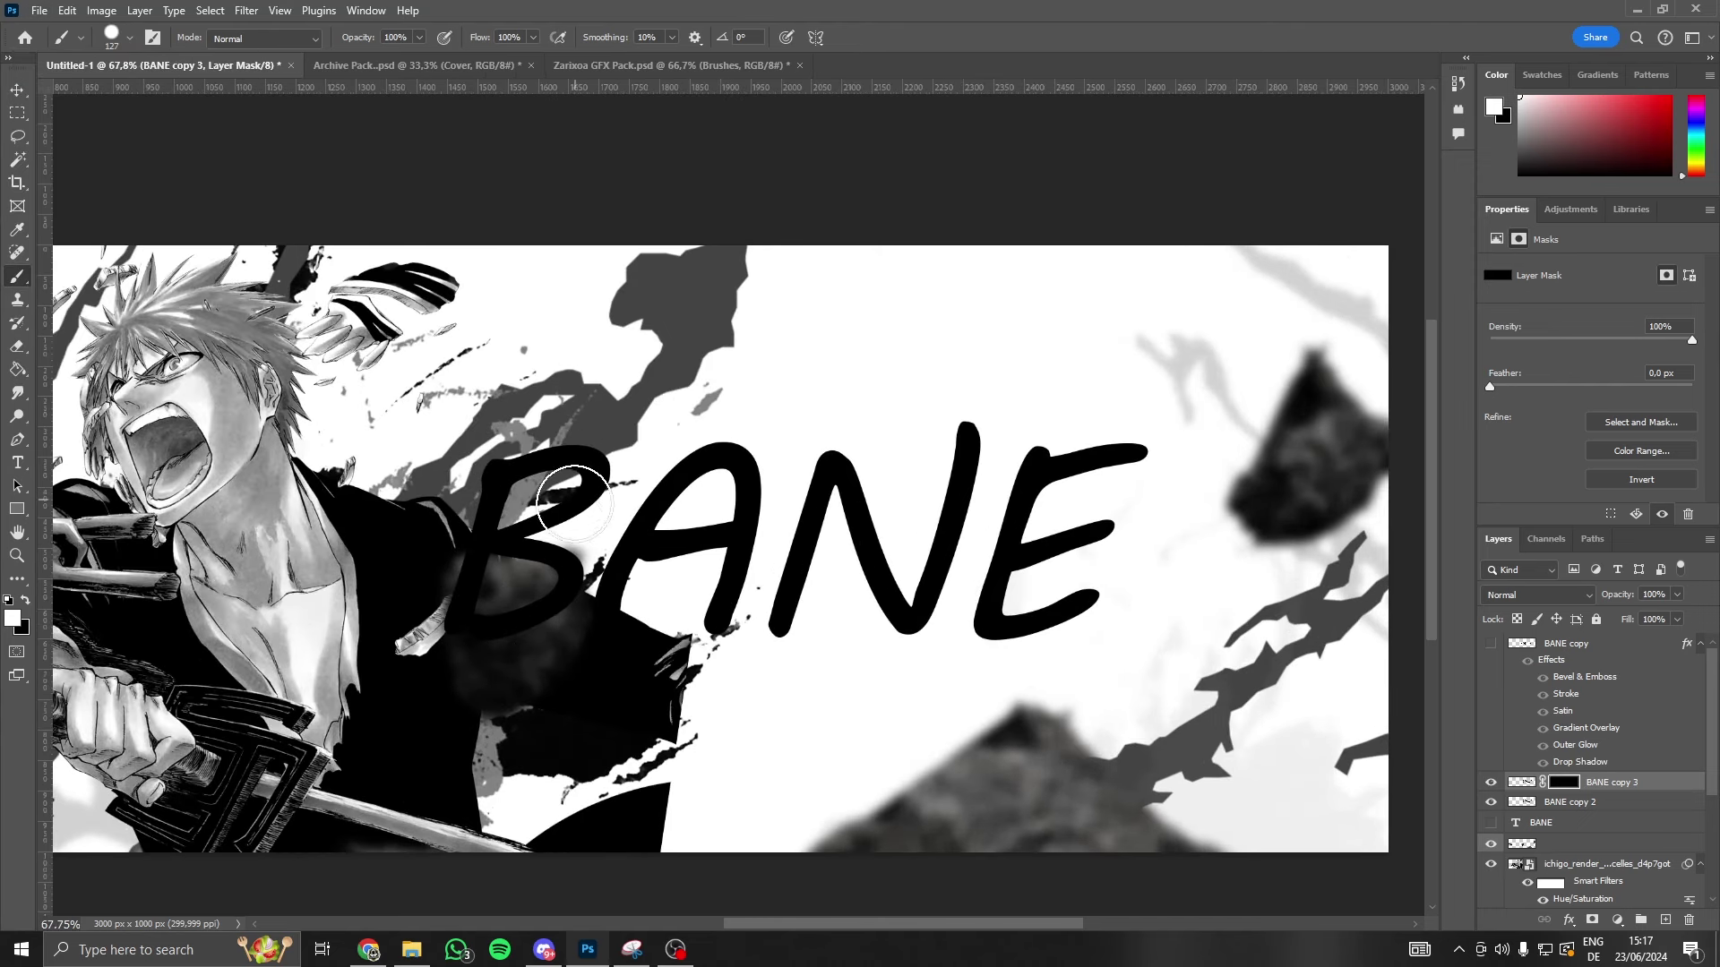
pyautogui.moveTo(573, 502); pyautogui.dragTo(537, 576)
# - Create BANE copy 4 from copy 2 with a black-filled layer mask
pyautogui.click(1489, 802)
pyautogui.click(1563, 806)
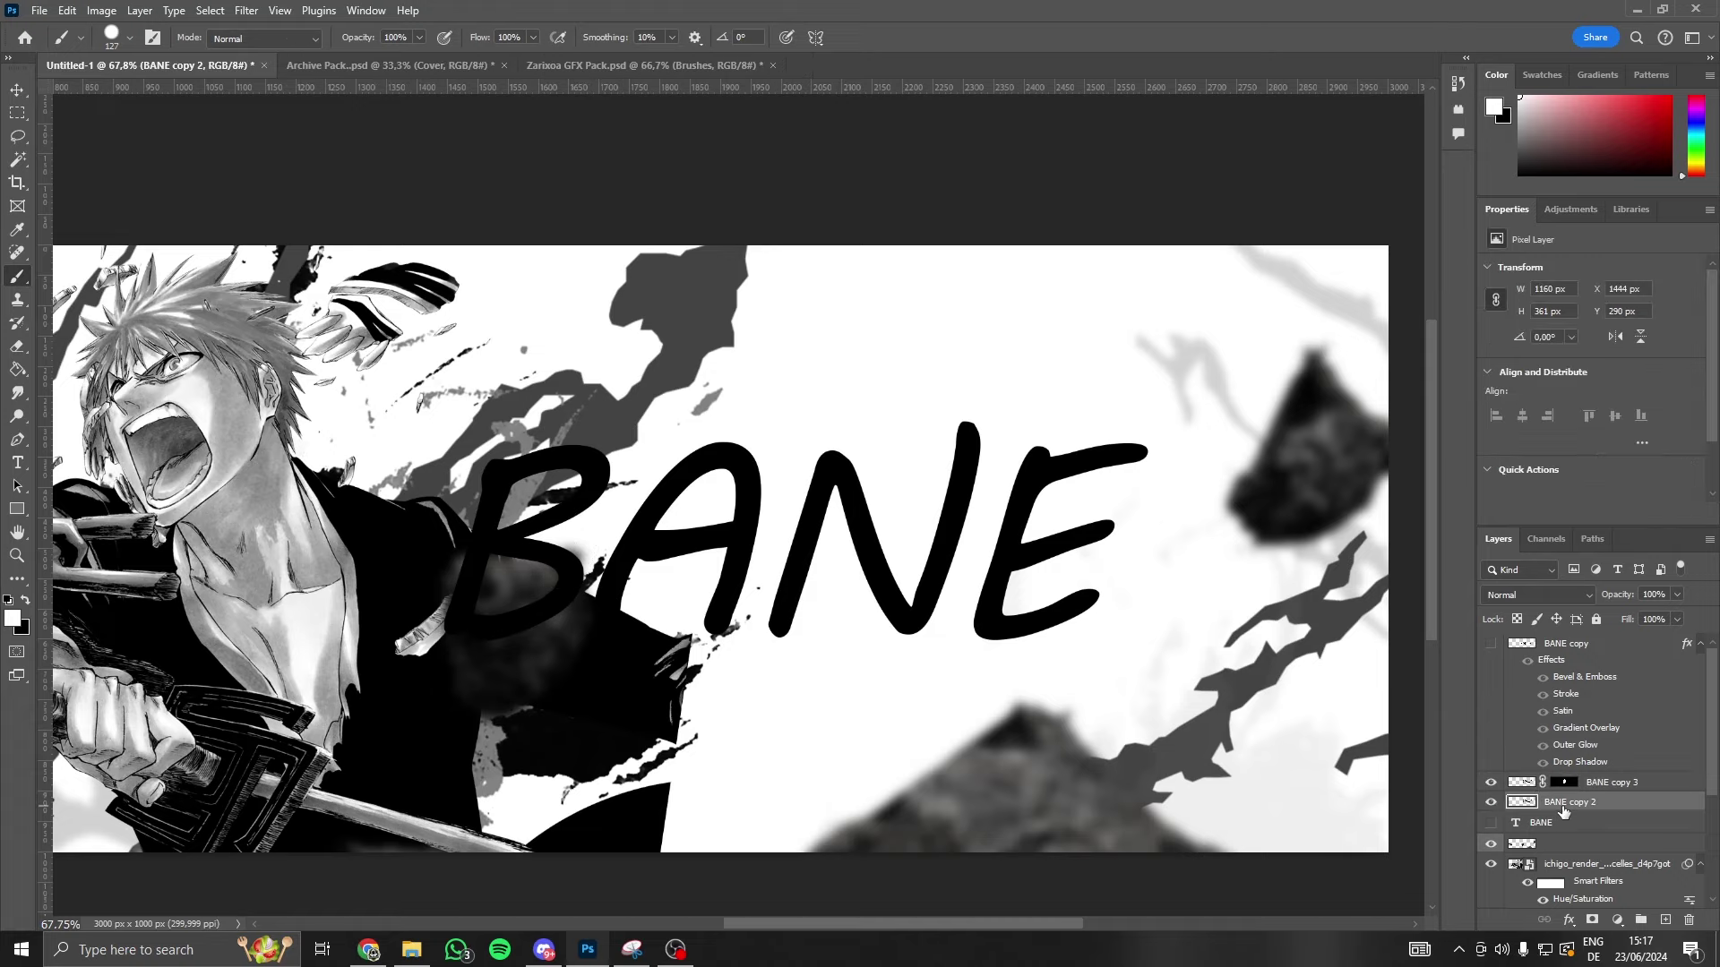
pyautogui.hotkey('ctrl', 'j')
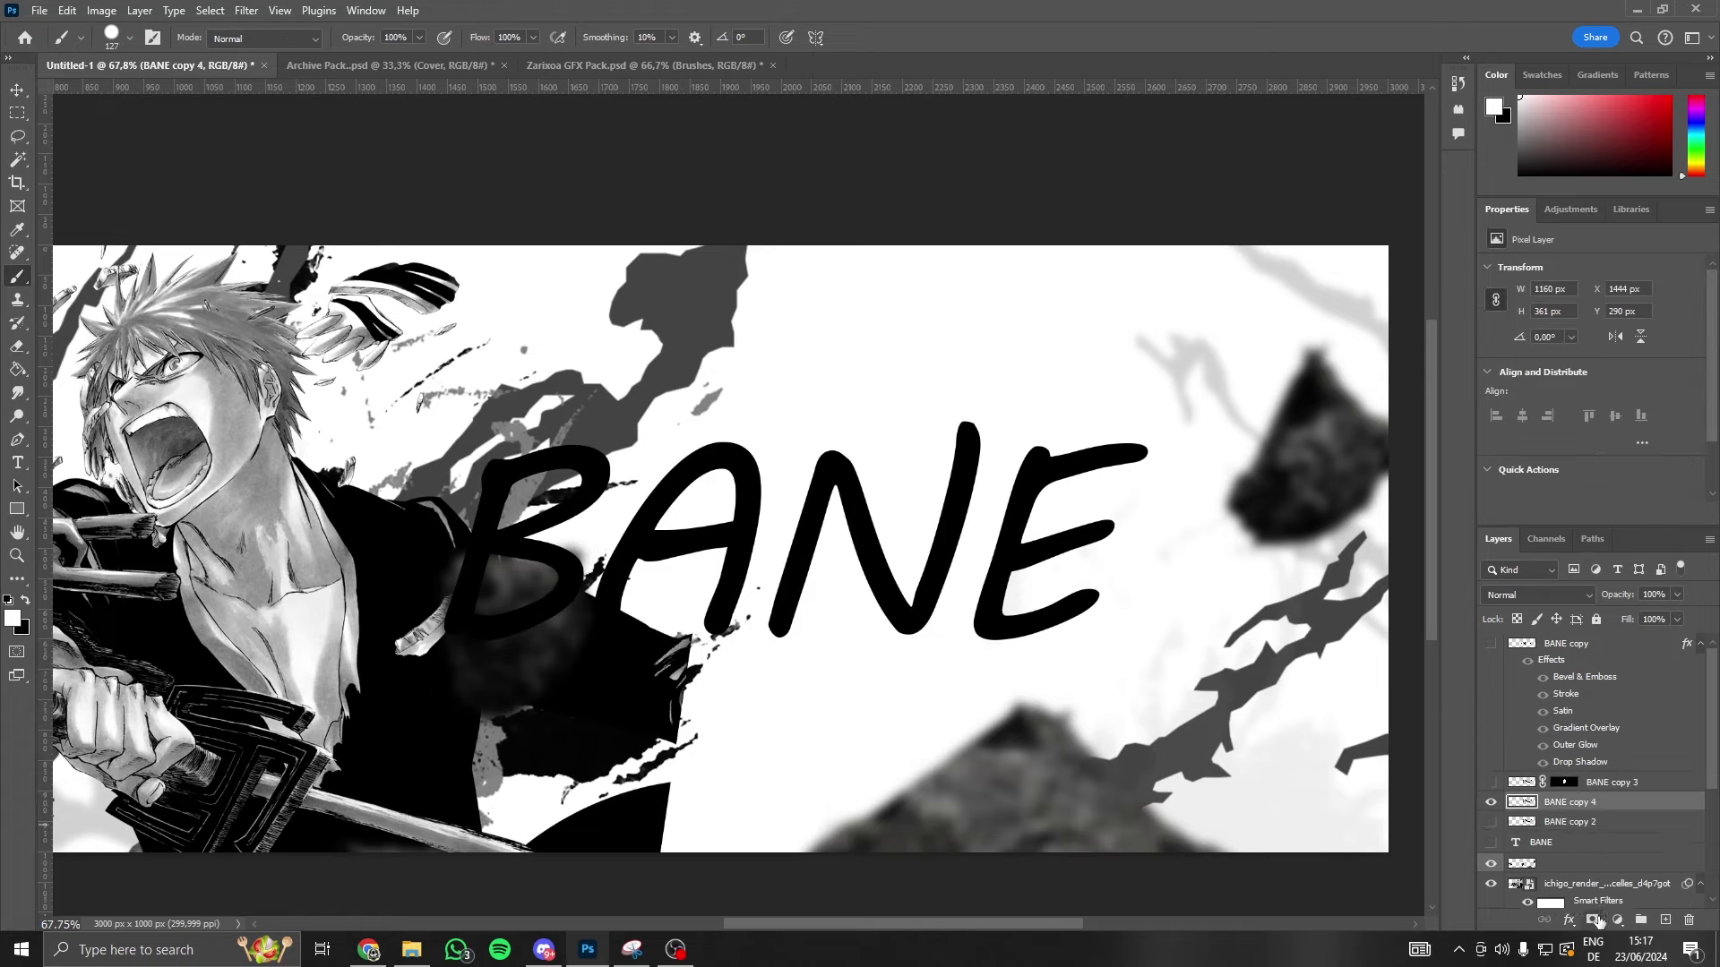
pyautogui.click(1592, 920)
pyautogui.press('x')
pyautogui.press('g')
pyautogui.click(170, 578)
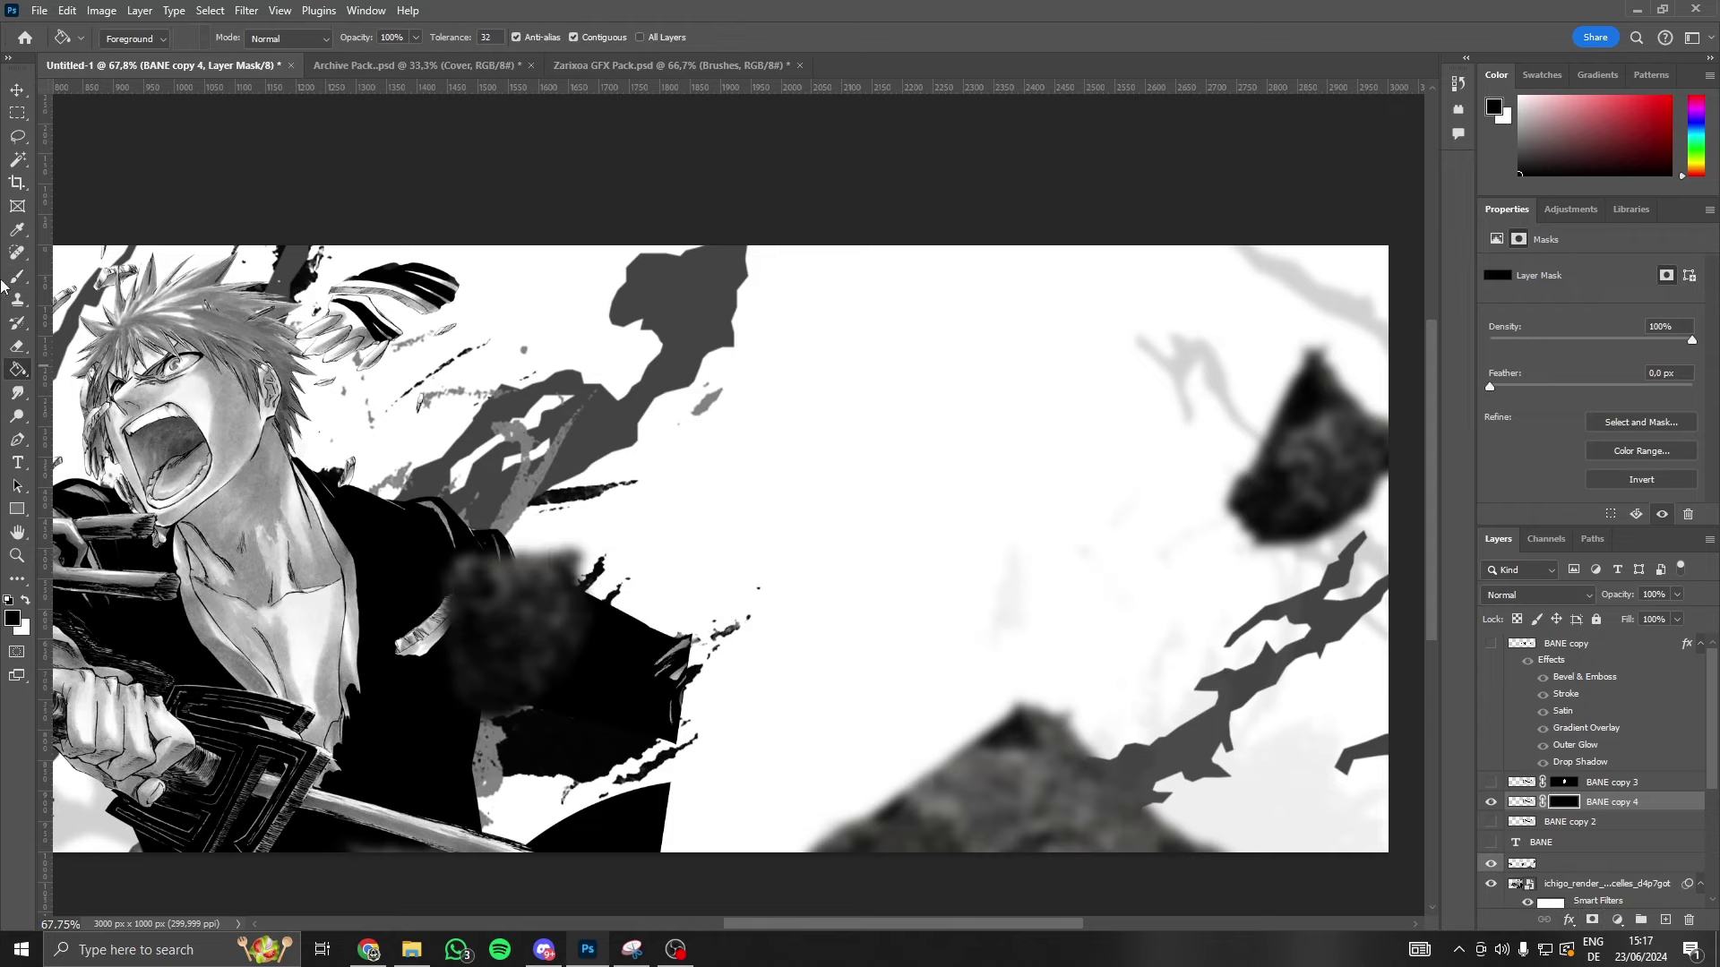
# - Paint white on the copy 4 mask to reveal the area near the A
pyautogui.press('b')
pyautogui.click(28, 598)
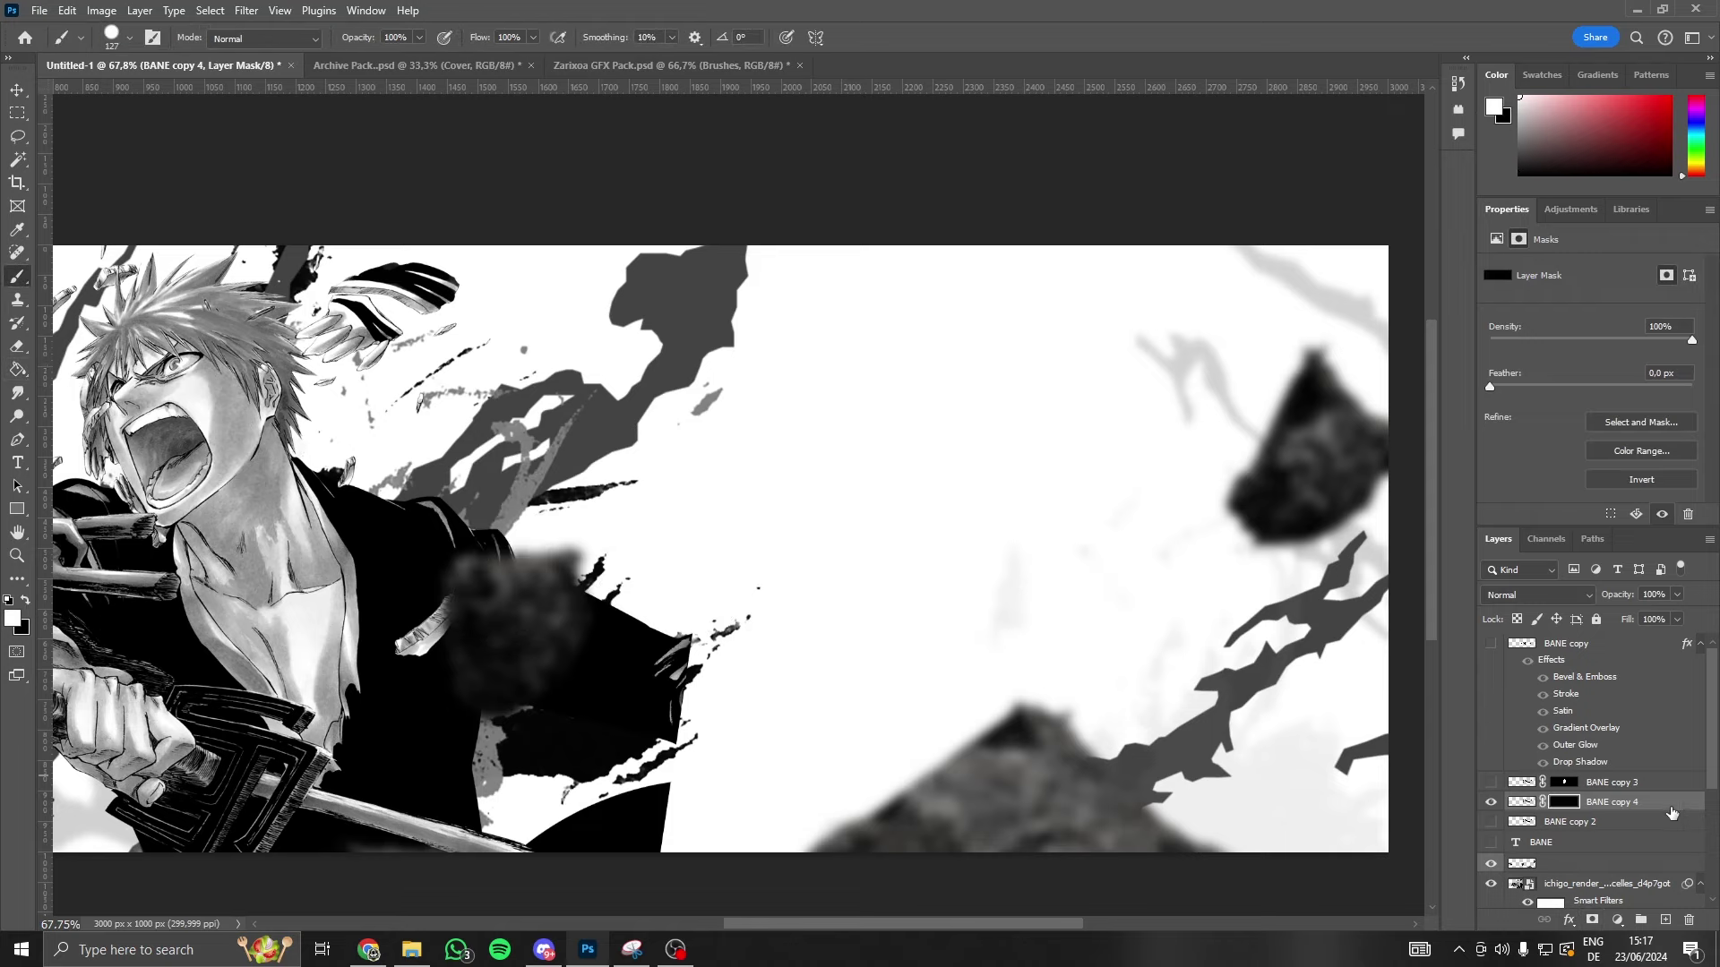
pyautogui.click(1492, 821)
pyautogui.rightClick(638, 525)
pyautogui.press('Escape')
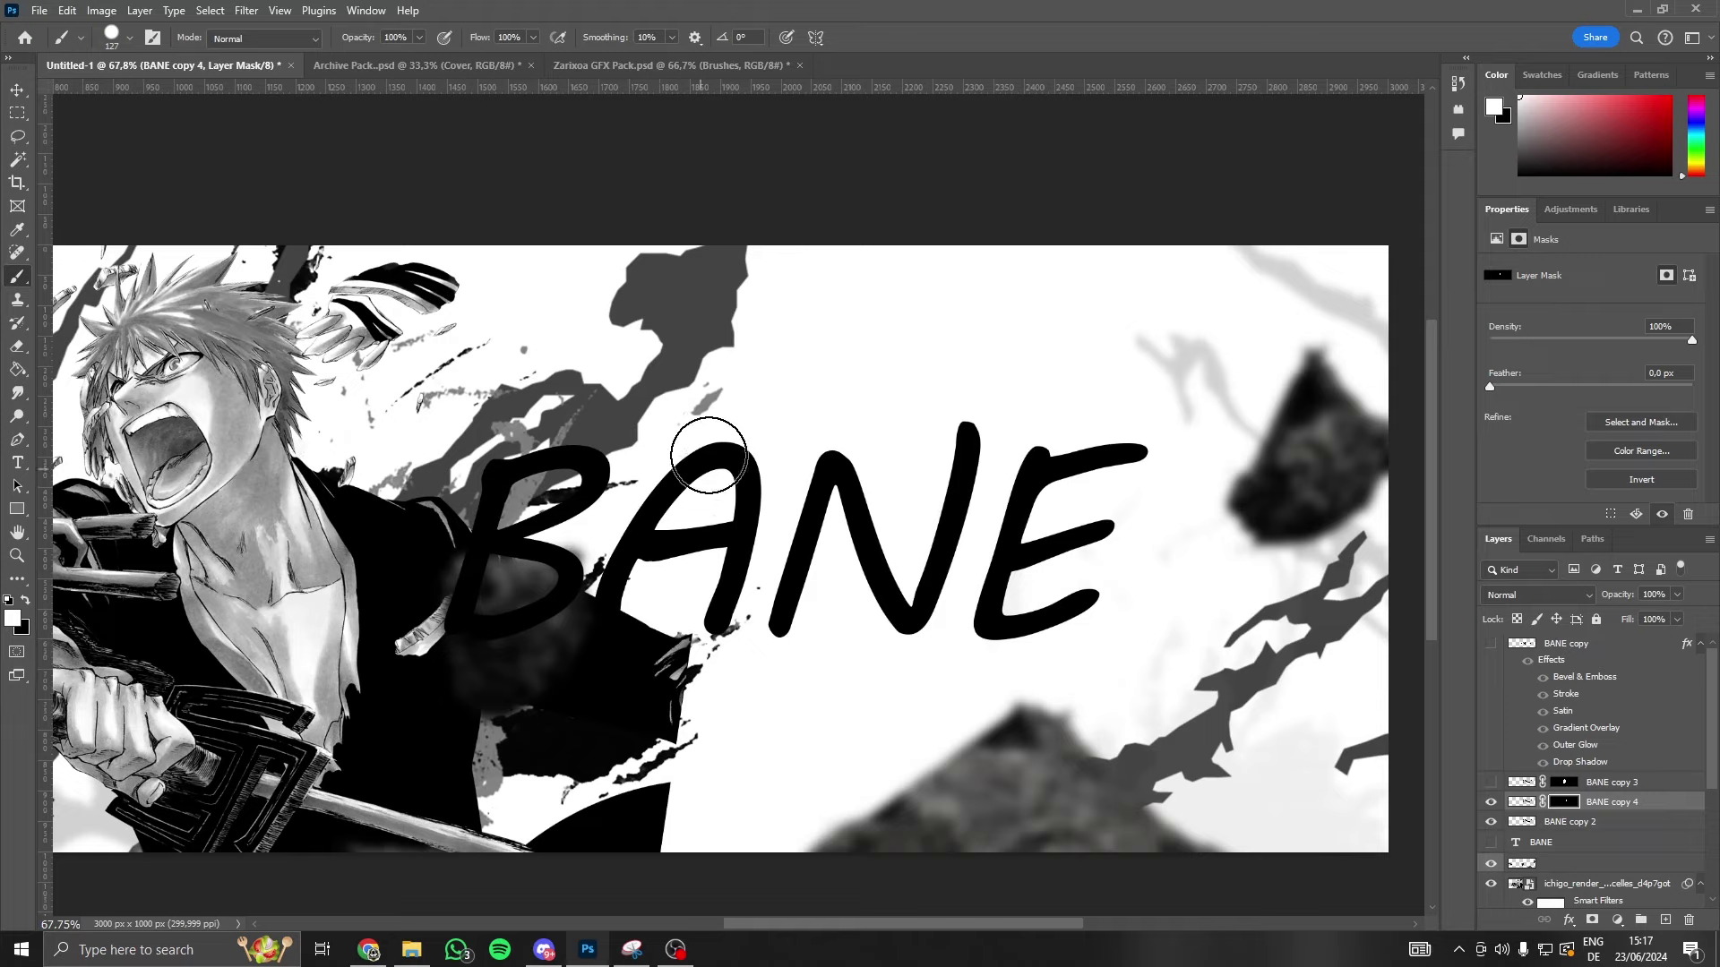
pyautogui.moveTo(709, 455); pyautogui.dragTo(691, 654)
# - Duplicate BANE copy 2 into masked copies 5 and 6
pyautogui.click(1605, 823)
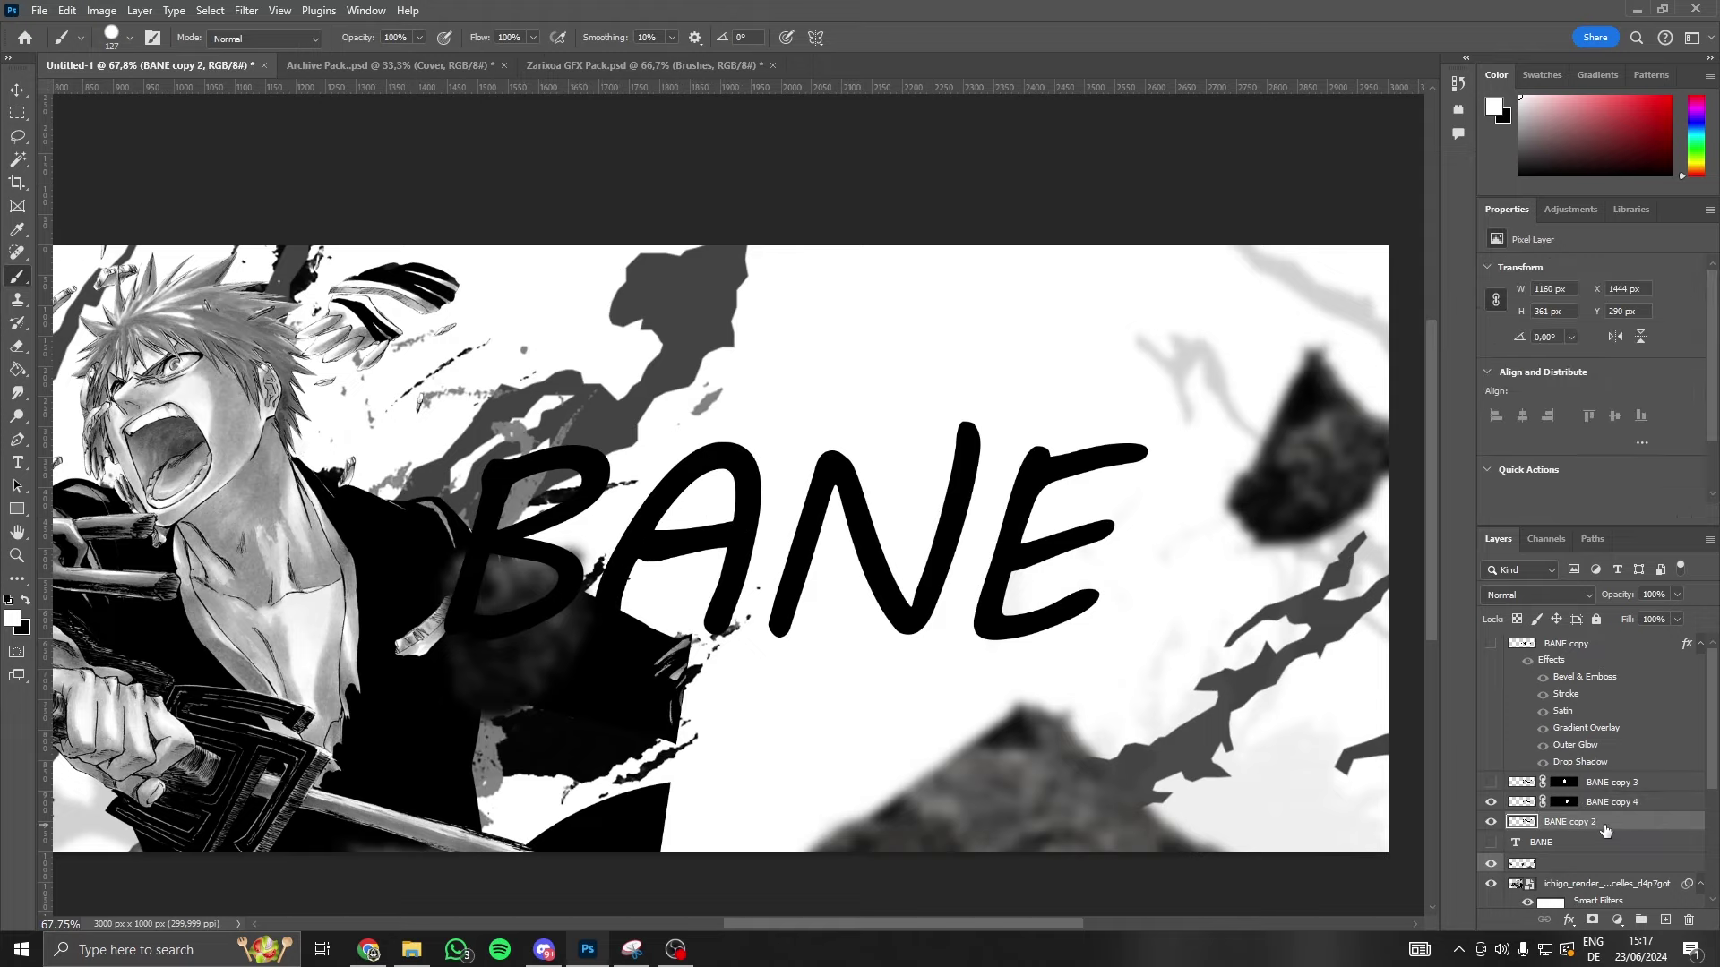
pyautogui.hotkey('ctrl', 'j')
pyautogui.click(1593, 921)
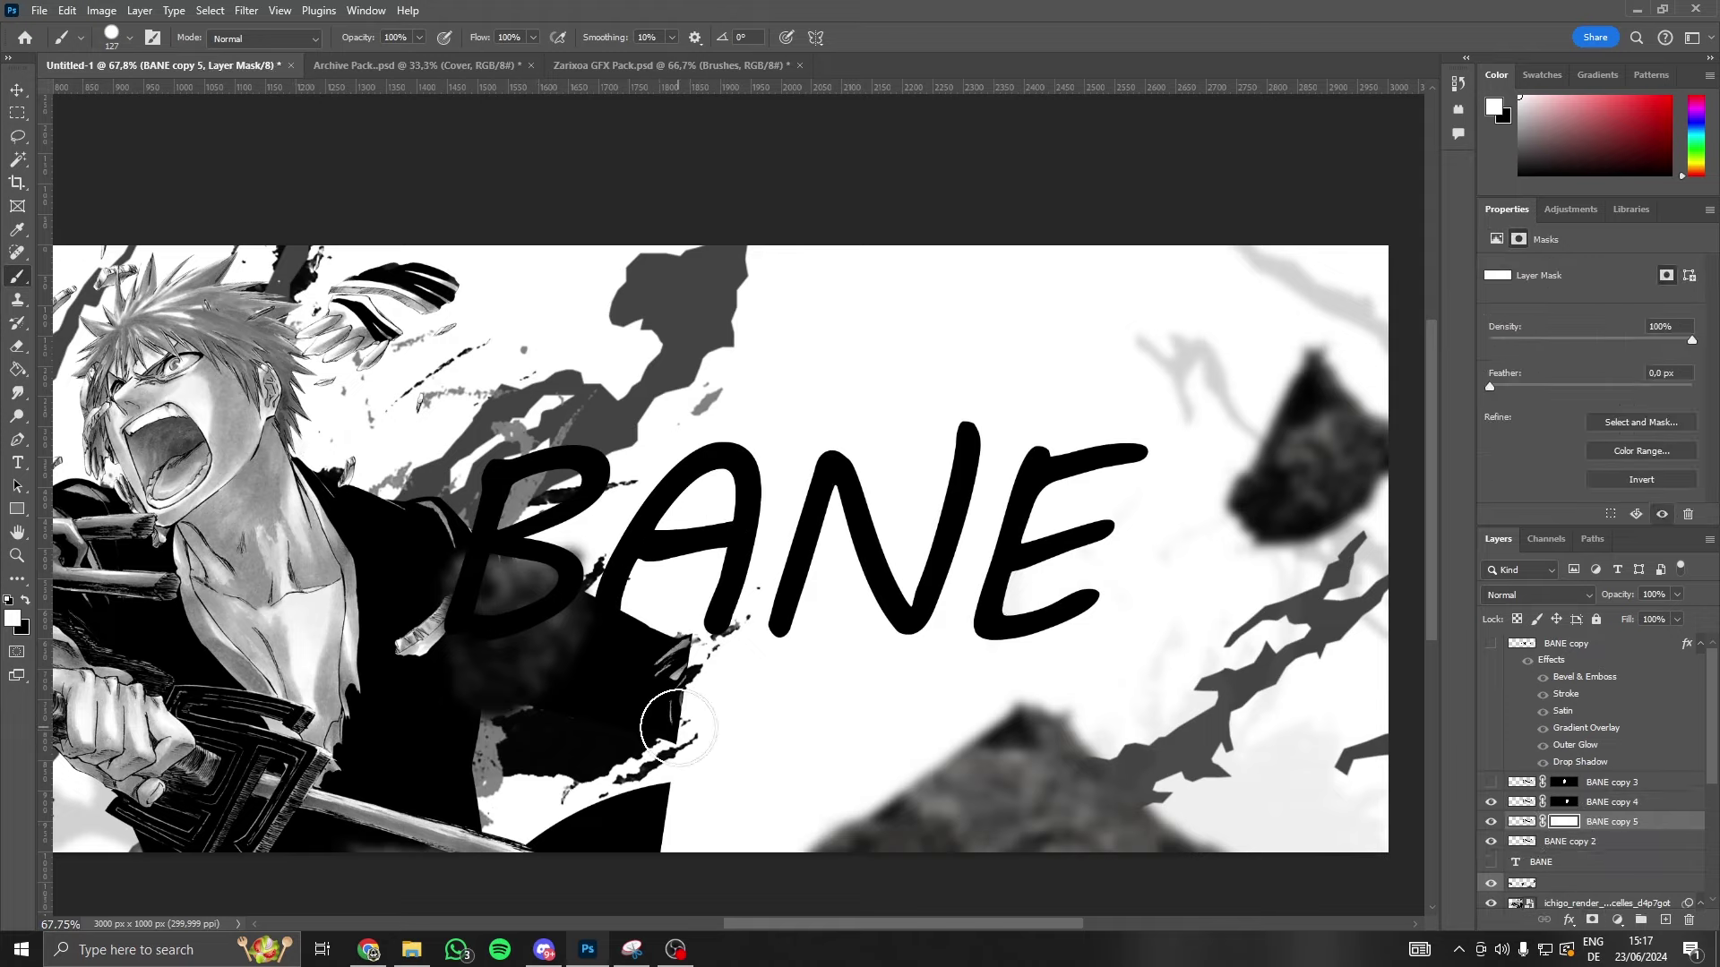
pyautogui.press('g')
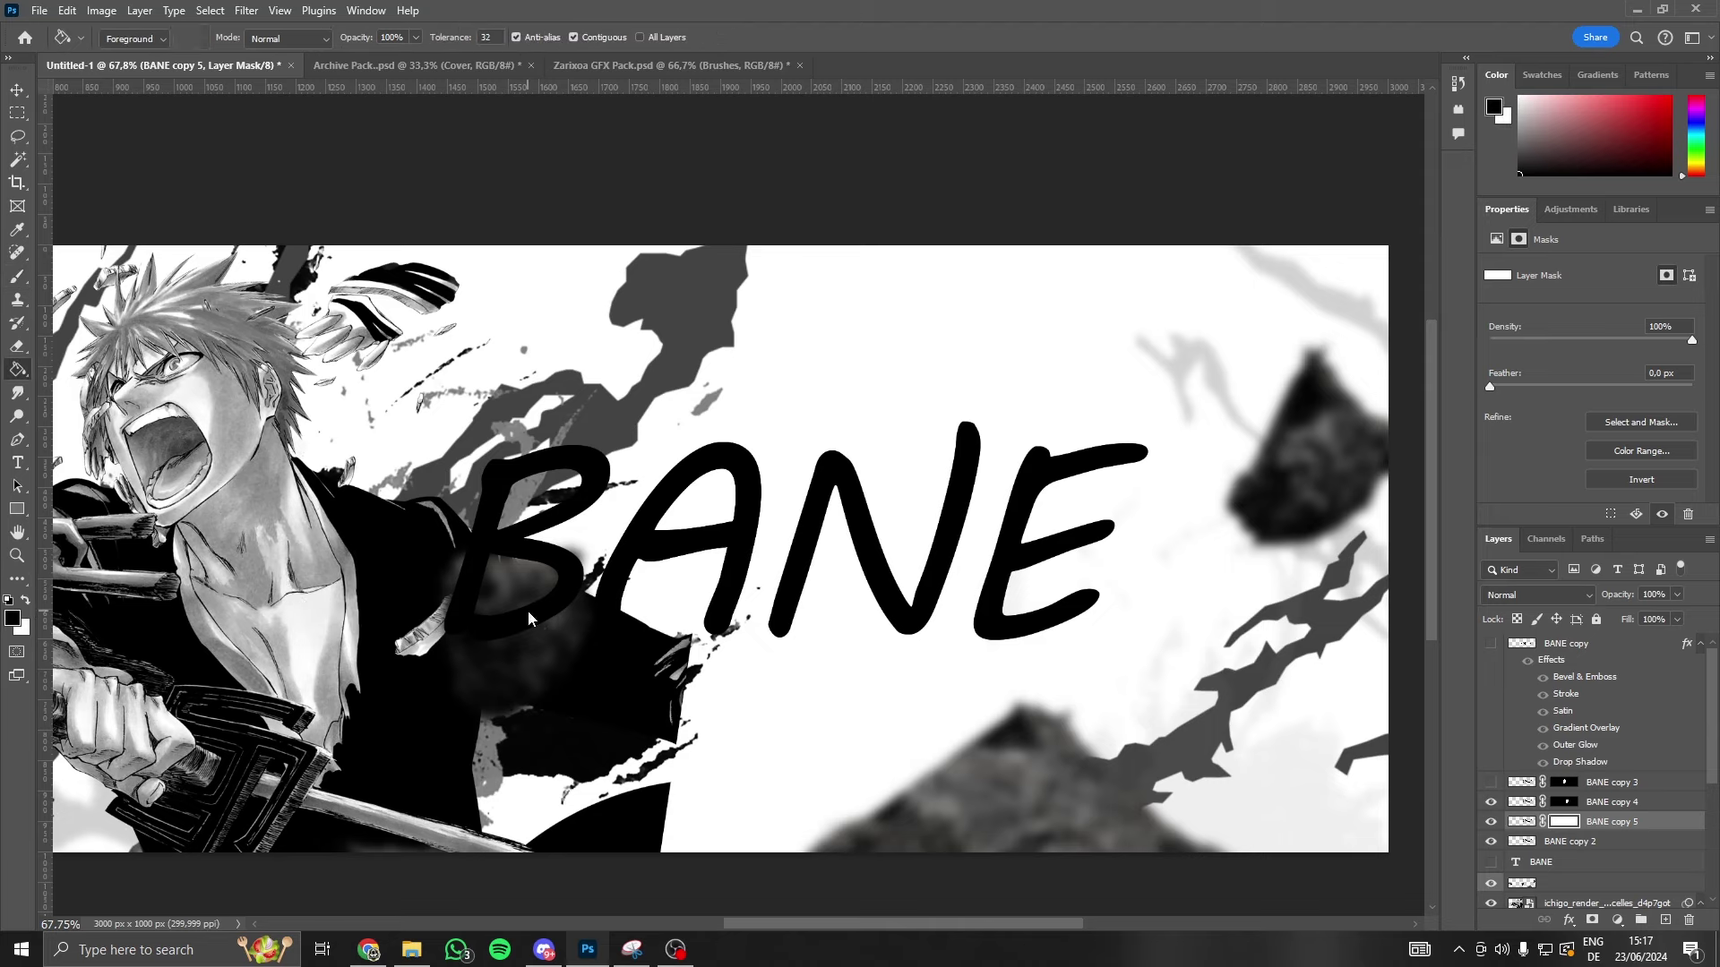
pyautogui.hotkey('ctrl', 'j')
pyautogui.press('x')
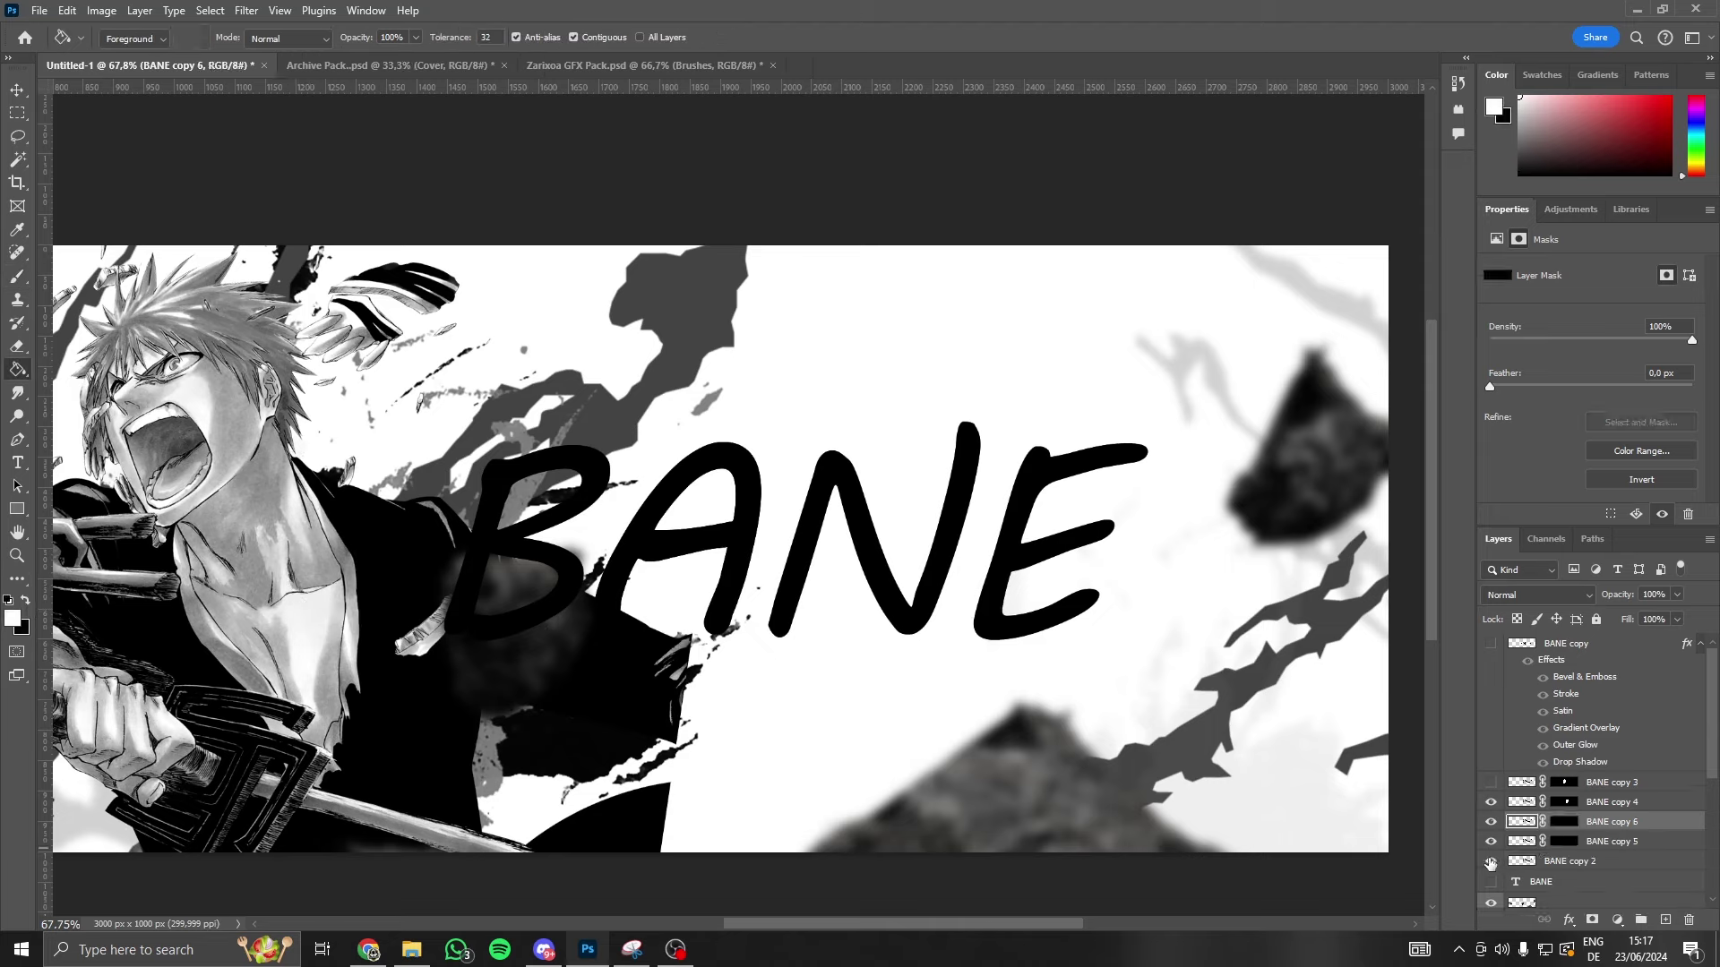
# - Paint white on the copy 6 mask to reveal a small area atop the N
pyautogui.click(1490, 861)
pyautogui.click(1491, 863)
pyautogui.click(1559, 824)
pyautogui.press('x')
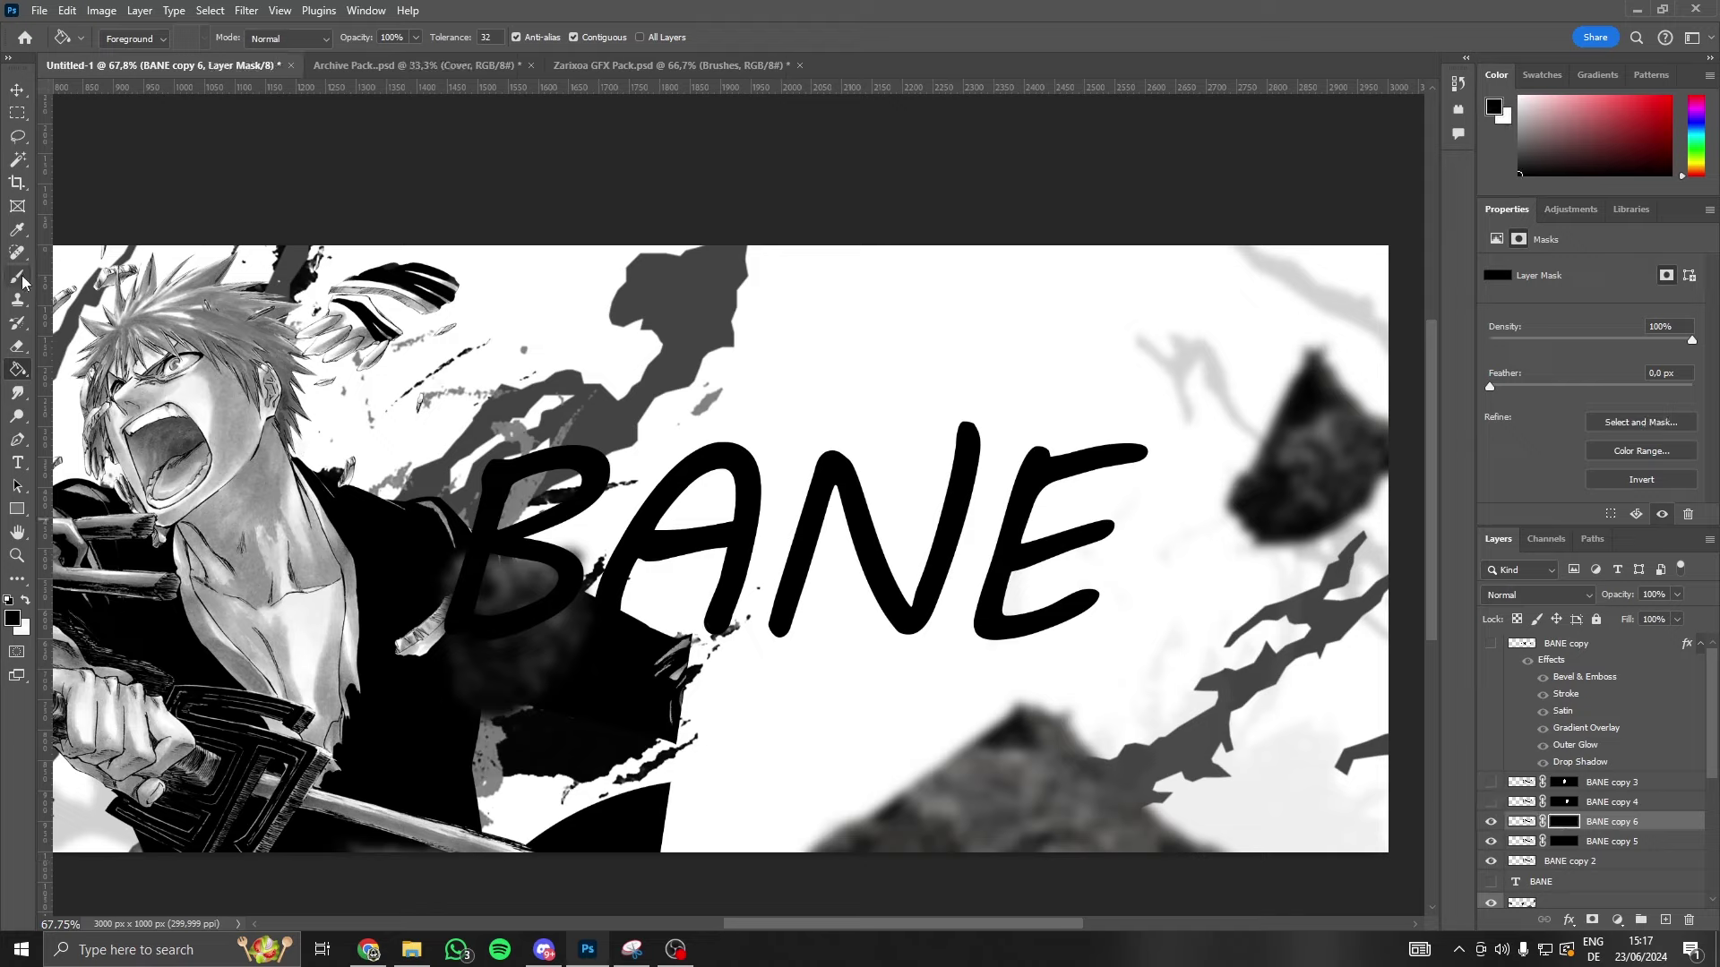
pyautogui.click(20, 278)
pyautogui.click(26, 599)
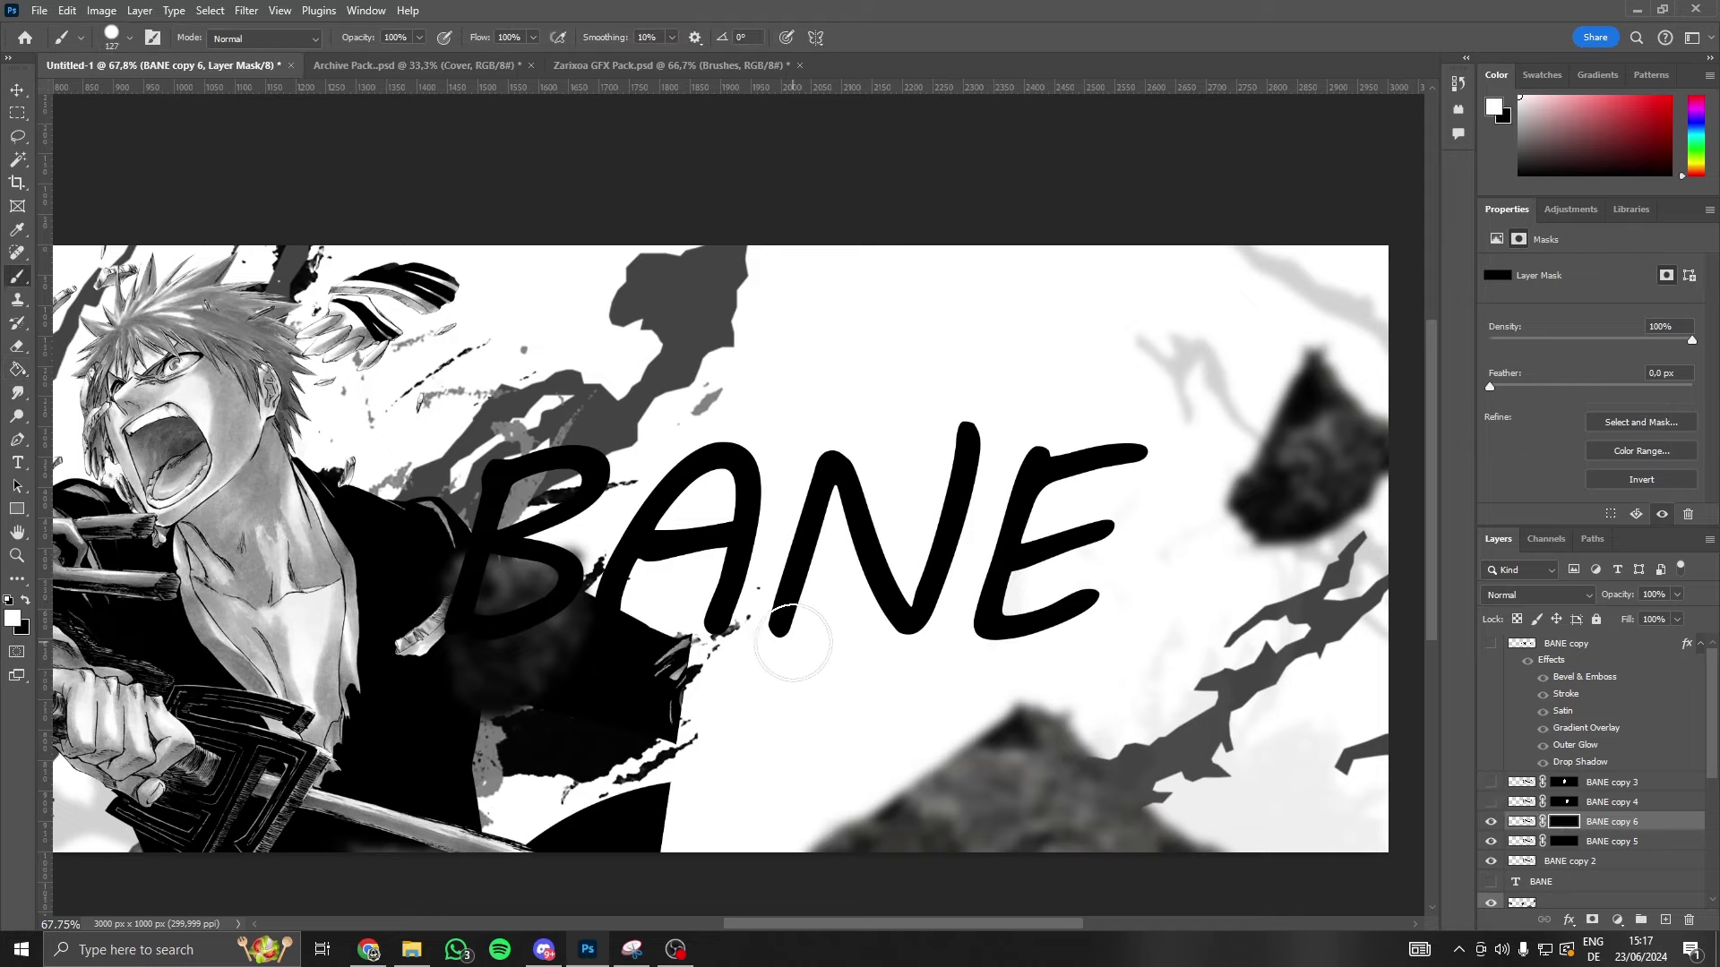
pyautogui.moveTo(793, 642)
pyautogui.mouseDown()
pyautogui.moveTo(950, 452)
pyautogui.moveTo(905, 647)
pyautogui.mouseUp()
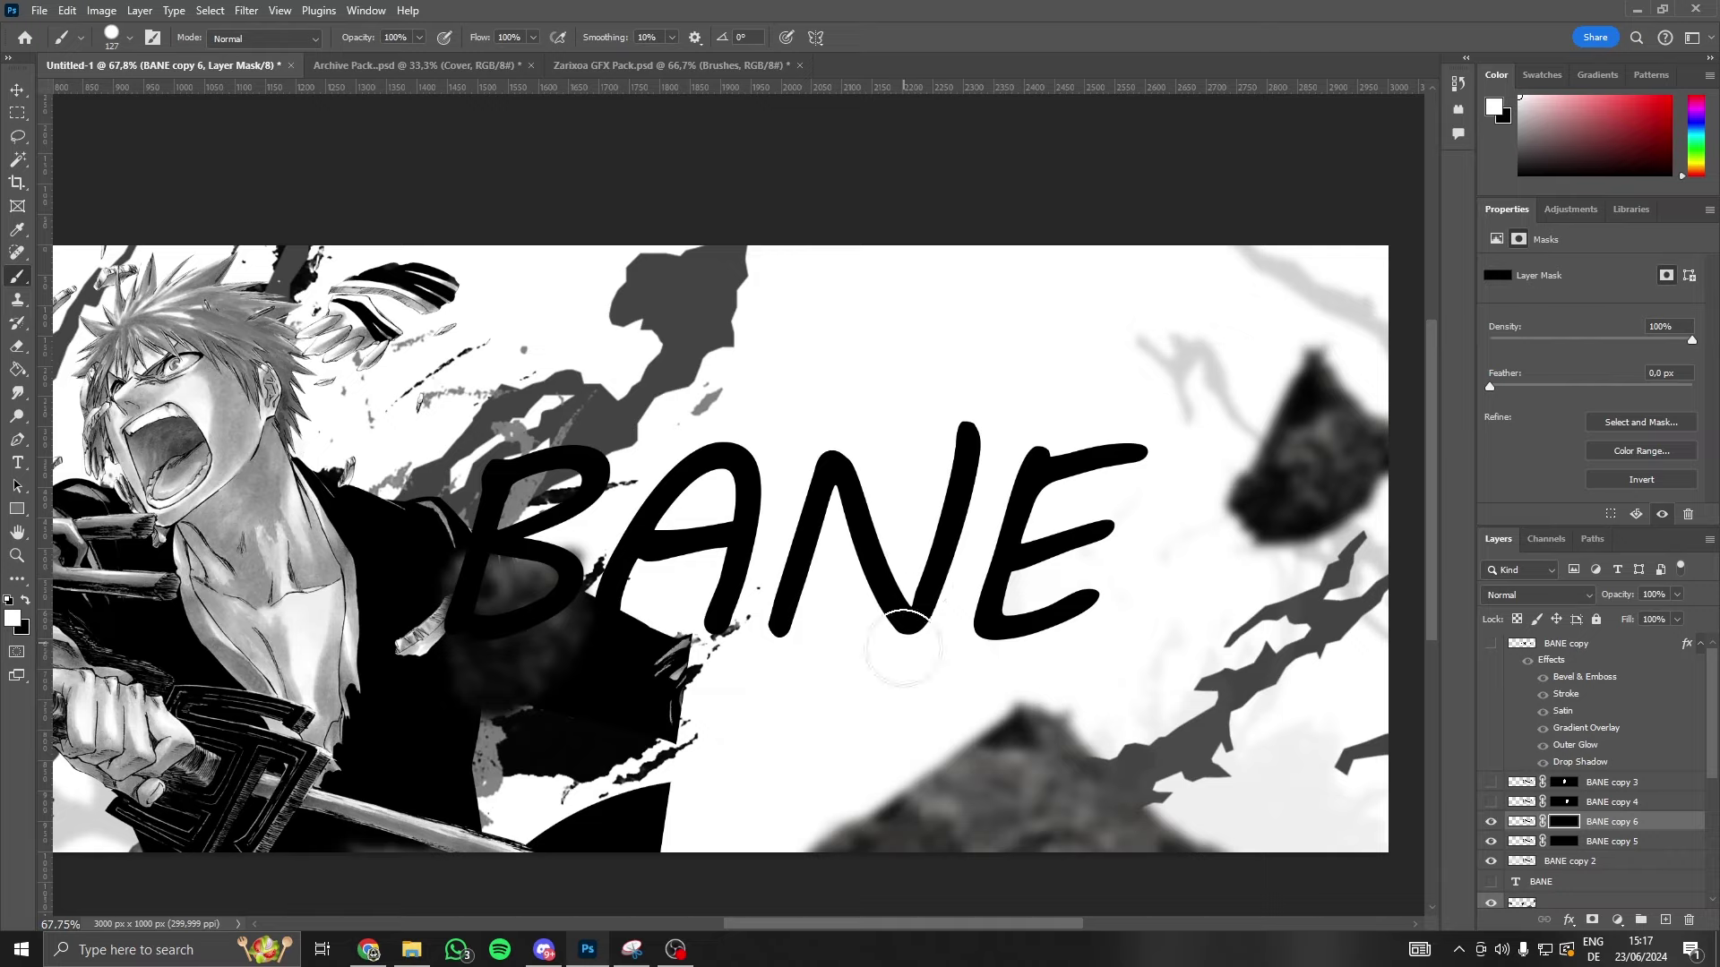
pyautogui.click(1567, 842)
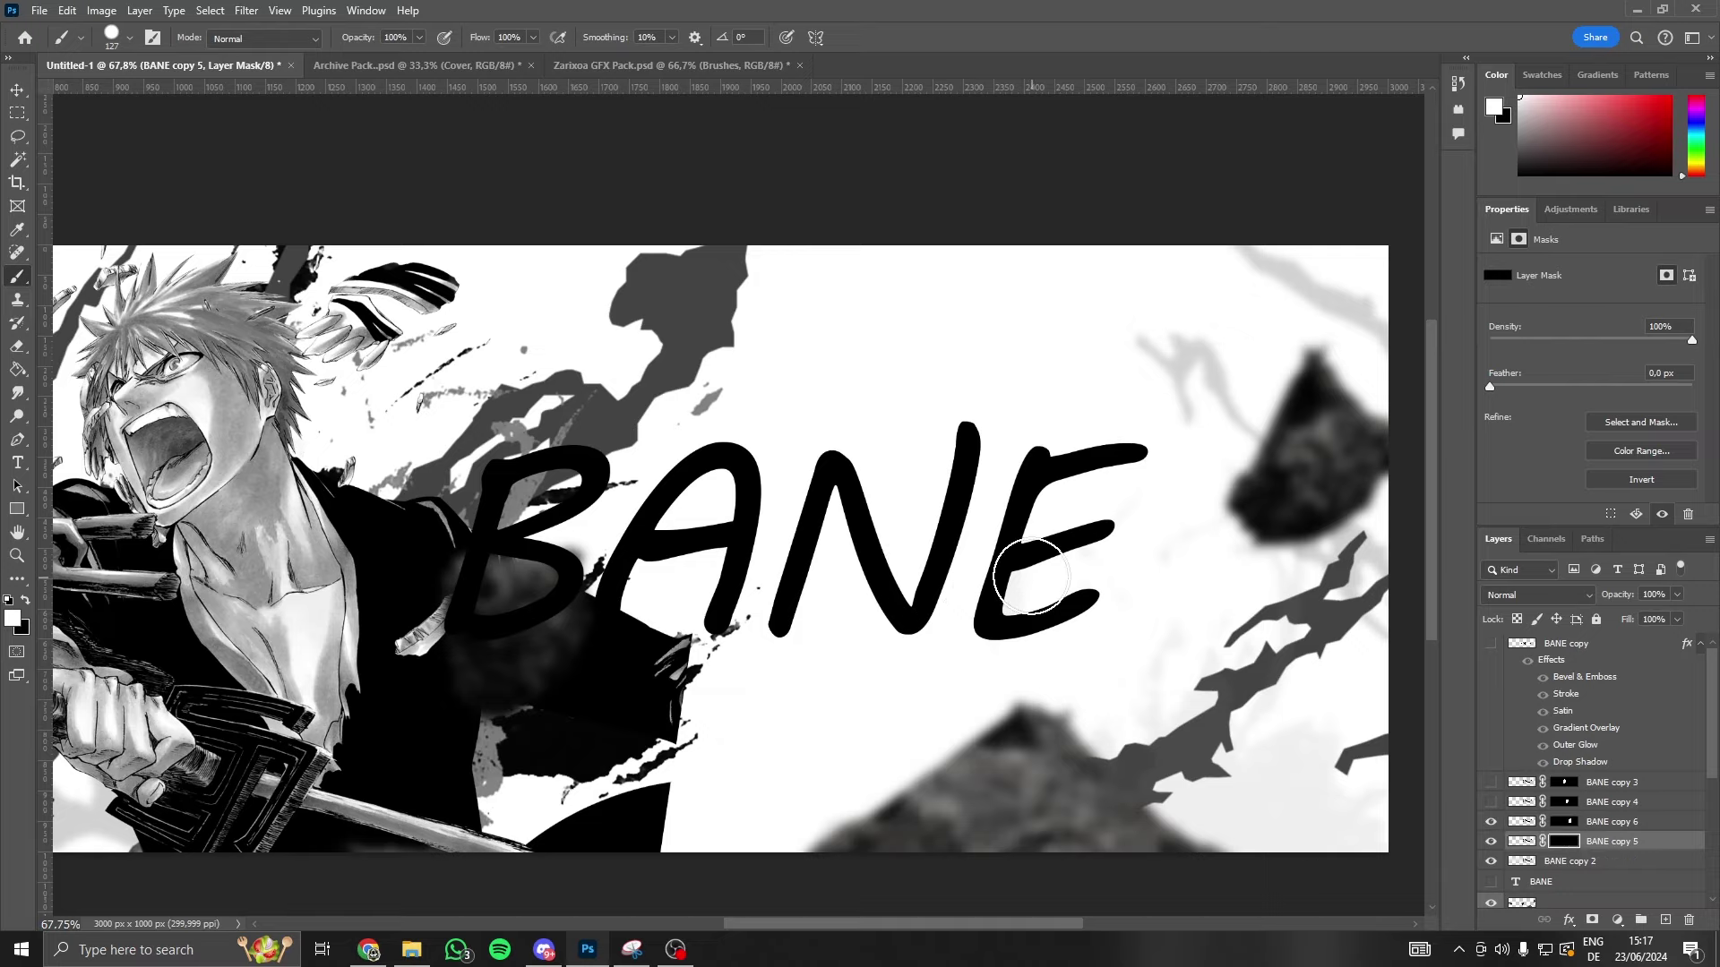
pyautogui.click(1605, 823)
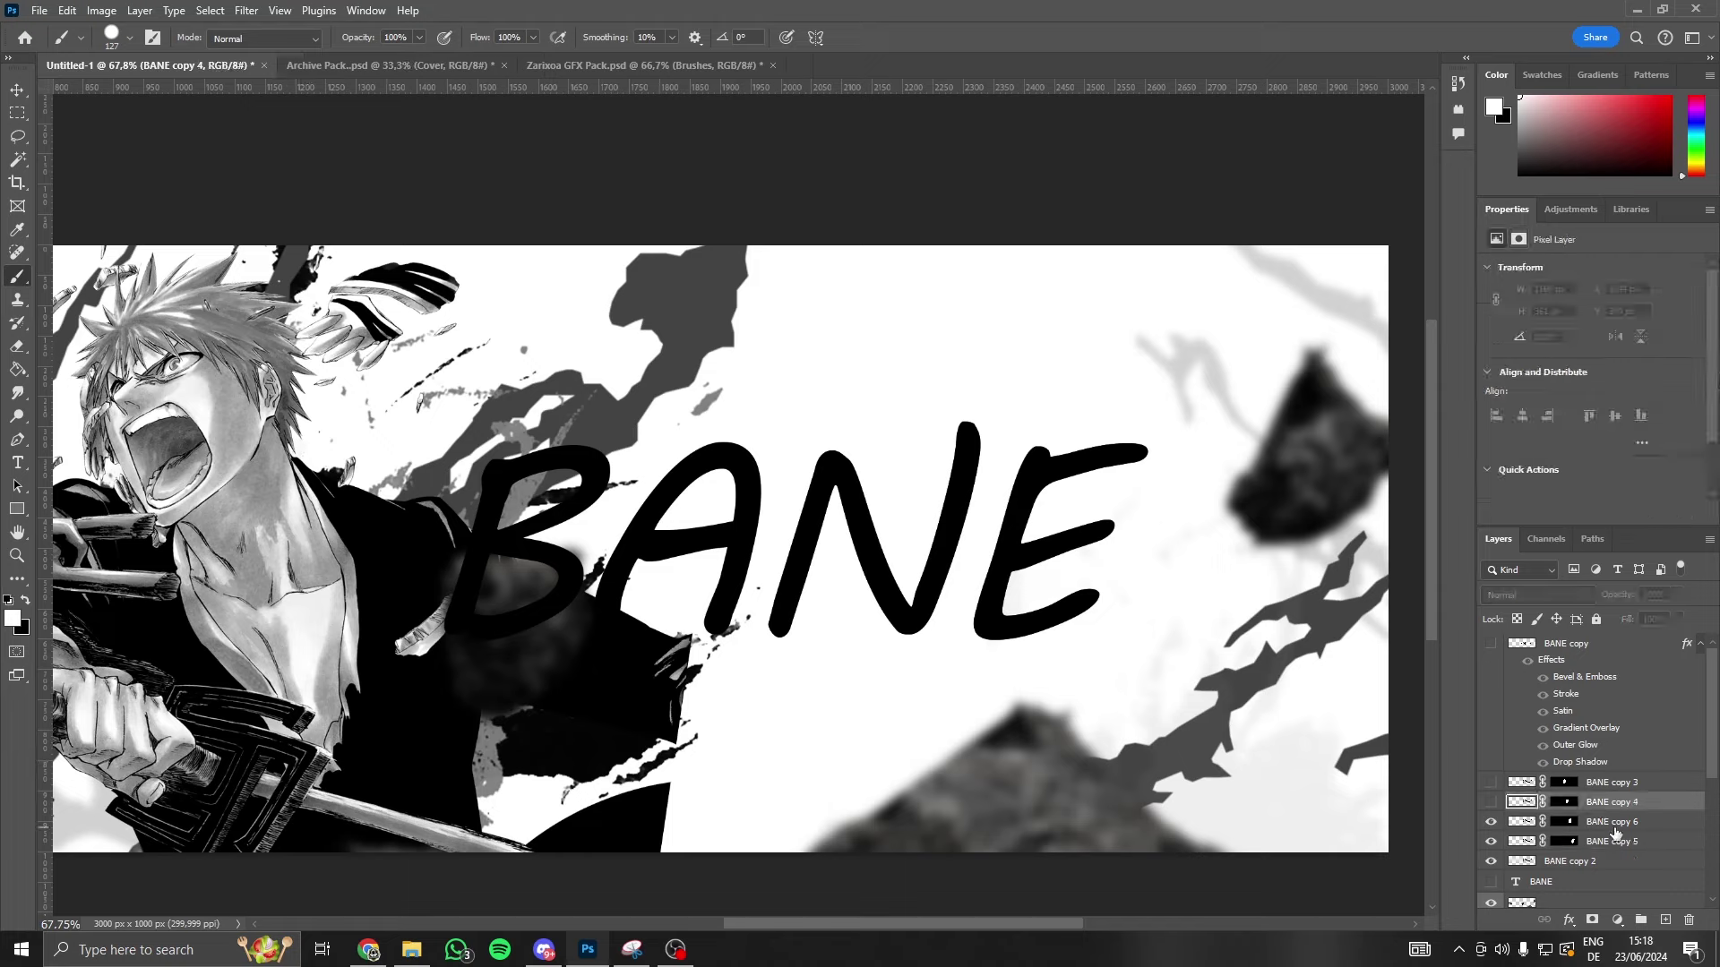
# - Convert BANE copies 3, 6 and 5 into smart objects
pyautogui.rightClick(1629, 782)
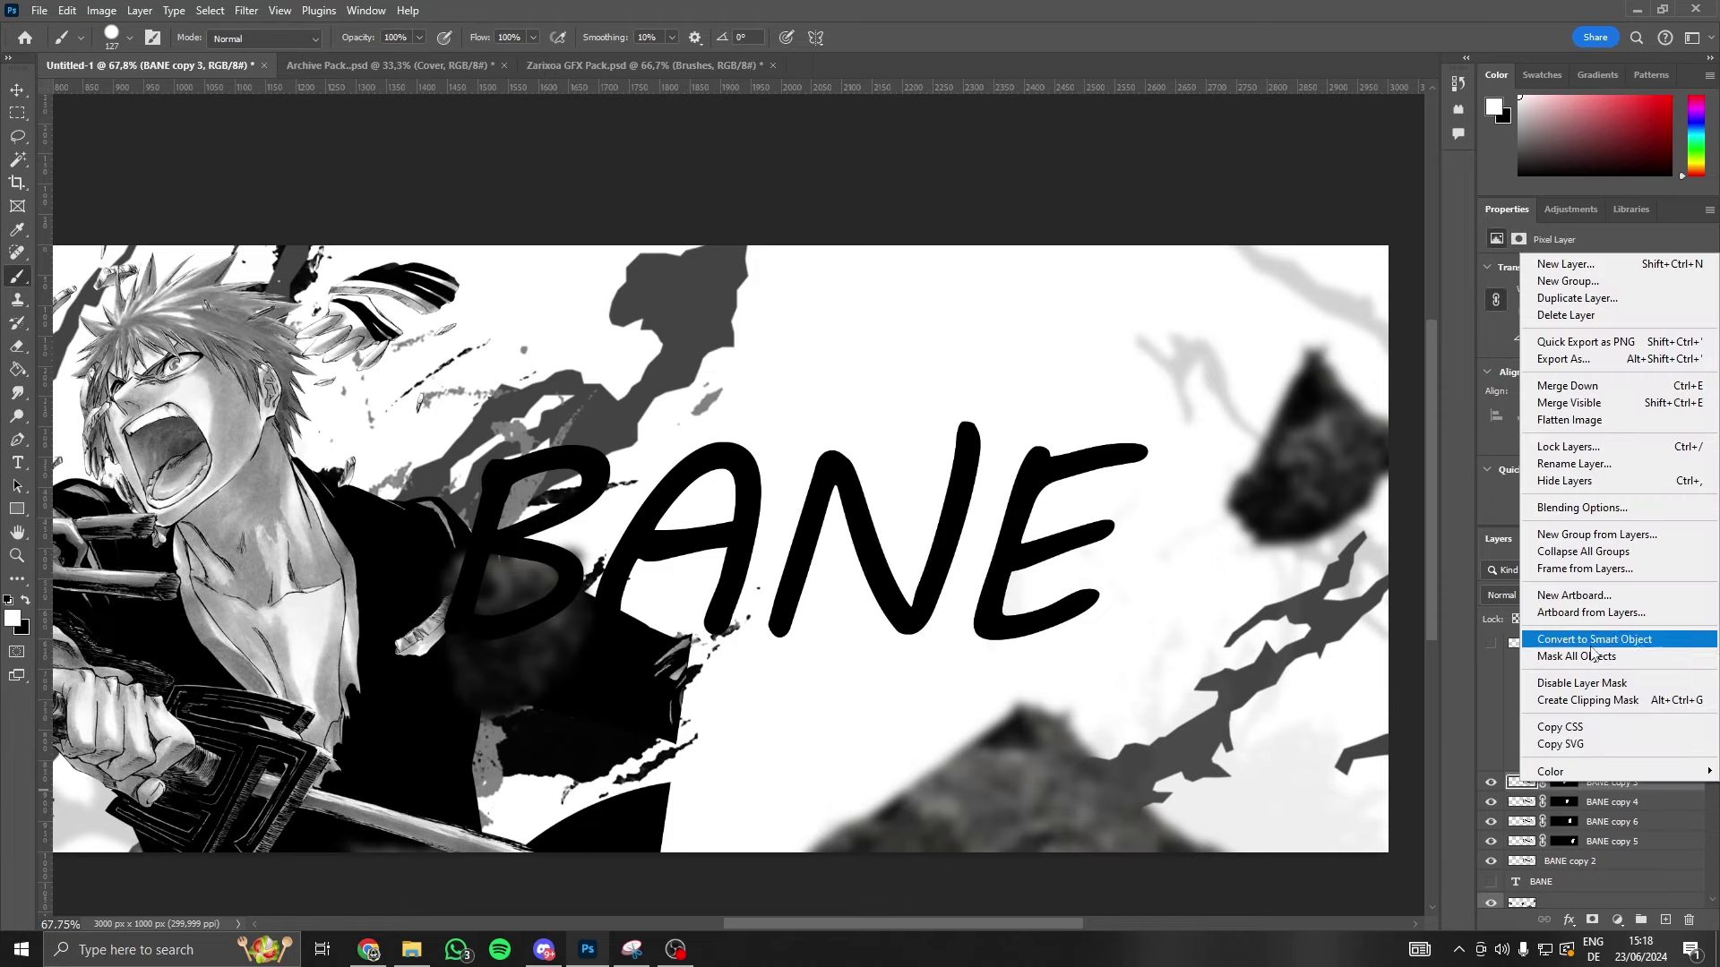
pyautogui.click(1593, 644)
pyautogui.rightClick(1615, 805)
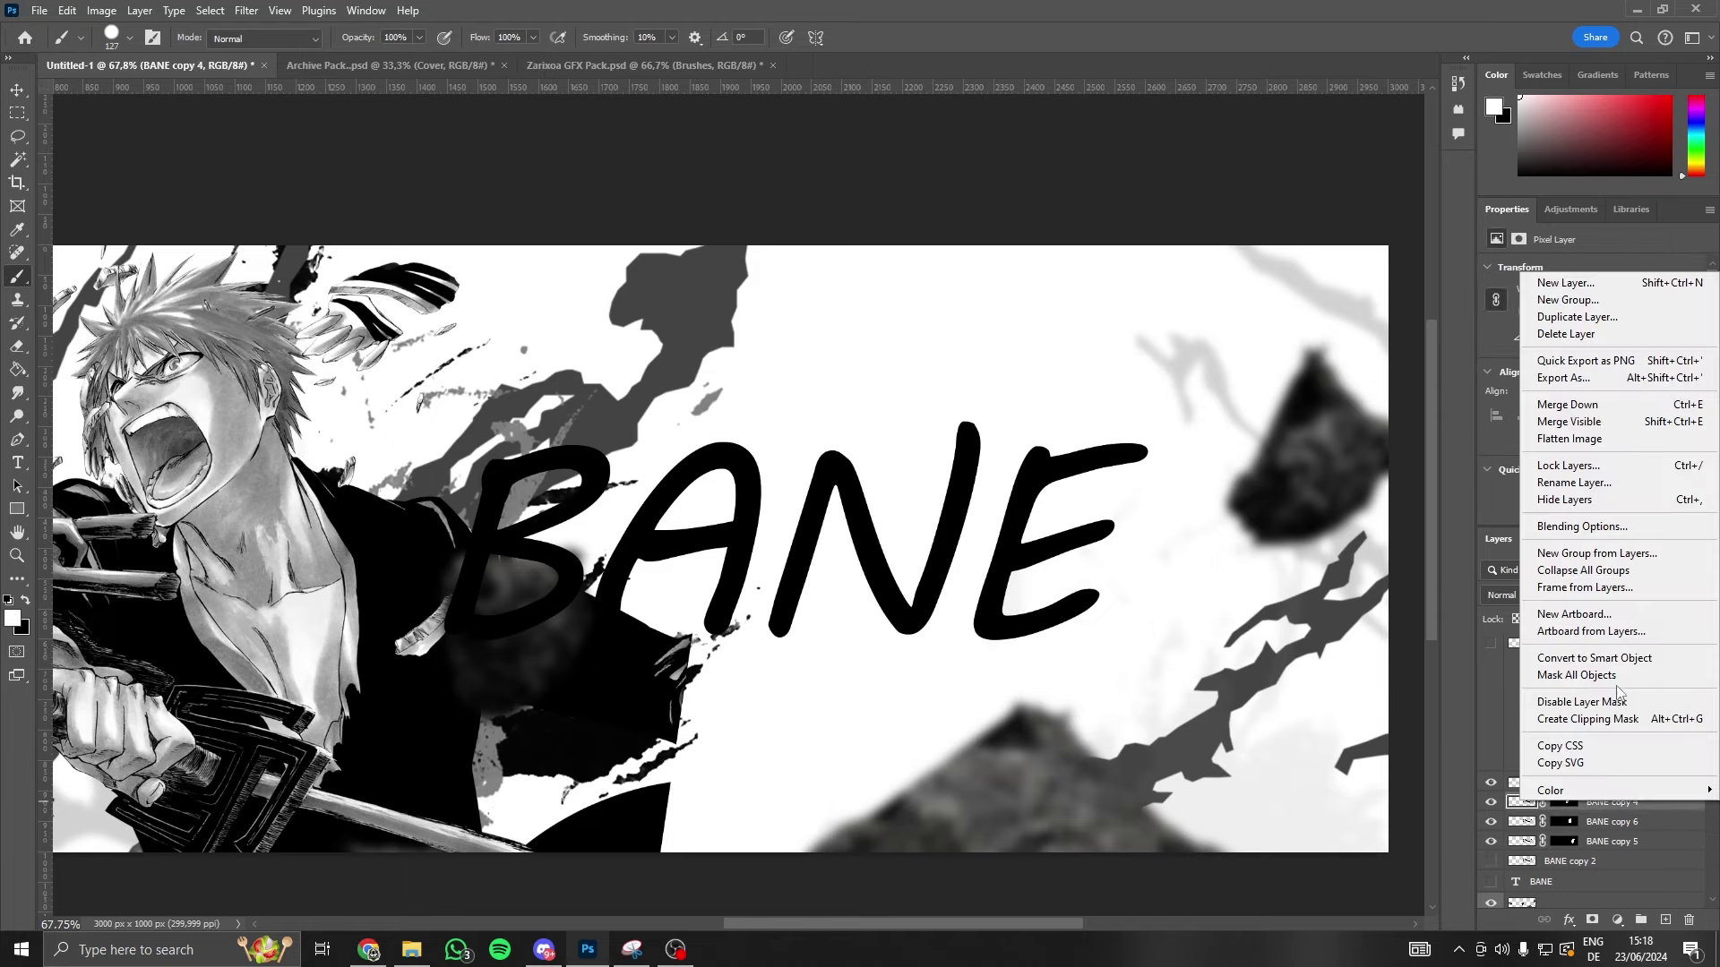
pyautogui.click(1621, 686)
pyautogui.click(1604, 823)
pyautogui.rightClick(1603, 822)
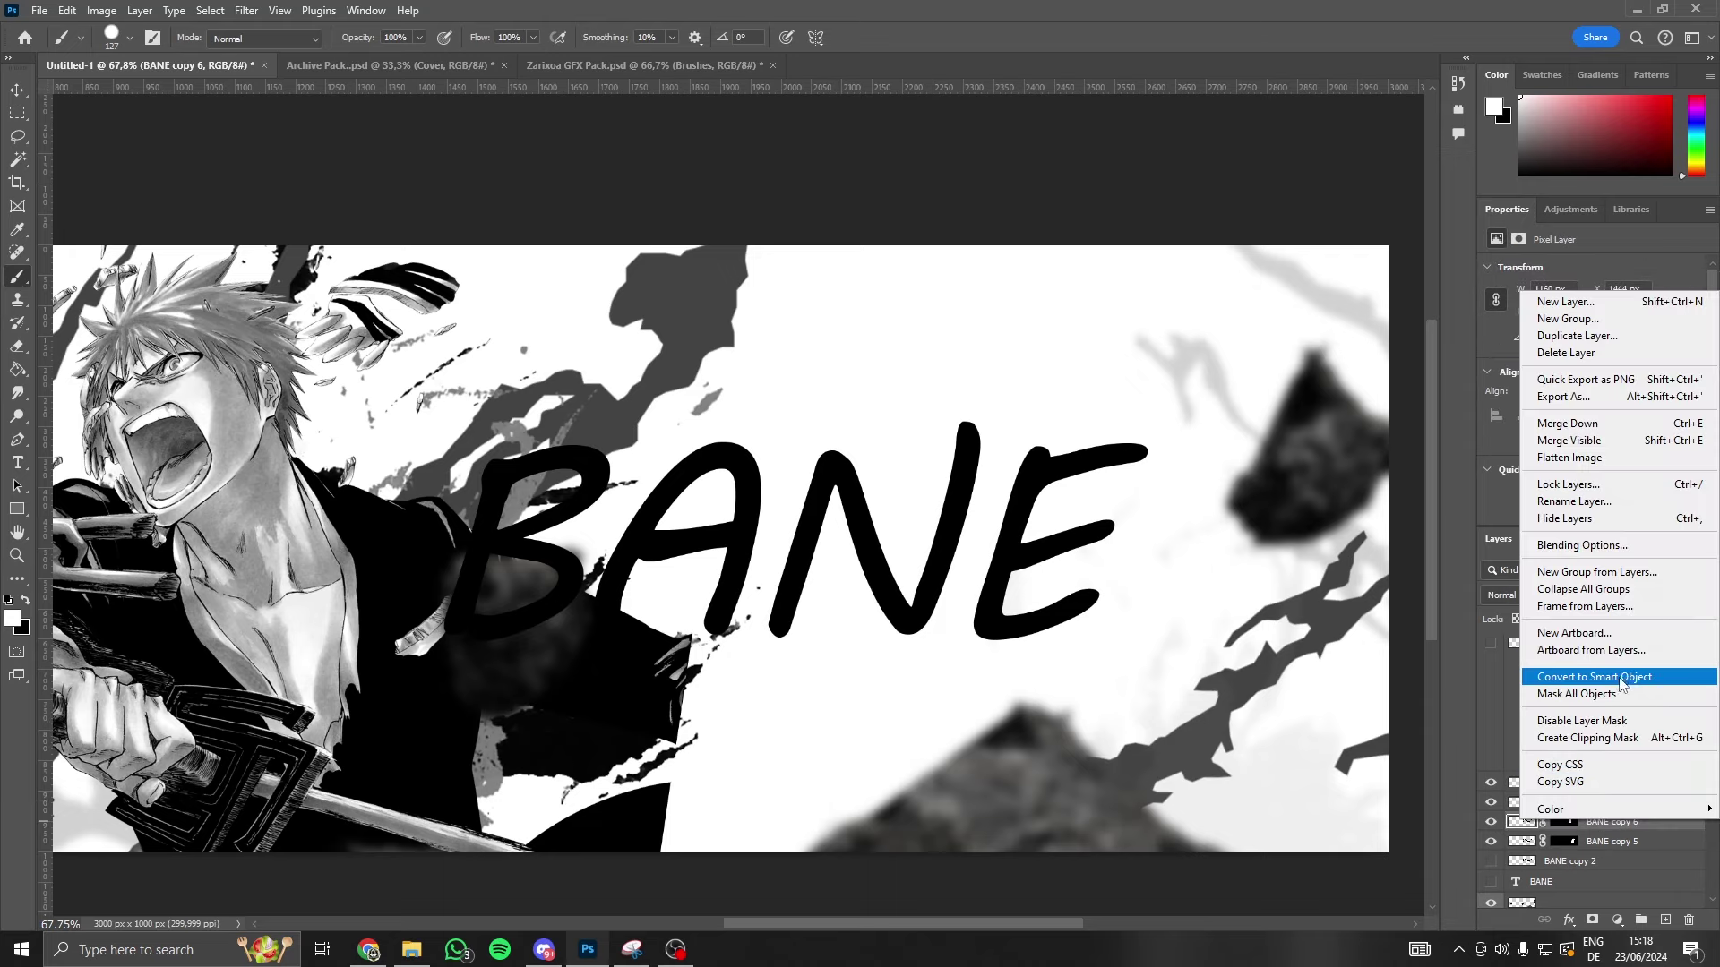
pyautogui.click(1599, 677)
pyautogui.rightClick(1603, 842)
pyautogui.click(1595, 696)
# - Skew the A (BANE copy 4) into a slanted shape and shift it slightly
pyautogui.click(1568, 802)
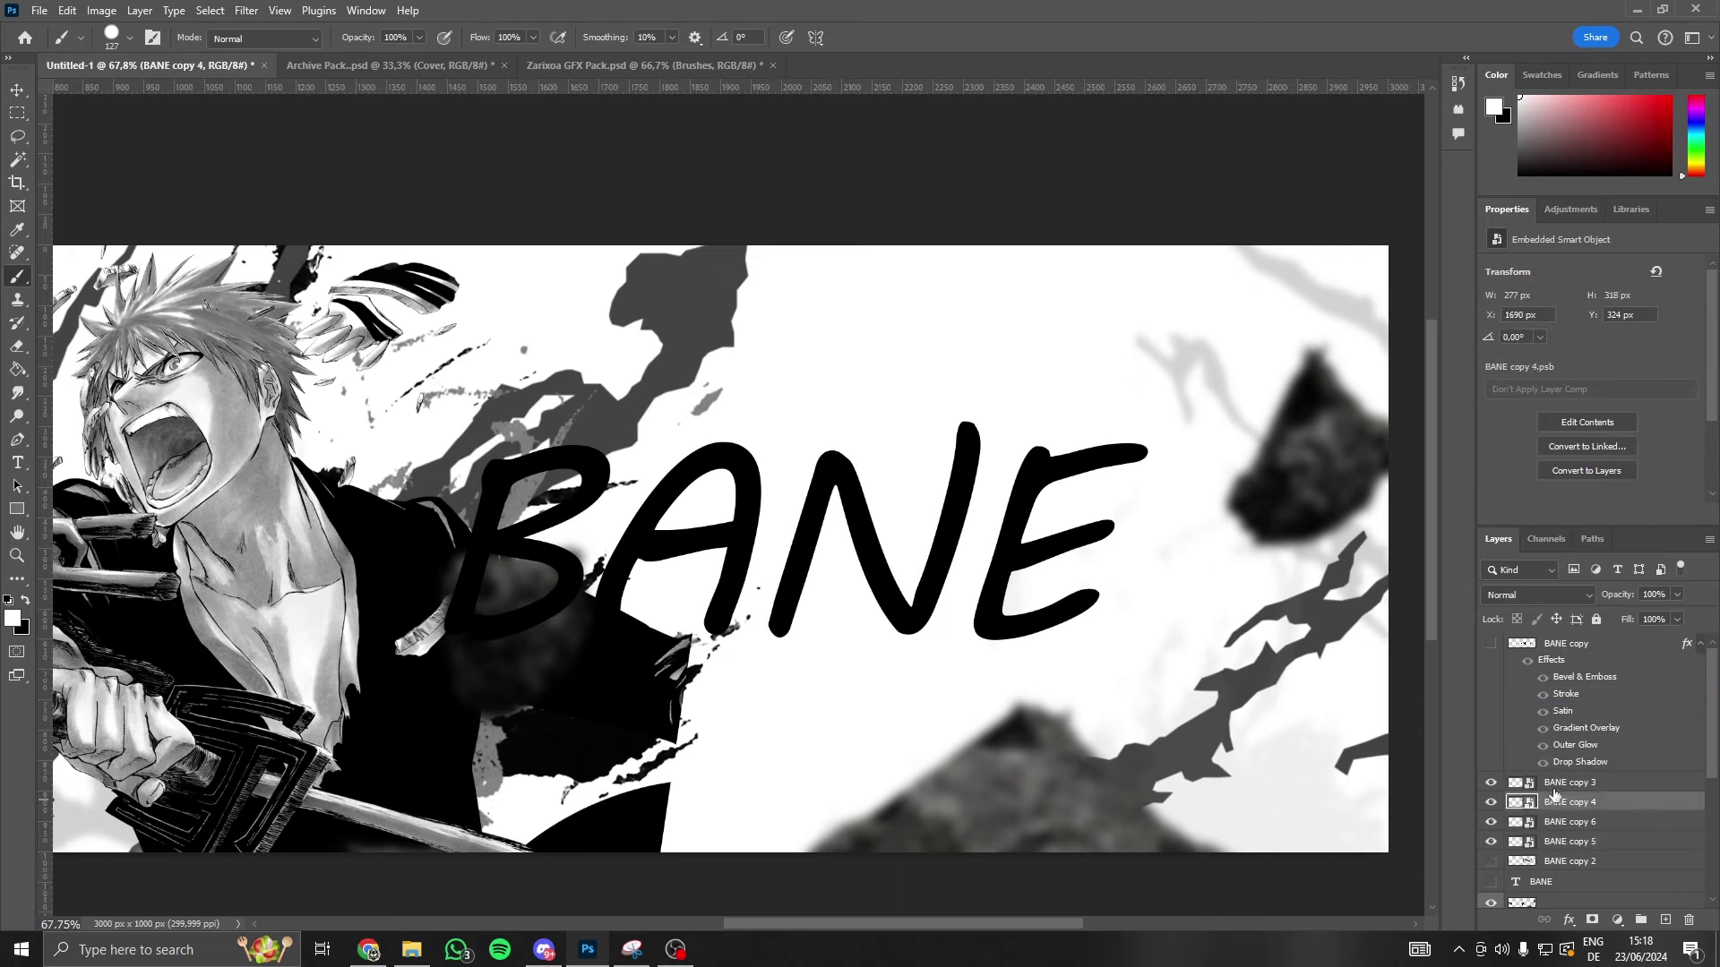
pyautogui.hotkey('ctrl', 't')
pyautogui.moveTo(605, 429); pyautogui.dragTo(585, 456)
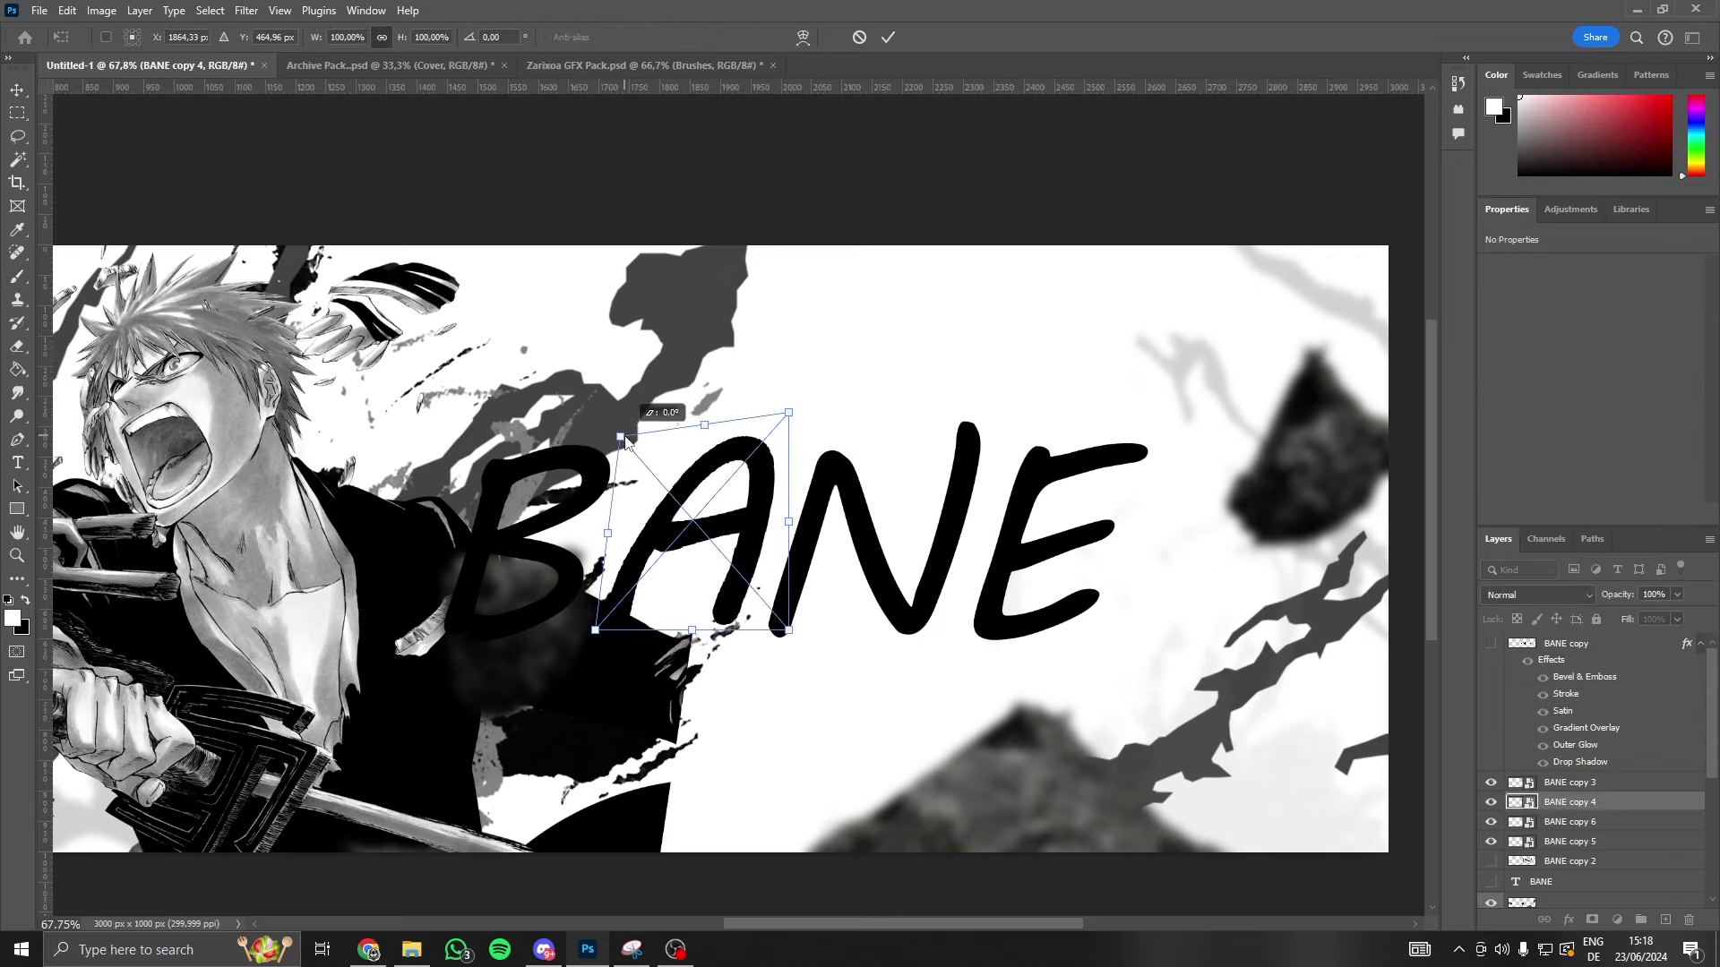
pyautogui.moveTo(664, 510); pyautogui.dragTo(725, 521)
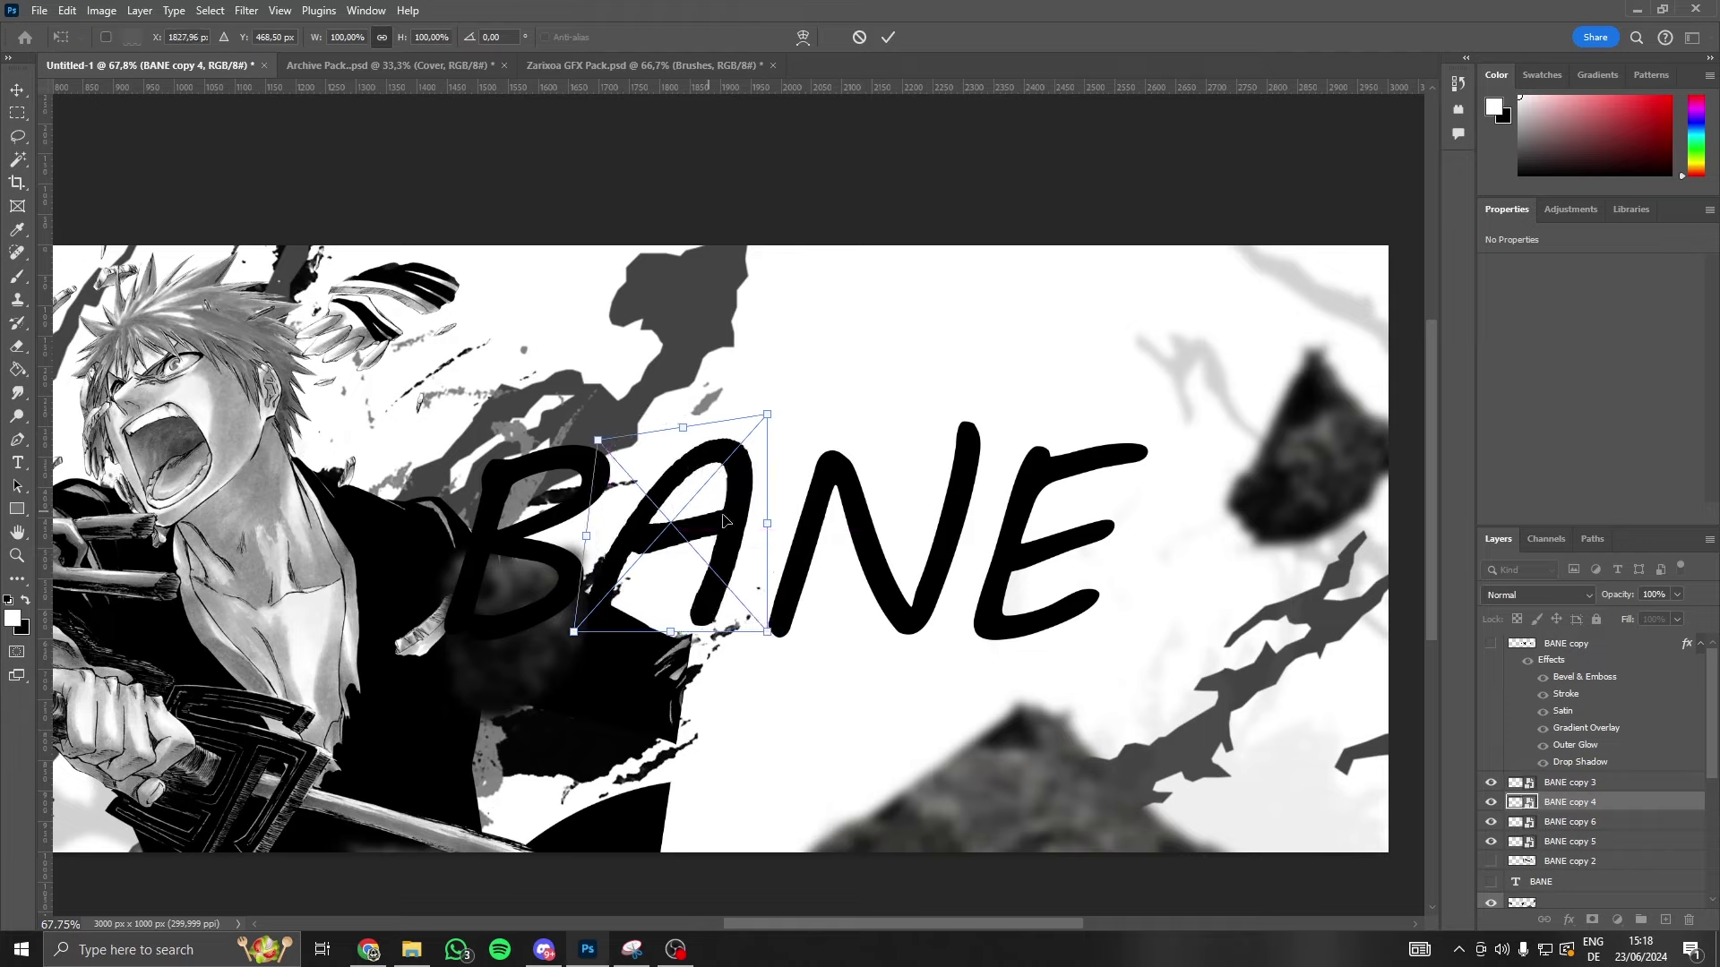
pyautogui.click(1567, 821)
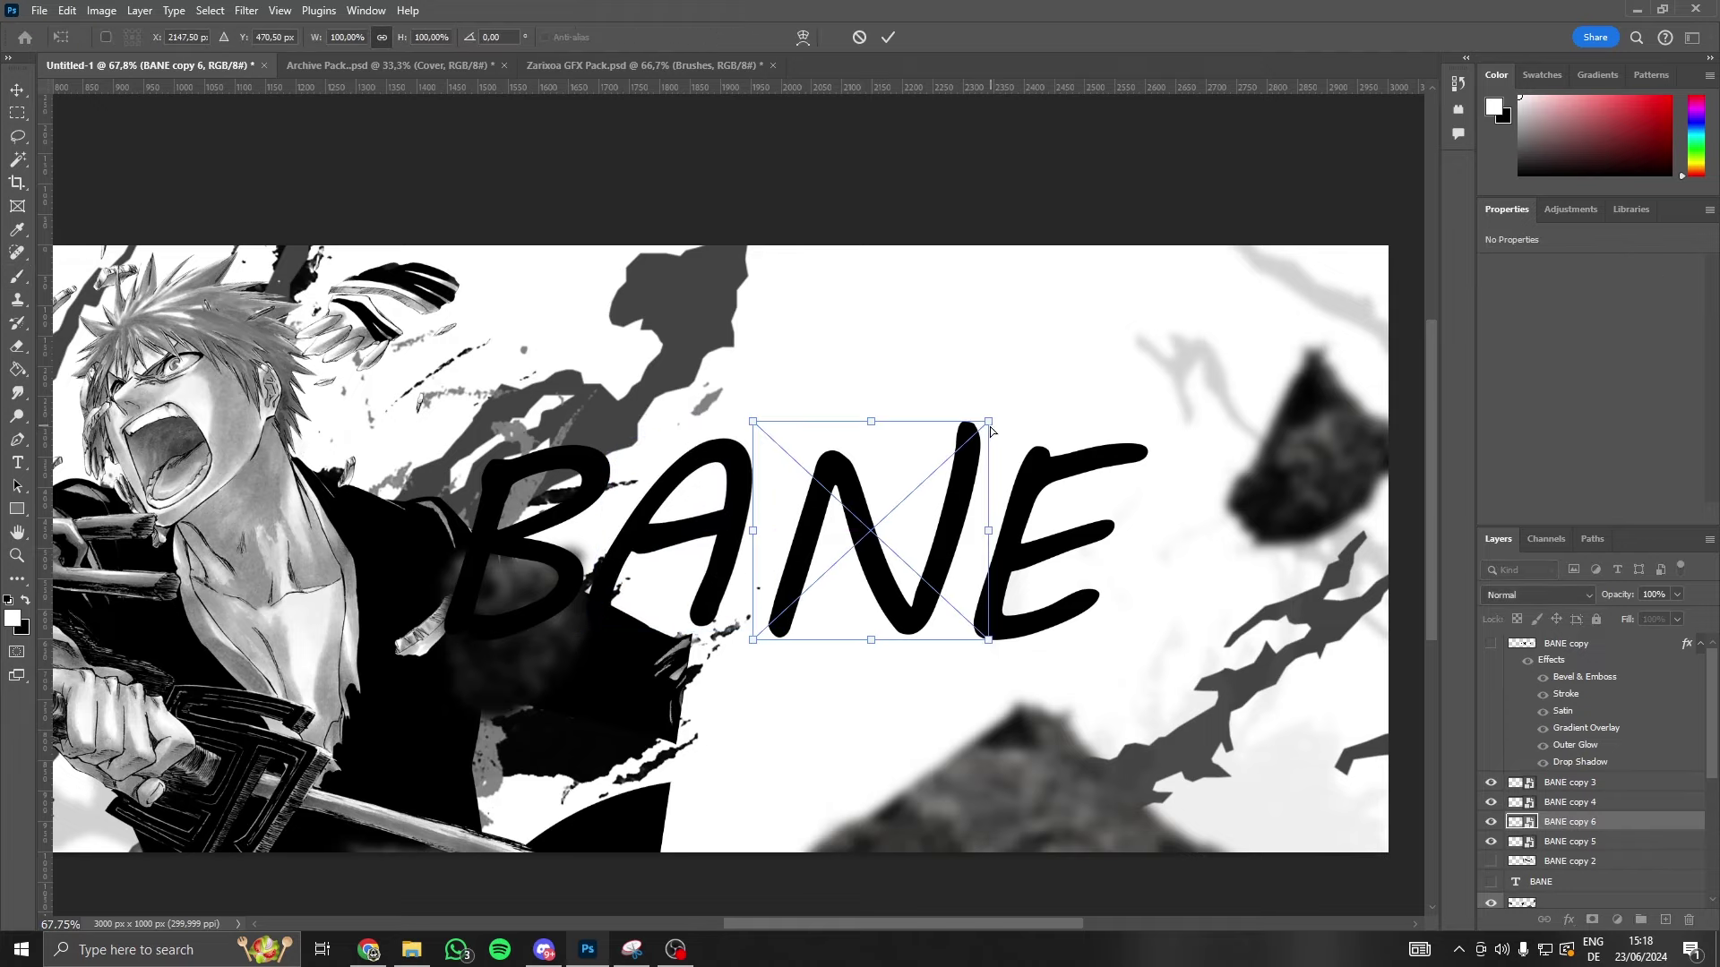
# - Pull in the N's top-right corner and shift the N left
pyautogui.moveTo(988, 421); pyautogui.dragTo(968, 442)
pyautogui.moveTo(873, 537); pyautogui.dragTo(835, 551)
pyautogui.click(888, 36)
pyautogui.press('b')
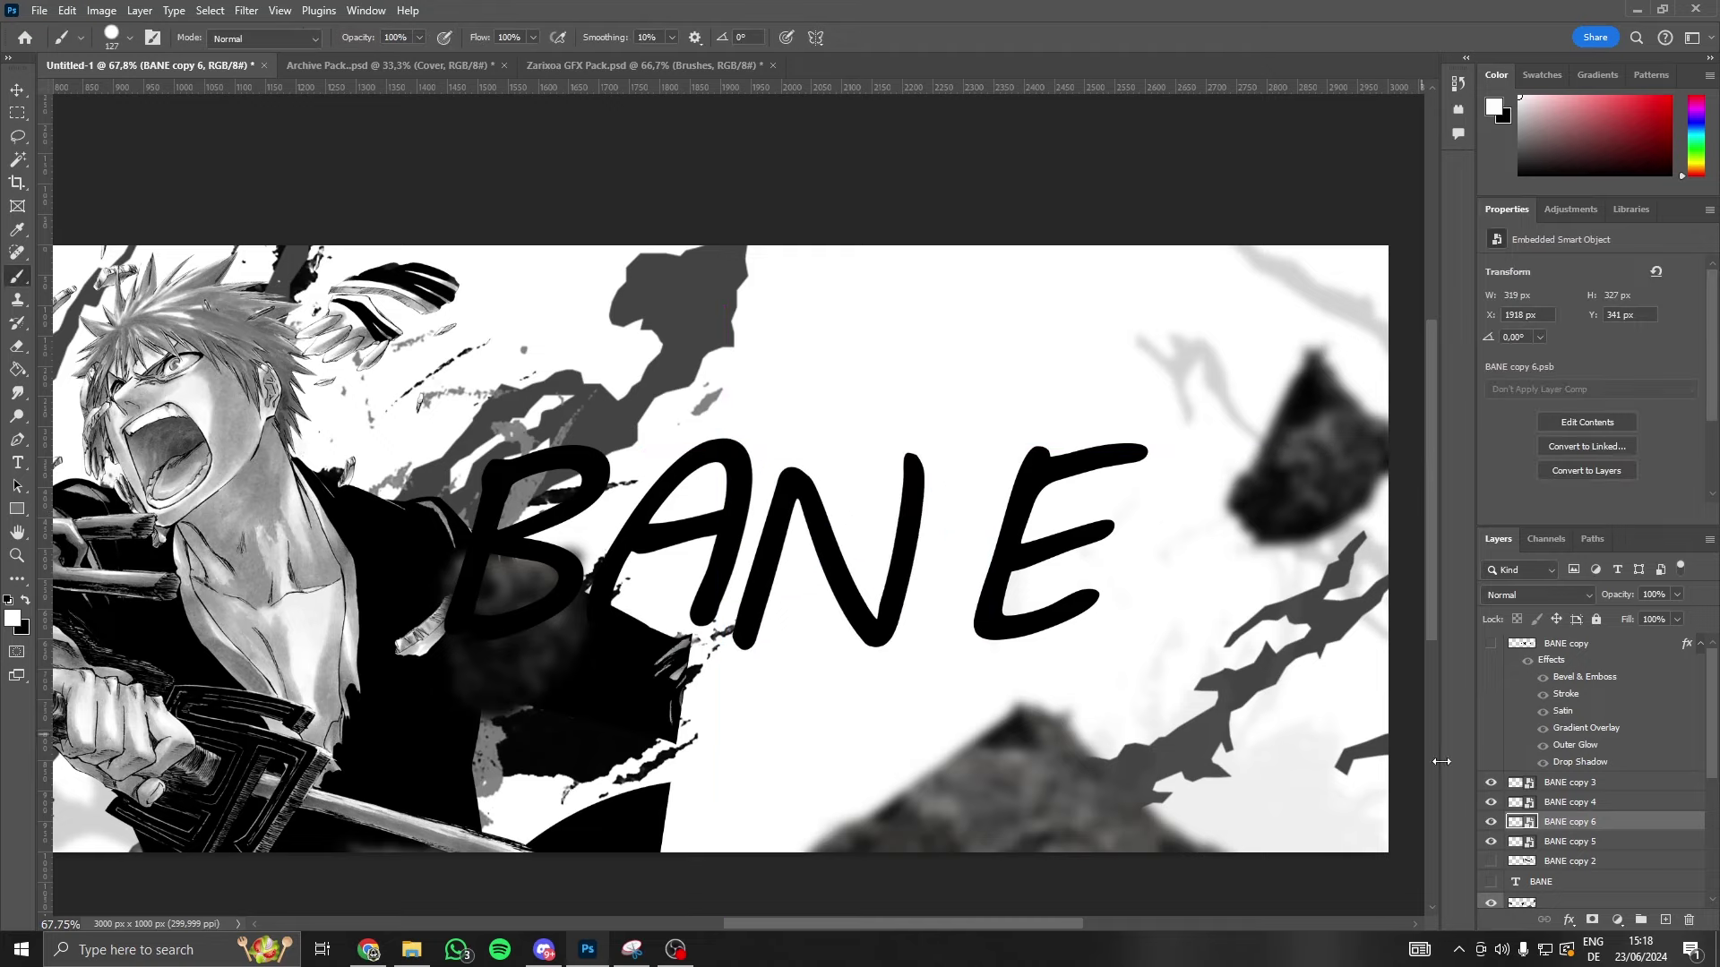
# - Distort the E (BANE copy 5) and nudge it up and left
pyautogui.click(1574, 846)
pyautogui.hotkey('ctrl', 't')
pyautogui.moveTo(1146, 443); pyautogui.dragTo(1126, 408)
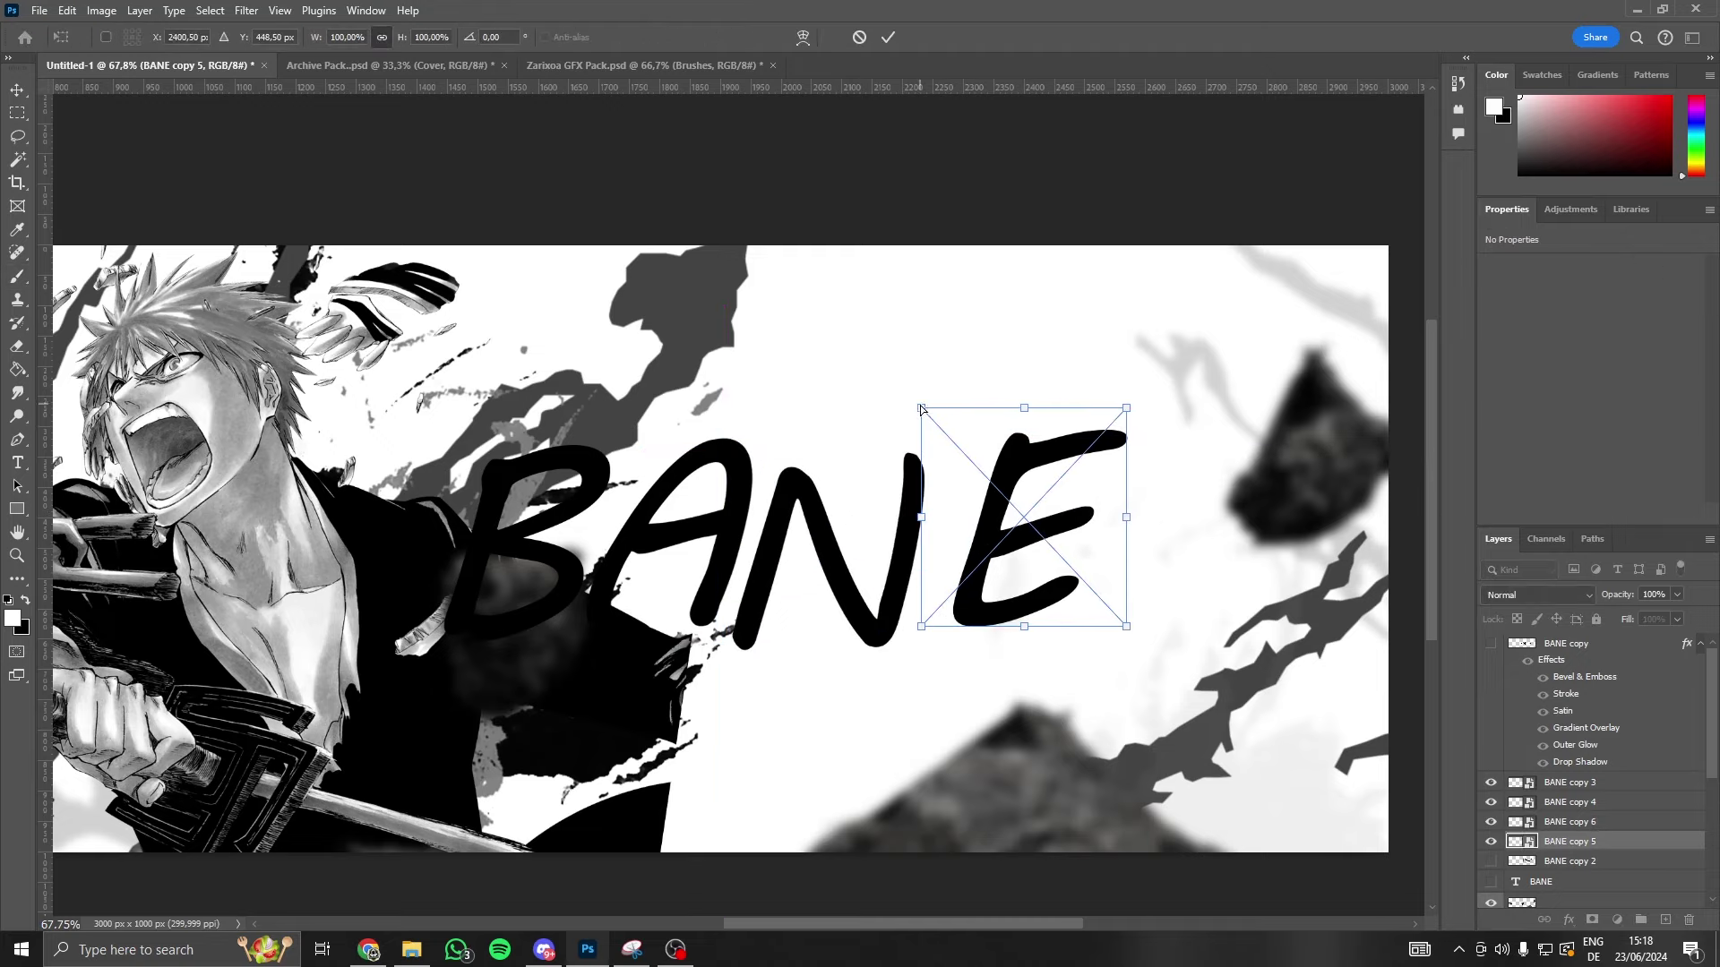
pyautogui.moveTo(972, 443); pyautogui.dragTo(952, 431)
pyautogui.moveTo(1058, 502); pyautogui.dragTo(1031, 492)
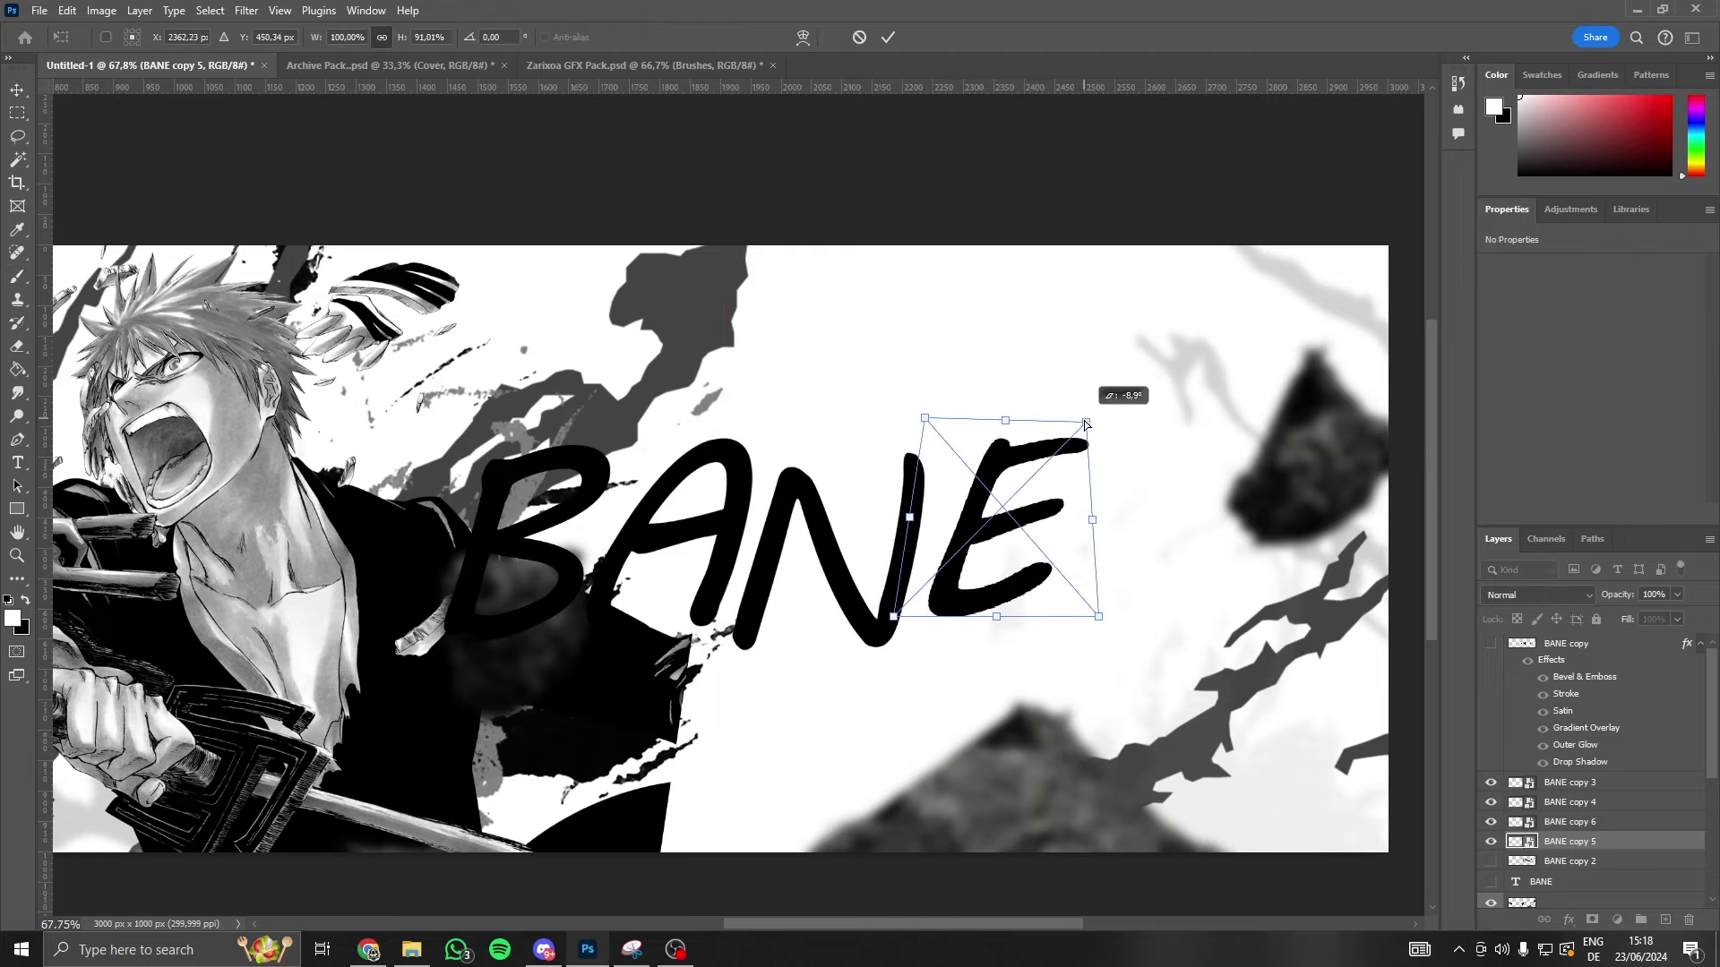
pyautogui.moveTo(1100, 397); pyautogui.dragTo(1079, 425)
pyautogui.moveTo(1044, 484); pyautogui.dragTo(1014, 535)
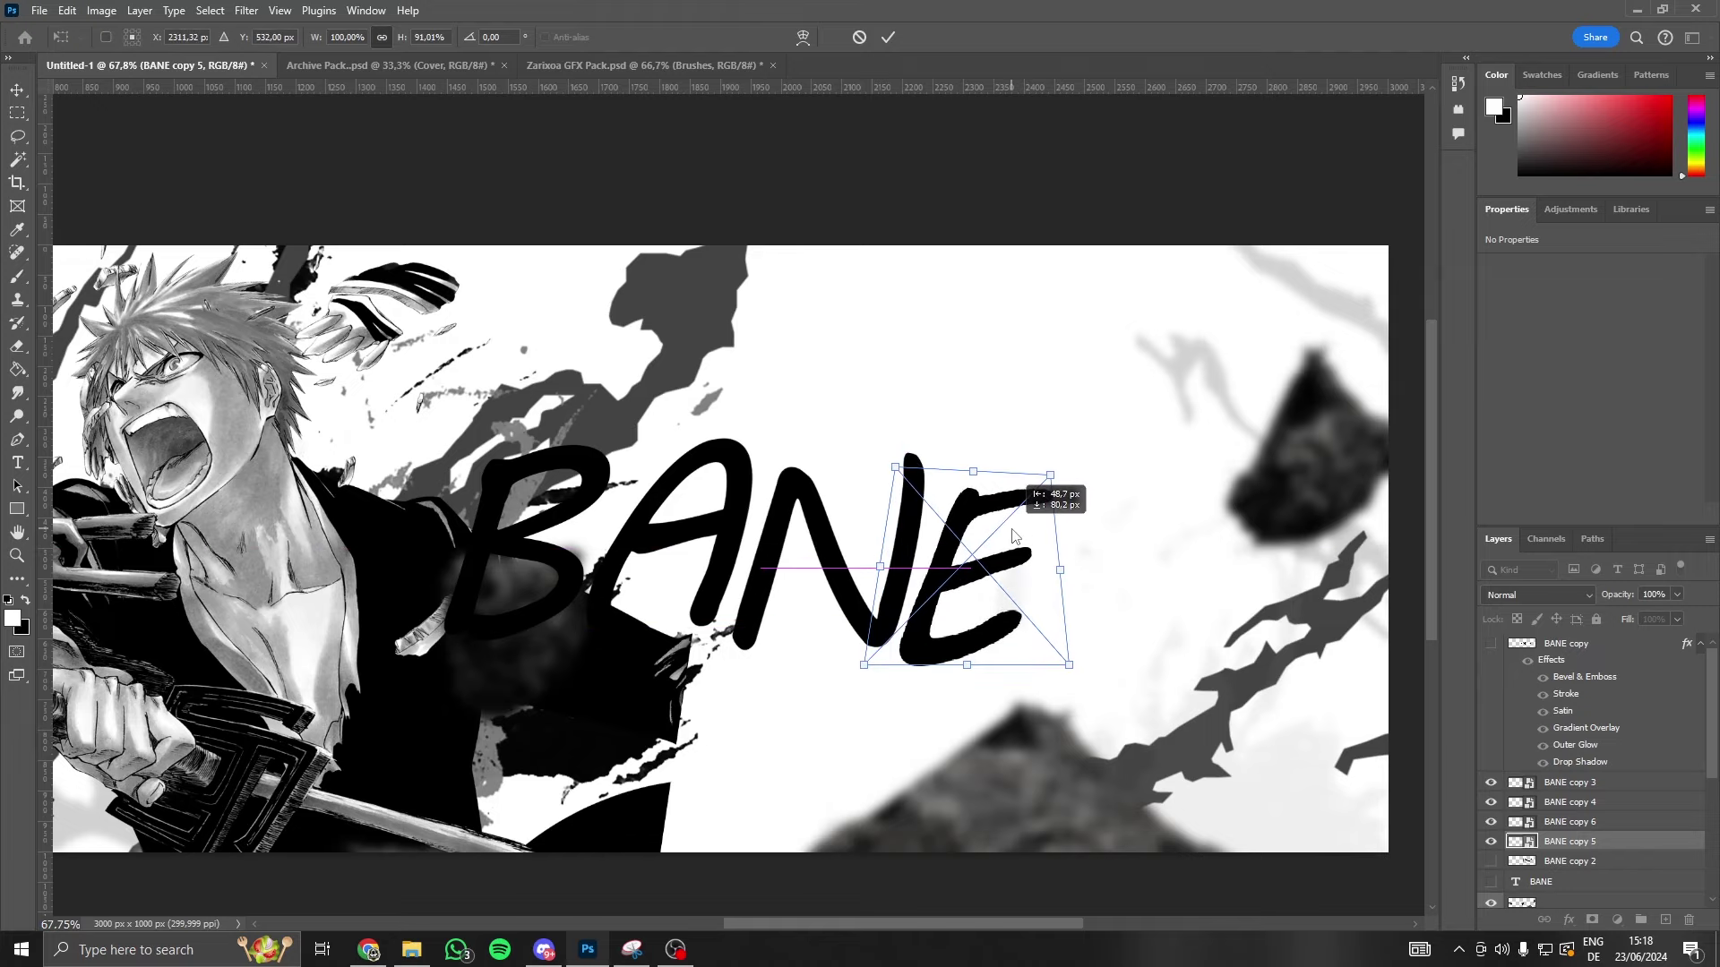
pyautogui.click(885, 41)
# - Rework the E, raising it and tilting it to about -10.56°
pyautogui.scroll(-2, 838, 615)
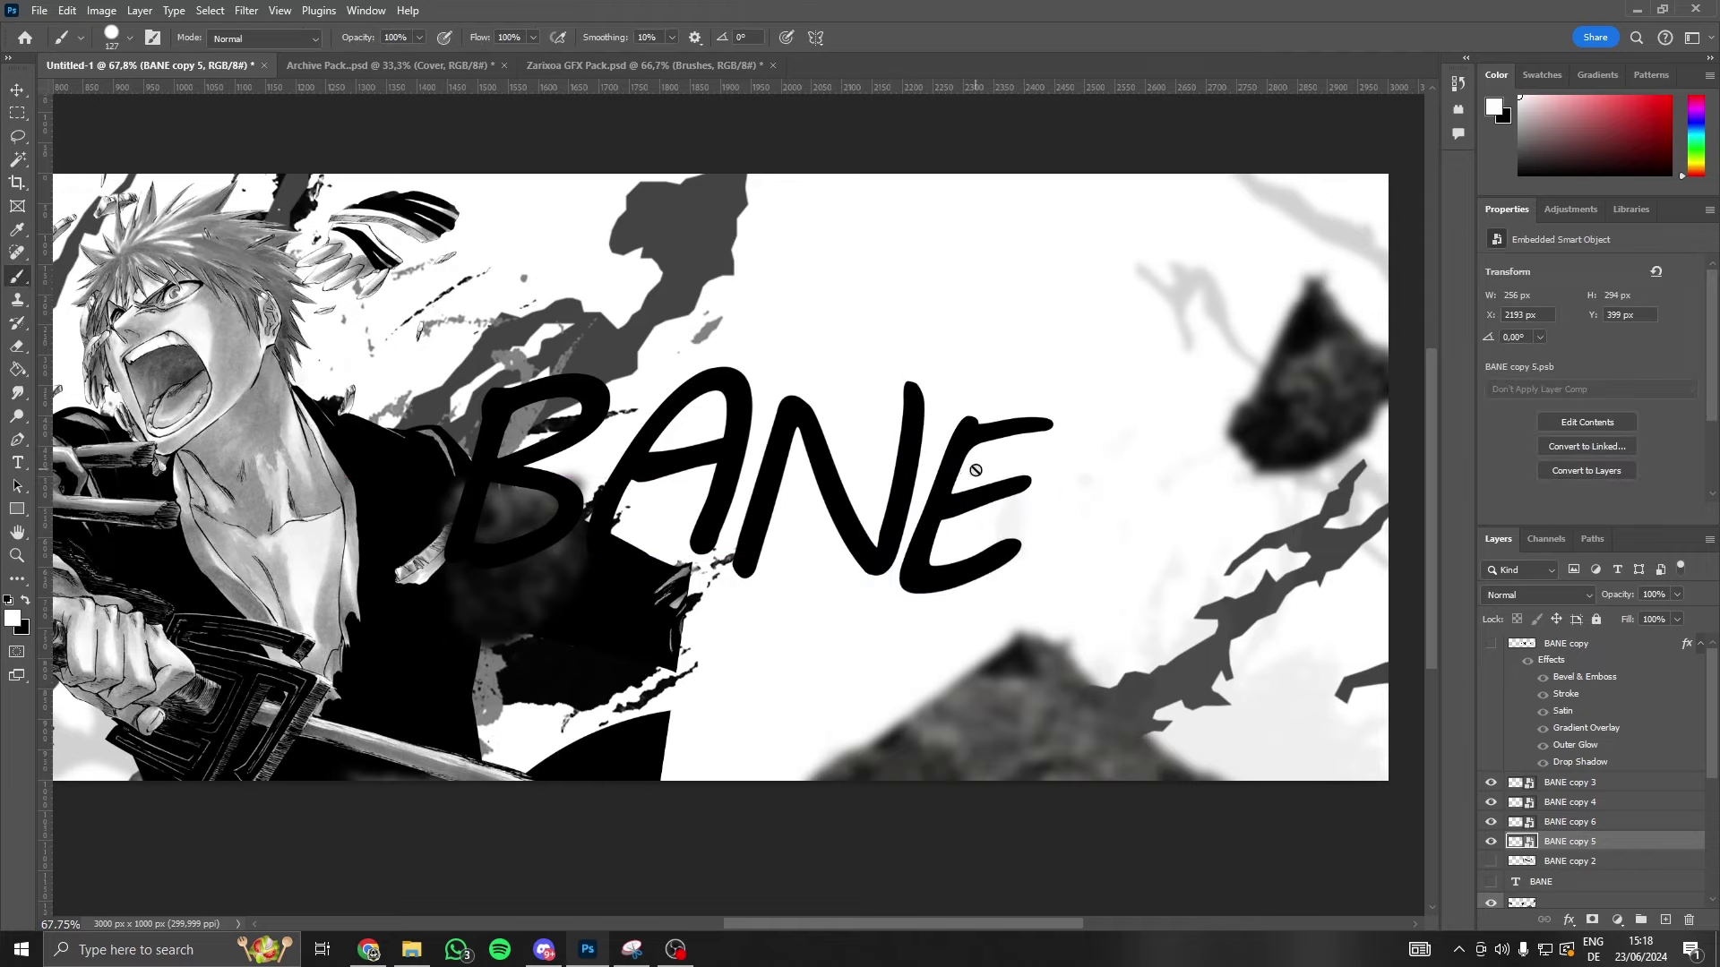
pyautogui.hotkey('ctrl', 'z')
pyautogui.moveTo(992, 527); pyautogui.dragTo(985, 447)
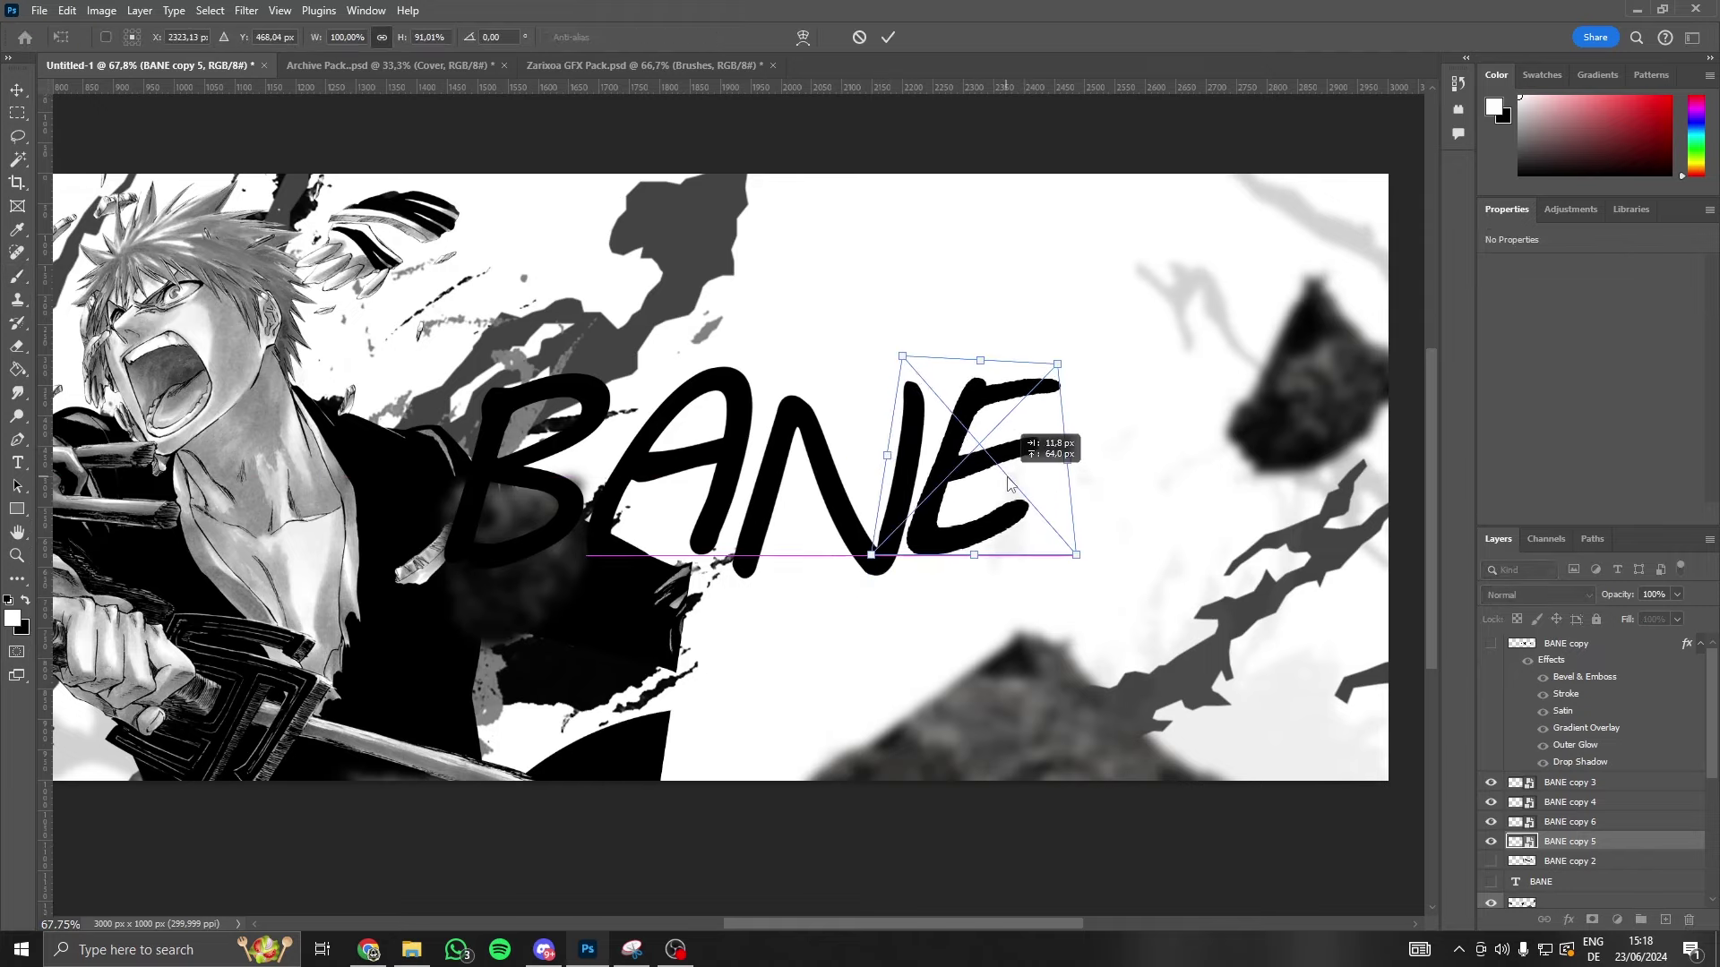
pyautogui.moveTo(1155, 421); pyautogui.dragTo(1175, 383)
pyautogui.moveTo(977, 426); pyautogui.dragTo(985, 437)
pyautogui.moveTo(1148, 419); pyautogui.dragTo(1152, 385)
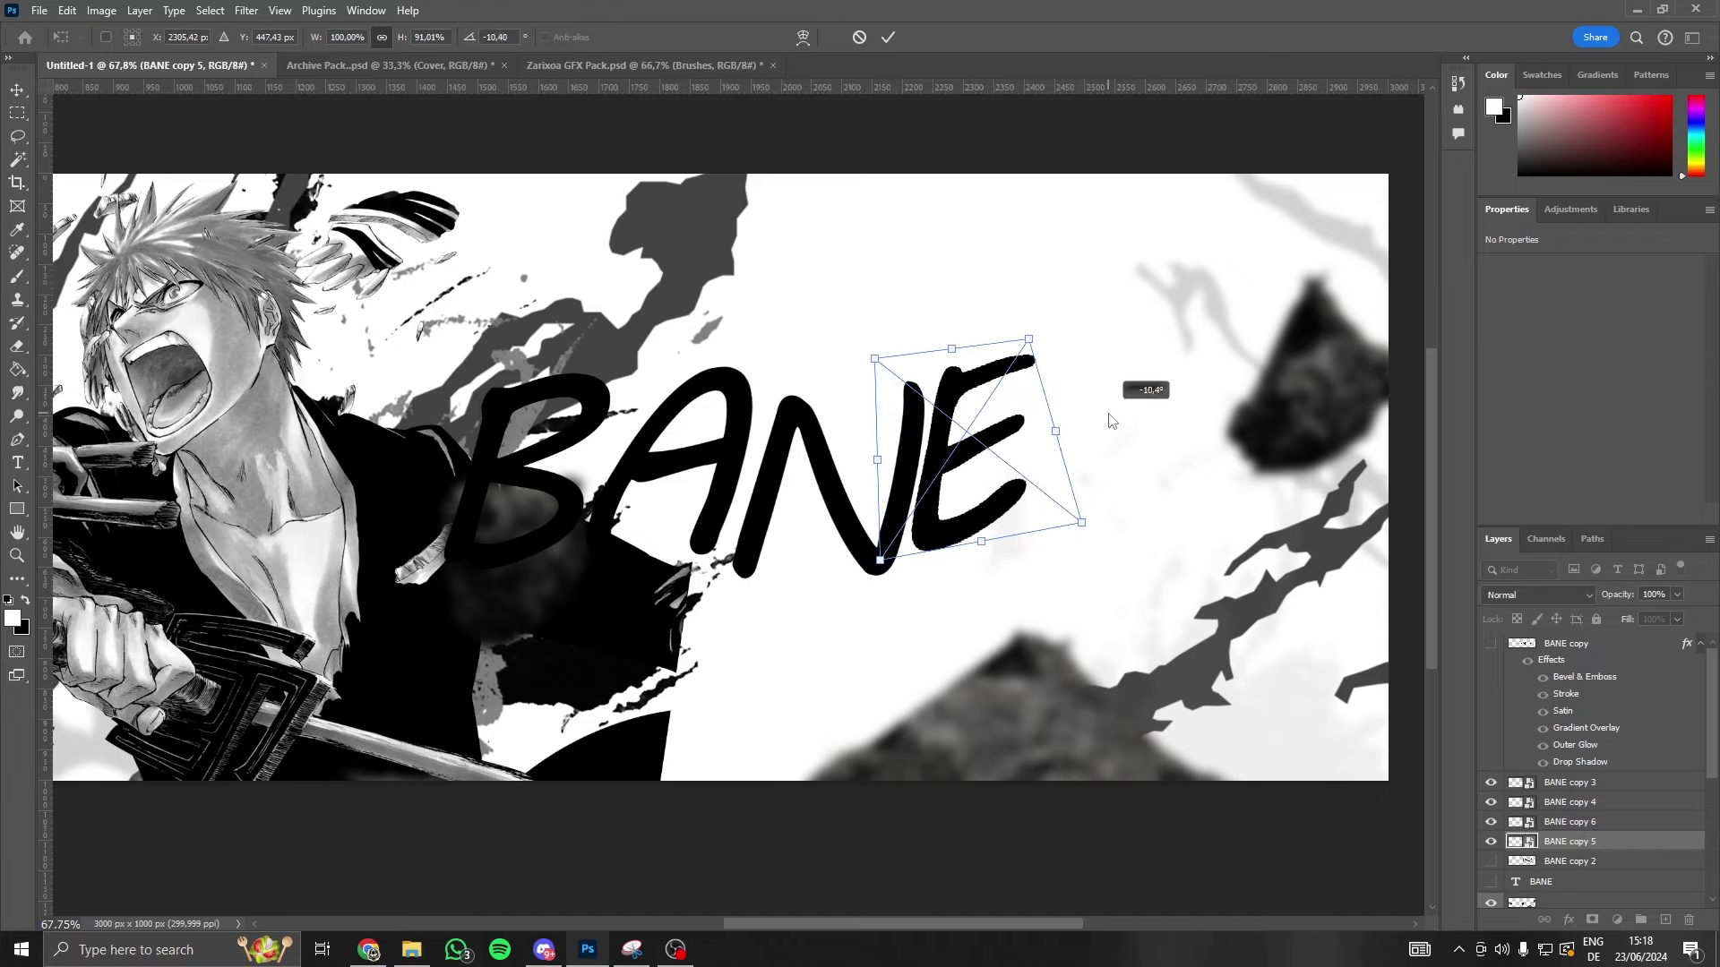
pyautogui.moveTo(996, 411); pyautogui.dragTo(977, 426)
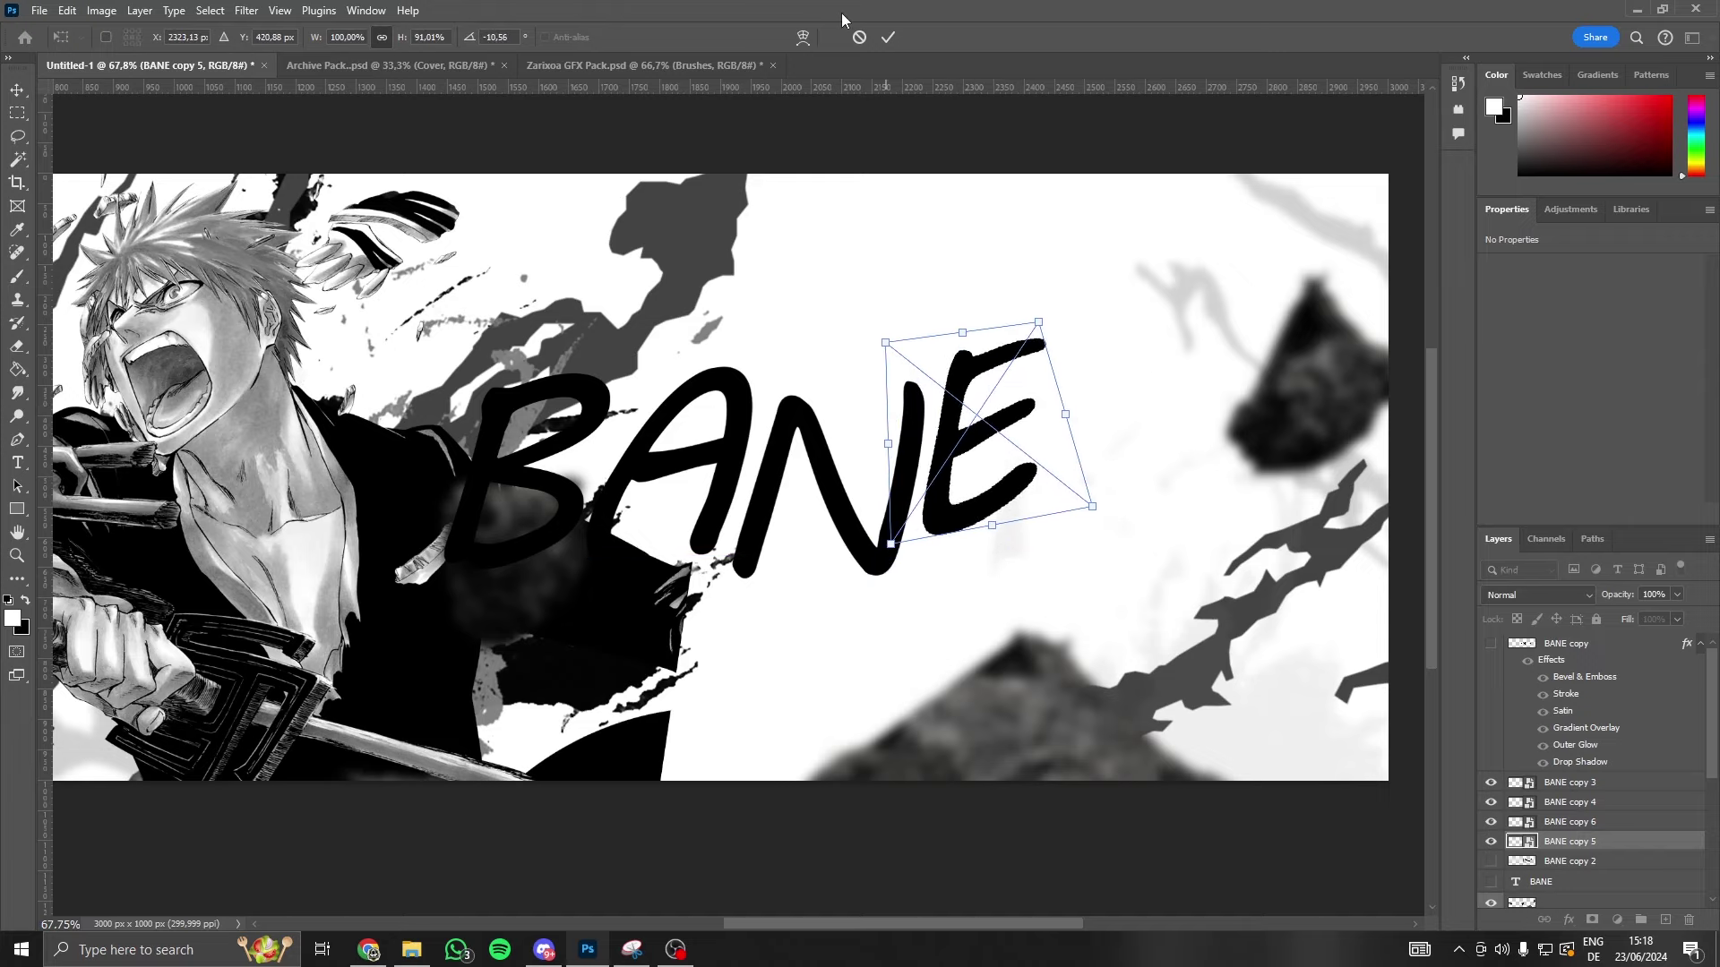
pyautogui.click(890, 36)
# - Rotate the B (BANE copy 3) about 19.99° and enlarge it
pyautogui.scroll(-2, 744, 501)
pyautogui.press('b')
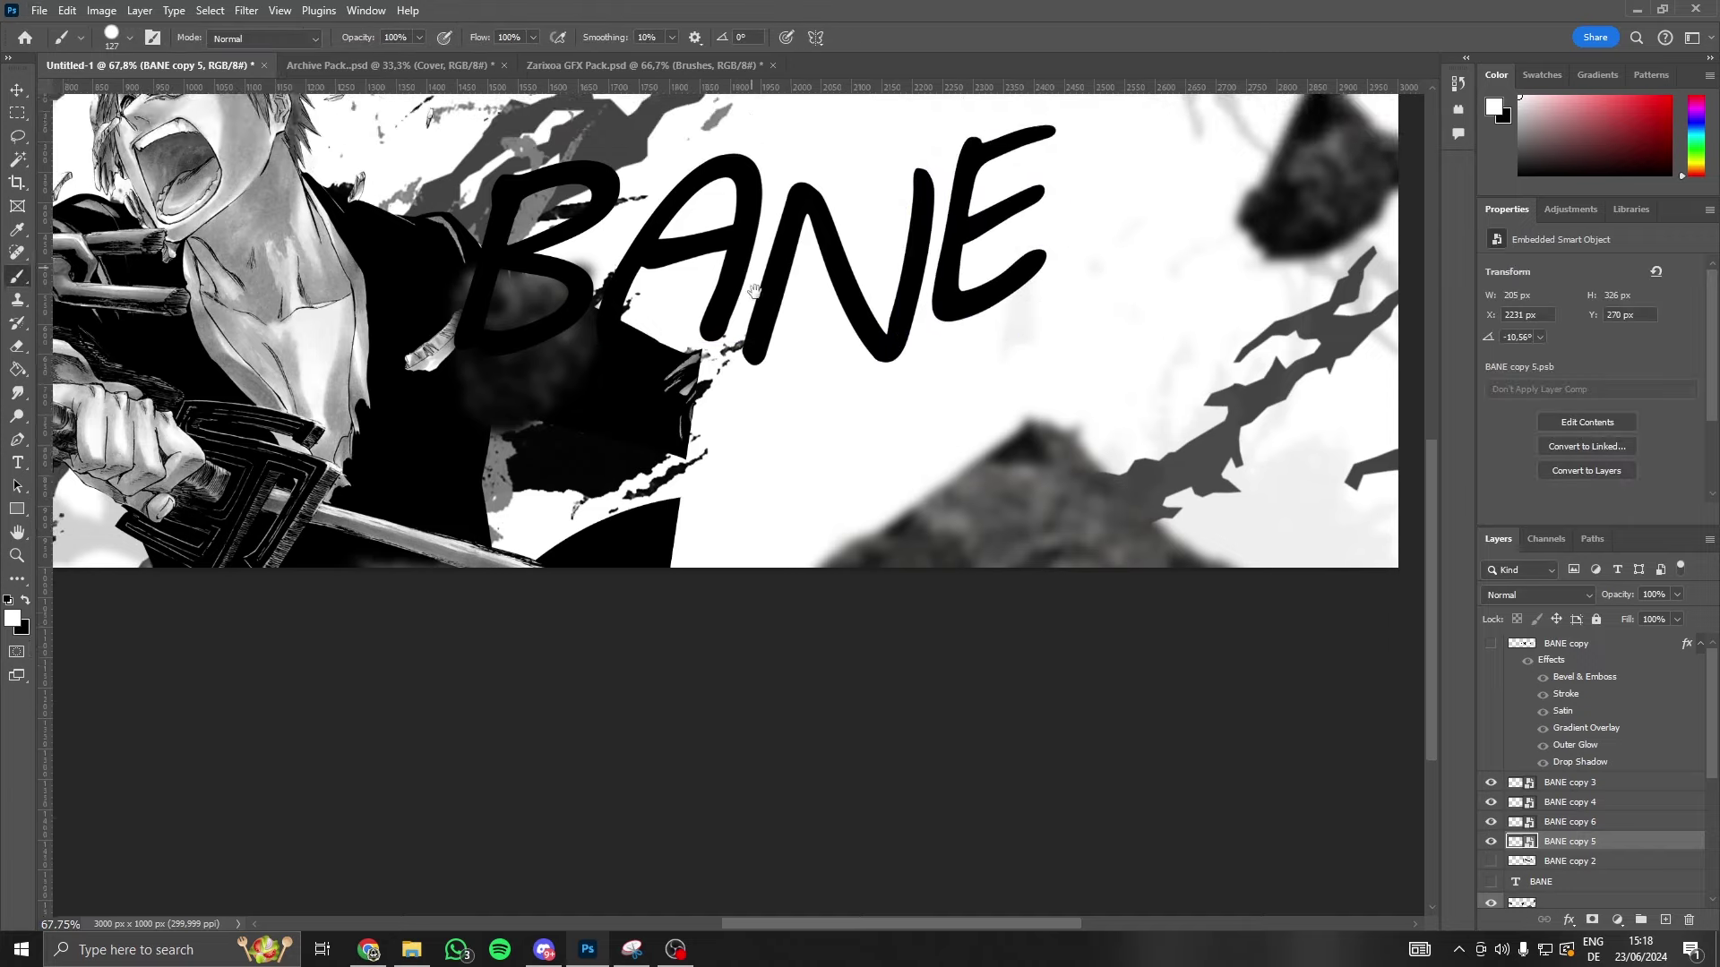
pyautogui.moveTo(739, 258); pyautogui.dragTo(812, 484)
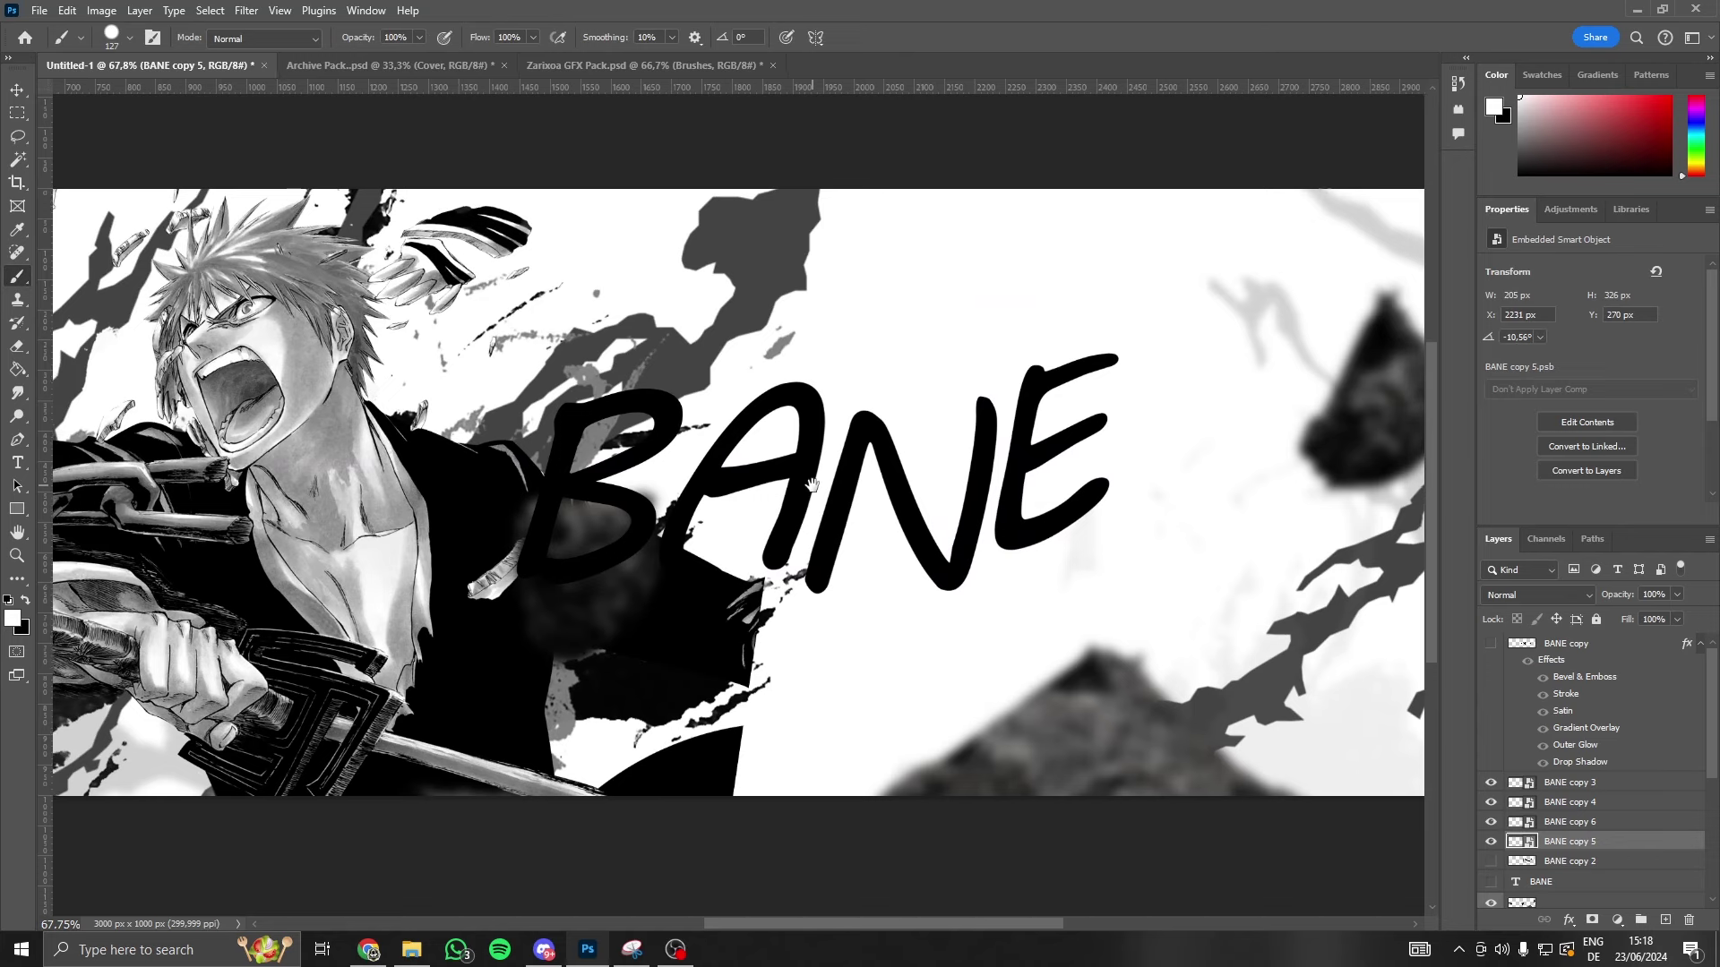
pyautogui.click(1570, 783)
pyautogui.hotkey('ctrl', 't')
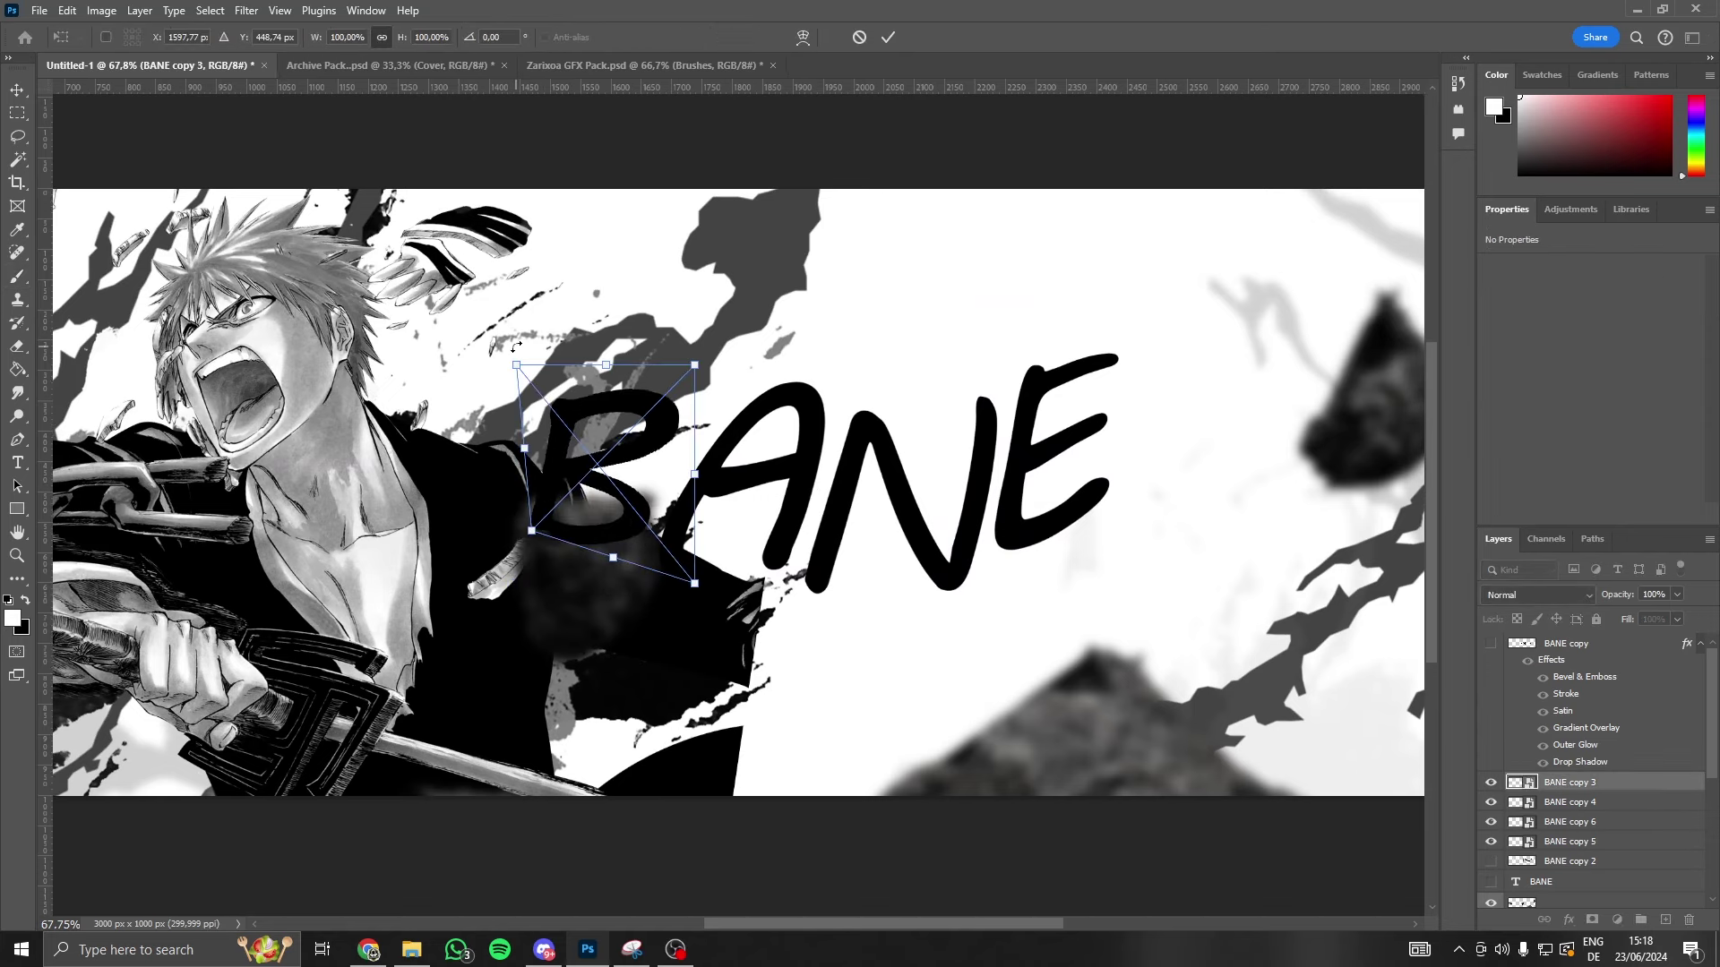
pyautogui.moveTo(516, 364); pyautogui.dragTo(563, 353)
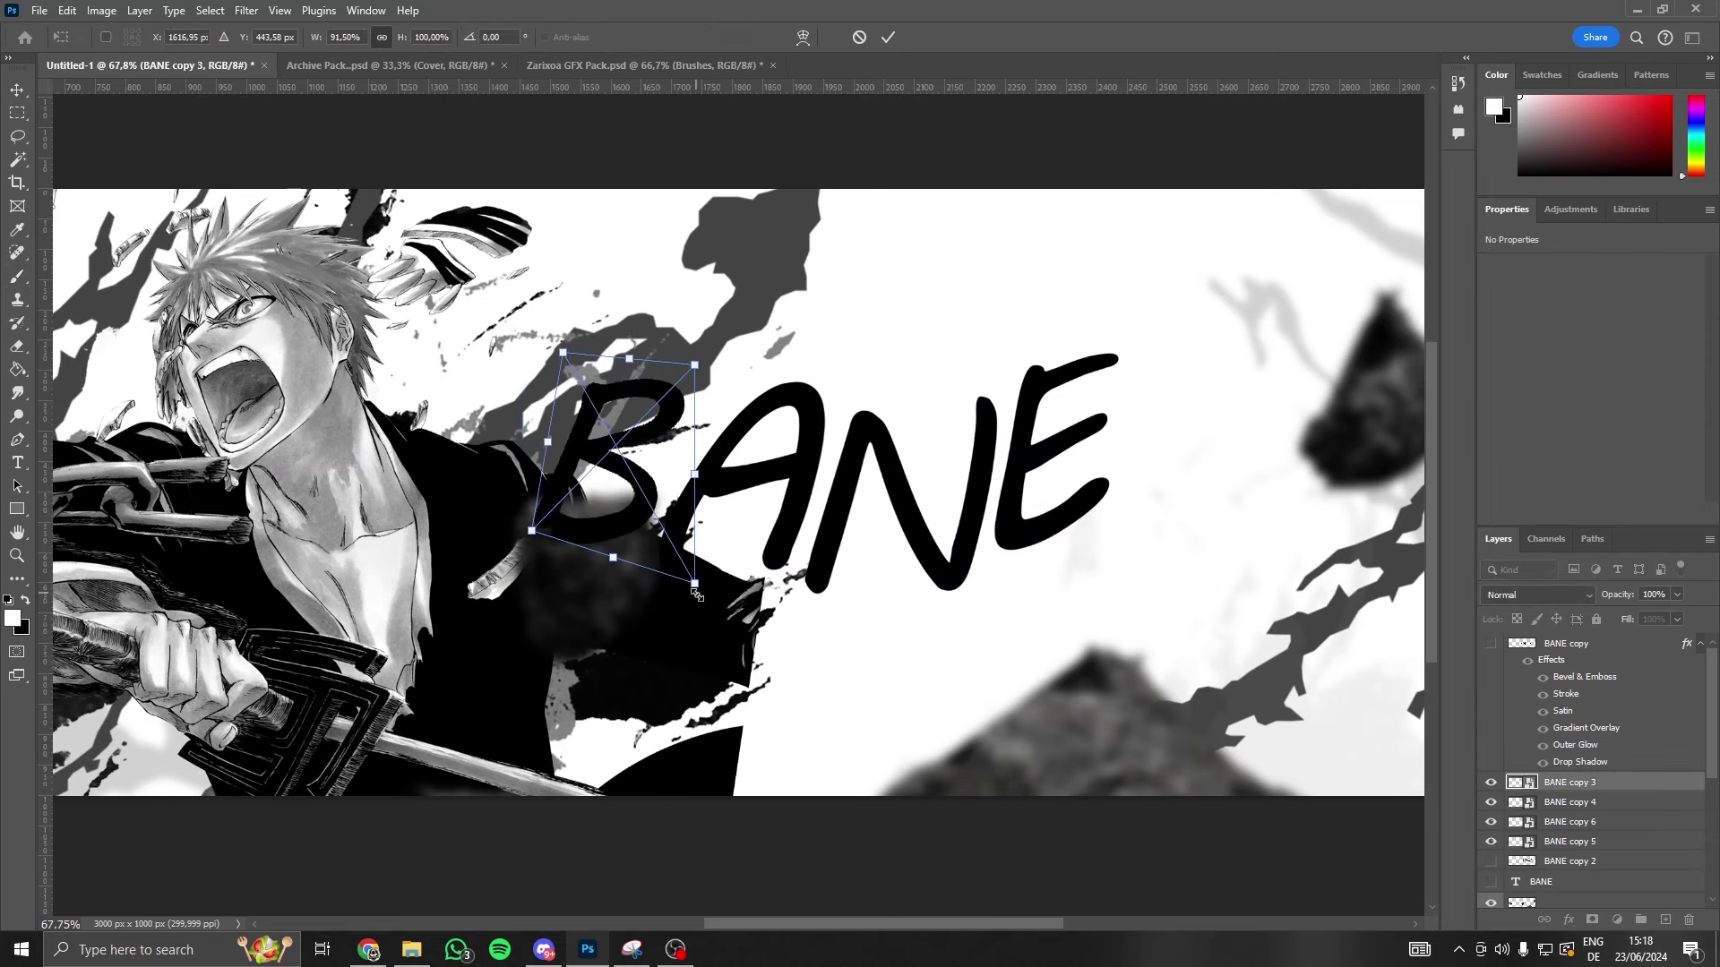
pyautogui.moveTo(696, 594); pyautogui.dragTo(659, 543)
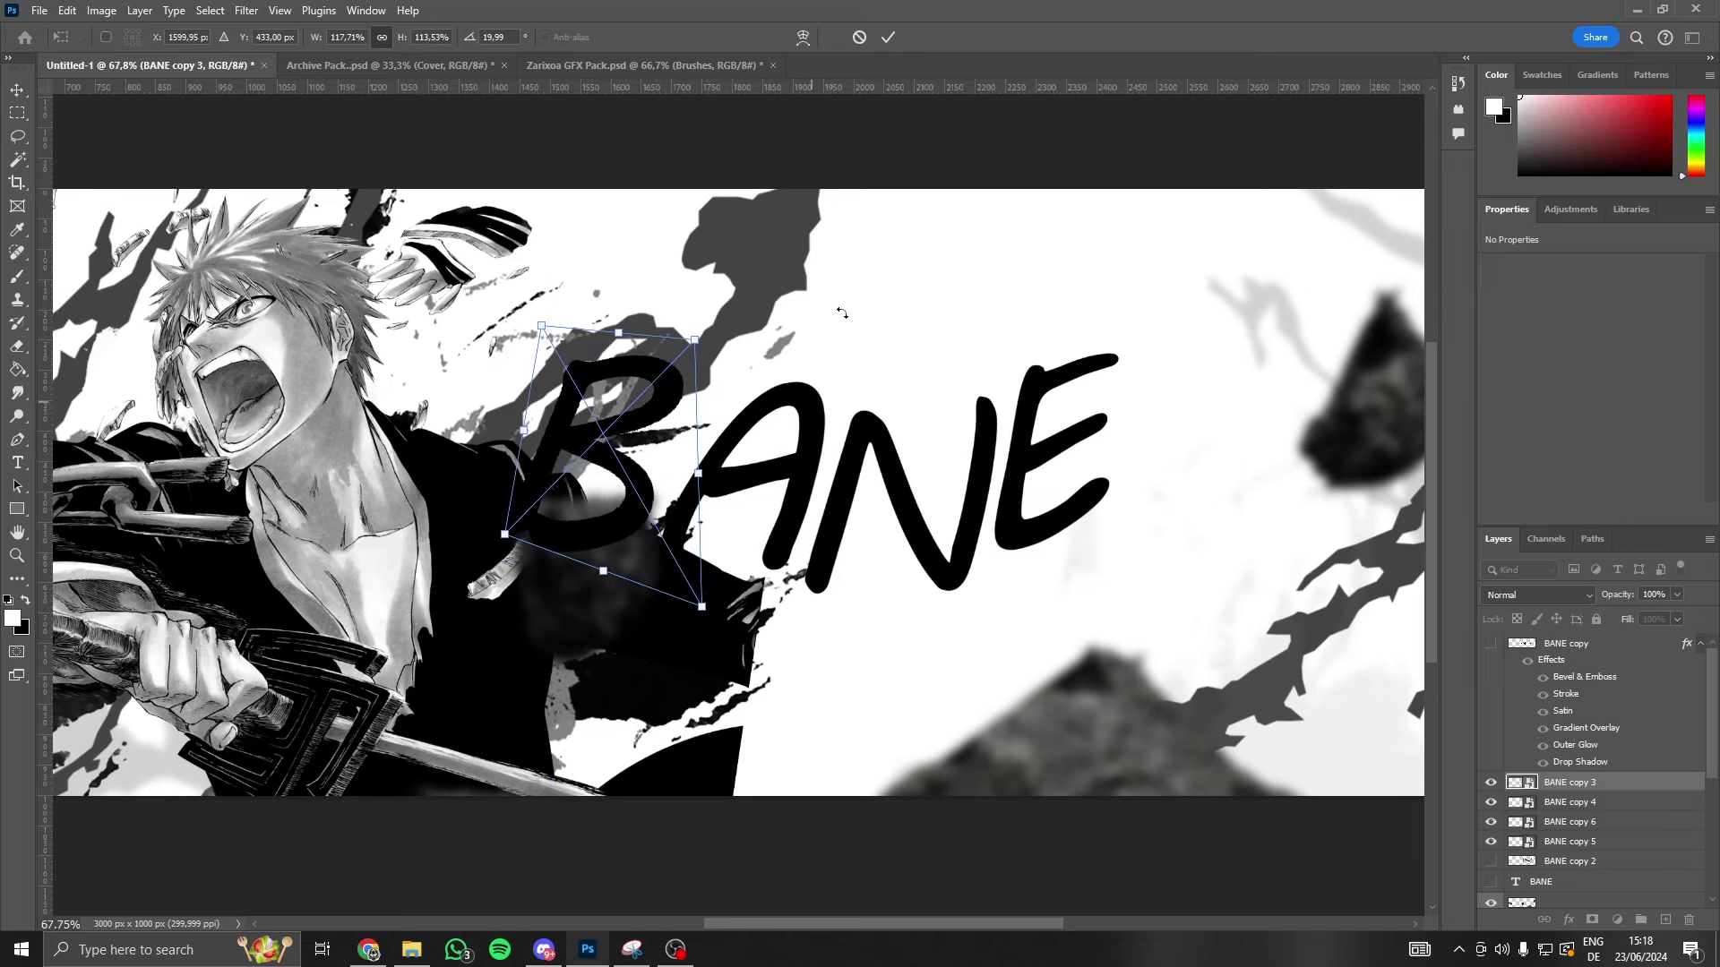
pyautogui.click(888, 38)
pyautogui.press('b')
pyautogui.scroll(-3, 716, 493)
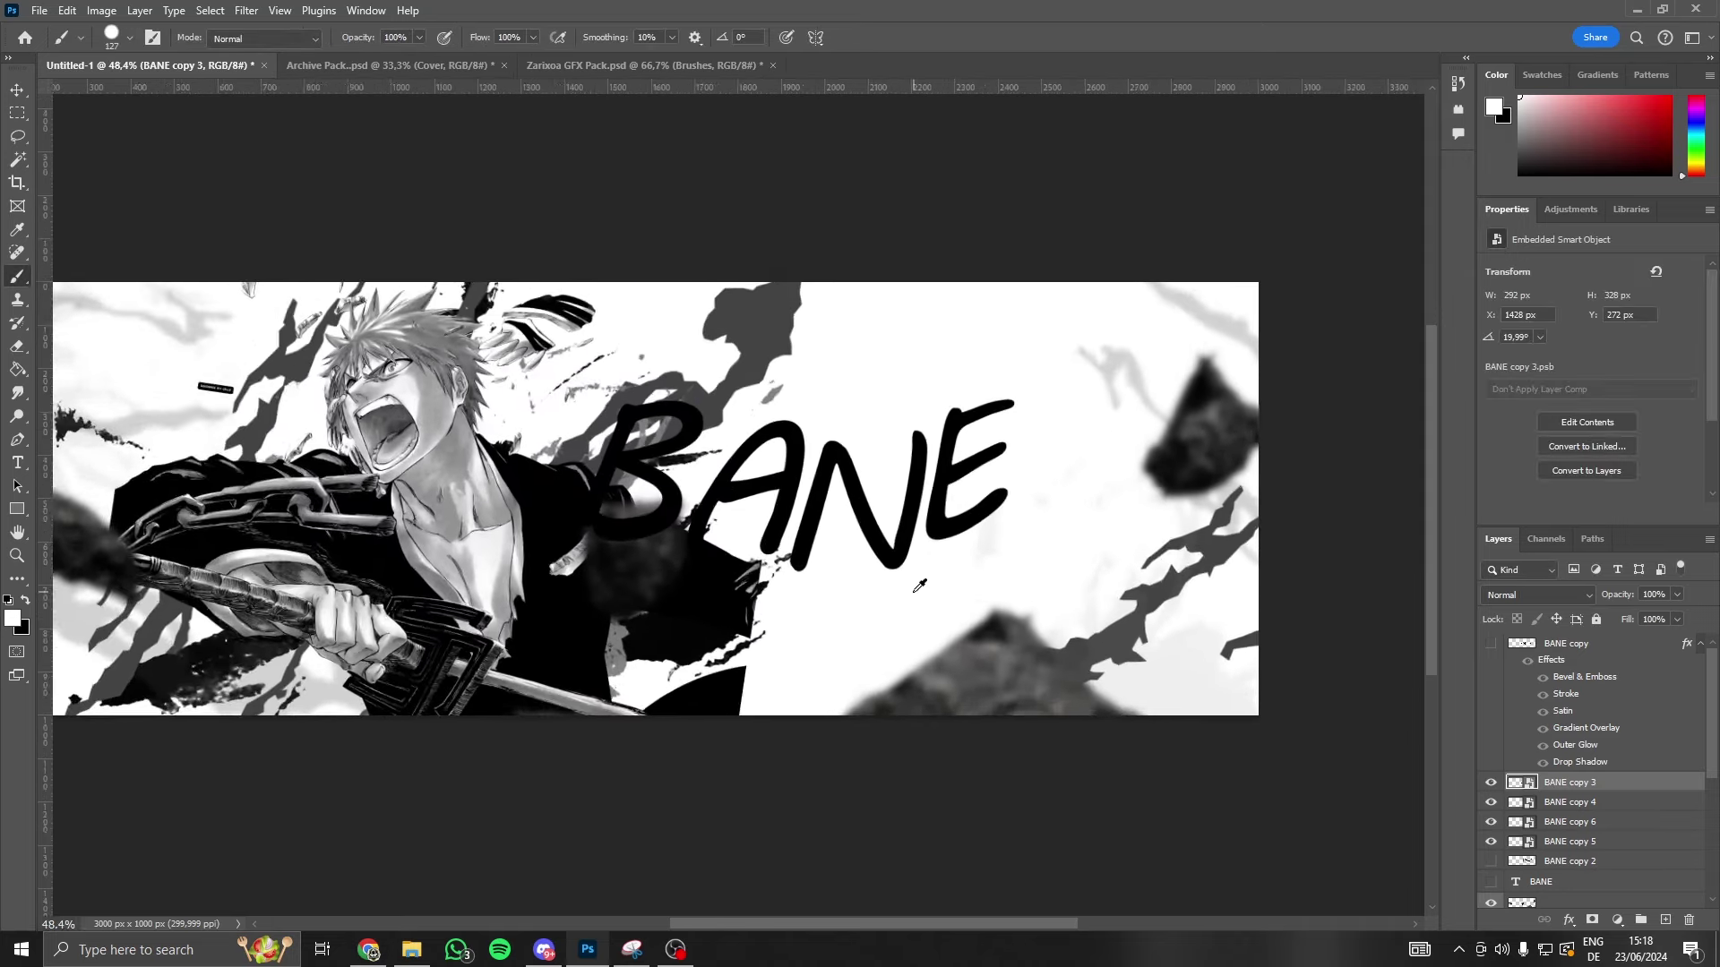
# - Group the four distorted letter layers into a group named Tetx
pyautogui.scroll(4, 716, 493)
pyautogui.keyDown('shift'); pyautogui.click(1586, 854); pyautogui.keyUp('shift')
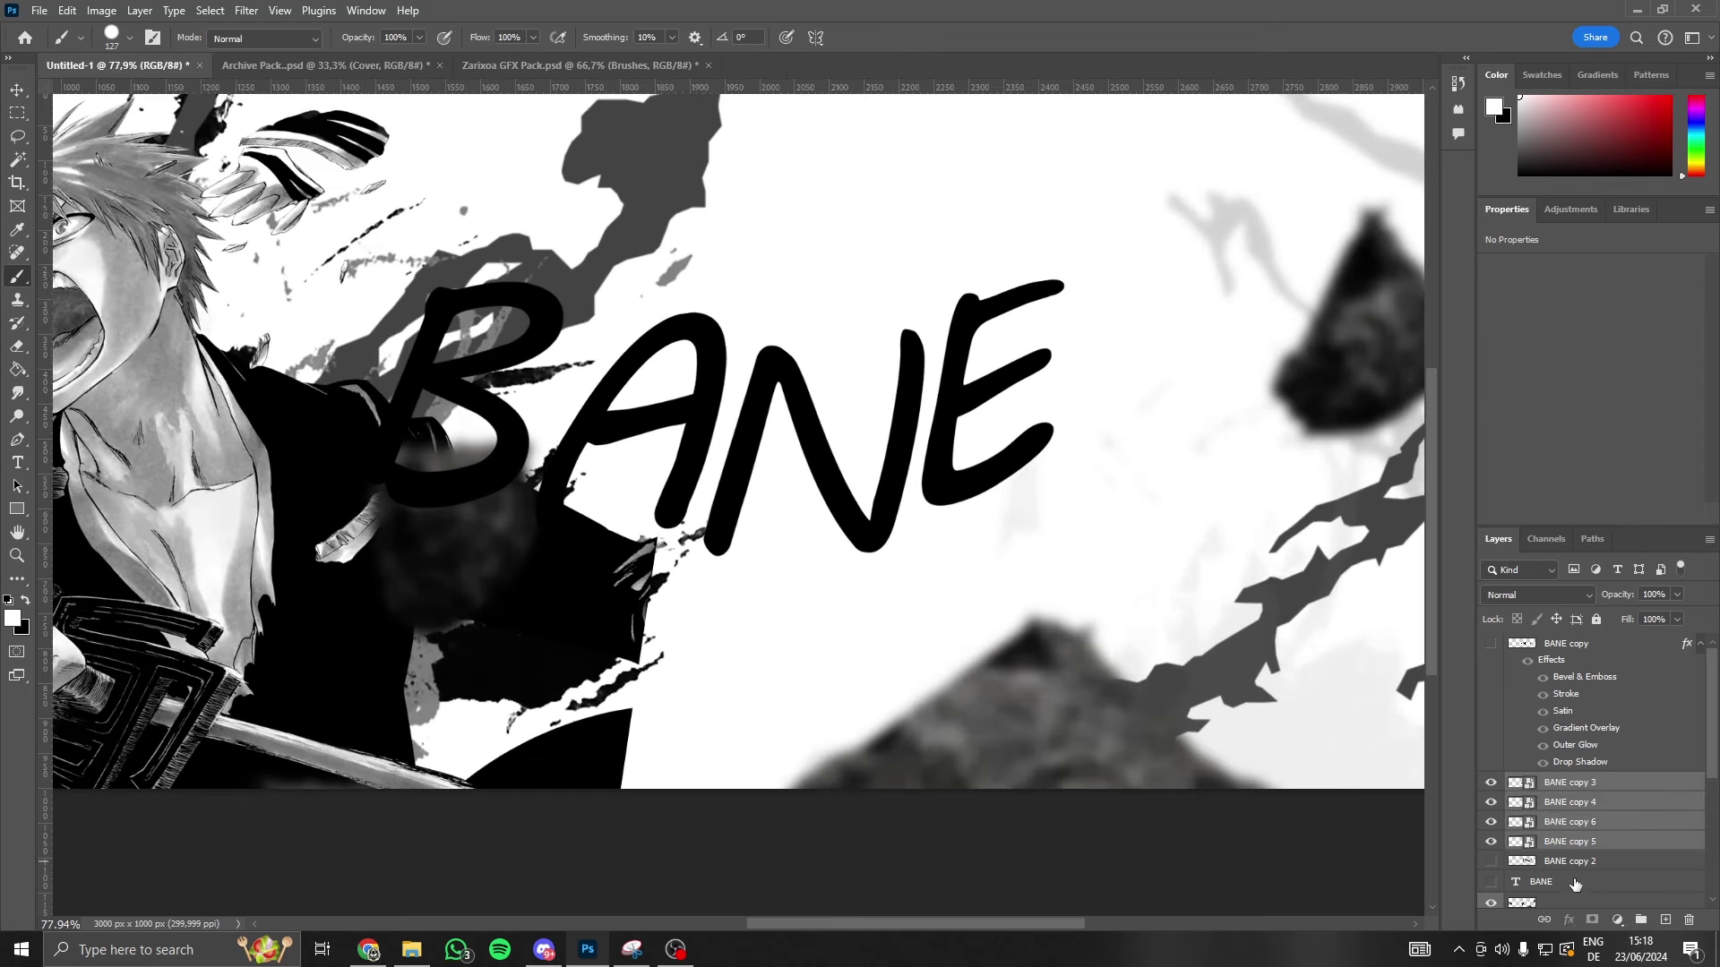
pyautogui.click(1641, 920)
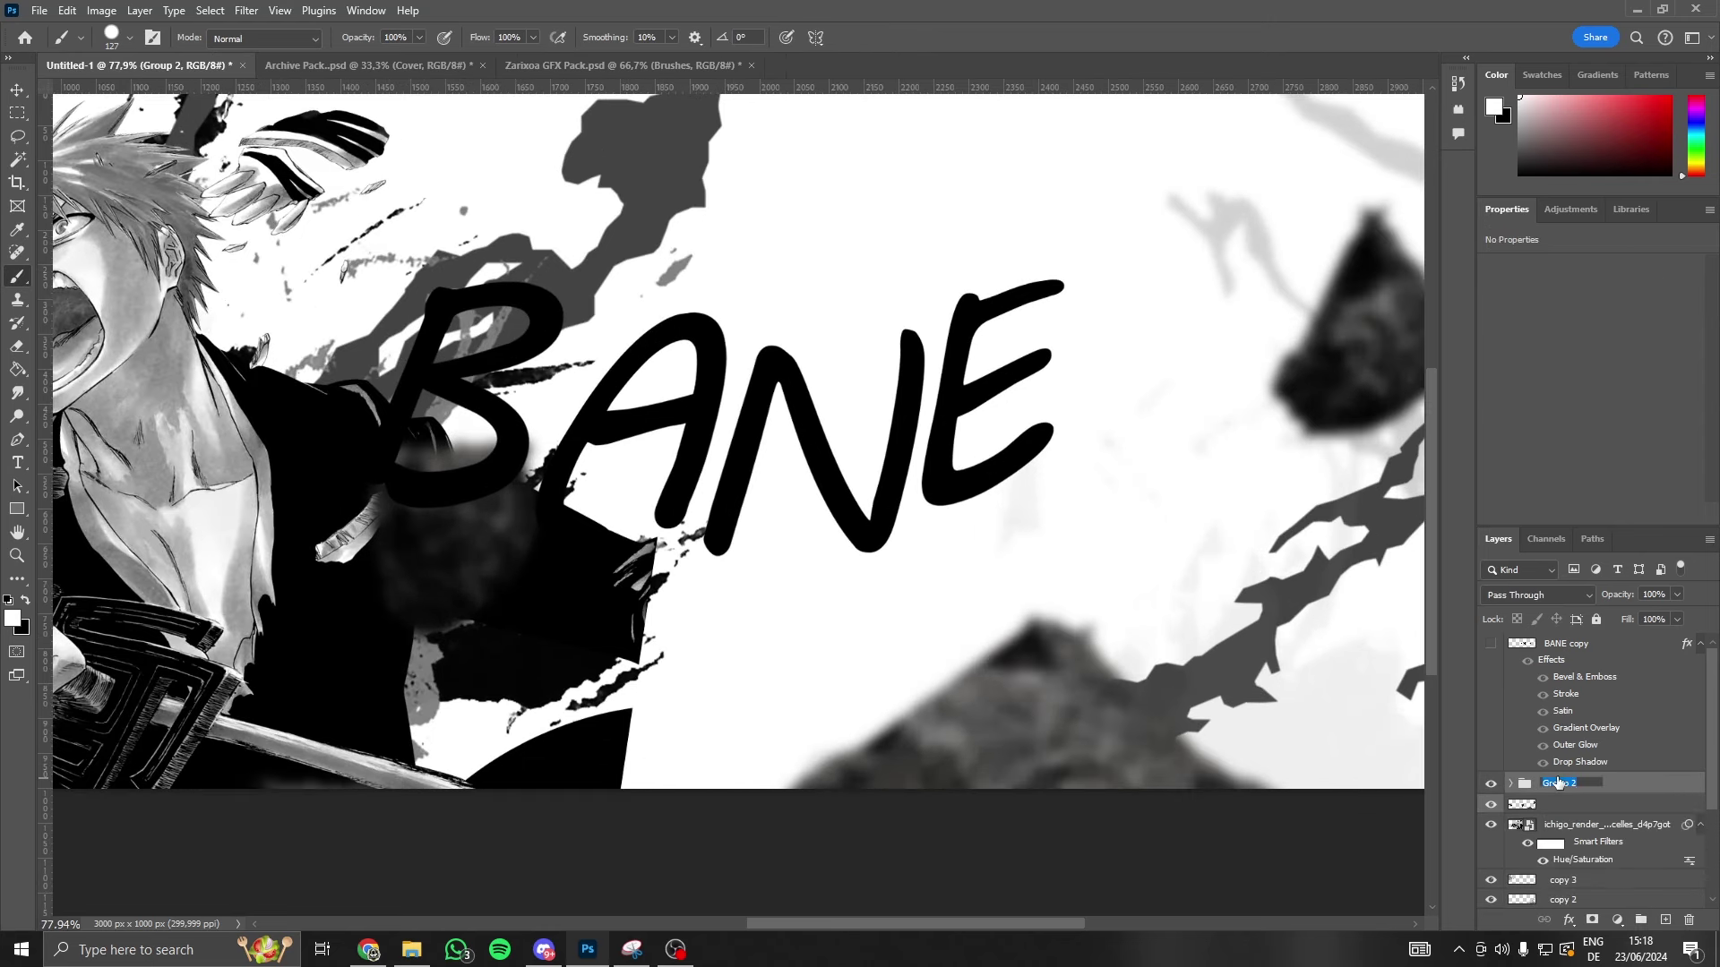
pyautogui.write('Tetx')
pyautogui.press('Return')
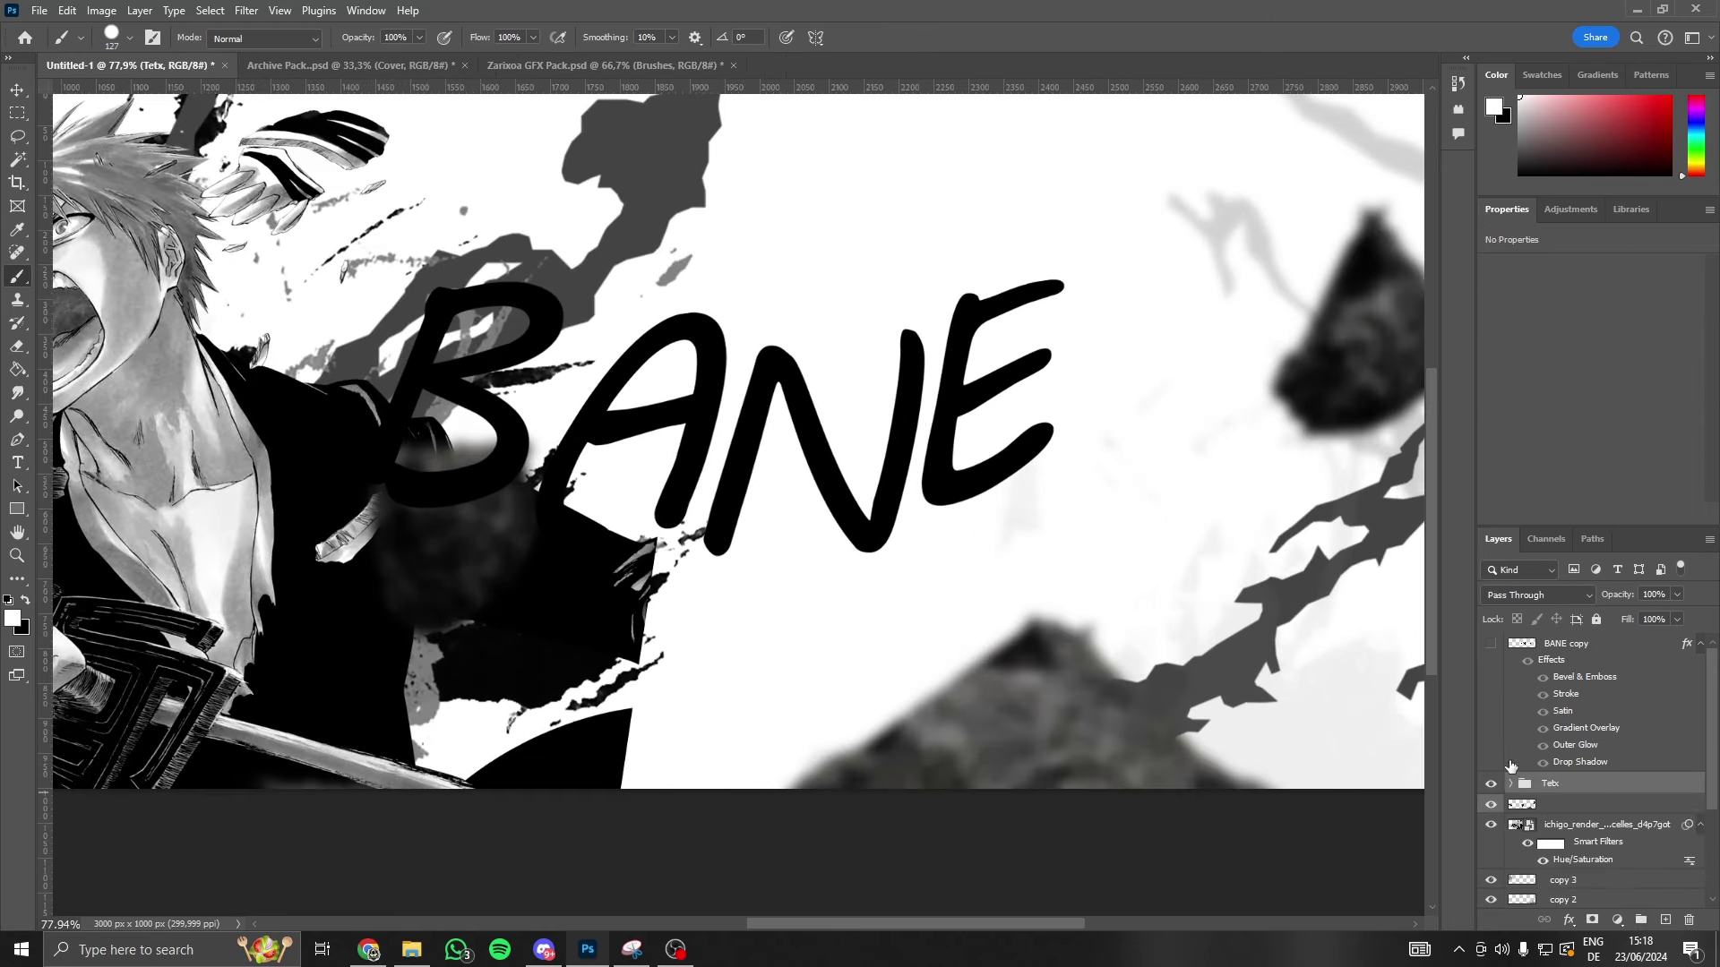
# - Duplicate the Tetx group, merge the copy into one layer, and duplicate it
pyautogui.hotkey('ctrl', 'j')
pyautogui.rightClick(1520, 784)
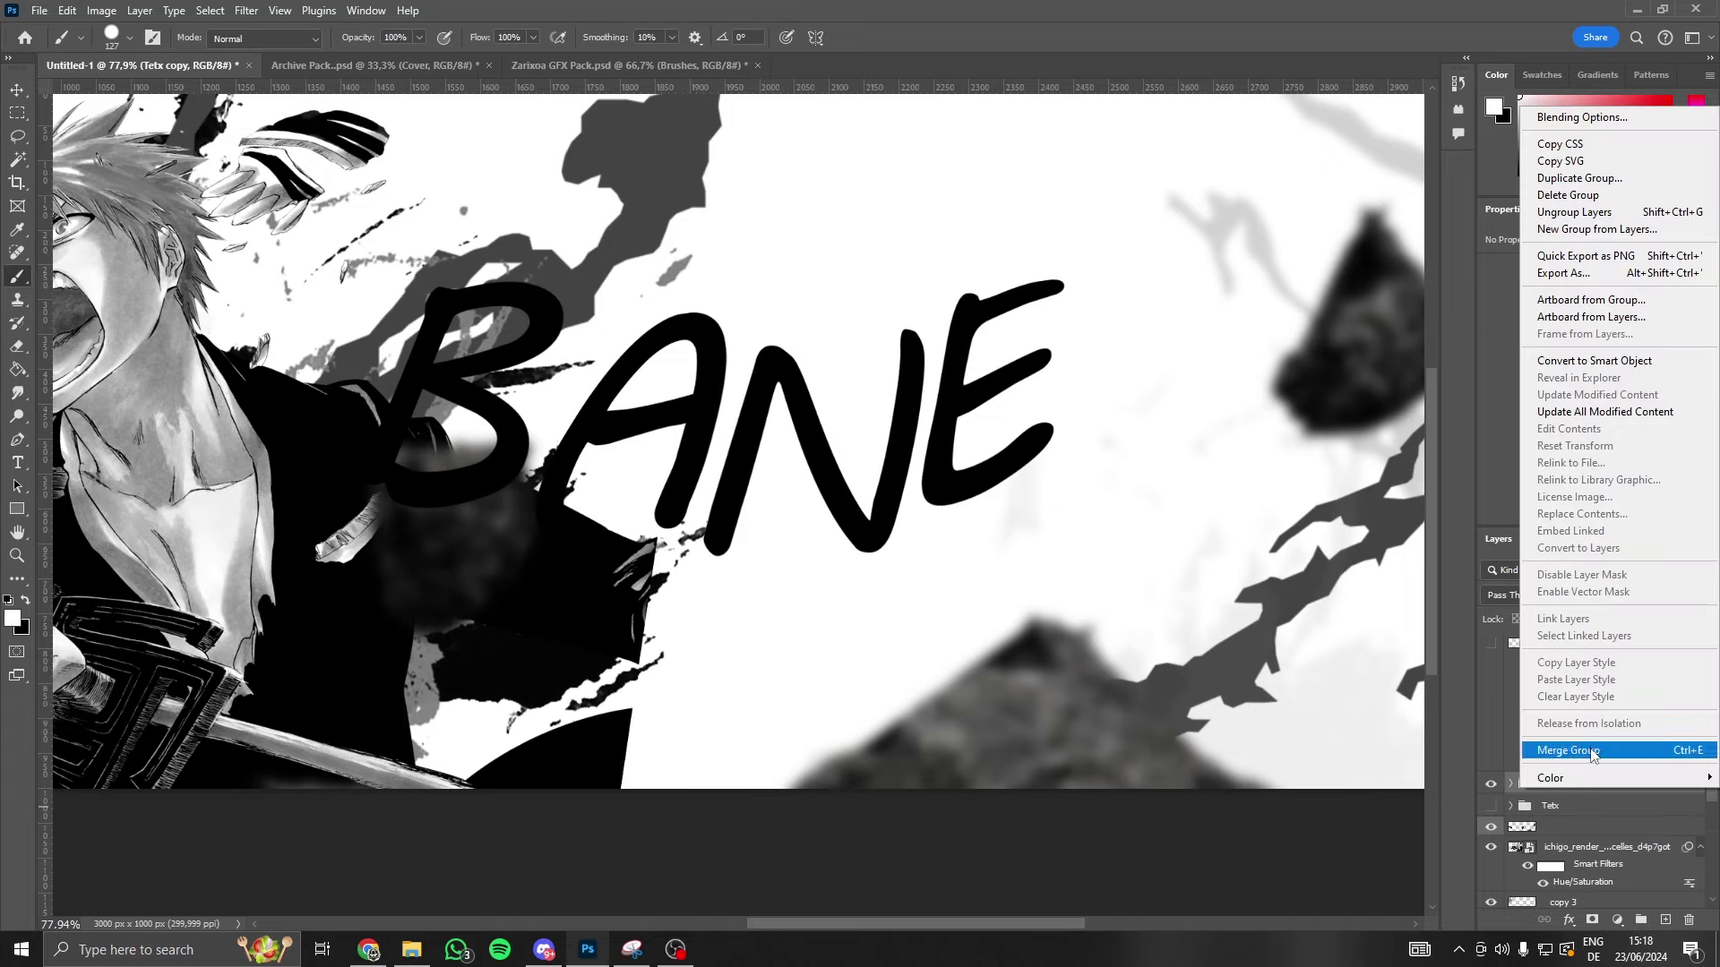
pyautogui.click(1603, 645)
pyautogui.hotkey('ctrl', 'j')
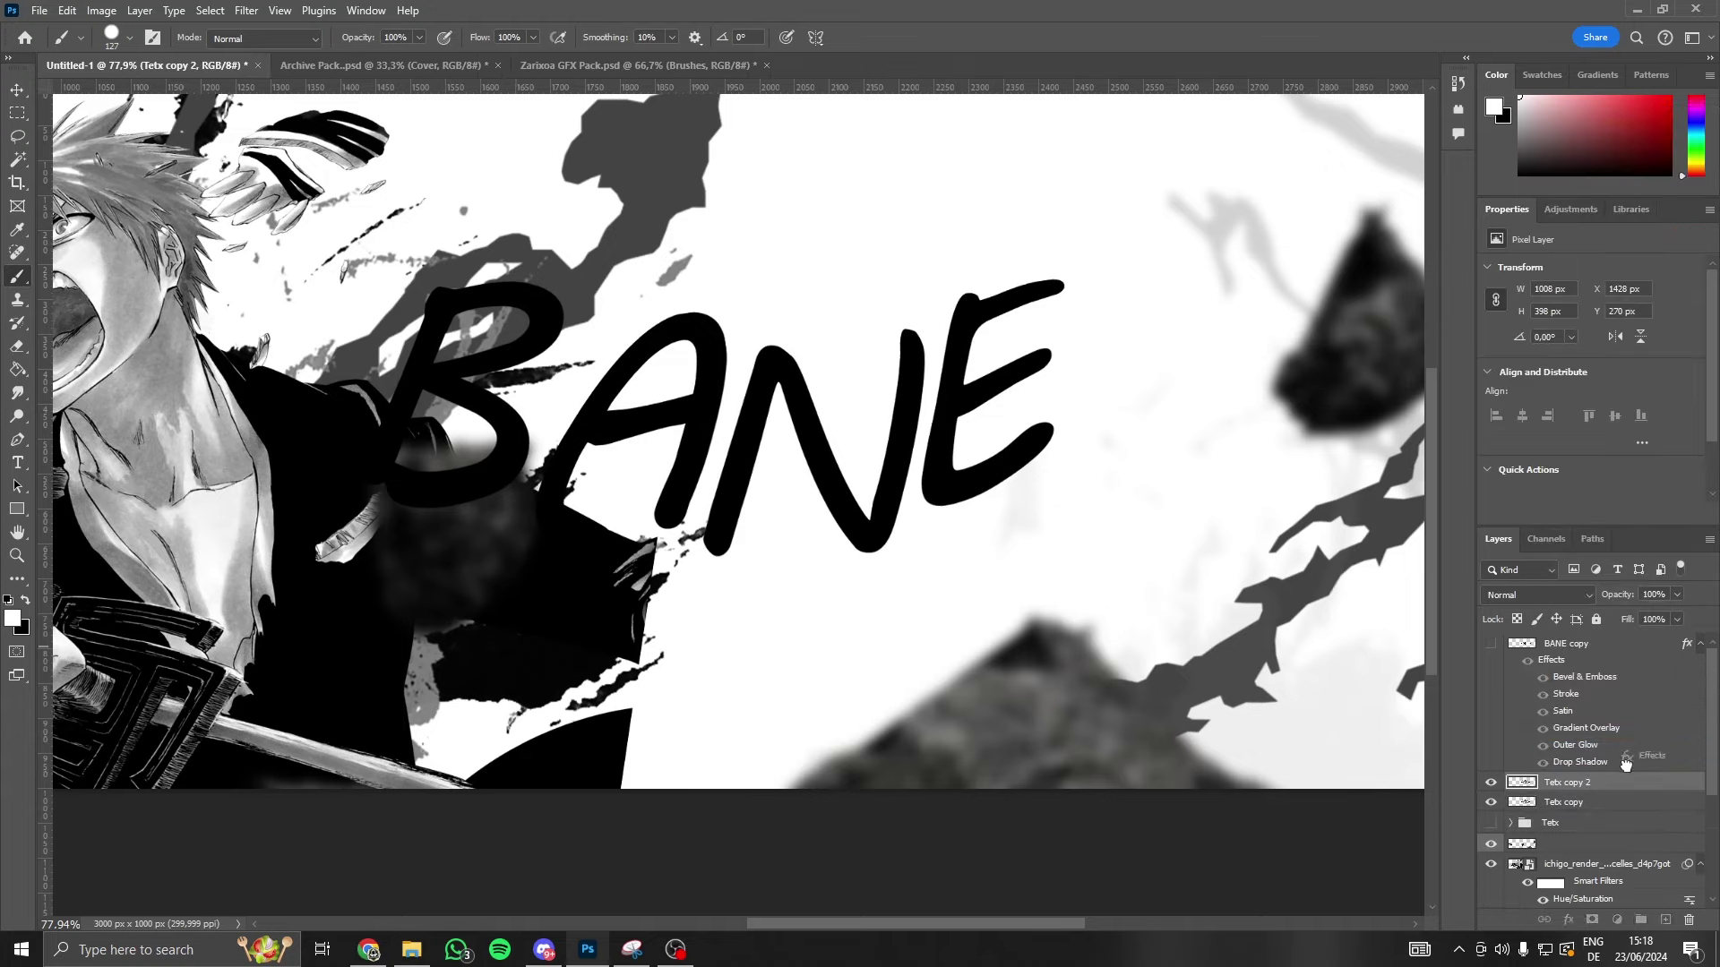
# - Move the text effects onto Tetx copy 2 and rasterize its layer style
pyautogui.moveTo(1624, 788); pyautogui.dragTo(1617, 788)
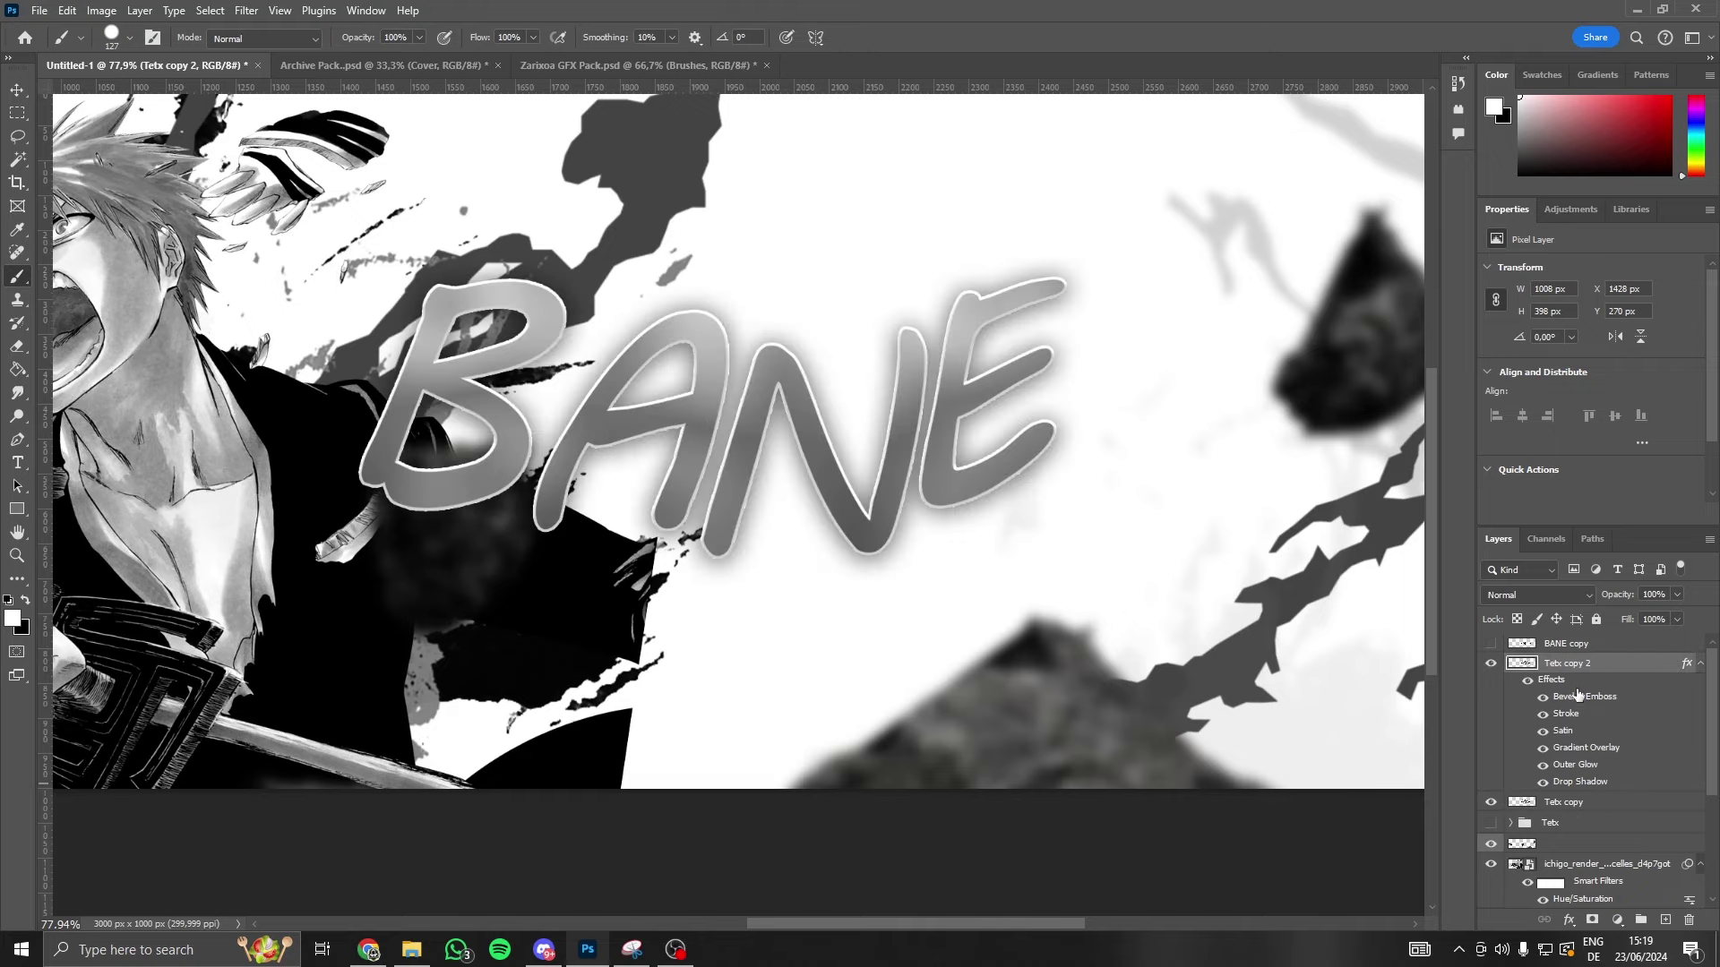
pyautogui.rightClick(1585, 670)
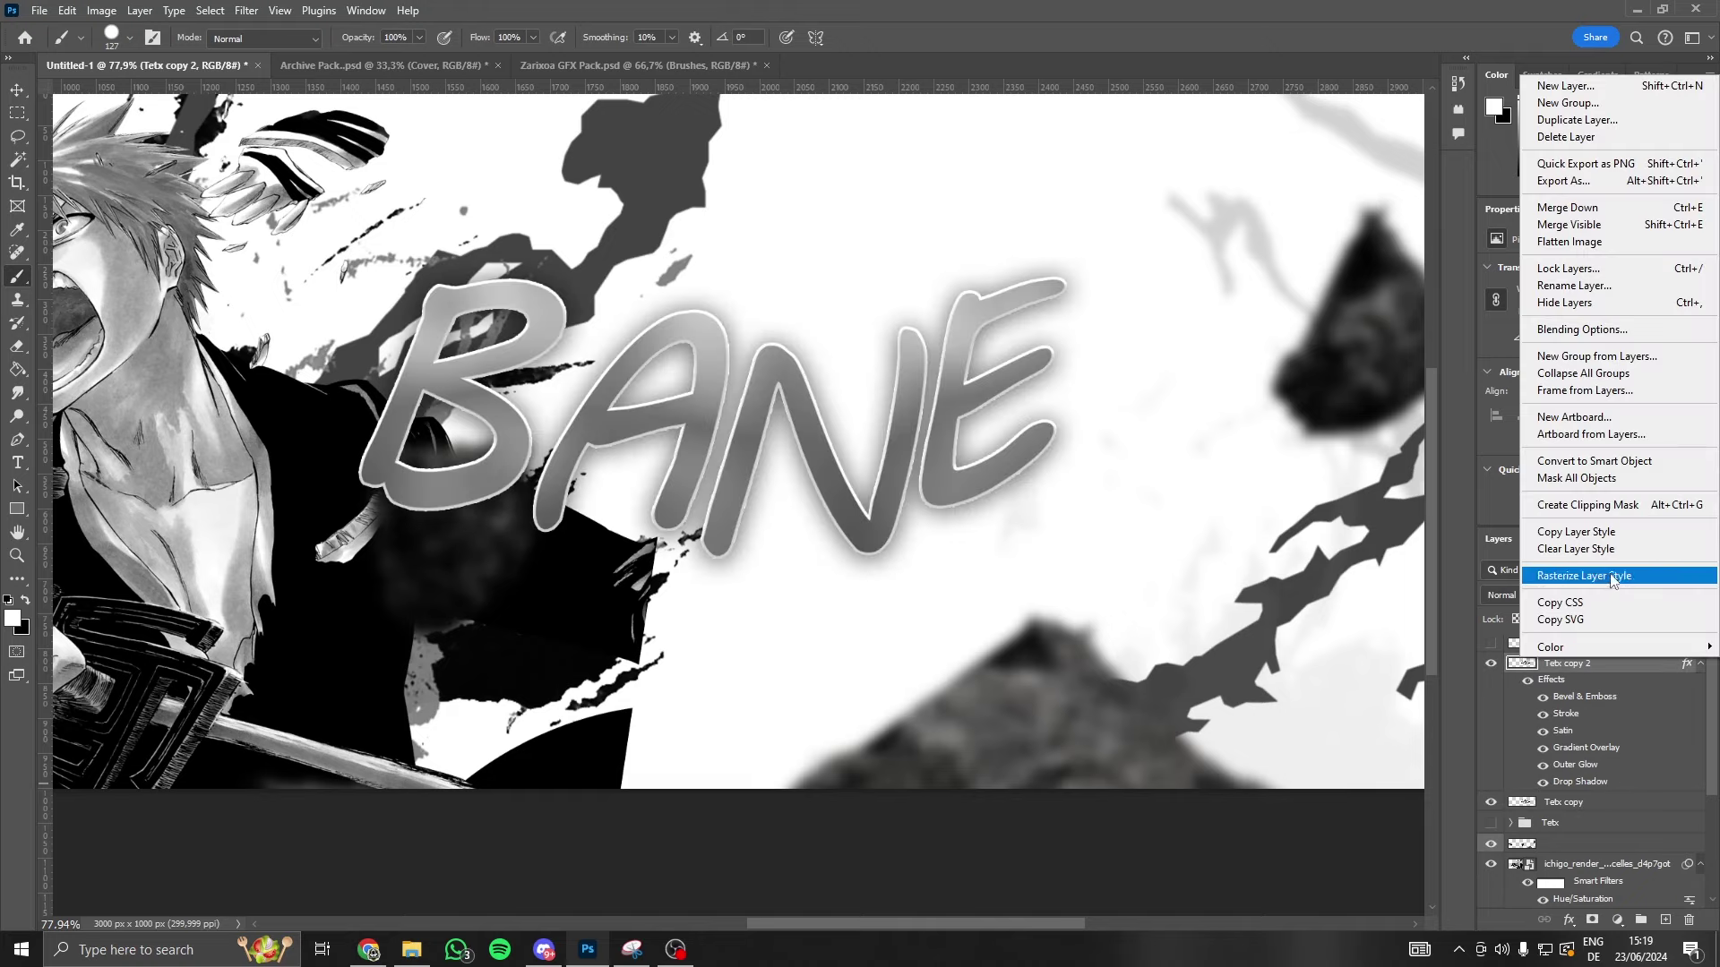
pyautogui.click(1556, 677)
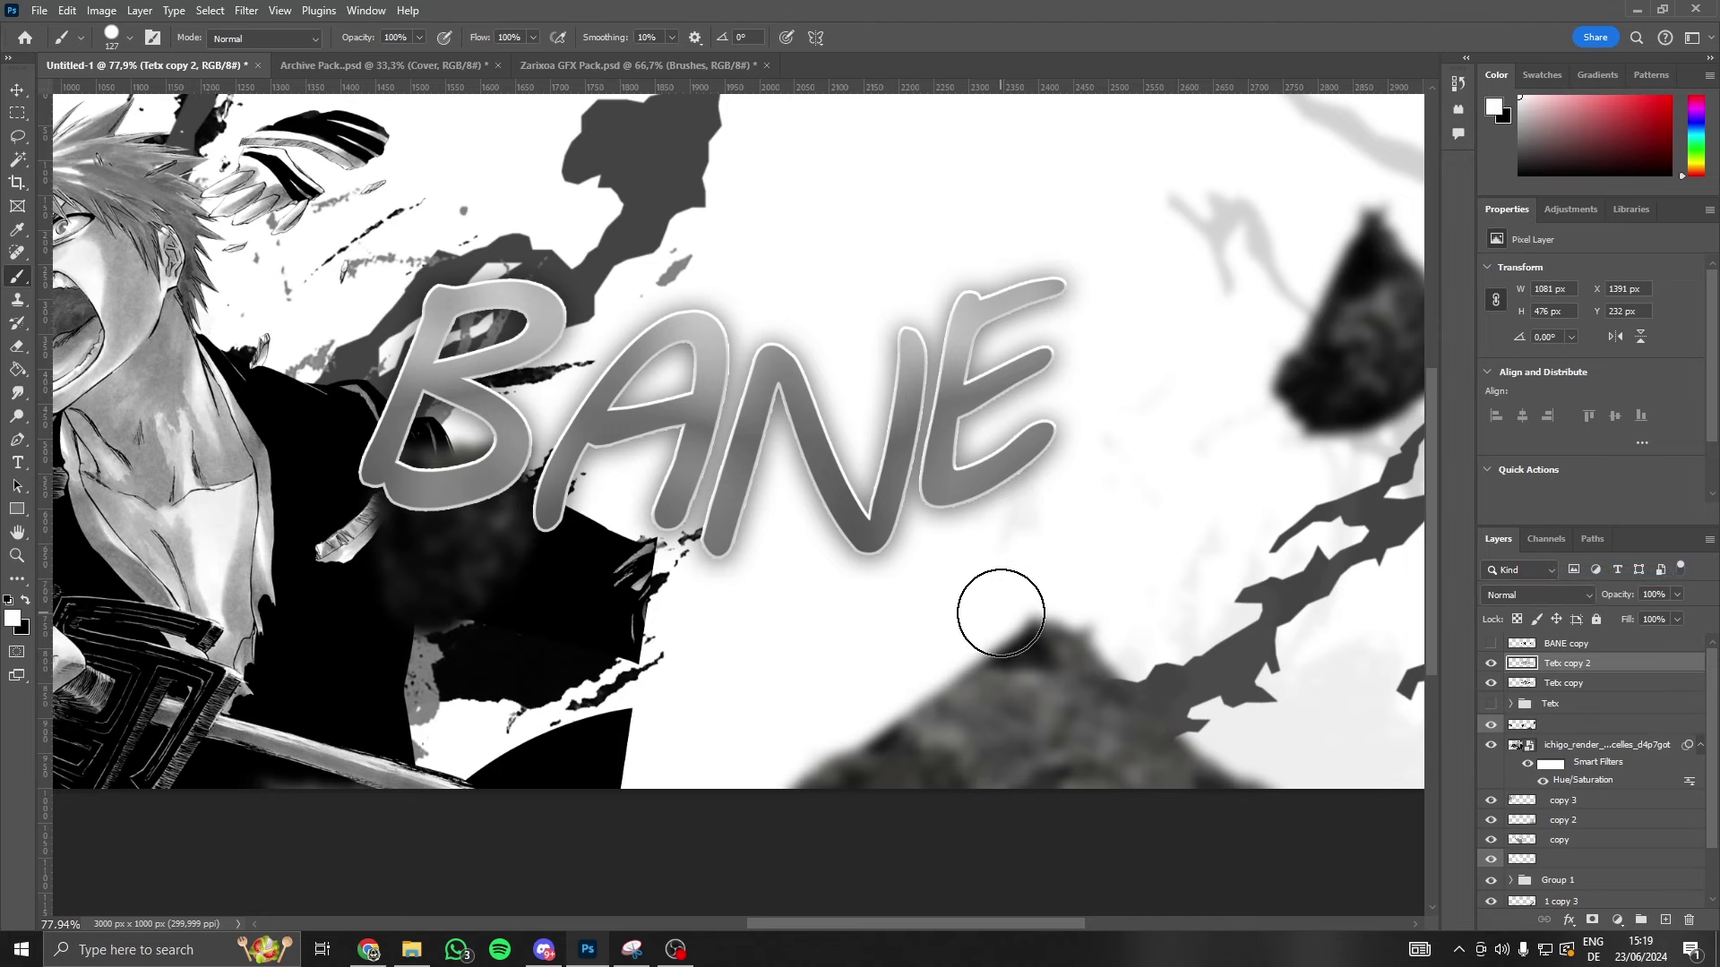
pyautogui.scroll(-2, 1001, 613)
pyautogui.scroll(-3, 986, 613)
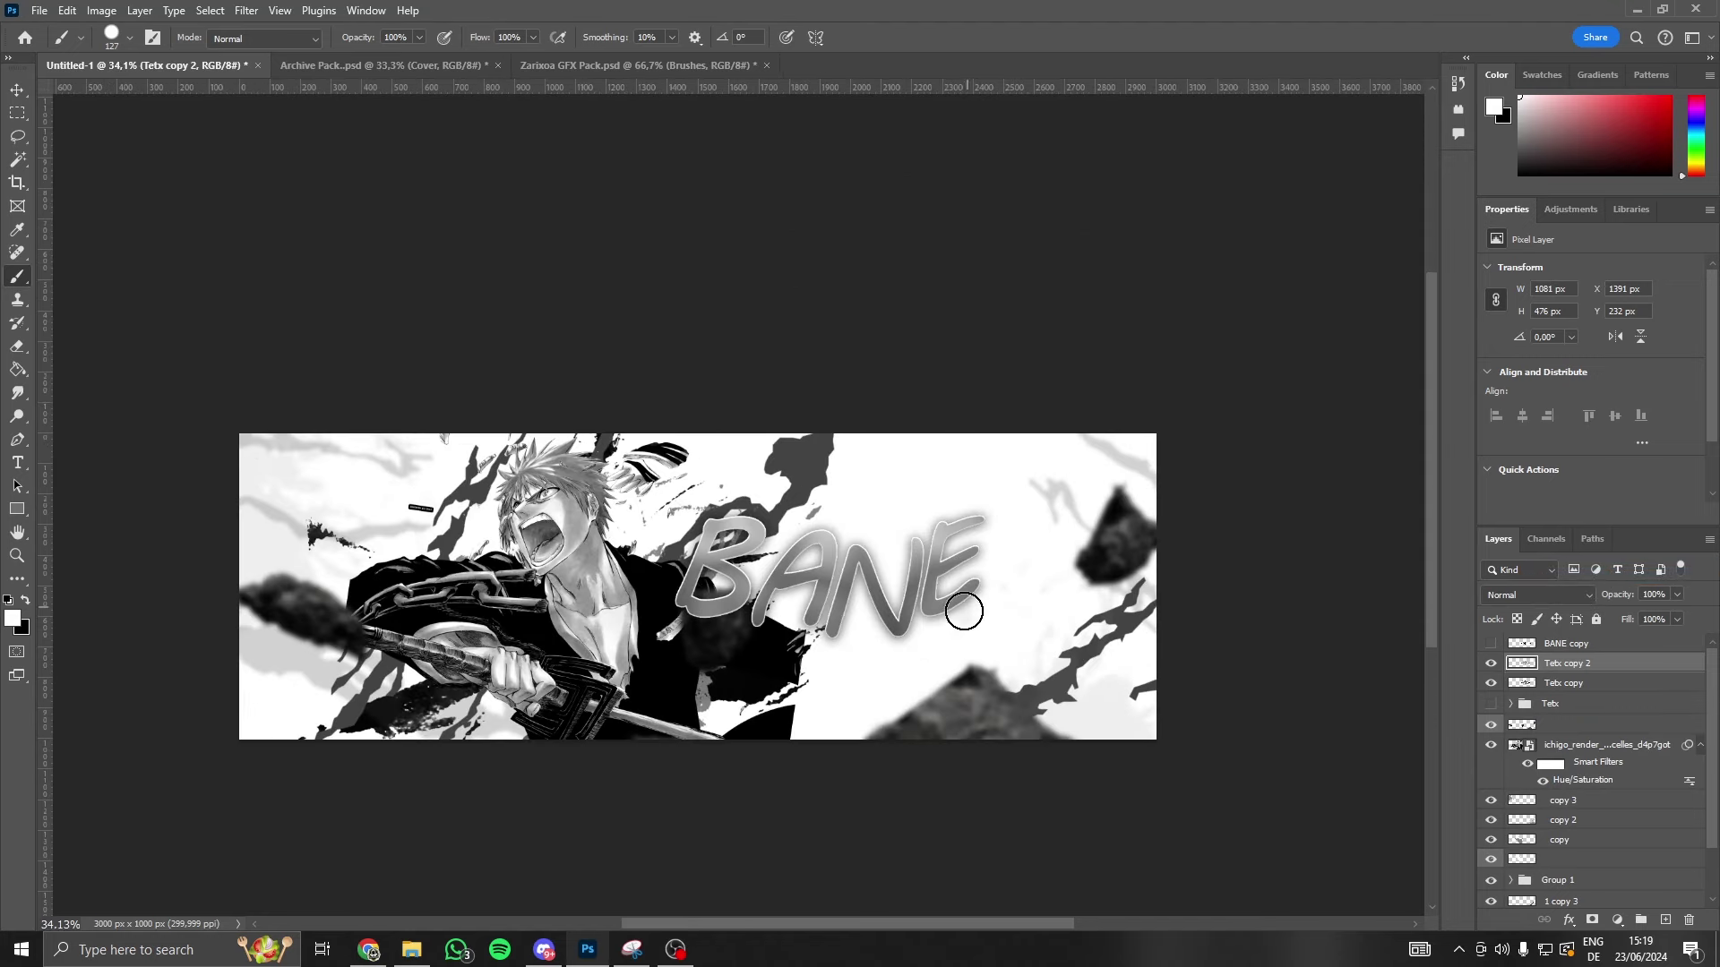
# - Enlarge the styled BANE text and shift it down and right
pyautogui.hotkey('ctrl', 't')
pyautogui.moveTo(819, 654)
pyautogui.mouseDown()
pyautogui.moveTo(821, 683)
pyautogui.moveTo(896, 662)
pyautogui.mouseUp()
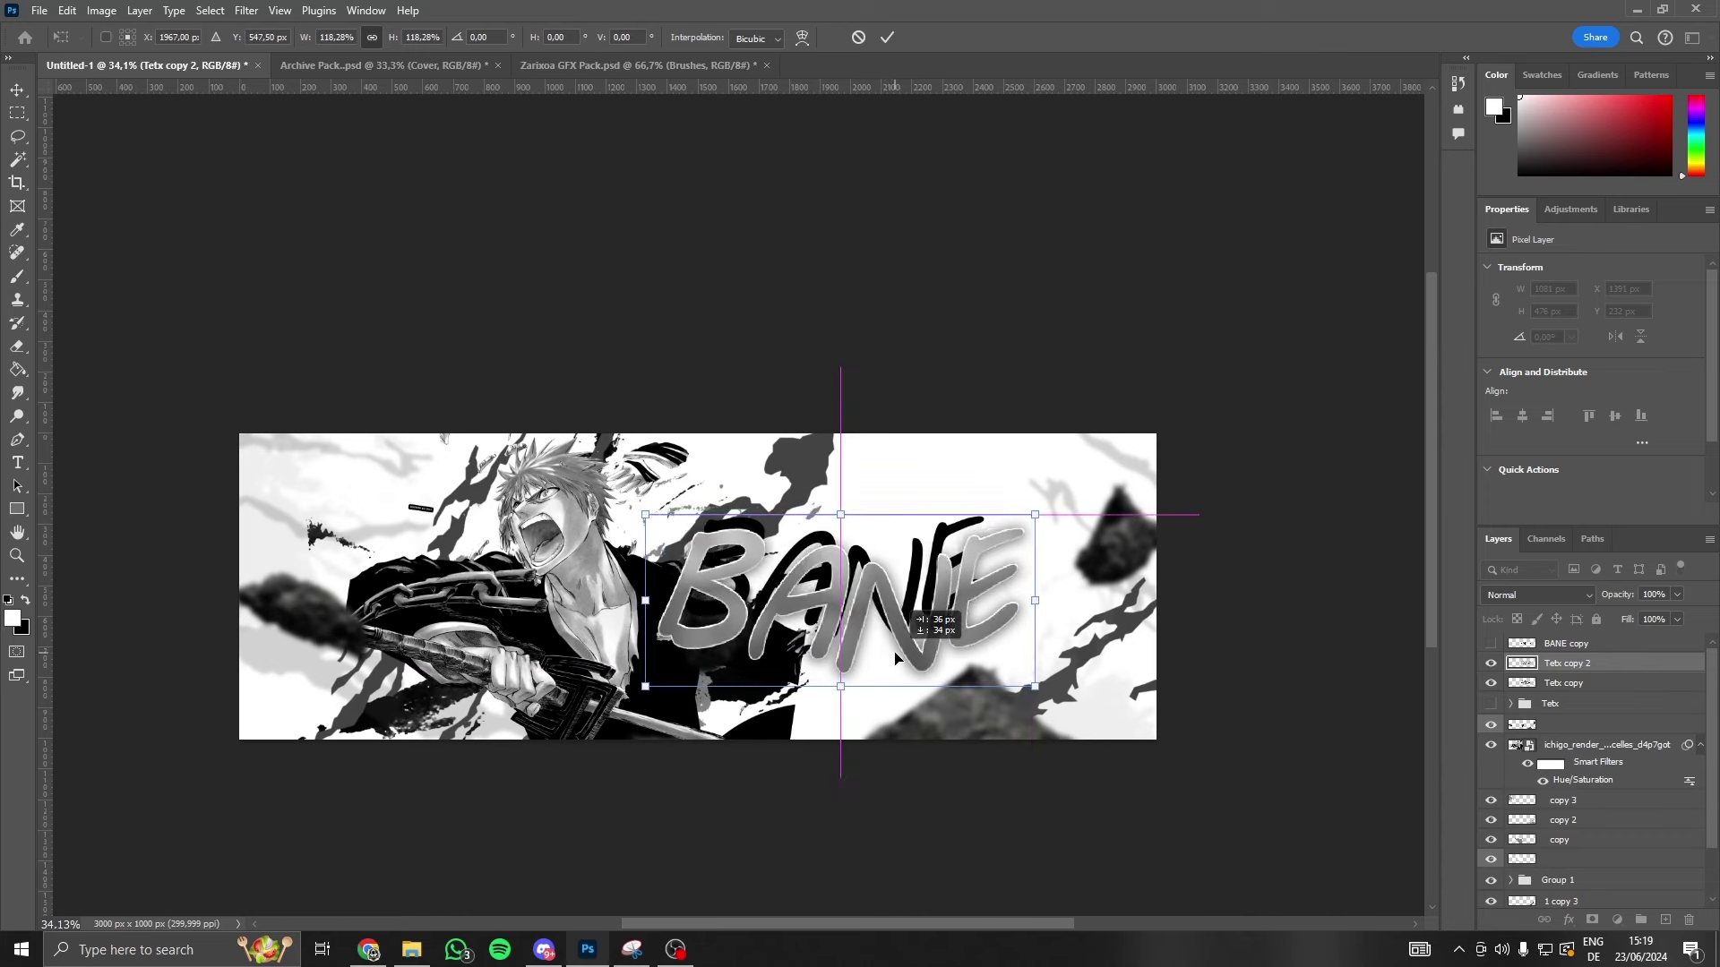
pyautogui.click(1502, 704)
pyautogui.press('b')
pyautogui.scroll(-2, 952, 564)
# - Distort the BANE copy by pulling its top-left and top-right corners inward and down
pyautogui.scroll(-2, 952, 564)
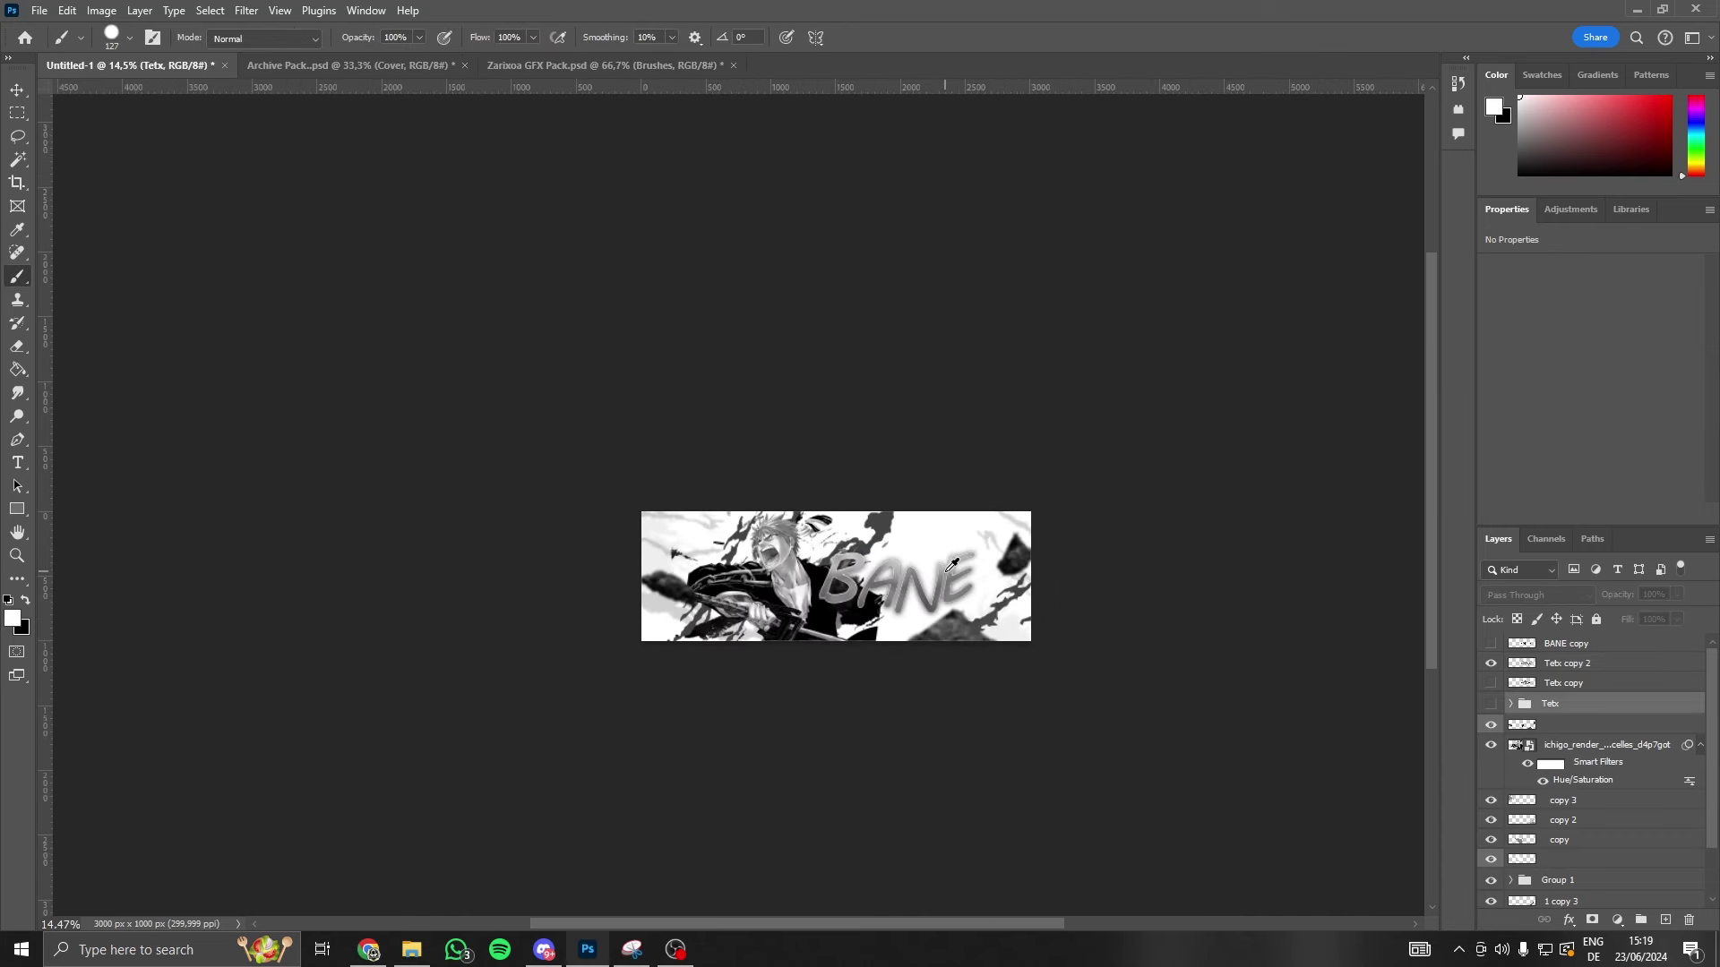
pyautogui.scroll(4, 952, 565)
pyautogui.hotkey('ctrl', 't')
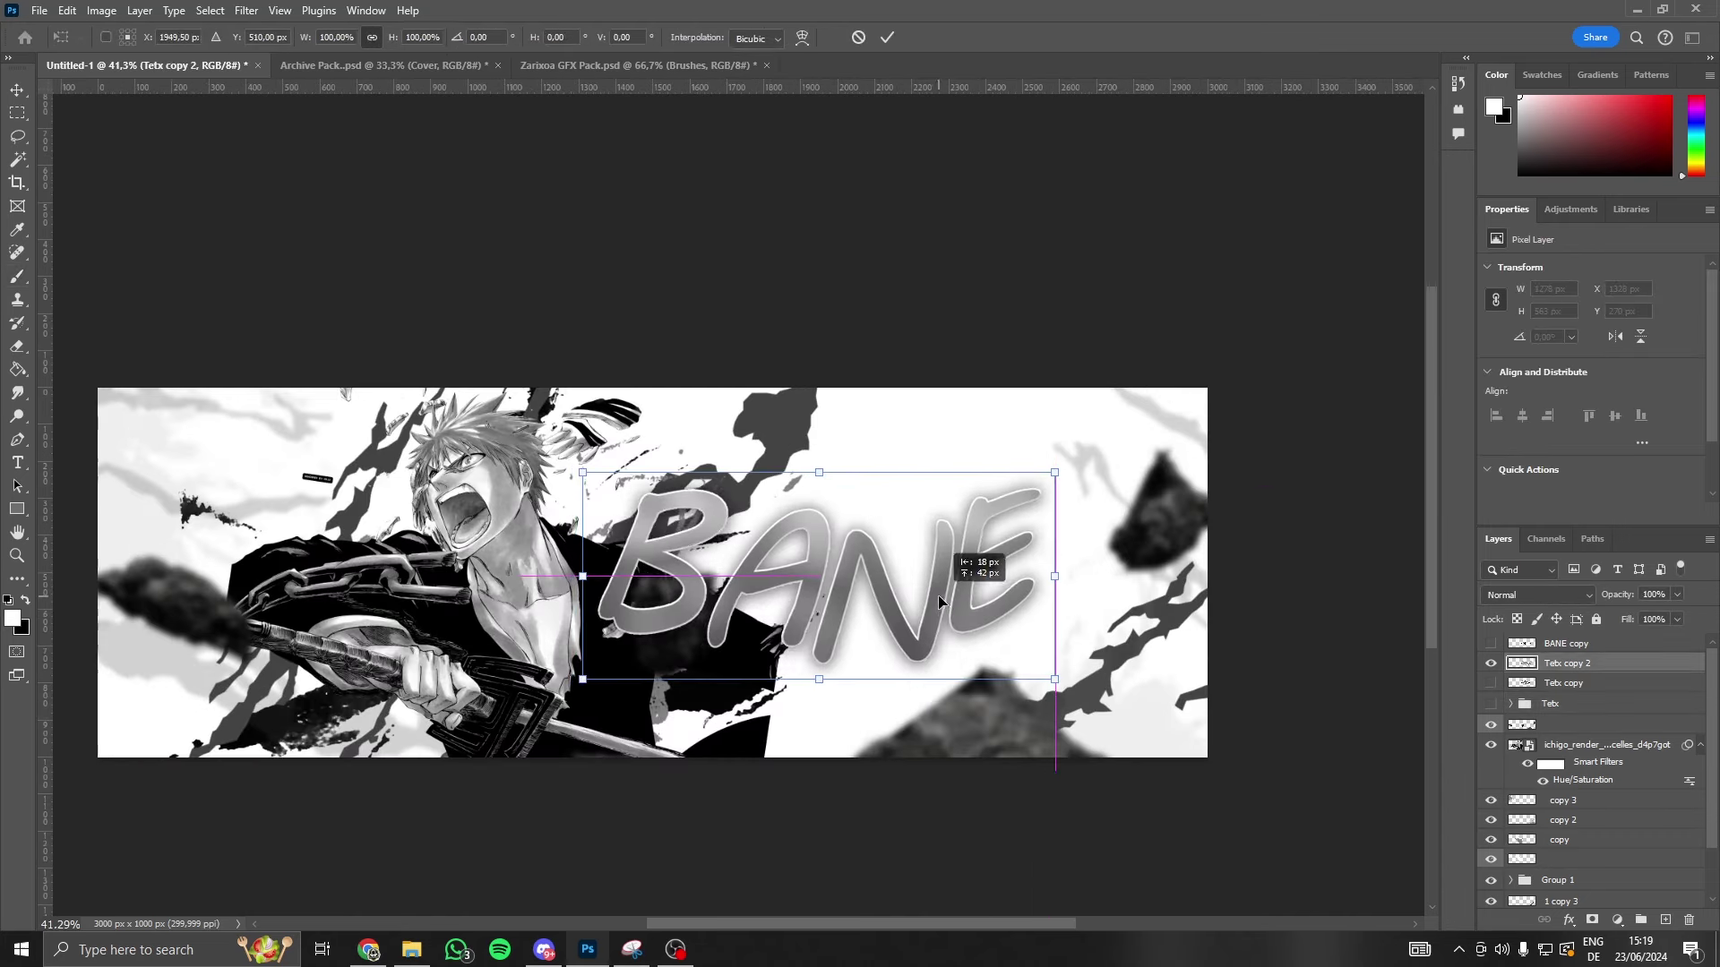
pyautogui.moveTo(896, 591); pyautogui.dragTo(939, 607)
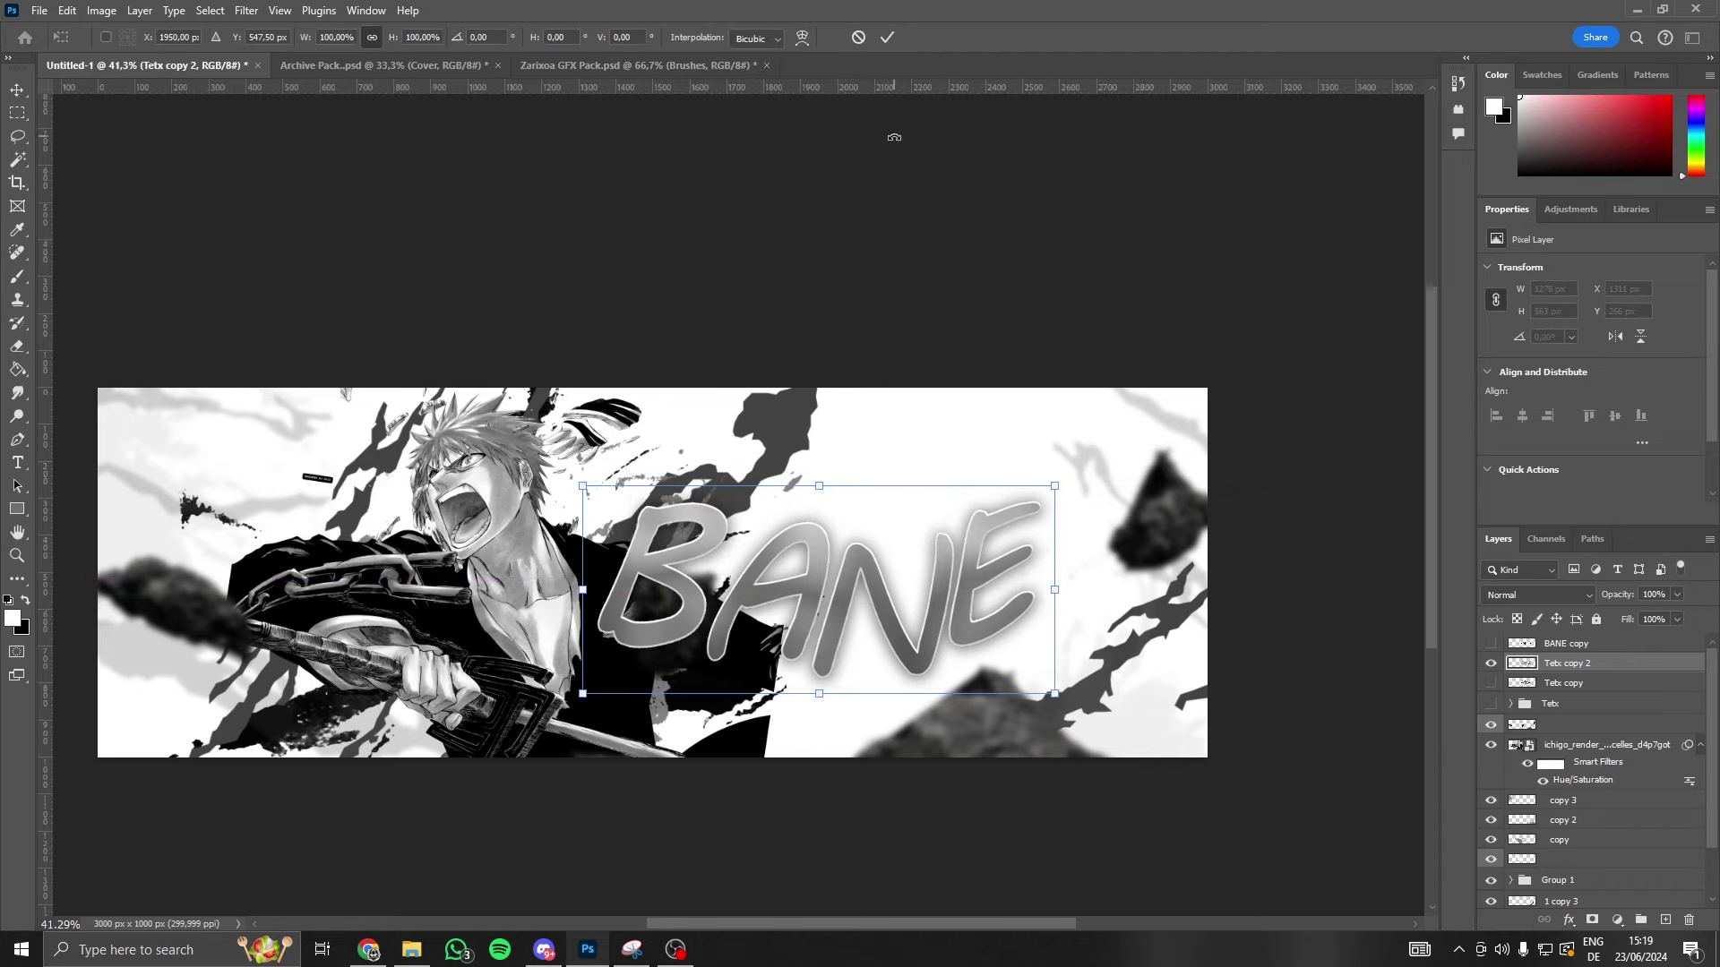
pyautogui.moveTo(581, 491); pyautogui.dragTo(596, 508)
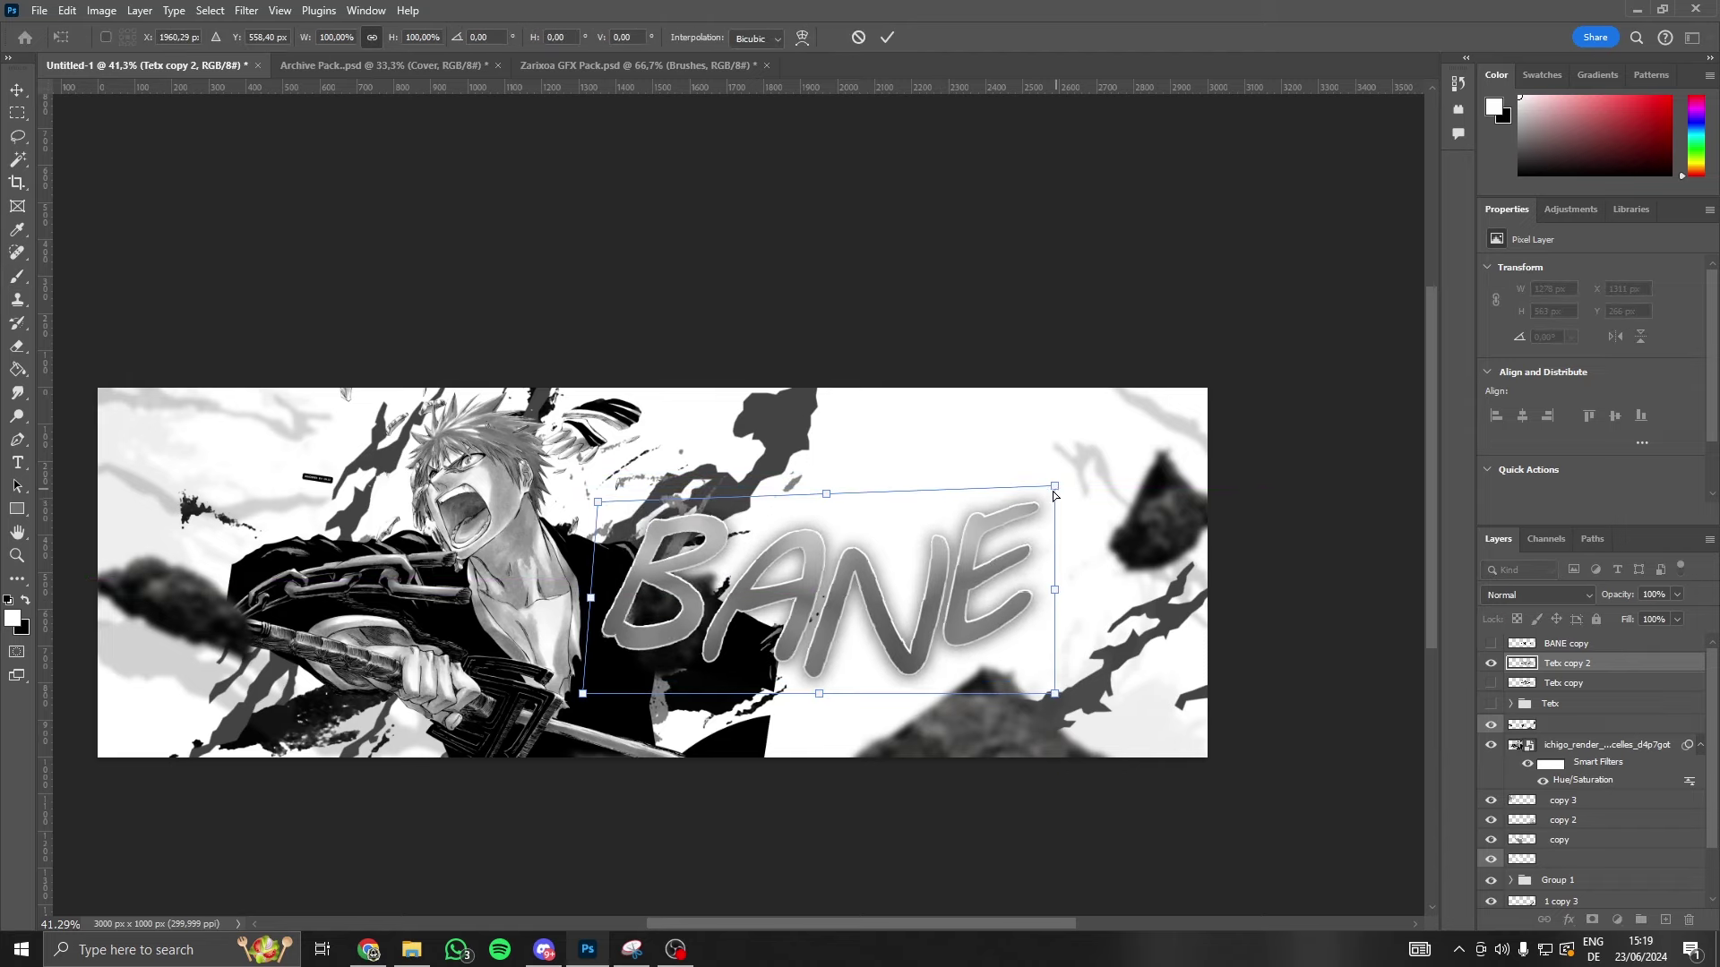
pyautogui.moveTo(1054, 487); pyautogui.dragTo(1021, 514)
pyautogui.click(887, 38)
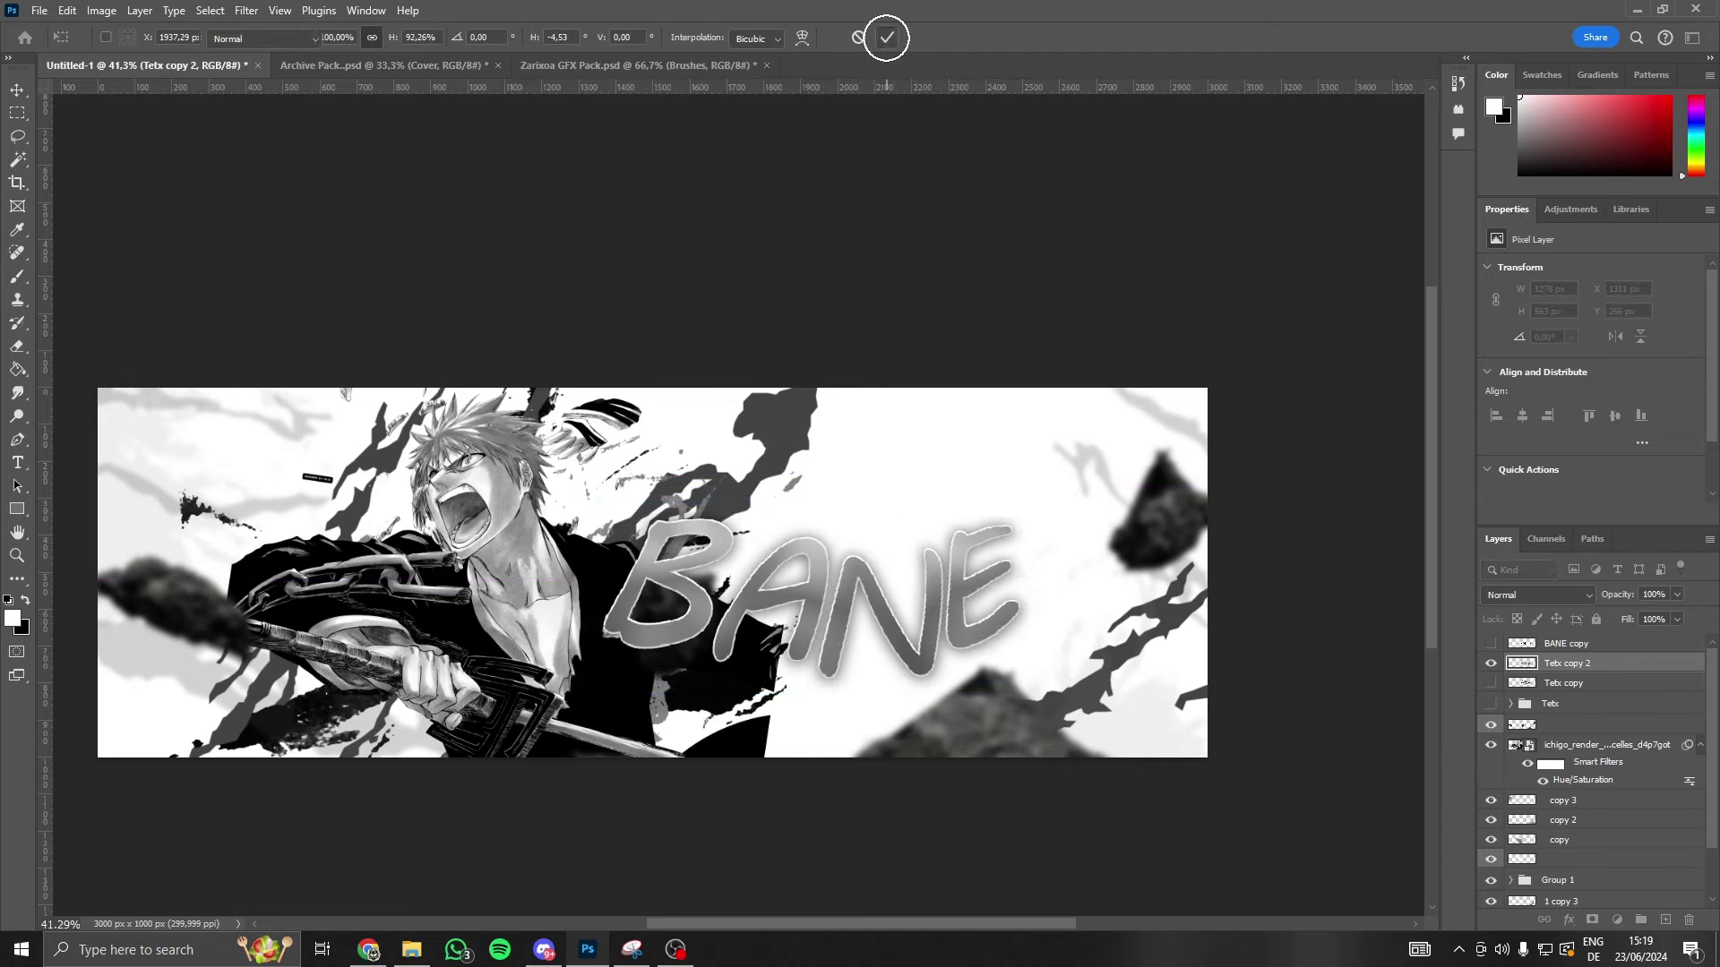
# - Apply a slightly flattened Shell Lower warp to BANE
pyautogui.hotkey('ctrl', 't')
pyautogui.click(802, 37)
pyautogui.click(423, 36)
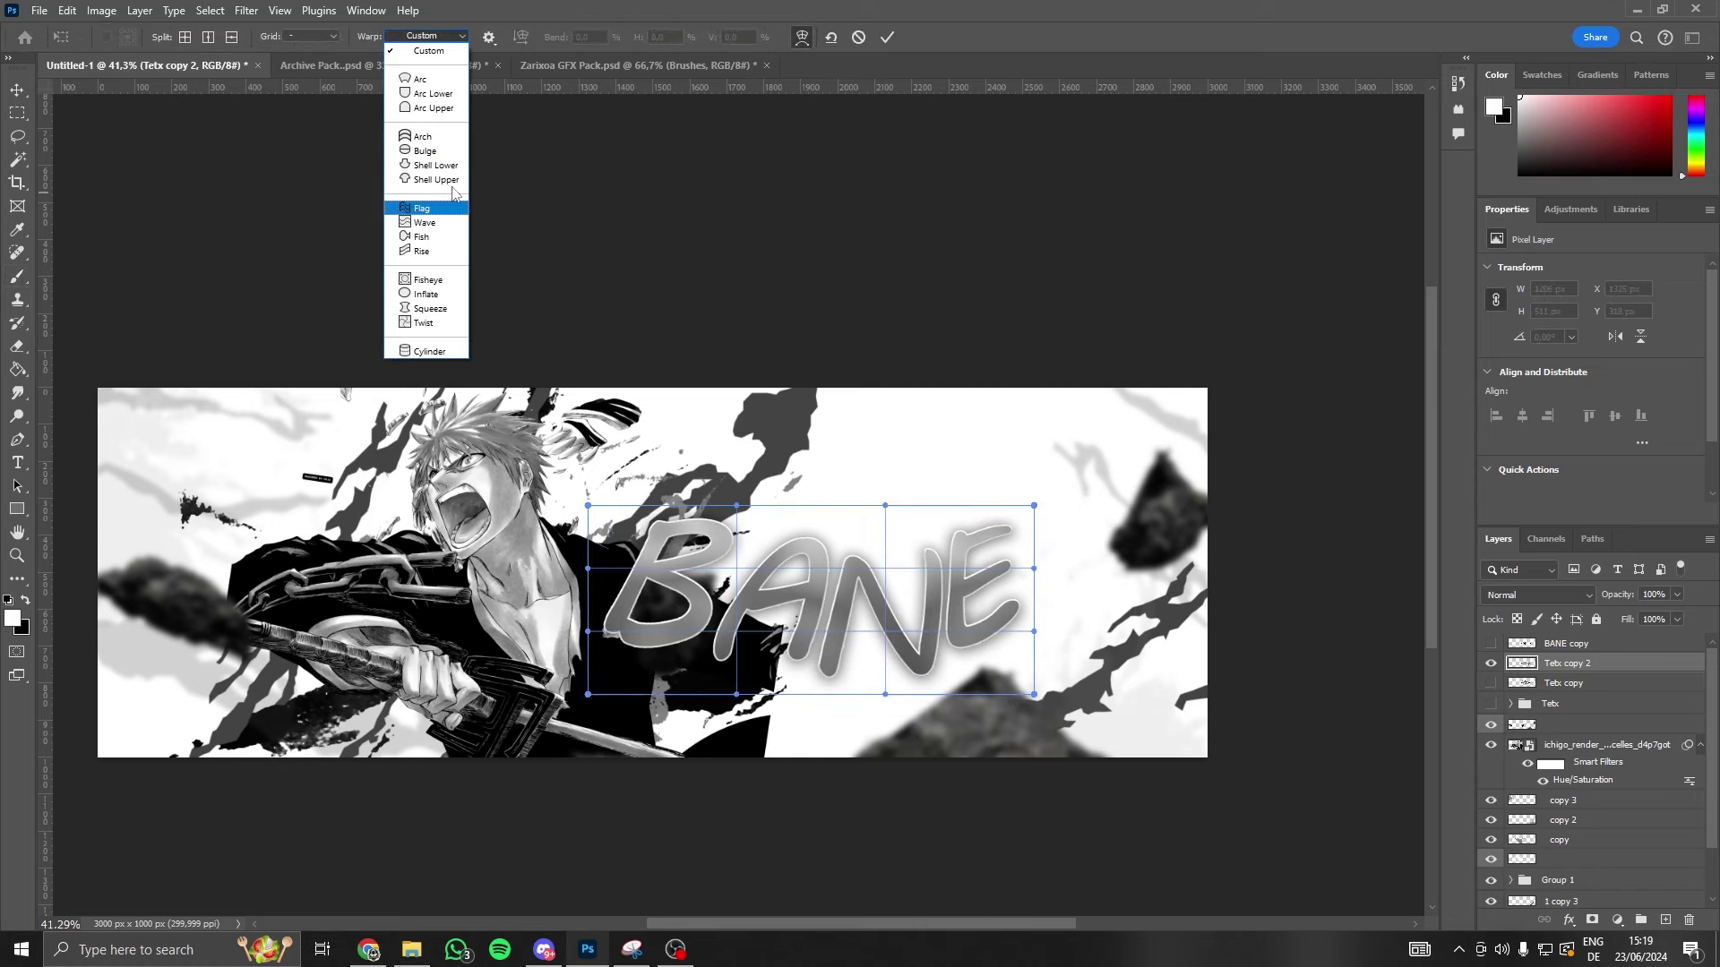
pyautogui.click(435, 166)
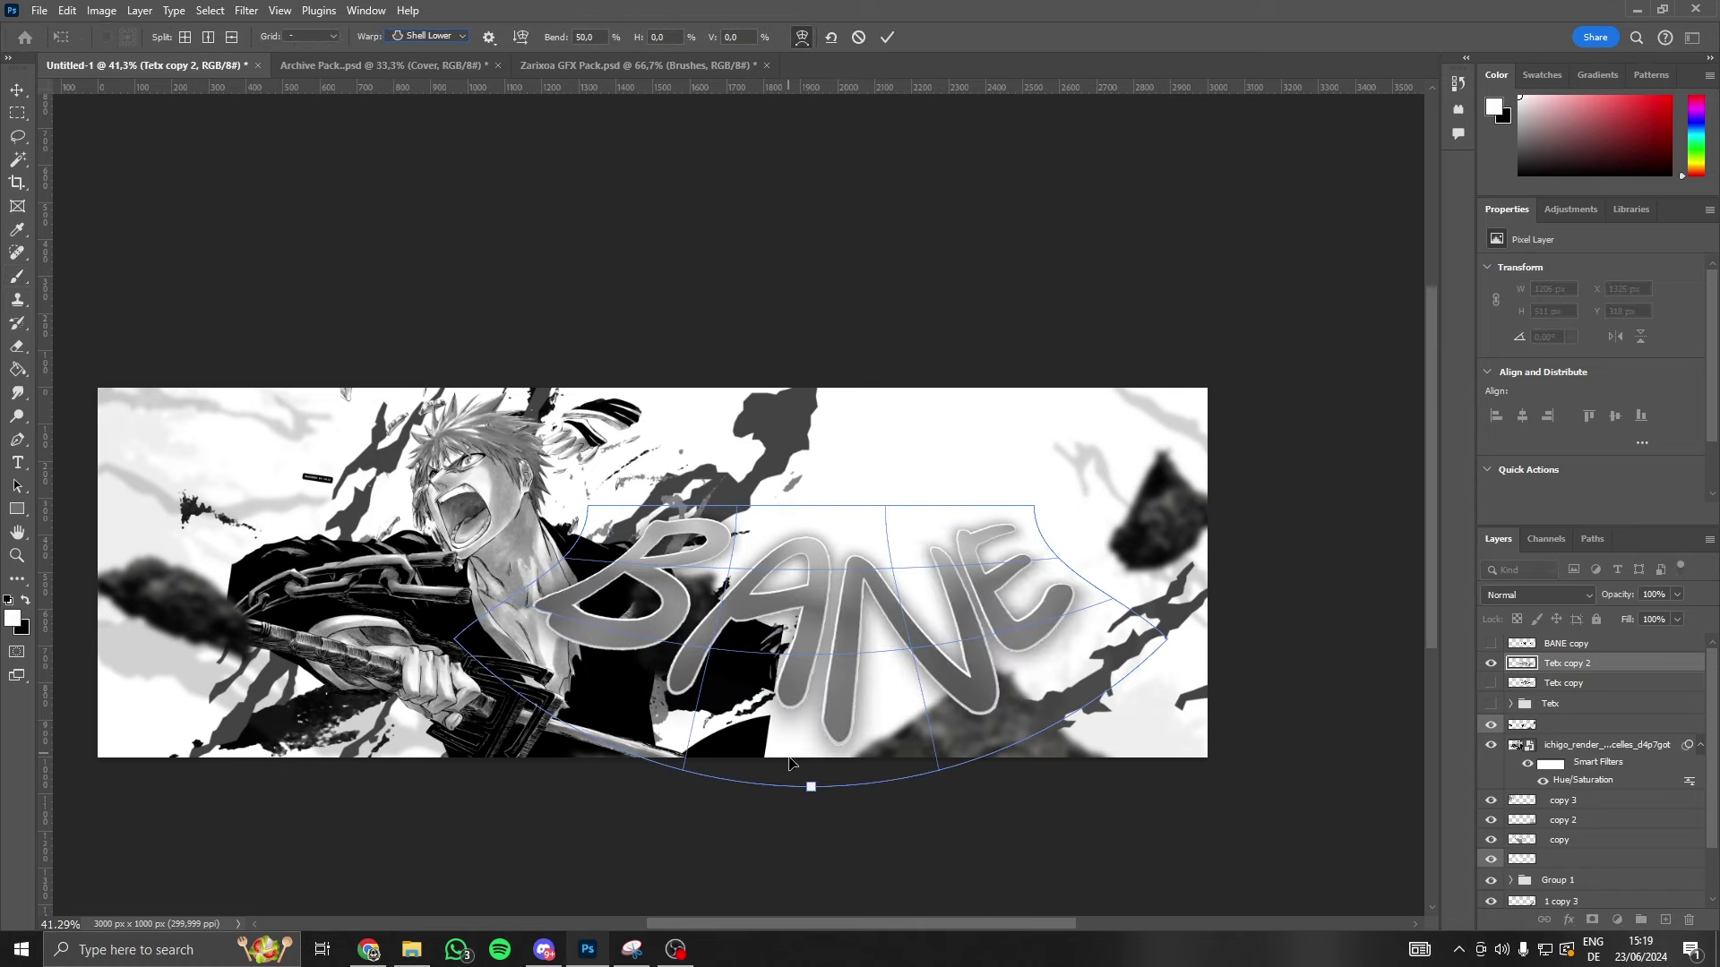
pyautogui.moveTo(823, 792); pyautogui.dragTo(829, 764)
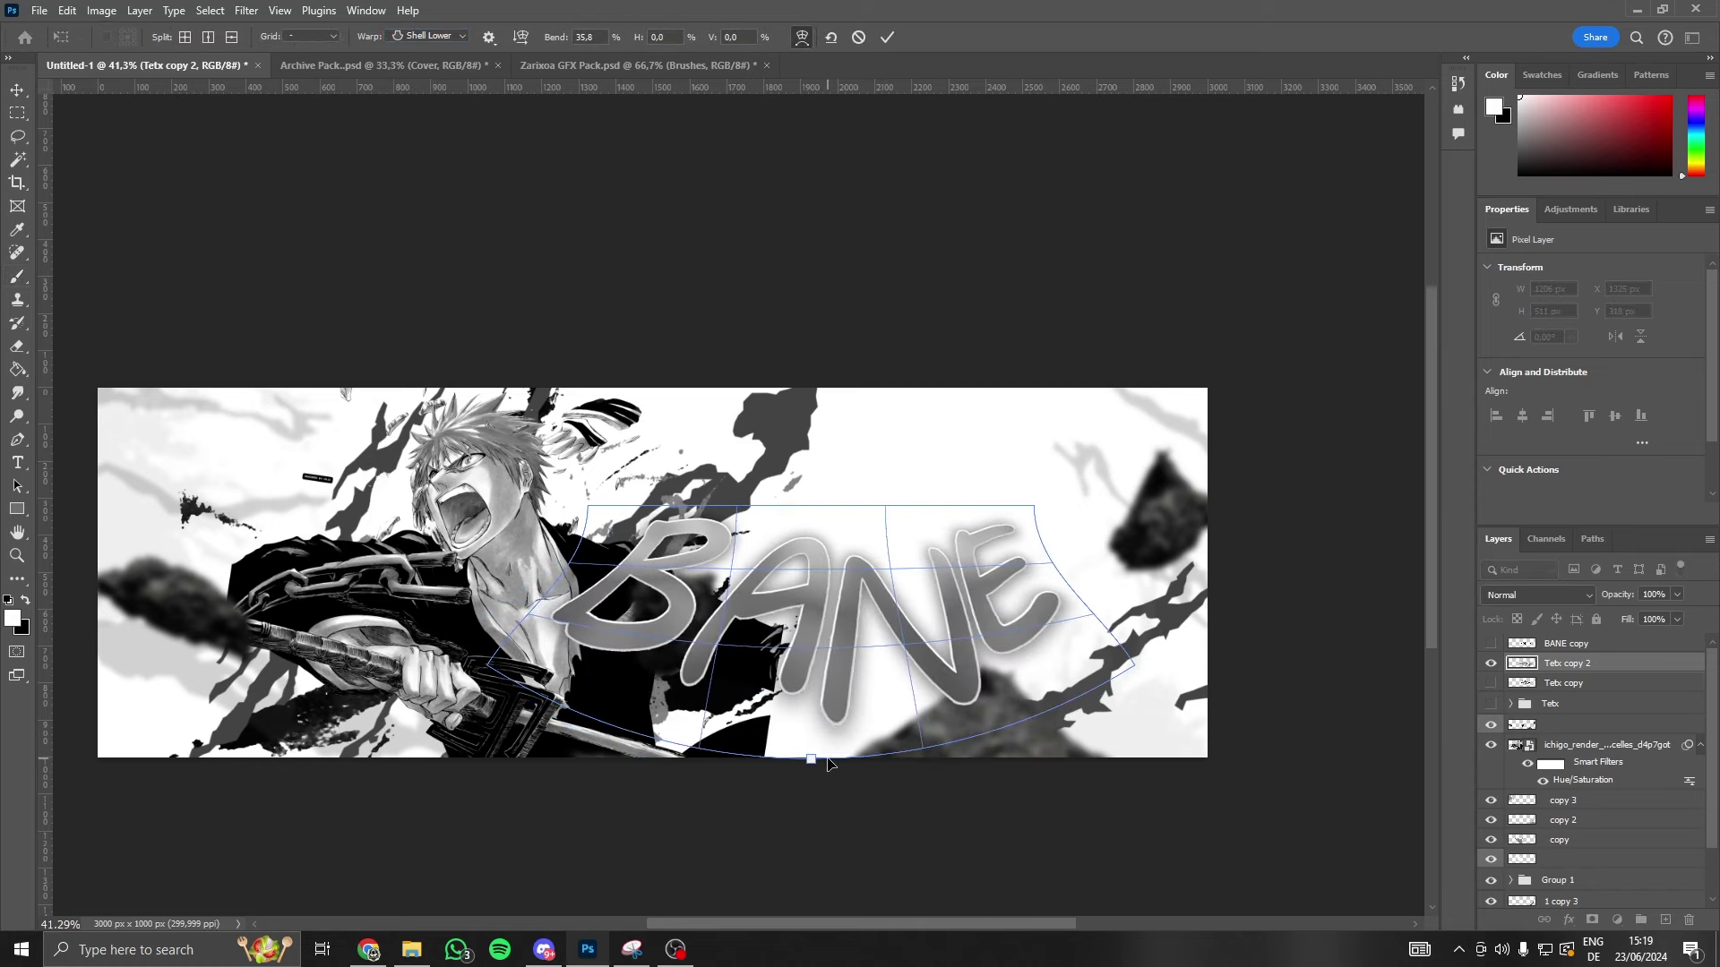
pyautogui.click(887, 40)
# - Apply an Arch warp that bends BANE downward
pyautogui.hotkey('ctrl', 't')
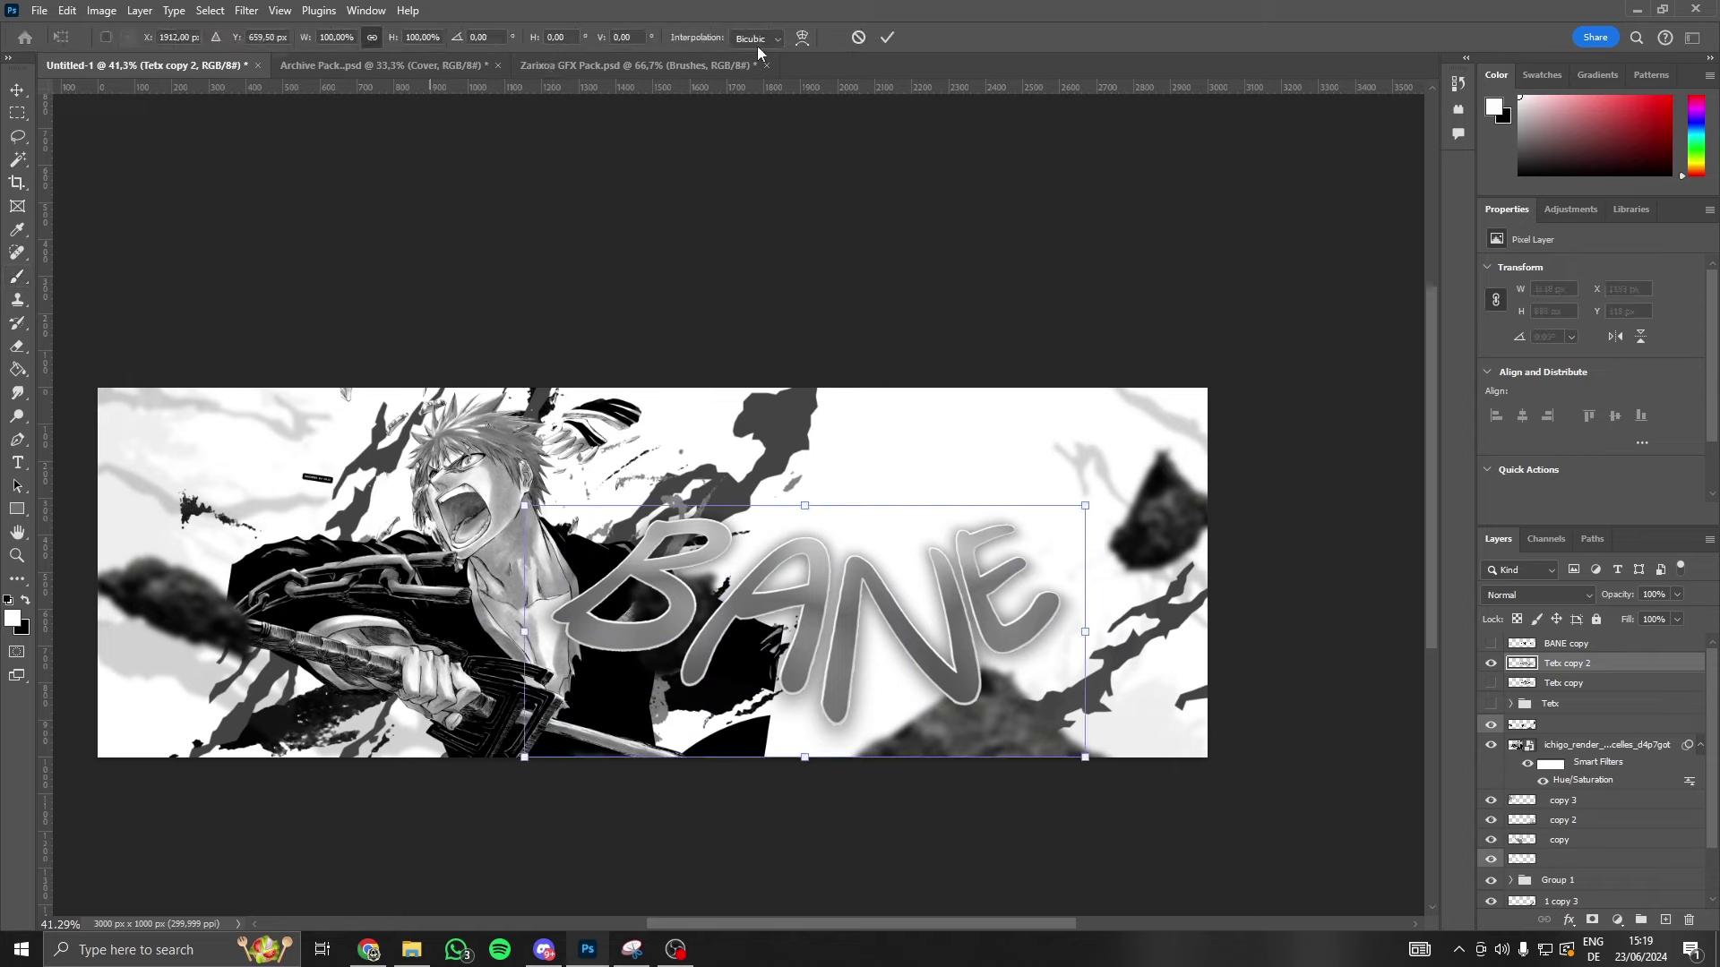
pyautogui.click(801, 37)
pyautogui.click(428, 35)
pyautogui.click(430, 133)
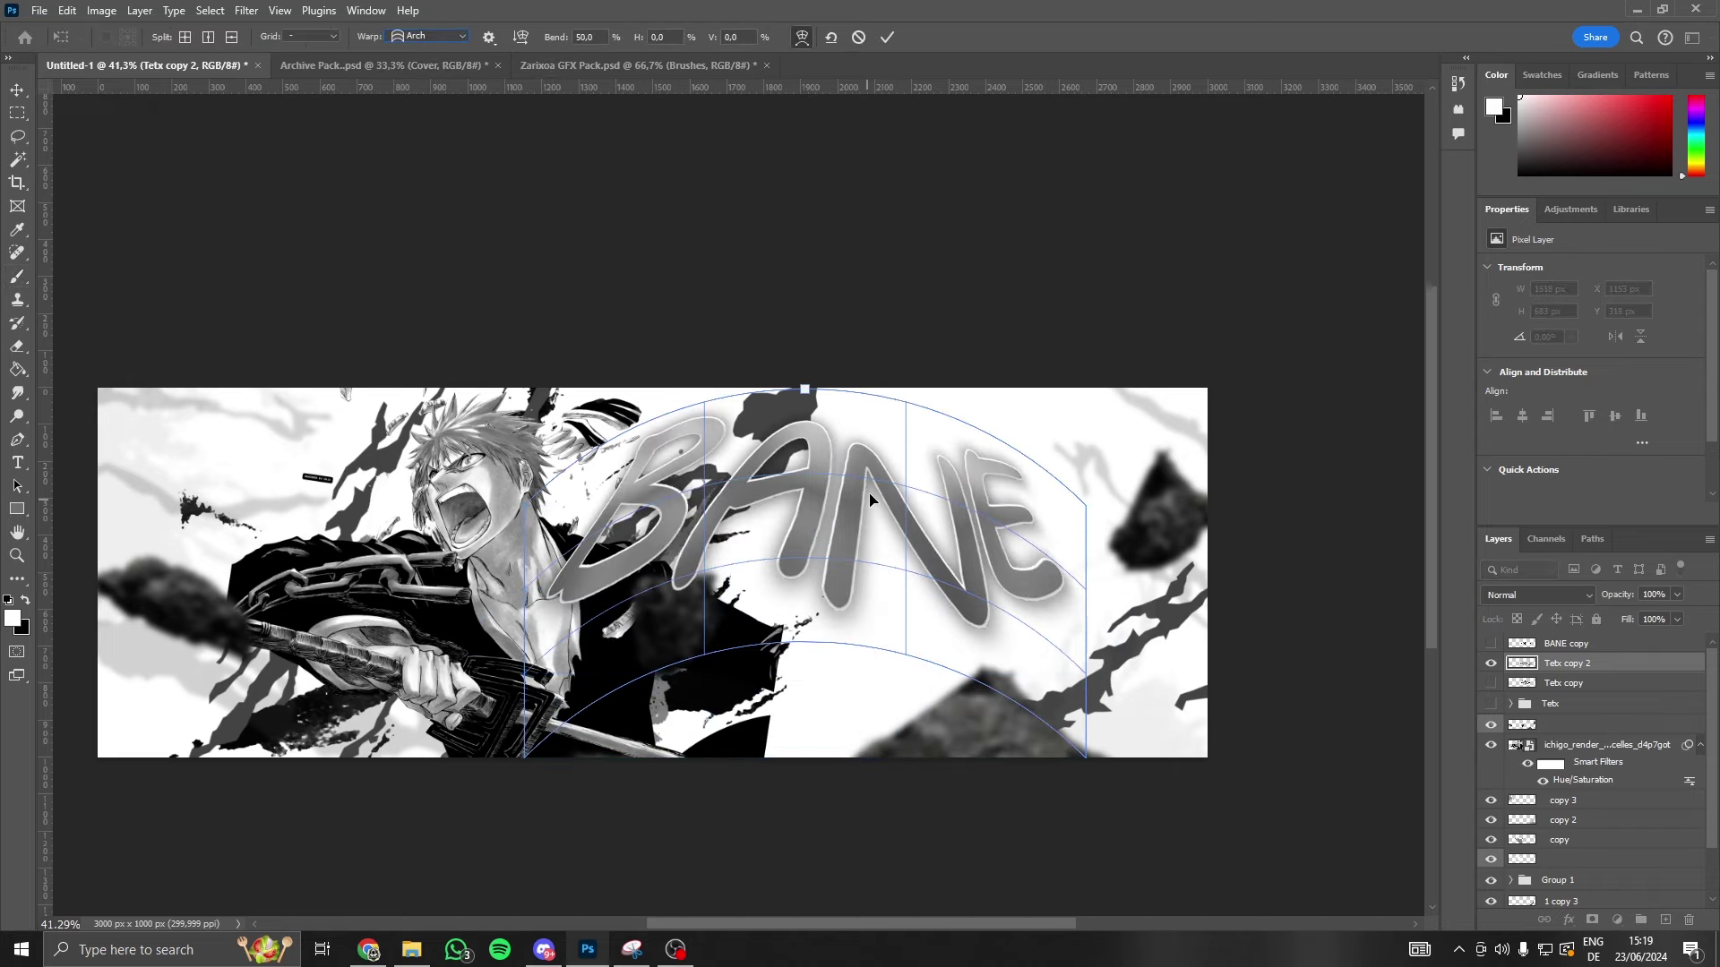
pyautogui.moveTo(805, 391); pyautogui.dragTo(807, 533)
pyautogui.click(887, 37)
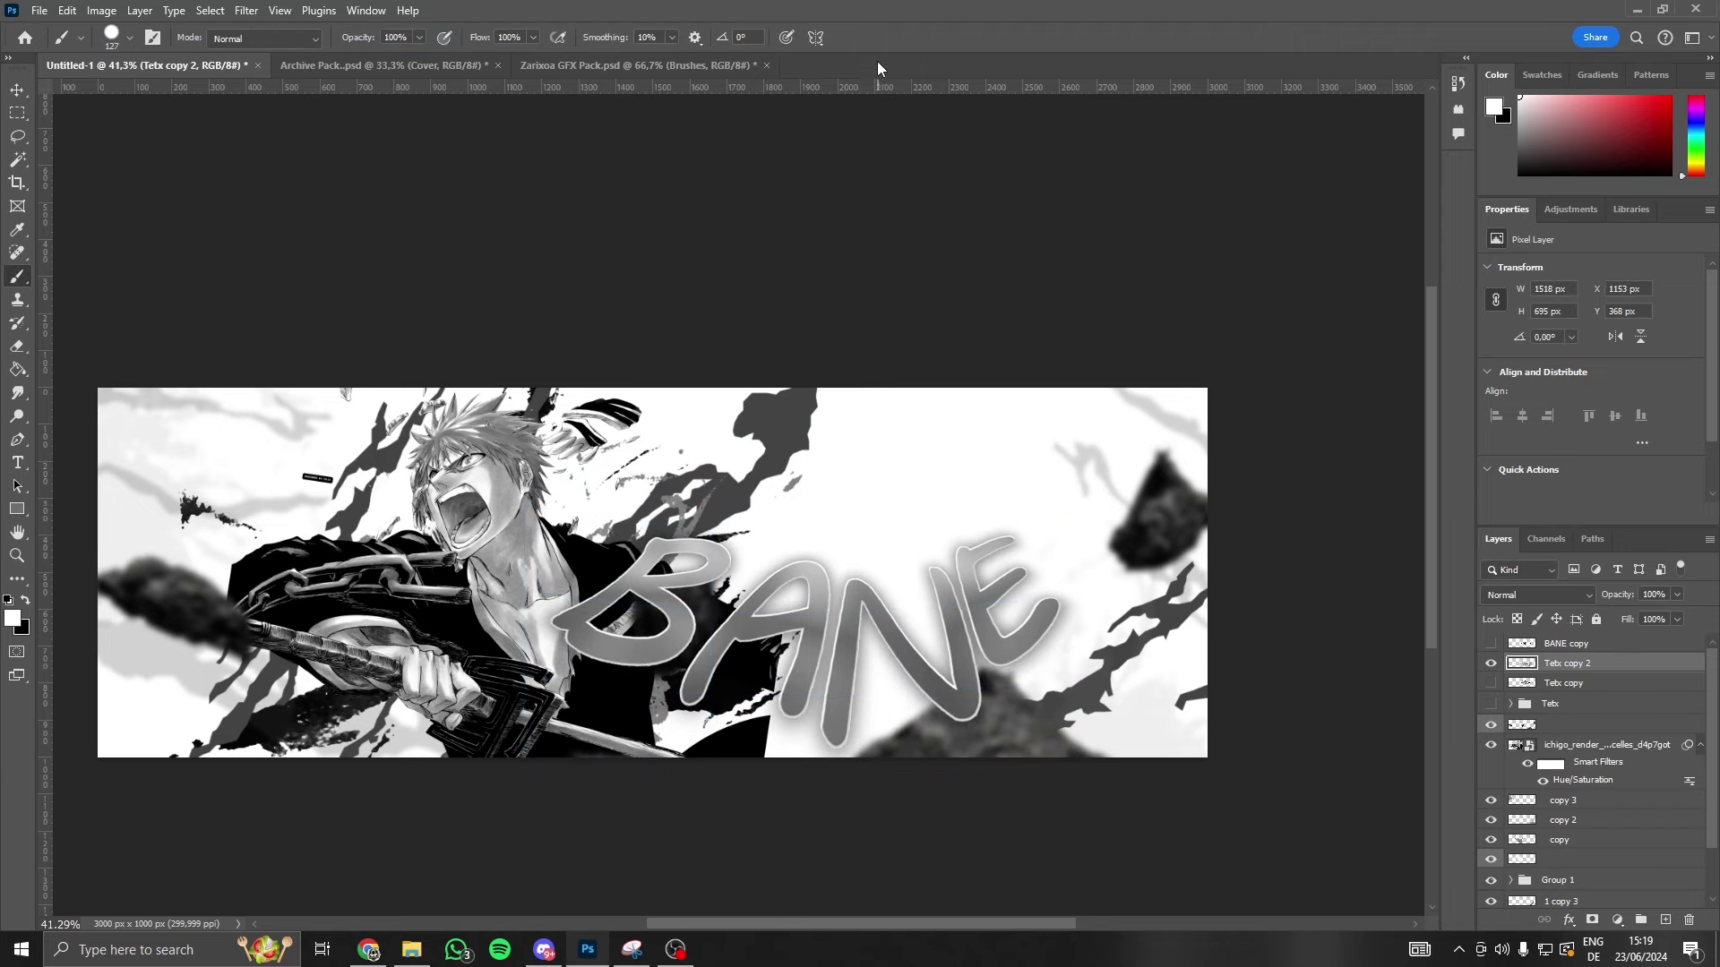
# - Rotate BANE about -4°, shrink it to ~94%, and place it over Ichigo's chest
pyautogui.hotkey('ctrl', 't')
pyautogui.moveTo(1165, 618); pyautogui.dragTo(1165, 565)
pyautogui.moveTo(889, 599); pyautogui.dragTo(891, 618)
pyautogui.moveTo(1095, 742); pyautogui.dragTo(1058, 726)
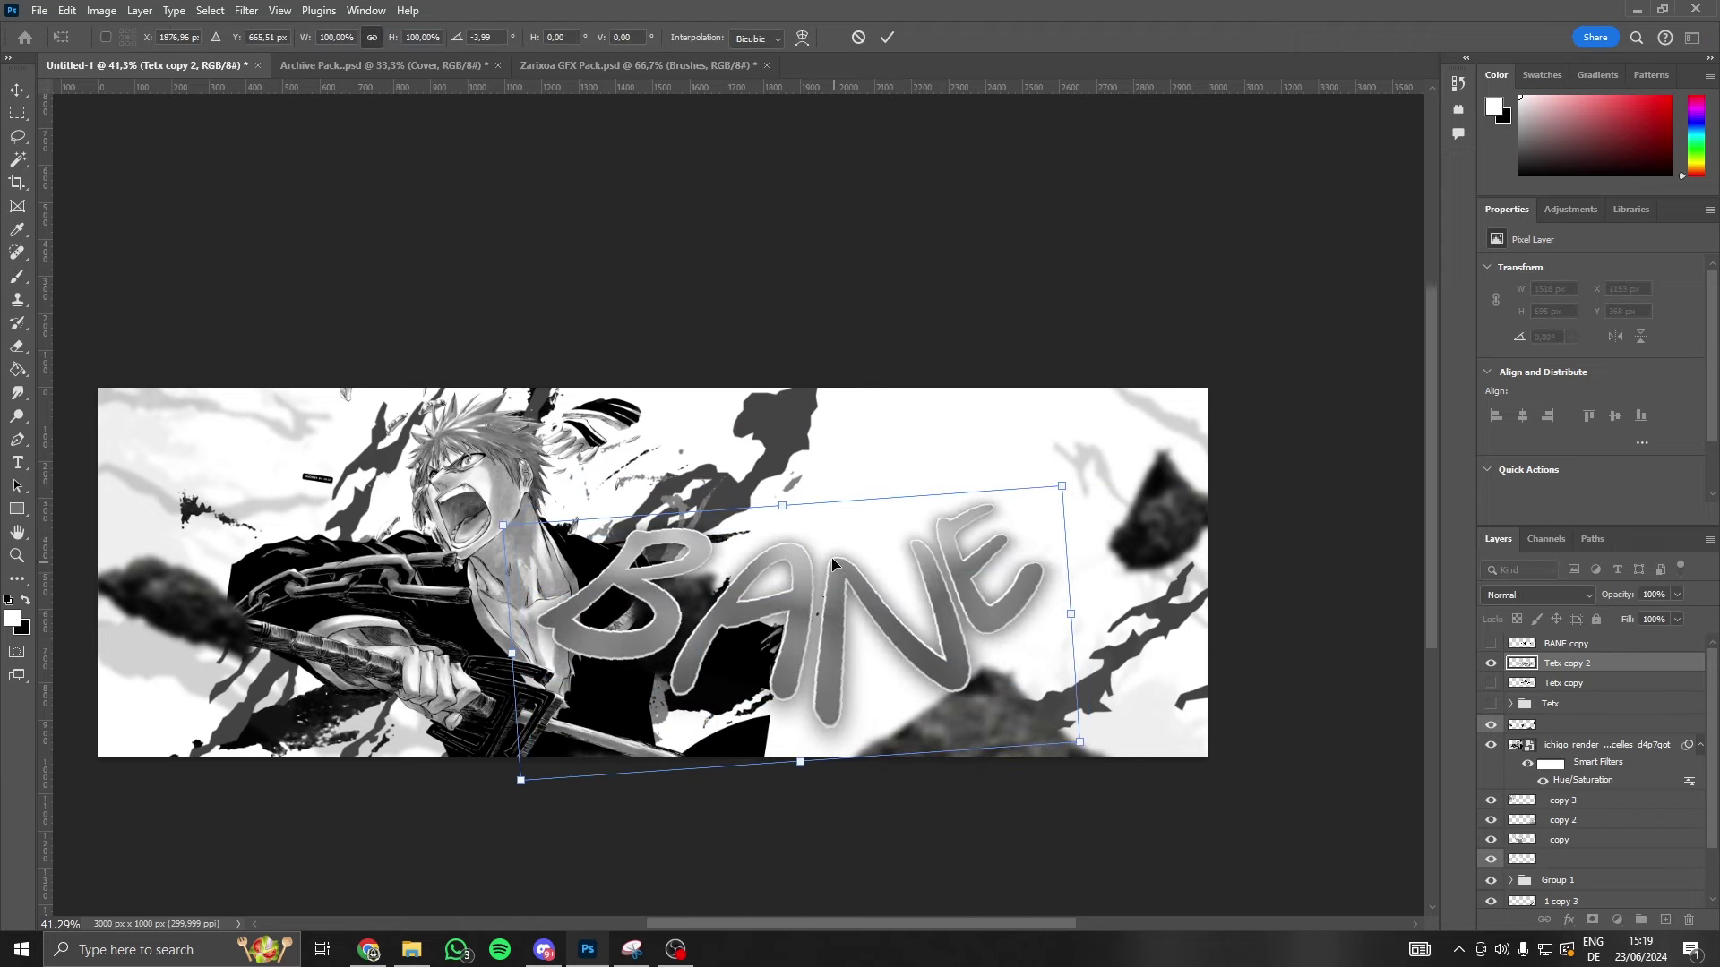
pyautogui.moveTo(815, 532); pyautogui.dragTo(817, 549)
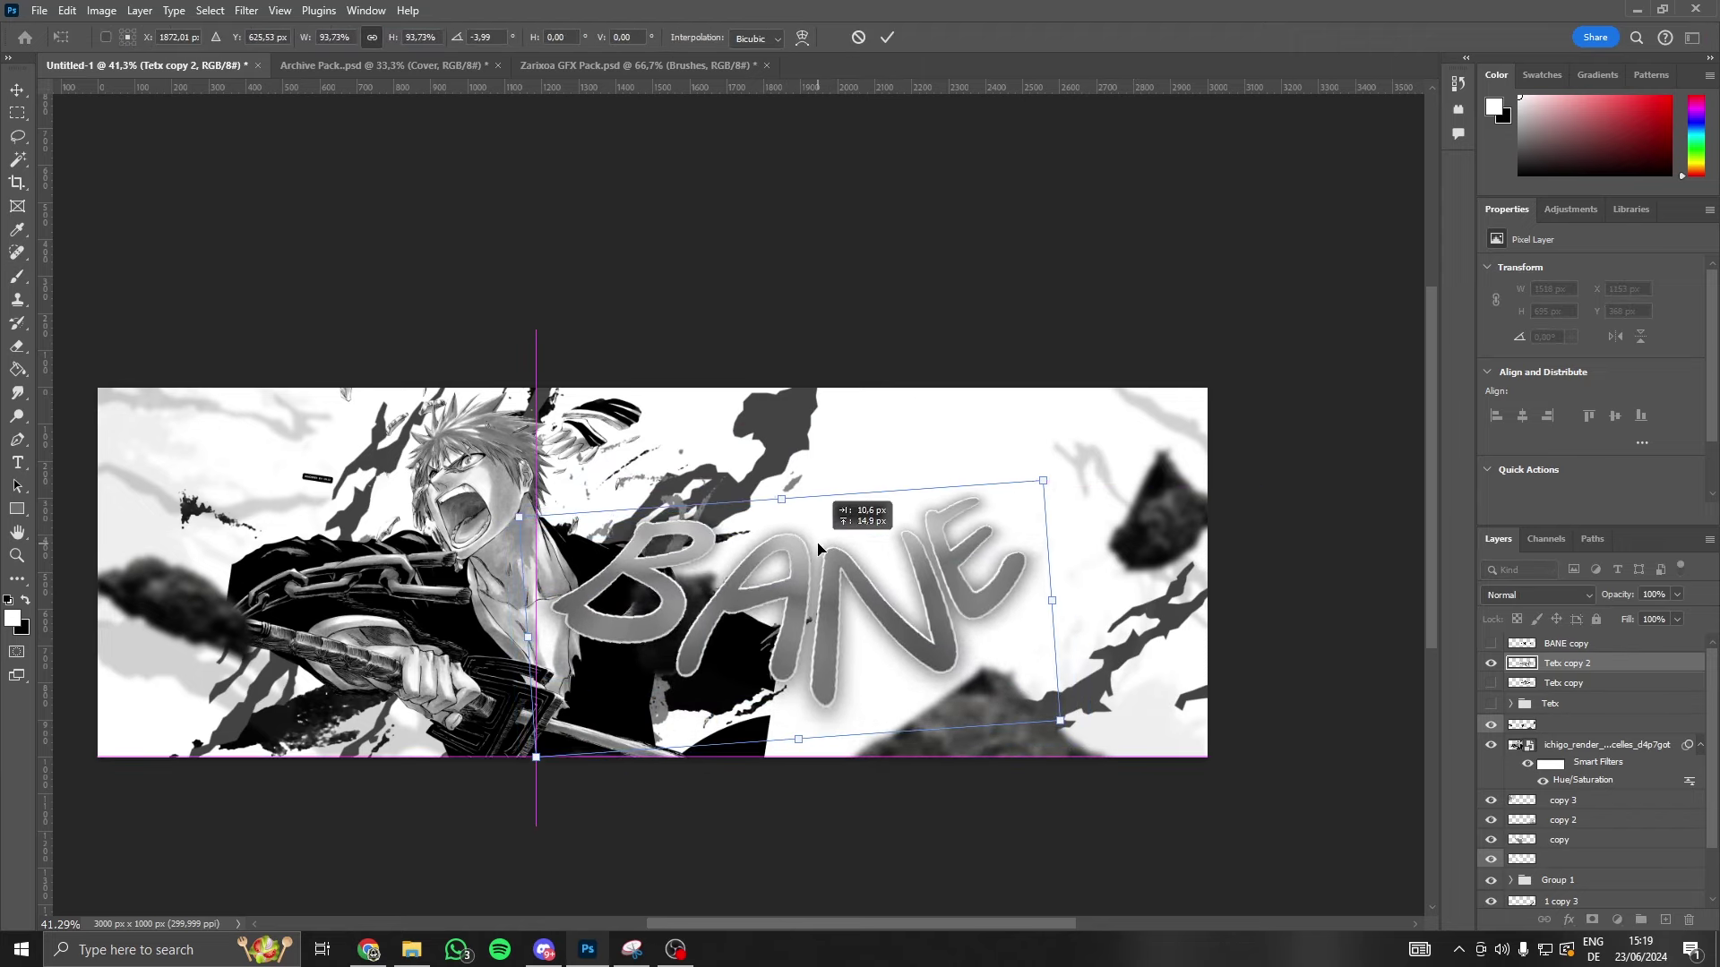
pyautogui.click(887, 37)
# - Recommit the BANE transform and zoom out to view the whole banner
pyautogui.scroll(-3, 838, 548)
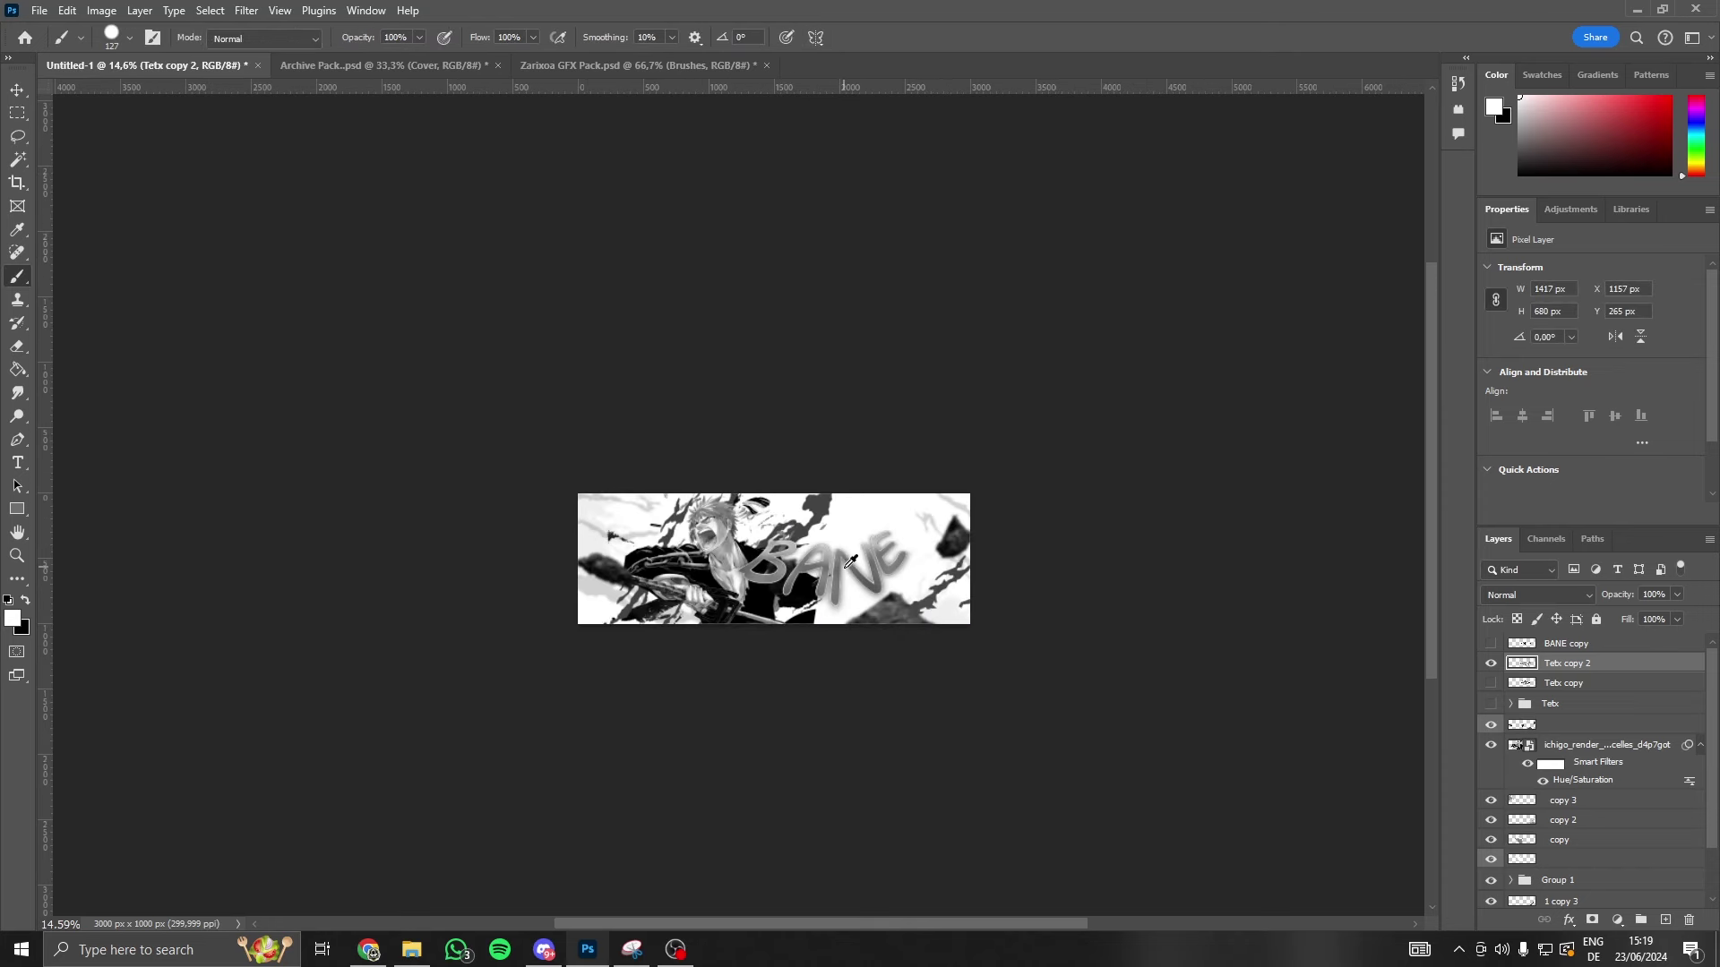
pyautogui.scroll(2, 833, 559)
pyautogui.scroll(2, 836, 571)
pyautogui.hotkey('ctrl', 't')
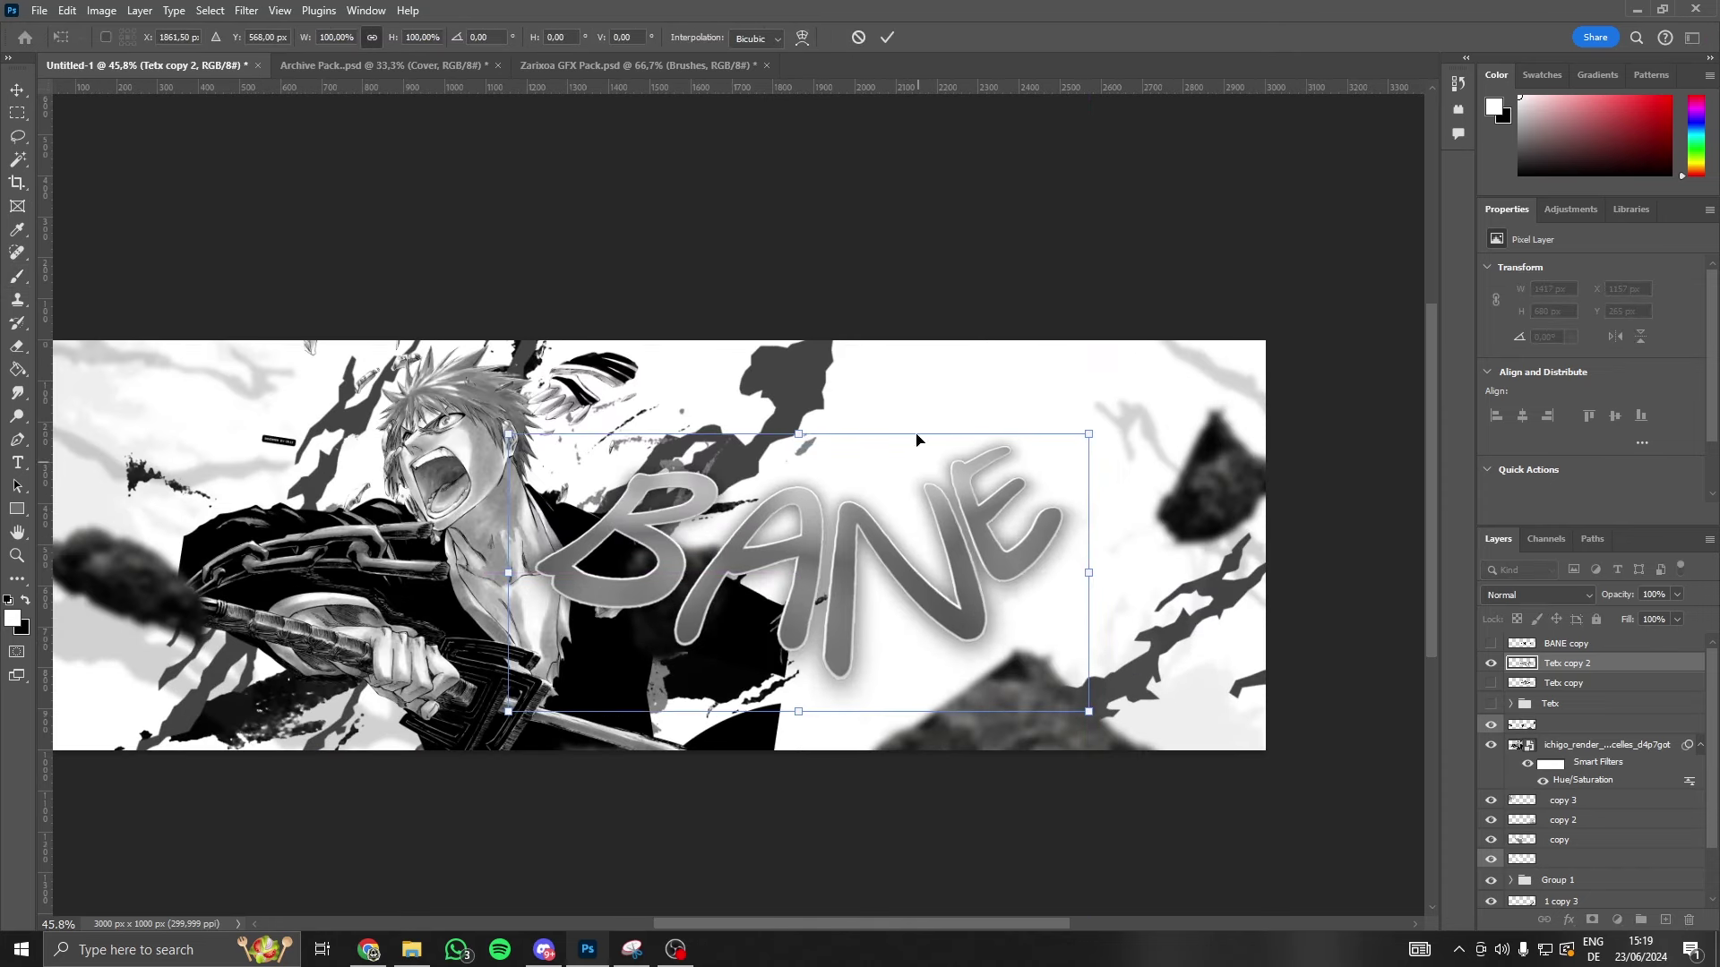
pyautogui.click(887, 37)
pyautogui.press('b')
pyautogui.scroll(-1, 810, 549)
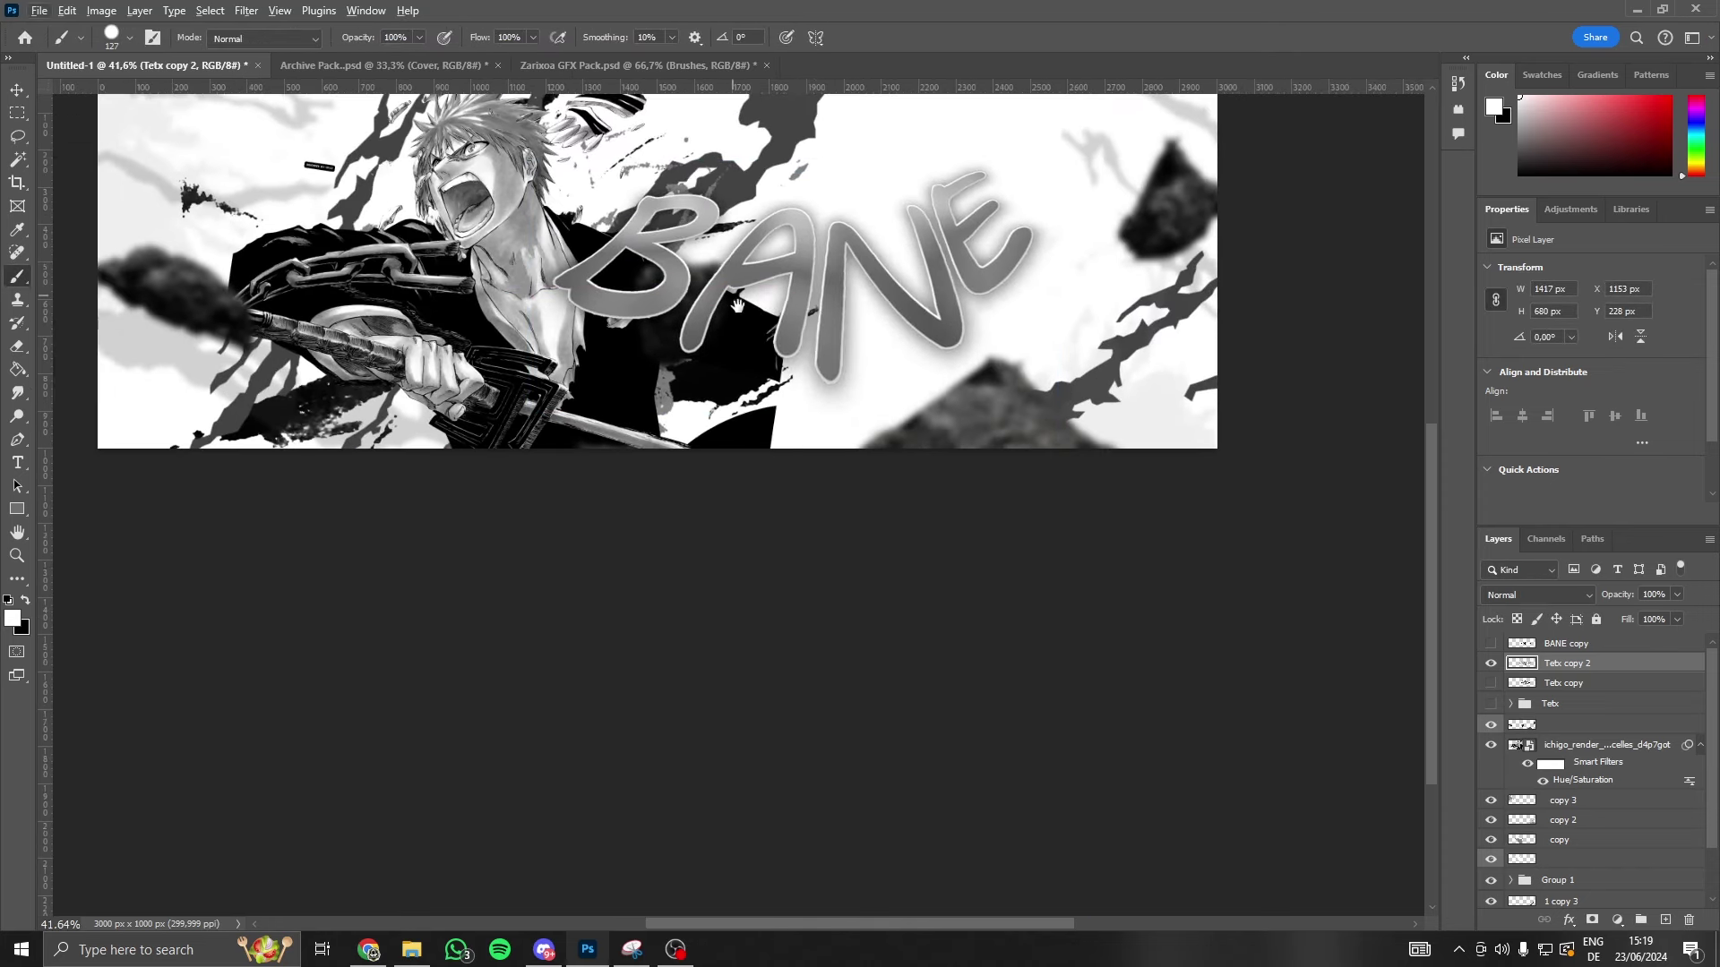
pyautogui.scroll(-1, 786, 494)
pyautogui.scroll(-1, 786, 494)
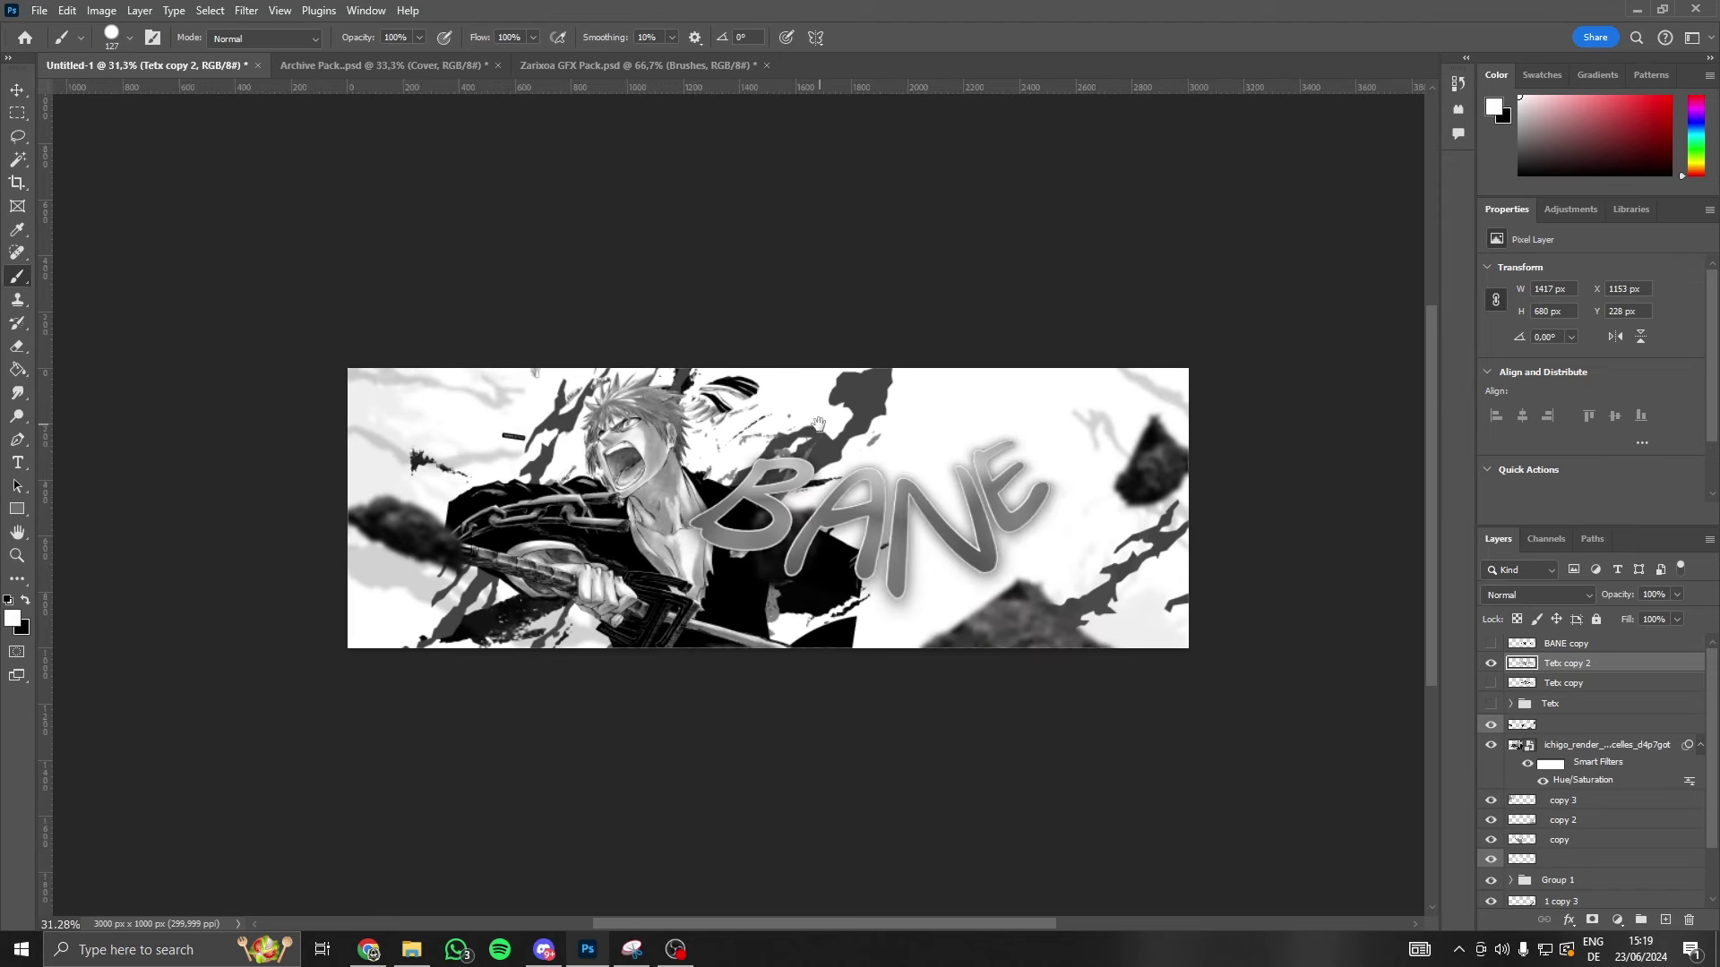
pyautogui.moveTo(791, 274); pyautogui.dragTo(713, 450)
pyautogui.click(642, 953)
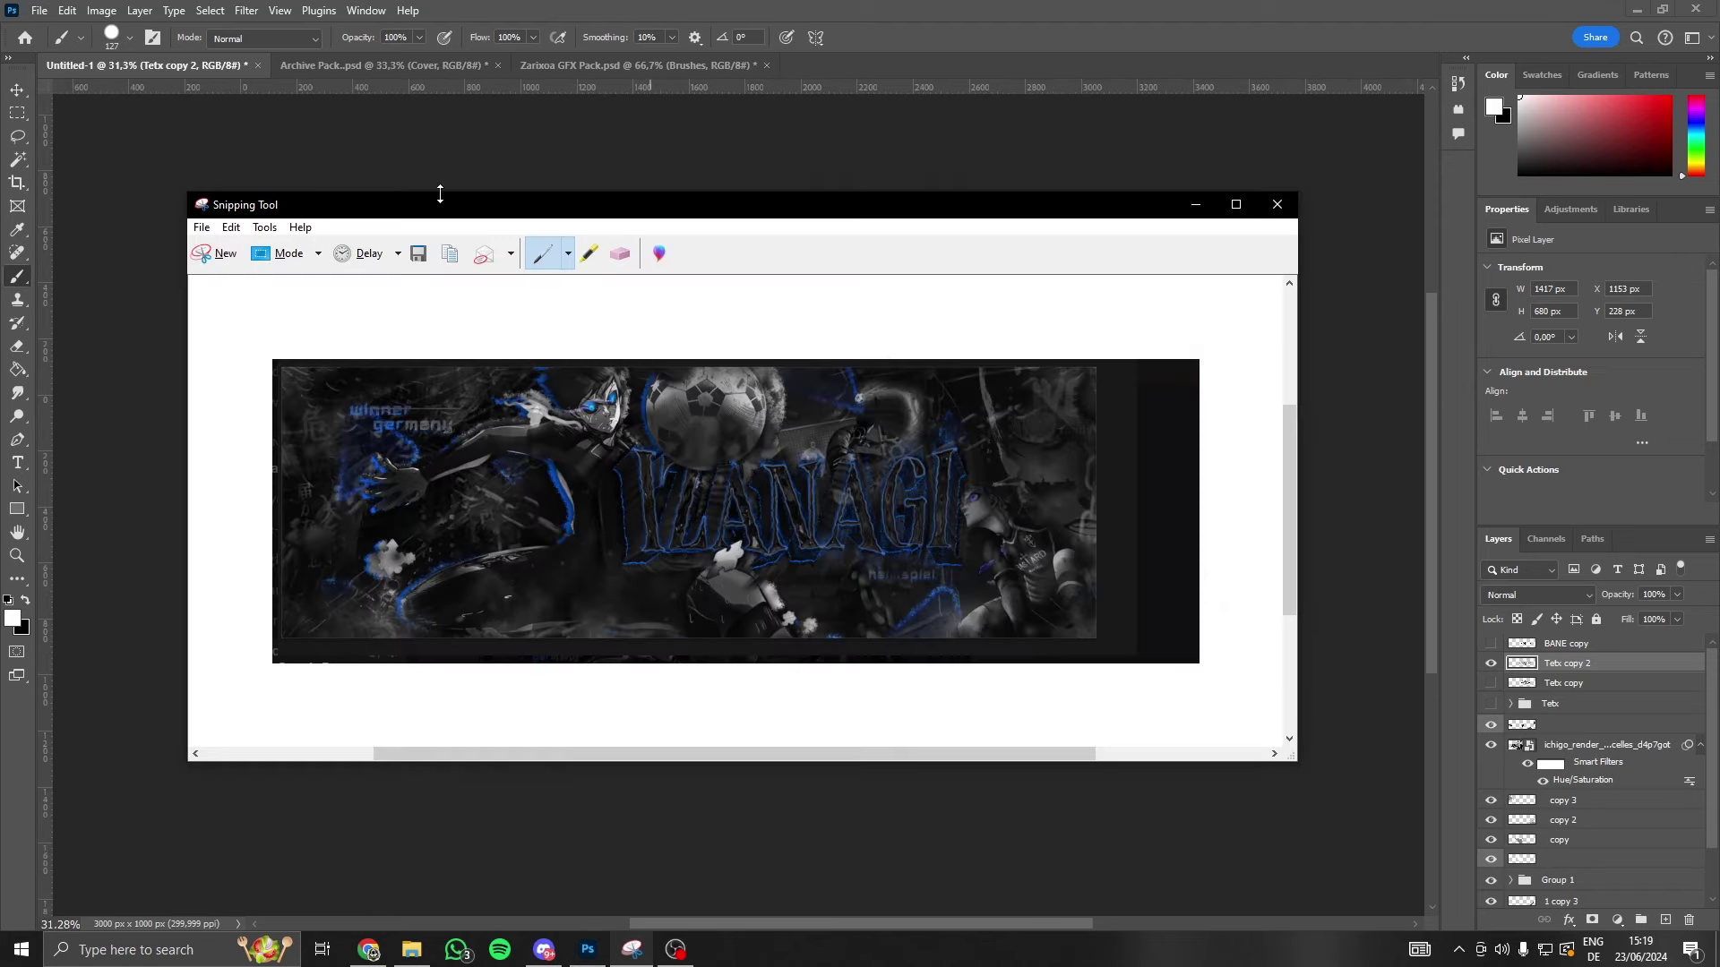
# - Take a rectangular snip around the grey BANE banner on the canvas
pyautogui.click(216, 255)
pyautogui.press('Escape')
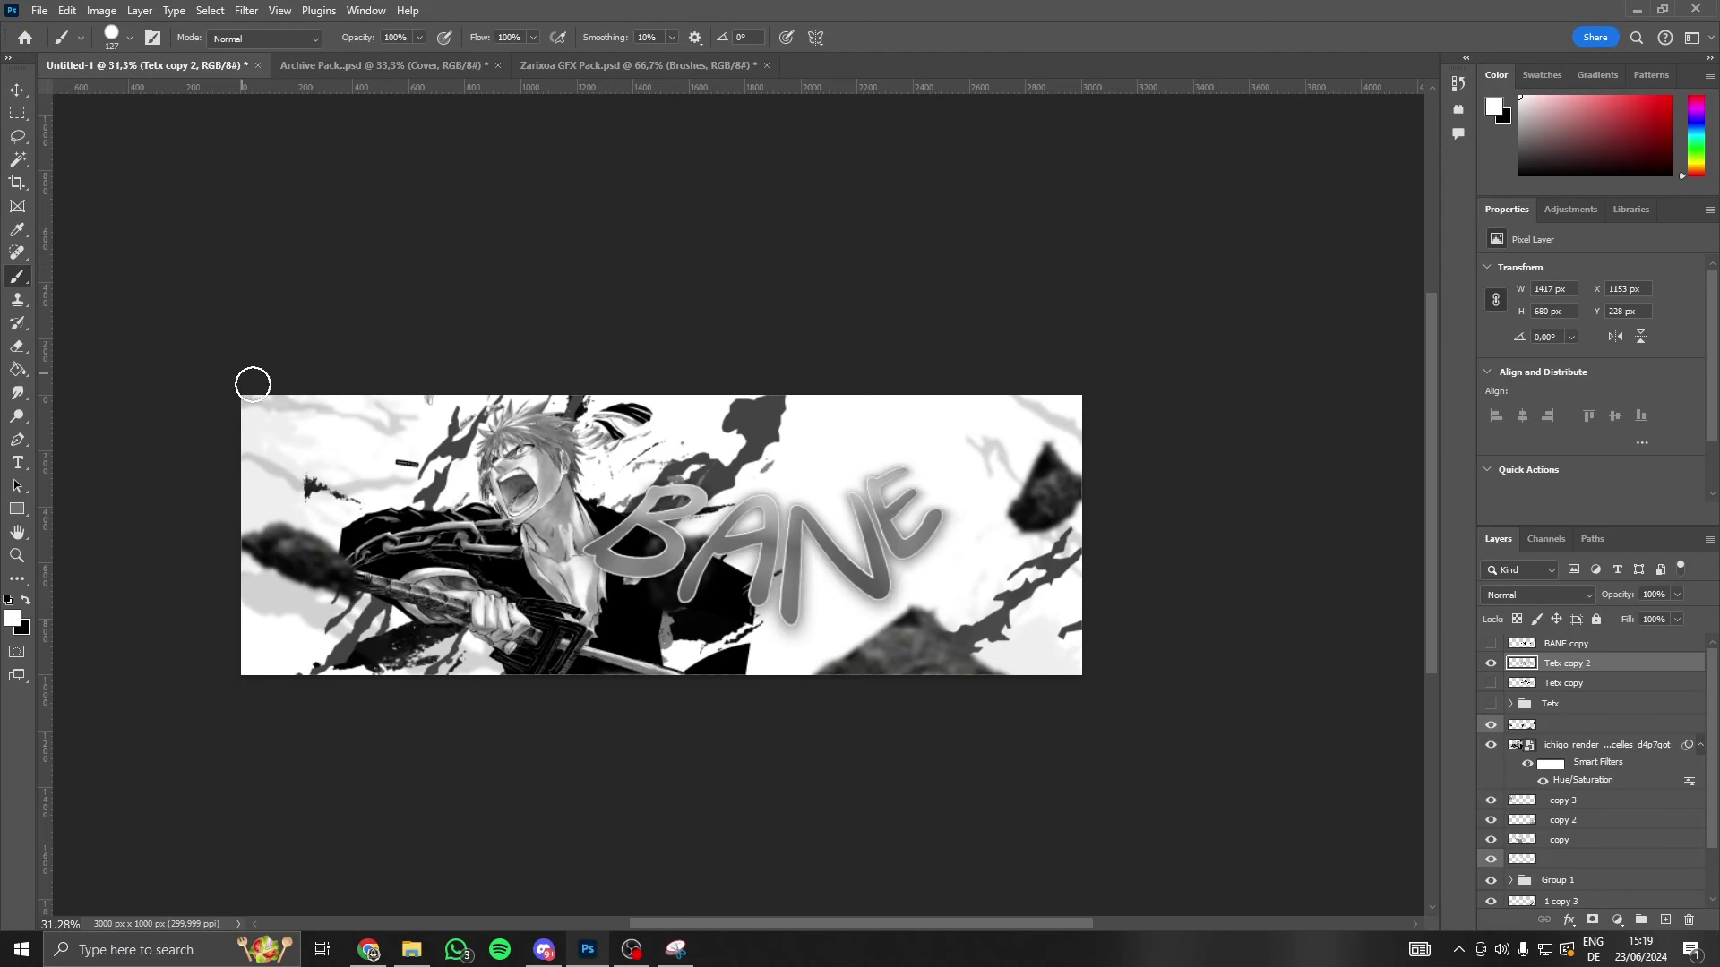
pyautogui.click(675, 949)
pyautogui.click(756, 216)
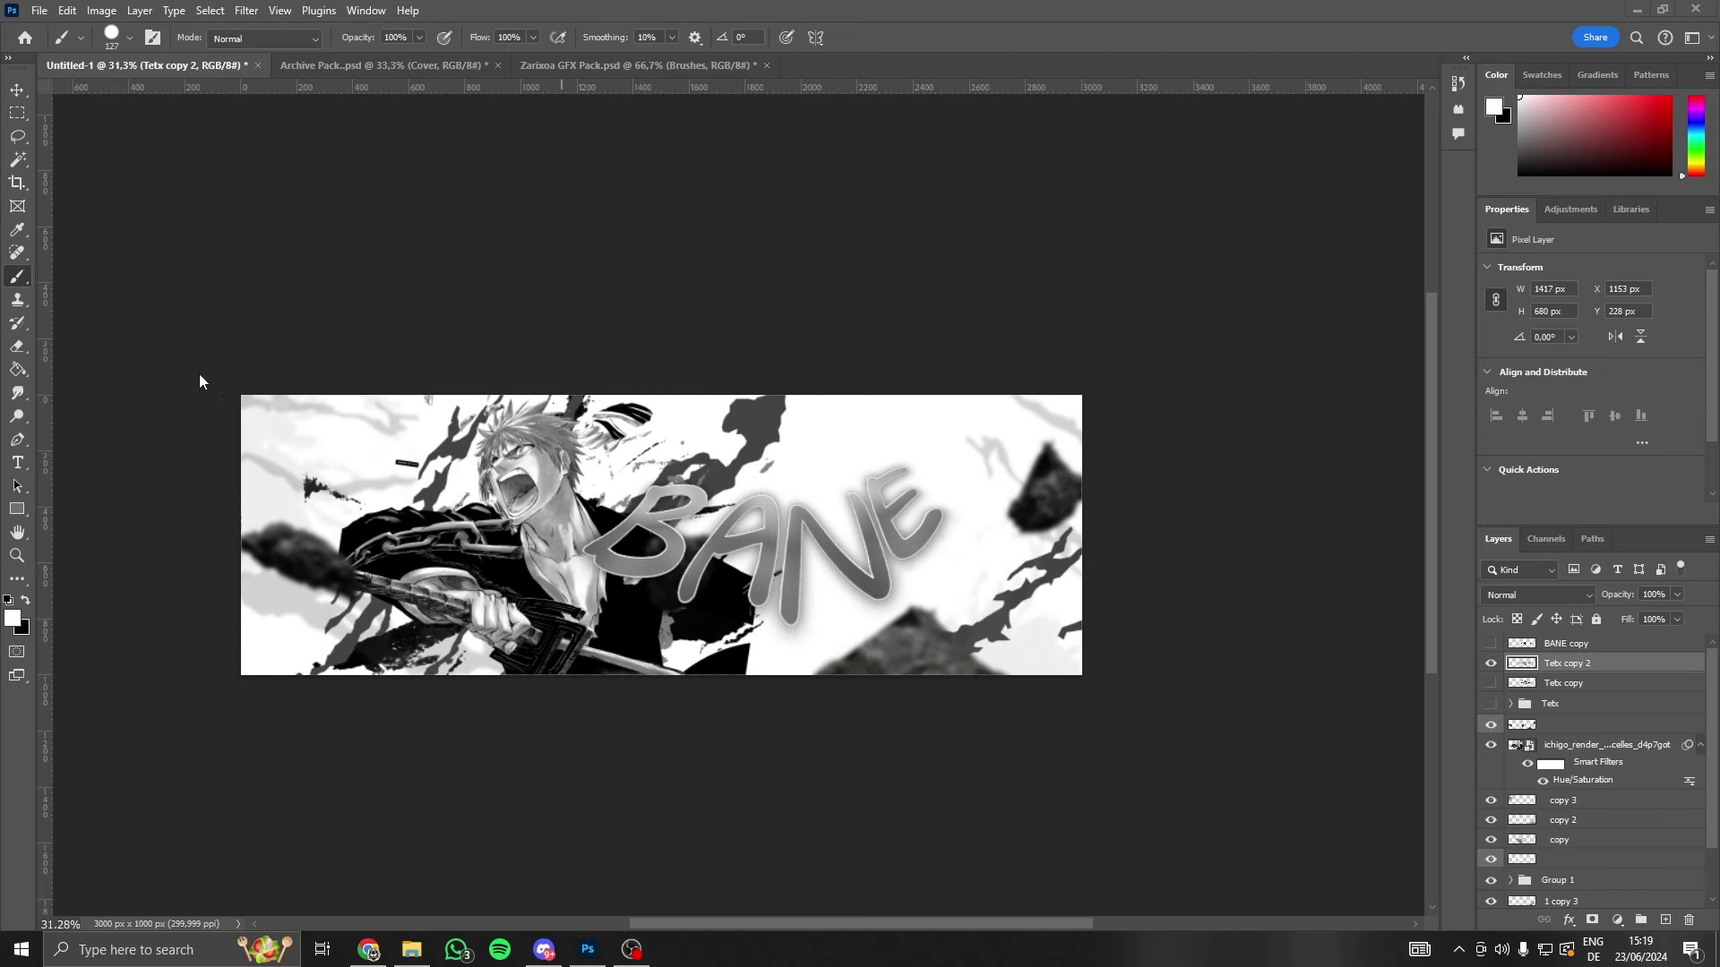
pyautogui.moveTo(207, 334)
pyautogui.mouseDown()
pyautogui.moveTo(974, 727)
pyautogui.moveTo(1191, 747)
pyautogui.mouseUp()
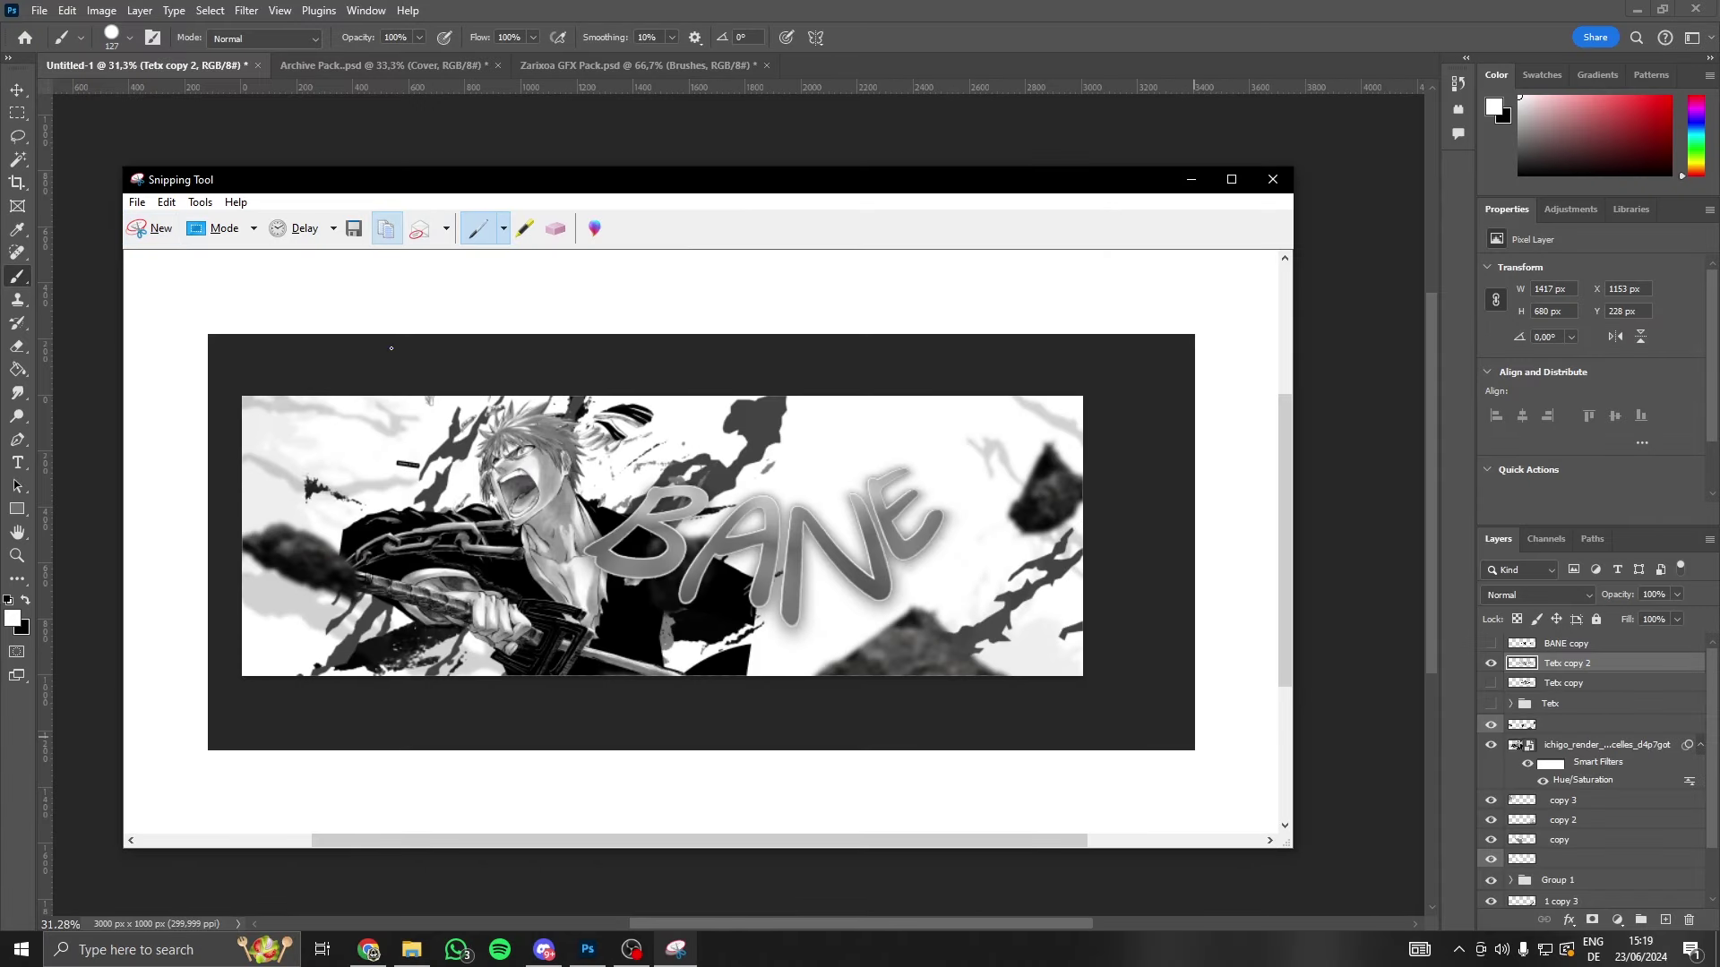
pyautogui.click(544, 950)
# - Paste and send the banner screenshot in #wip-posts
pyautogui.hotkey('ctrl', 'g')
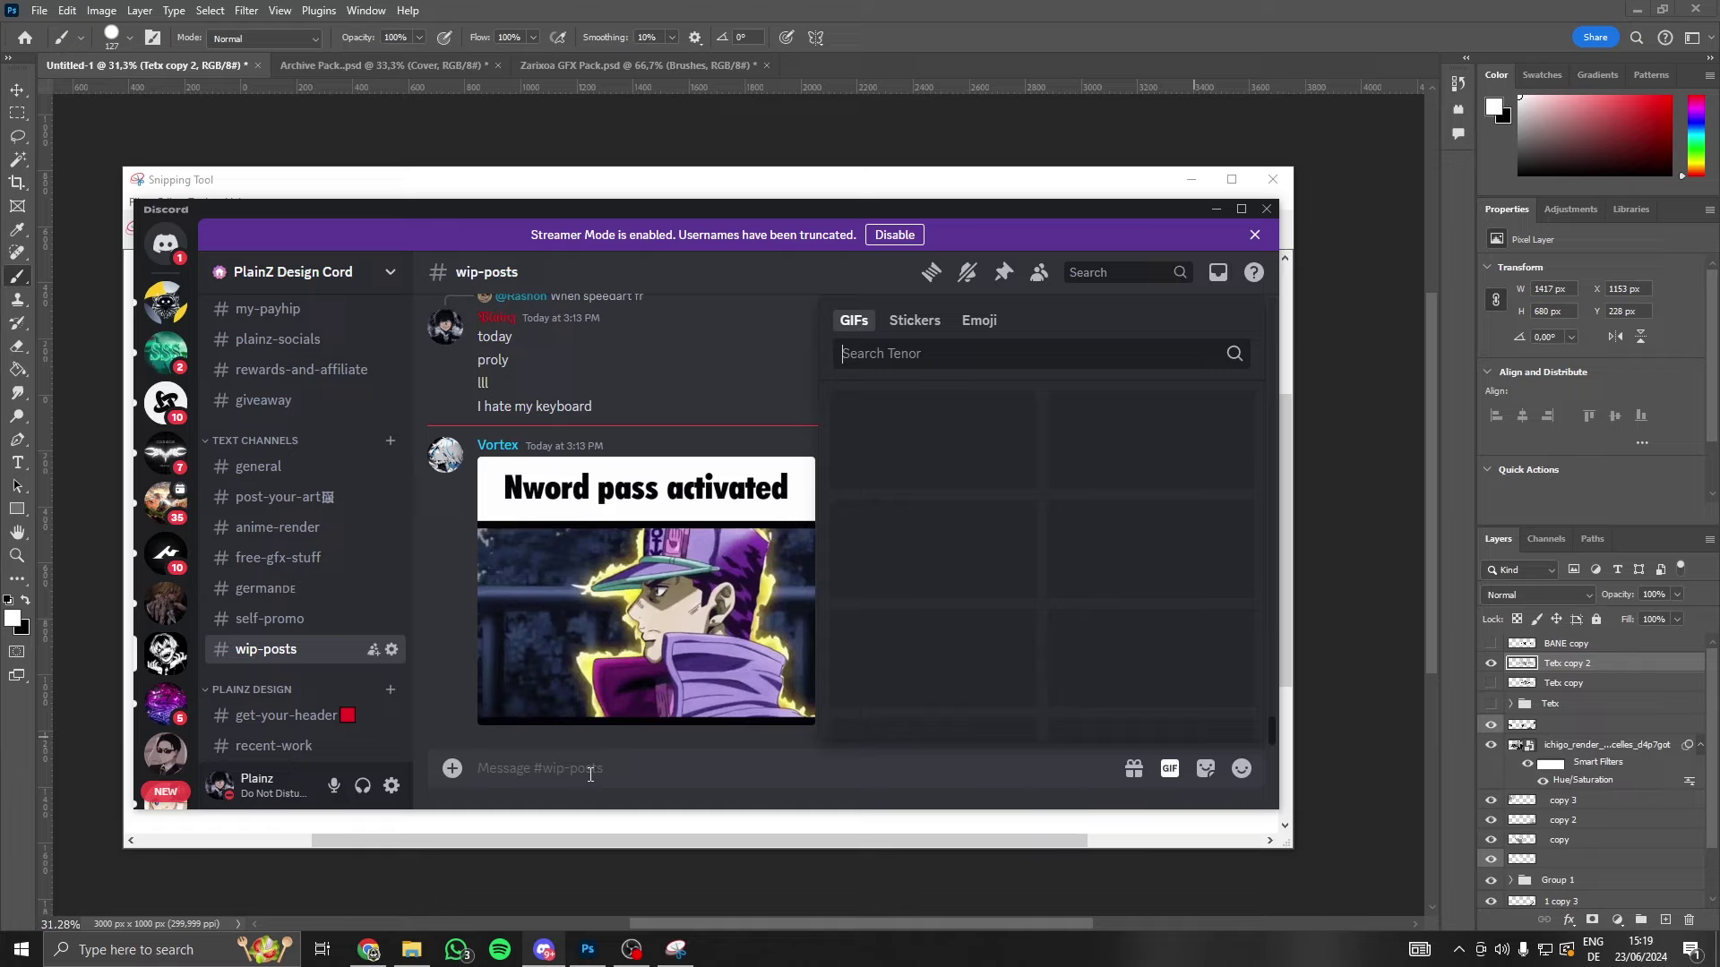
pyautogui.press('Escape')
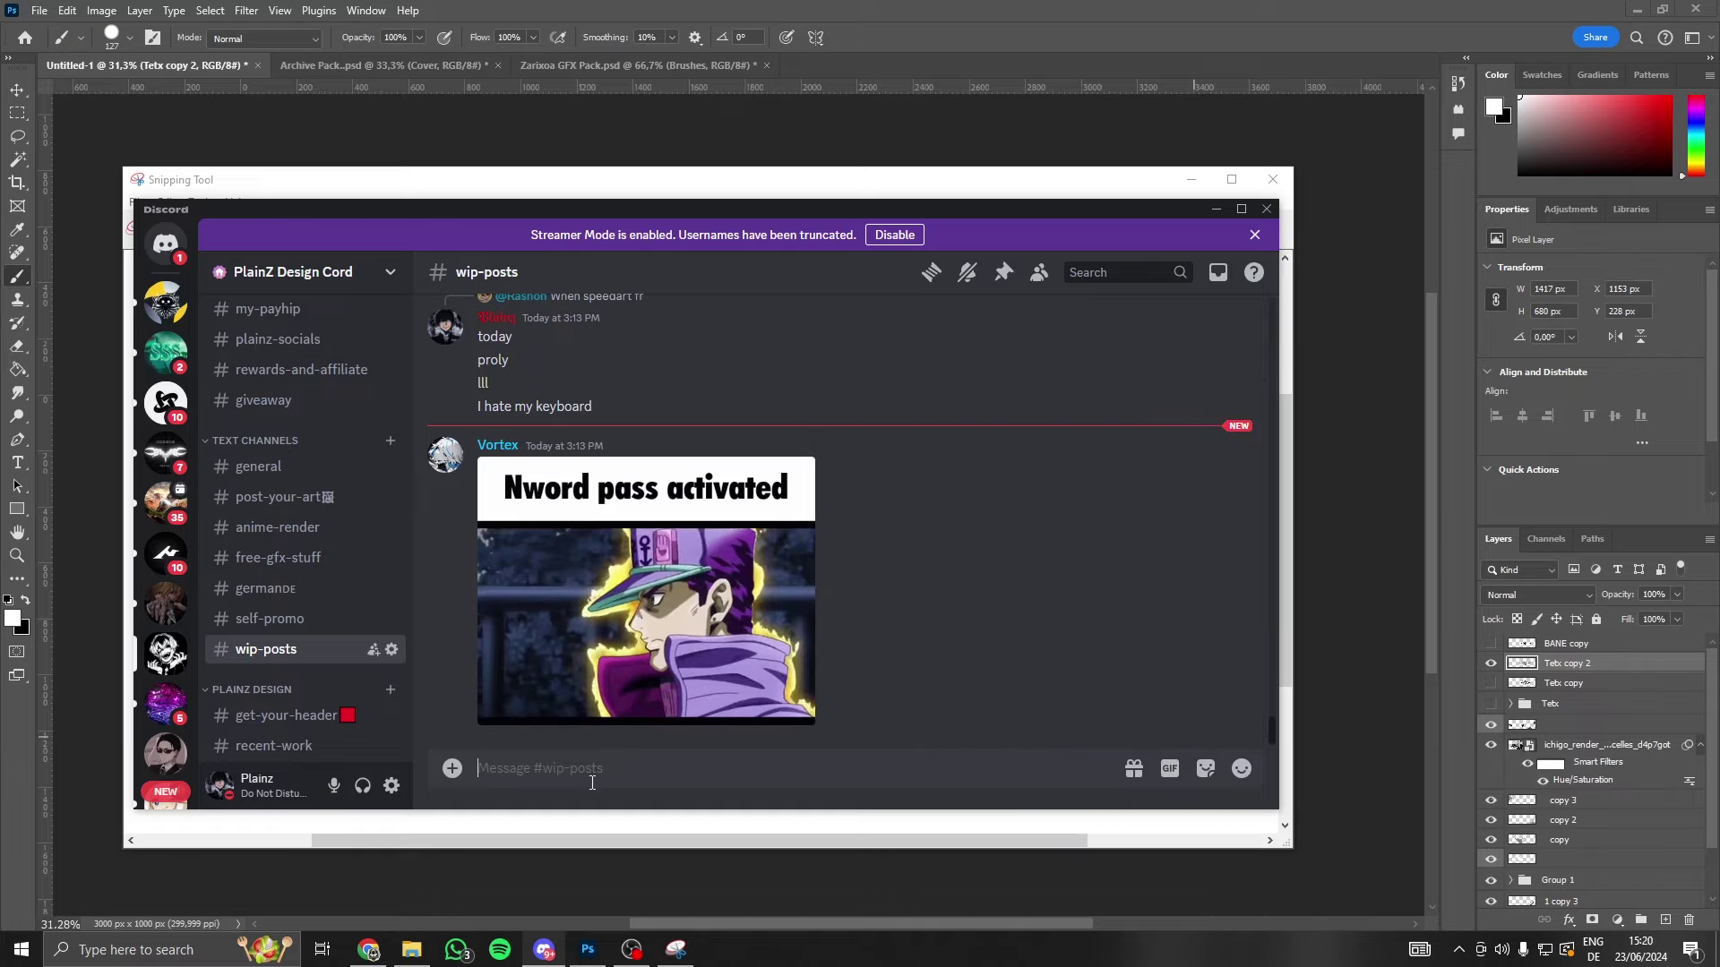
pyautogui.hotkey('ctrl', 'v')
pyautogui.press('Return')
# - Delete the GIF message posted above the screenshot
pyautogui.click(1237, 356)
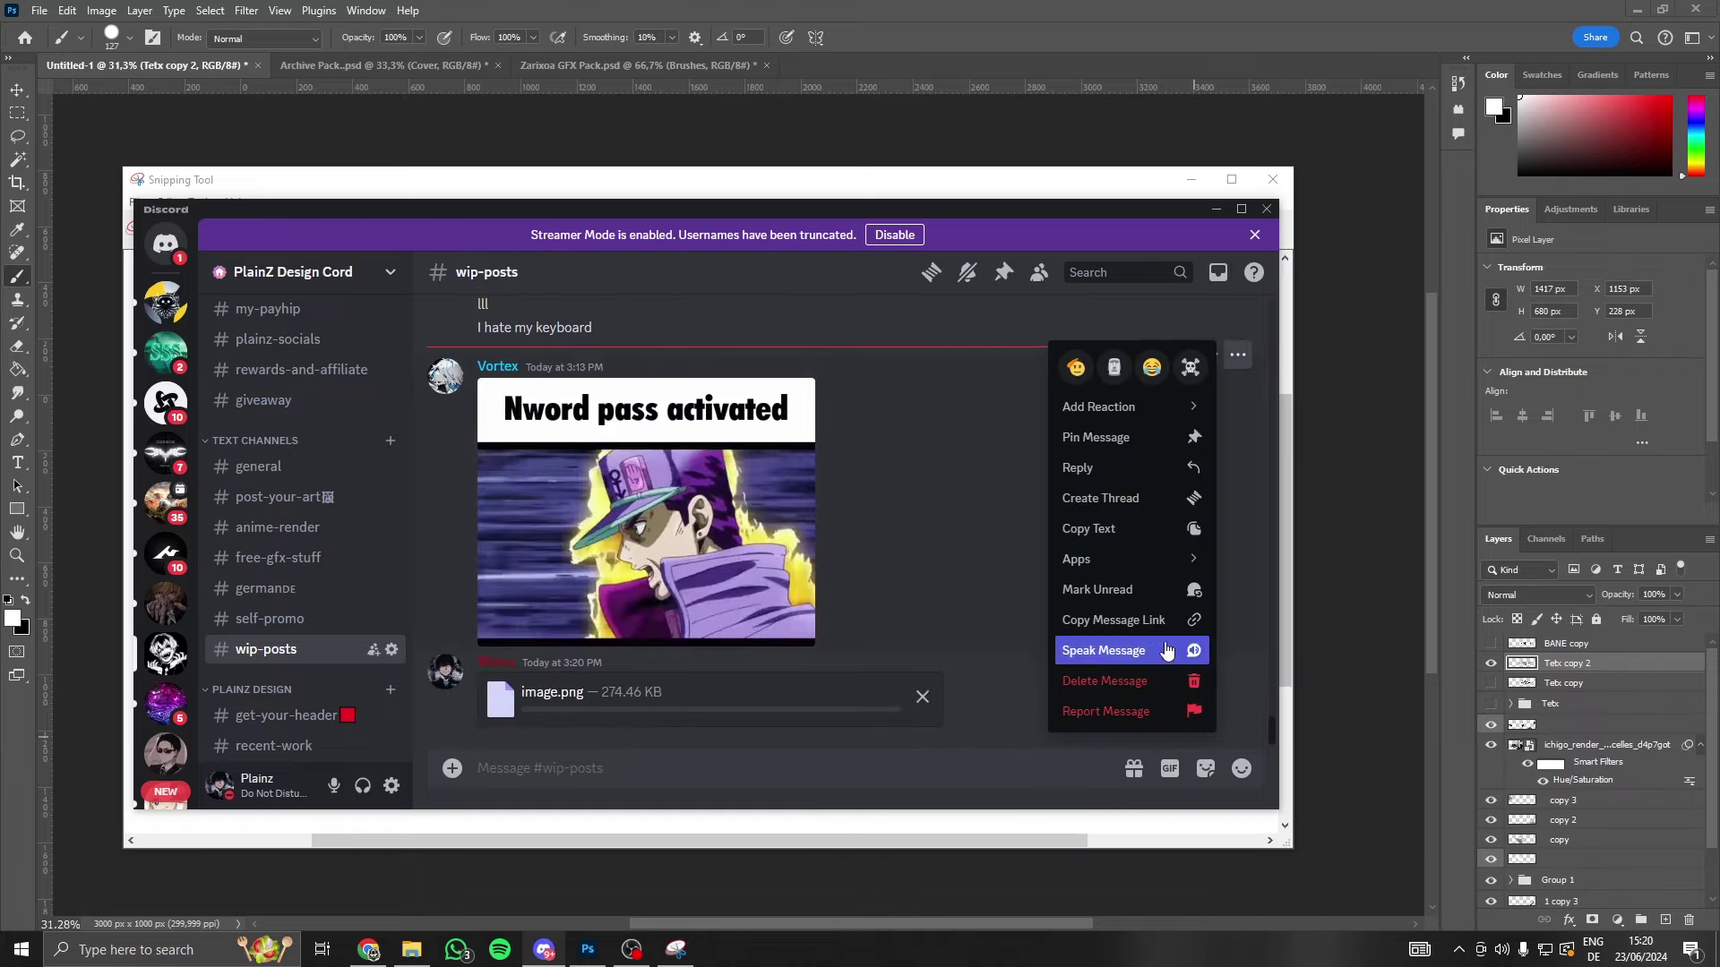
pyautogui.click(1102, 709)
pyautogui.click(837, 740)
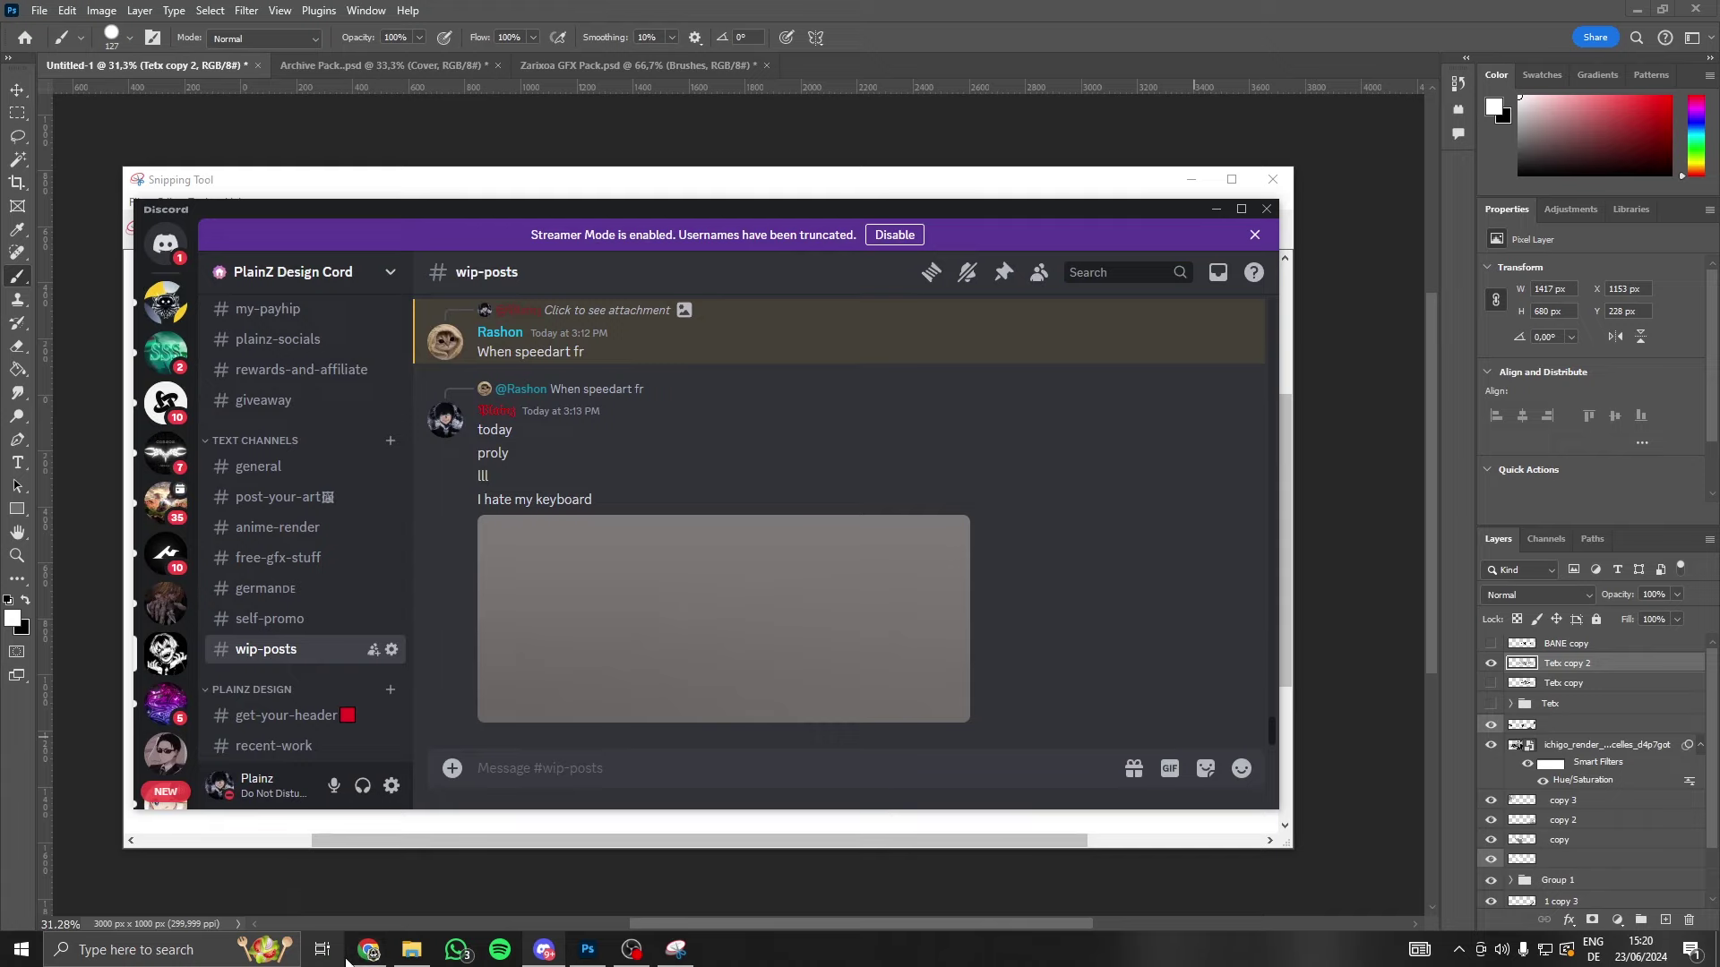
pyautogui.click(374, 942)
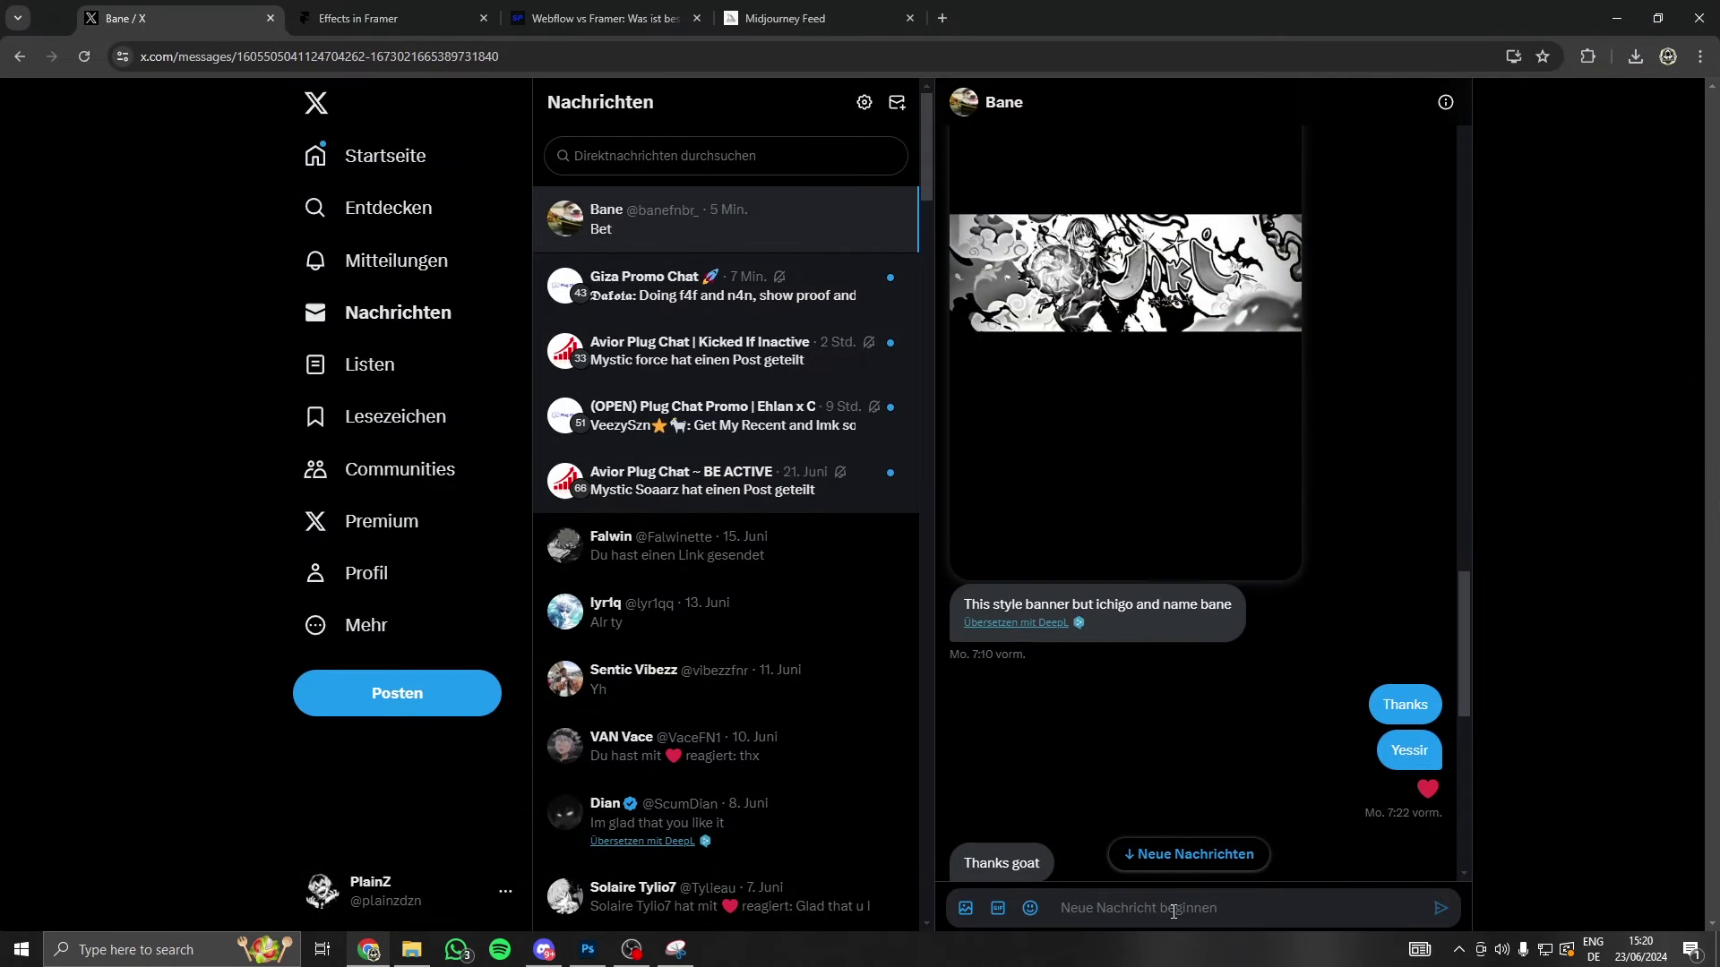
# - Paste and send the banner snip as a photo in the client's X DM chat
pyautogui.hotkey('ctrl', 'v')
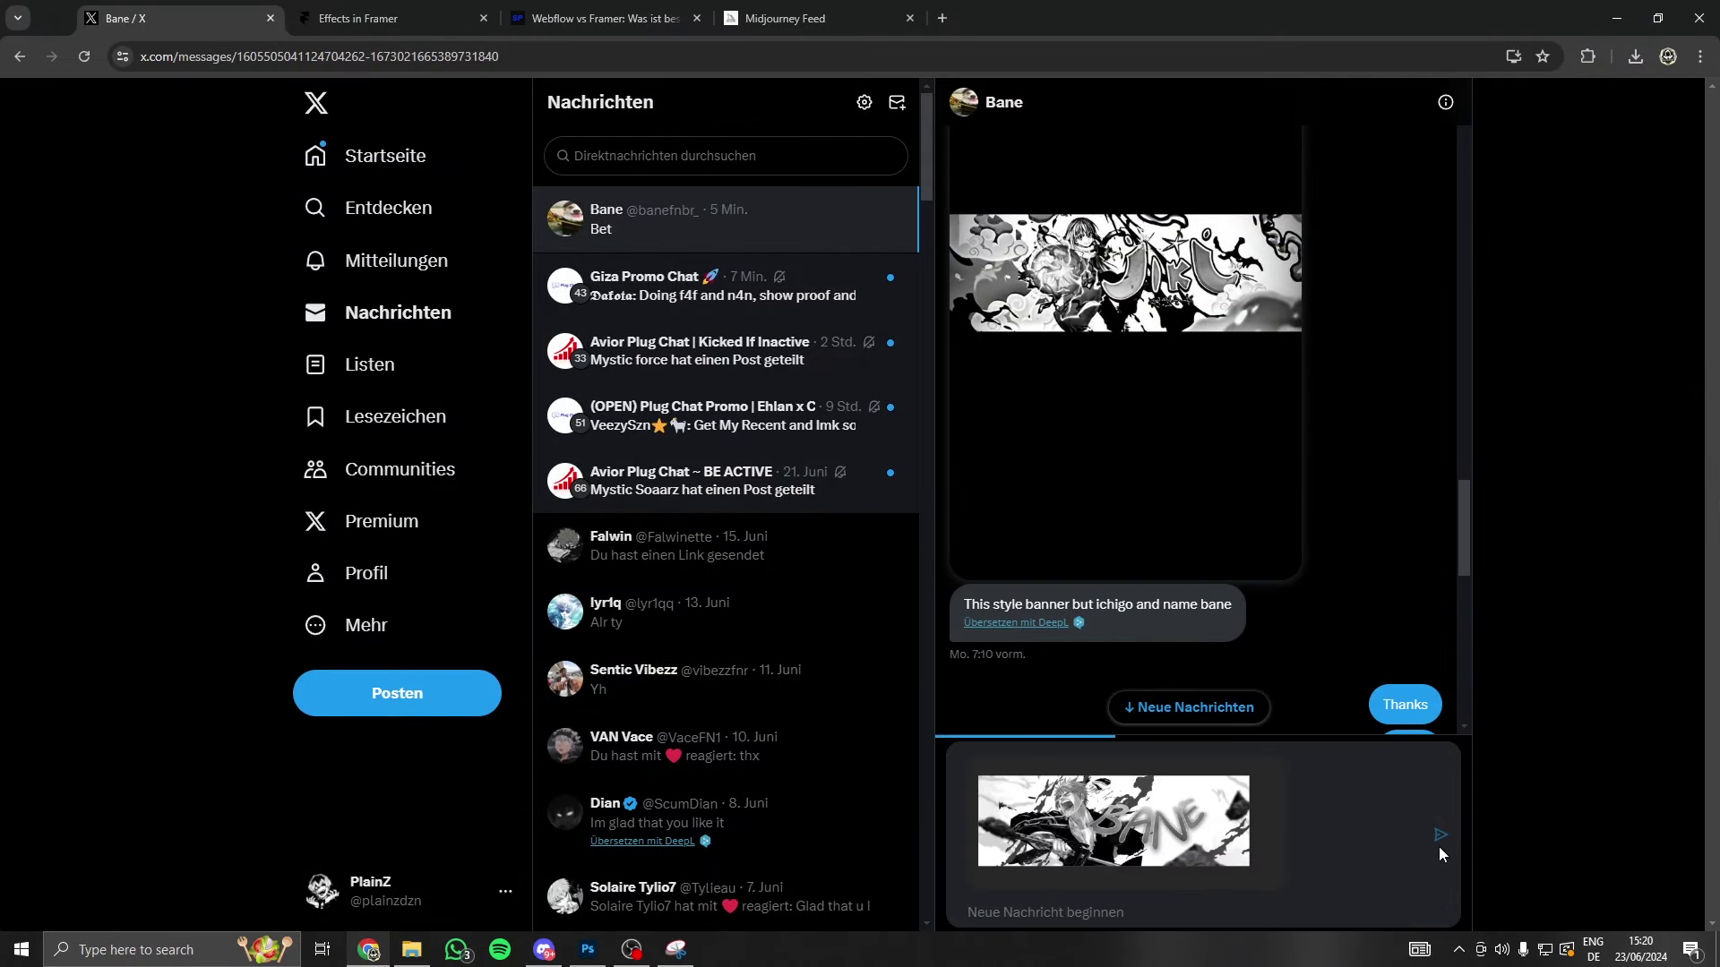
pyautogui.click(1438, 846)
pyautogui.click(1221, 856)
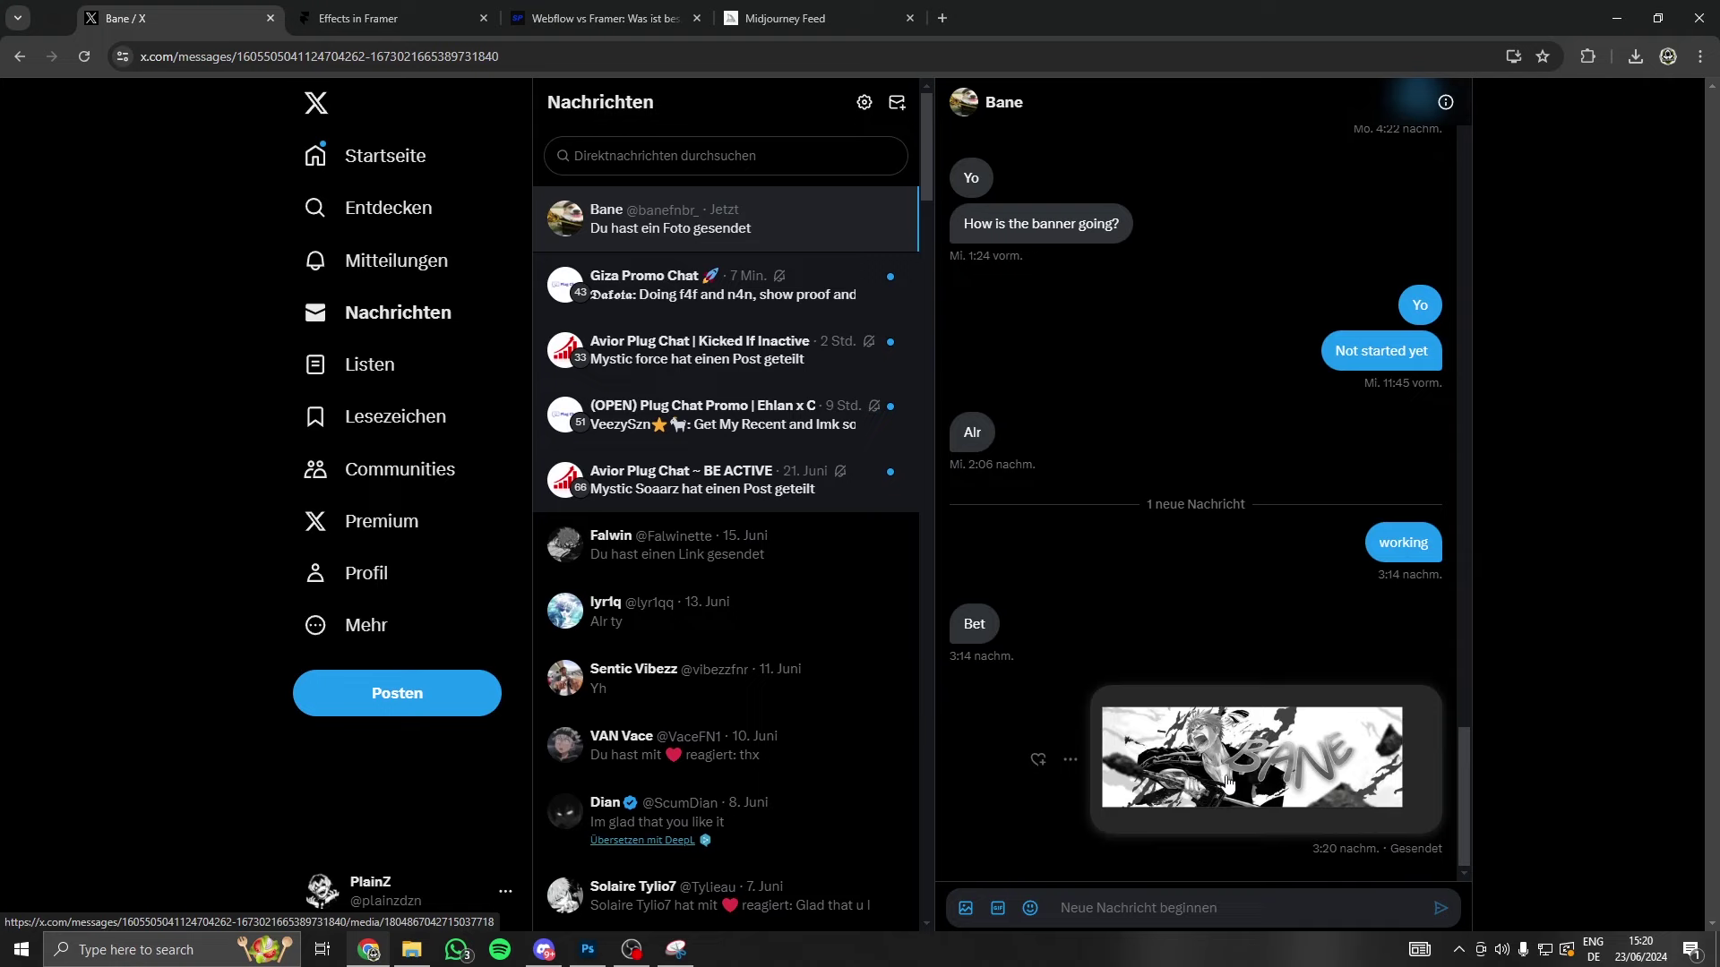
pyautogui.scroll(8, 1221, 776)
pyautogui.scroll(5, 1194, 749)
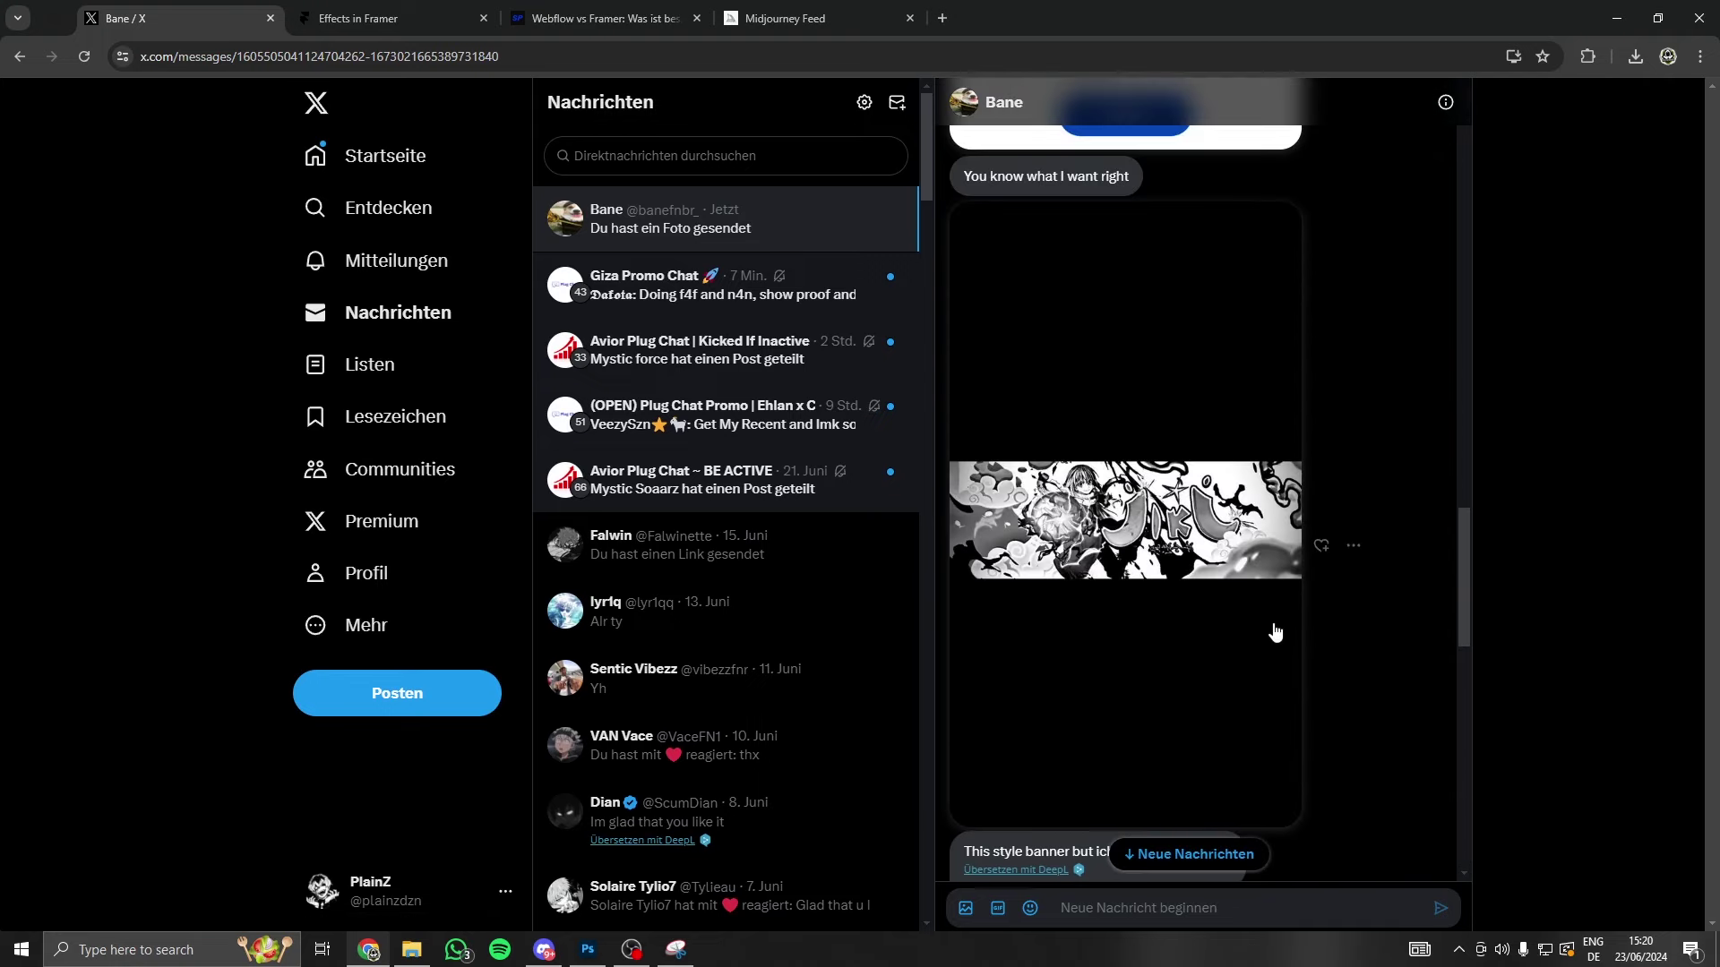
pyautogui.scroll(-5, 1276, 633)
pyautogui.scroll(-8, 1244, 664)
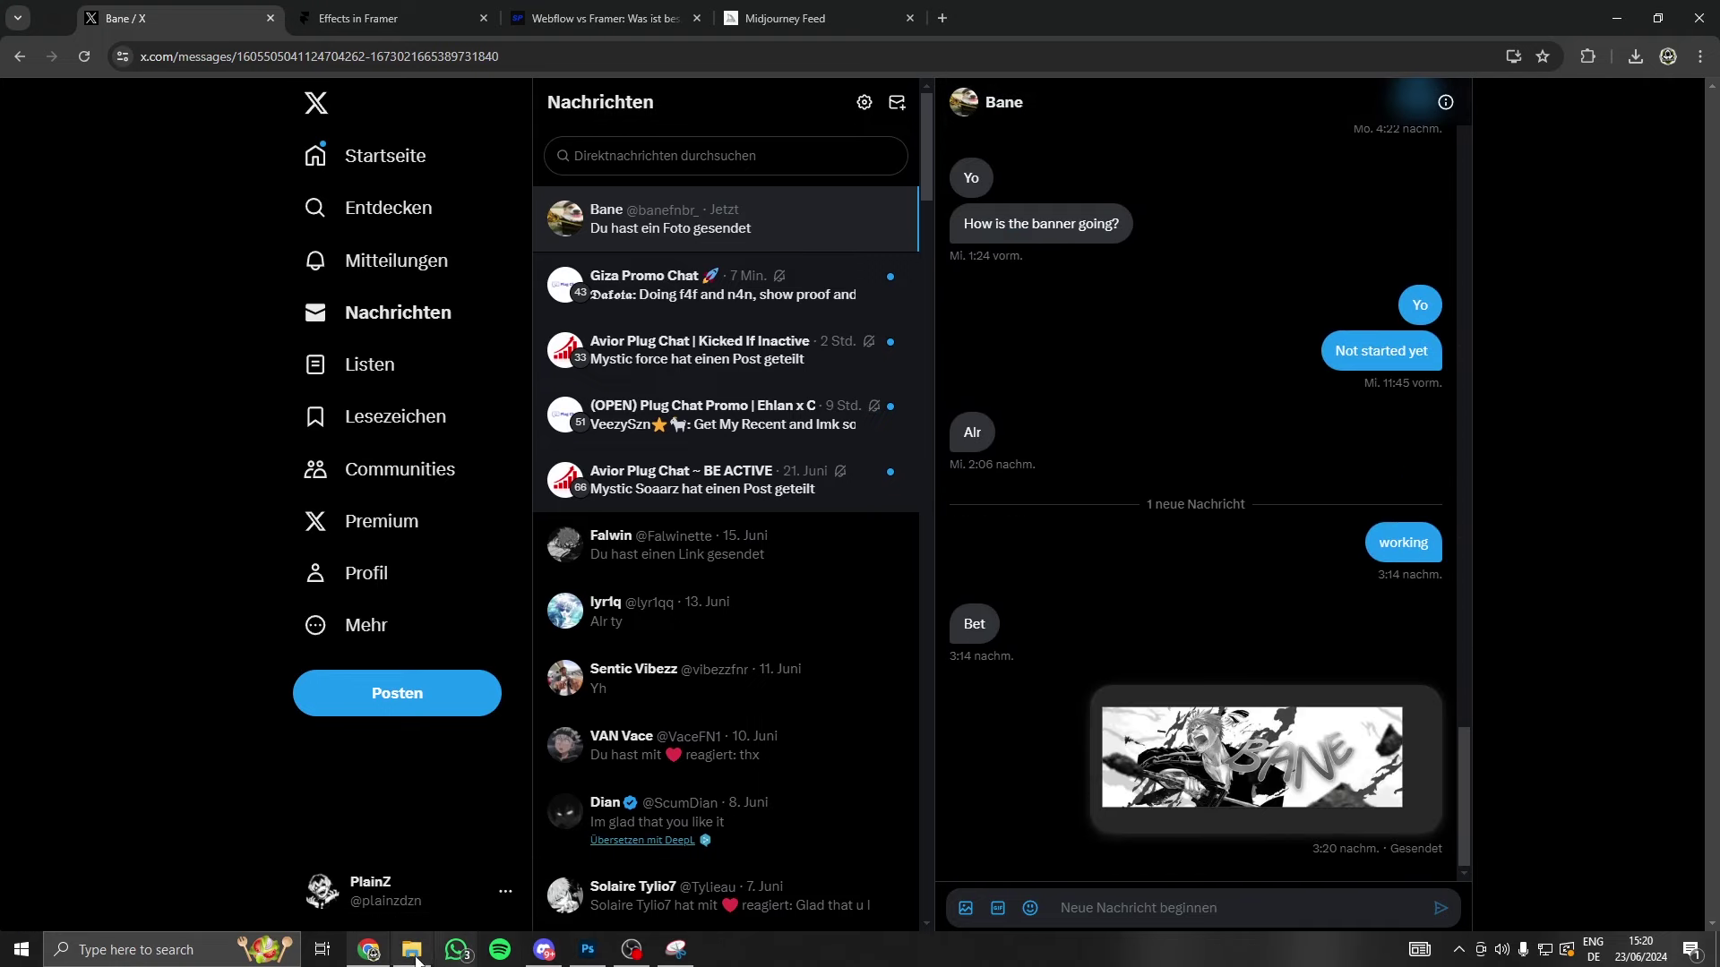
pyautogui.click(573, 950)
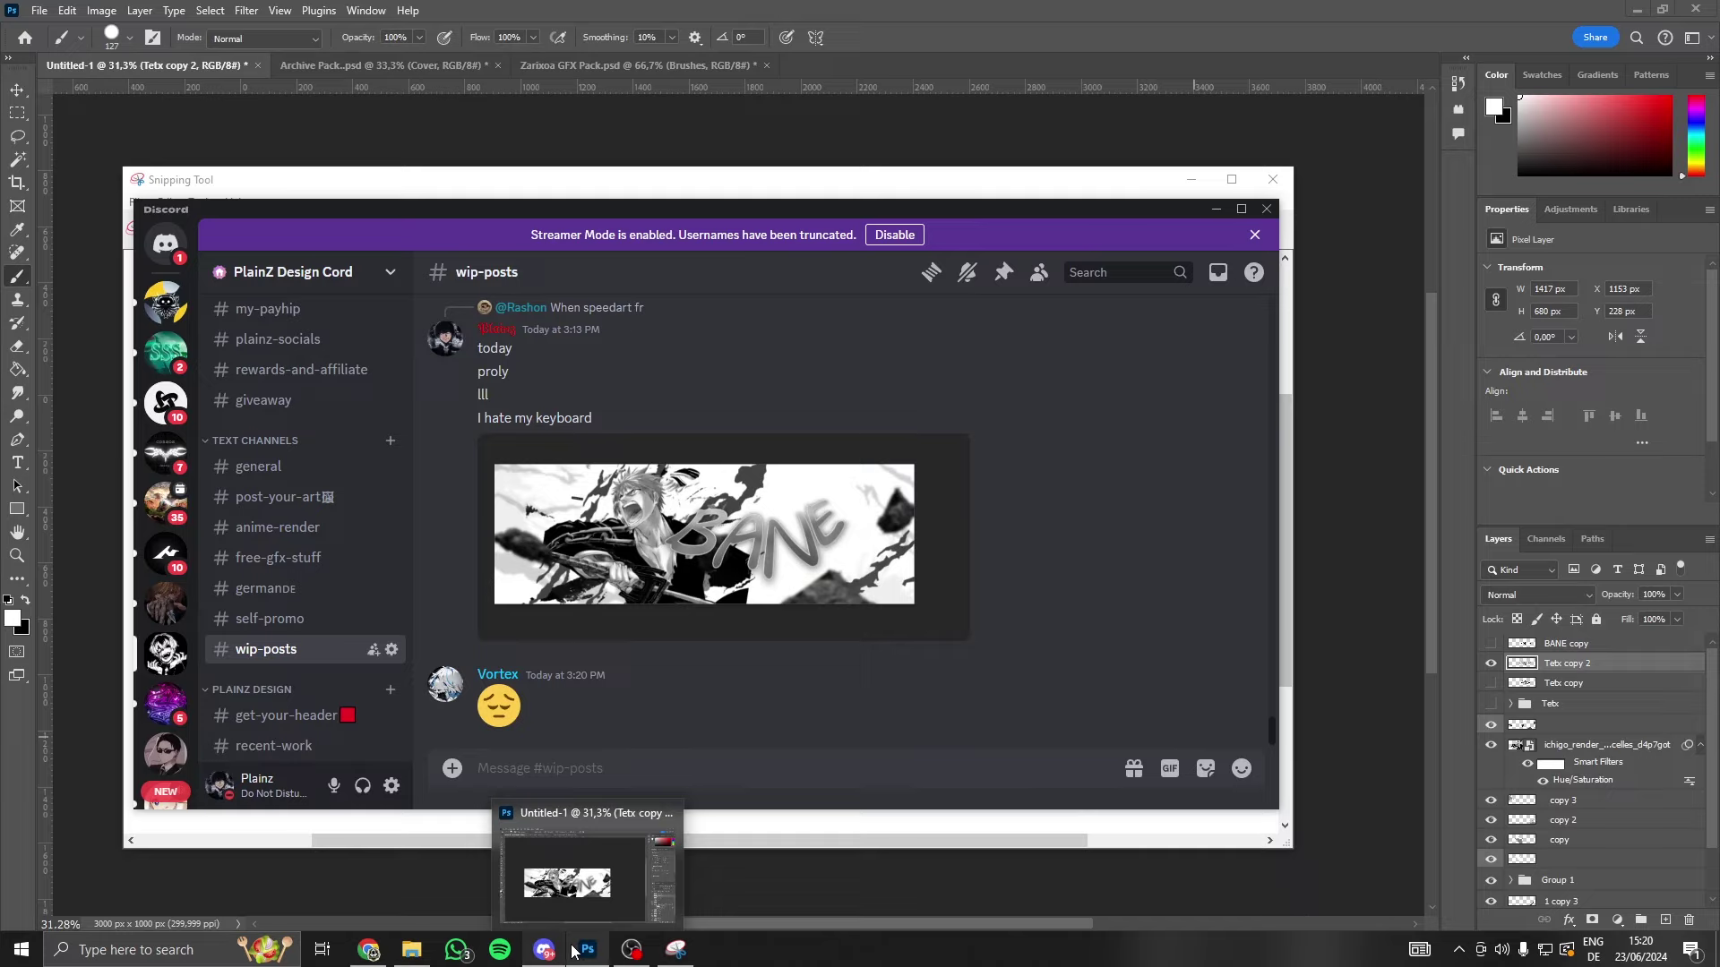
# - Minimise the recorder to read the client's 'Fire' reply, then go back to Photoshop
pyautogui.click(578, 951)
pyautogui.click(581, 950)
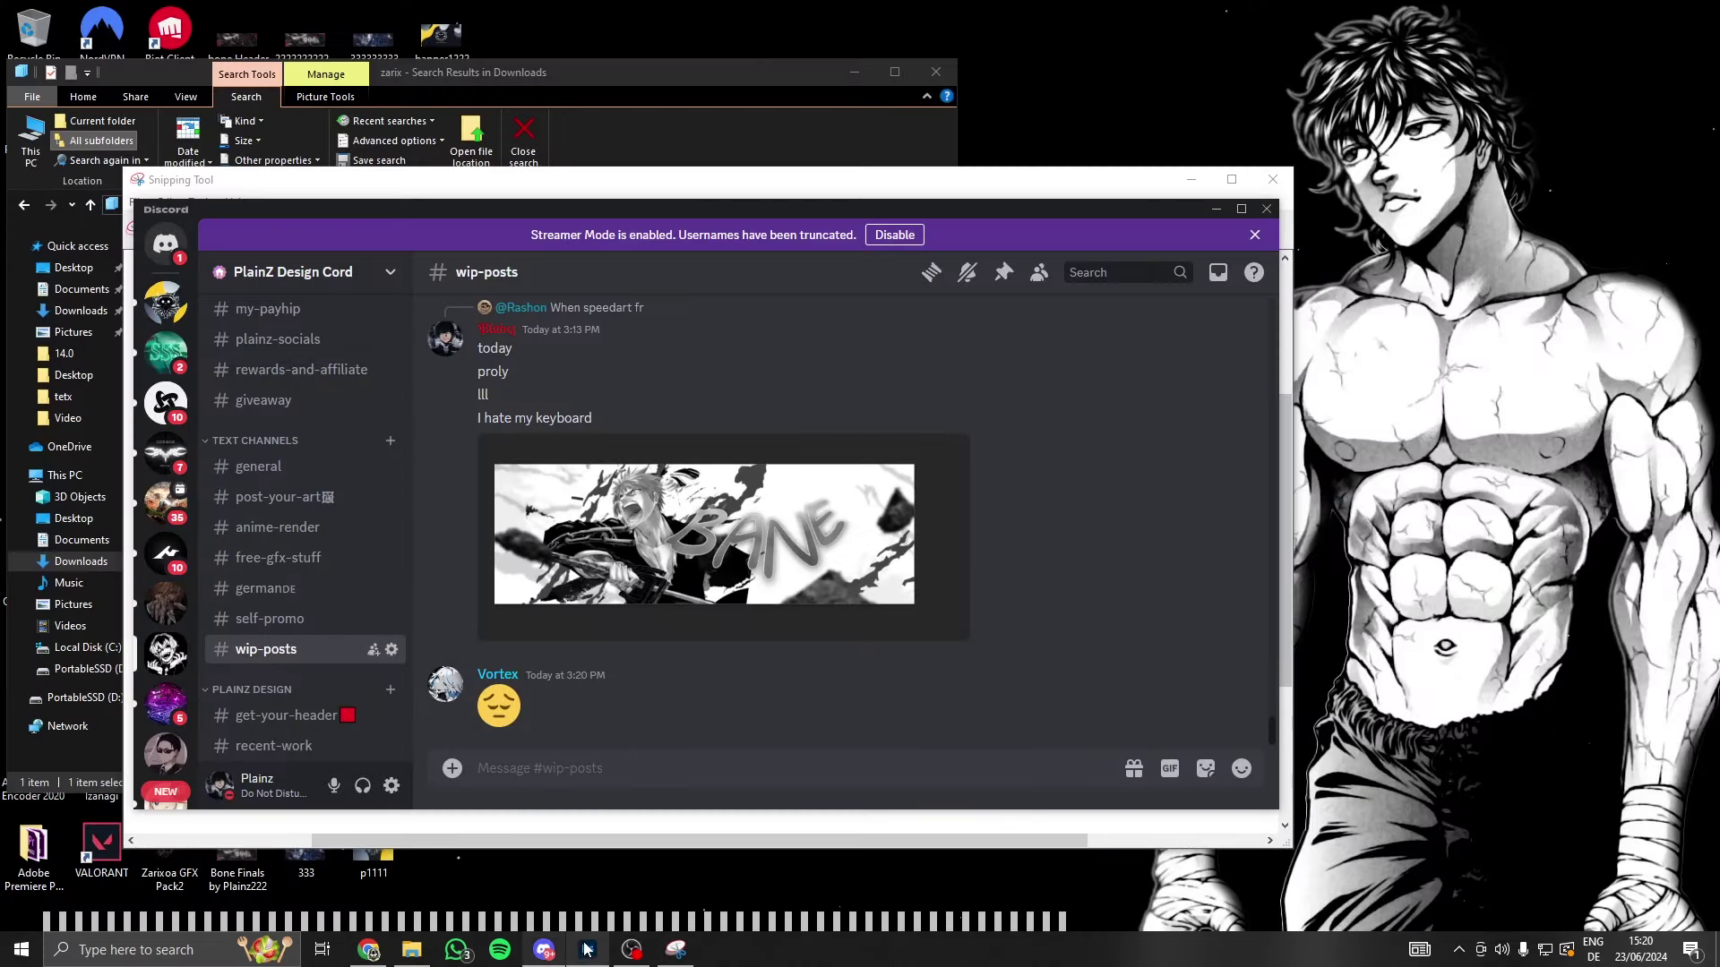
pyautogui.click(596, 948)
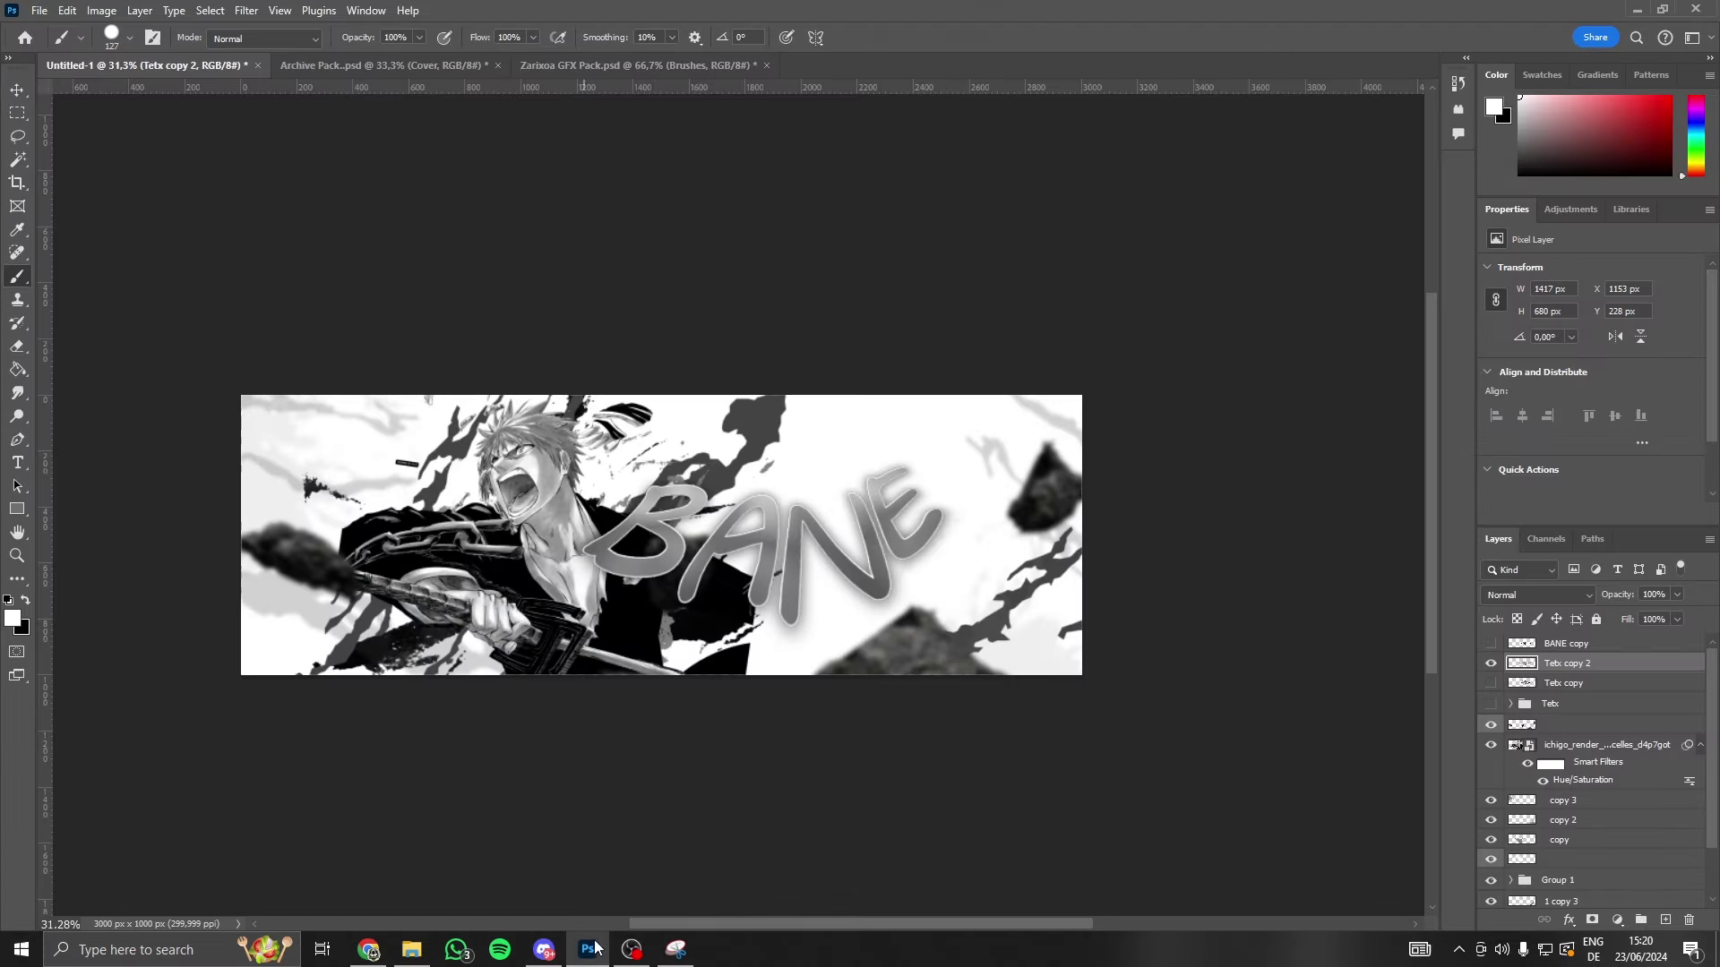
pyautogui.click(641, 948)
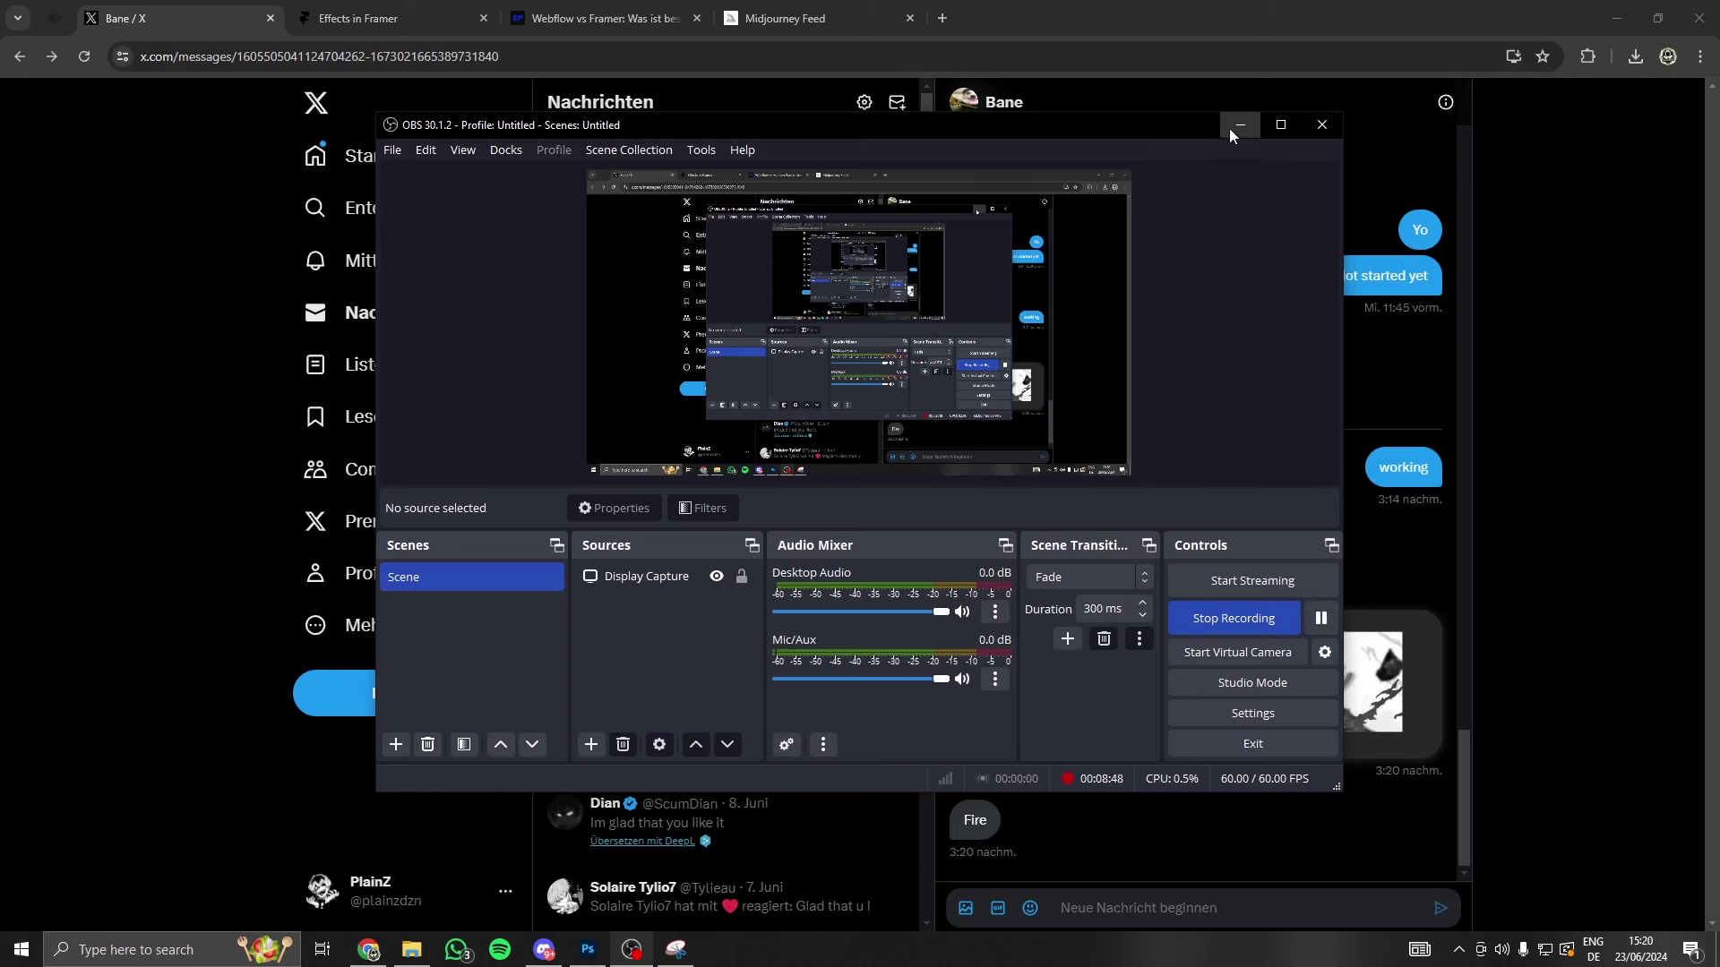
pyautogui.click(1239, 126)
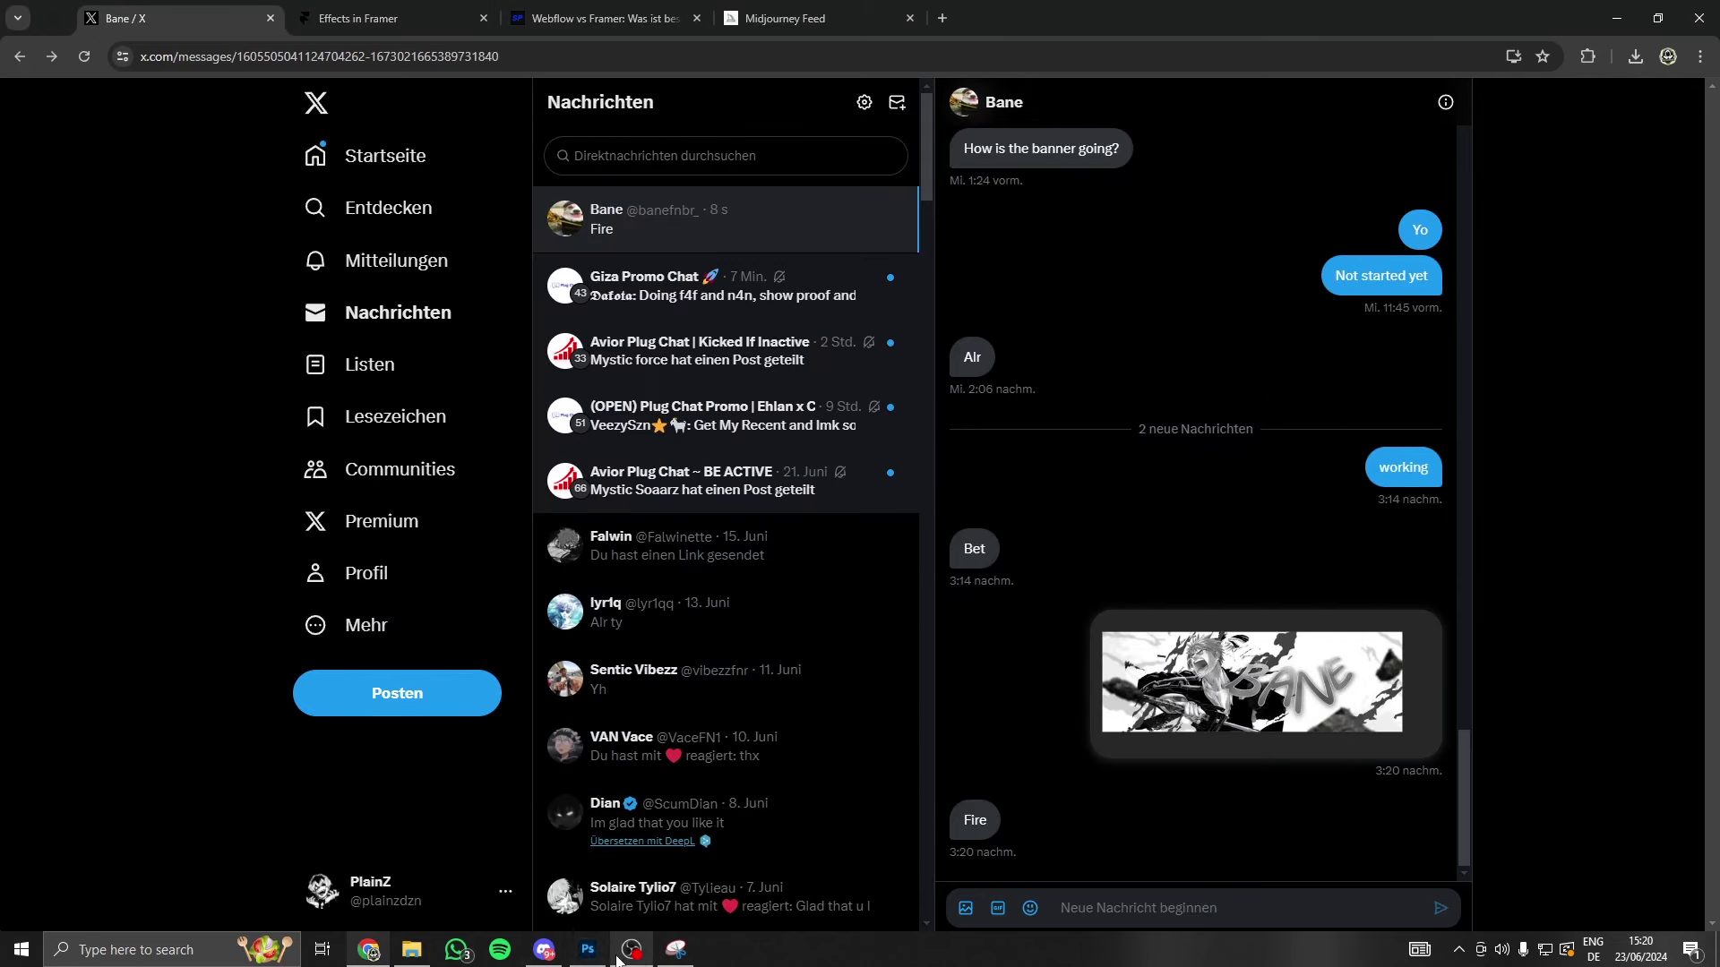
pyautogui.click(578, 957)
# - In the Zarixoa GFX Pack, hide the Brushes group and show Particles layer 3
pyautogui.click(638, 65)
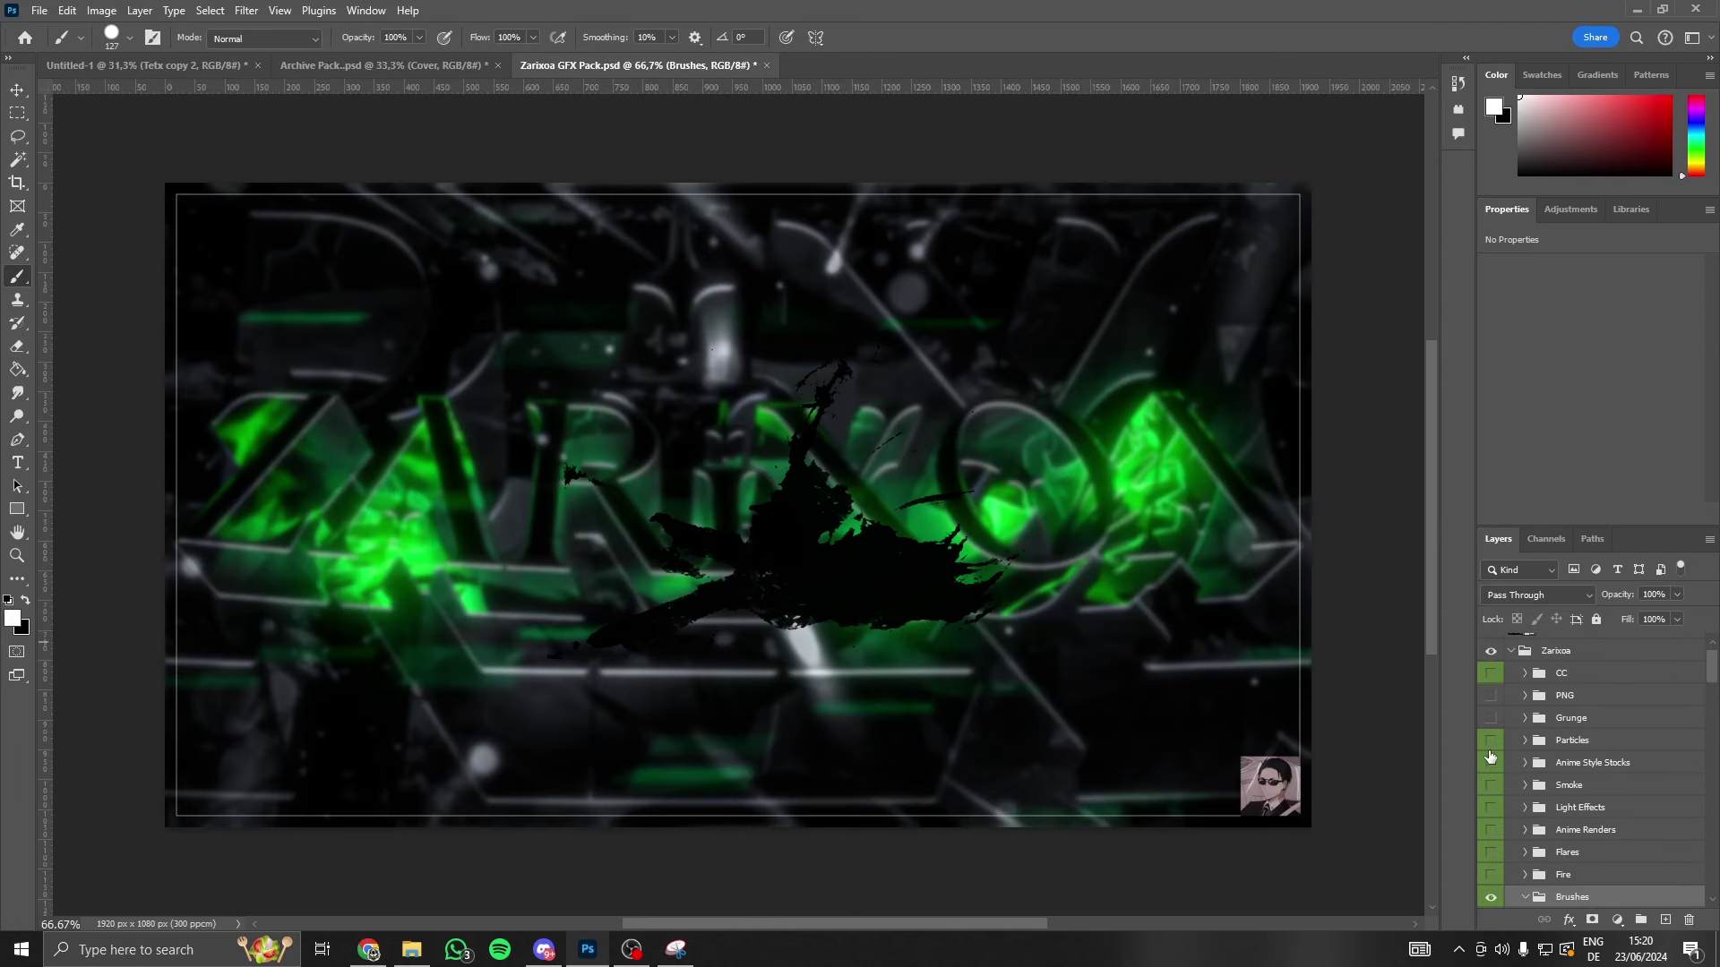
pyautogui.scroll(-3, 1505, 822)
pyautogui.click(1490, 795)
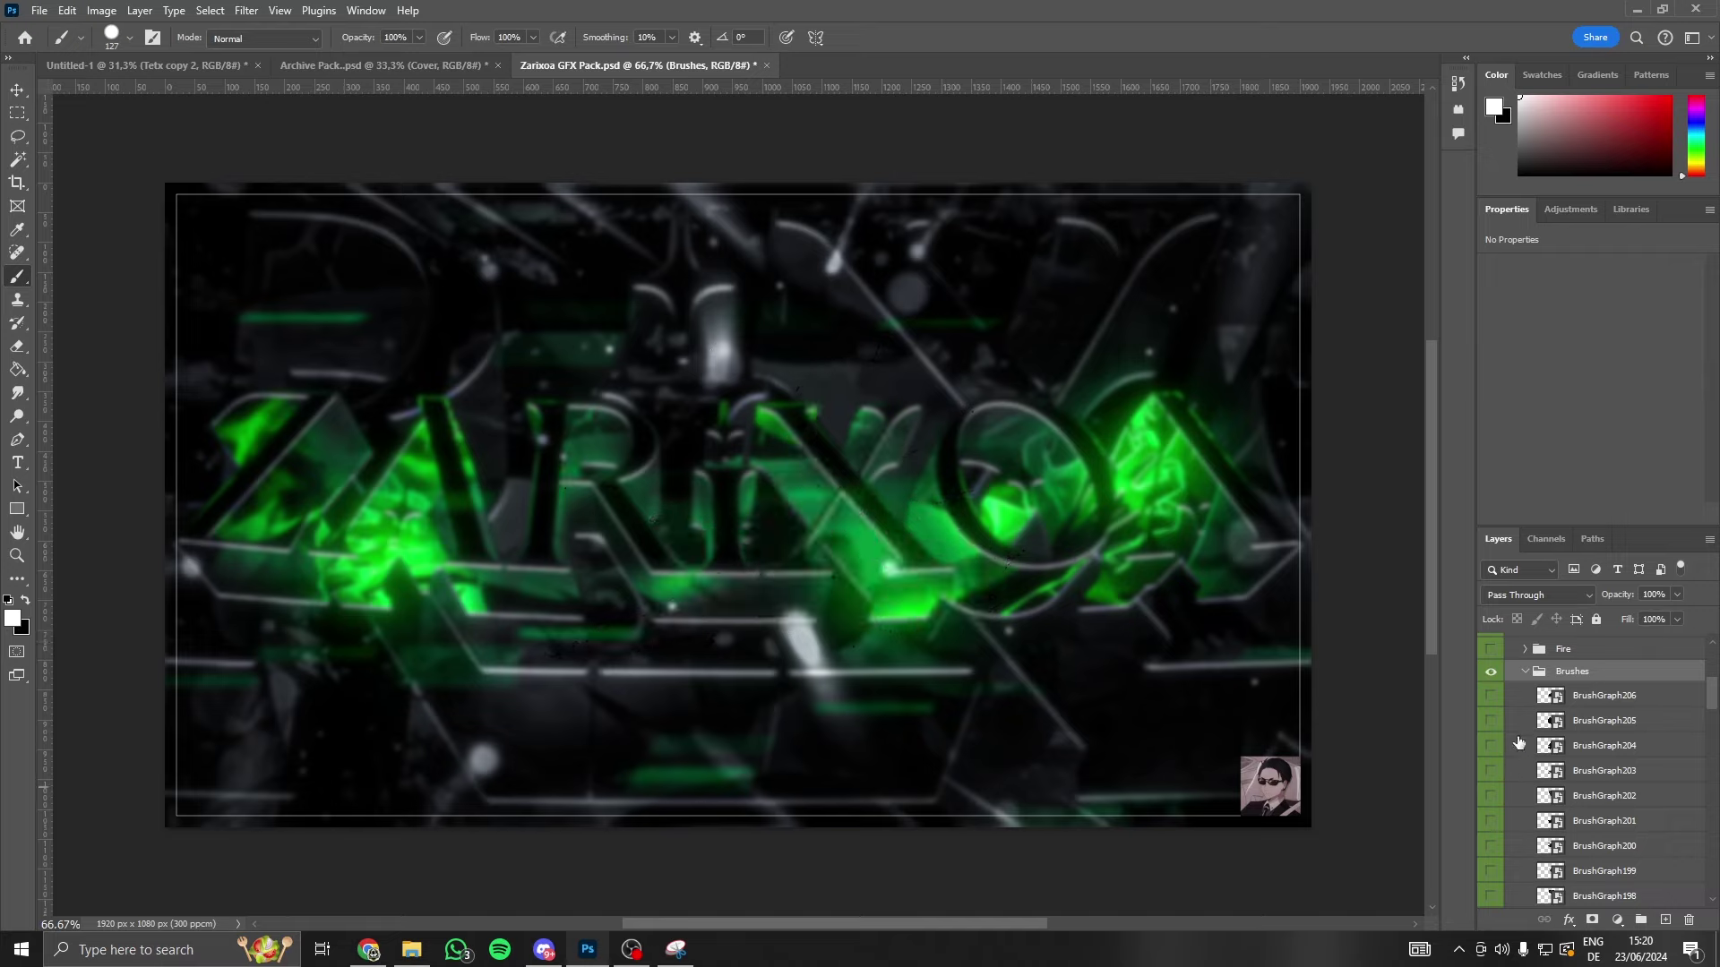
pyautogui.click(1527, 673)
pyautogui.click(1491, 672)
pyautogui.scroll(2, 1521, 699)
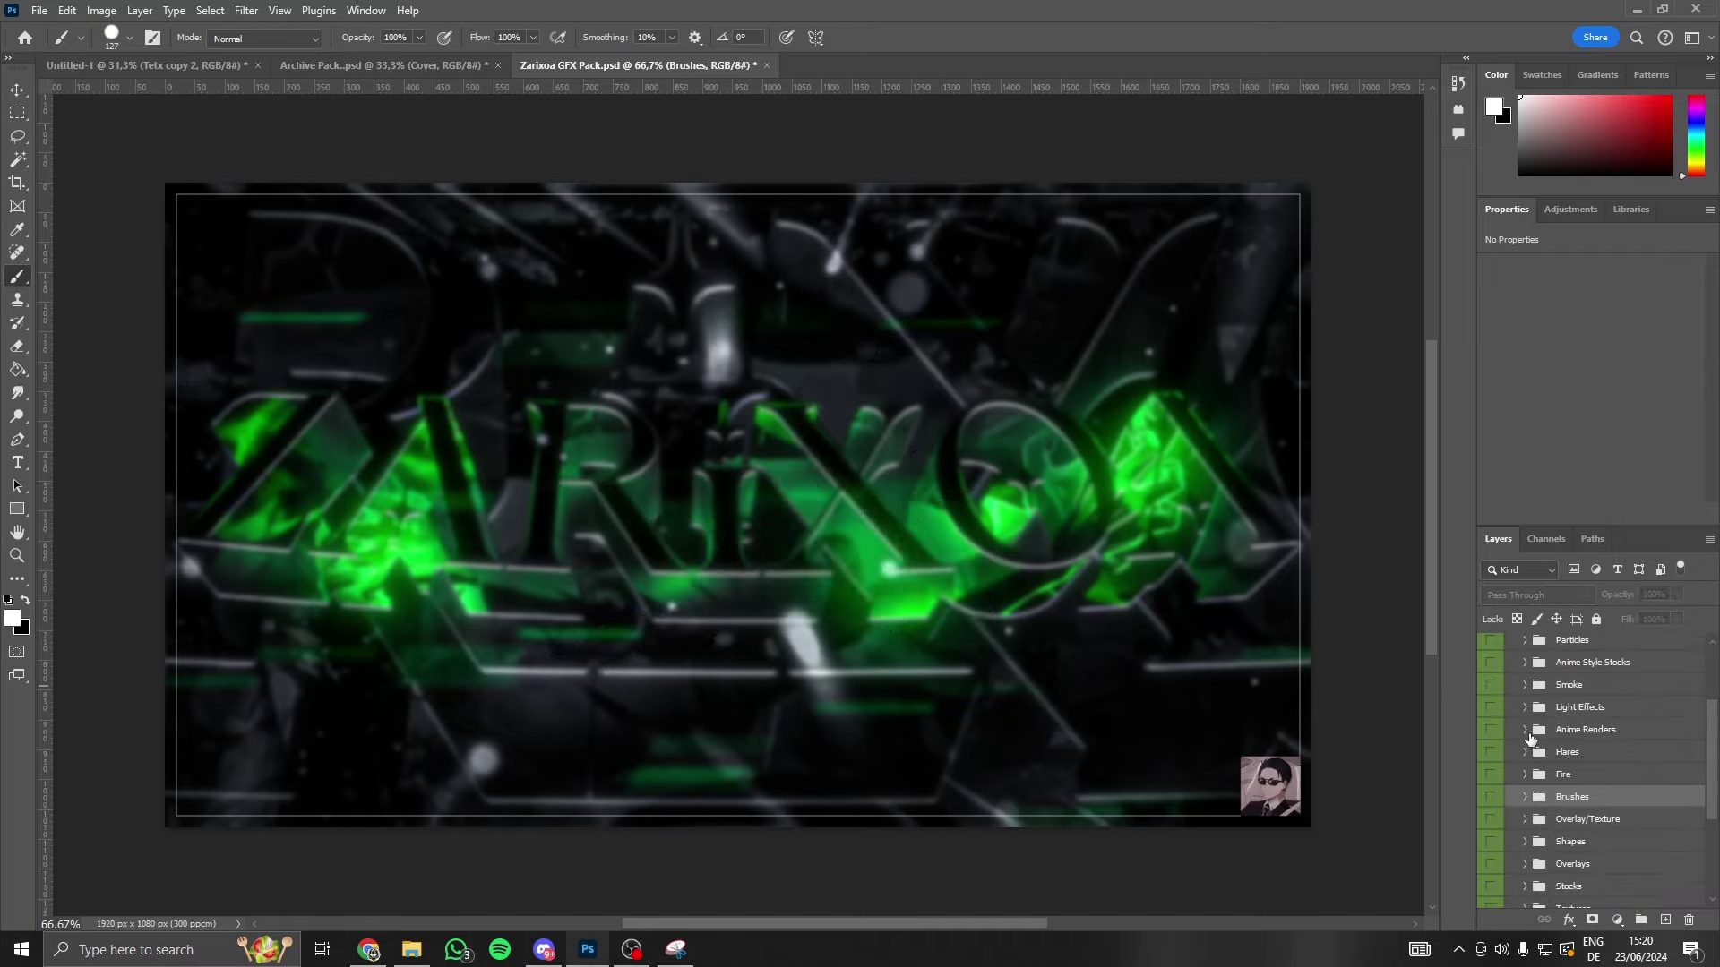
pyautogui.scroll(2, 1521, 735)
pyautogui.click(1525, 690)
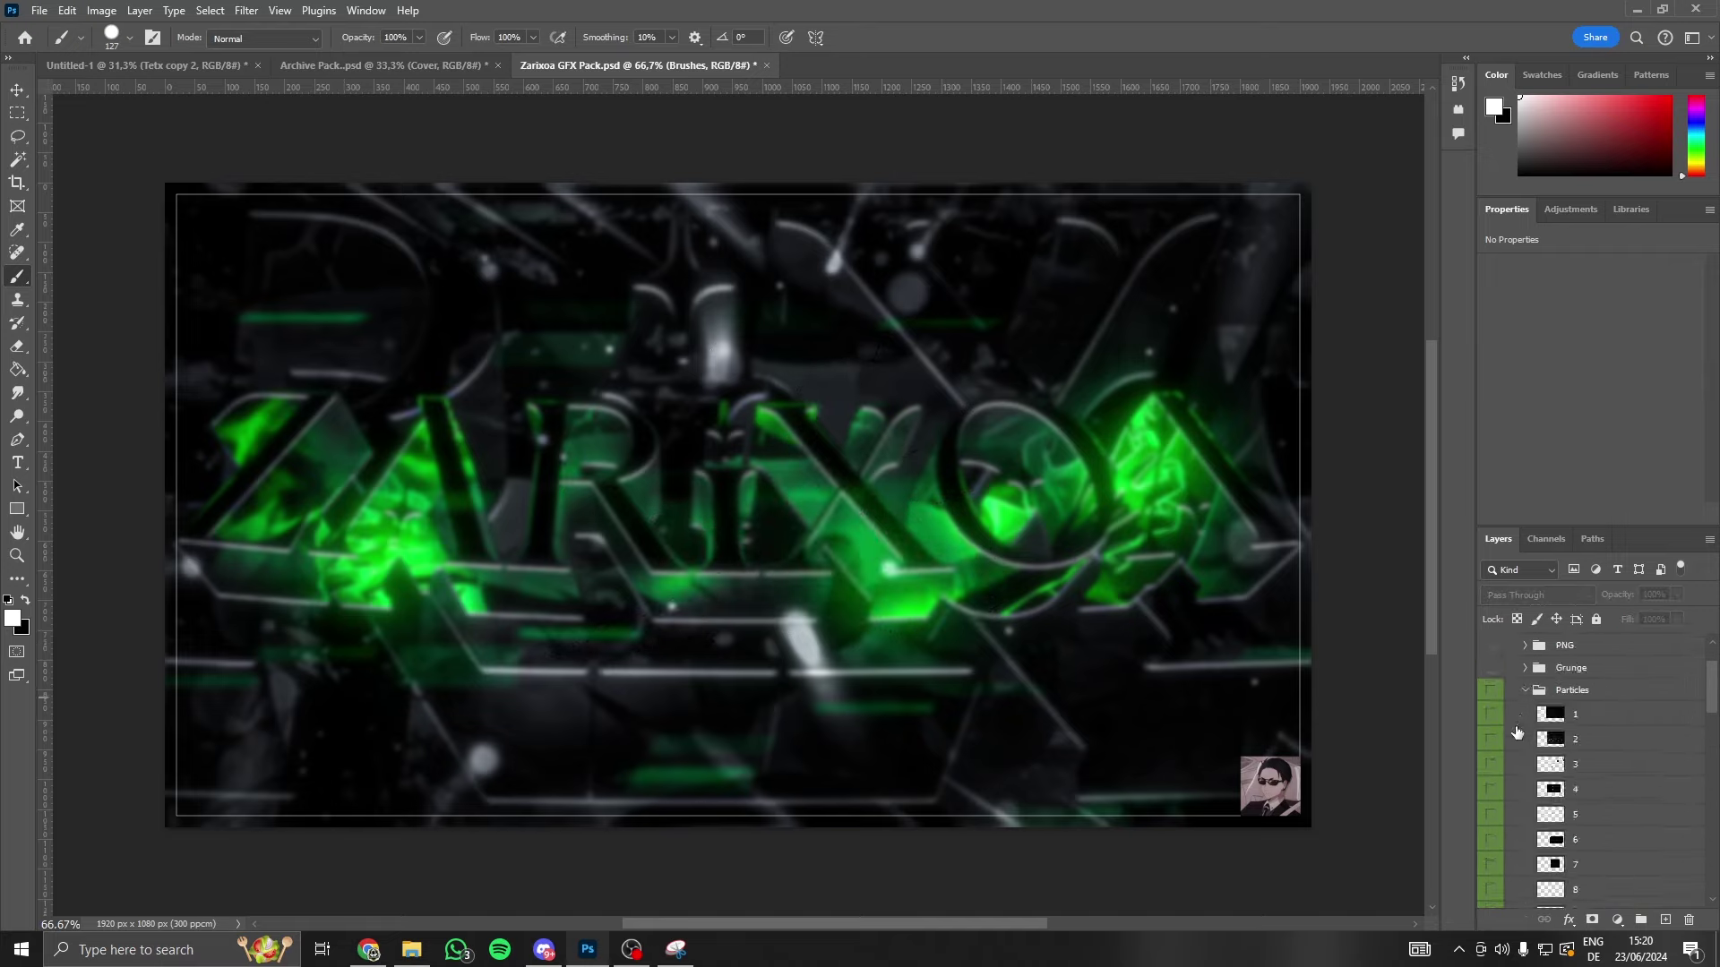
pyautogui.click(1491, 764)
# - Copy particle layer 3 into the banner, enlarge it to about 245% over BANE
pyautogui.click(144, 65)
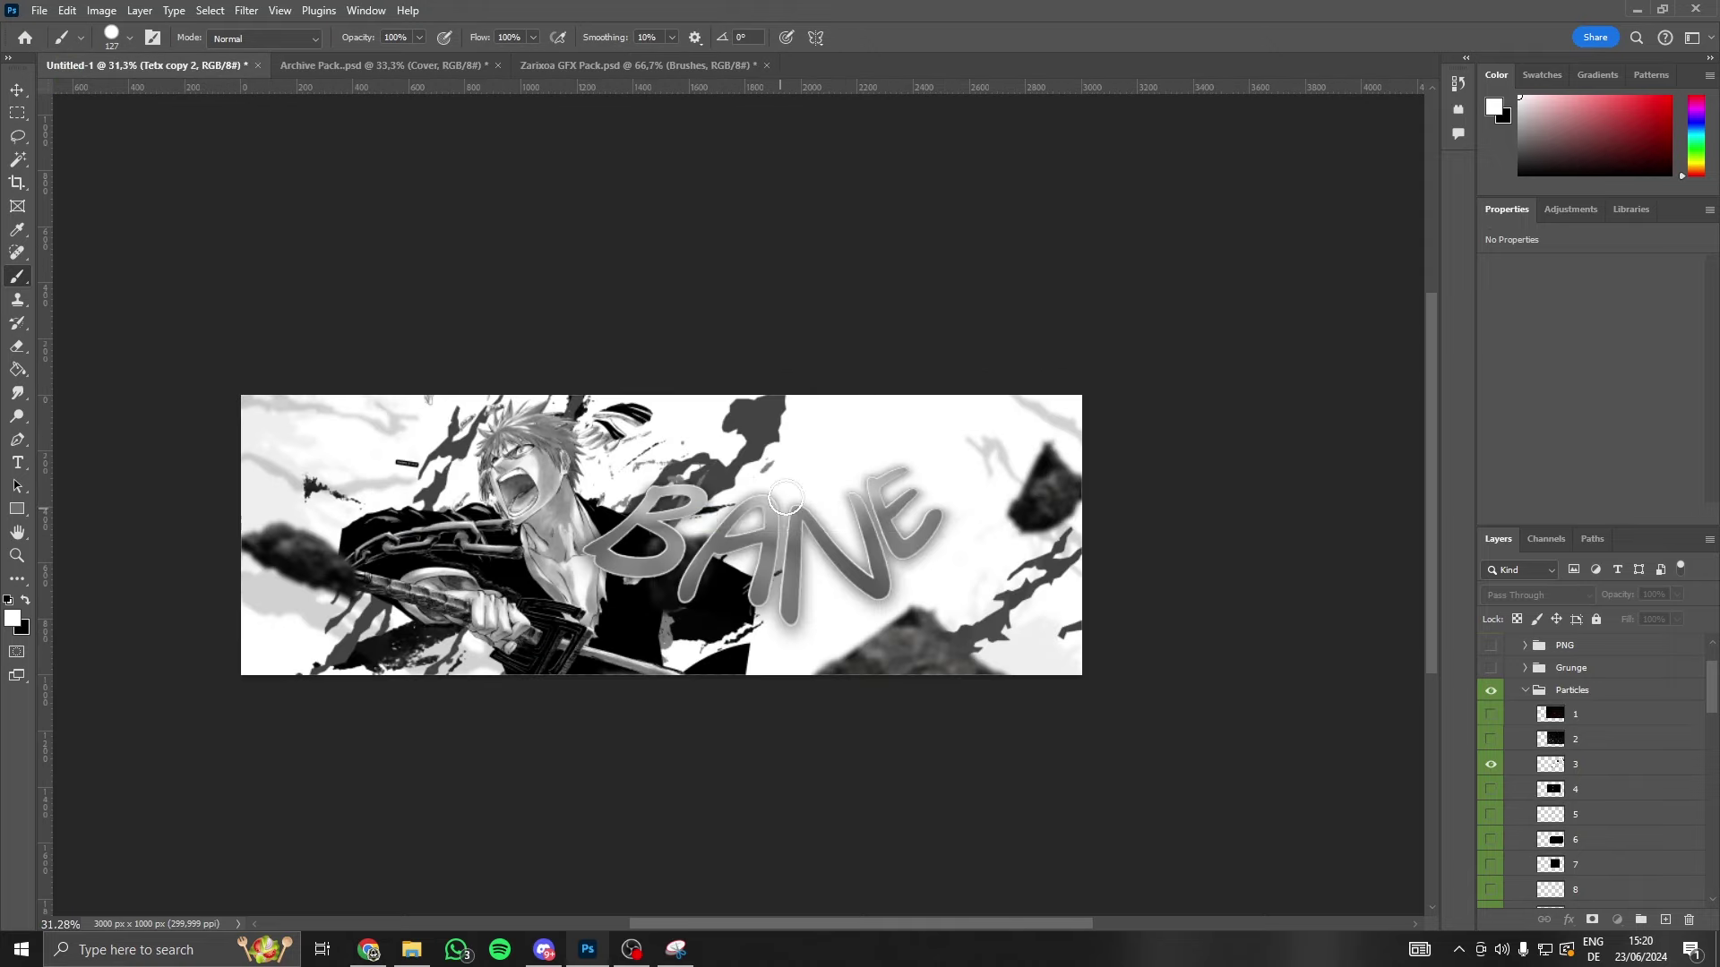
pyautogui.moveTo(786, 498); pyautogui.dragTo(786, 500)
pyautogui.hotkey('ctrl', 't')
pyautogui.moveTo(924, 425); pyautogui.dragTo(1156, 319)
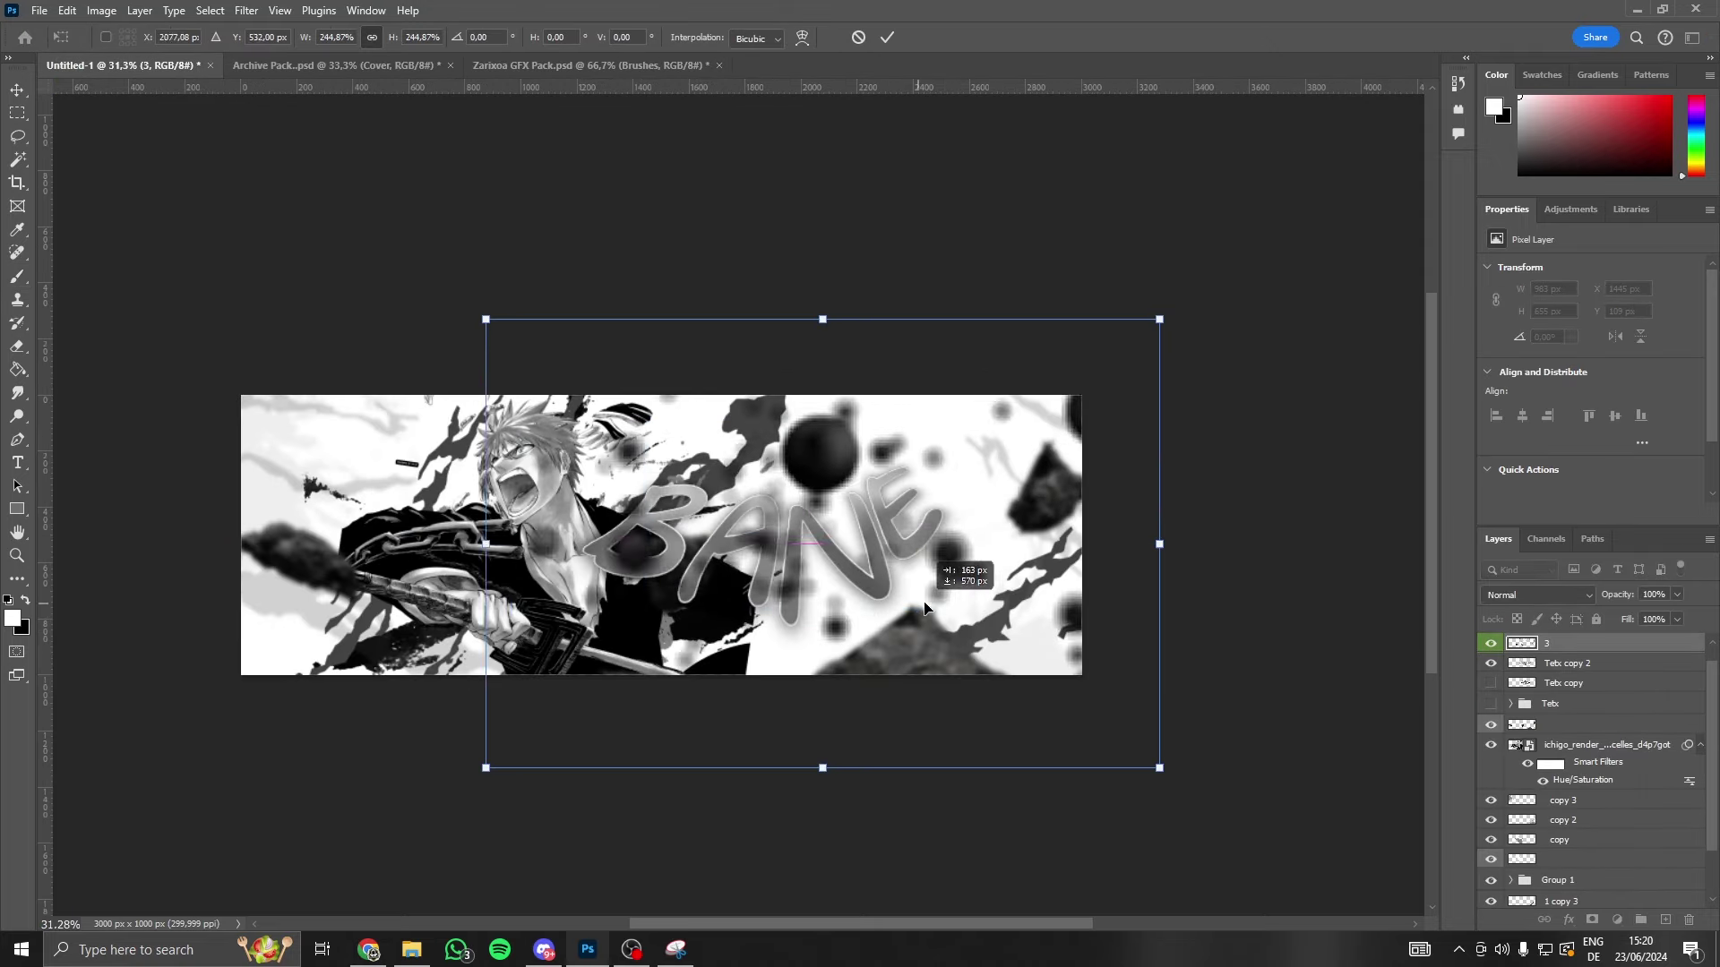
pyautogui.moveTo(822, 542); pyautogui.dragTo(849, 499)
pyautogui.click(887, 37)
pyautogui.press('b')
pyautogui.scroll(1, 1534, 775)
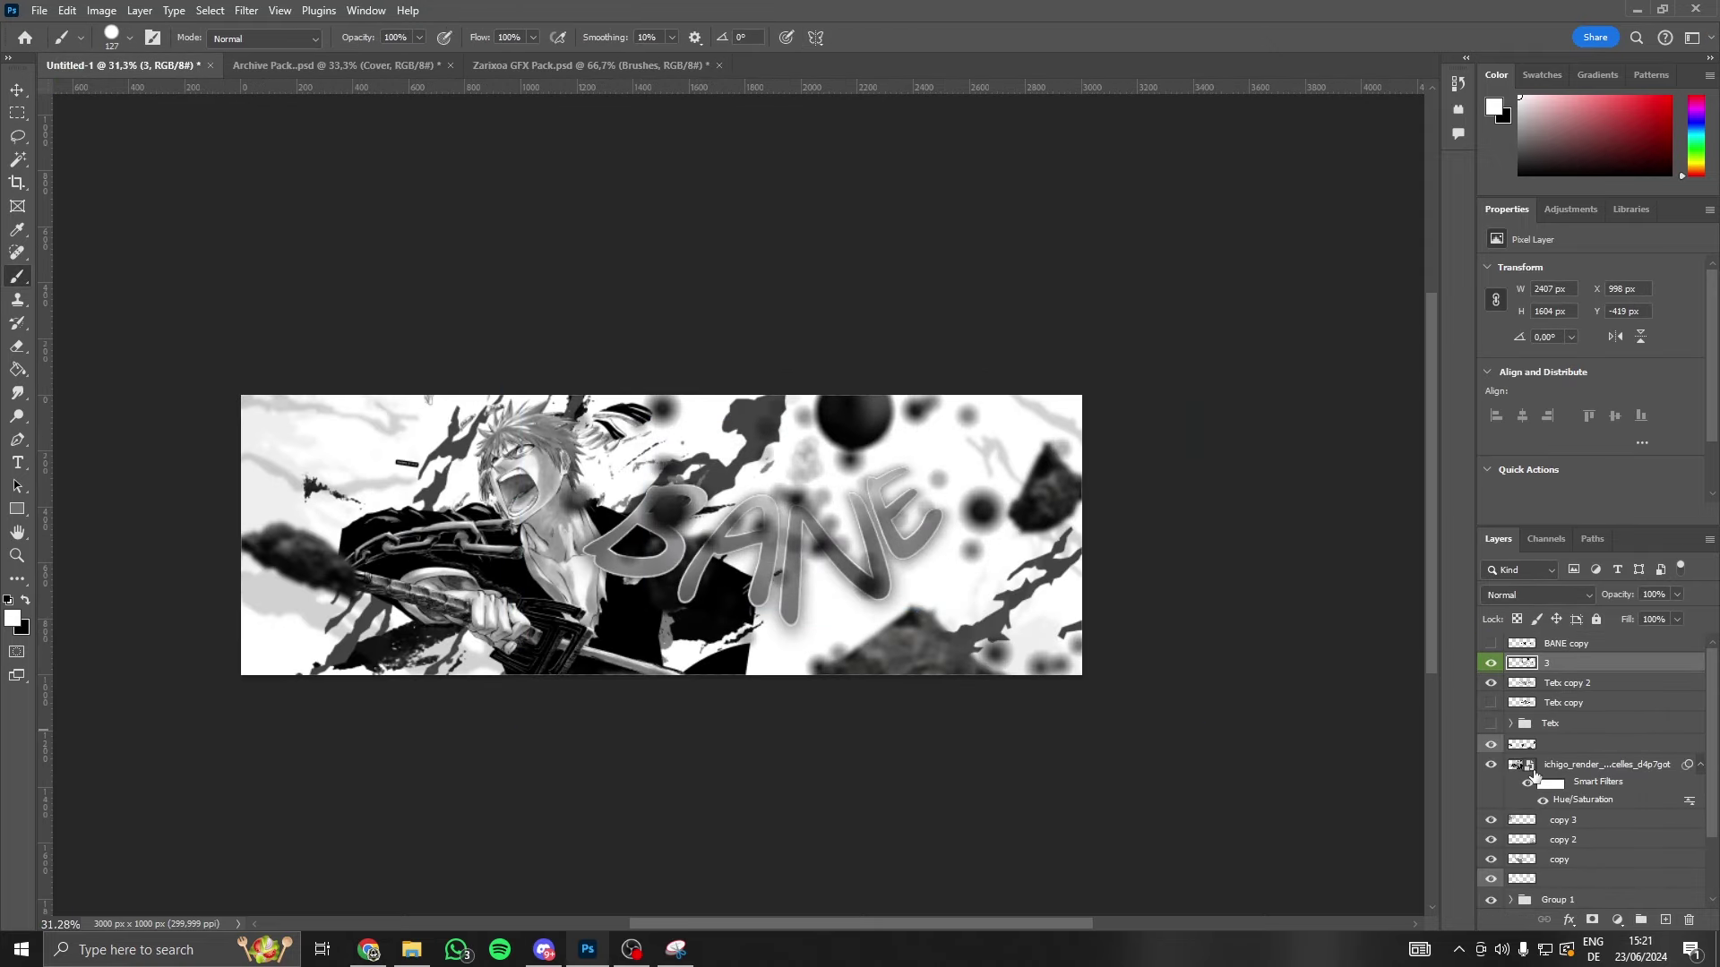
# - Duplicate and rotate the particles, then merge both layers into a smart object
pyautogui.hotkey('ctrl', 'j')
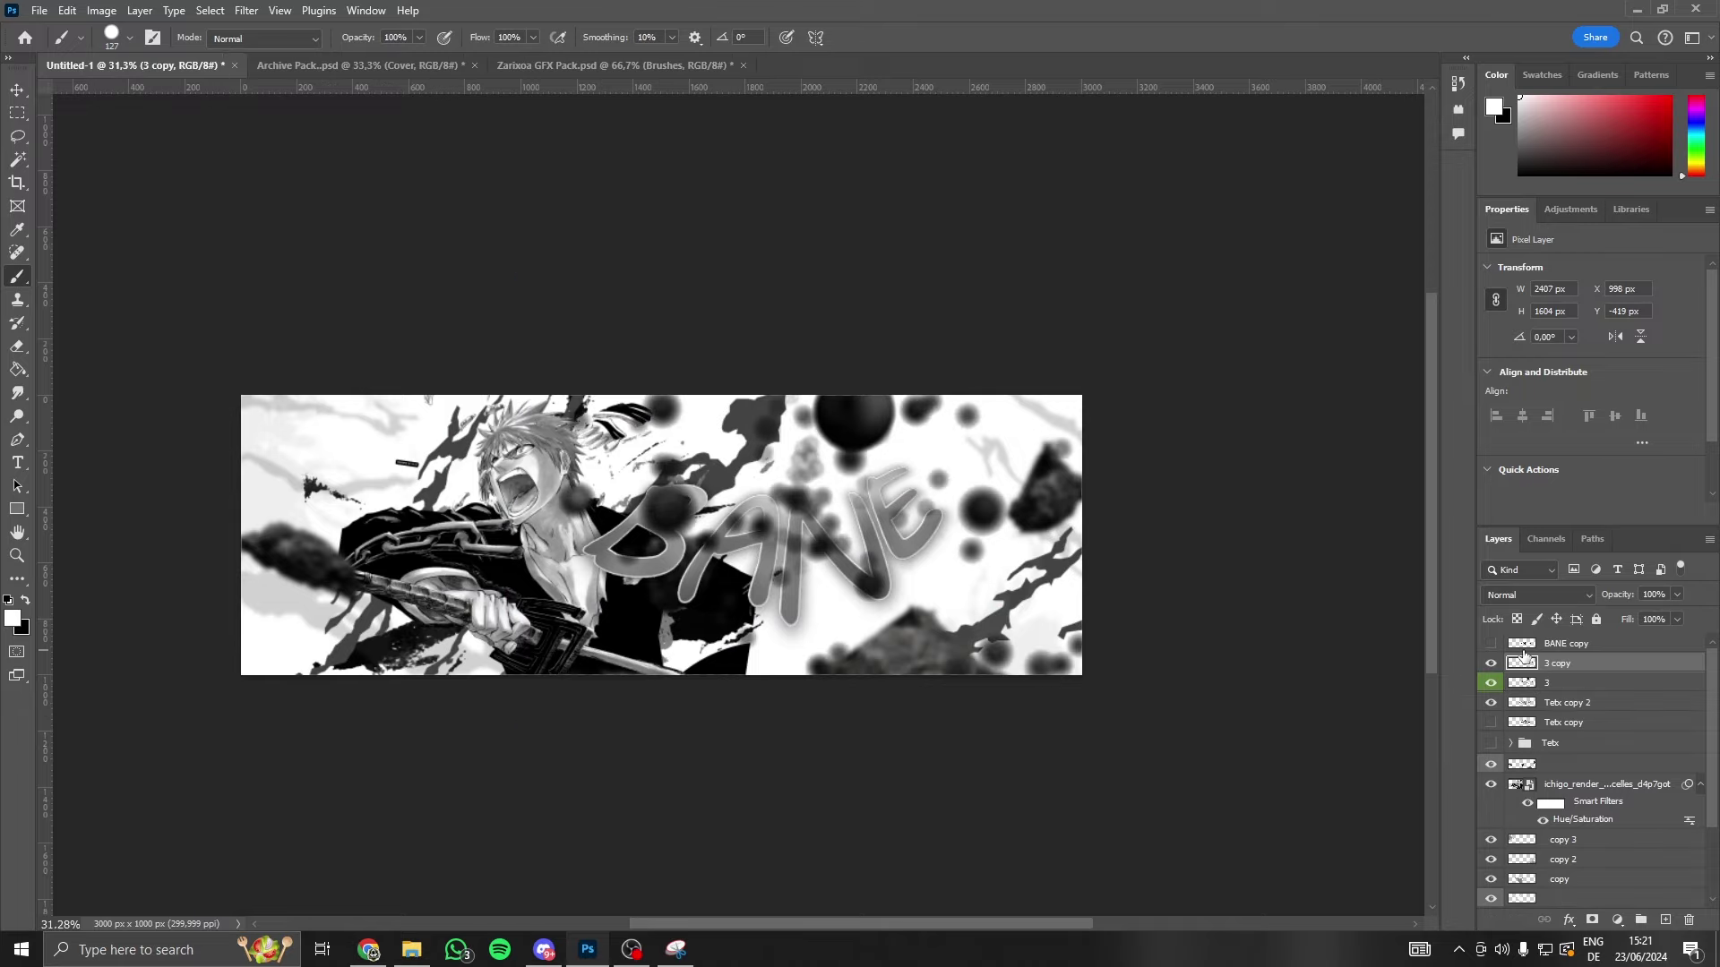
pyautogui.hotkey('ctrl', 't')
pyautogui.moveTo(1200, 593)
pyautogui.mouseDown()
pyautogui.moveTo(71, 332)
pyautogui.moveTo(94, 316)
pyautogui.mouseUp()
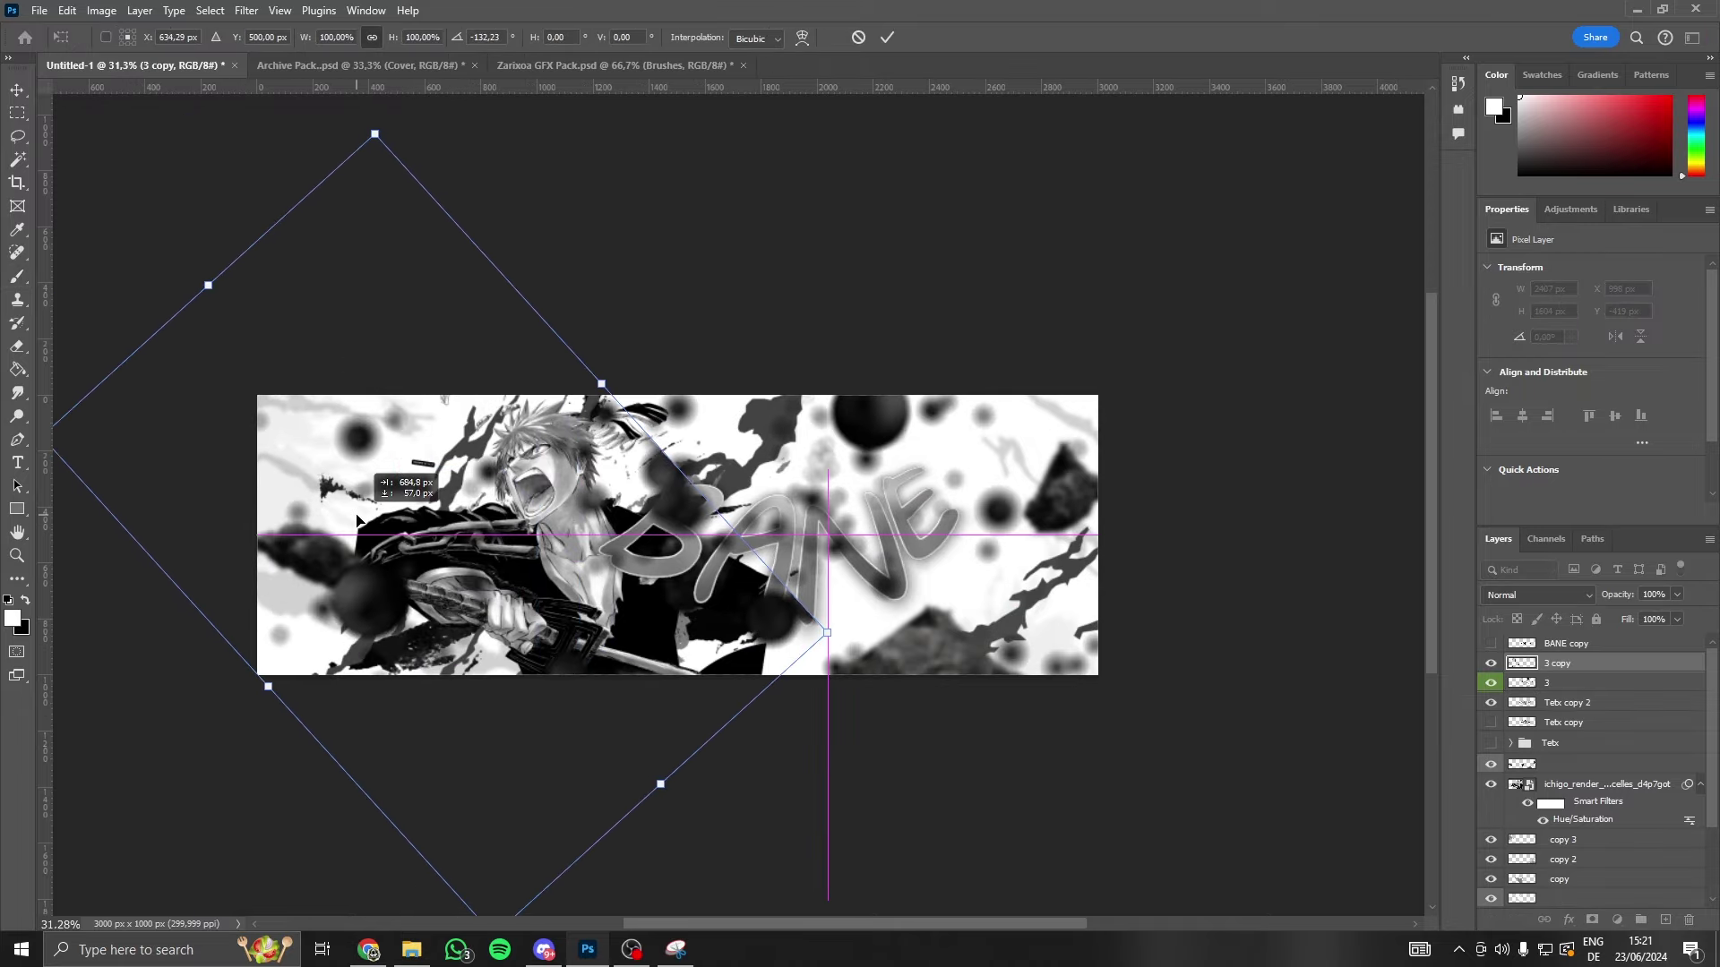
pyautogui.click(887, 37)
pyautogui.press('b')
pyautogui.rightClick(1563, 694)
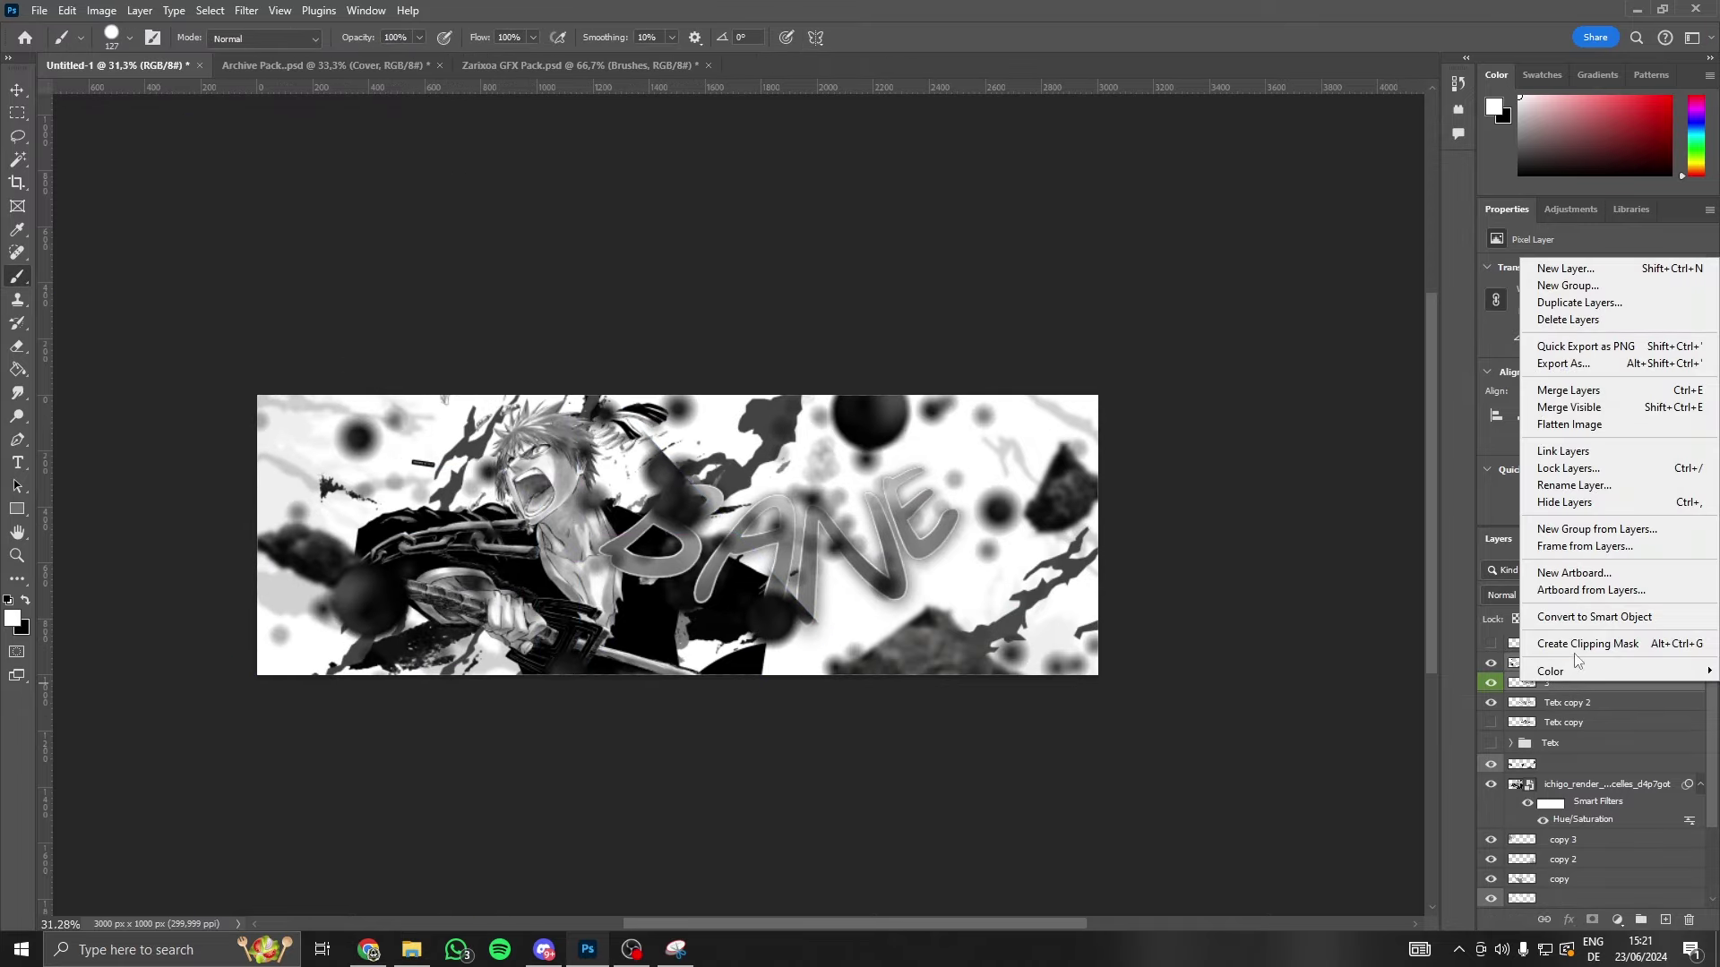
pyautogui.click(1572, 645)
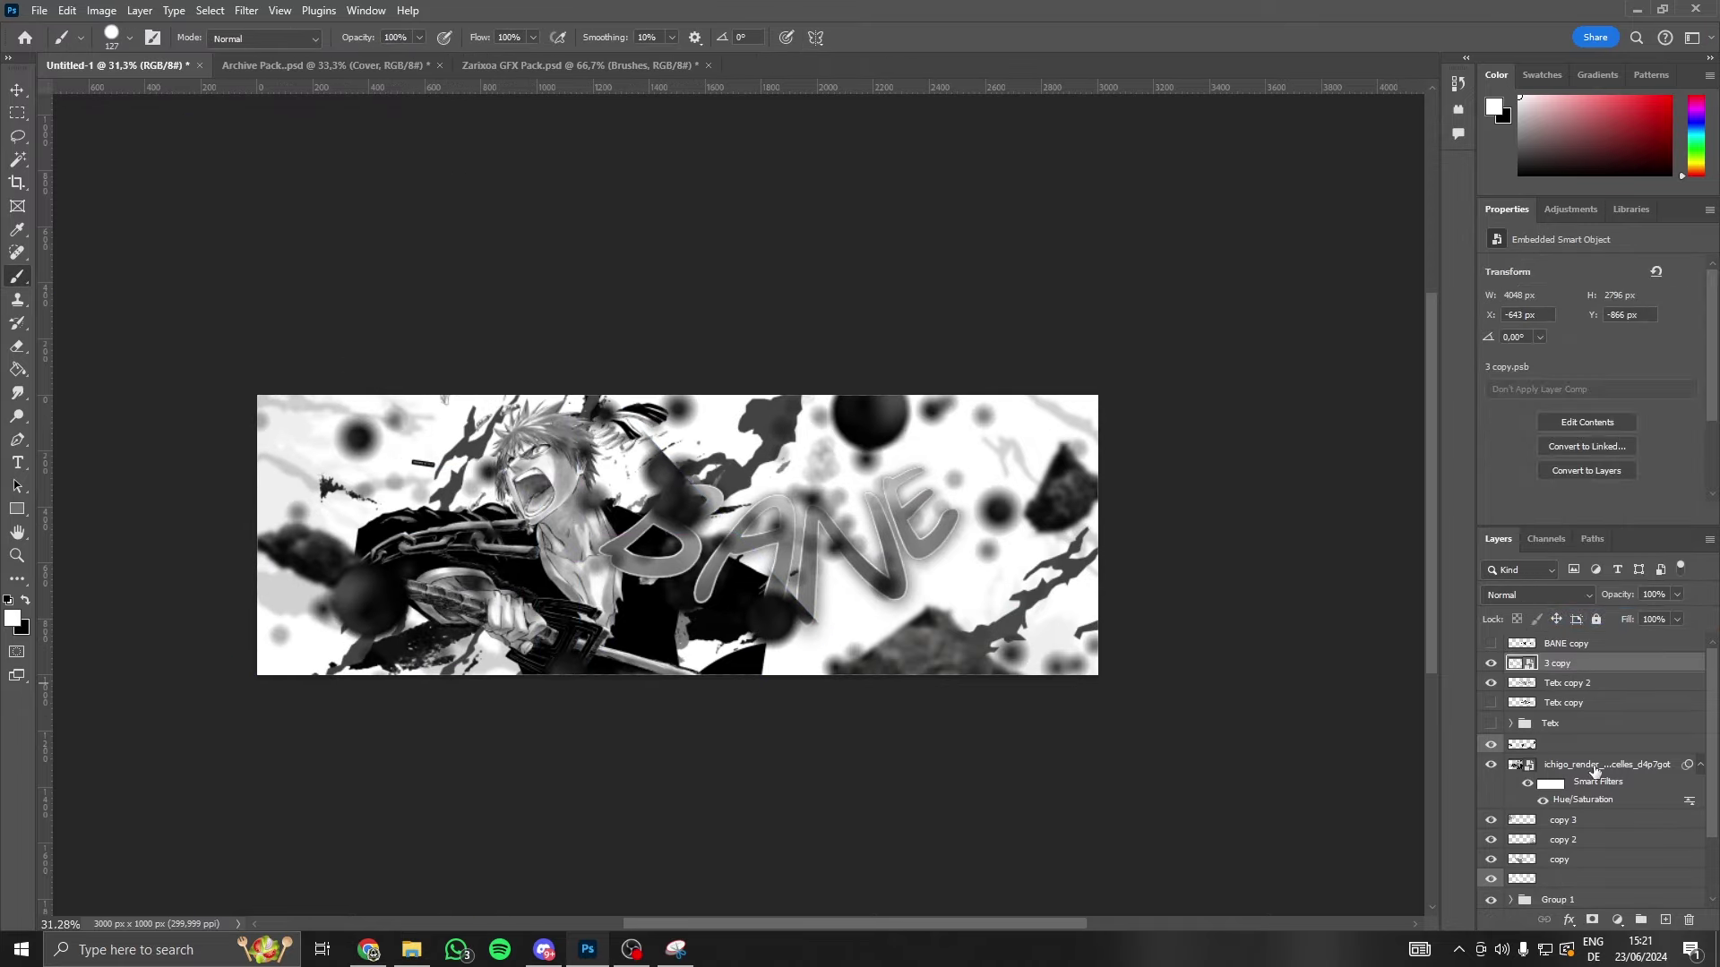
# - Mask out dark particle blobs around BANE and Ichigo with a ~593 px Soft Round brush
pyautogui.click(1592, 920)
pyautogui.press(']')
pyautogui.press(']')
pyautogui.press(']')
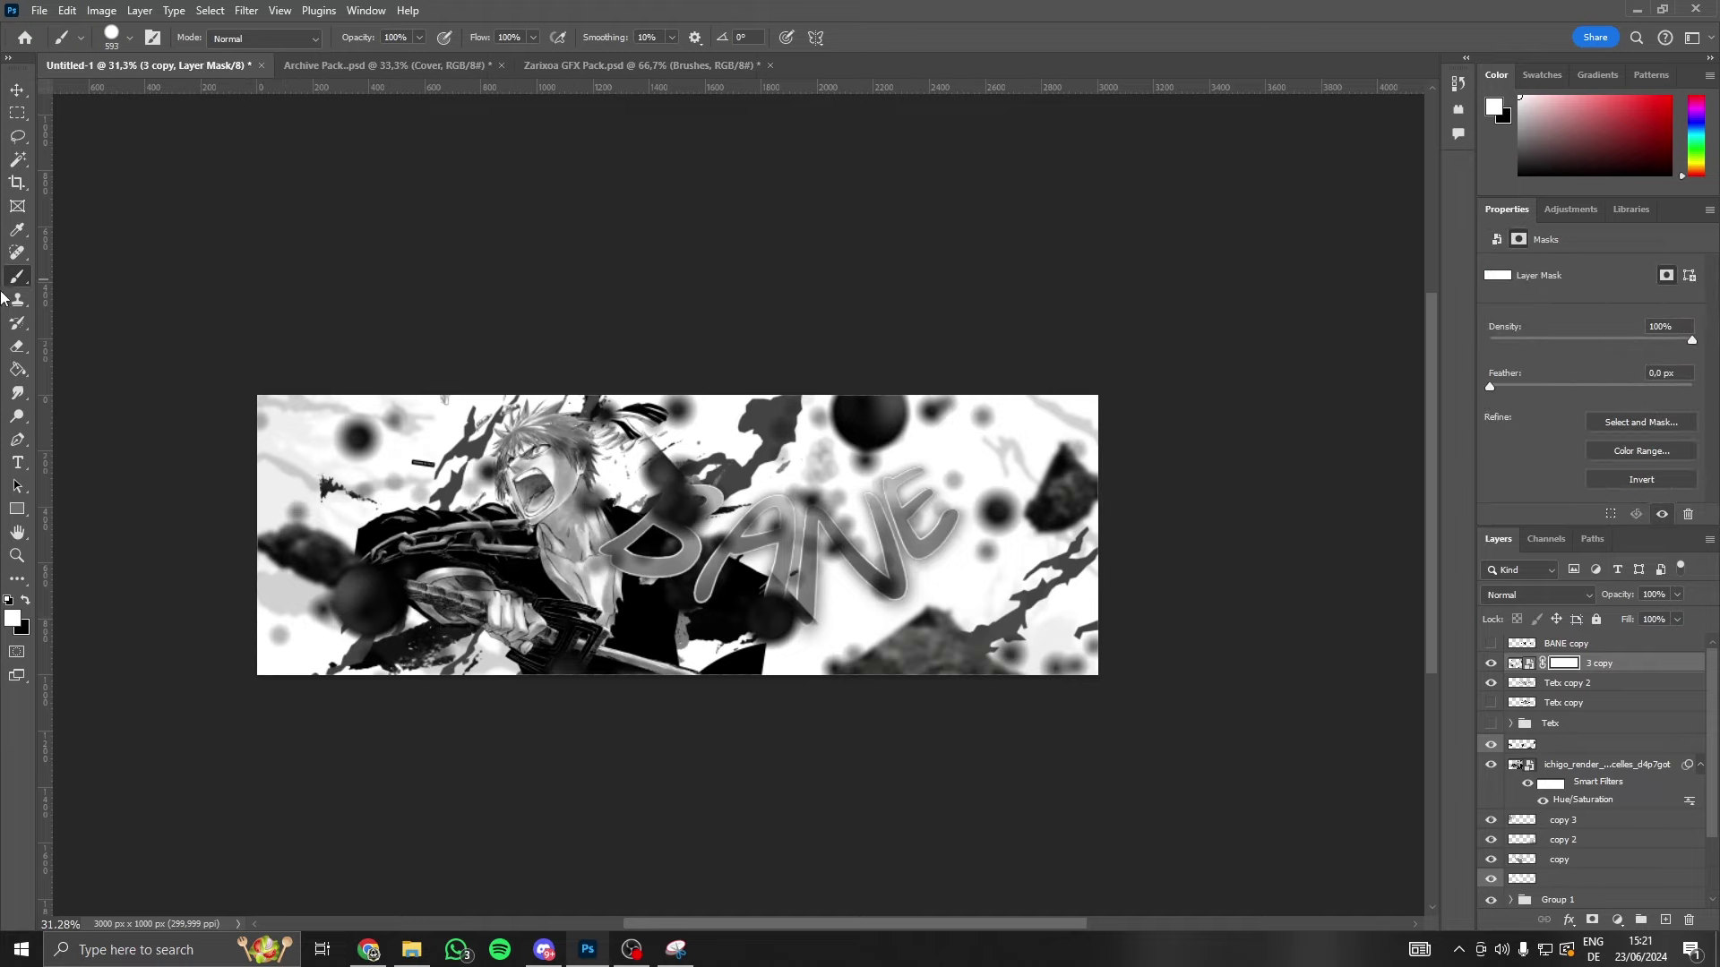
pyautogui.click(112, 38)
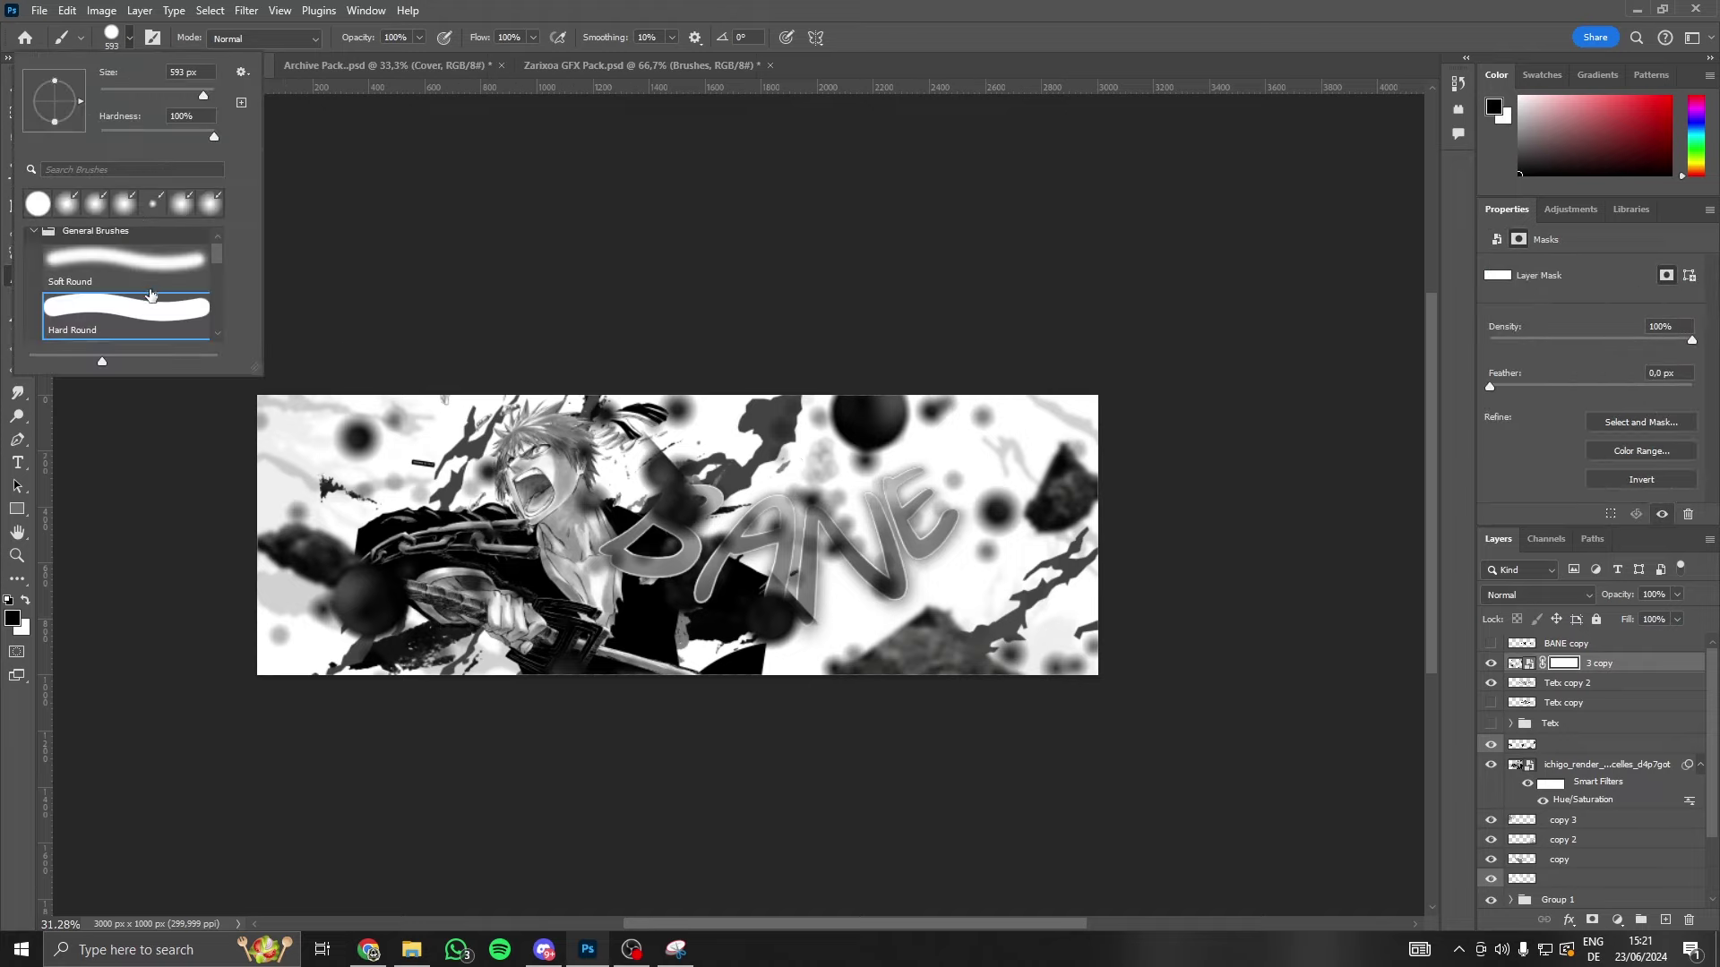
pyautogui.click(90, 255)
pyautogui.moveTo(875, 411); pyautogui.dragTo(867, 417)
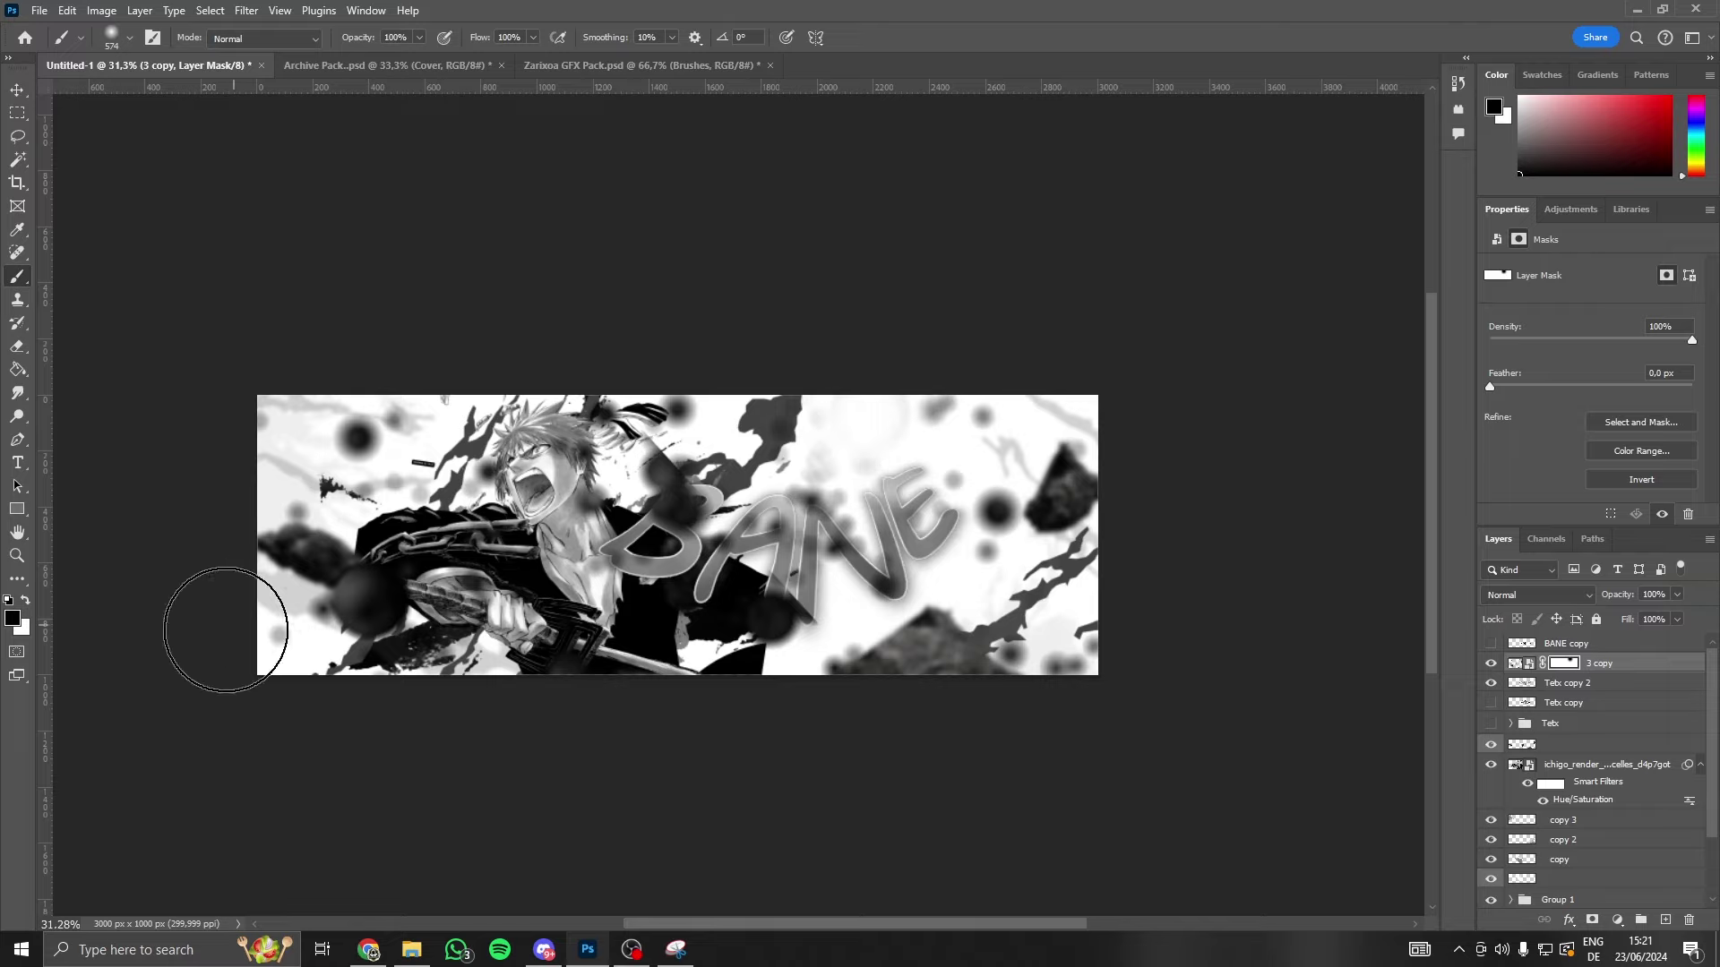
pyautogui.moveTo(230, 618)
pyautogui.mouseDown()
pyautogui.moveTo(403, 517)
pyautogui.moveTo(430, 437)
pyautogui.mouseUp()
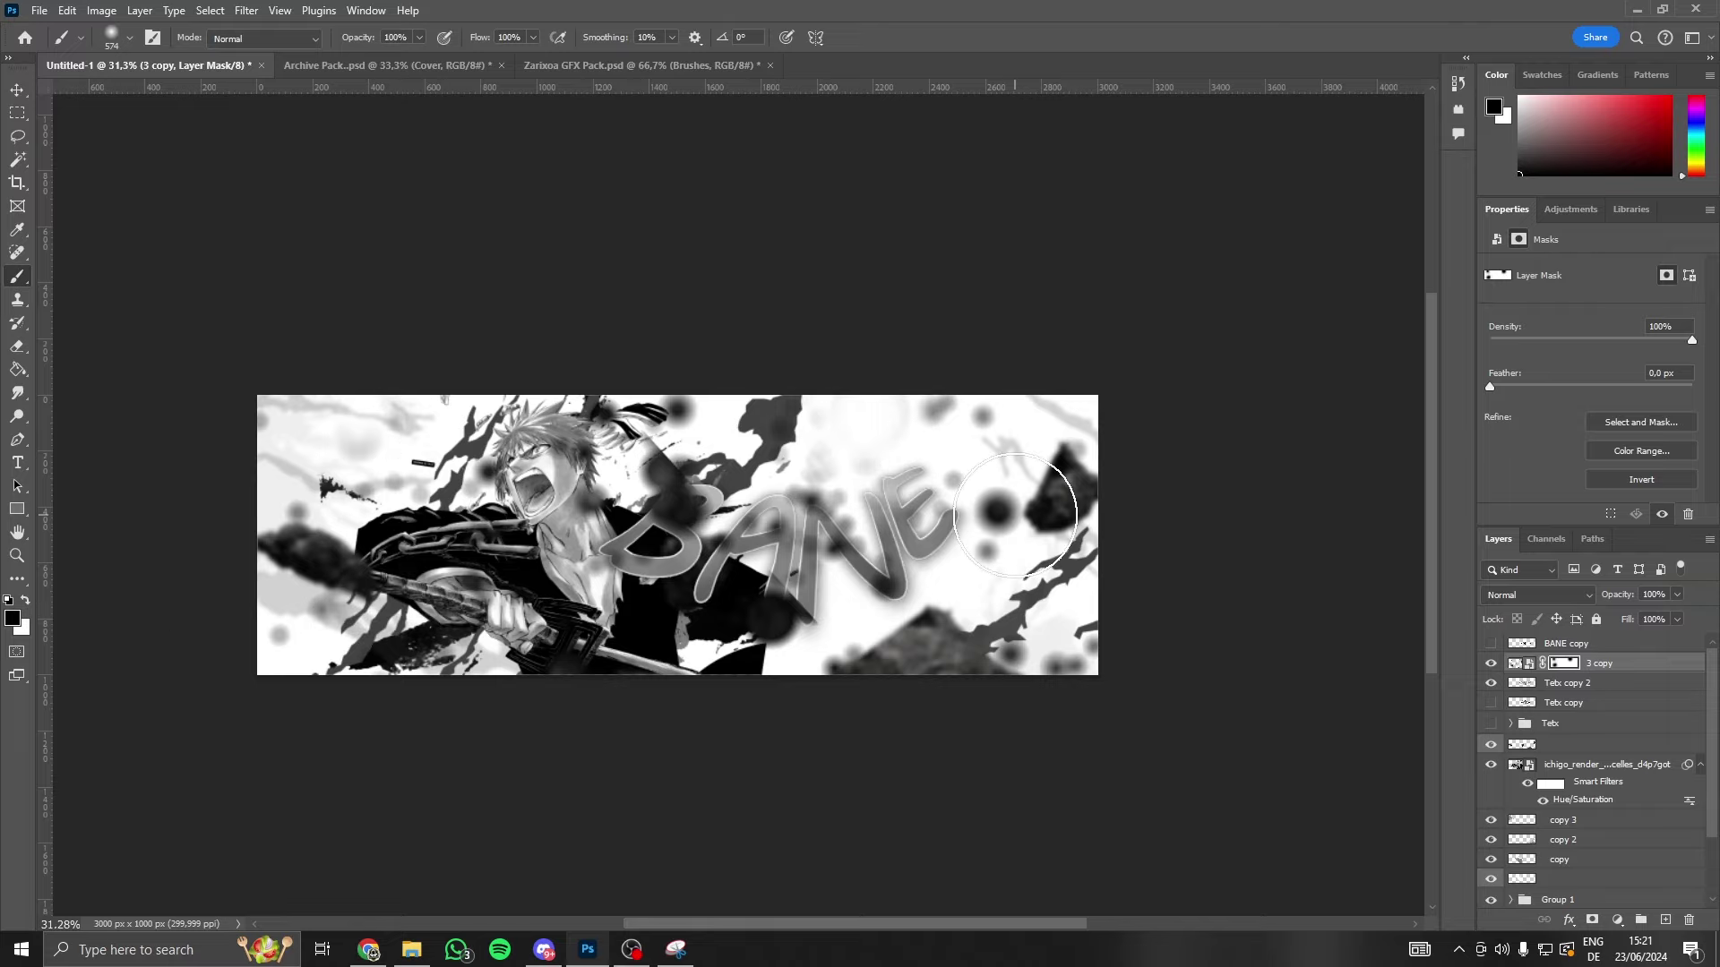
pyautogui.moveTo(1016, 515)
pyautogui.mouseDown()
pyautogui.moveTo(691, 555)
pyautogui.moveTo(729, 576)
pyautogui.moveTo(653, 403)
pyautogui.moveTo(596, 611)
pyautogui.moveTo(1064, 679)
pyautogui.mouseUp()
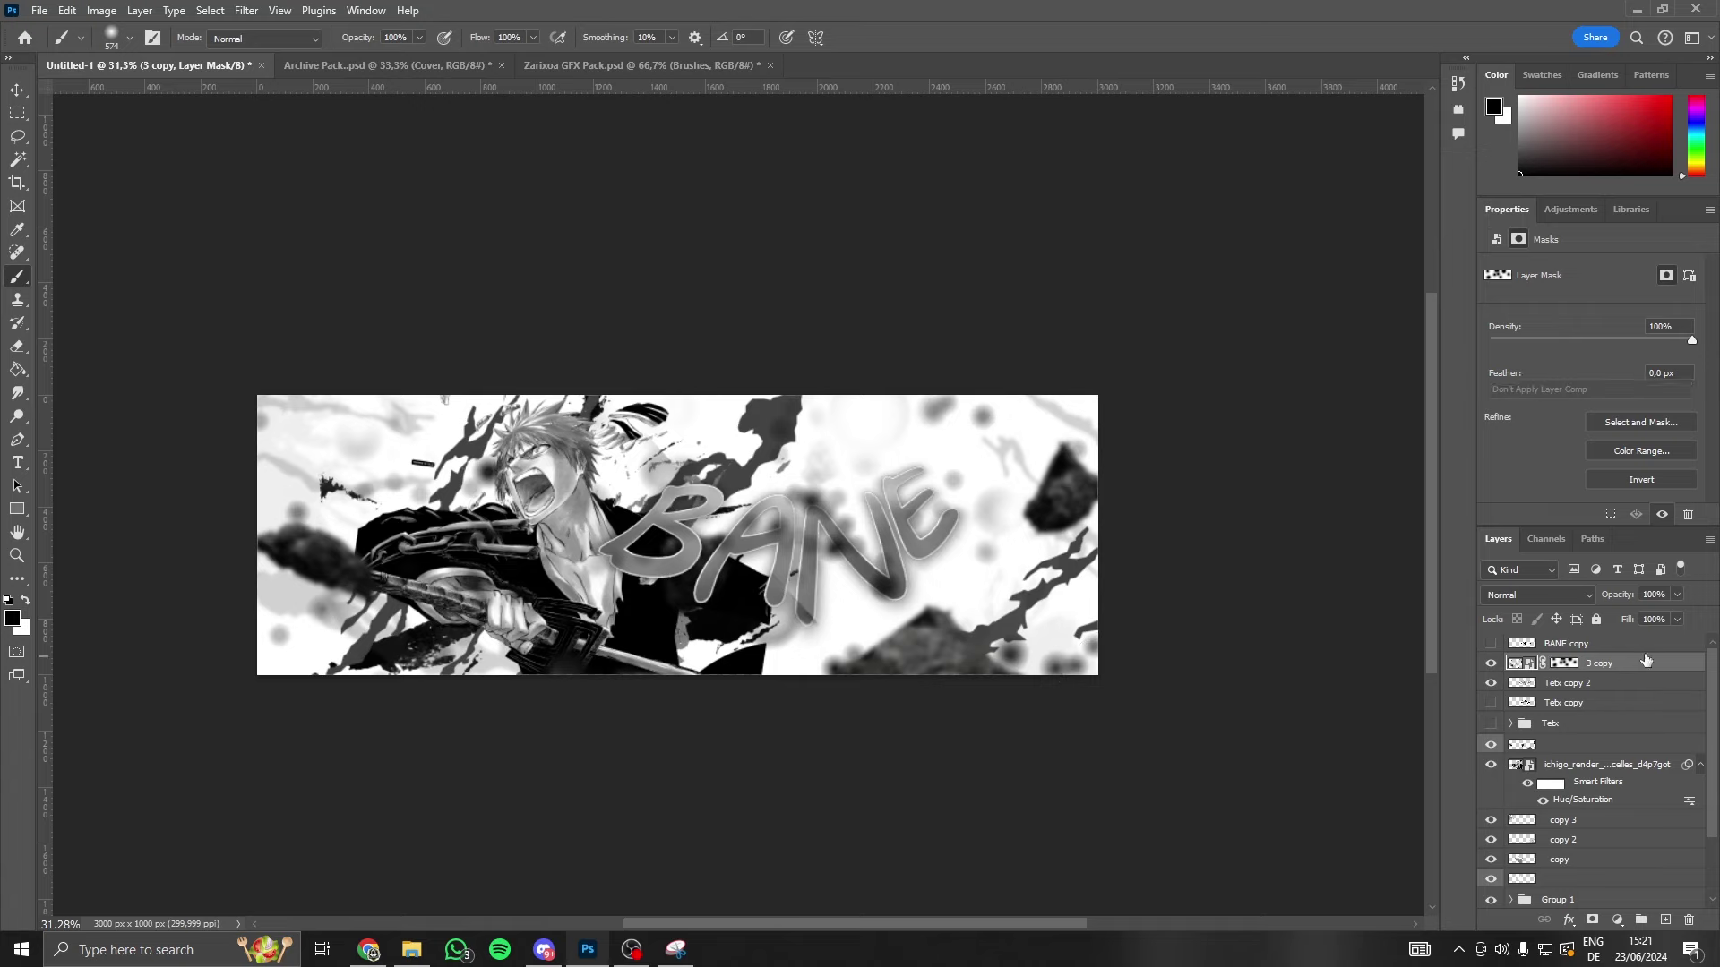
# - Set the particle layer's opacity to 54%
pyautogui.click(1677, 594)
pyautogui.moveTo(1683, 614); pyautogui.dragTo(1641, 617)
pyautogui.scroll(-3, 1108, 618)
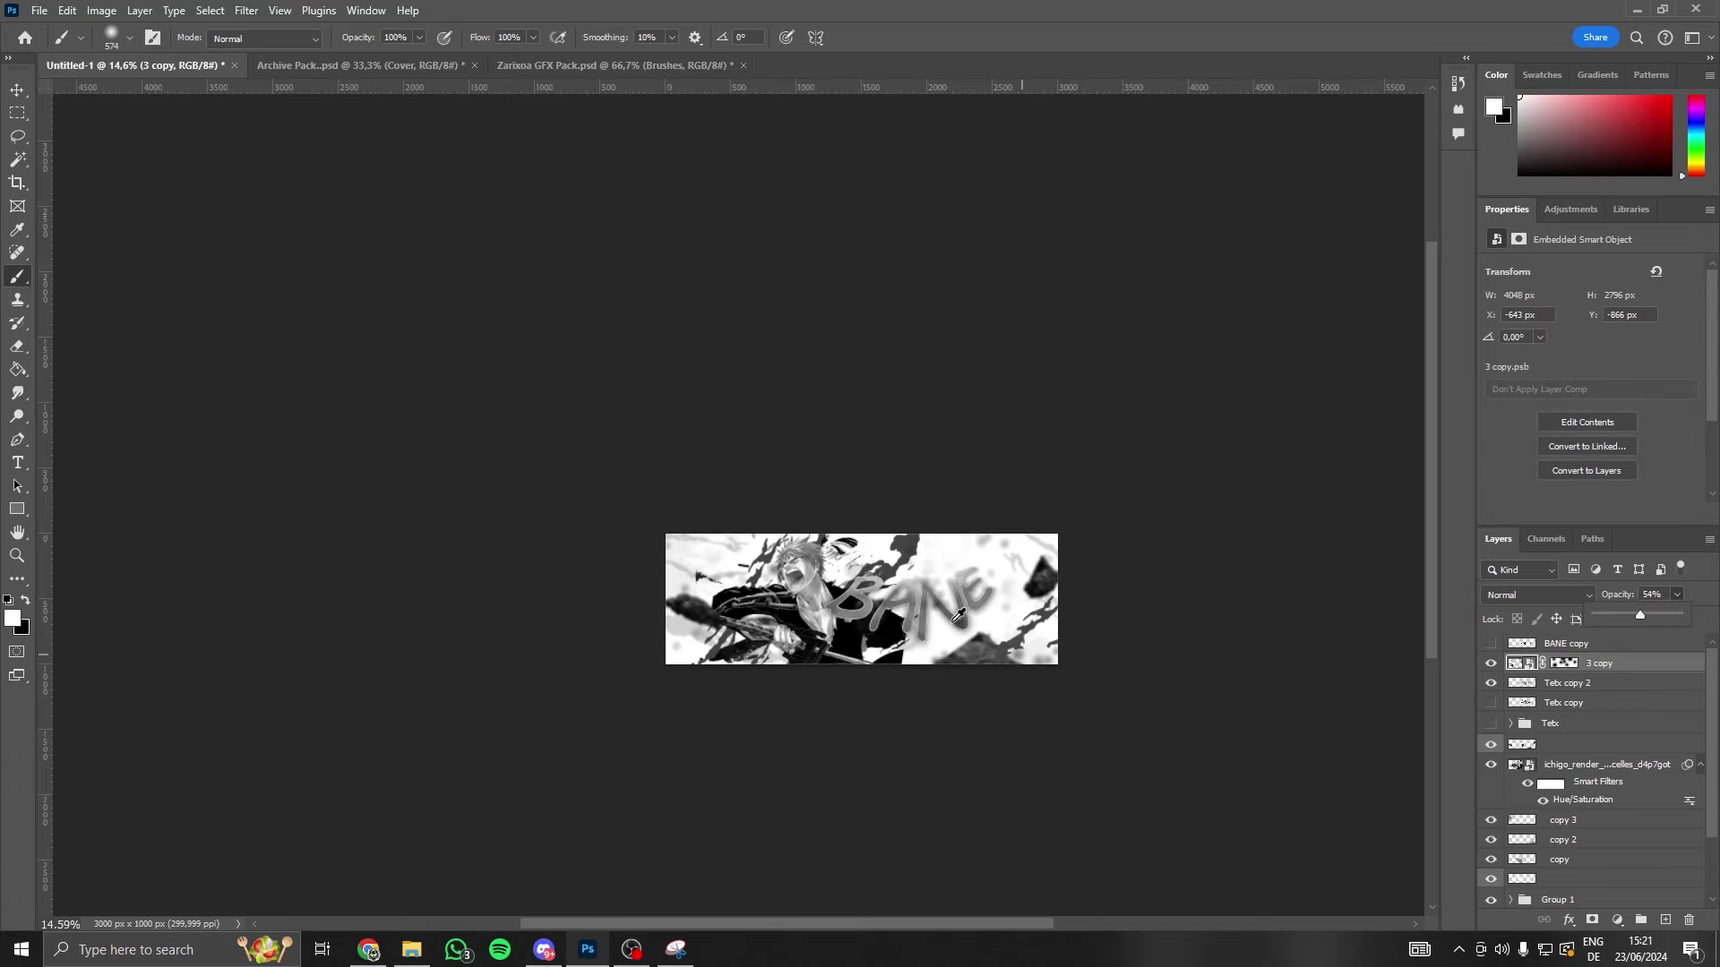
pyautogui.scroll(3, 954, 562)
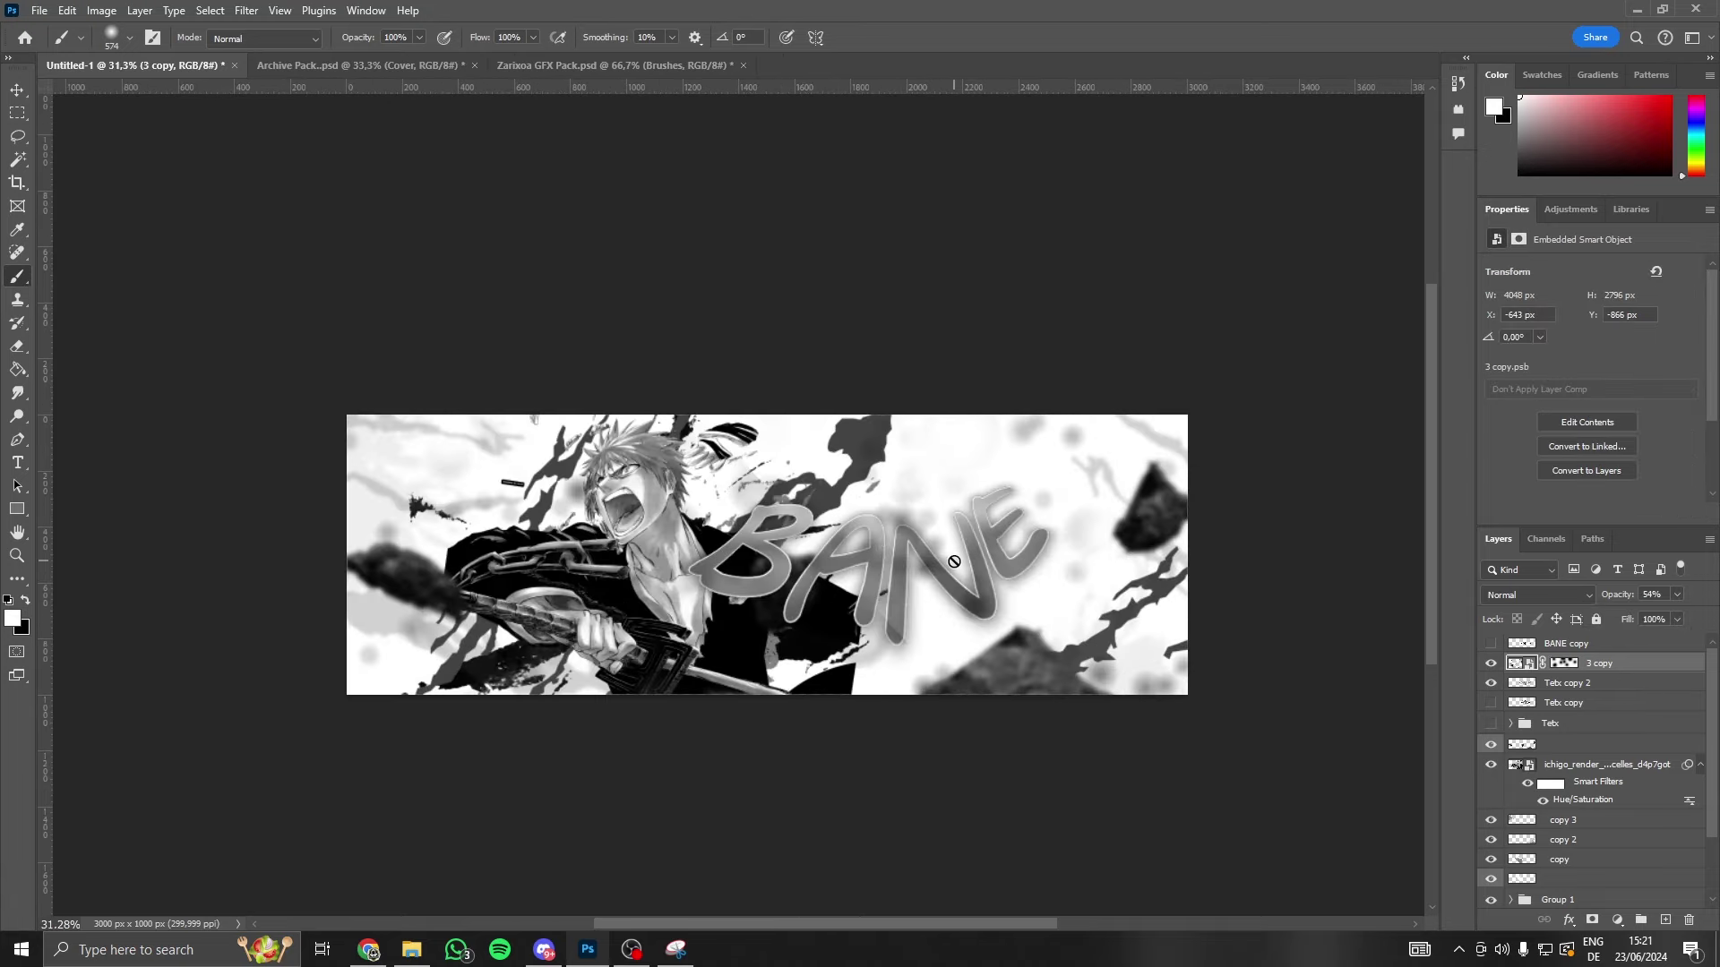
# - Toggle the particle and BANE text layers' visibility to compare the banner
pyautogui.click(1491, 663)
pyautogui.scroll(-1, 1095, 566)
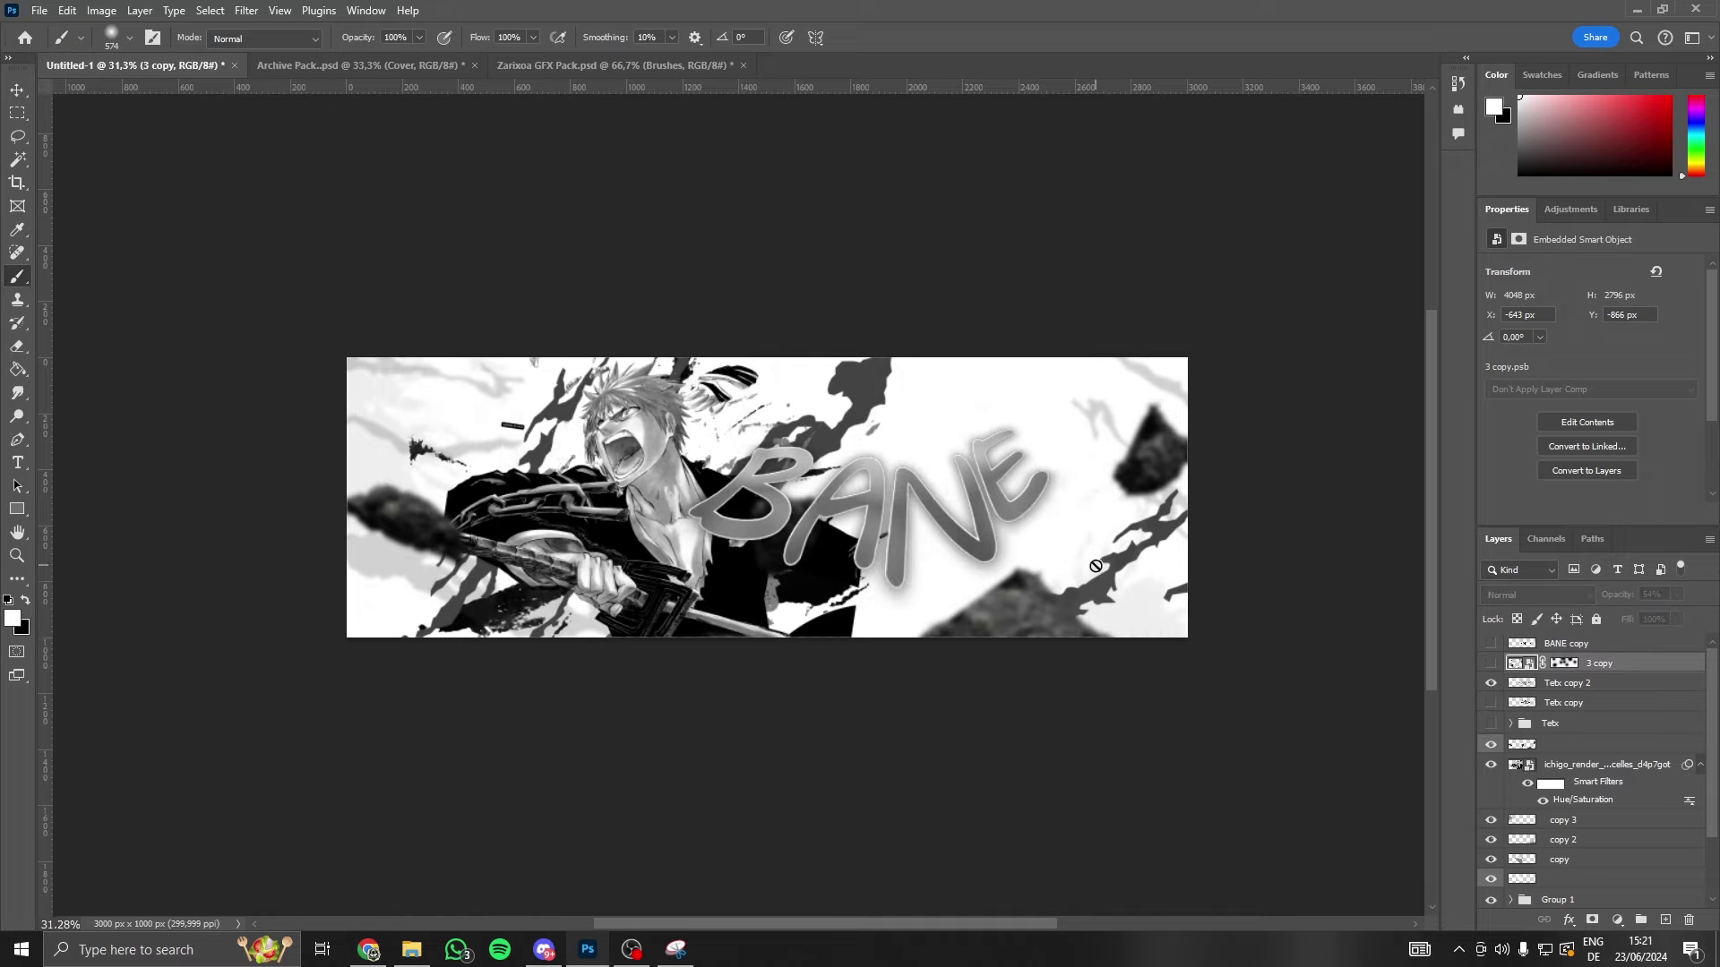
pyautogui.scroll(1, 1095, 566)
pyautogui.click(1491, 682)
pyautogui.click(1491, 702)
pyautogui.click(1491, 683)
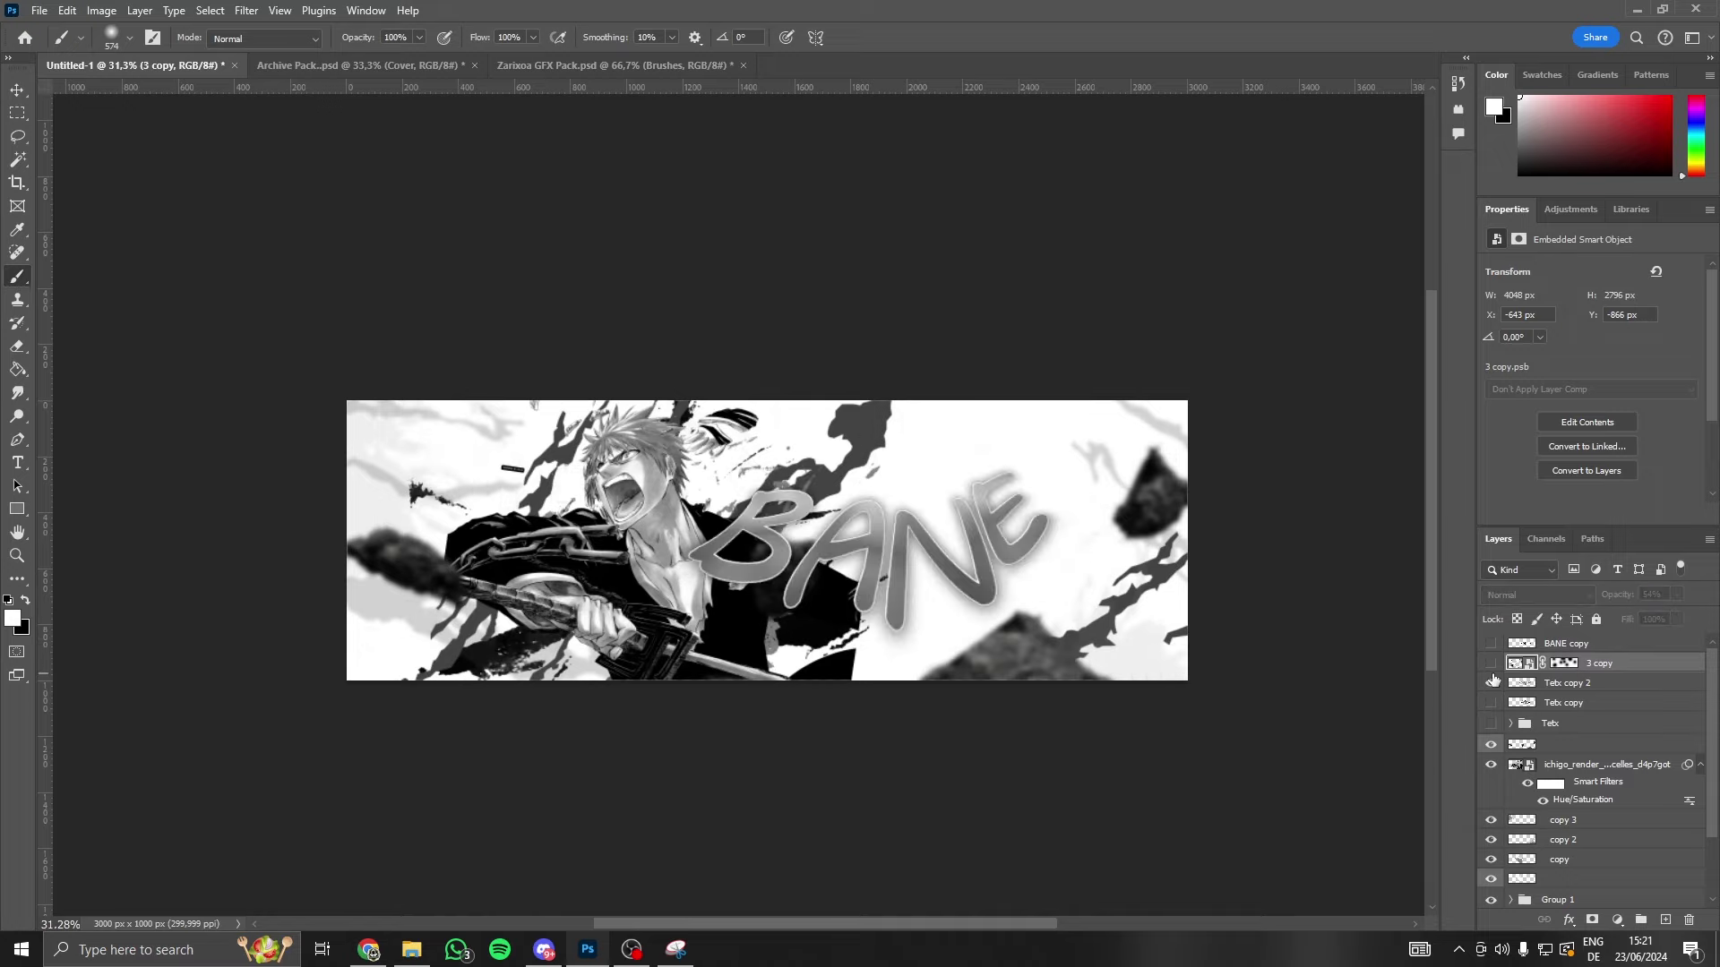
pyautogui.scroll(-1, 929, 616)
pyautogui.scroll(1, 930, 616)
pyautogui.scroll(2, 930, 615)
pyautogui.scroll(2, 930, 616)
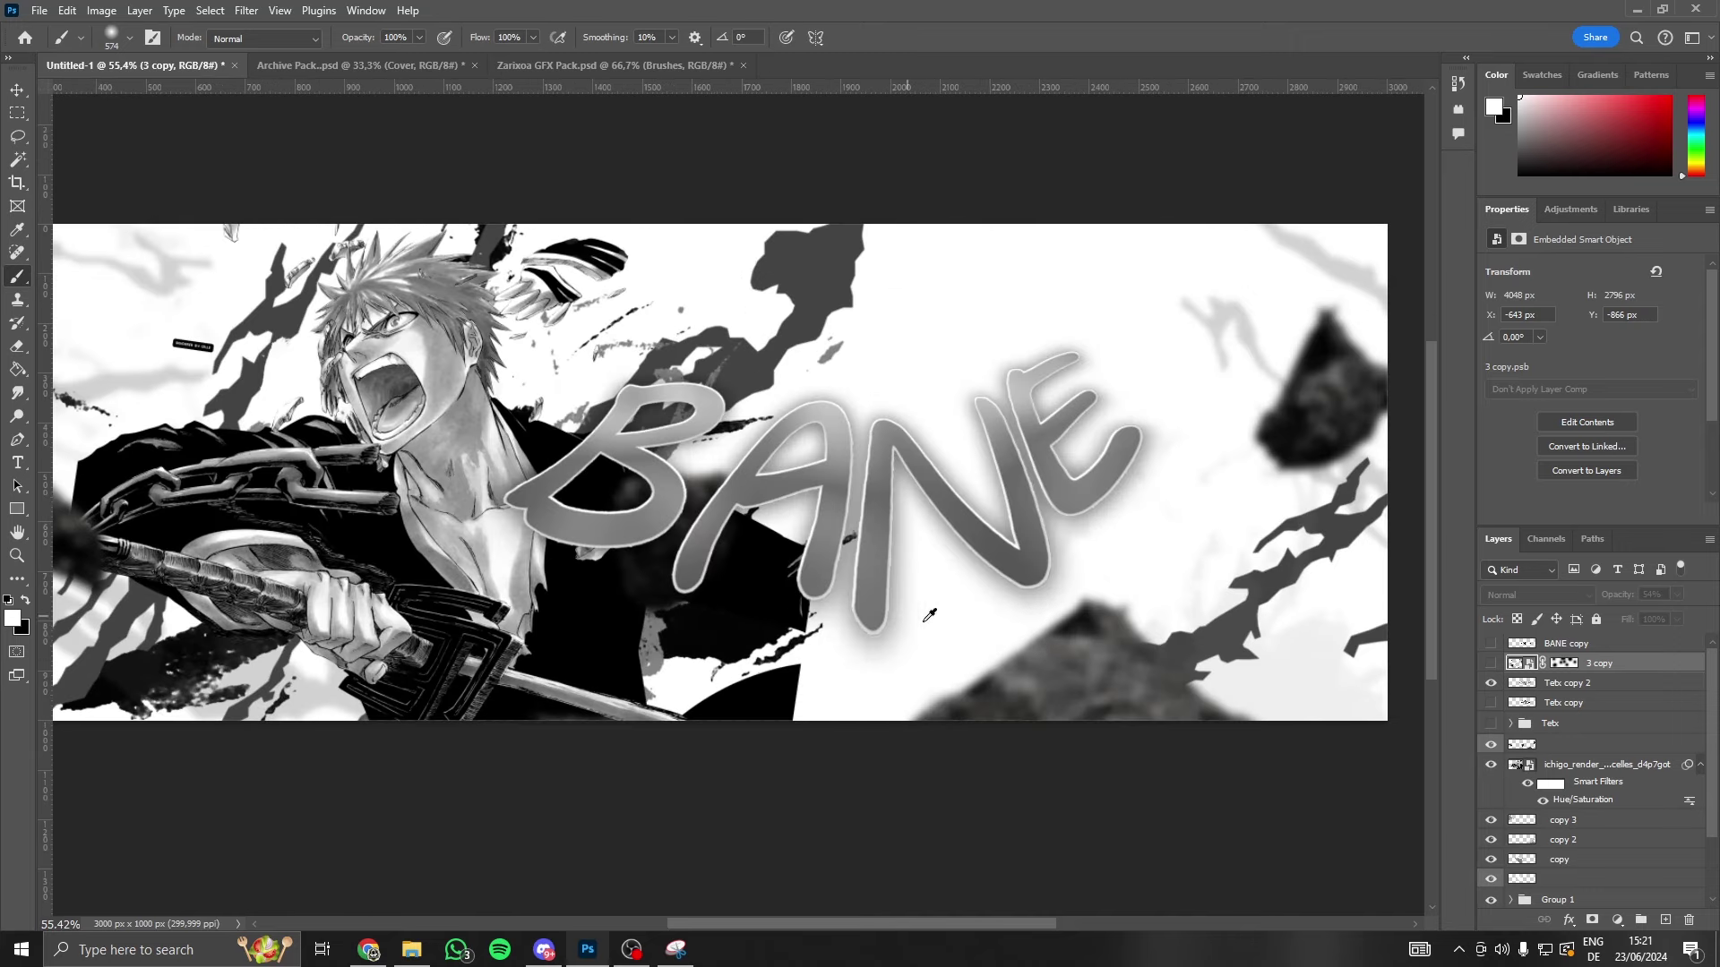
# - Search Google Images for 'ichigo render' in a new tab, accepting the spelling correction
pyautogui.click(369, 950)
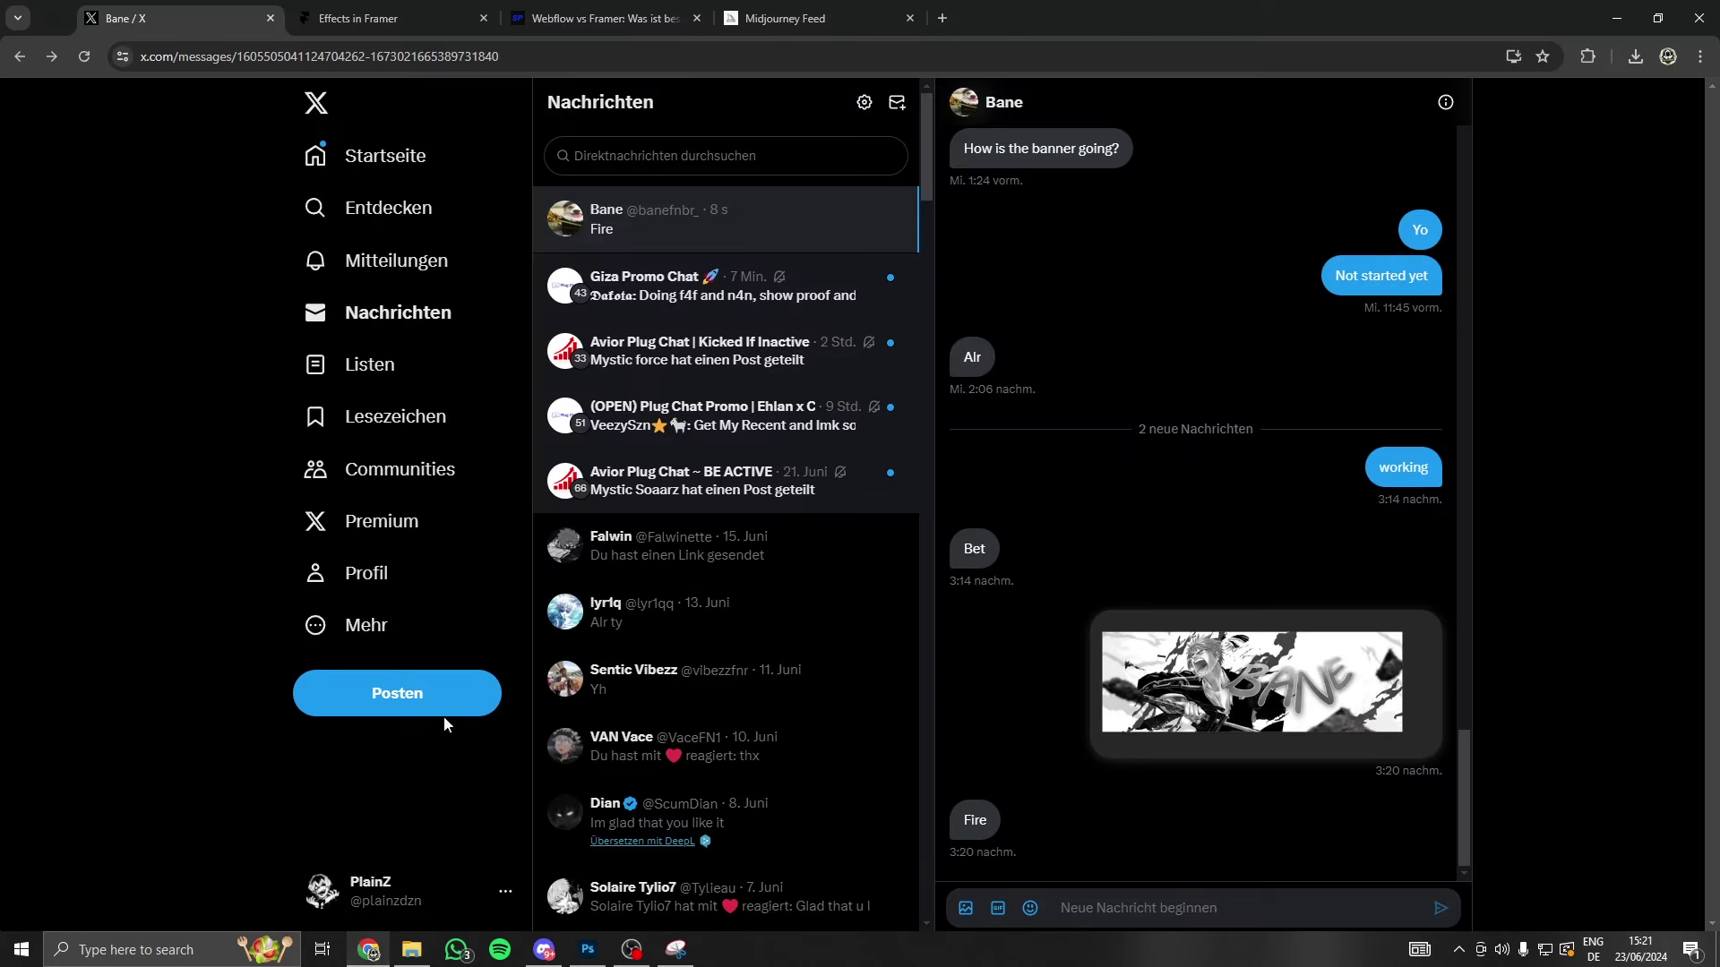
pyautogui.click(794, 20)
pyautogui.click(612, 19)
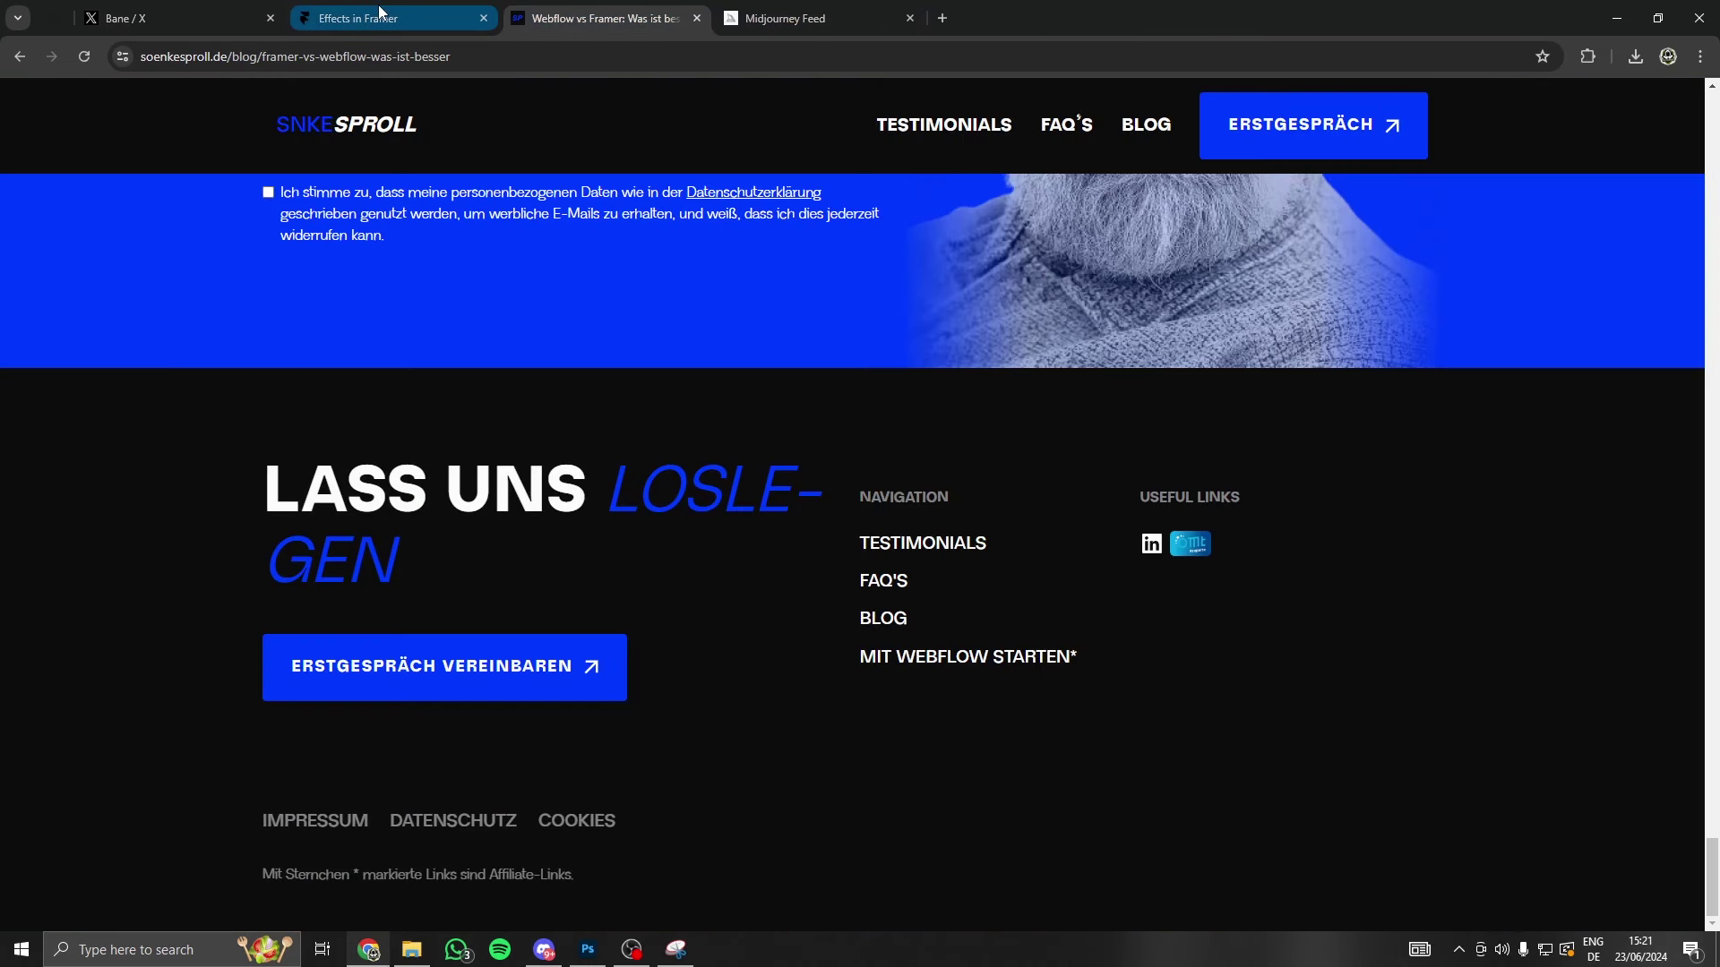
pyautogui.click(150, 20)
pyautogui.click(942, 18)
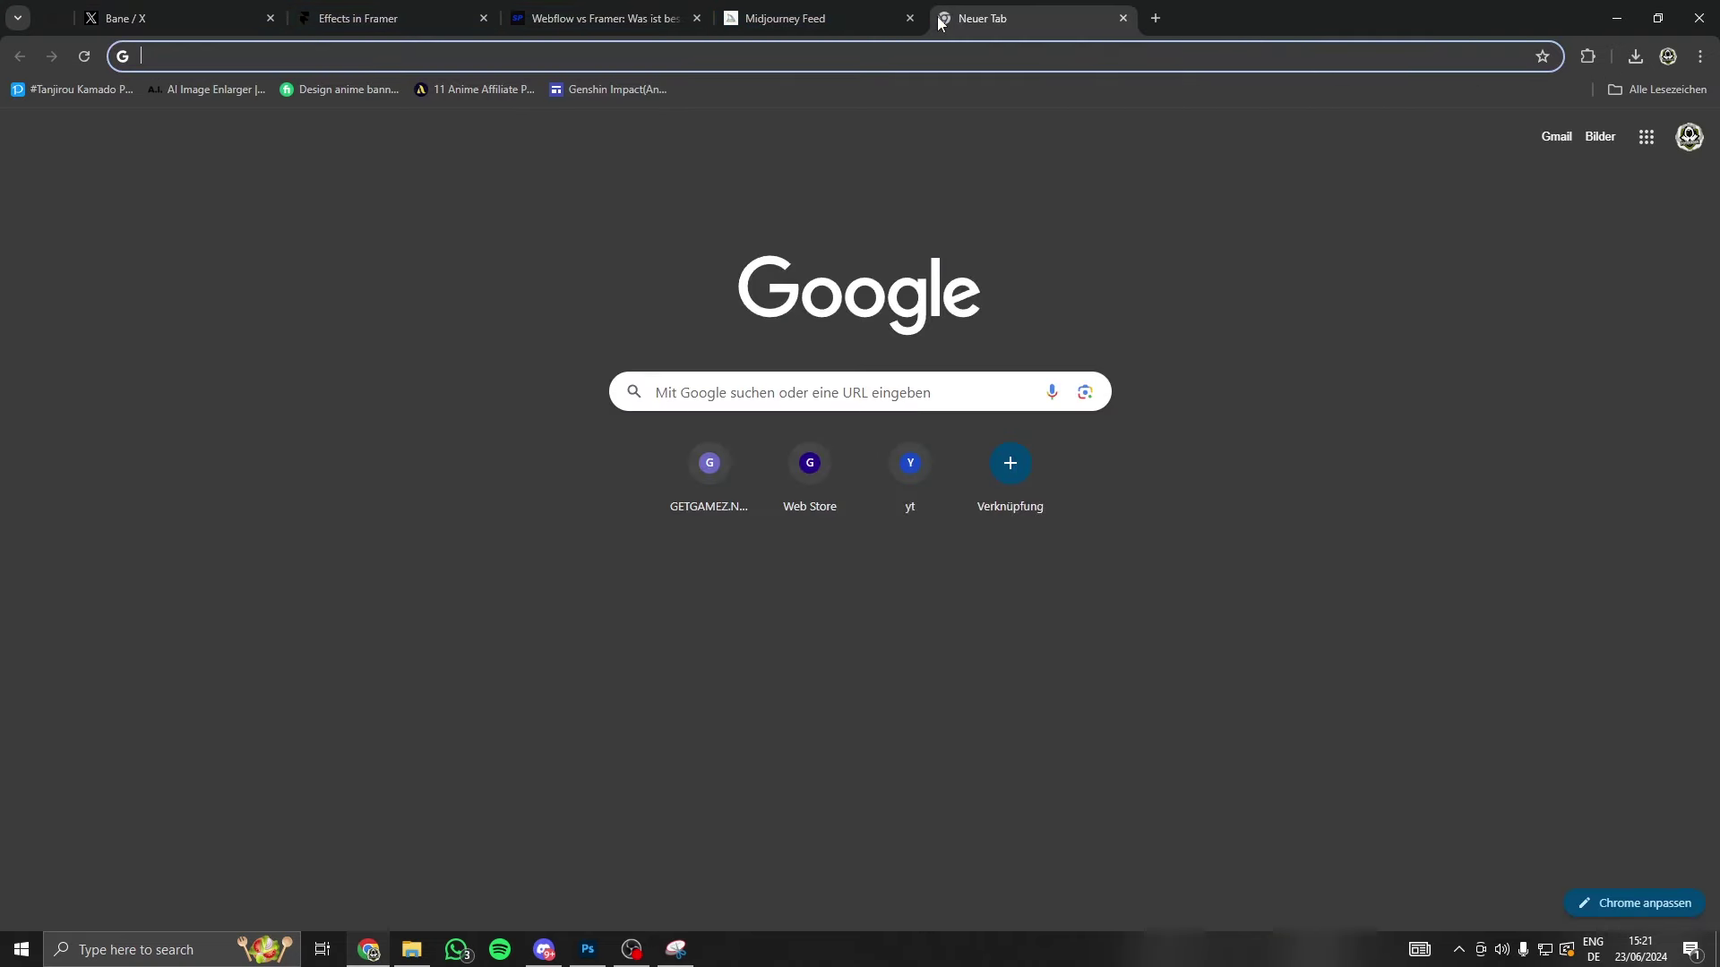
pyautogui.write('ichigo r')
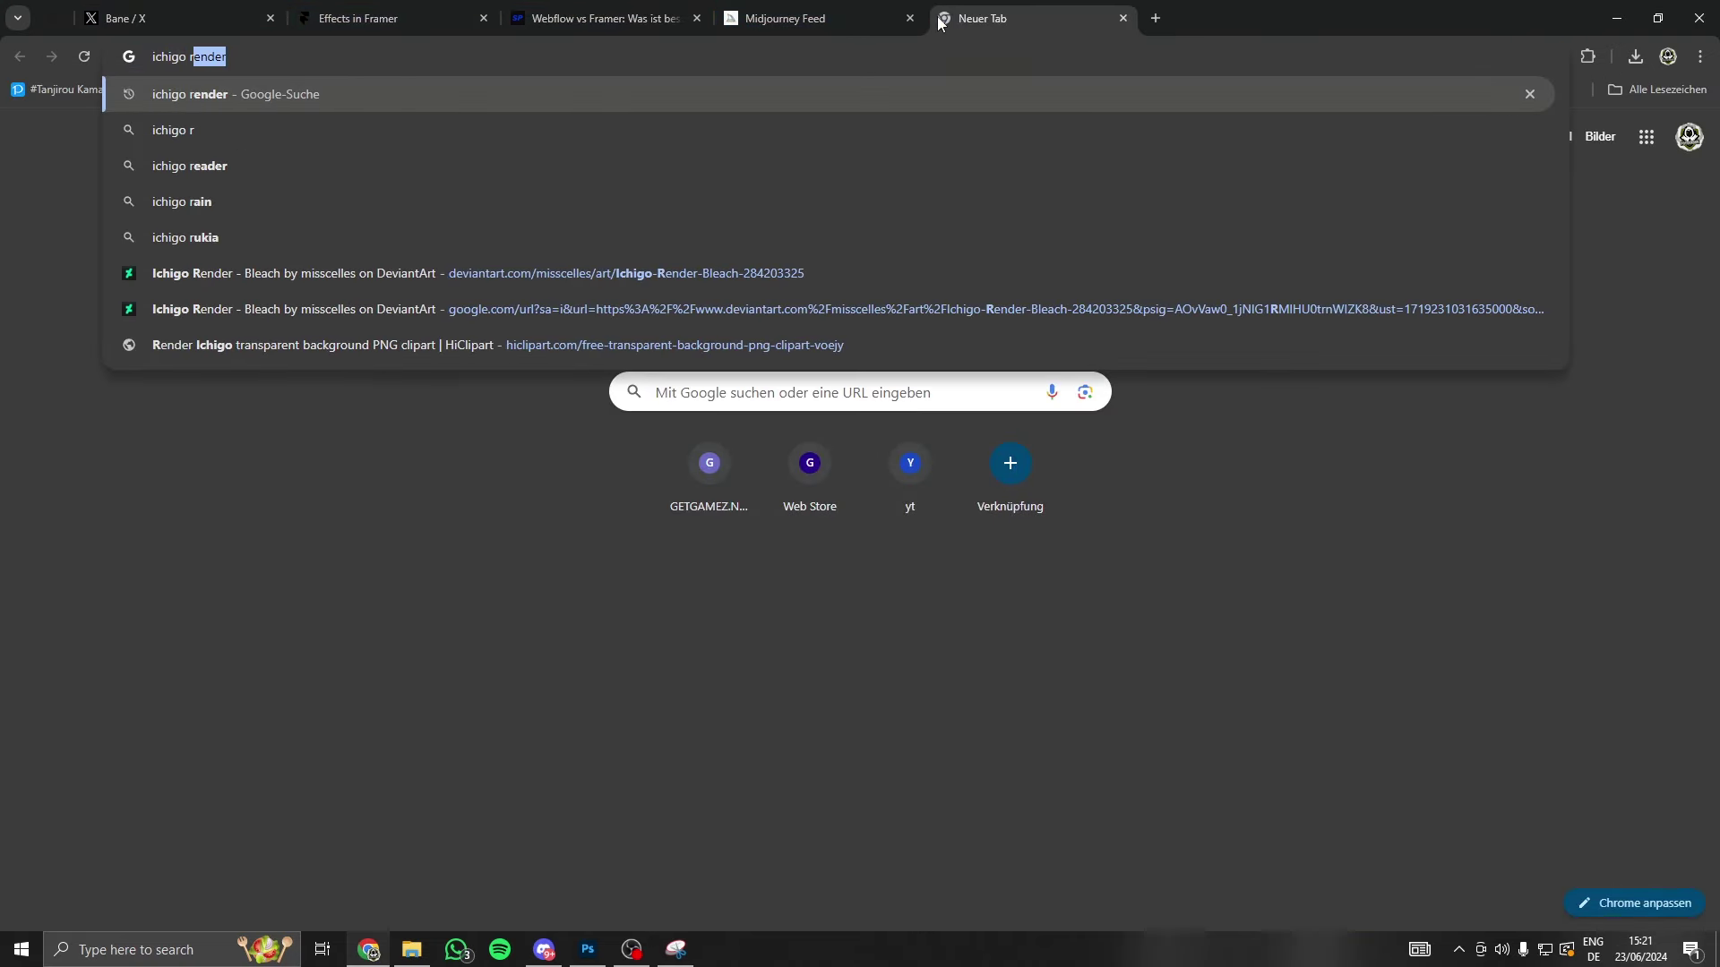
pyautogui.write('edne')
pyautogui.press('Return')
pyautogui.click(360, 242)
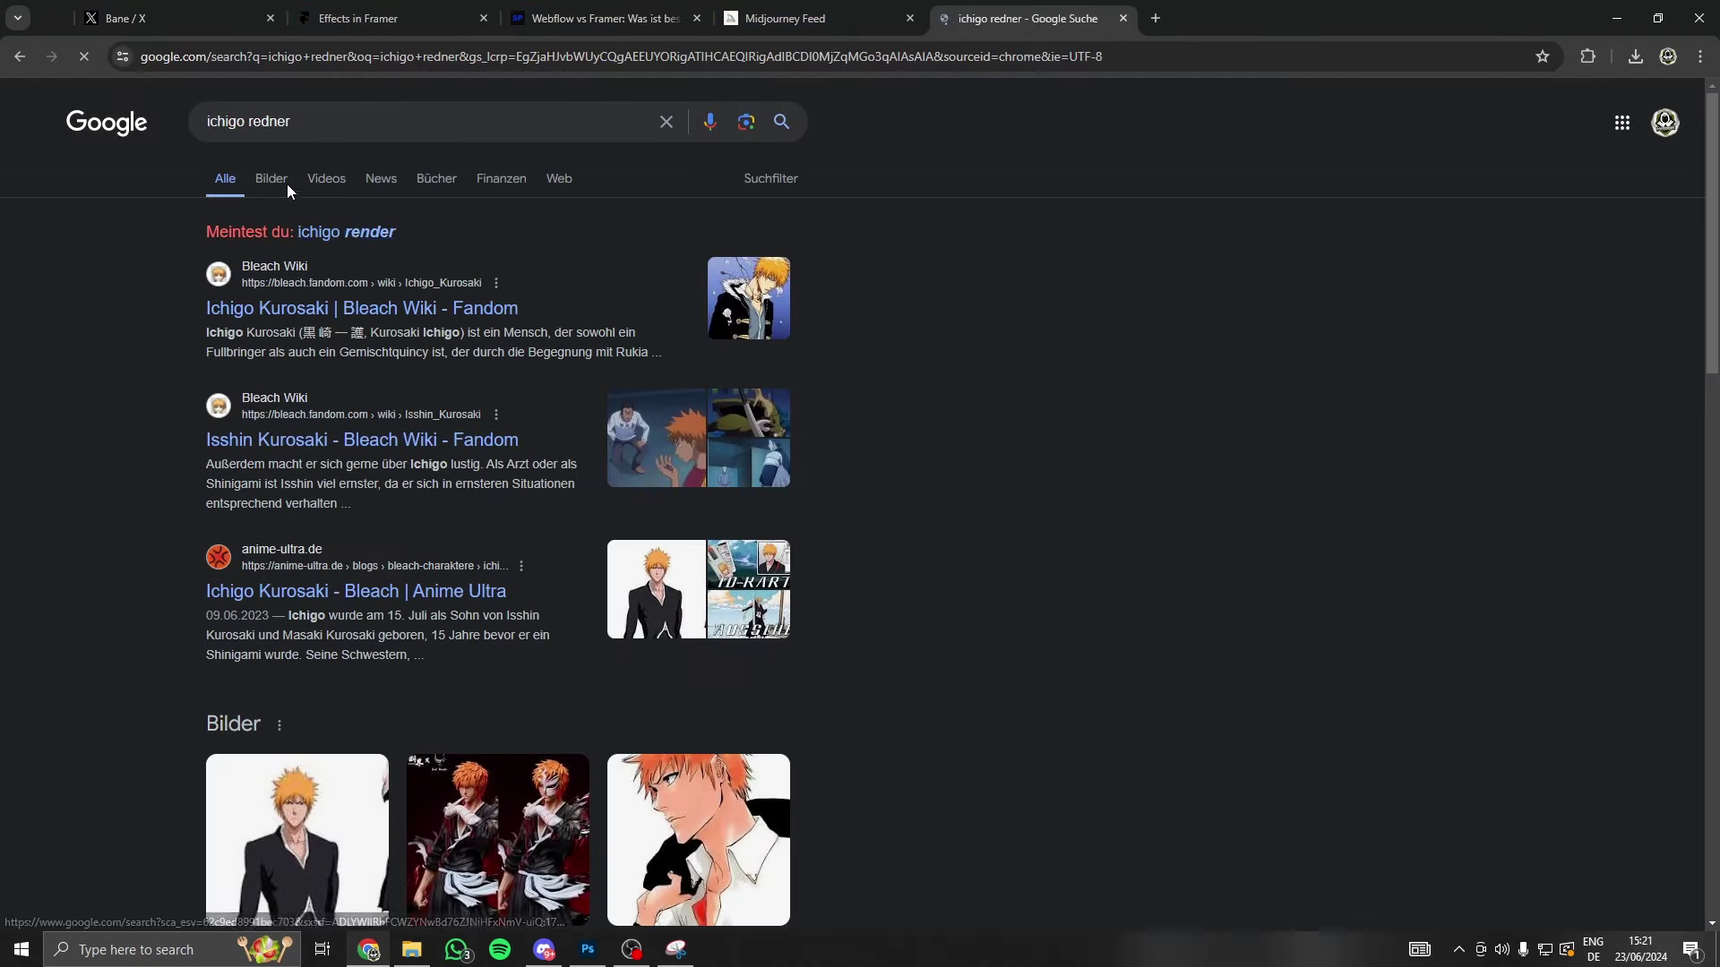
pyautogui.click(286, 183)
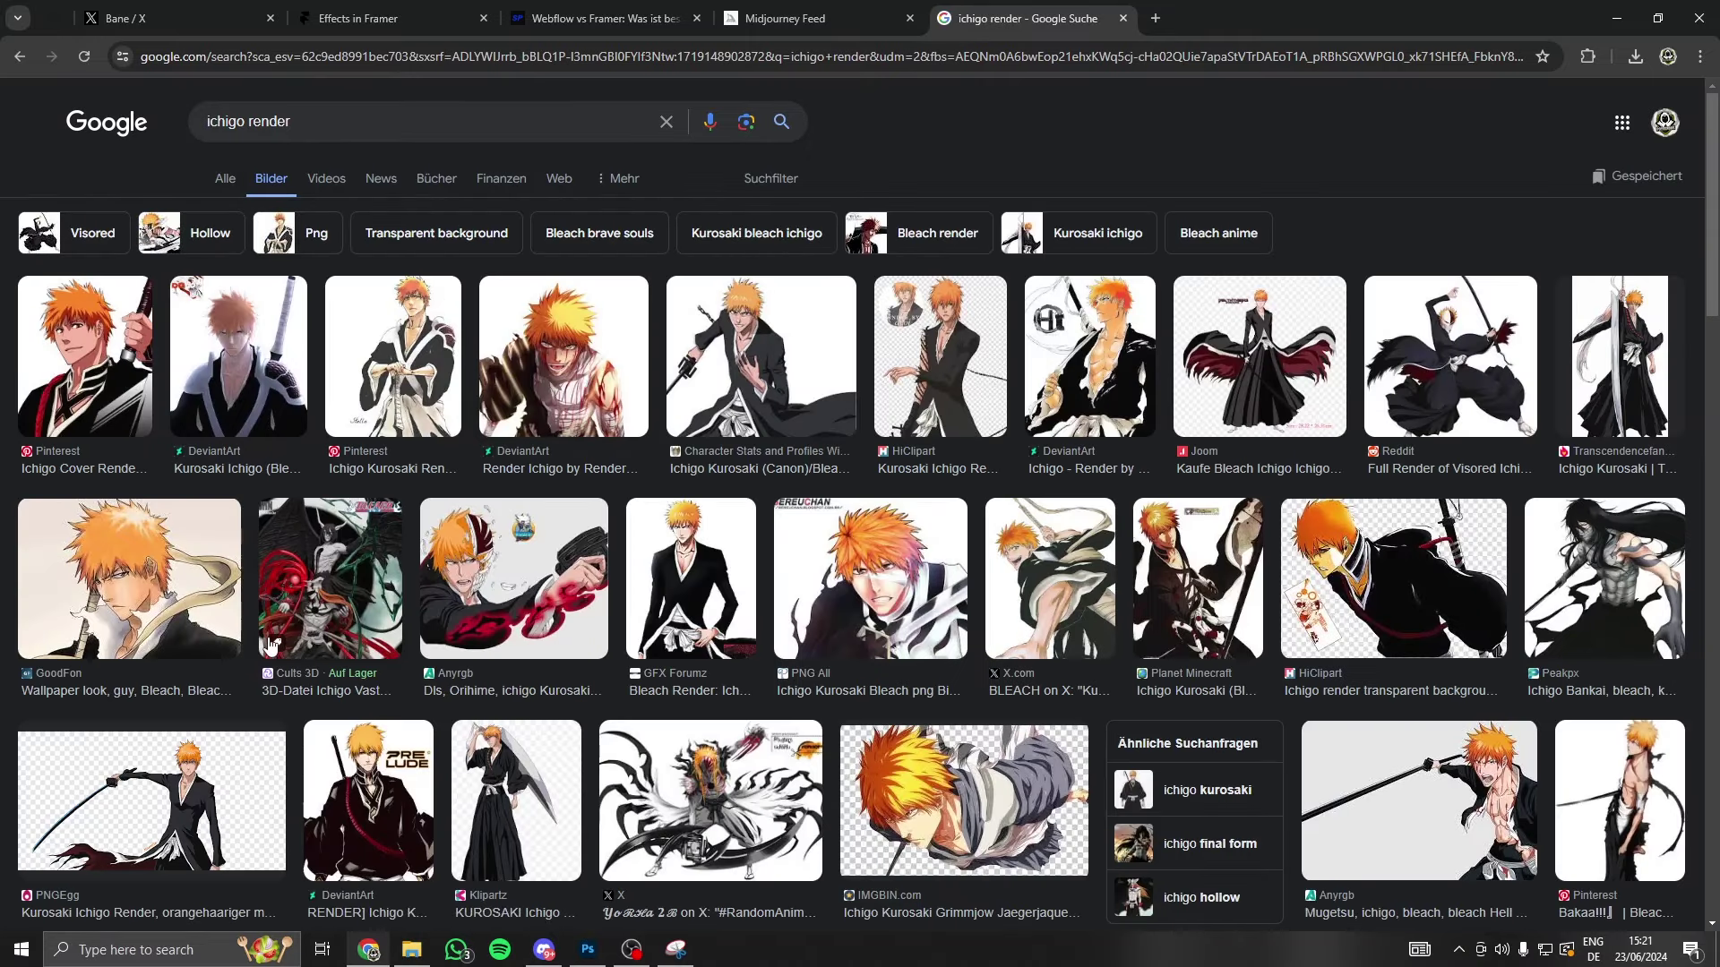
pyautogui.click(411, 950)
# - Find the ichigo_render PNG in Downloads, preview it, and drag it onto the Photoshop banner
pyautogui.click(81, 540)
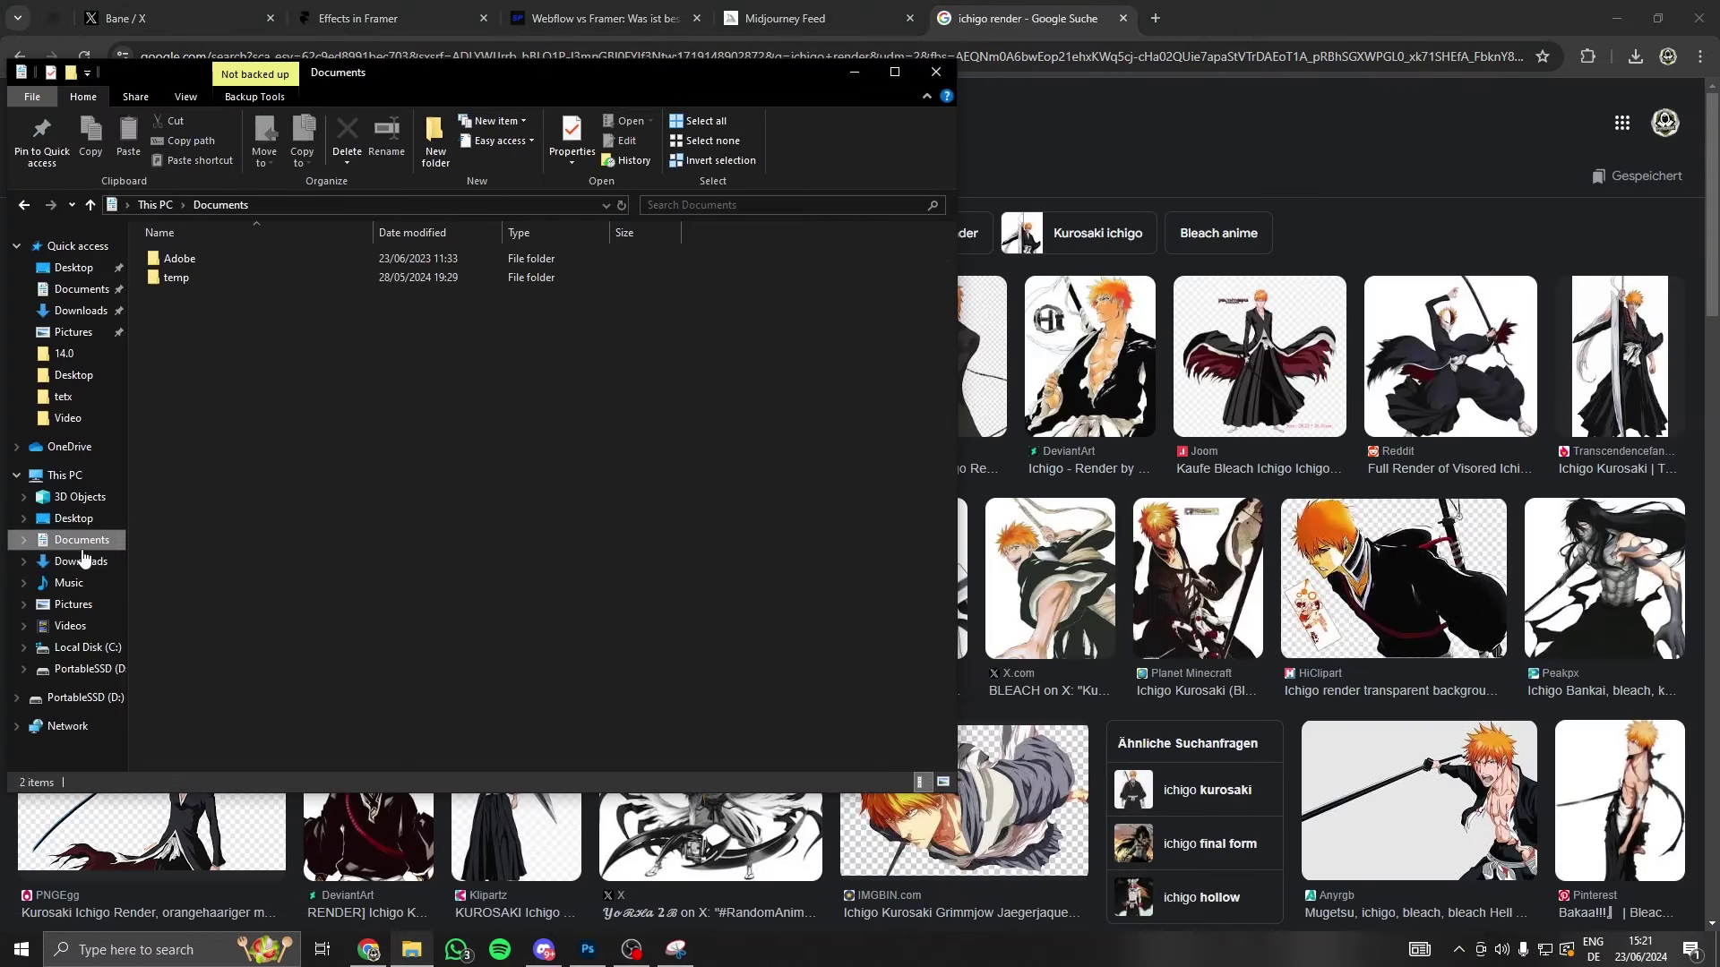
pyautogui.click(81, 562)
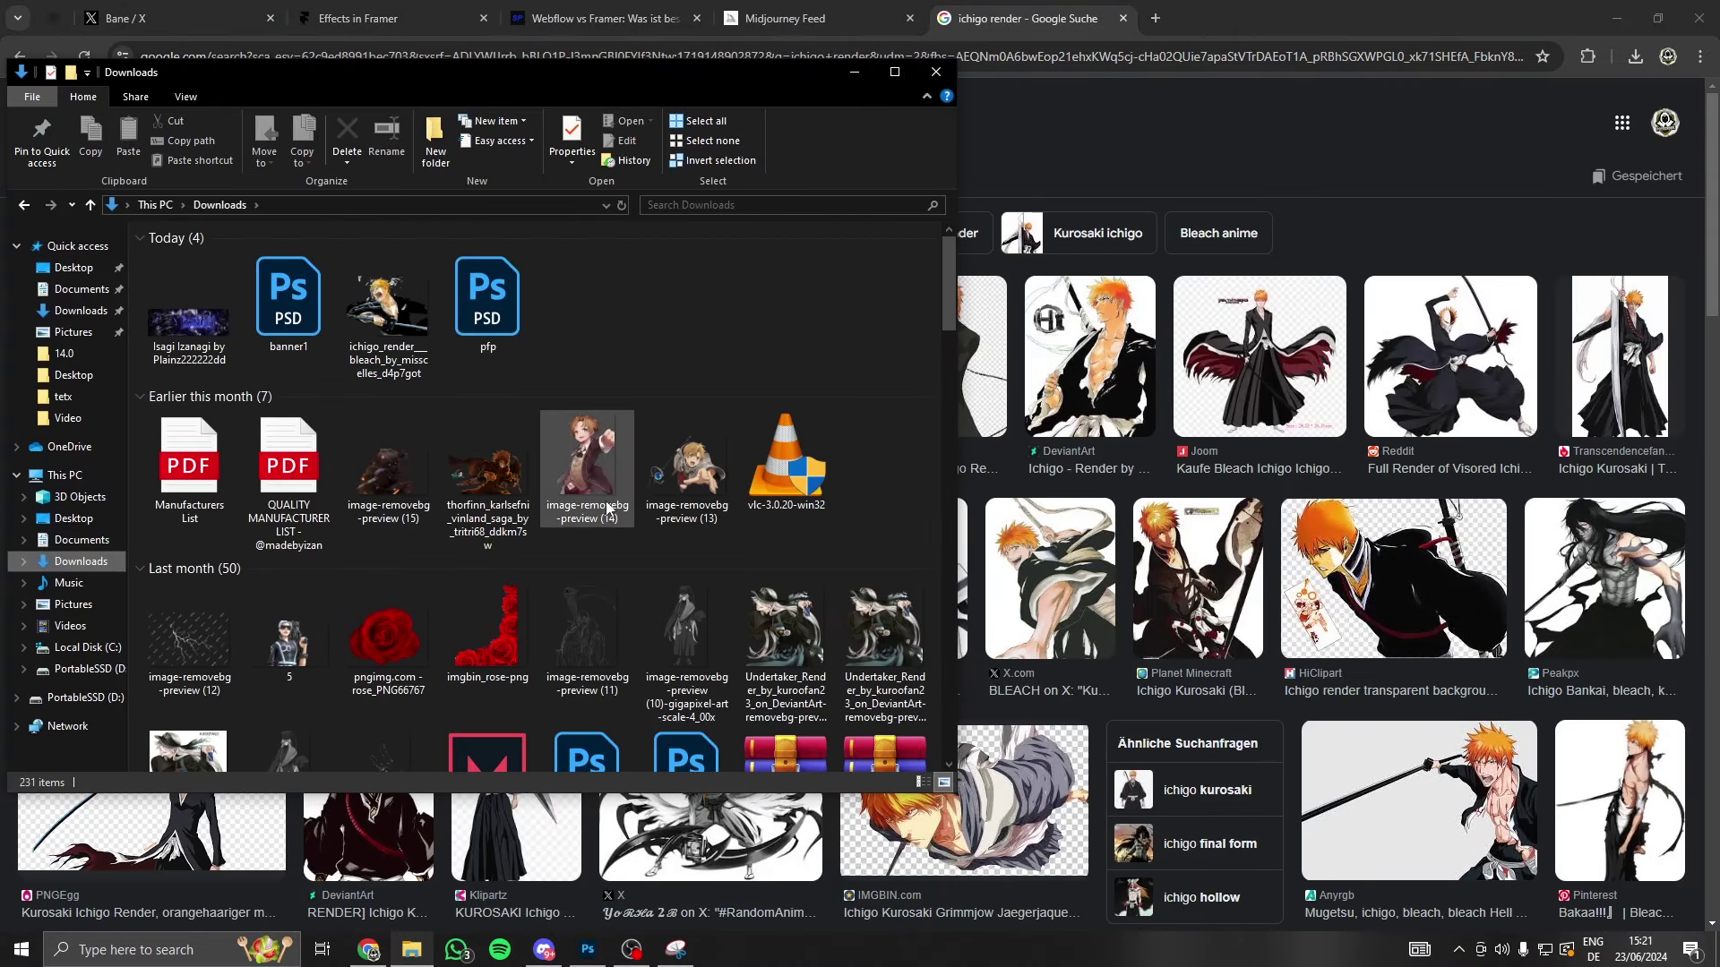
pyautogui.scroll(-3, 606, 501)
pyautogui.scroll(-3, 627, 573)
pyautogui.scroll(-5, 640, 583)
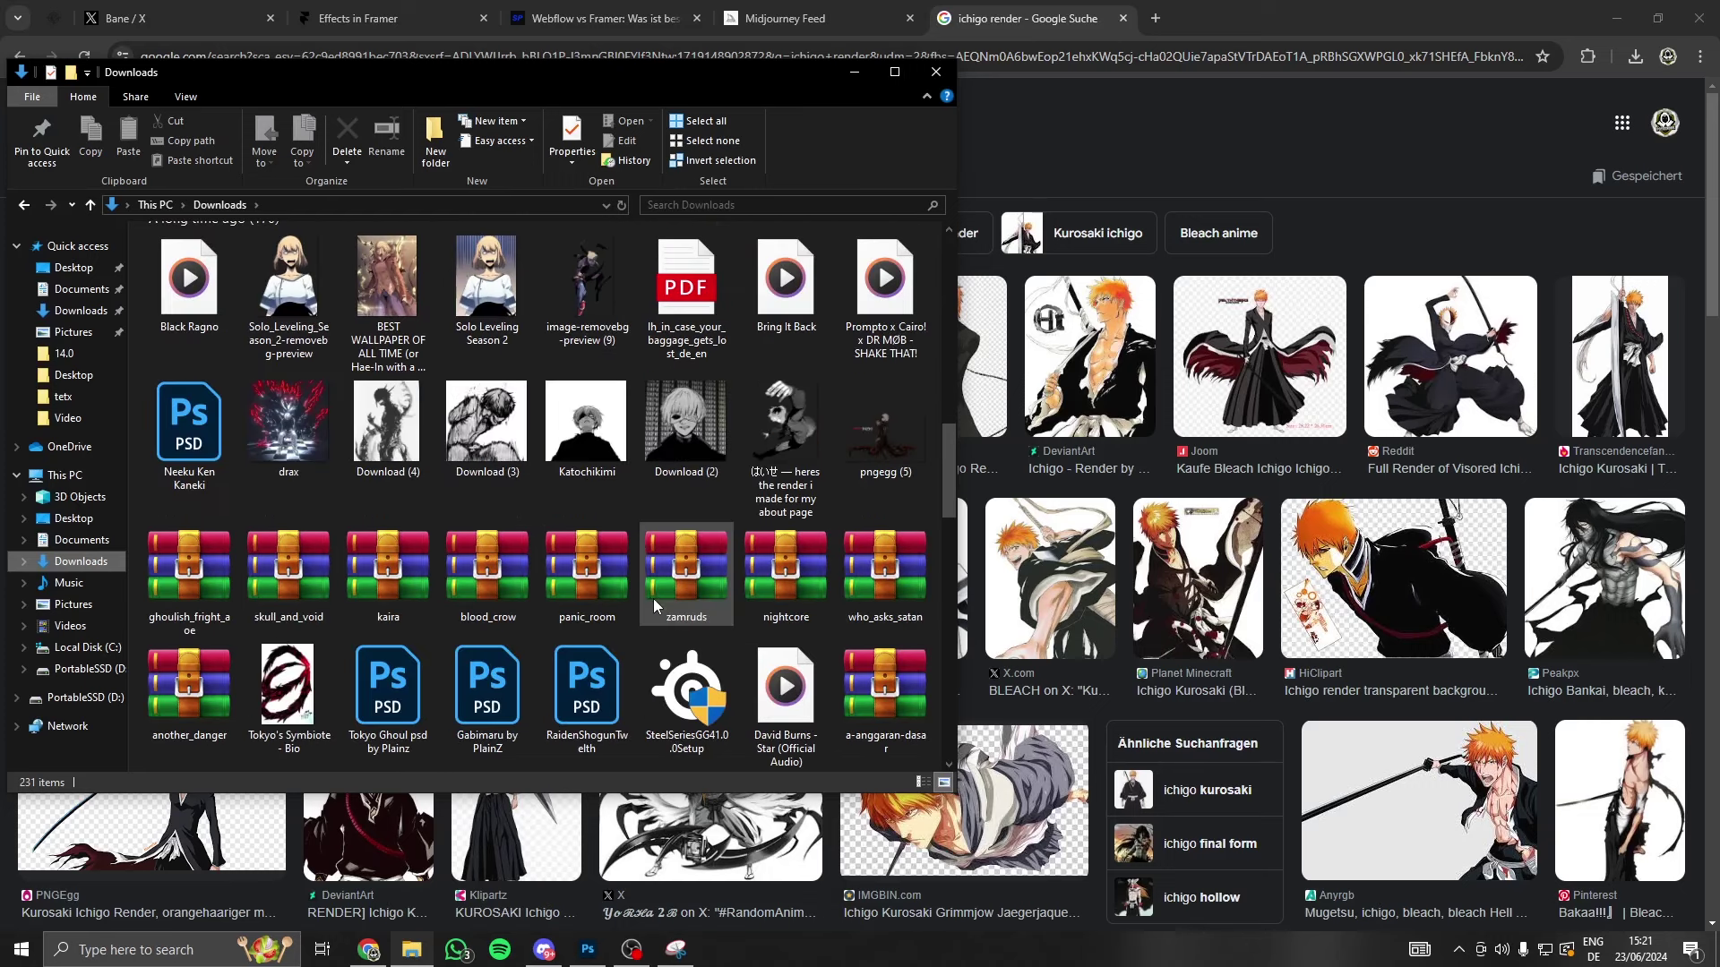
pyautogui.scroll(-3, 656, 618)
pyautogui.scroll(10, 654, 625)
pyautogui.scroll(5, 654, 627)
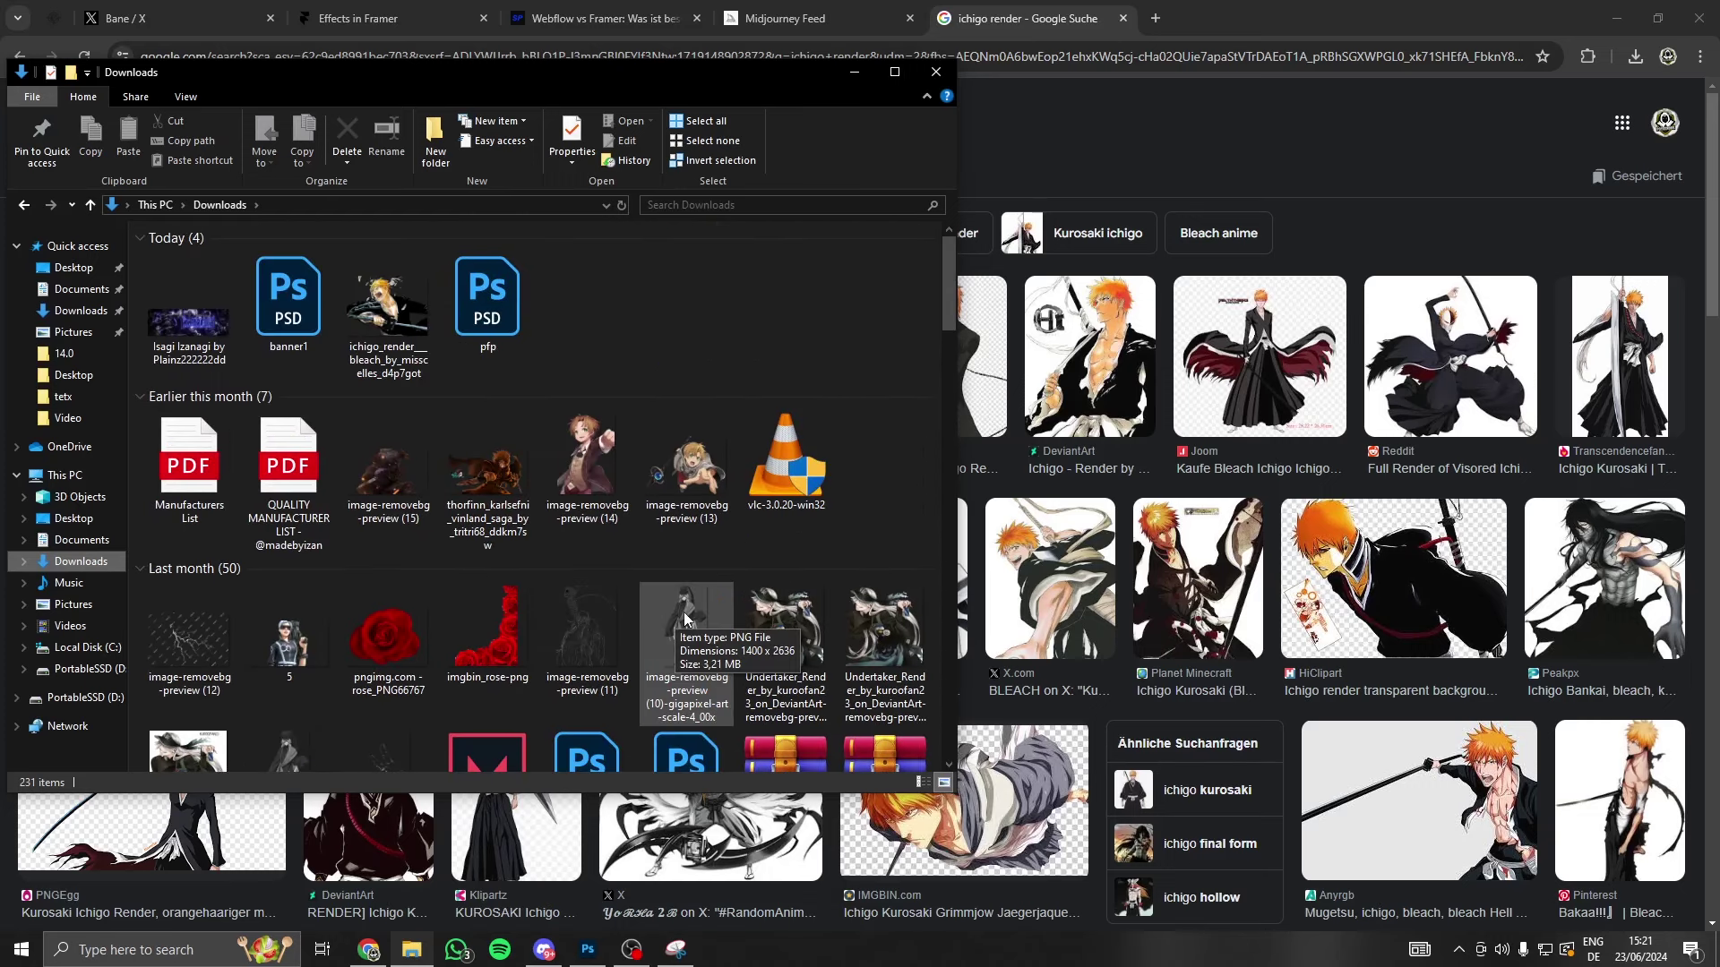
pyautogui.click(787, 206)
pyautogui.write('ichigo')
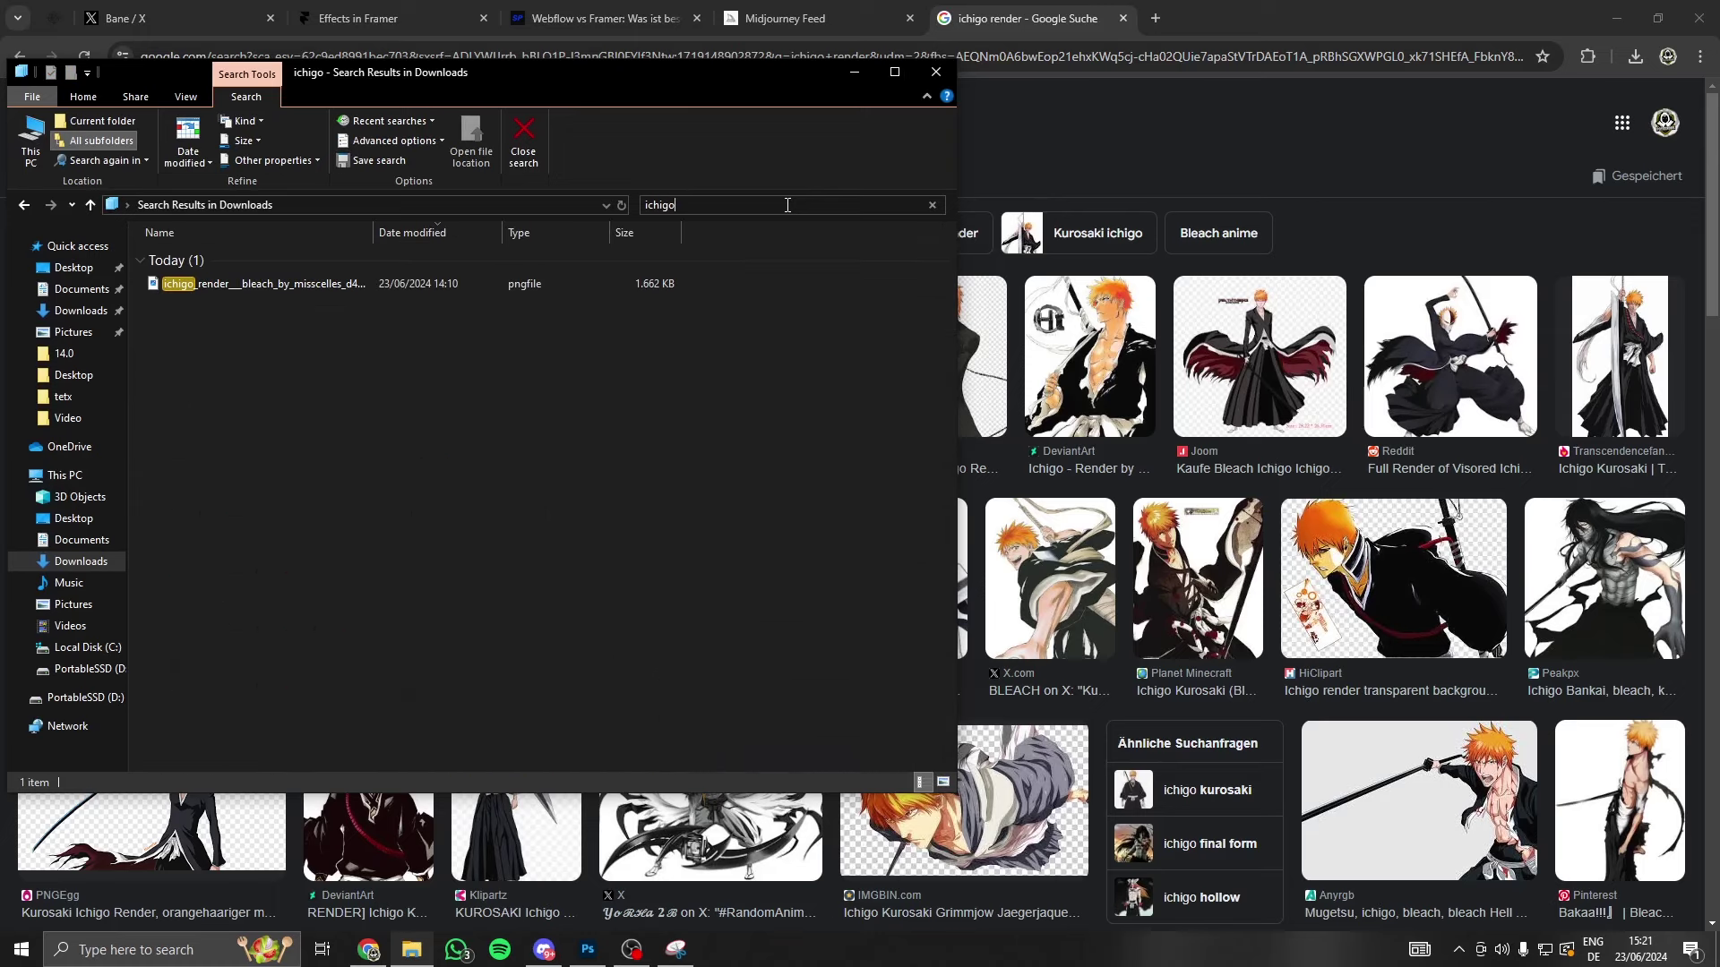
pyautogui.doubleClick(387, 284)
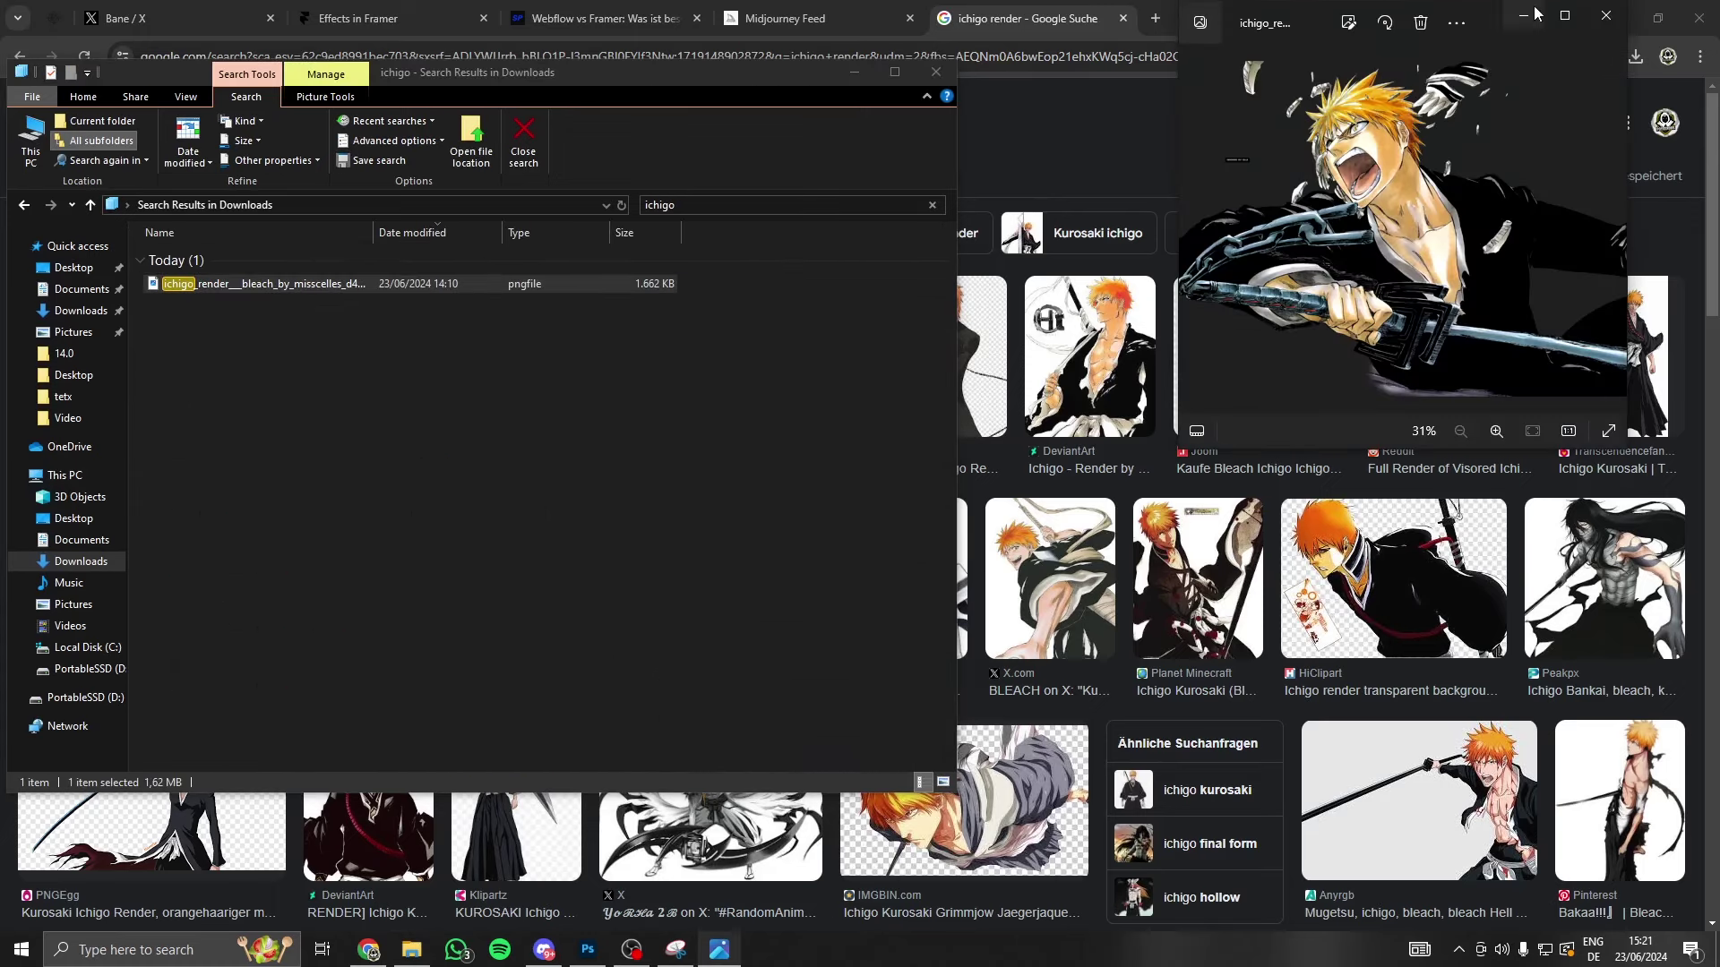
pyautogui.click(1605, 17)
pyautogui.moveTo(352, 287); pyautogui.dragTo(743, 627)
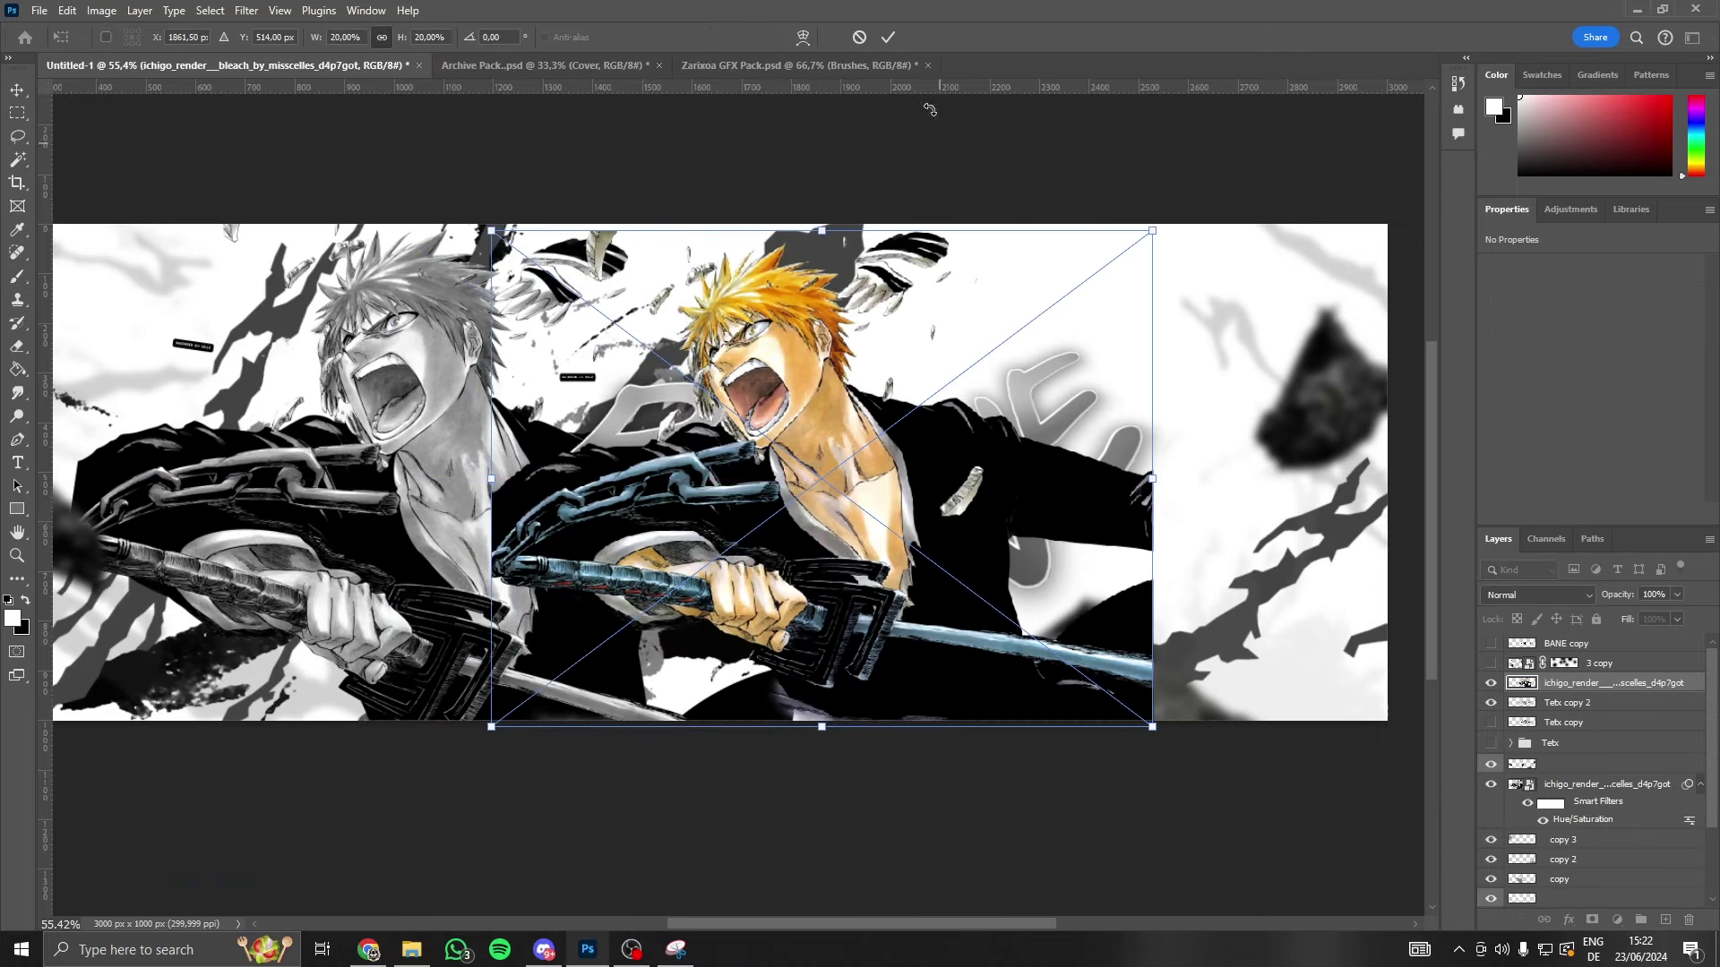
# - Desaturate the placed Ichigo render to Saturation -100, rasterize it and clip it to the BANE text
pyautogui.click(889, 37)
pyautogui.hotkey('ctrl', 'u')
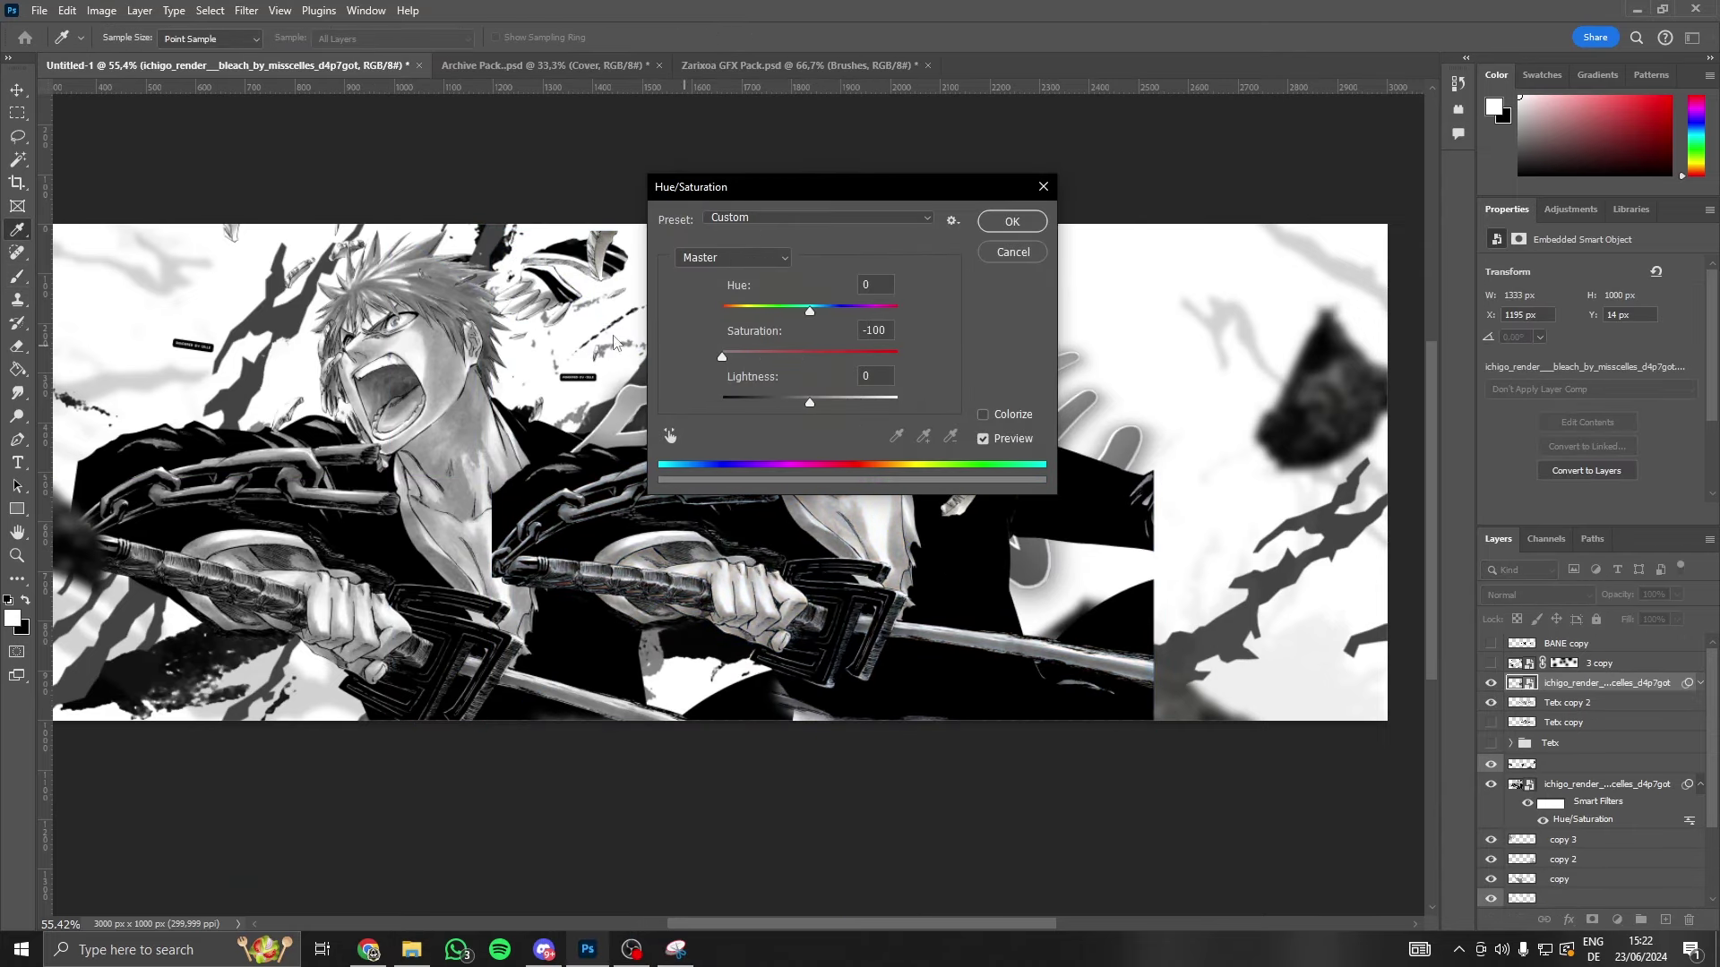
pyautogui.click(1012, 222)
pyautogui.rightClick(1592, 691)
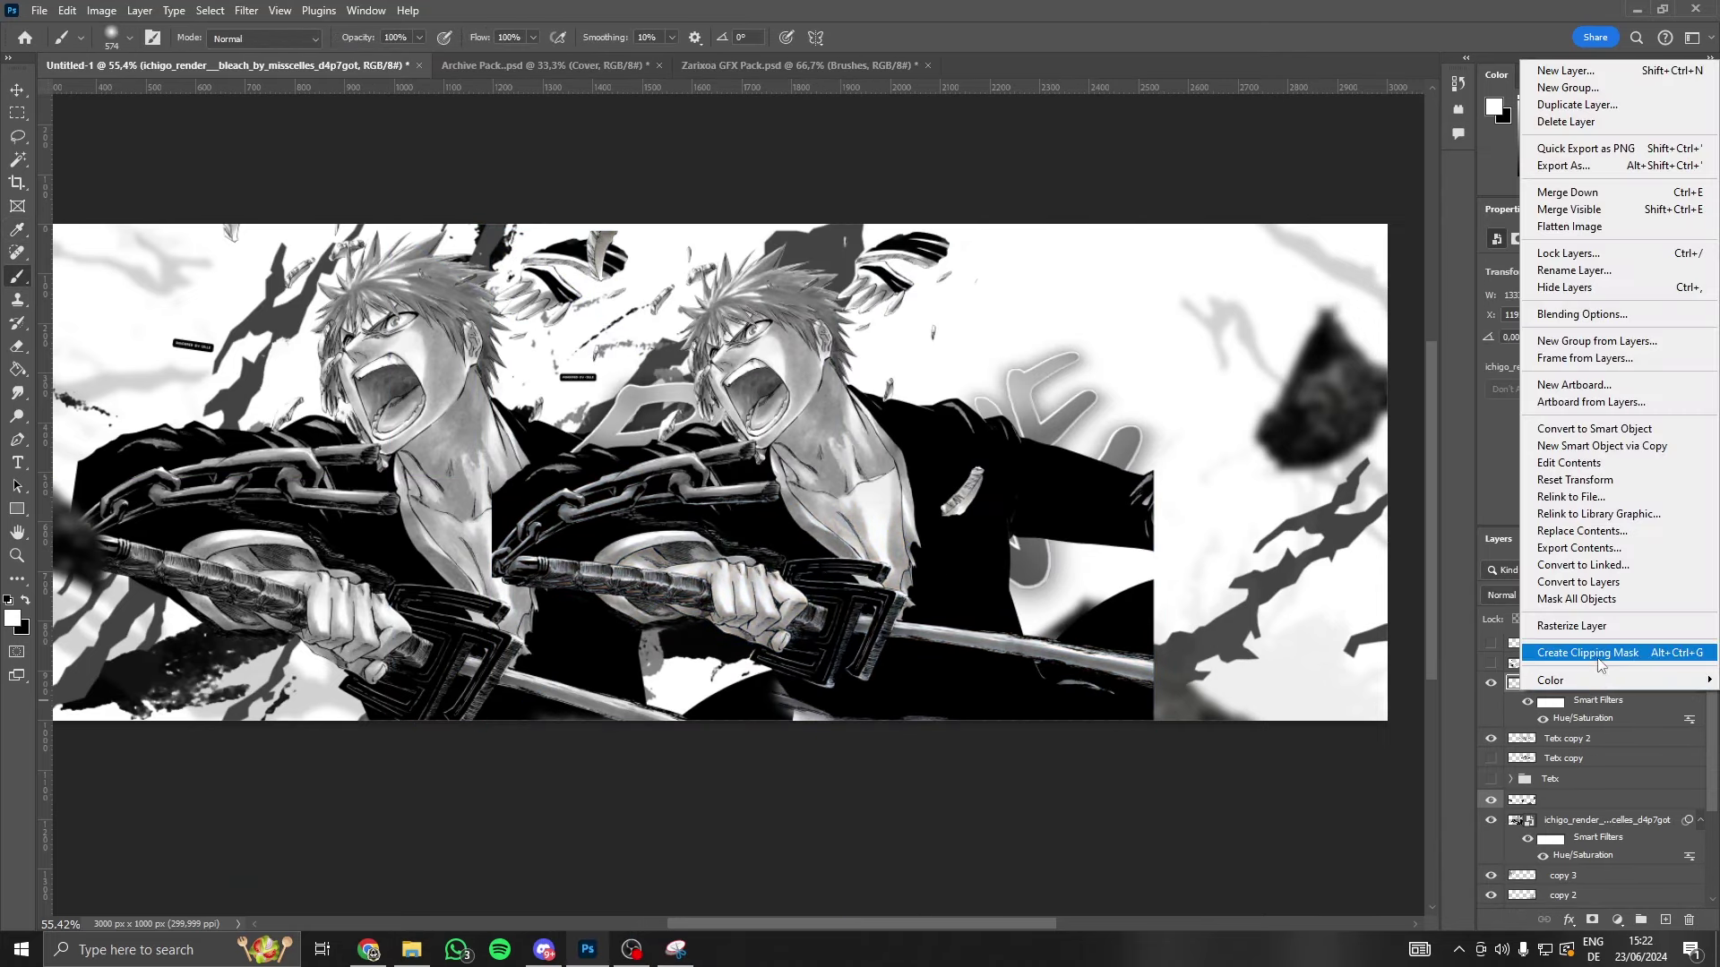
pyautogui.click(1577, 625)
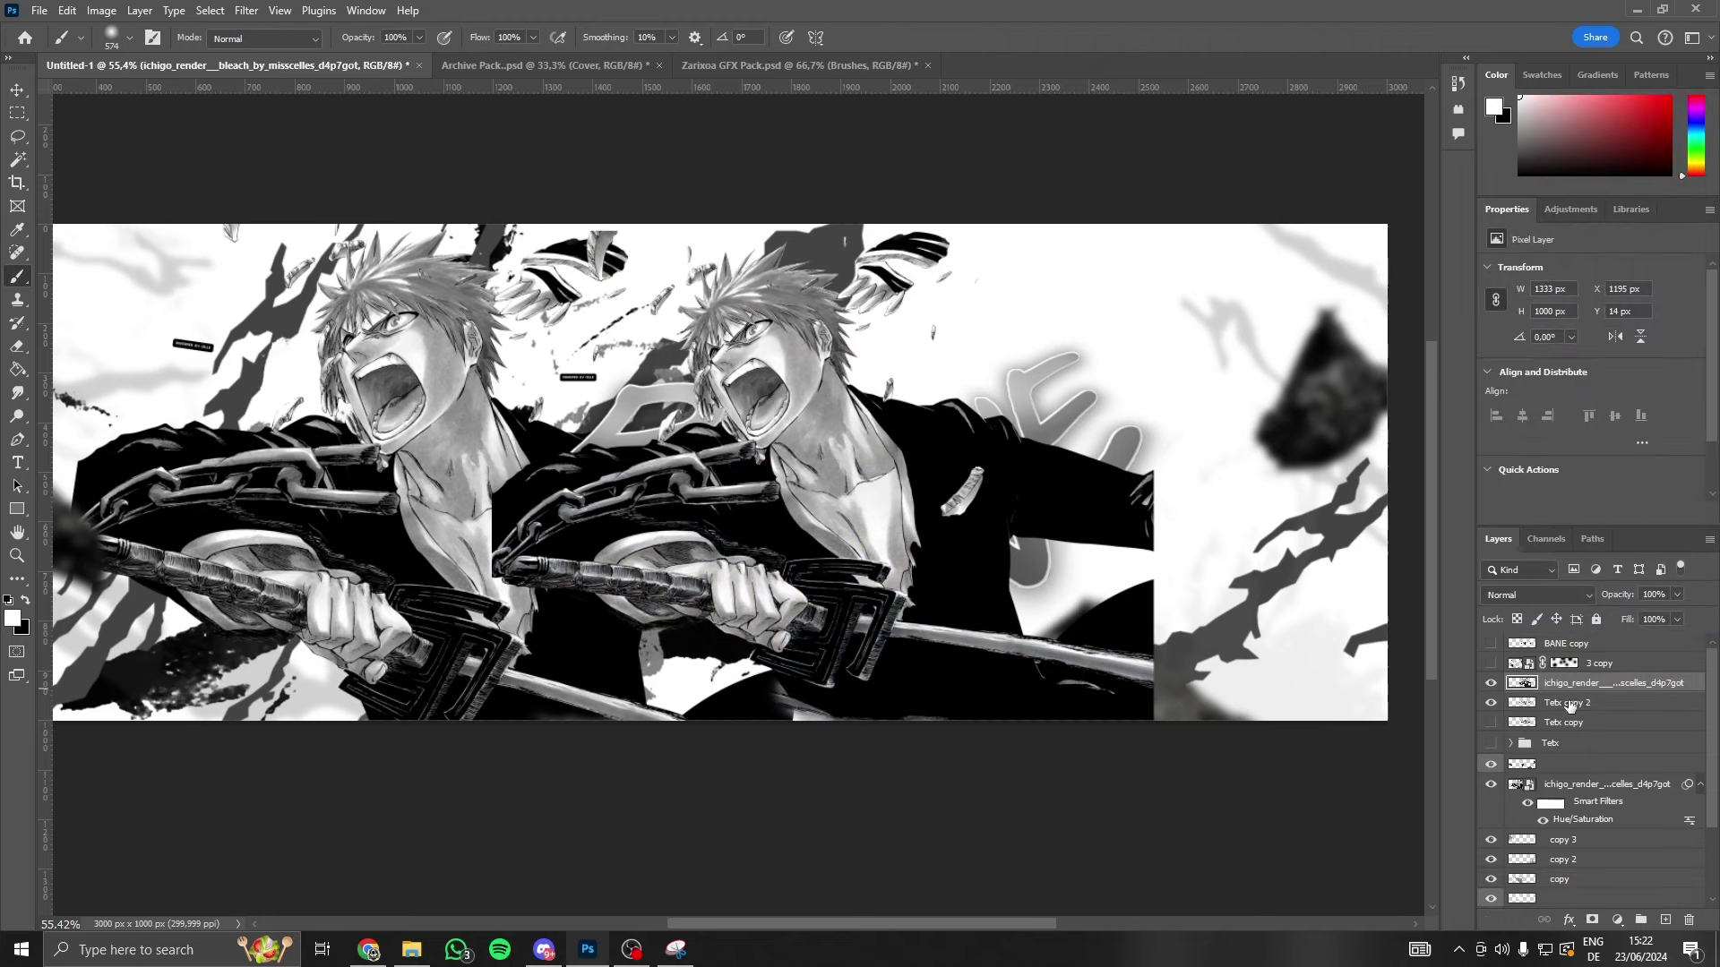
pyautogui.keyDown('alt'); pyautogui.click(1594, 694); pyautogui.keyUp('alt')
# - Reposition the clipped render within the BANE letters and set its blend mode to Soft Light
pyautogui.hotkey('ctrl', 't')
pyautogui.moveTo(1140, 598); pyautogui.dragTo(1055, 582)
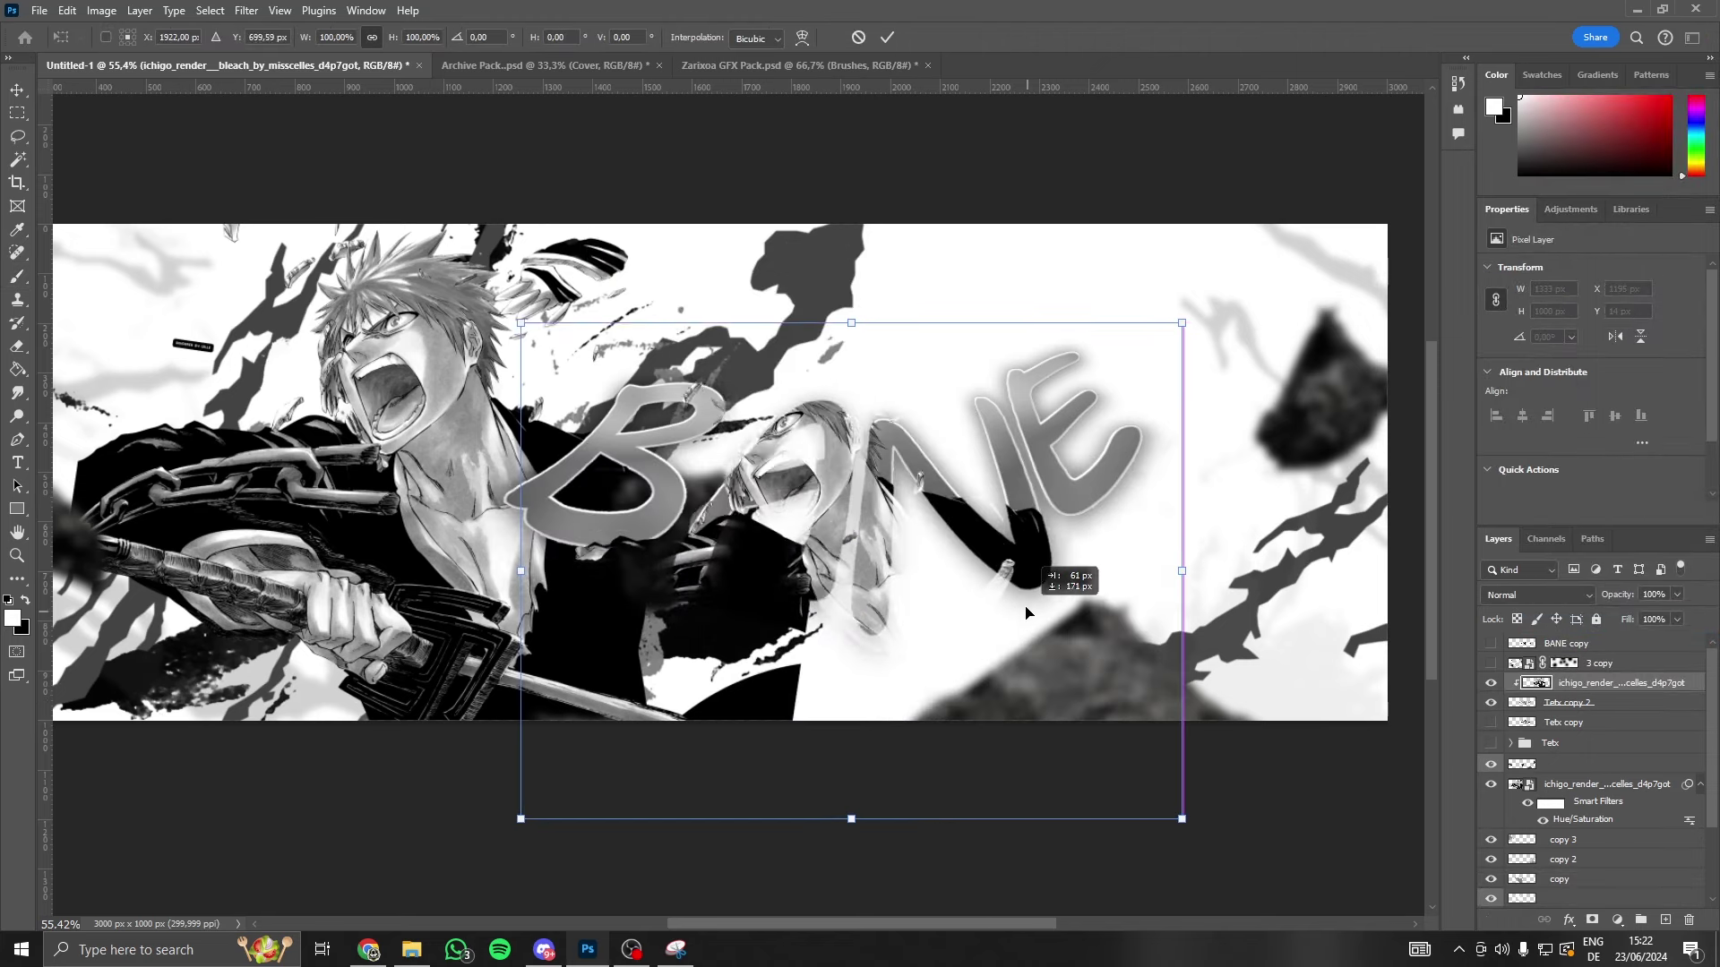
pyautogui.click(884, 37)
pyautogui.click(1537, 595)
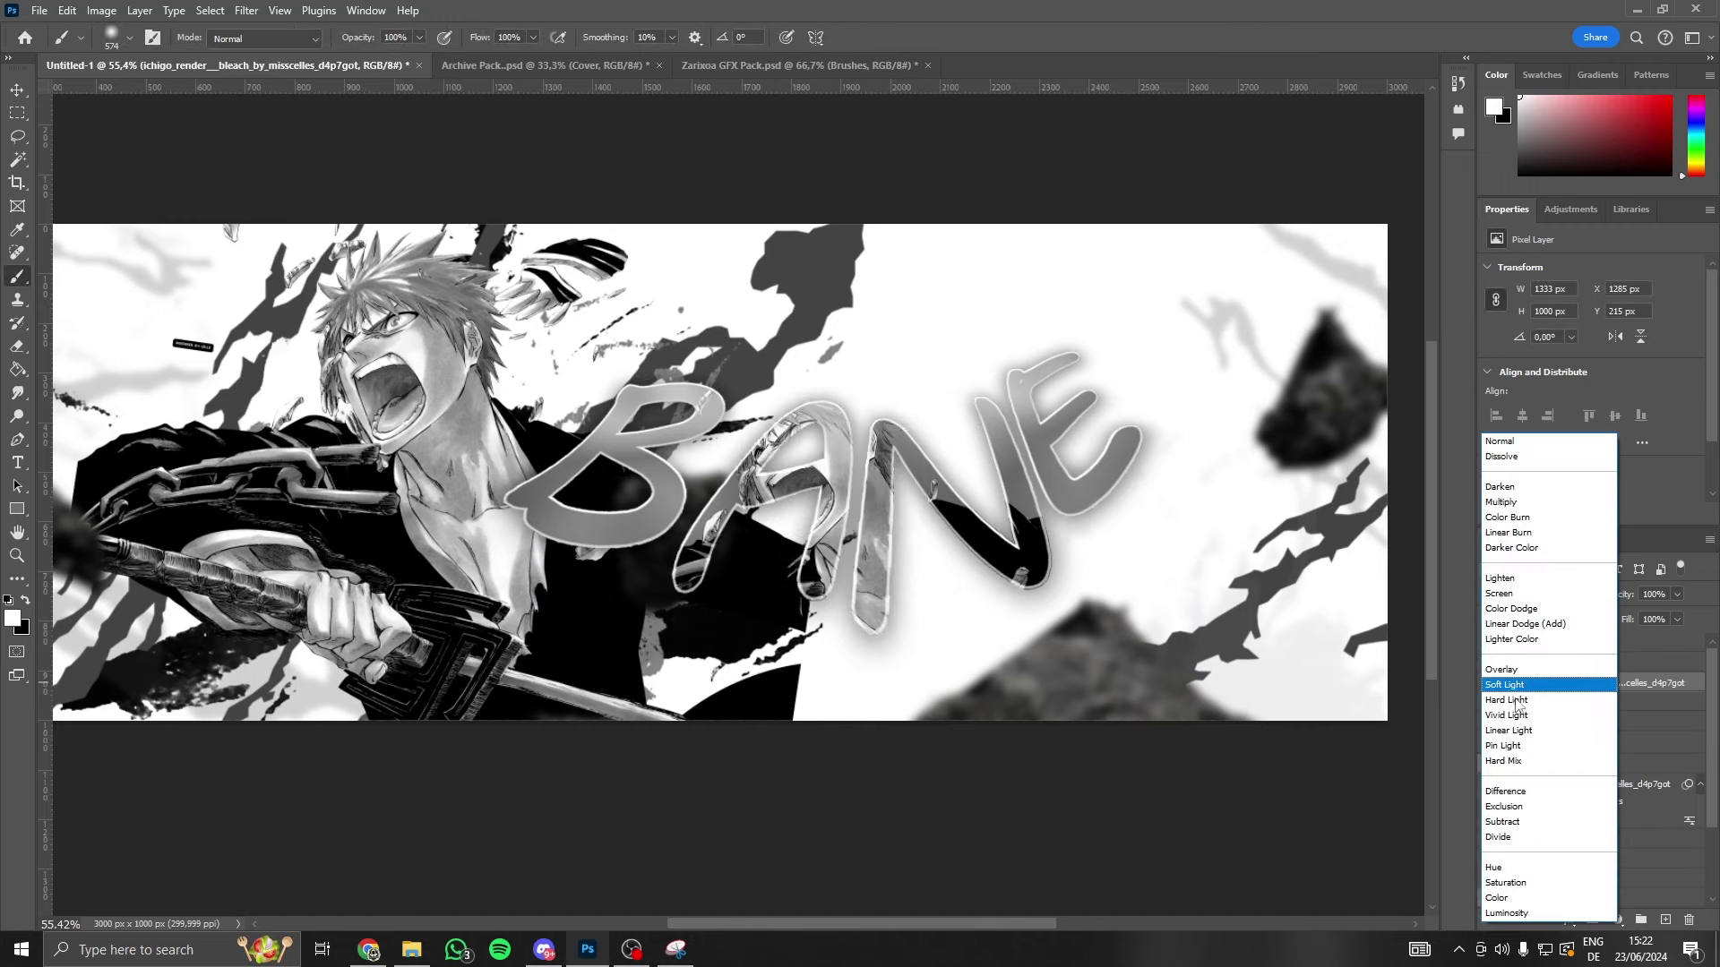
pyautogui.click(1523, 686)
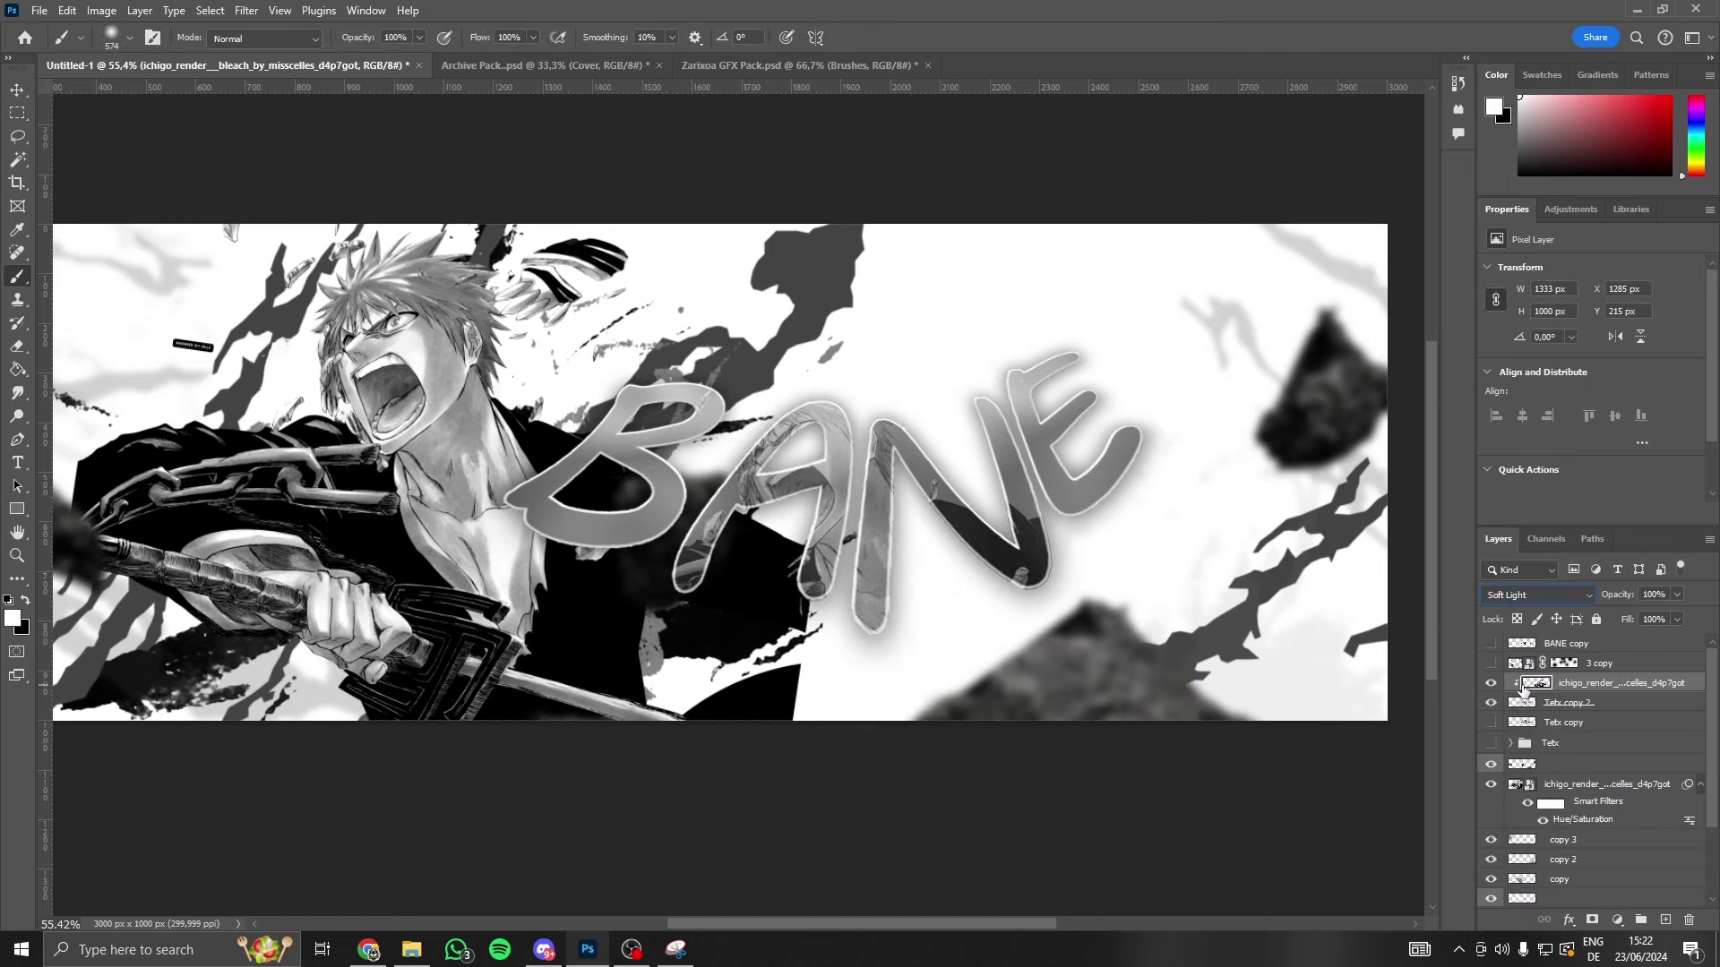
# - Shift the clipped render left, rotate it about 16 degrees, and lower its opacity to about 60%
pyautogui.hotkey('ctrl', 't')
pyautogui.moveTo(960, 595); pyautogui.dragTo(825, 538)
pyautogui.moveTo(1075, 564)
pyautogui.mouseDown()
pyautogui.moveTo(1048, 654)
pyautogui.moveTo(1167, 734)
pyautogui.mouseUp()
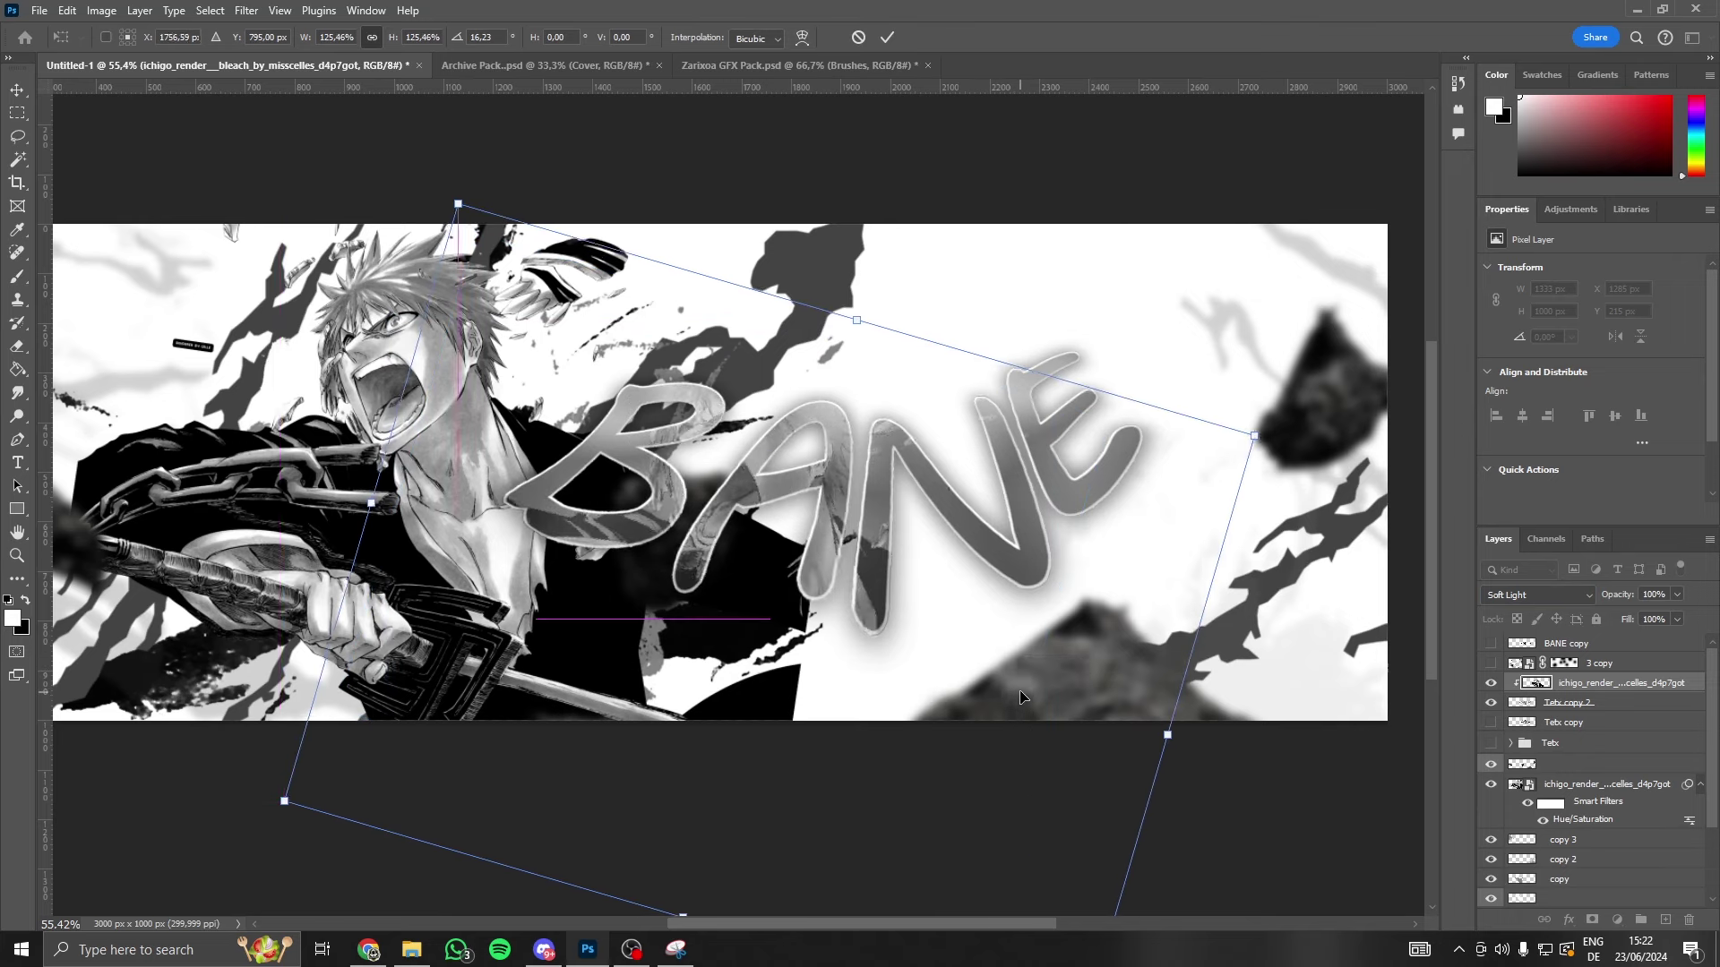
pyautogui.click(887, 36)
pyautogui.press('b')
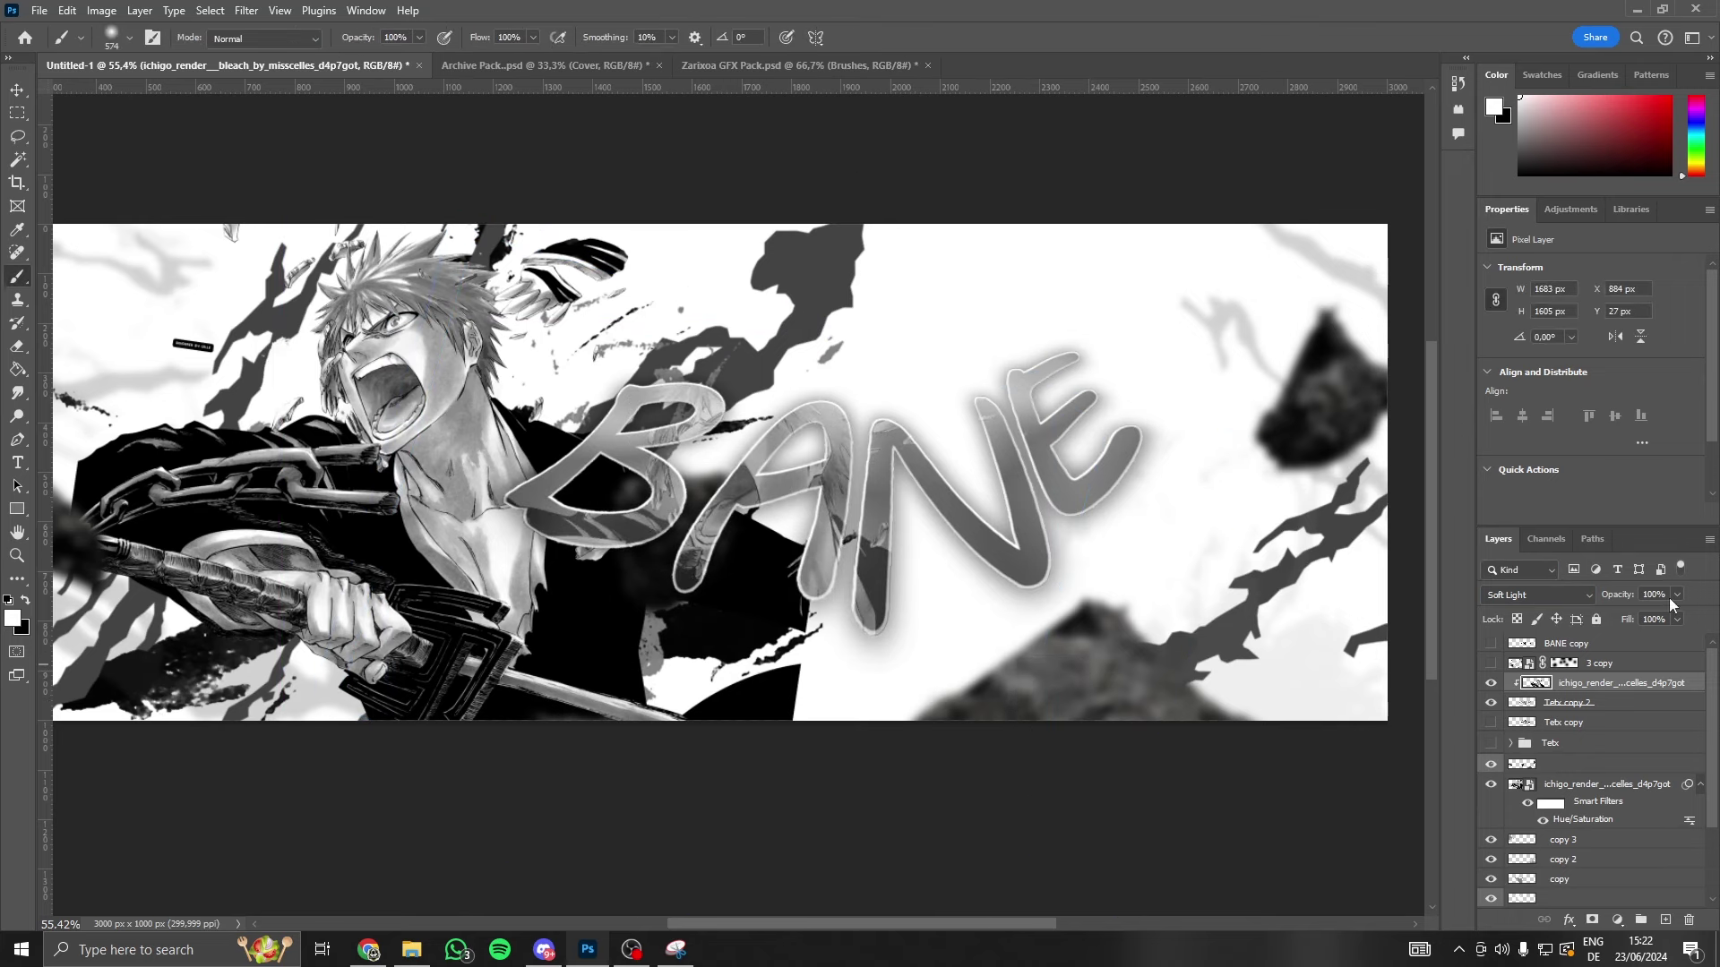
pyautogui.moveTo(1660, 617); pyautogui.dragTo(1648, 618)
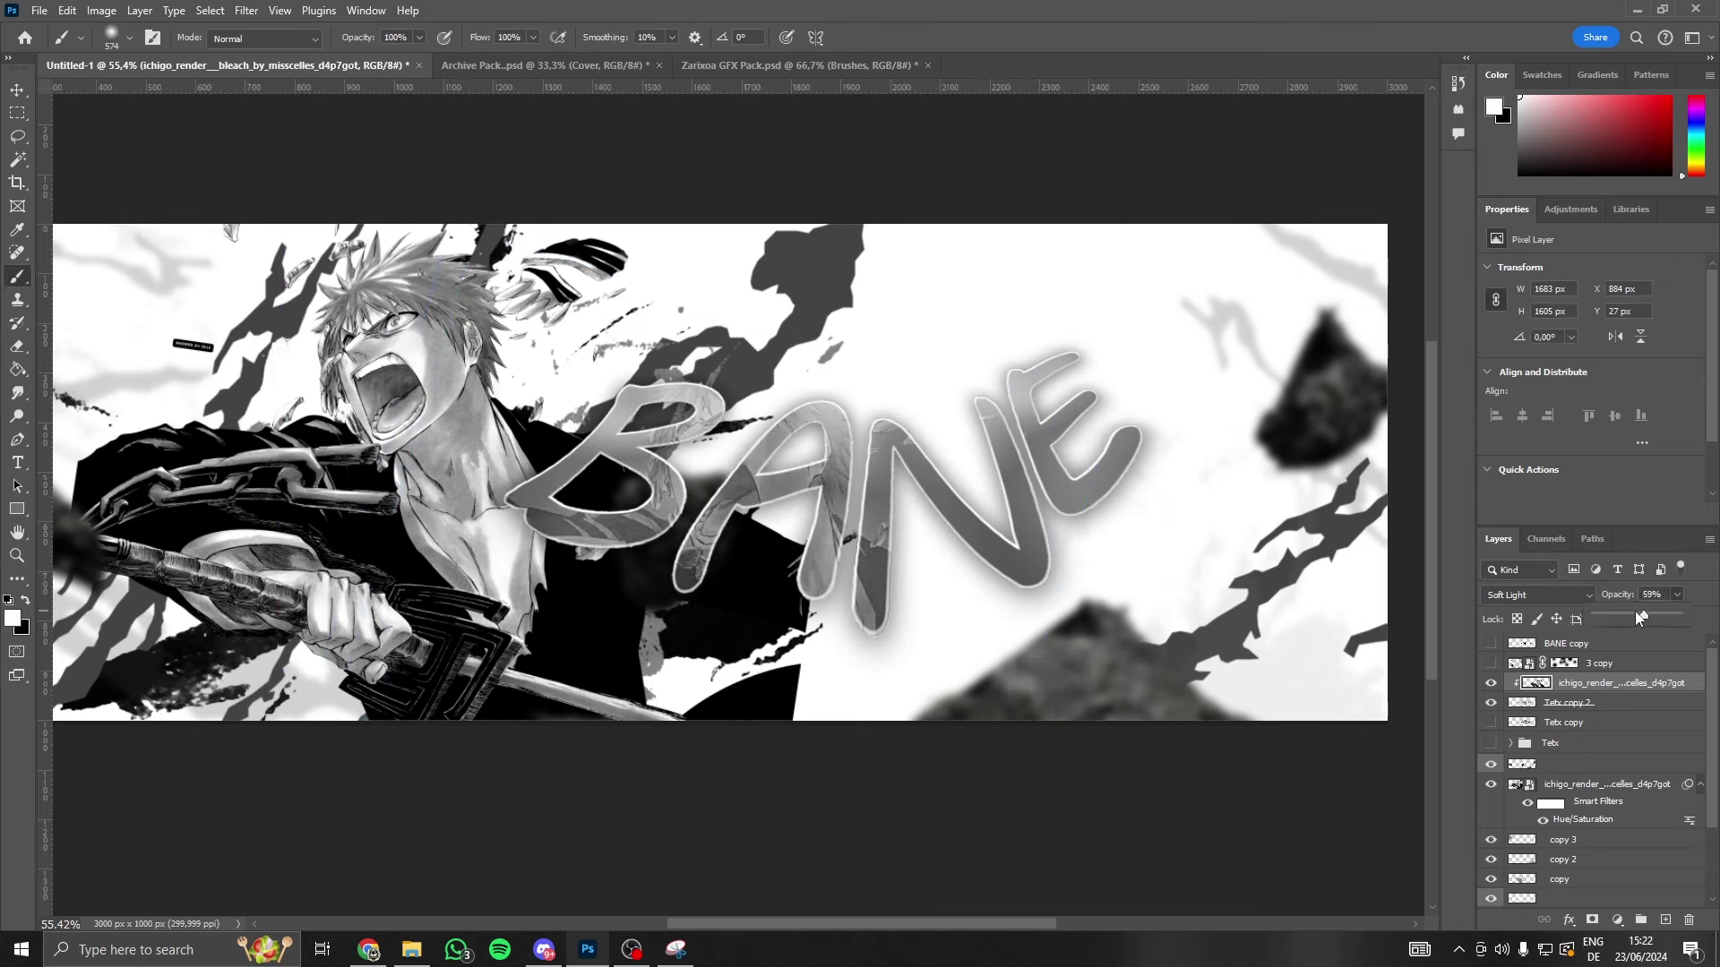
# - Duplicate the render, move the copy right, swap the layer order, and rotate it about -34 degrees
pyautogui.hotkey('ctrl', 'j')
pyautogui.hotkey('ctrl', 't')
pyautogui.moveTo(1017, 502); pyautogui.dragTo(1397, 501)
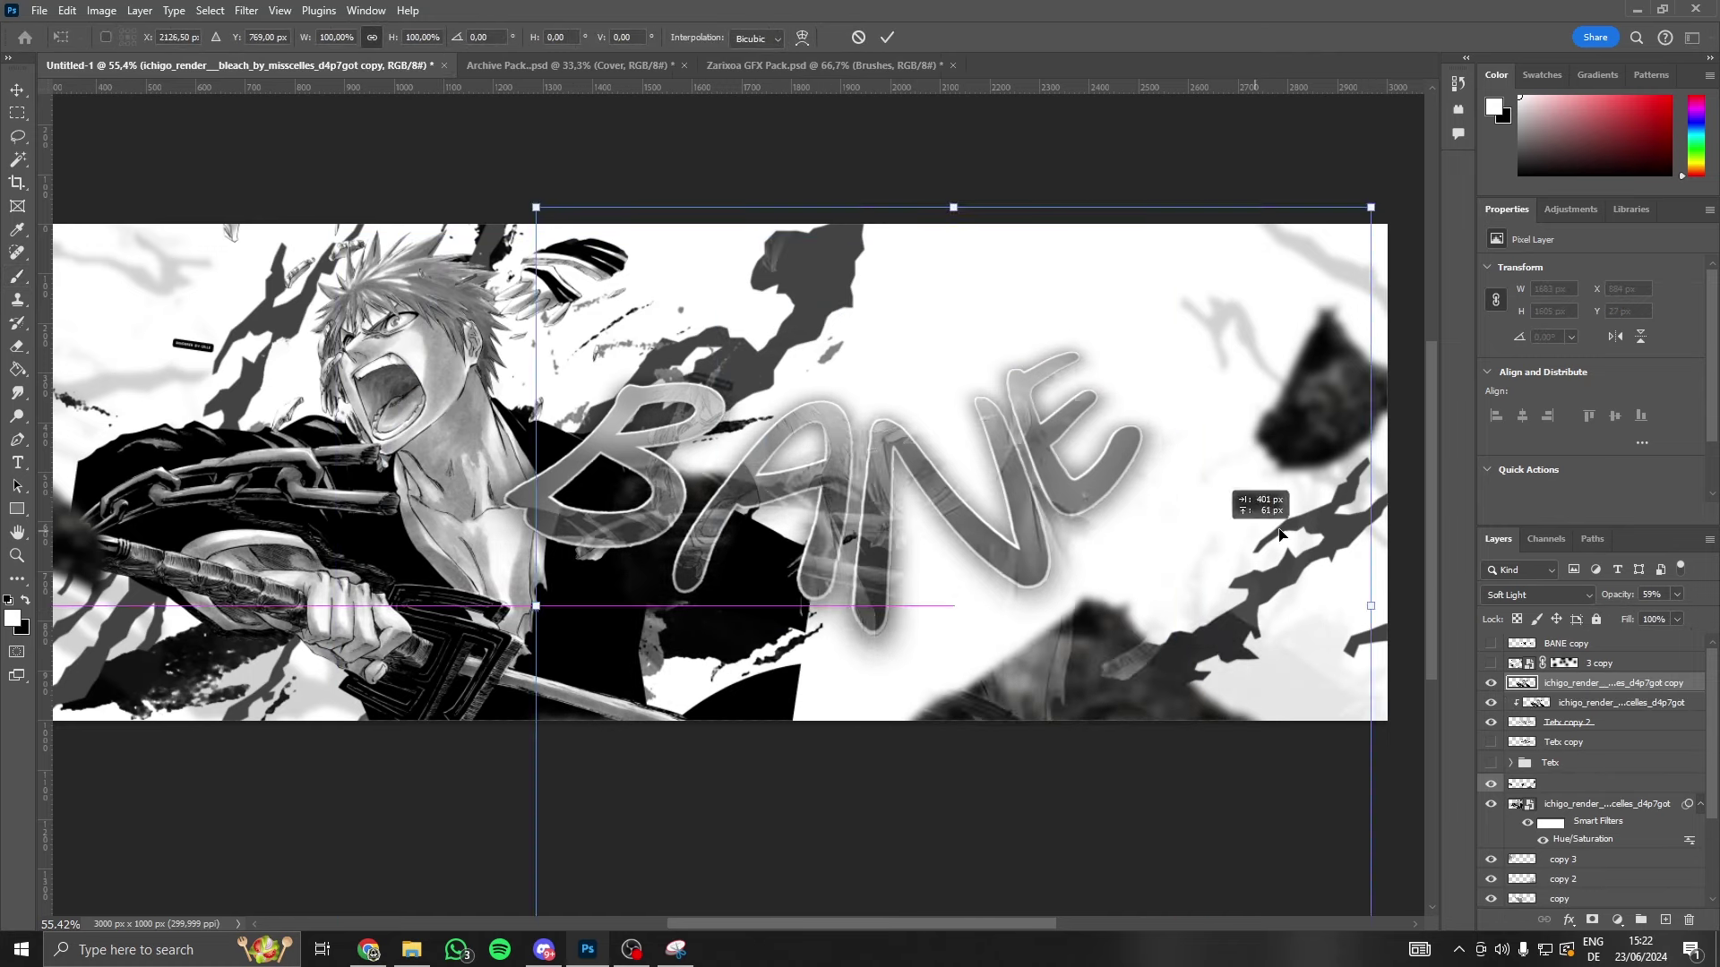
pyautogui.keyDown('alt'); pyautogui.click(1590, 687); pyautogui.keyUp('alt')
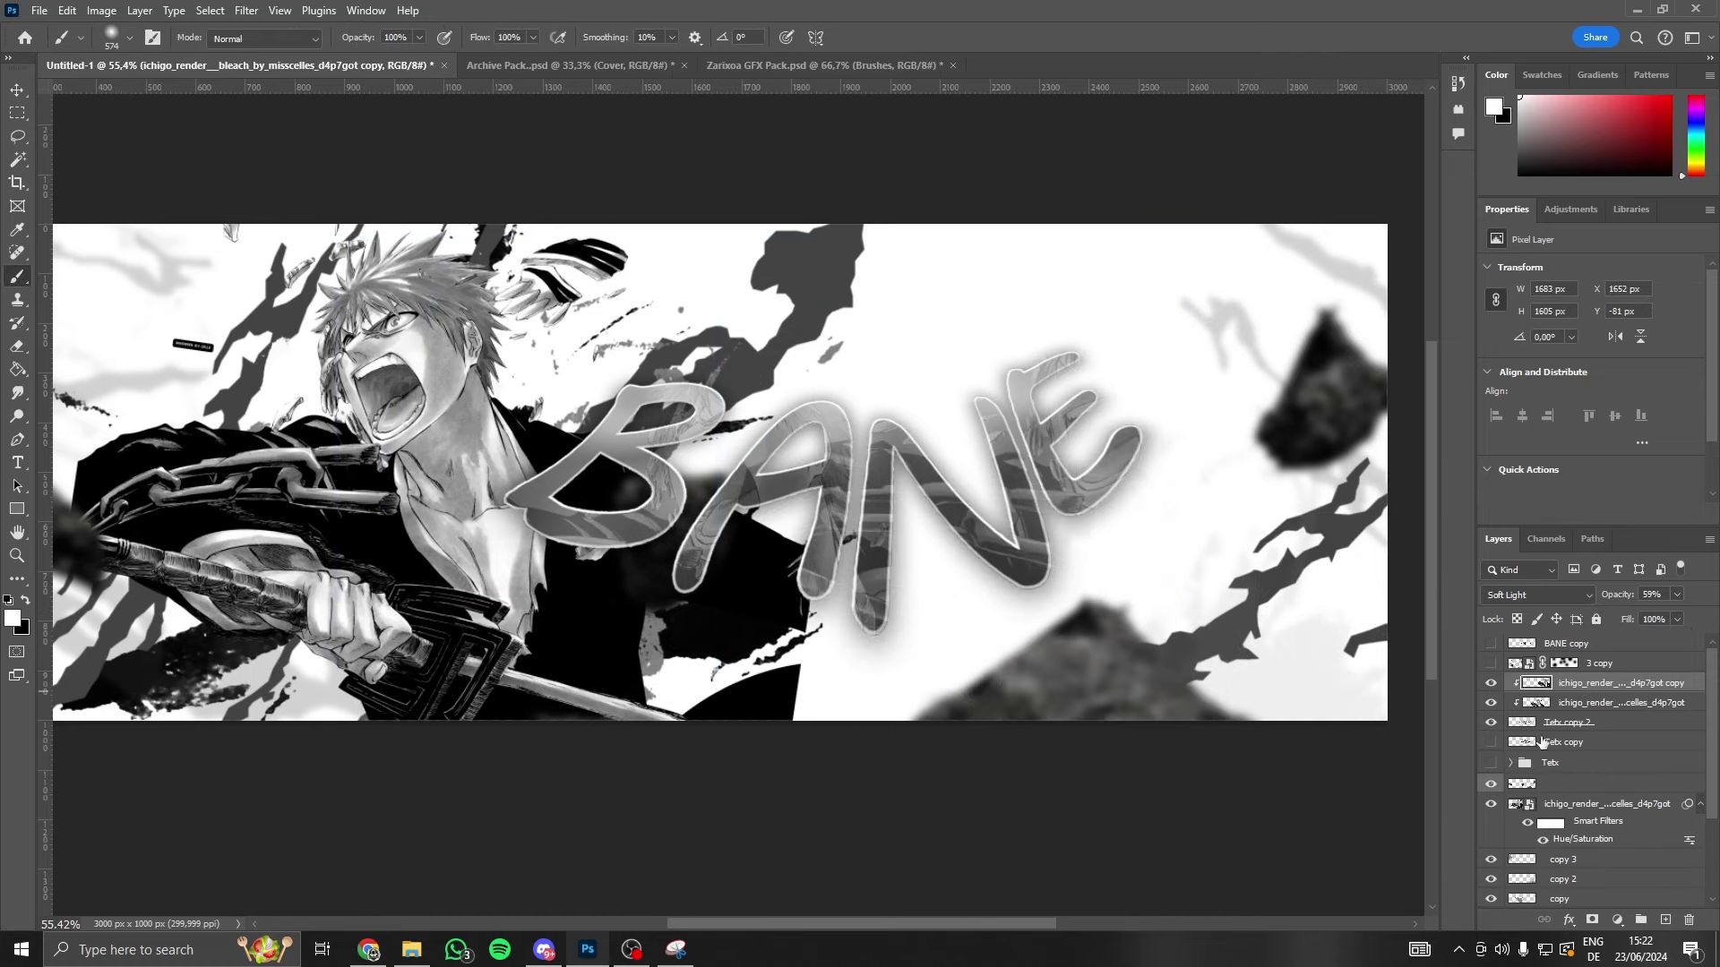
pyautogui.moveTo(1588, 714); pyautogui.dragTo(1589, 708)
pyautogui.hotkey('ctrl', 't')
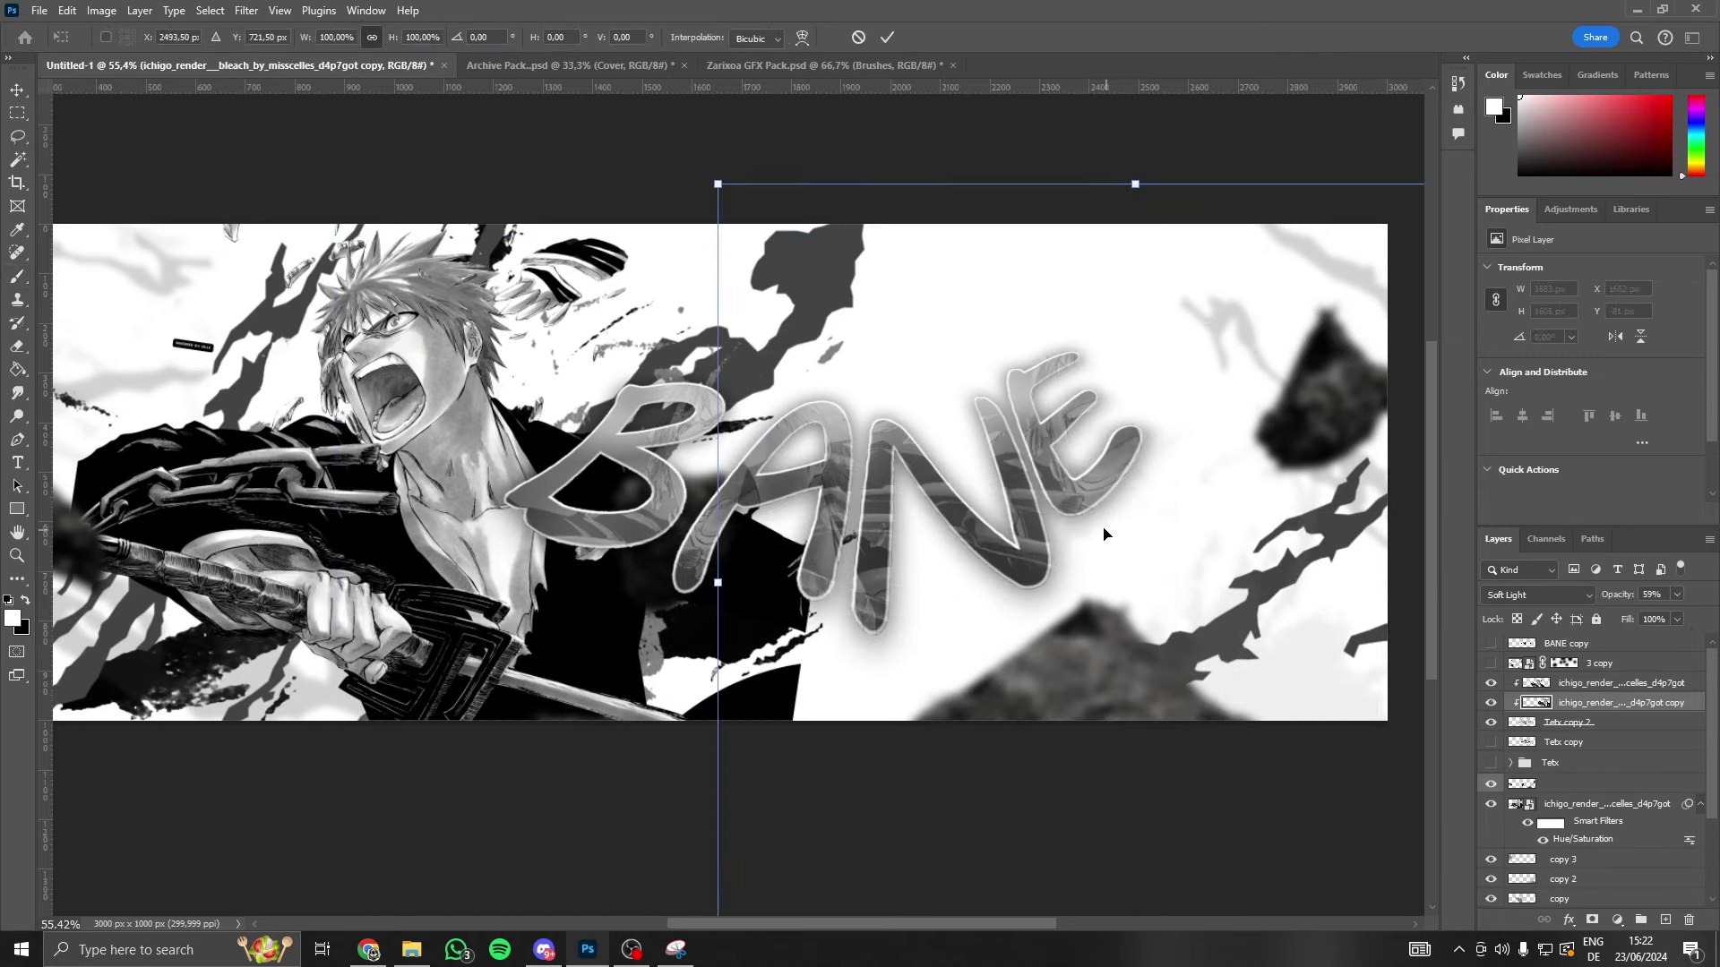
pyautogui.moveTo(1095, 605)
pyautogui.mouseDown()
pyautogui.moveTo(872, 387)
pyautogui.moveTo(1120, 425)
pyautogui.mouseUp()
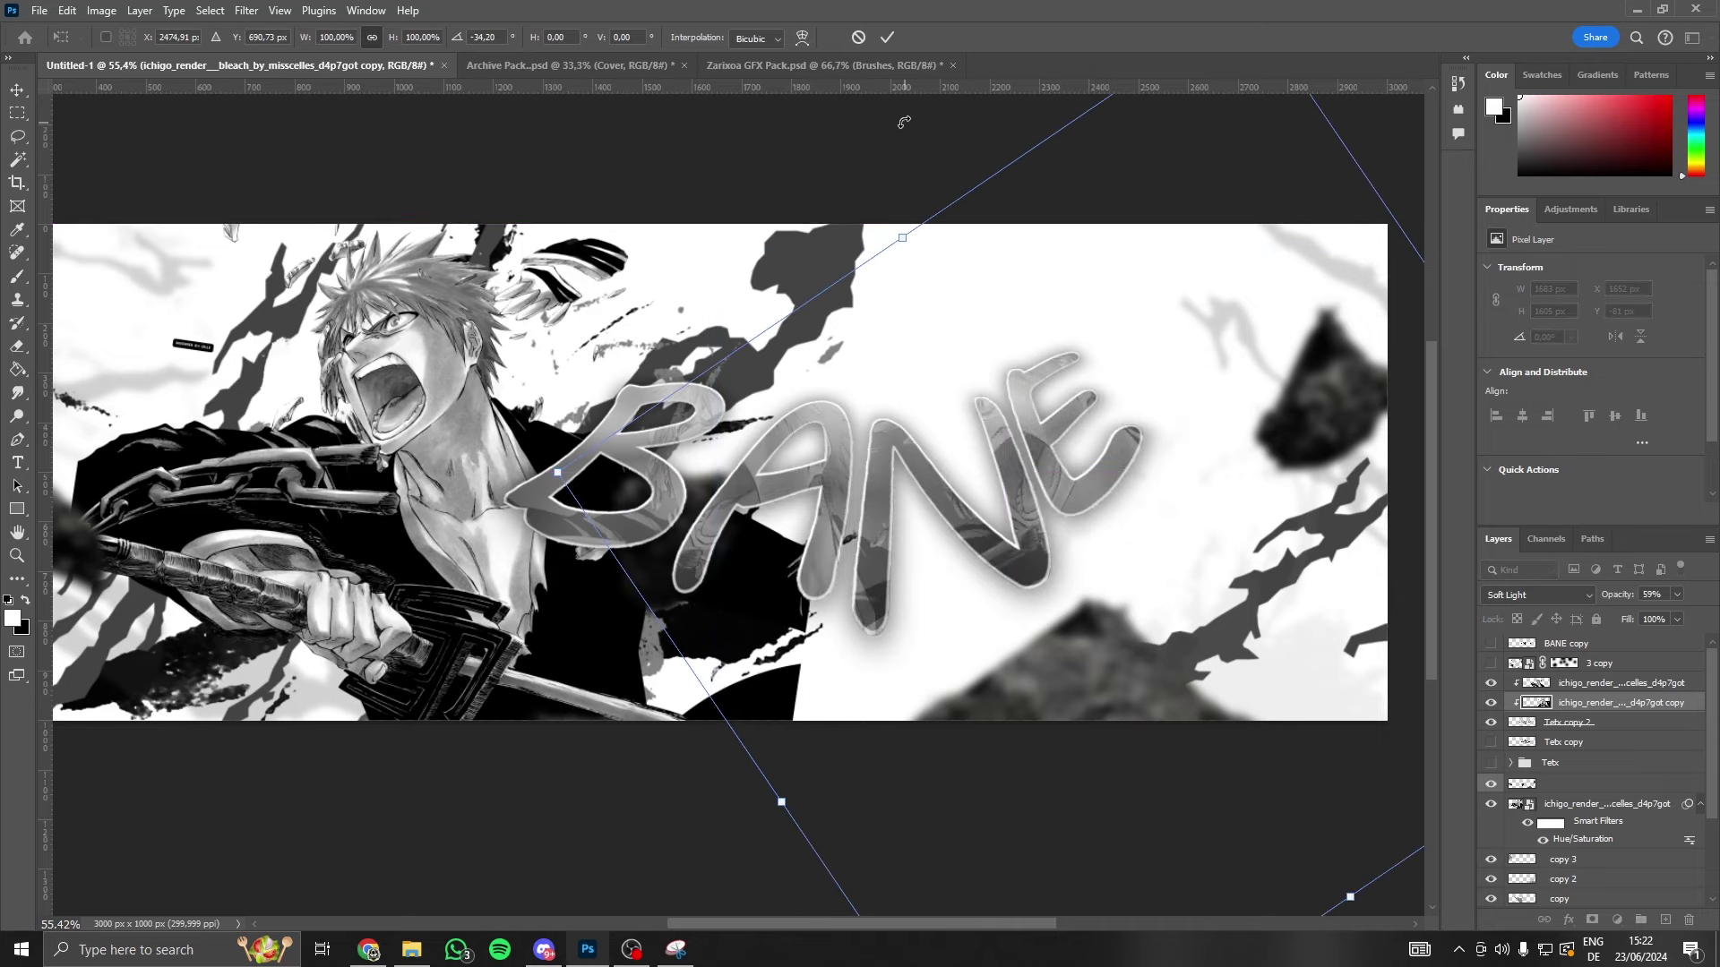
pyautogui.click(887, 36)
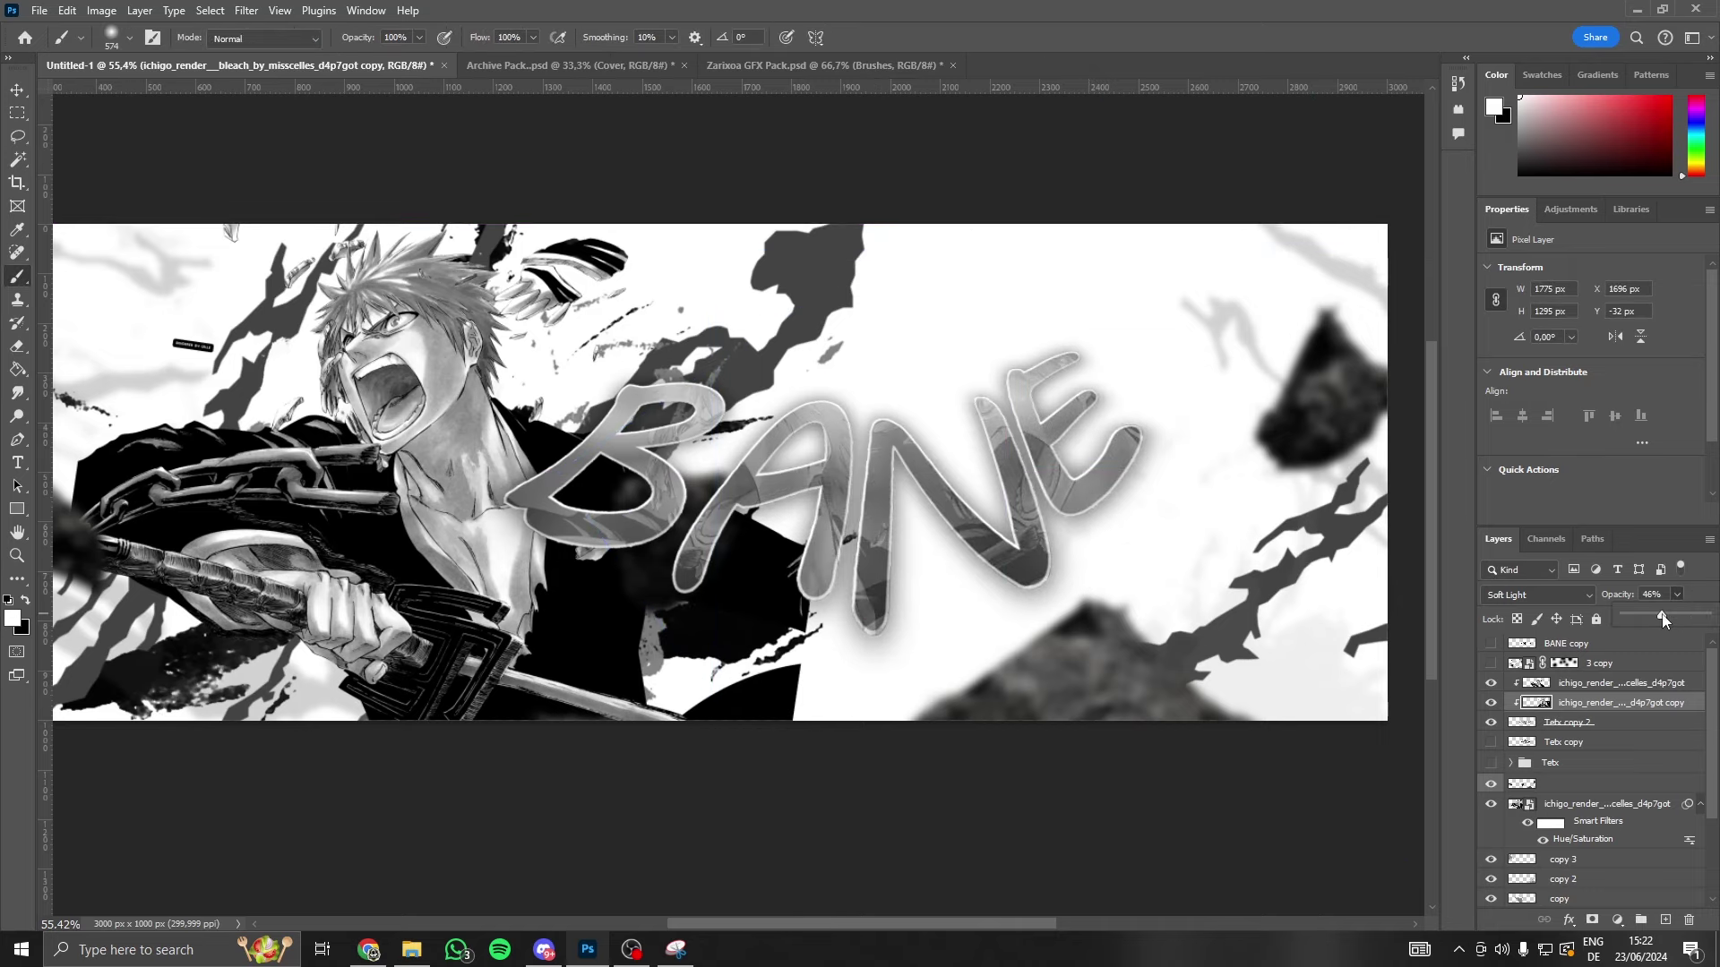
# - Bring the render copy to 42% opacity and switch back to Chrome
pyautogui.scroll(-3, 1027, 581)
pyautogui.scroll(-2, 1026, 580)
pyautogui.scroll(3, 1027, 581)
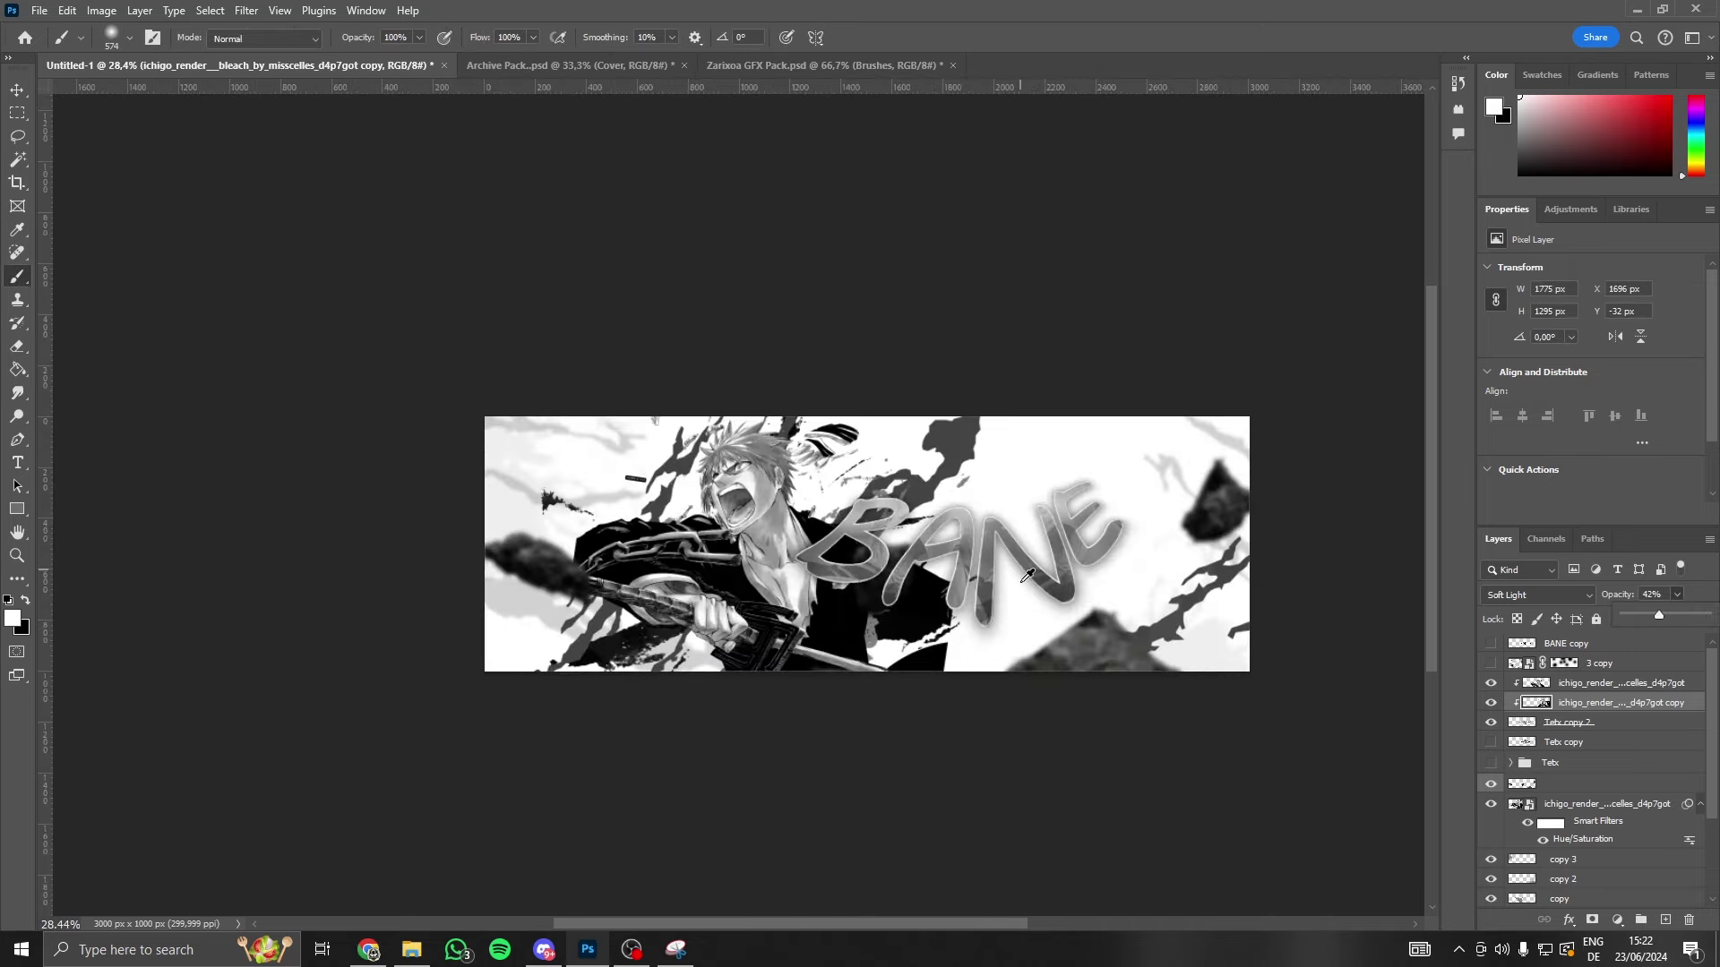
pyautogui.scroll(2, 1027, 580)
pyautogui.click(369, 949)
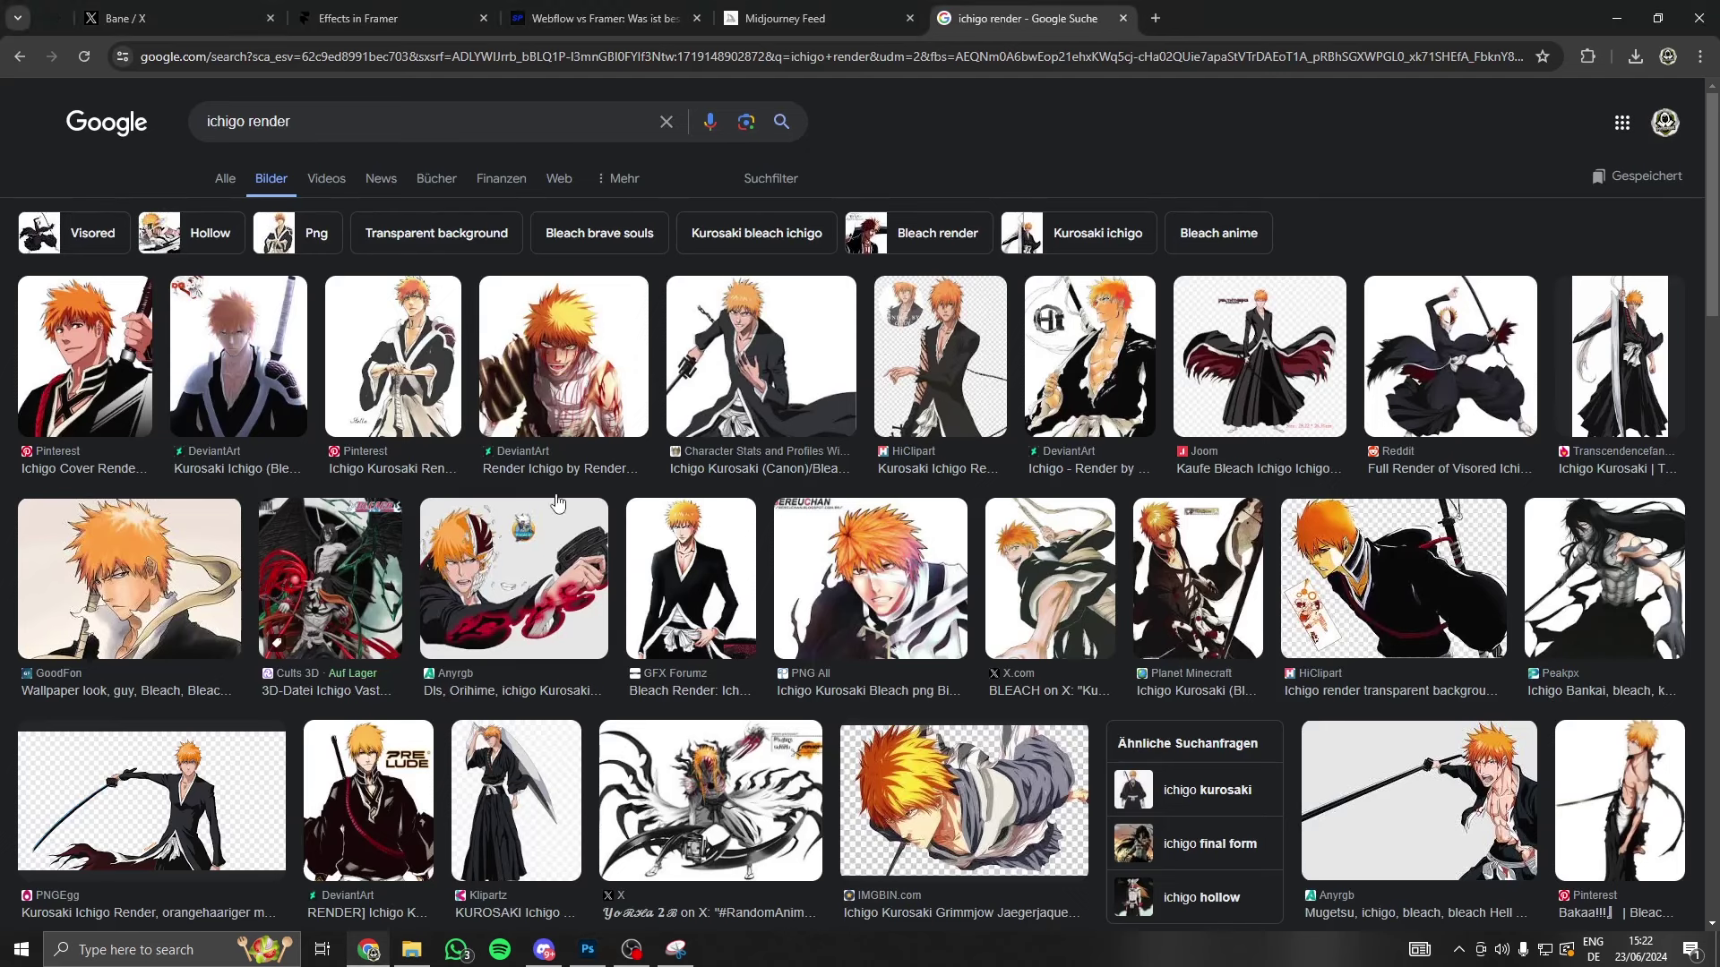
# - Reply "of" to the client's "Are you resizing it?" message in the X DM chat
pyautogui.click(144, 17)
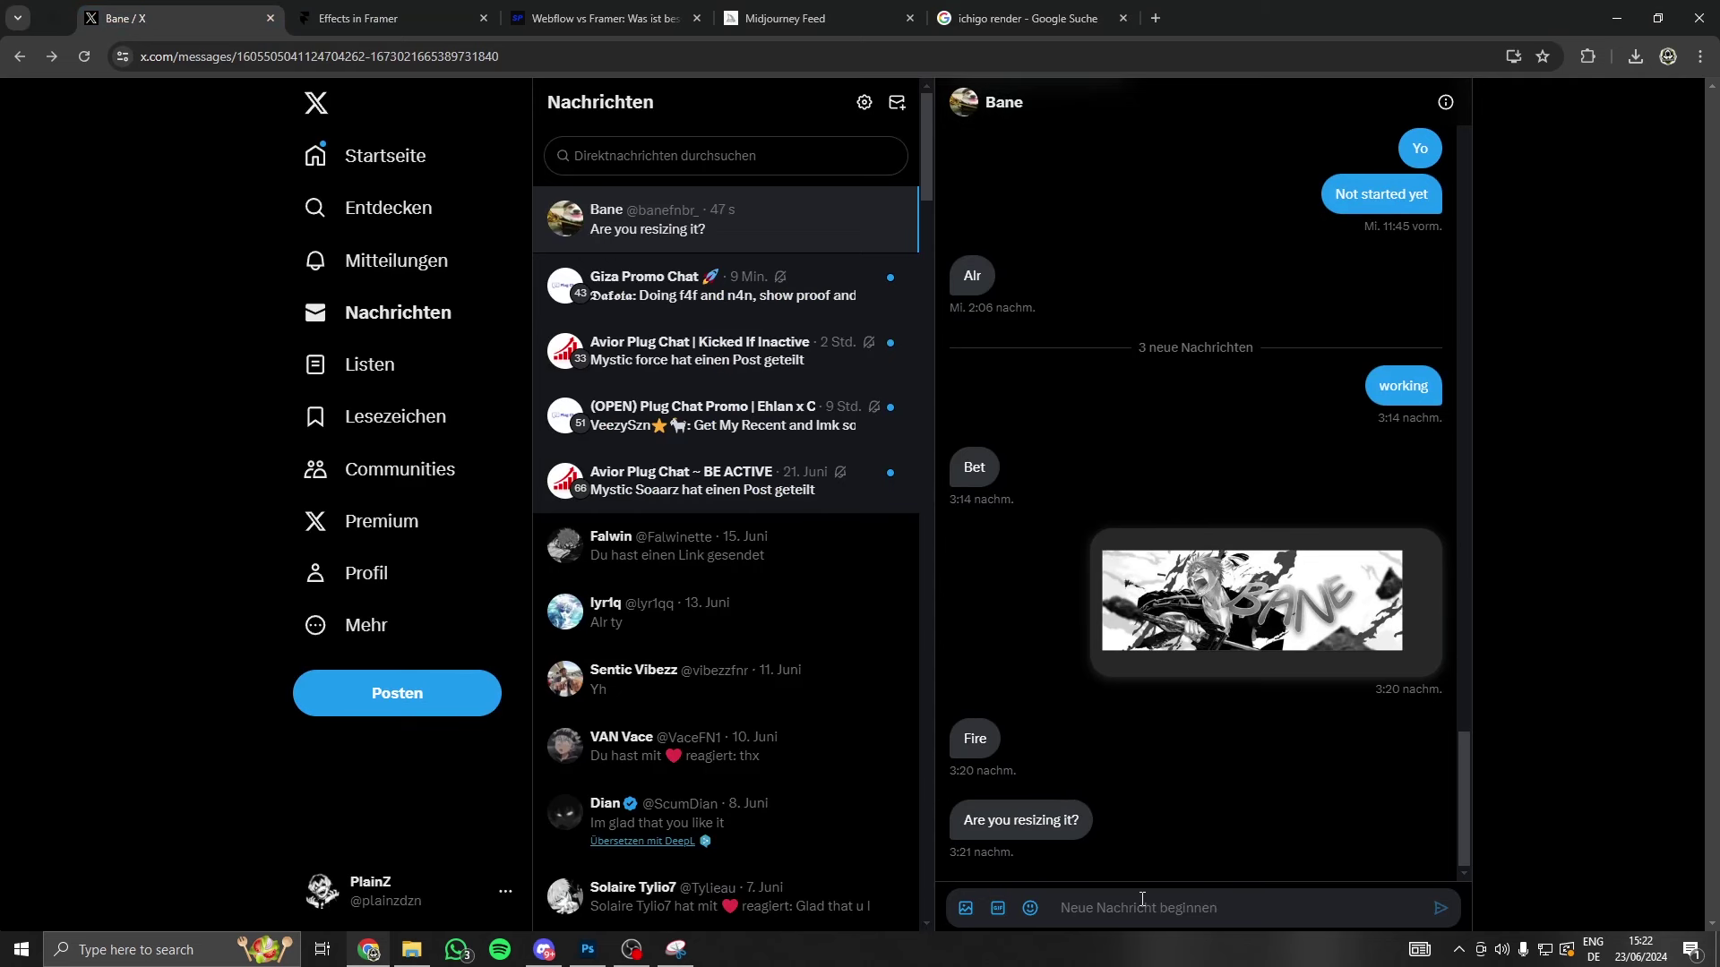
pyautogui.write('of')
pyautogui.press('Return')
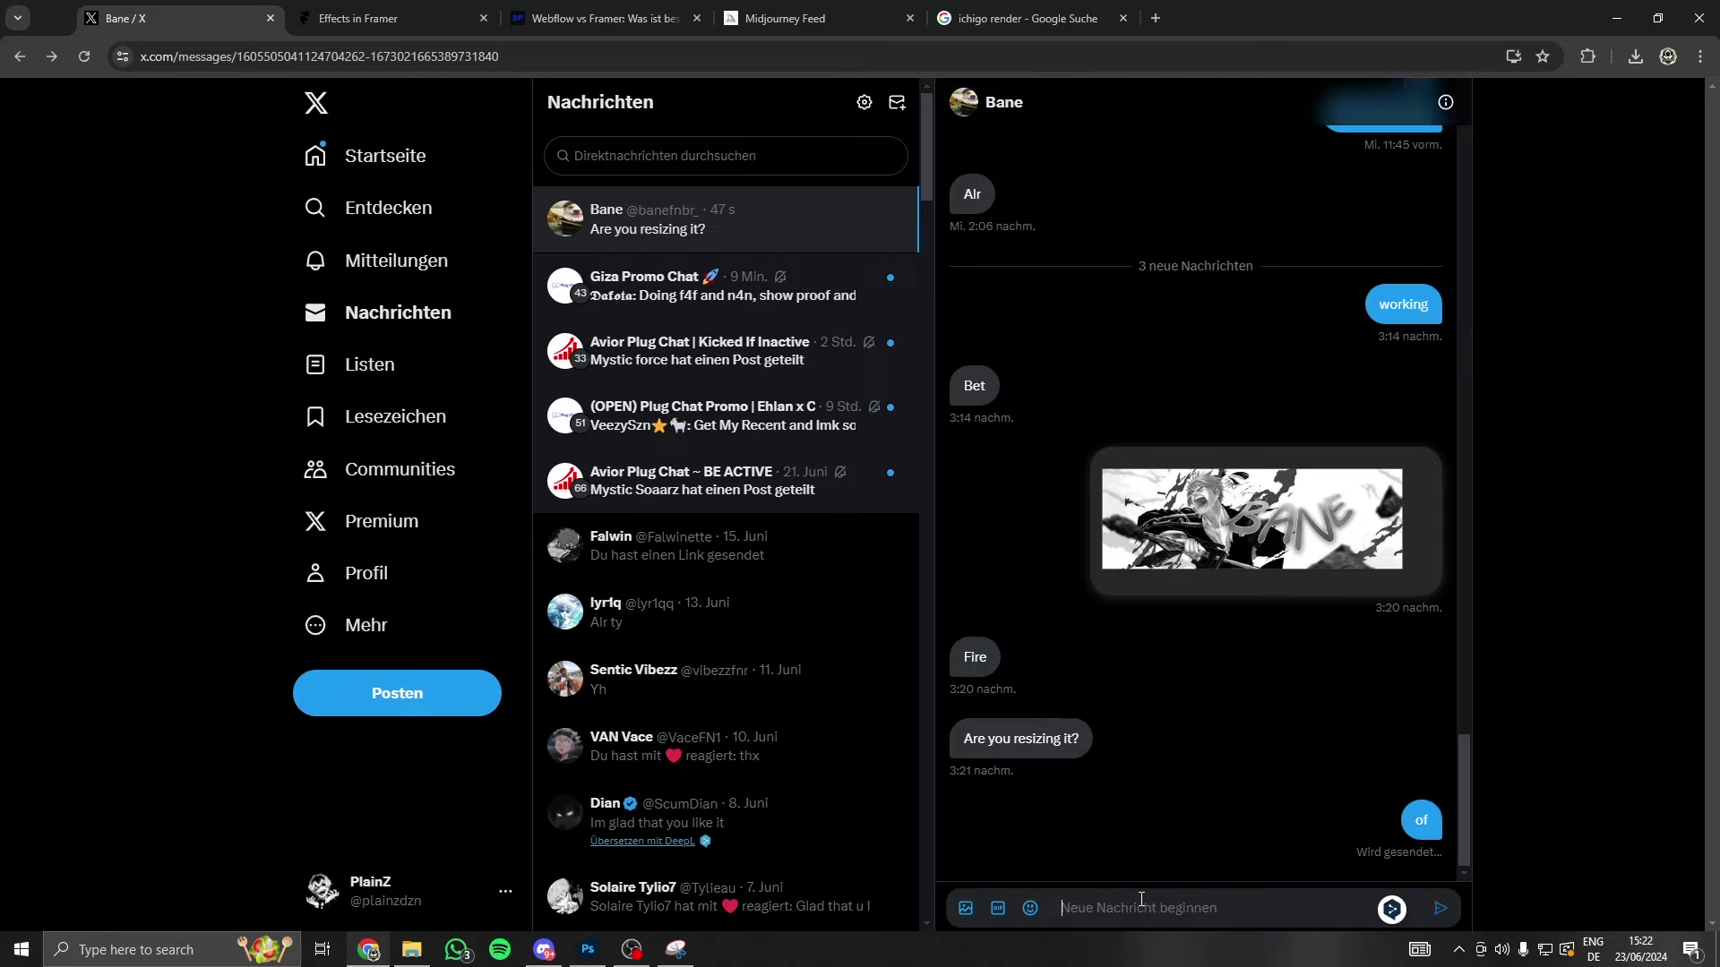
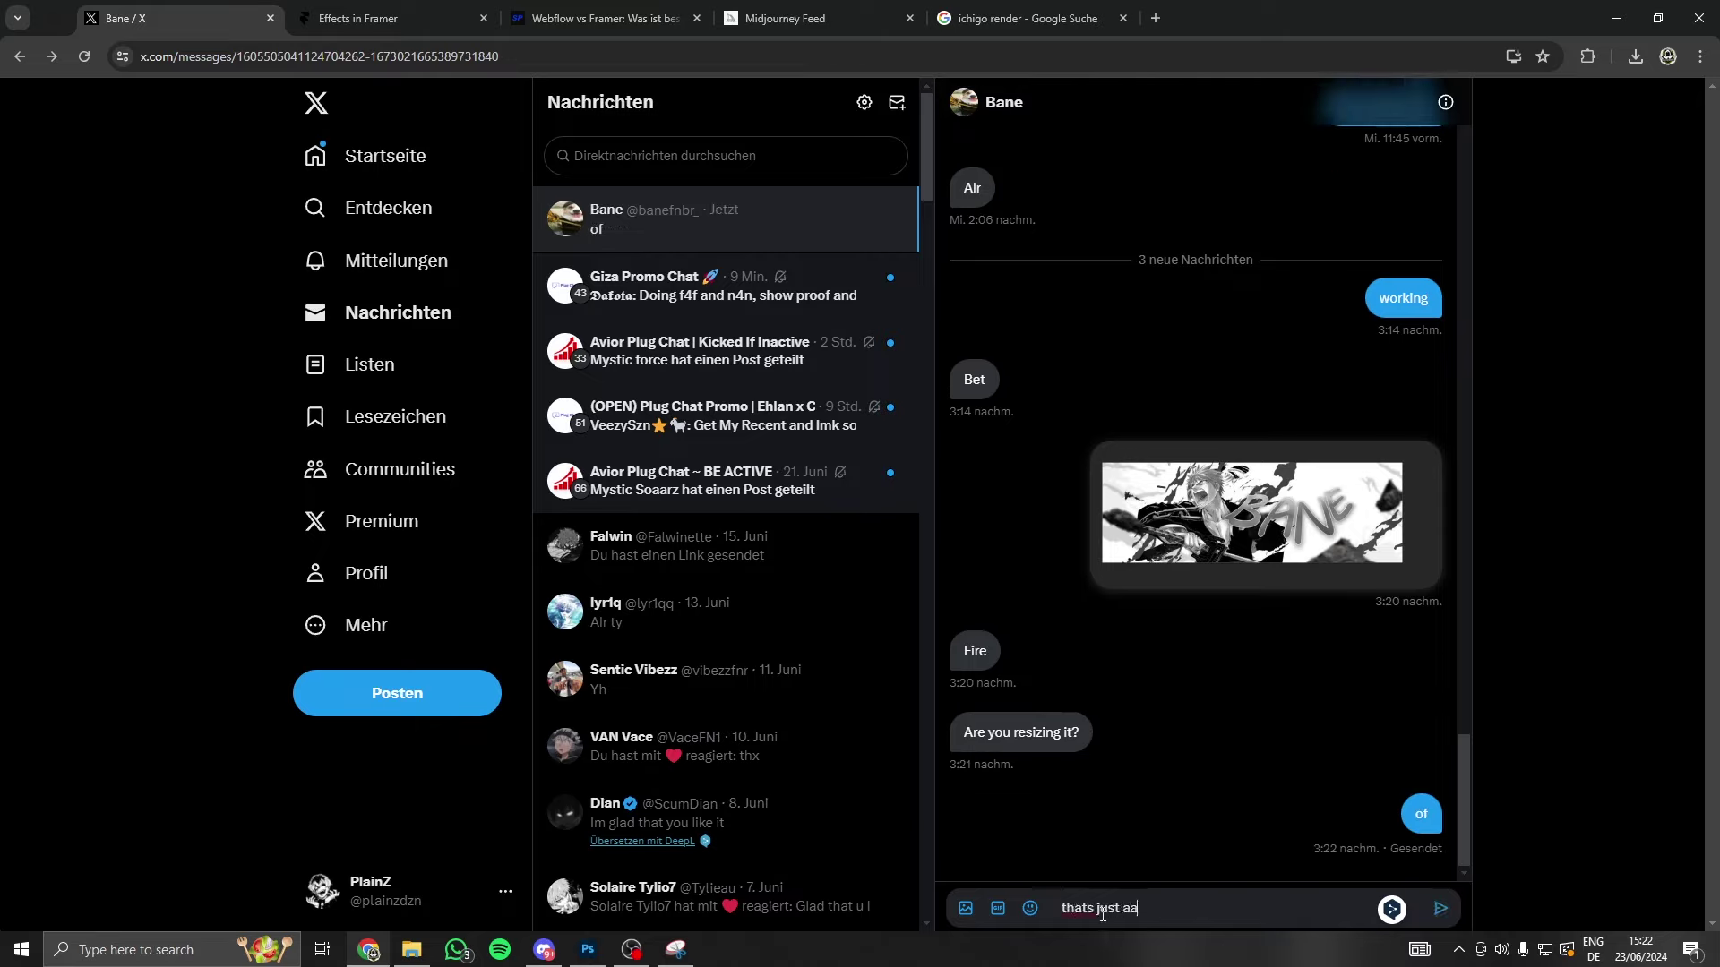
# - Send the 'thats just a ss' reply and quick-export the banner as PNG 'sizeee'
pyautogui.press('Return')
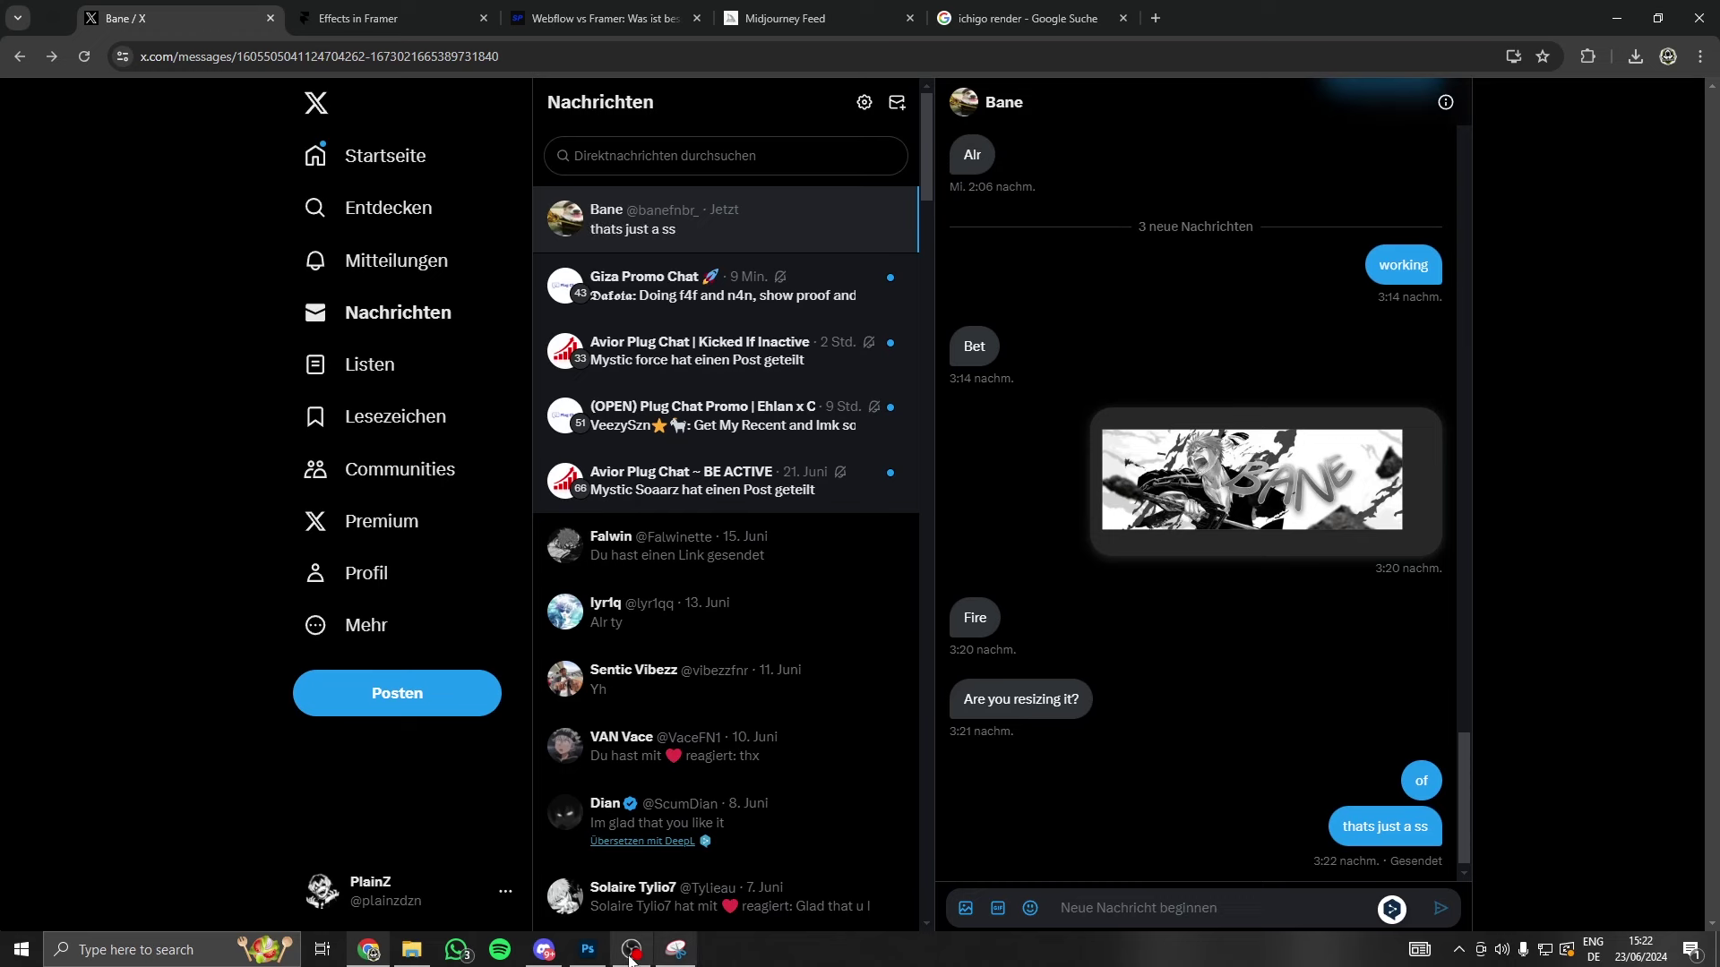
pyautogui.click(587, 950)
pyautogui.click(40, 9)
pyautogui.moveTo(59, 322)
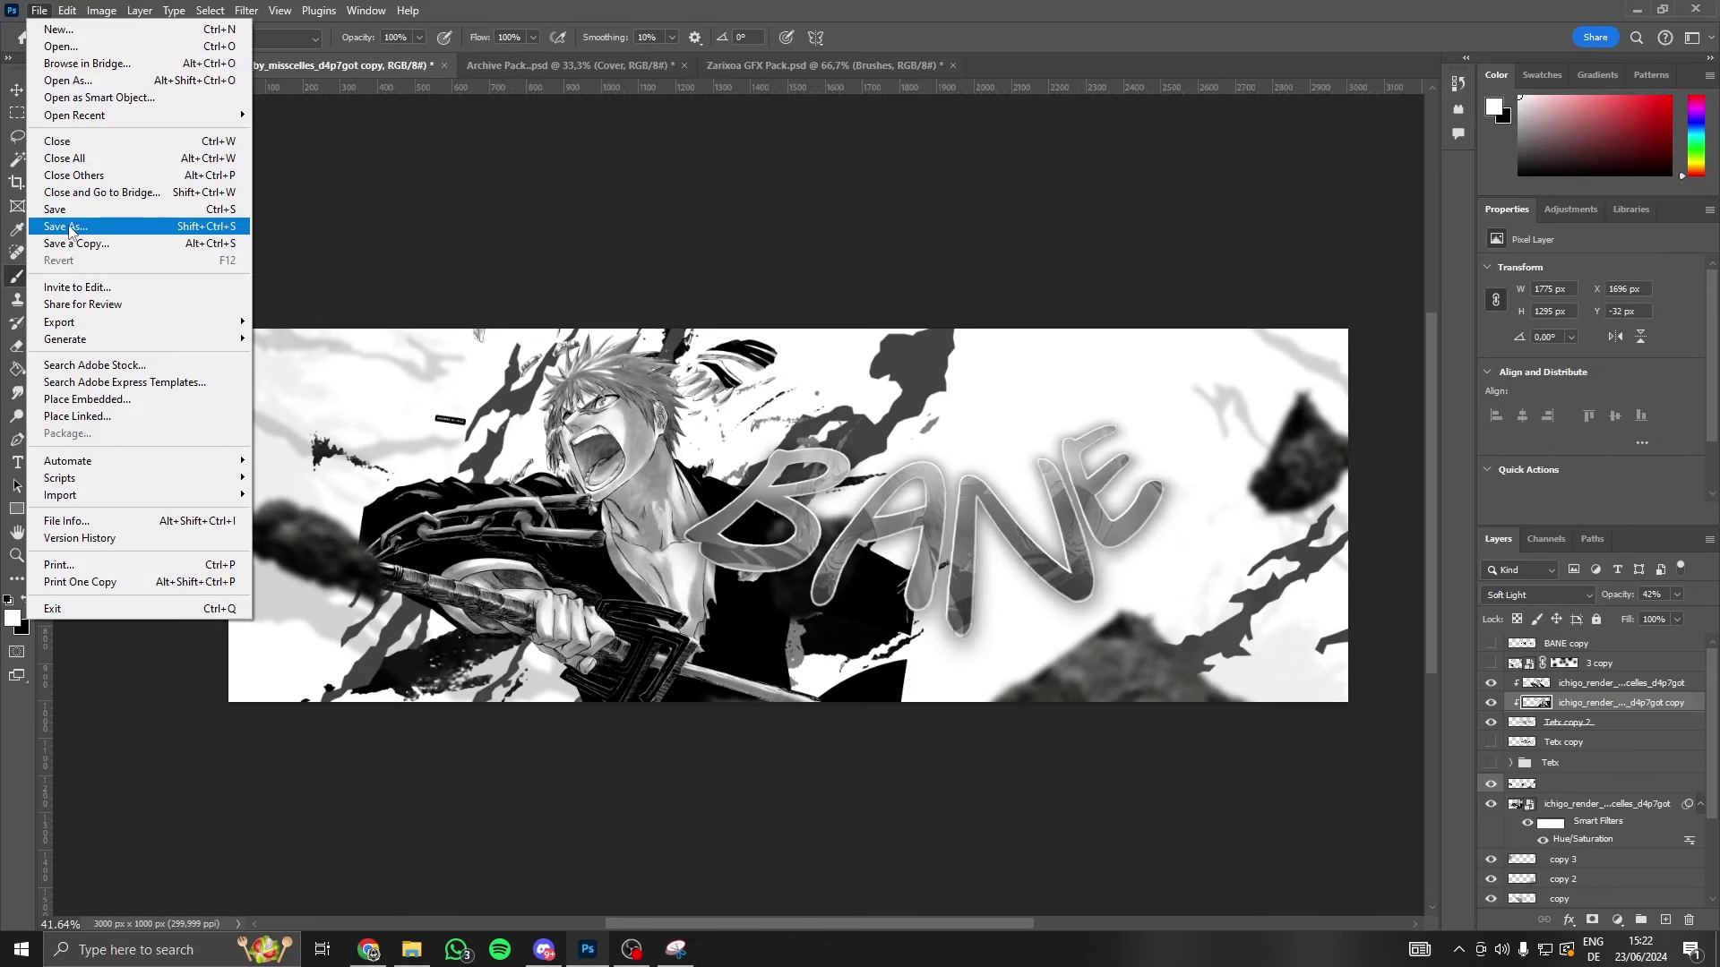
pyautogui.click(309, 321)
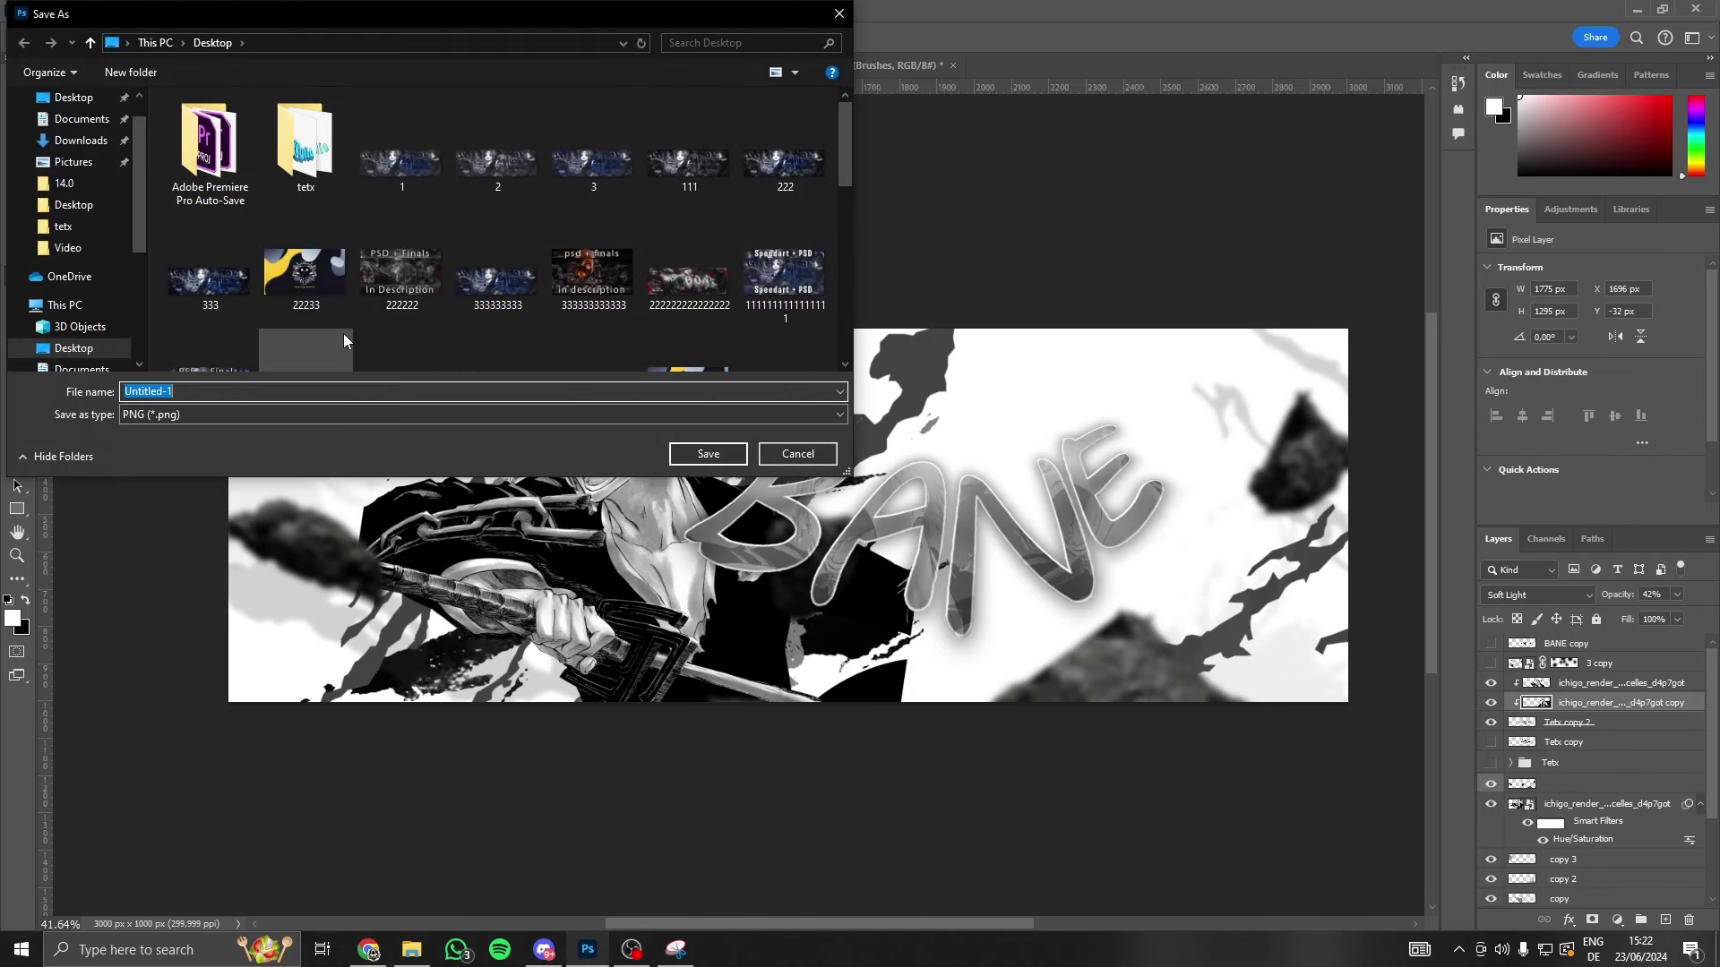
pyautogui.write('sizeee')
pyautogui.click(709, 455)
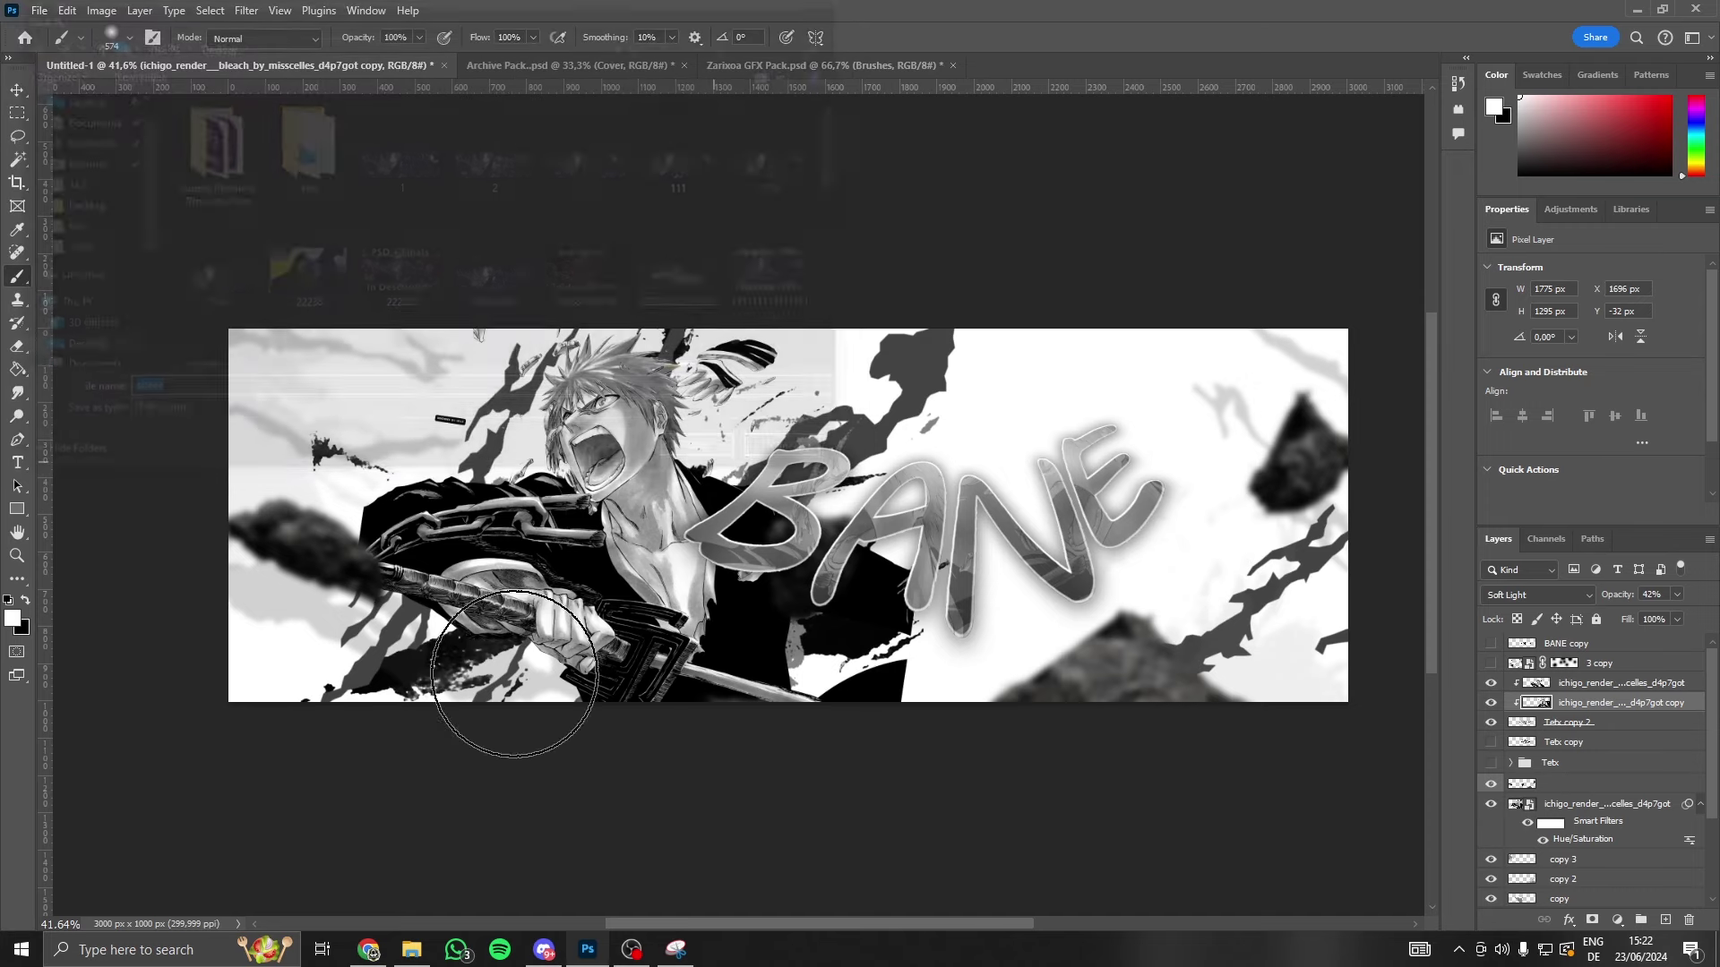
pyautogui.click(368, 949)
# - Attach and send the sizee PNG banner from the Desktop in the X chat
pyautogui.click(964, 911)
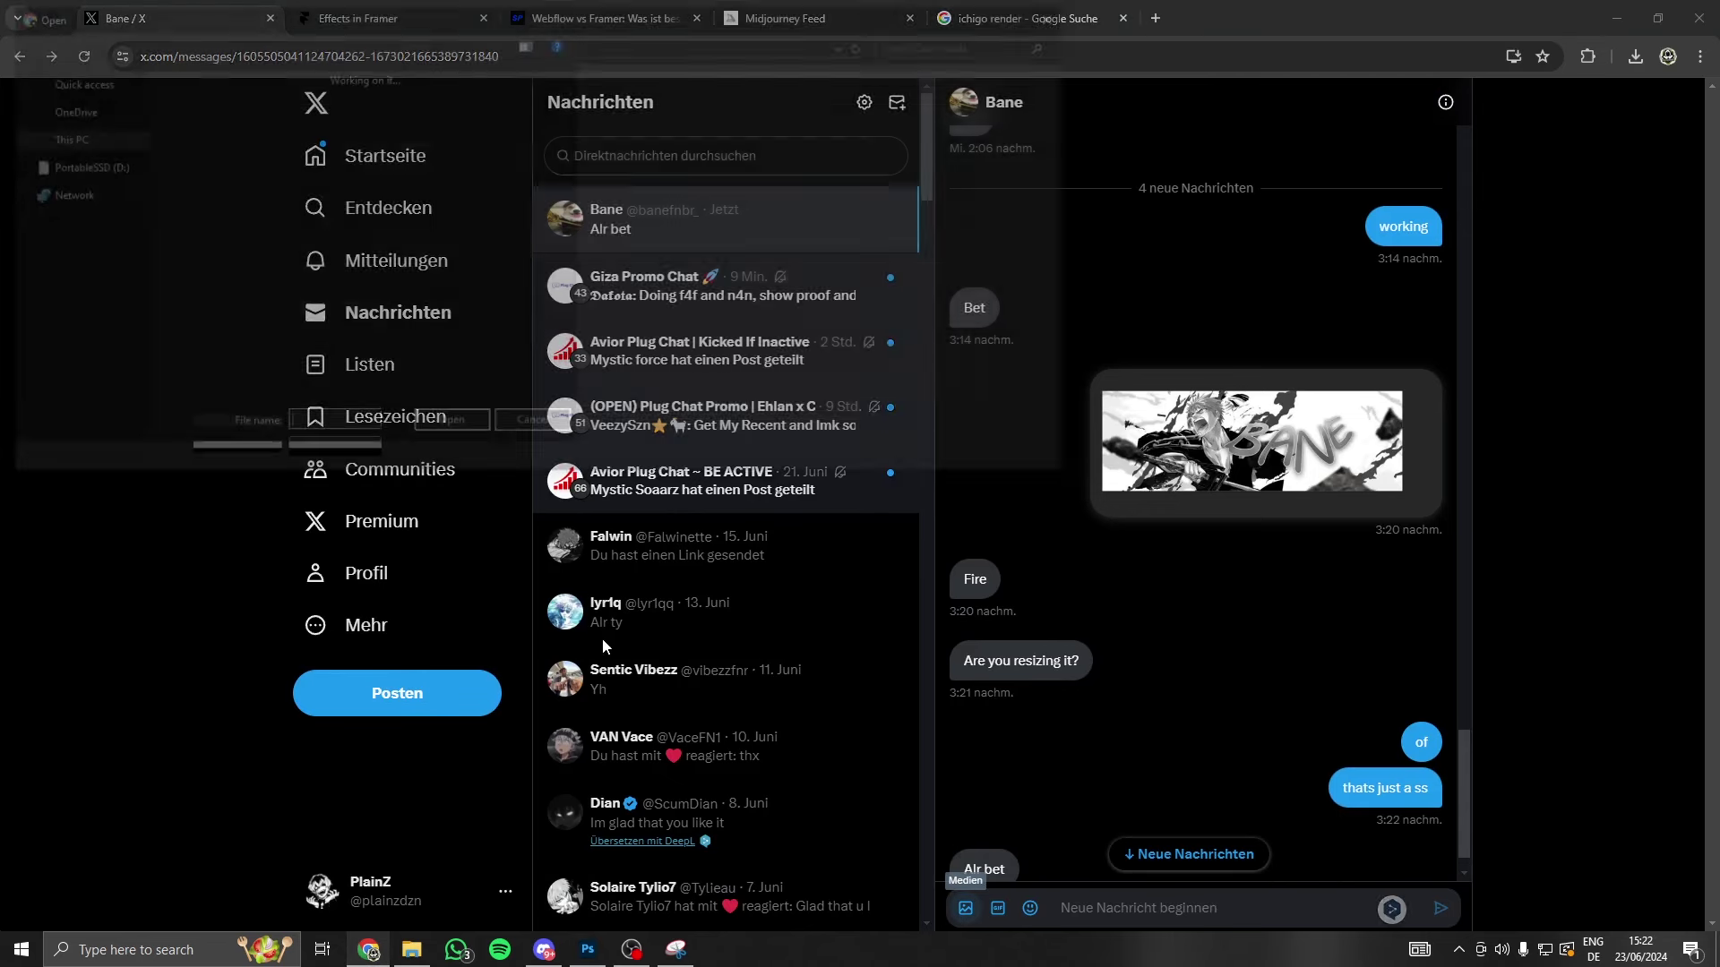
pyautogui.click(73, 240)
pyautogui.scroll(-3, 660, 269)
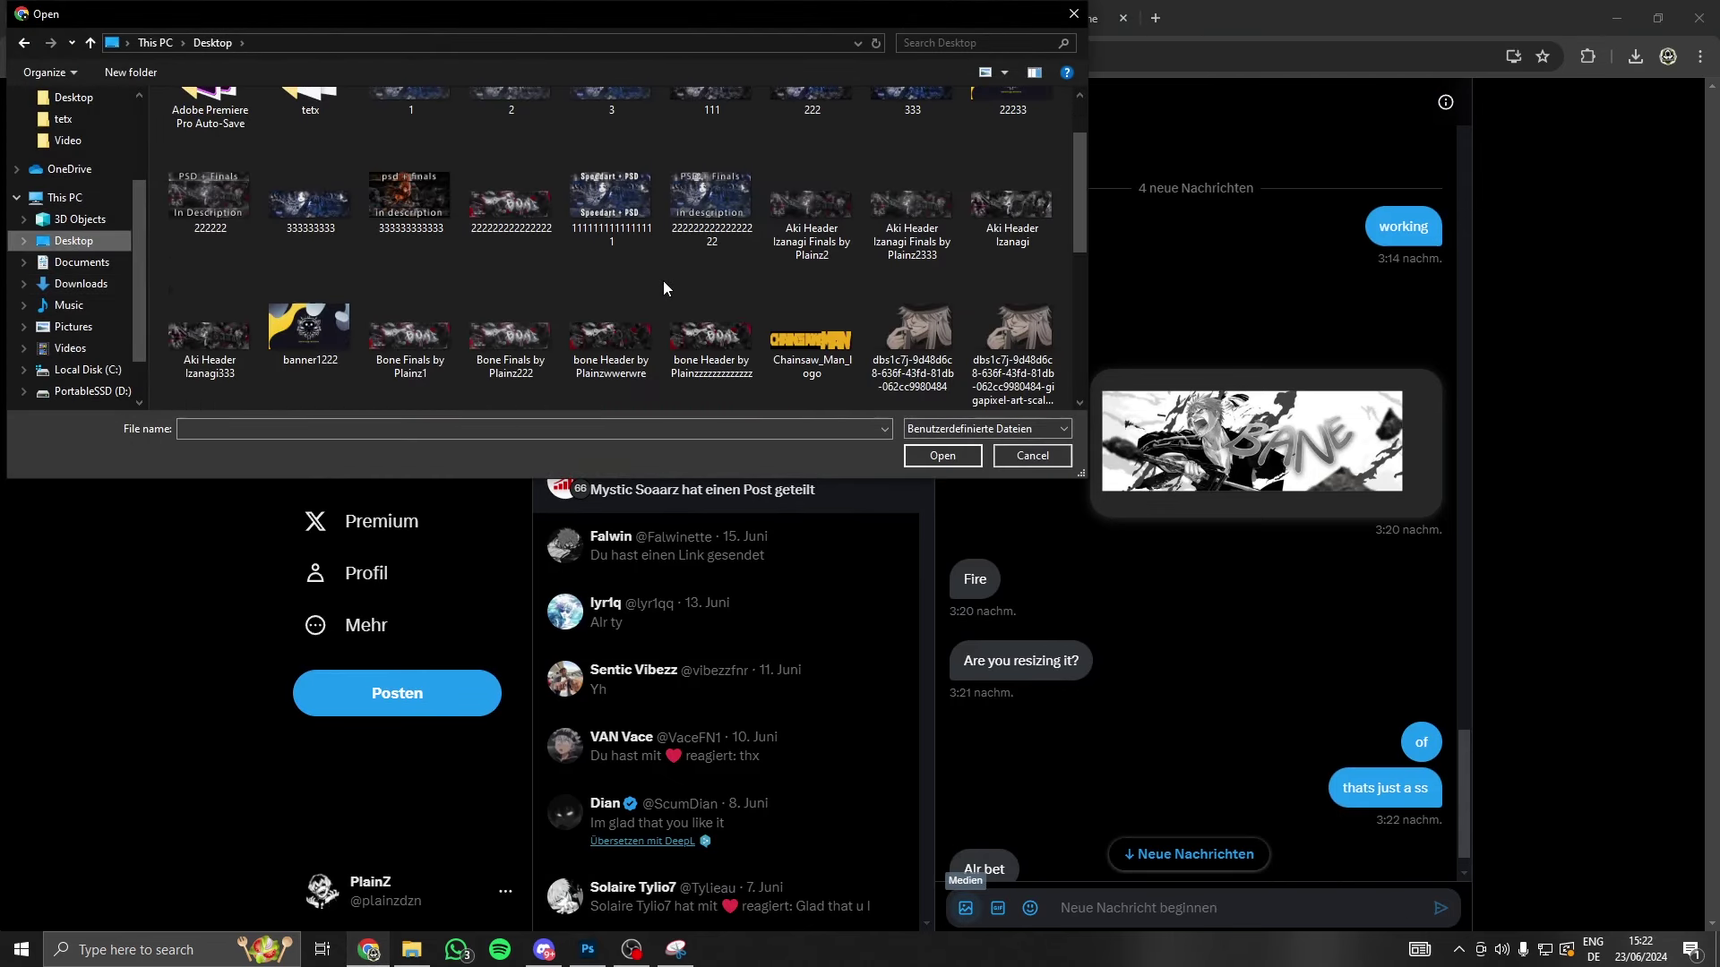
pyautogui.scroll(-3, 663, 285)
pyautogui.scroll(-2, 645, 287)
pyautogui.scroll(1, 647, 296)
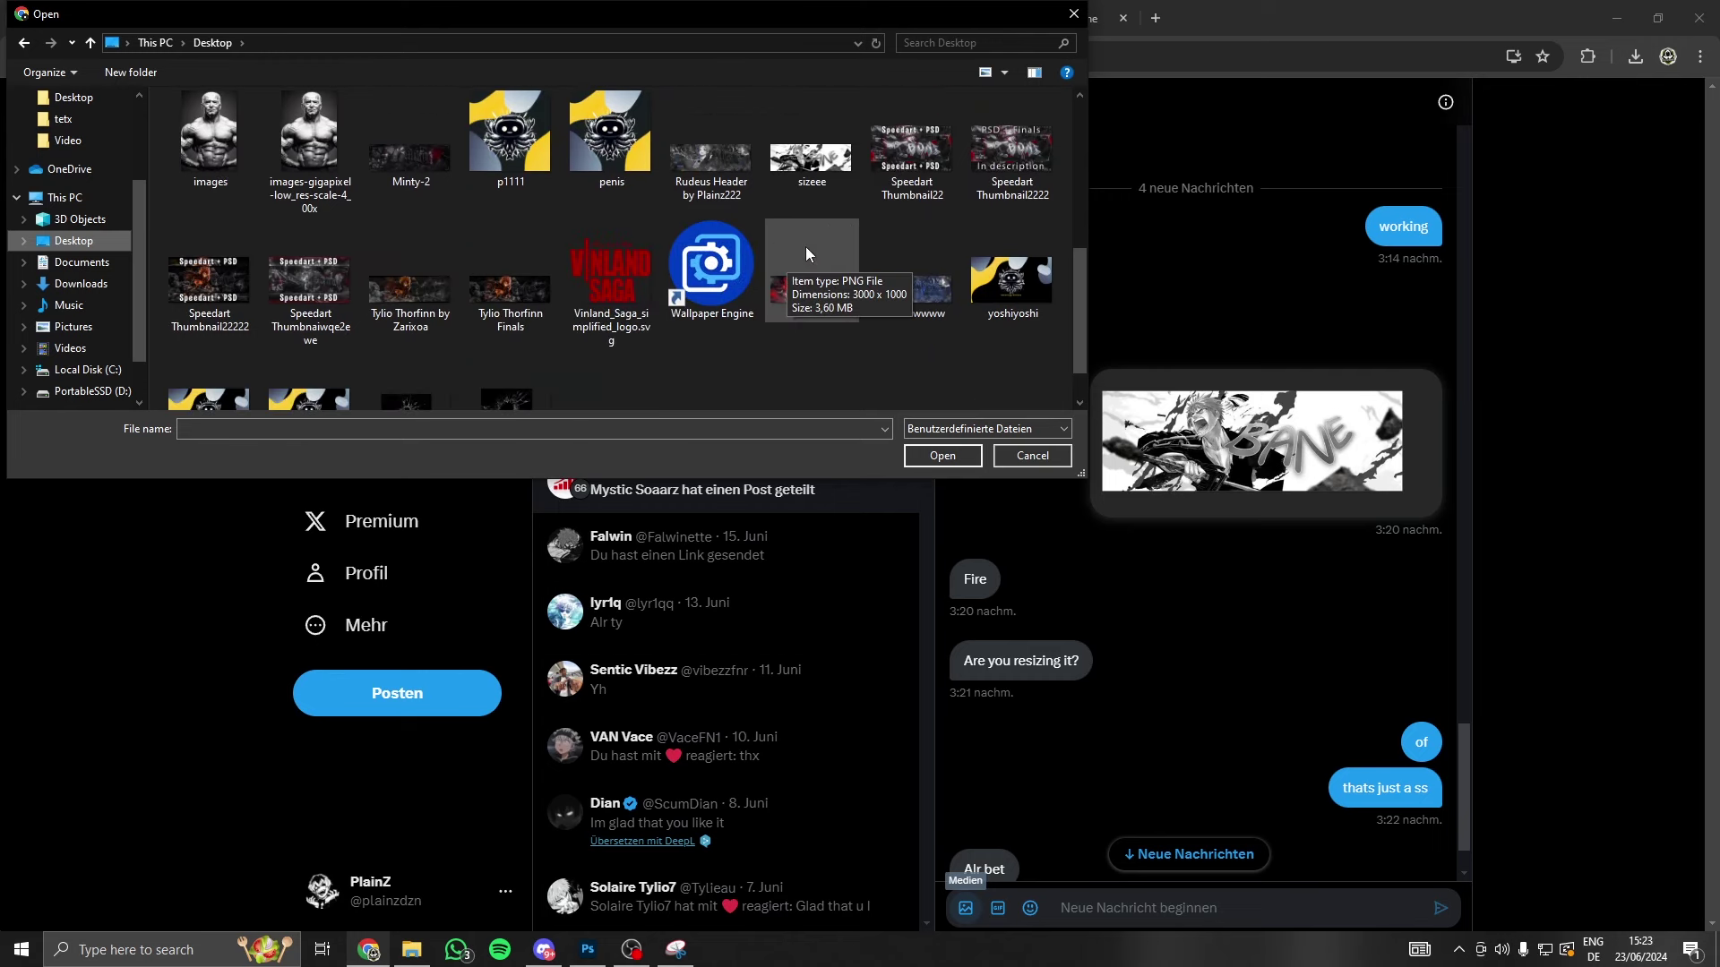
pyautogui.click(811, 152)
pyautogui.click(936, 457)
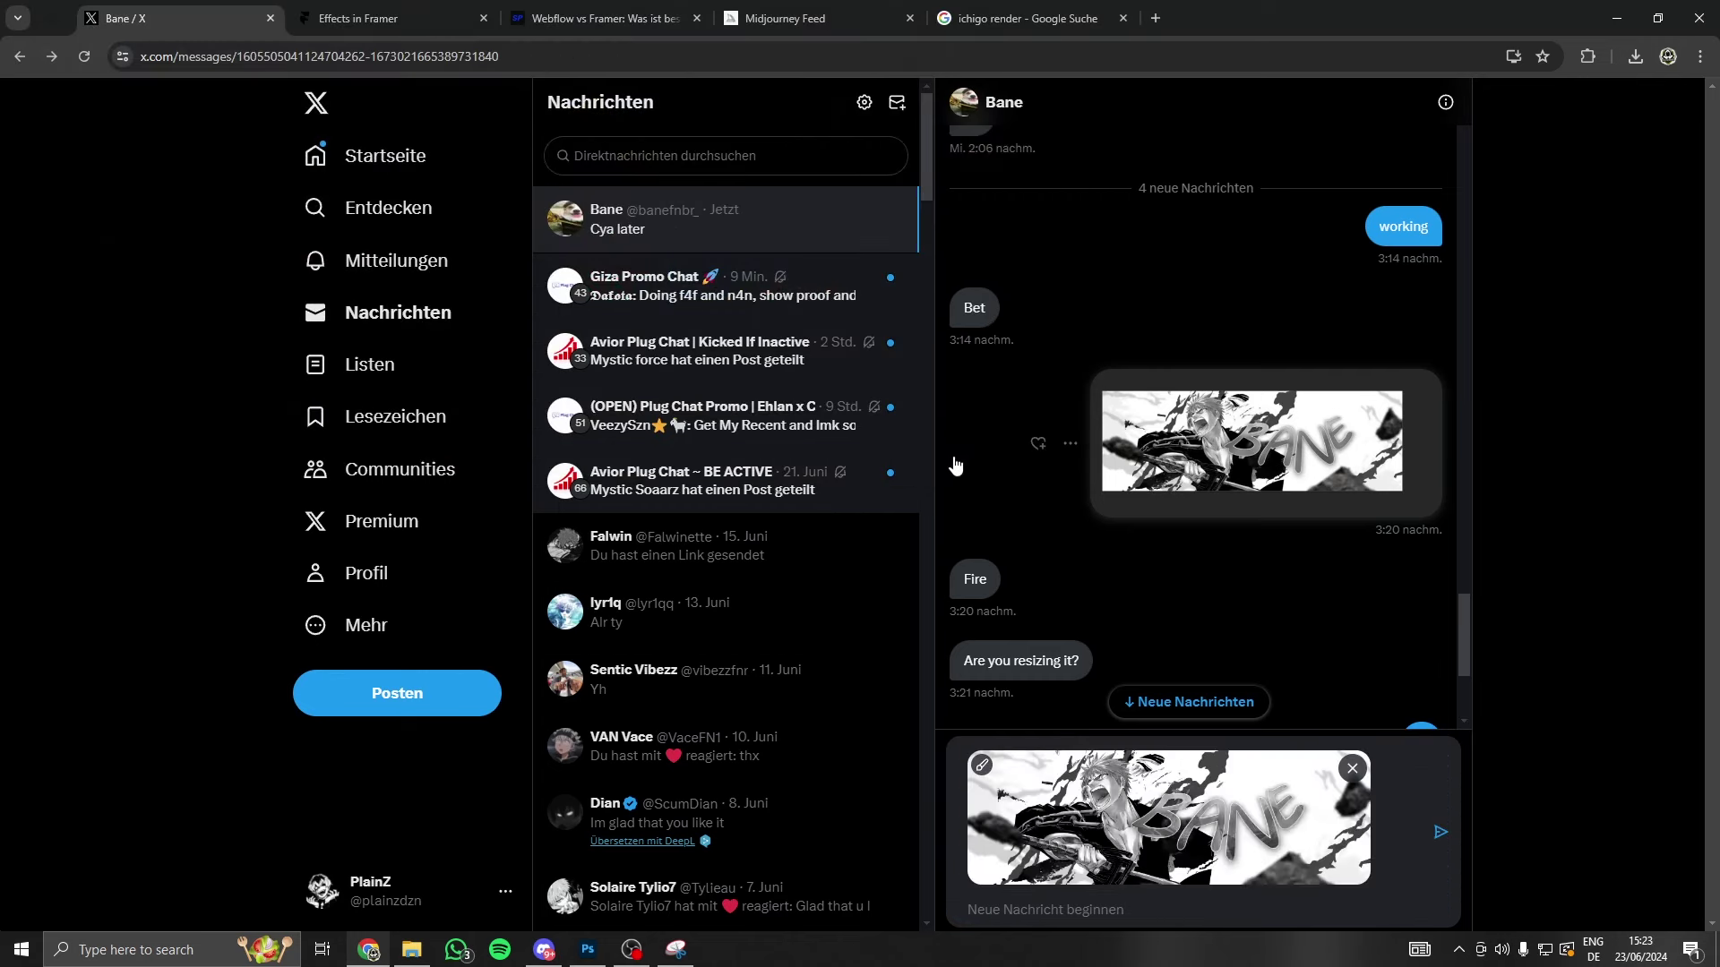
pyautogui.click(1452, 831)
pyautogui.write('thats the s')
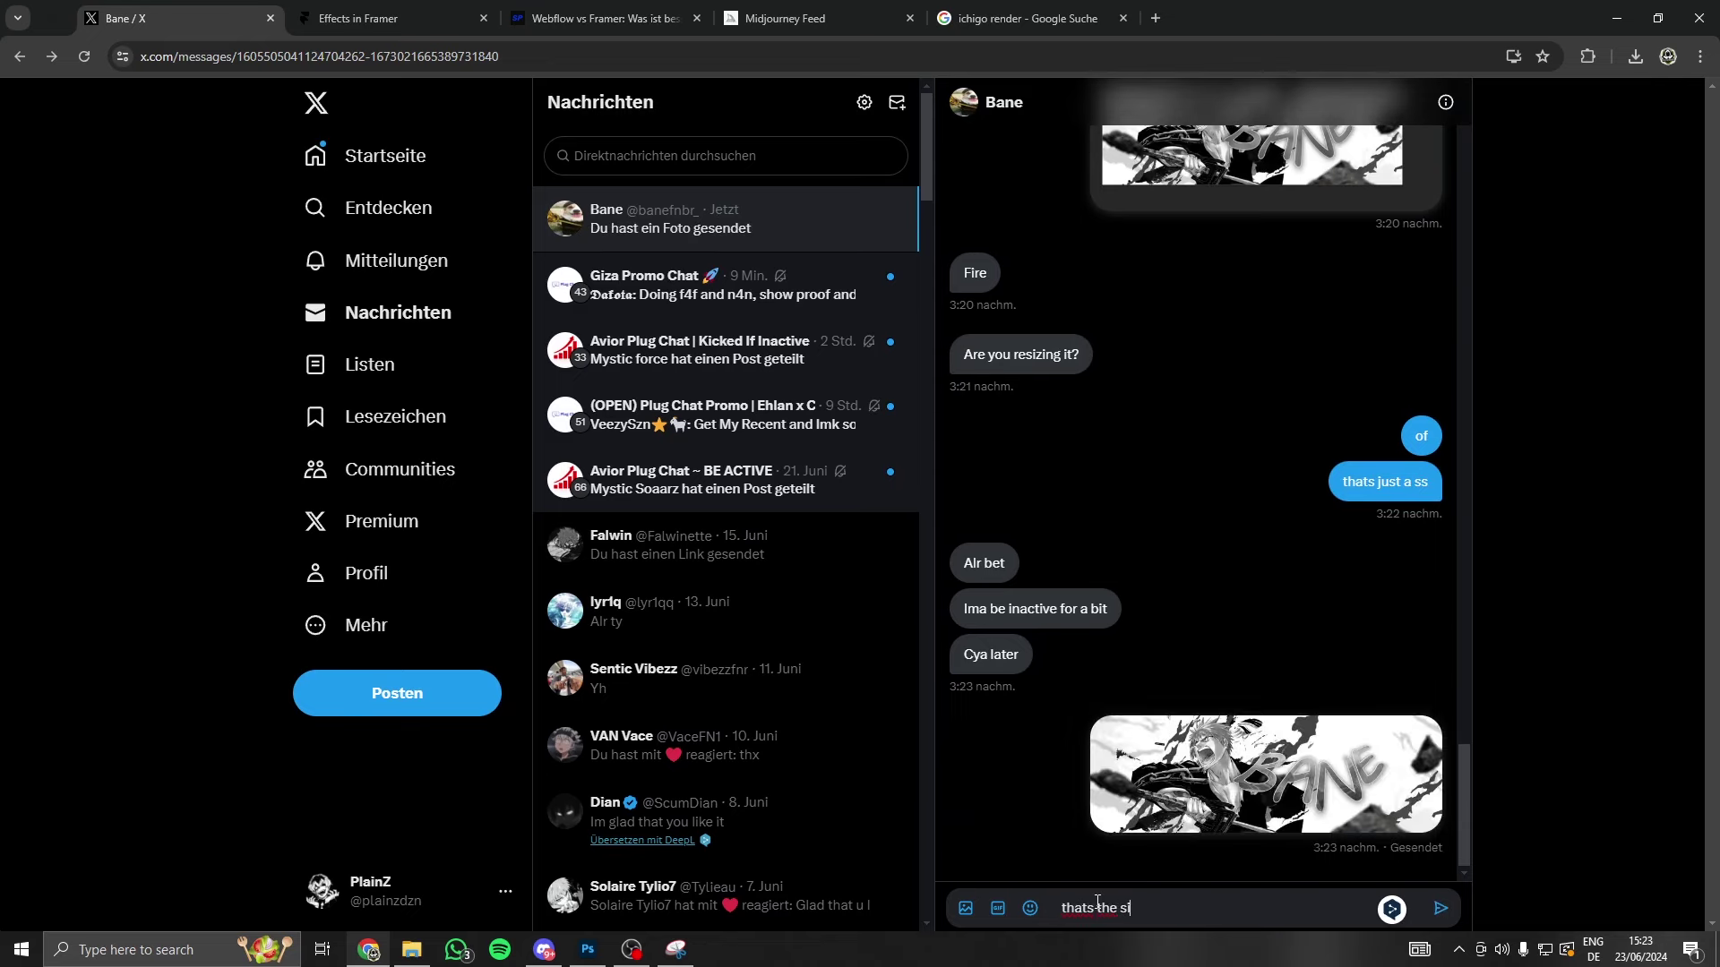
# - Send the message 'thats the size' and return to Photoshop
pyautogui.write('ze')
pyautogui.press('Return')
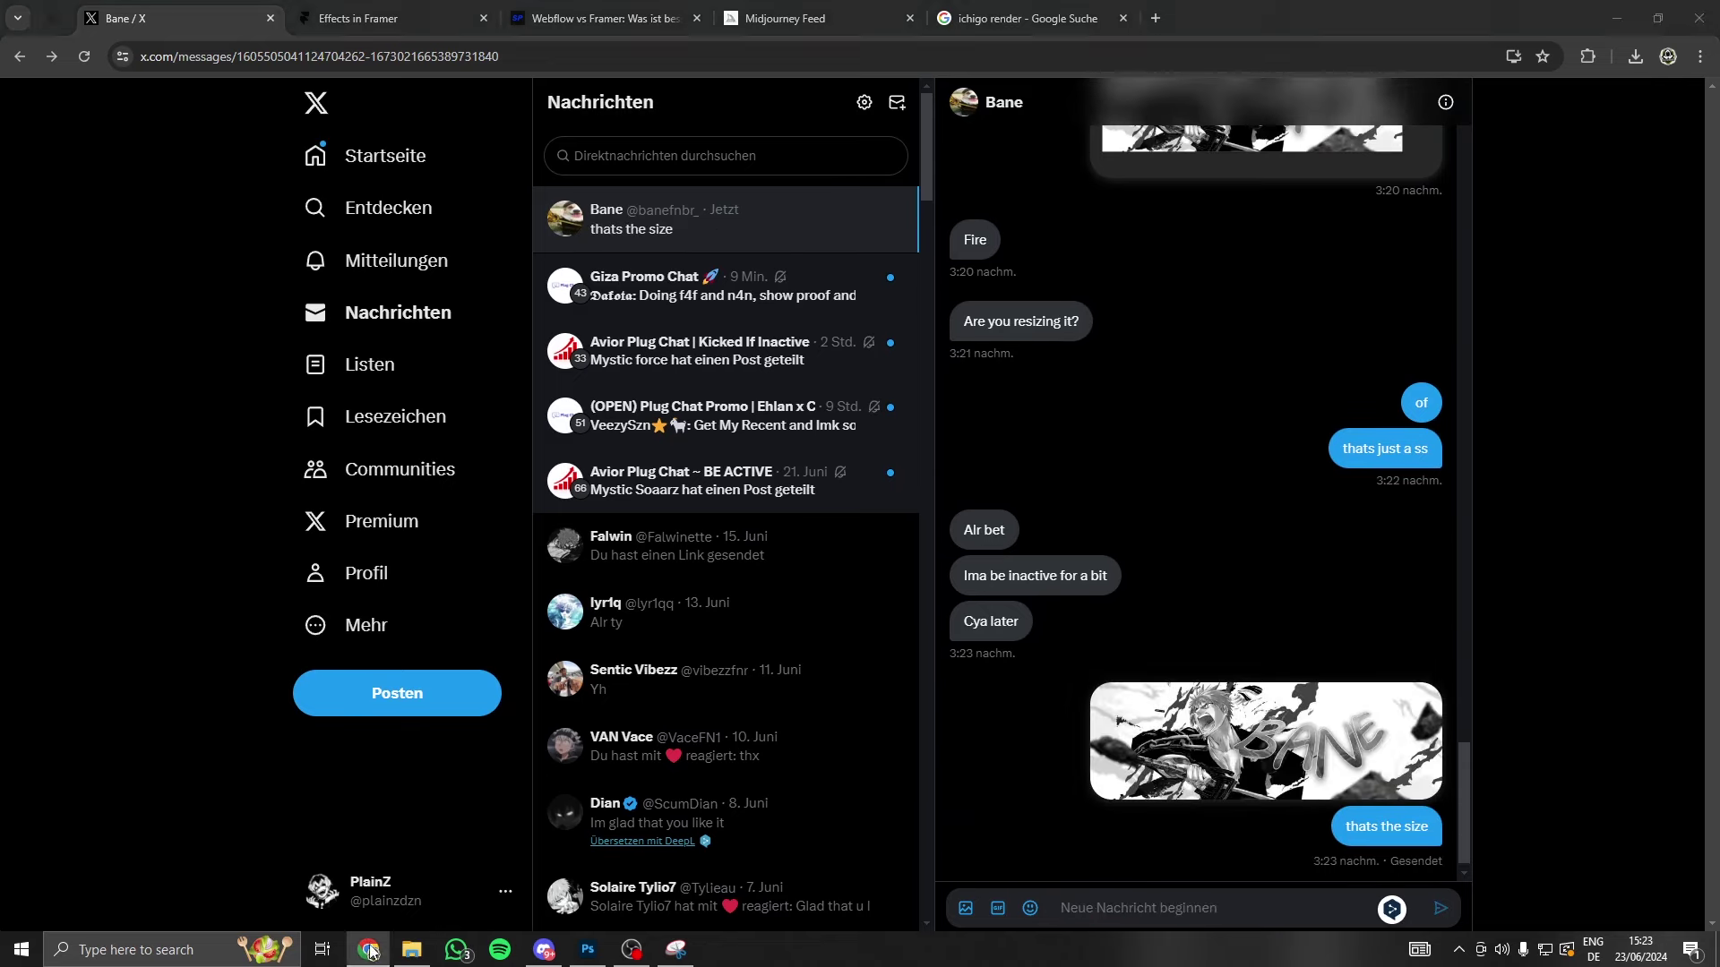
pyautogui.click(370, 951)
pyautogui.hscroll(3, 941, 619)
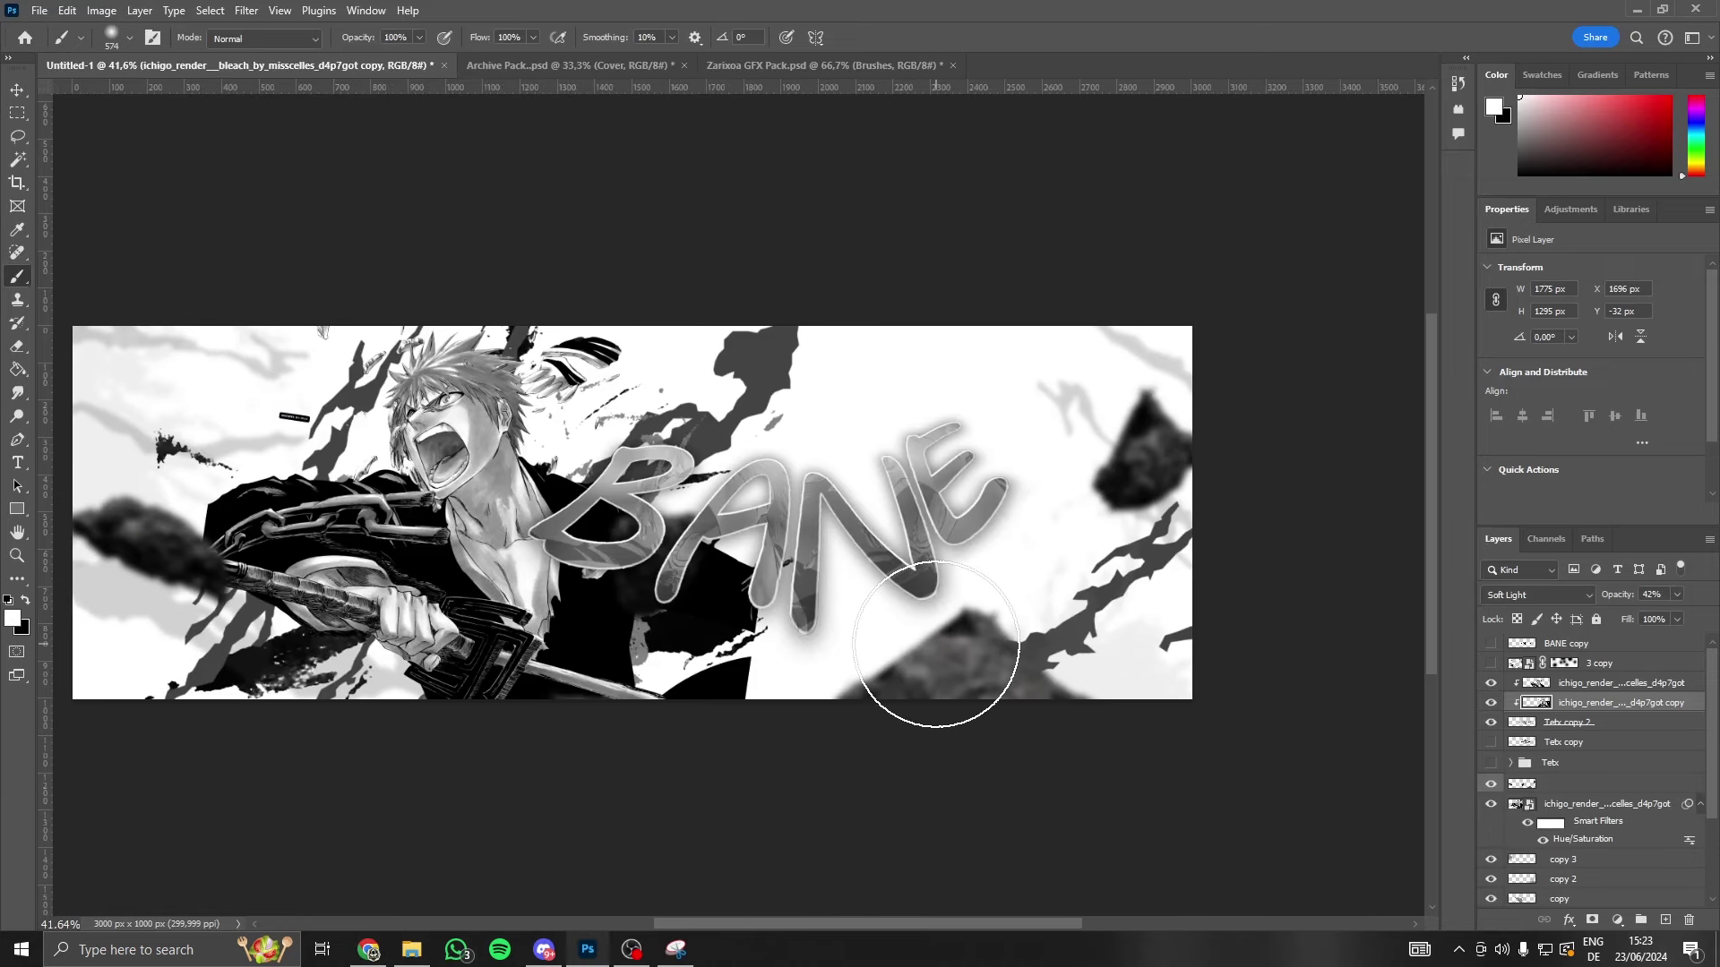
# - Save the banner as the Photoshop document 'Ichigo Header Bane.psd', confirming format options
pyautogui.scroll(-3, 936, 645)
pyautogui.scroll(-2, 833, 553)
pyautogui.scroll(4, 833, 554)
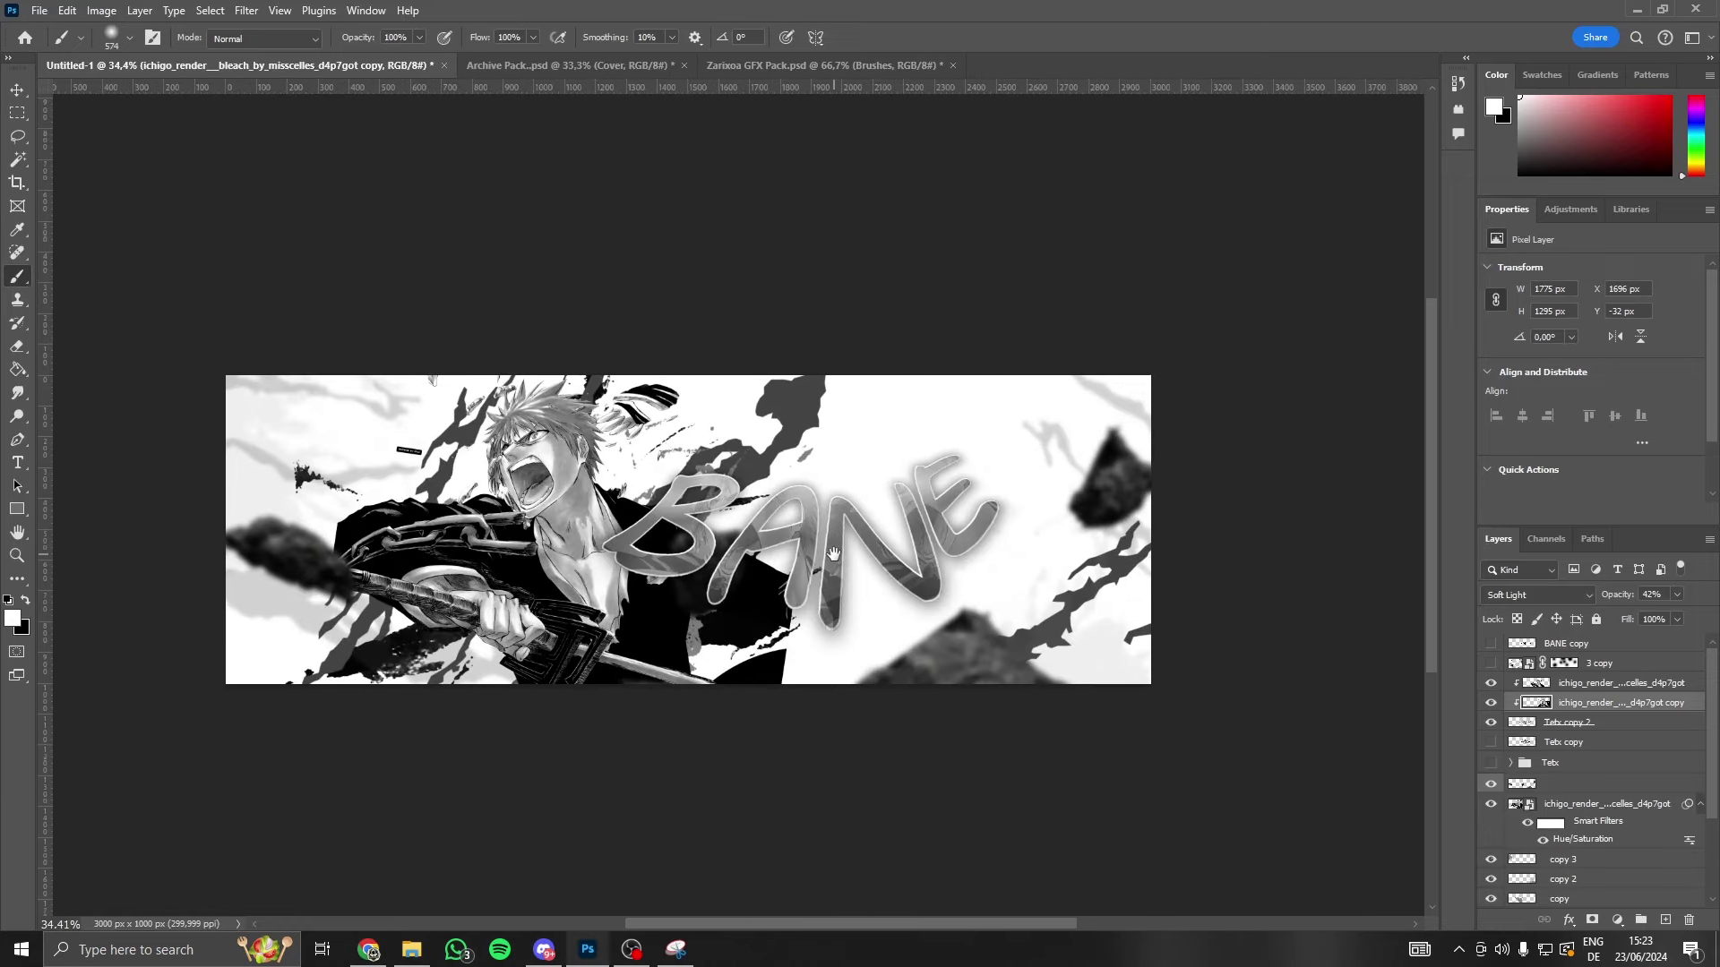
pyautogui.moveTo(833, 554); pyautogui.dragTo(849, 562)
pyautogui.click(40, 11)
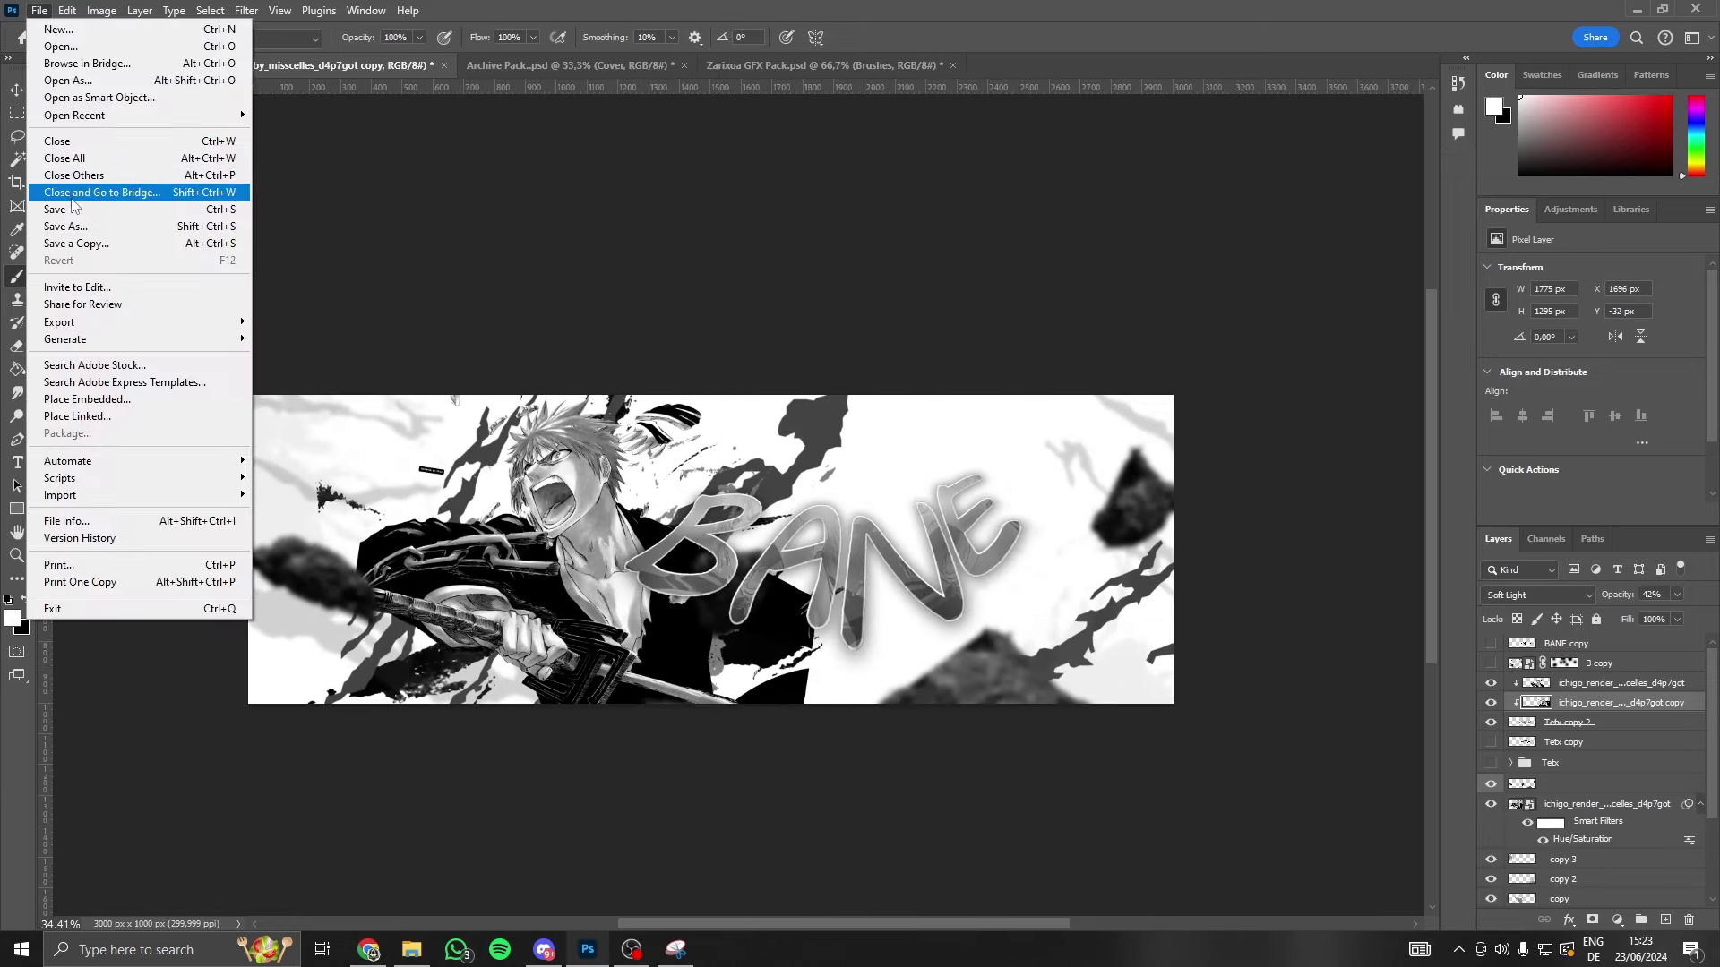
pyautogui.click(94, 224)
pyautogui.write('Ichigo Header Bane')
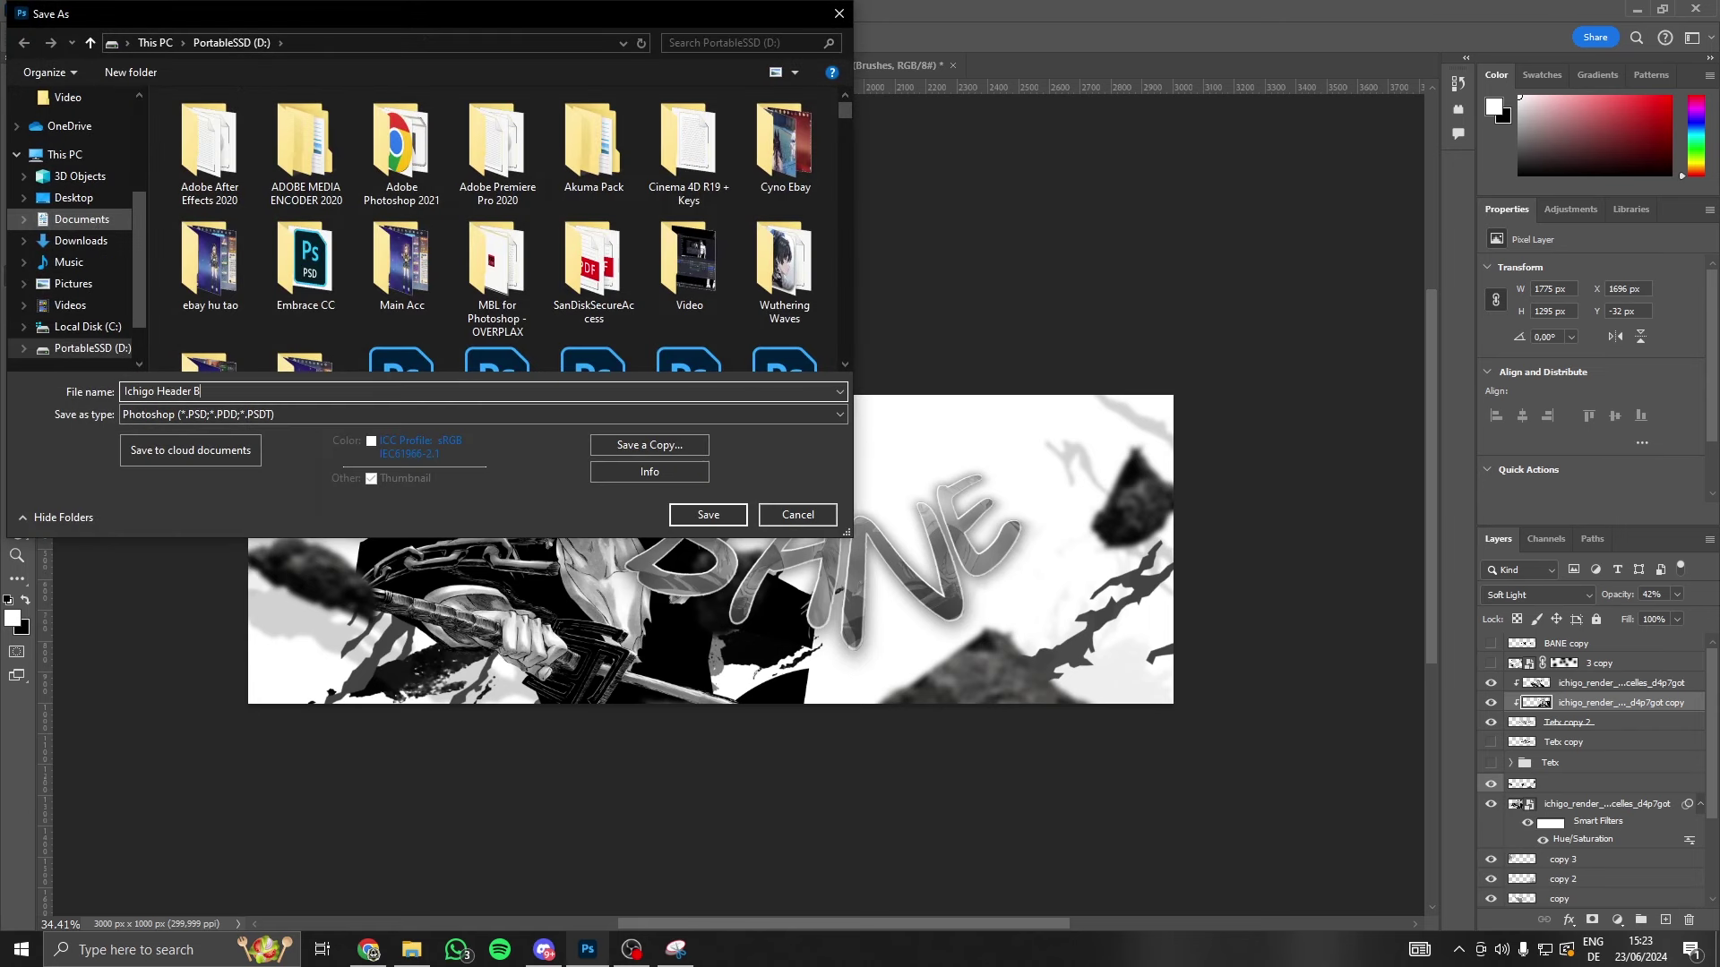
pyautogui.click(708, 514)
pyautogui.click(1056, 268)
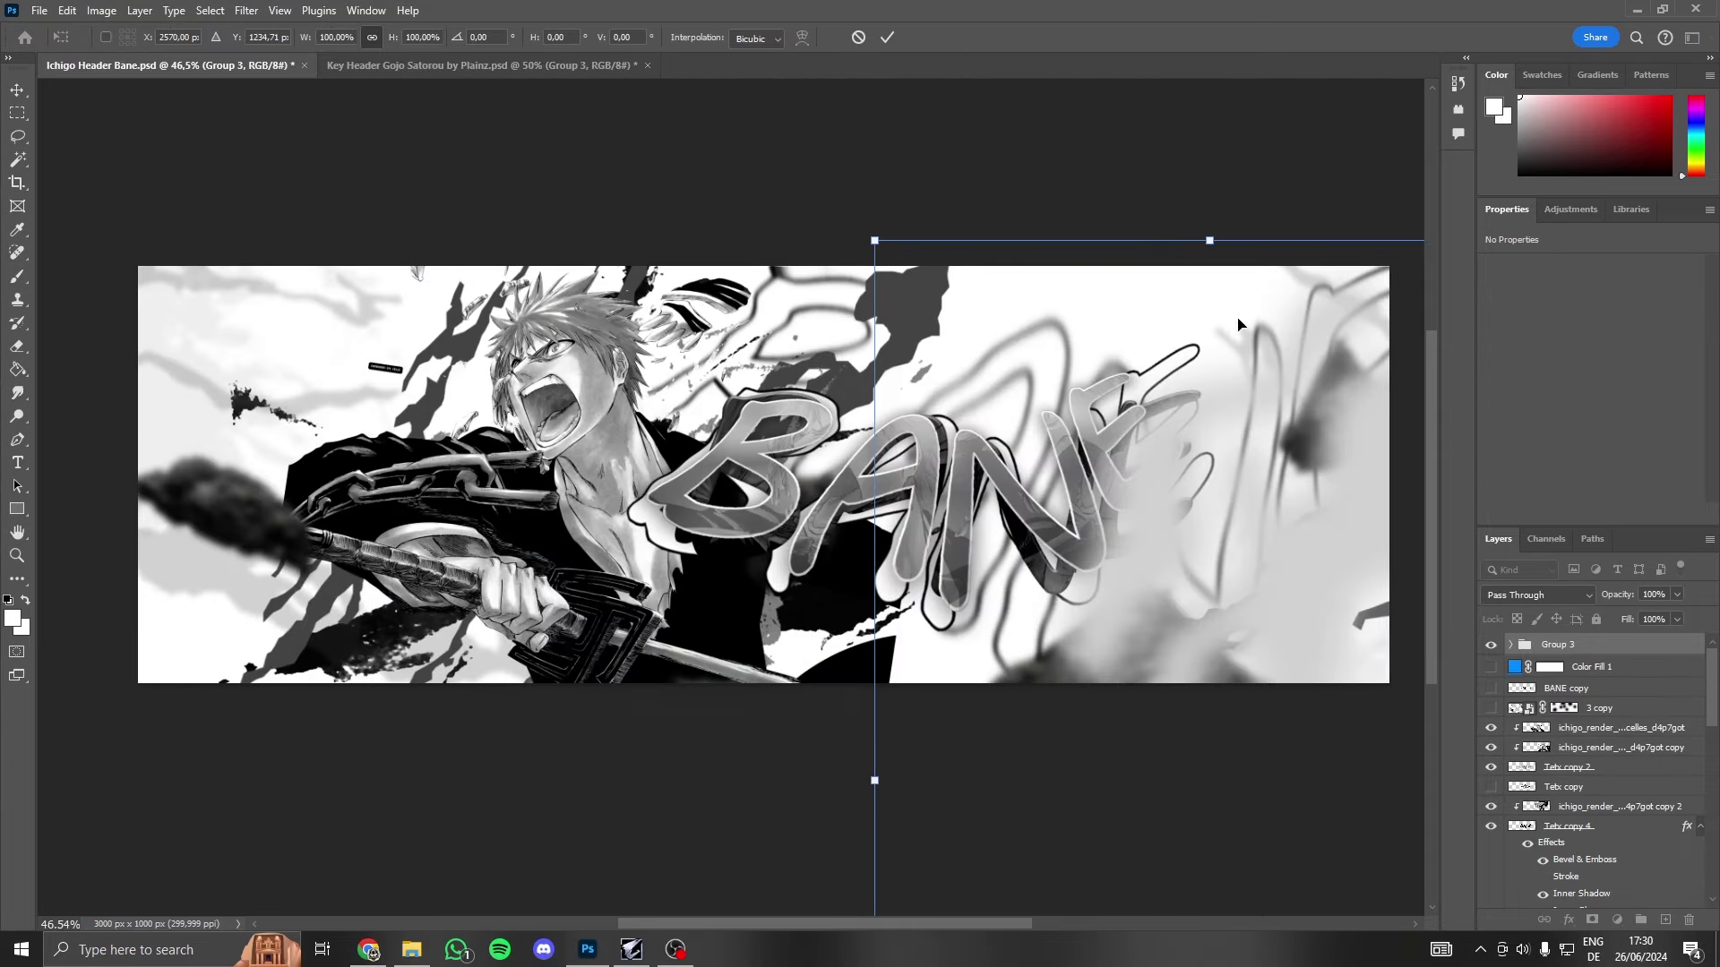
# - Move Group 3 lower in the layer stack and rotate its lines across the banner
pyautogui.press('Return')
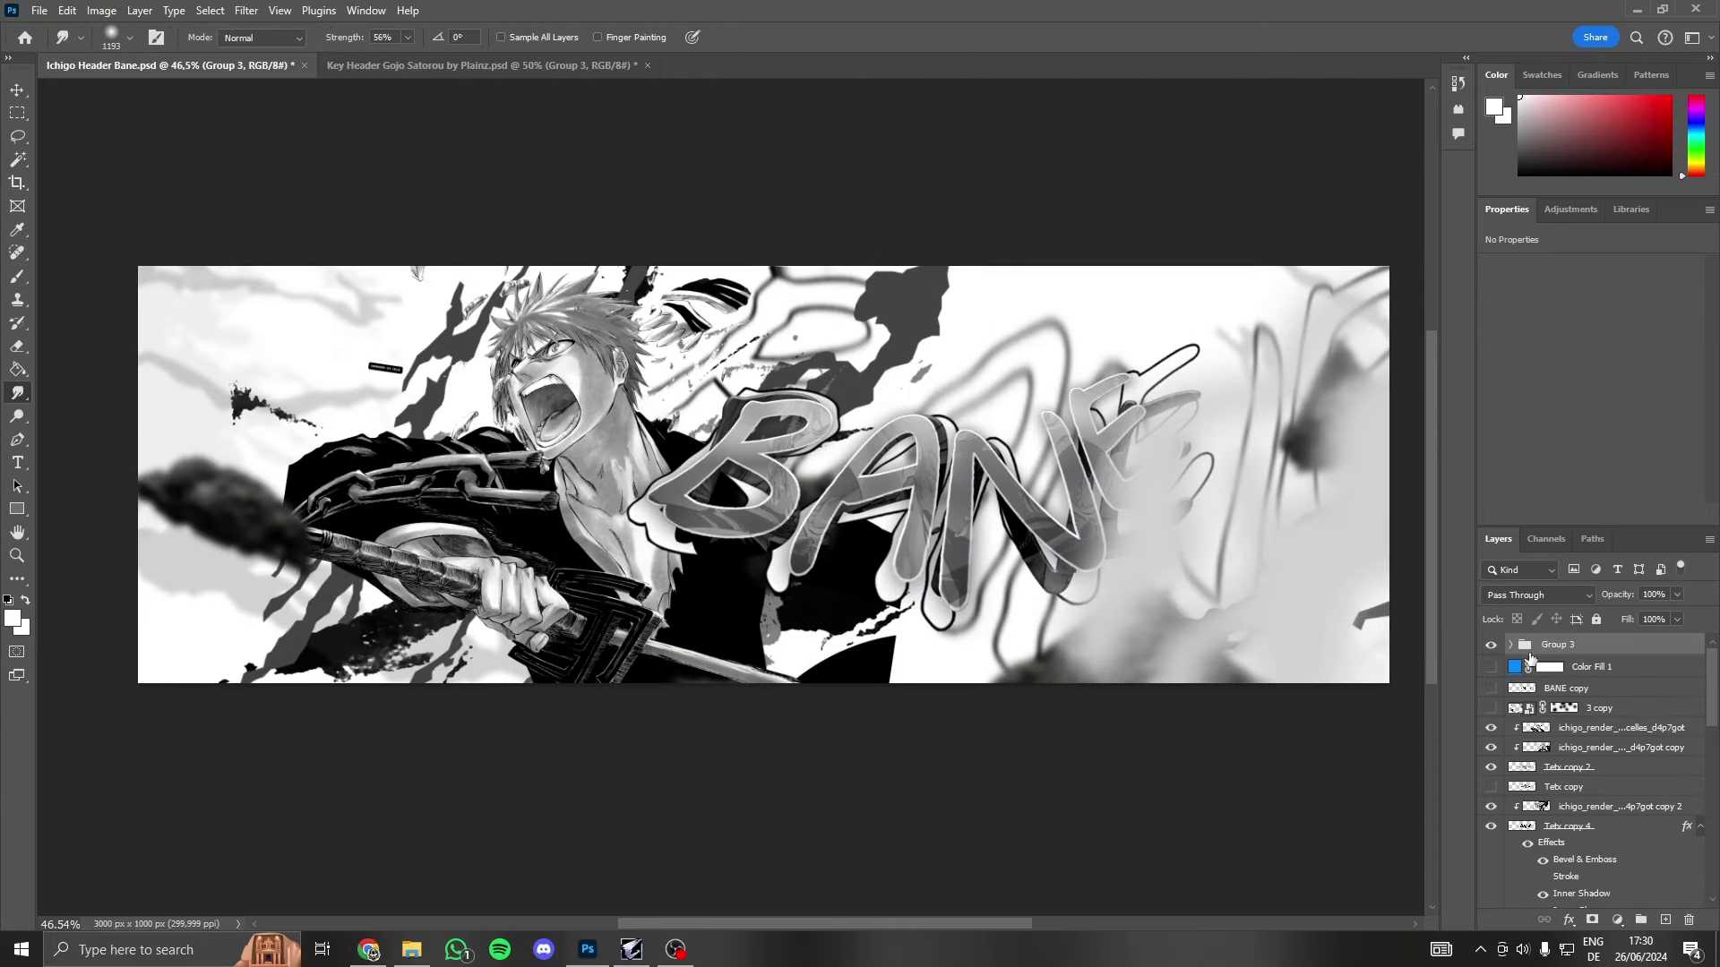
pyautogui.moveTo(1530, 659); pyautogui.dragTo(1568, 912)
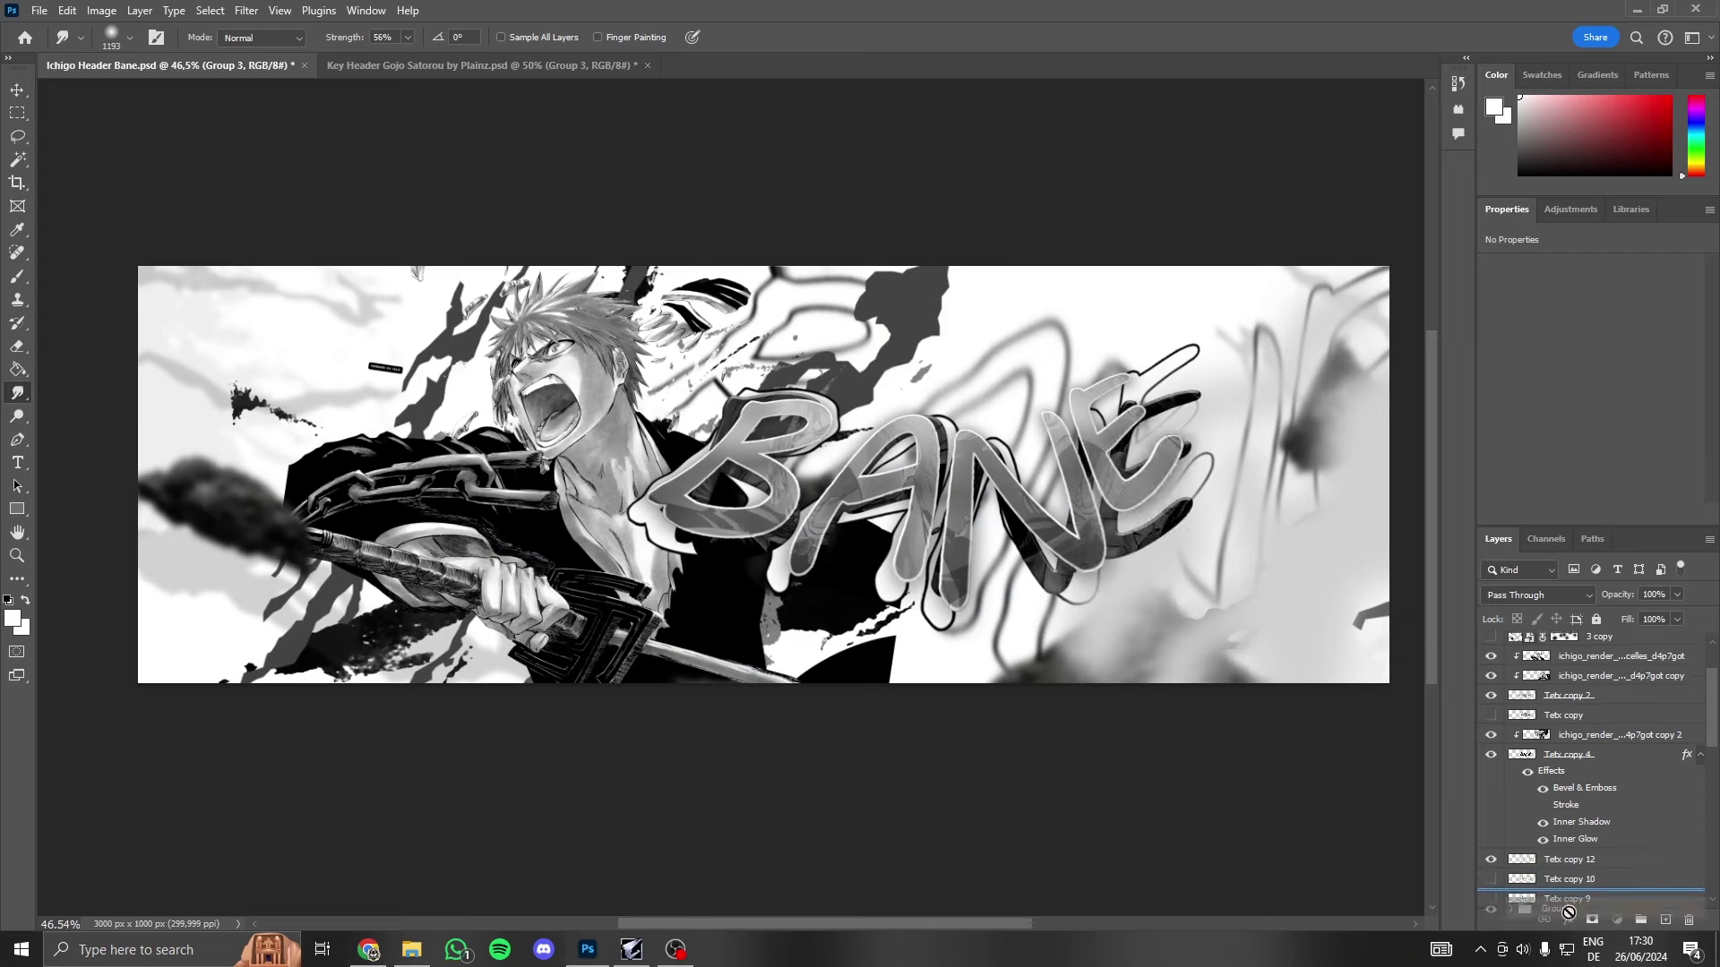
pyautogui.moveTo(1568, 912)
pyautogui.mouseDown()
pyautogui.moveTo(1558, 589)
pyautogui.moveTo(1563, 717)
pyautogui.mouseUp()
pyautogui.hotkey('ctrl', 't')
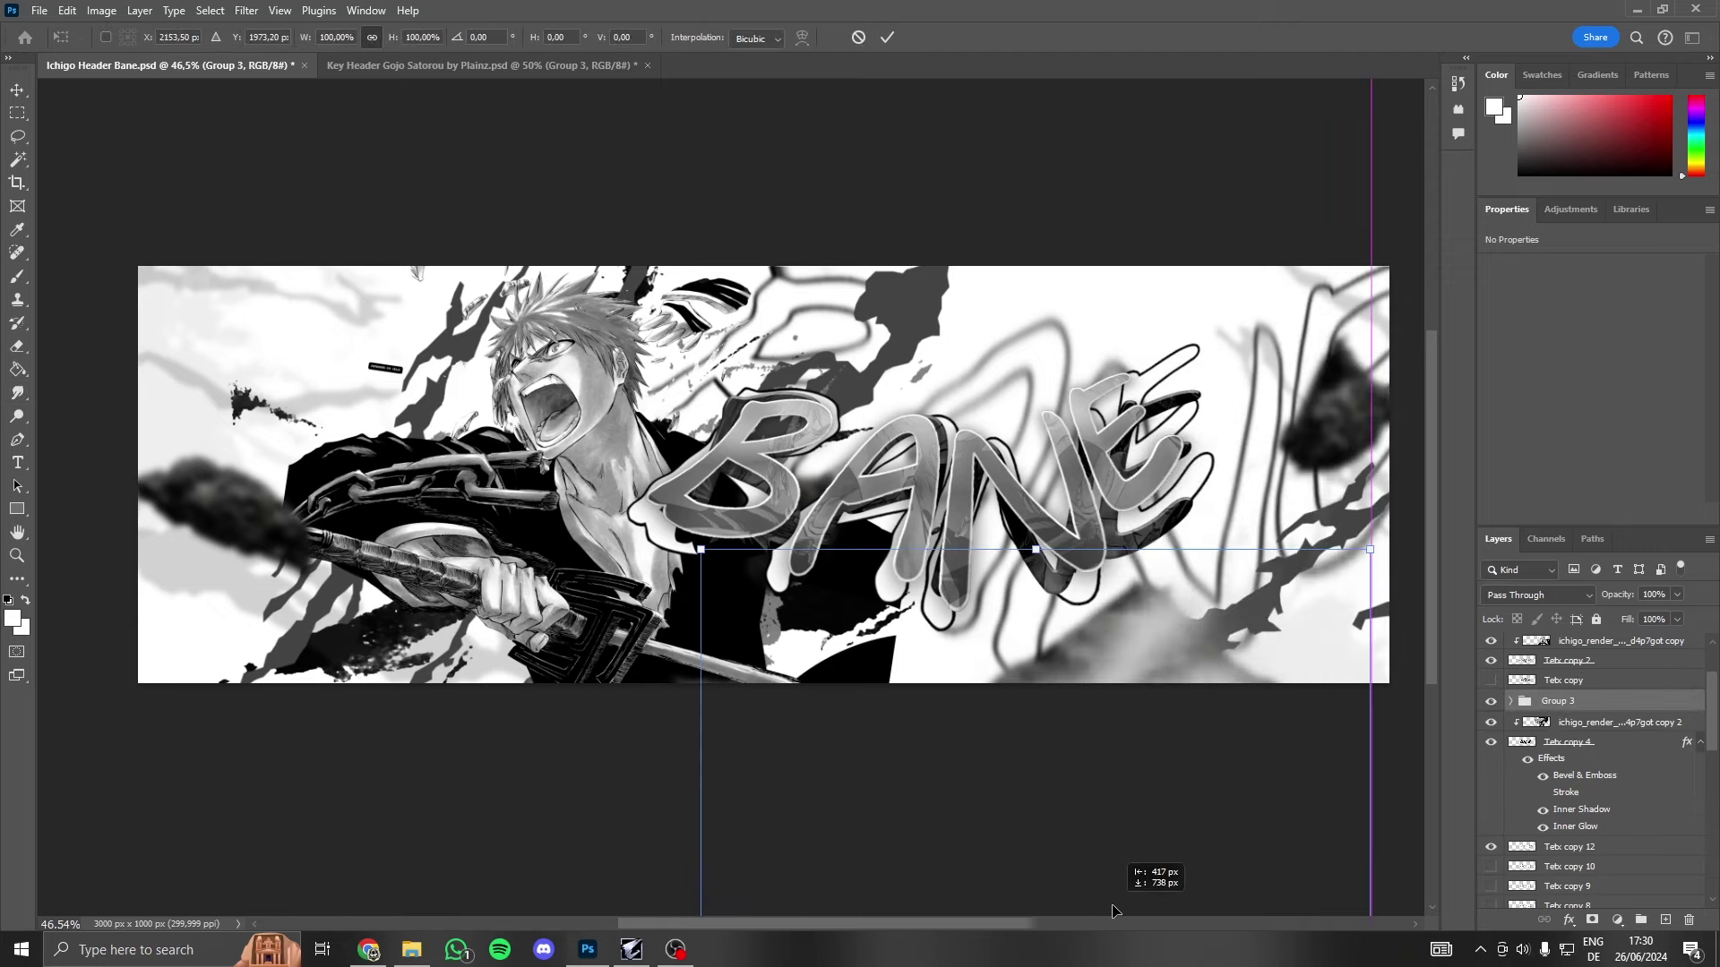
pyautogui.moveTo(1287, 593)
pyautogui.mouseDown()
pyautogui.moveTo(1304, 825)
pyautogui.moveTo(1297, 744)
pyautogui.mouseUp()
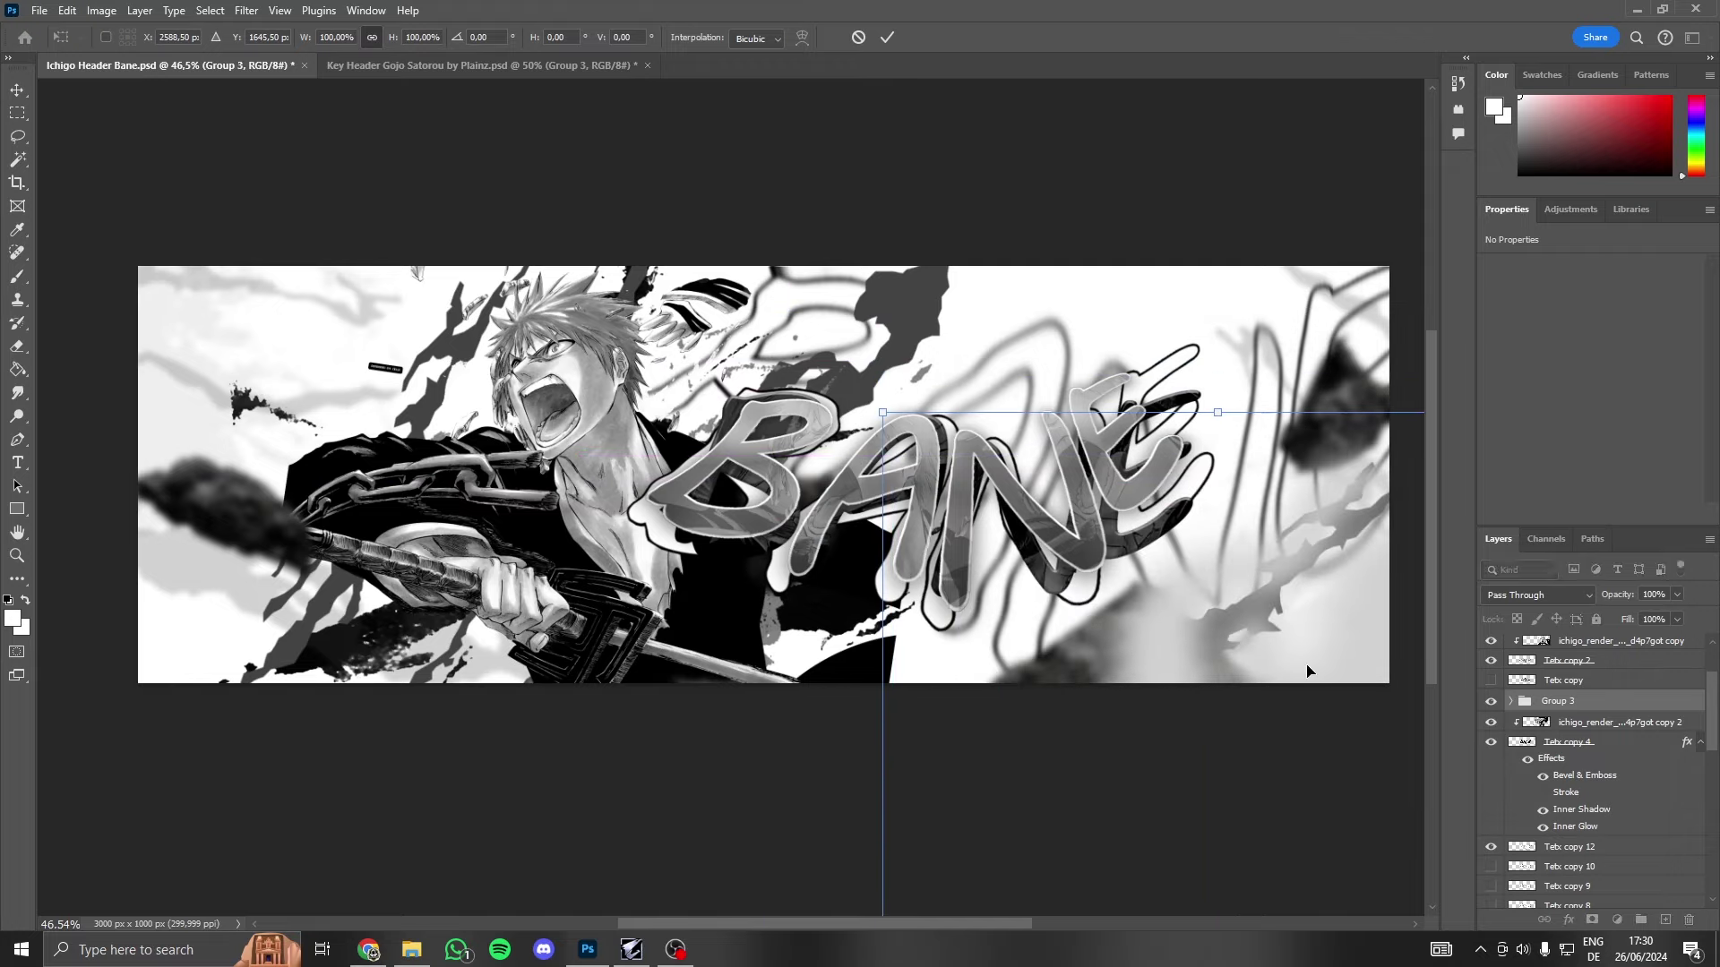
pyautogui.moveTo(883, 780); pyautogui.dragTo(125, 498)
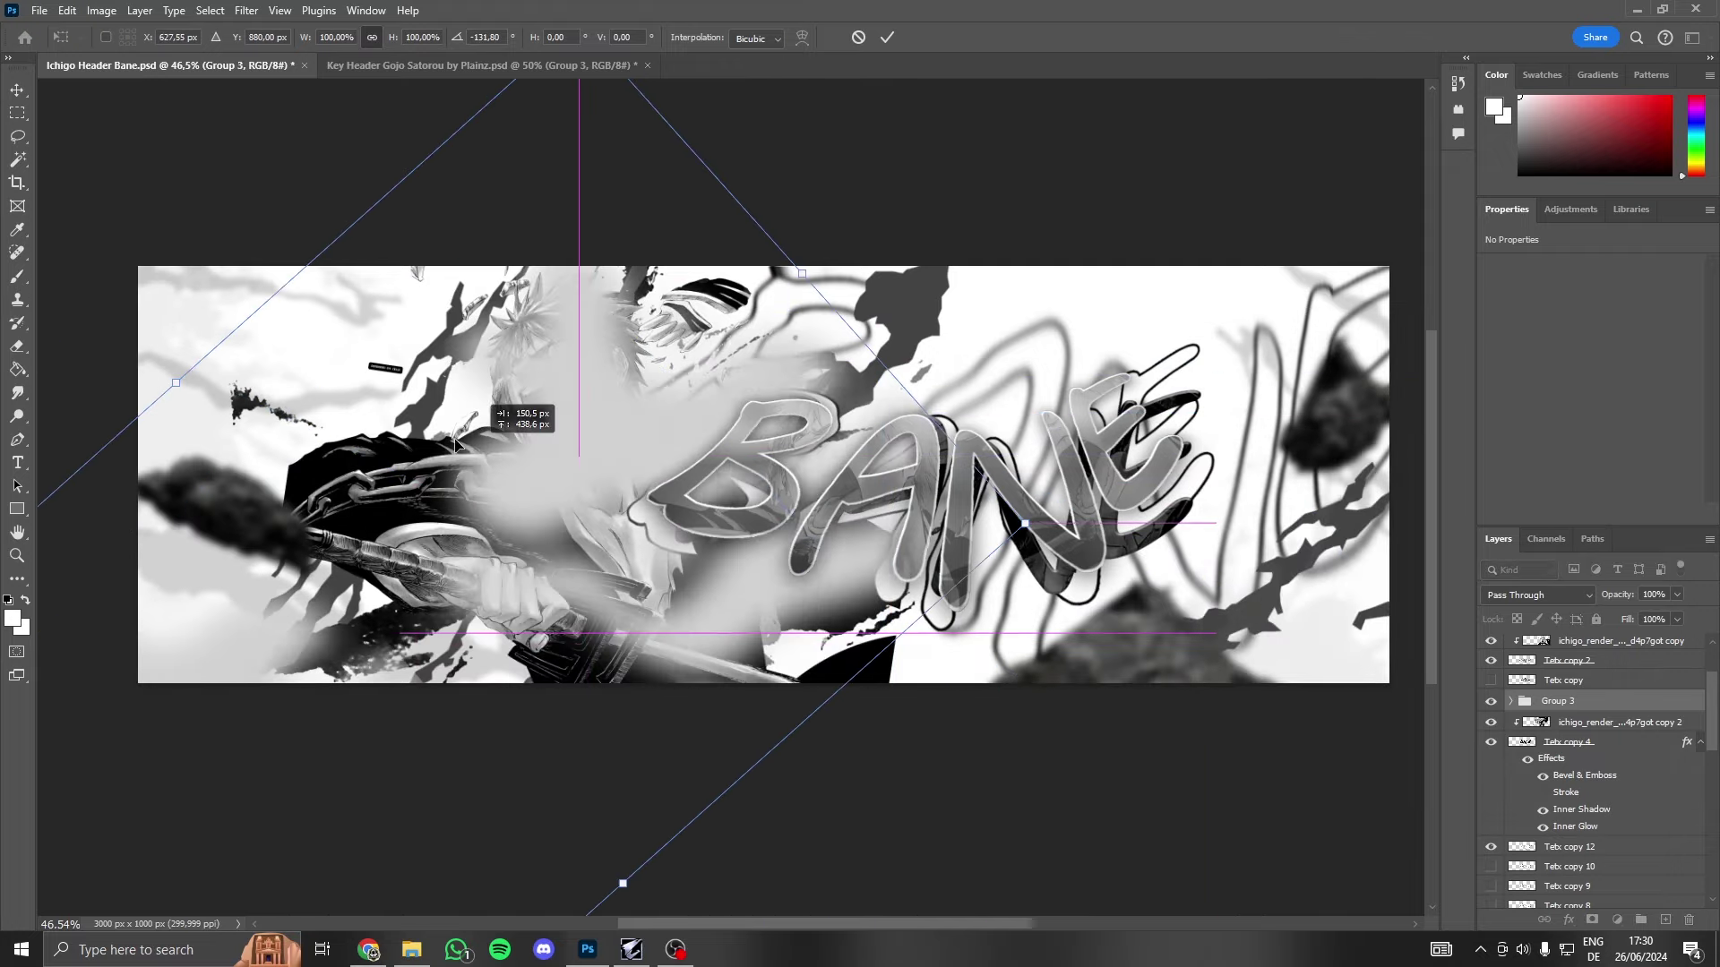
pyautogui.moveTo(301, 428); pyautogui.dragTo(712, 201)
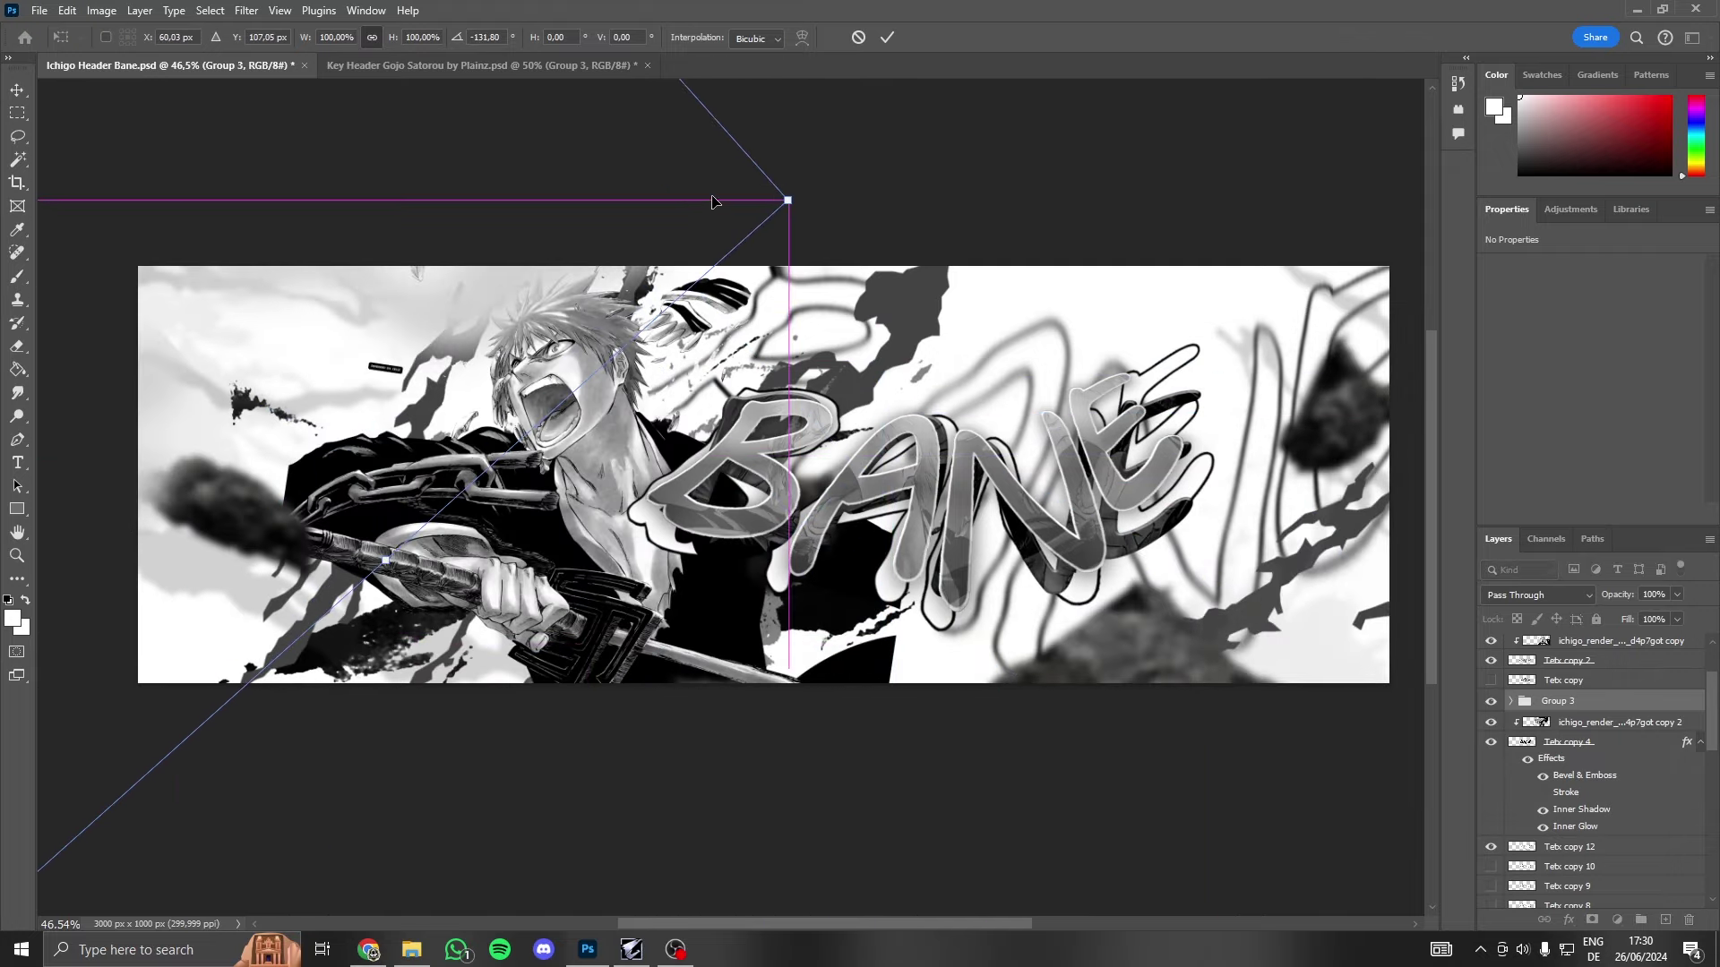
pyautogui.click(886, 38)
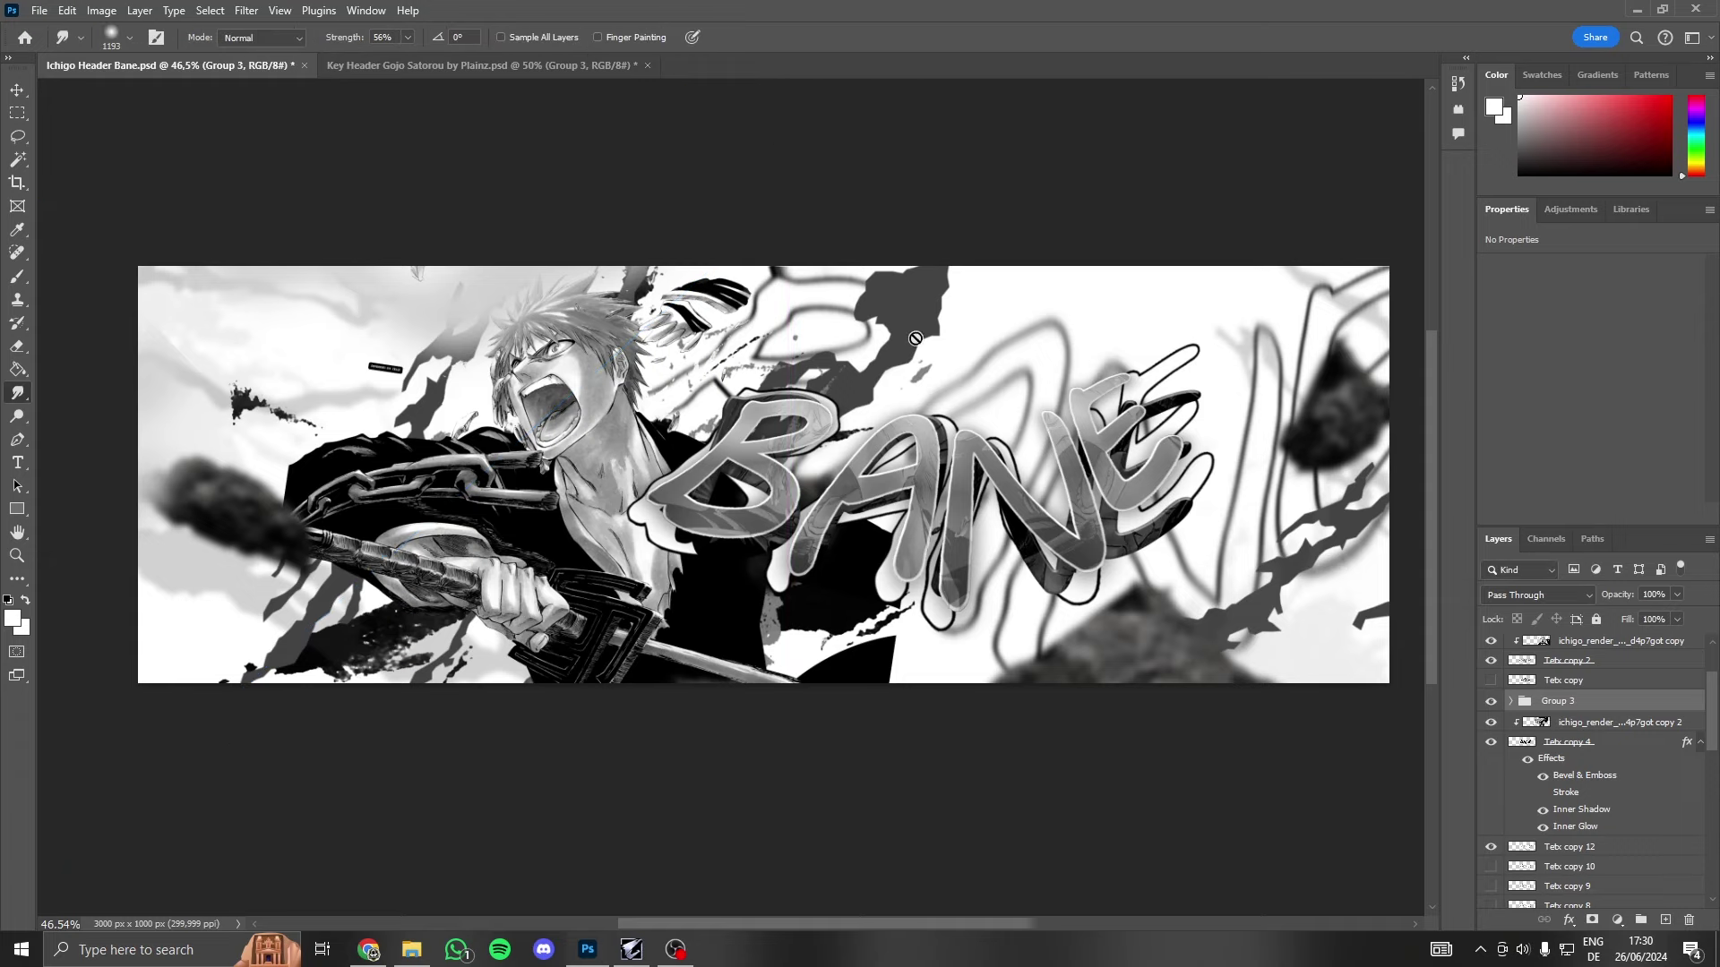
pyautogui.scroll(-2, 1028, 343)
# - Reposition Group 3 copy, then duplicate it as Group 3 copy 2 rotated about 38 degrees
pyautogui.hotkey('ctrl', 't')
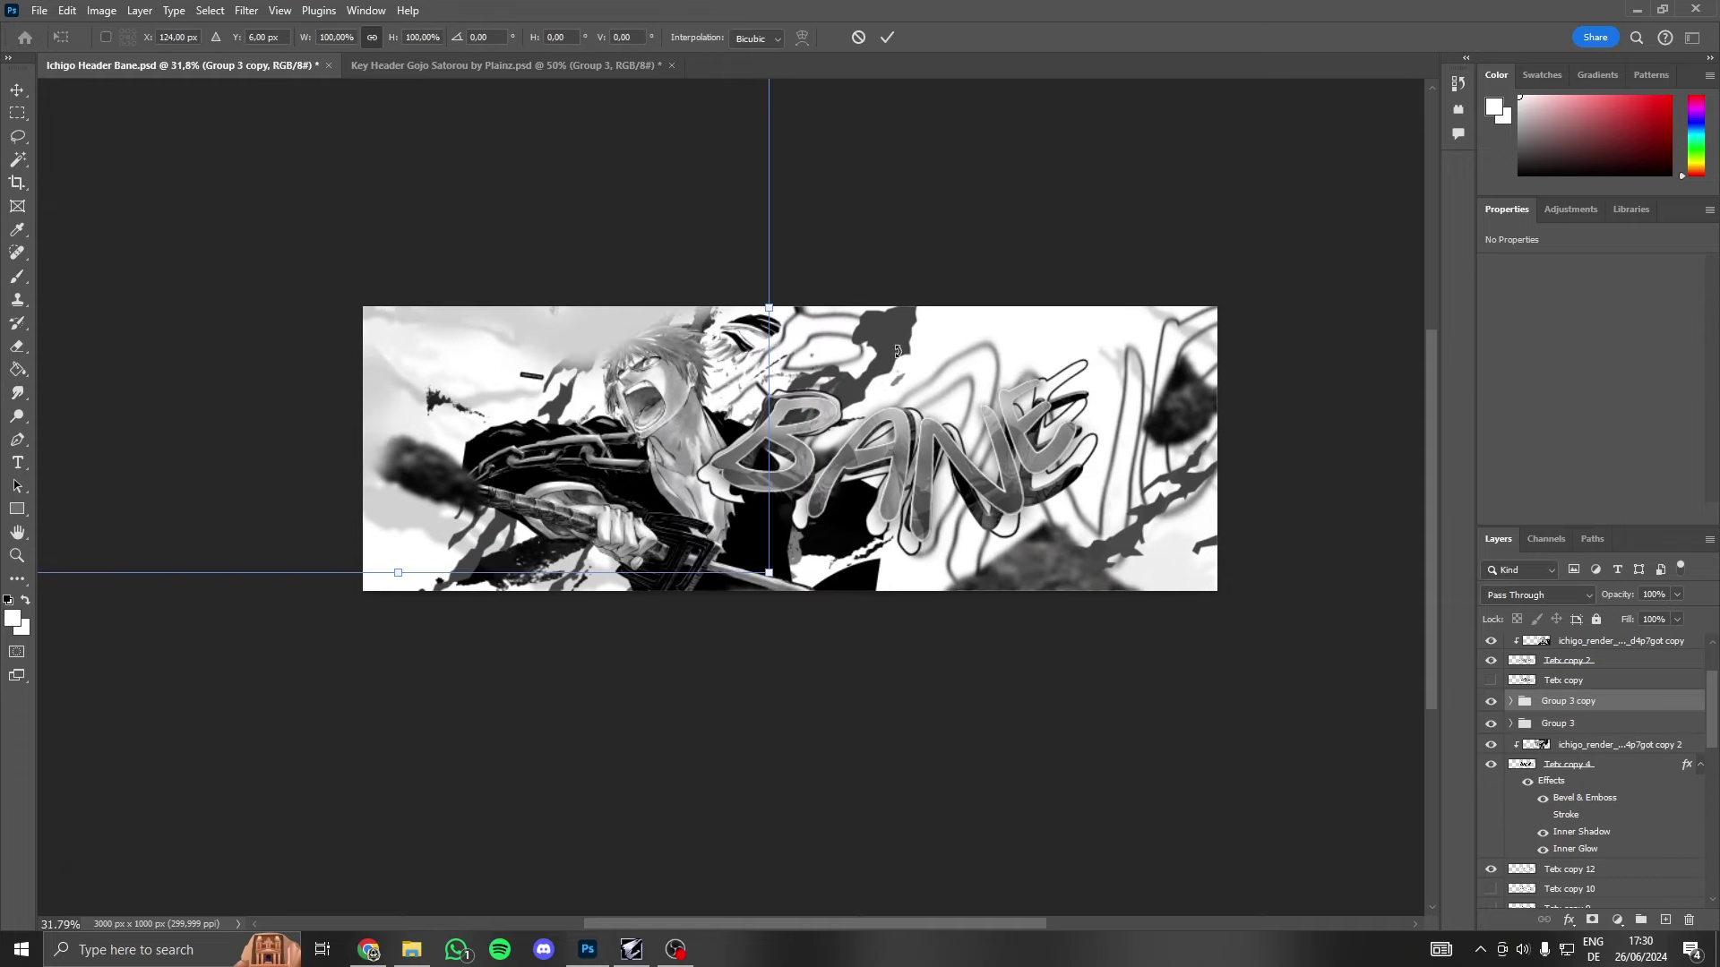
pyautogui.moveTo(1121, 408); pyautogui.dragTo(1161, 422)
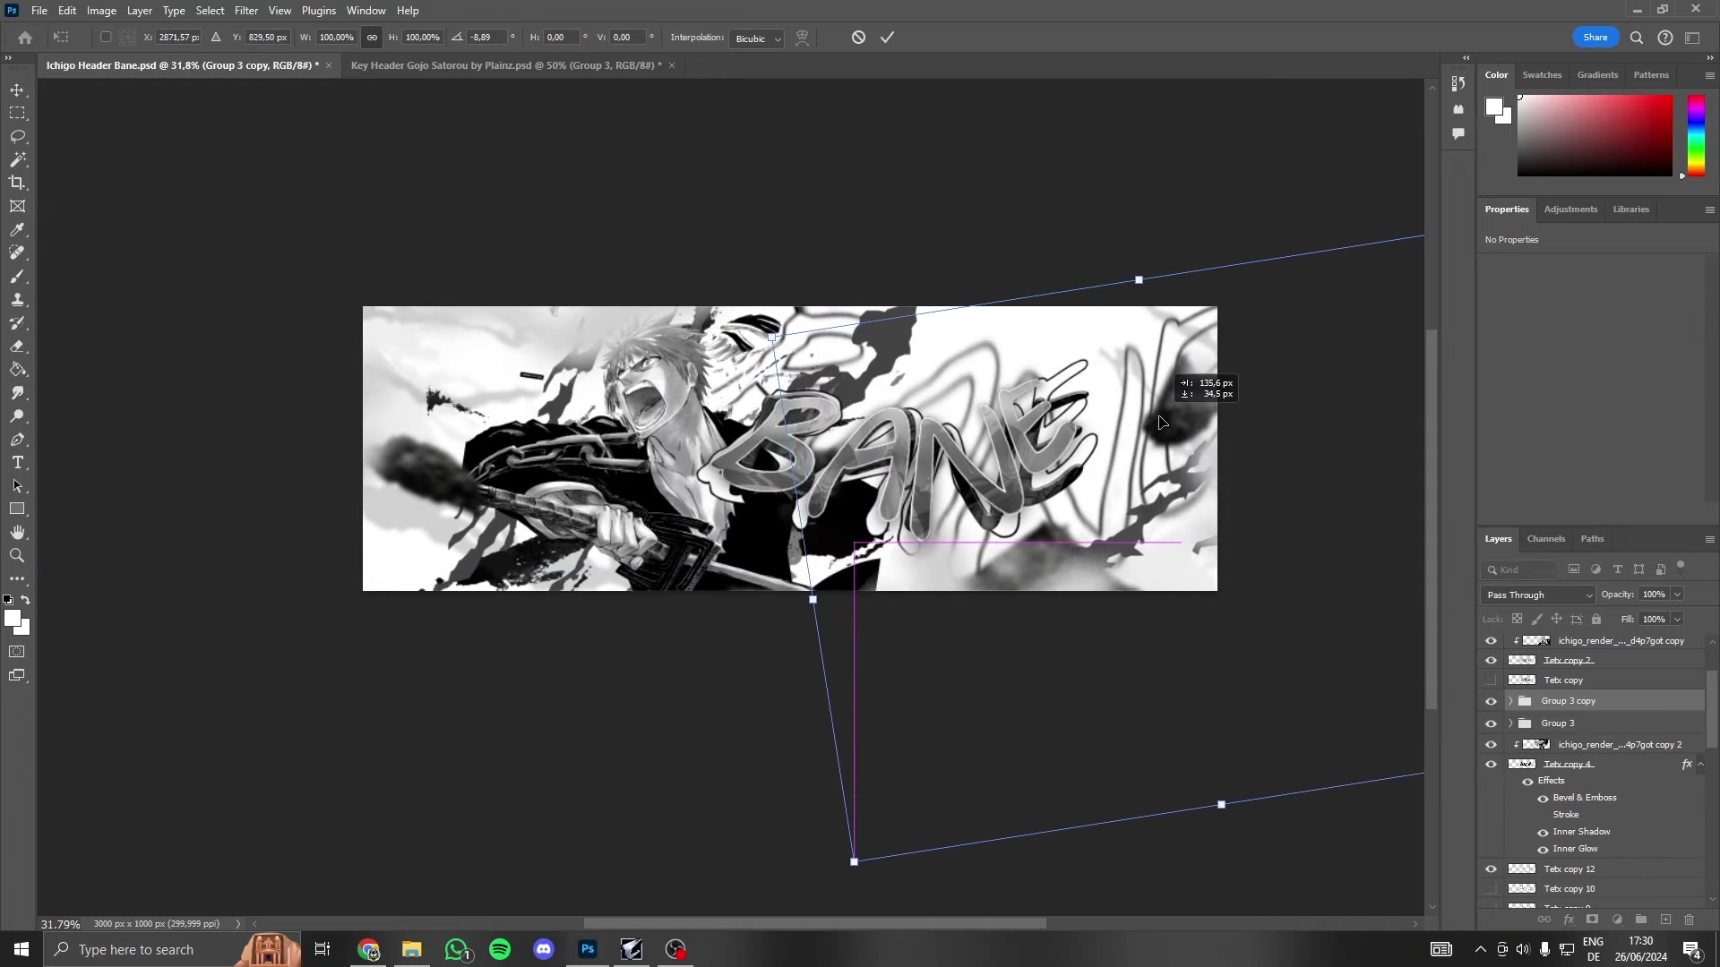
pyautogui.click(885, 39)
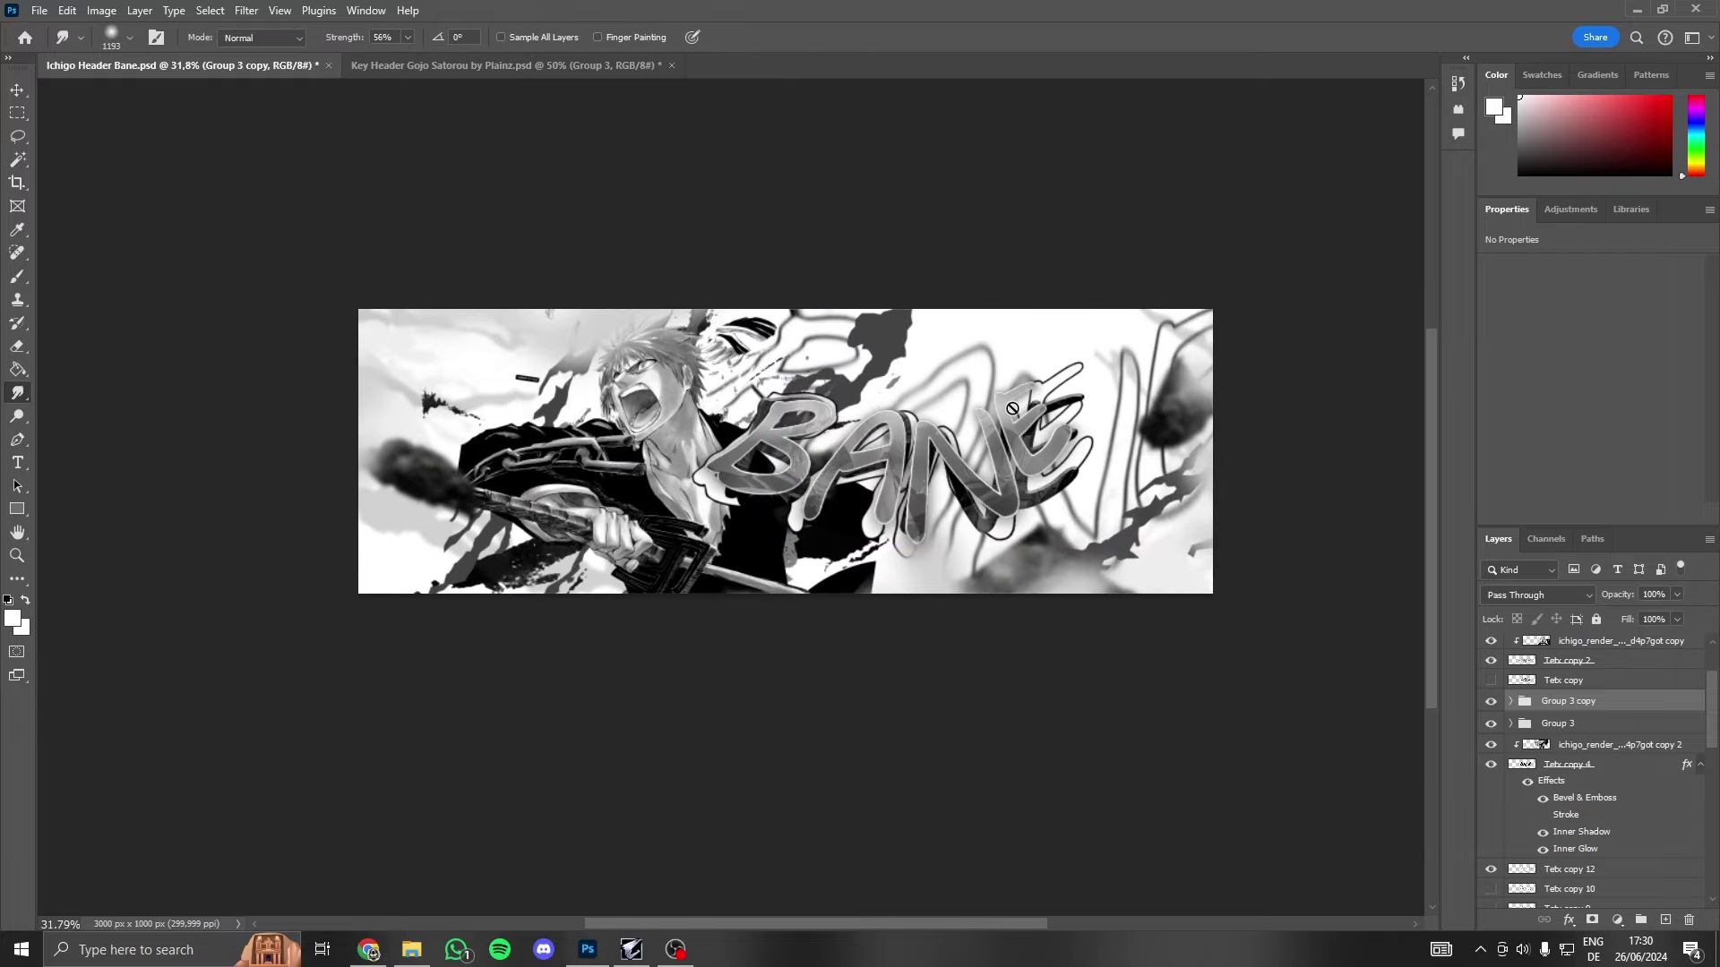
pyautogui.hotkey('ctrl', 'alt', 't')
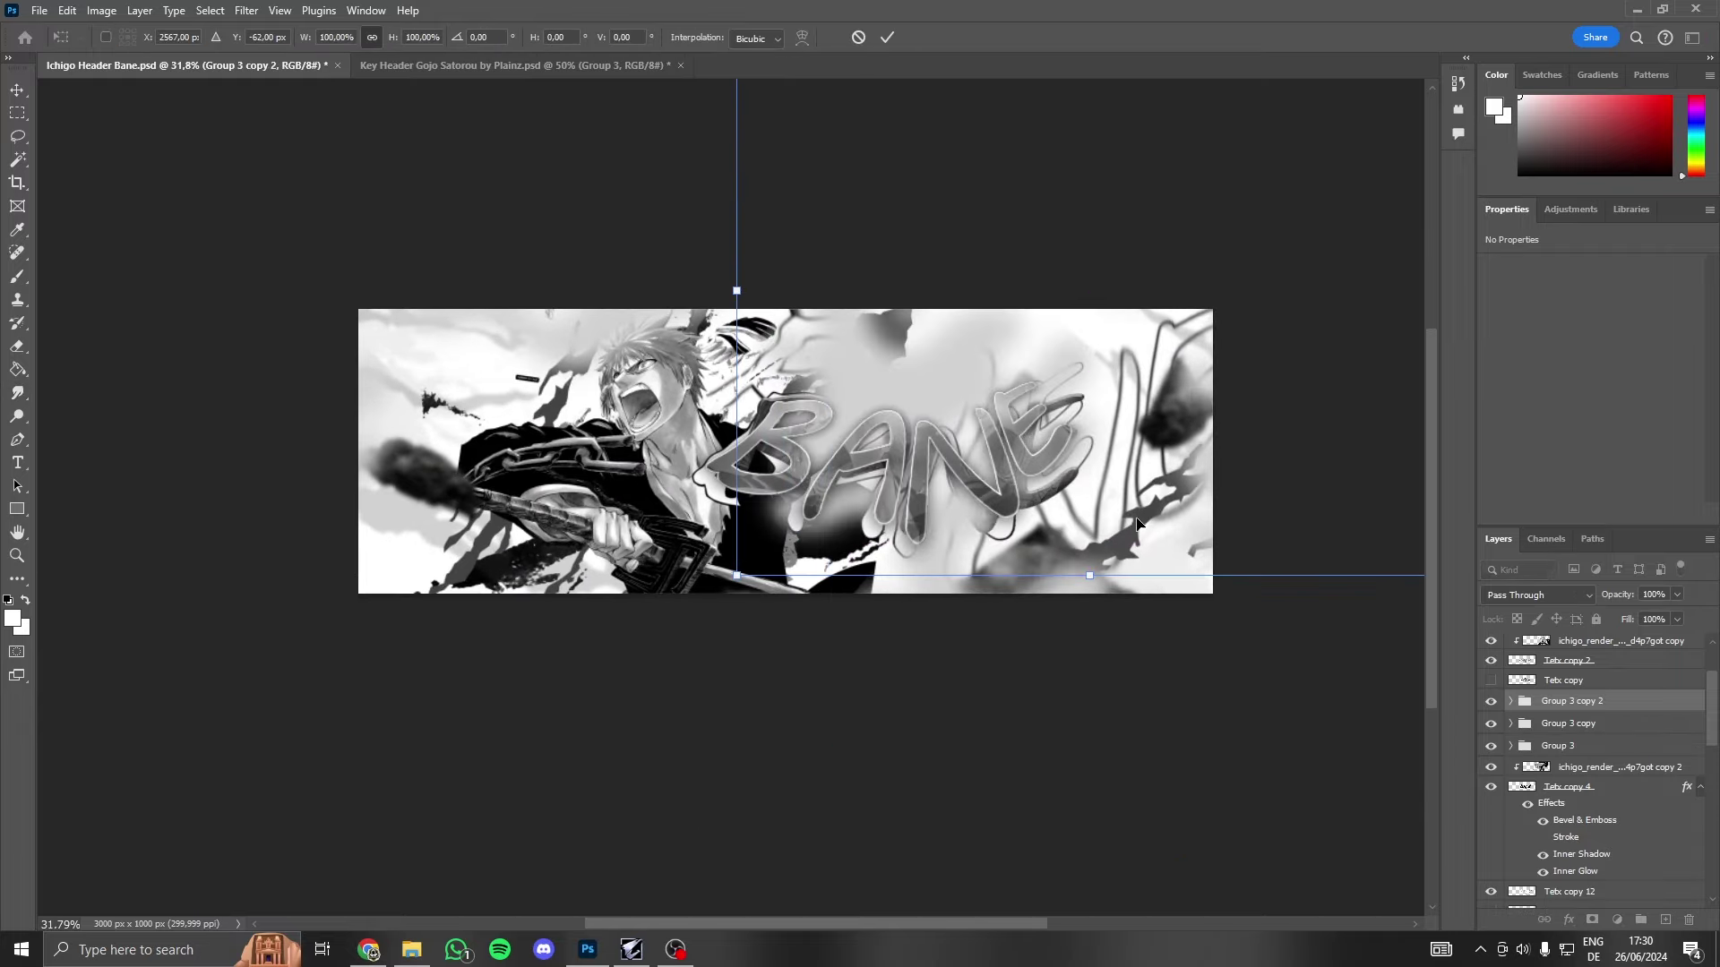
pyautogui.moveTo(1209, 499)
pyautogui.mouseDown()
pyautogui.moveTo(999, 441)
pyautogui.moveTo(1136, 328)
pyautogui.moveTo(1117, 280)
pyautogui.mouseUp()
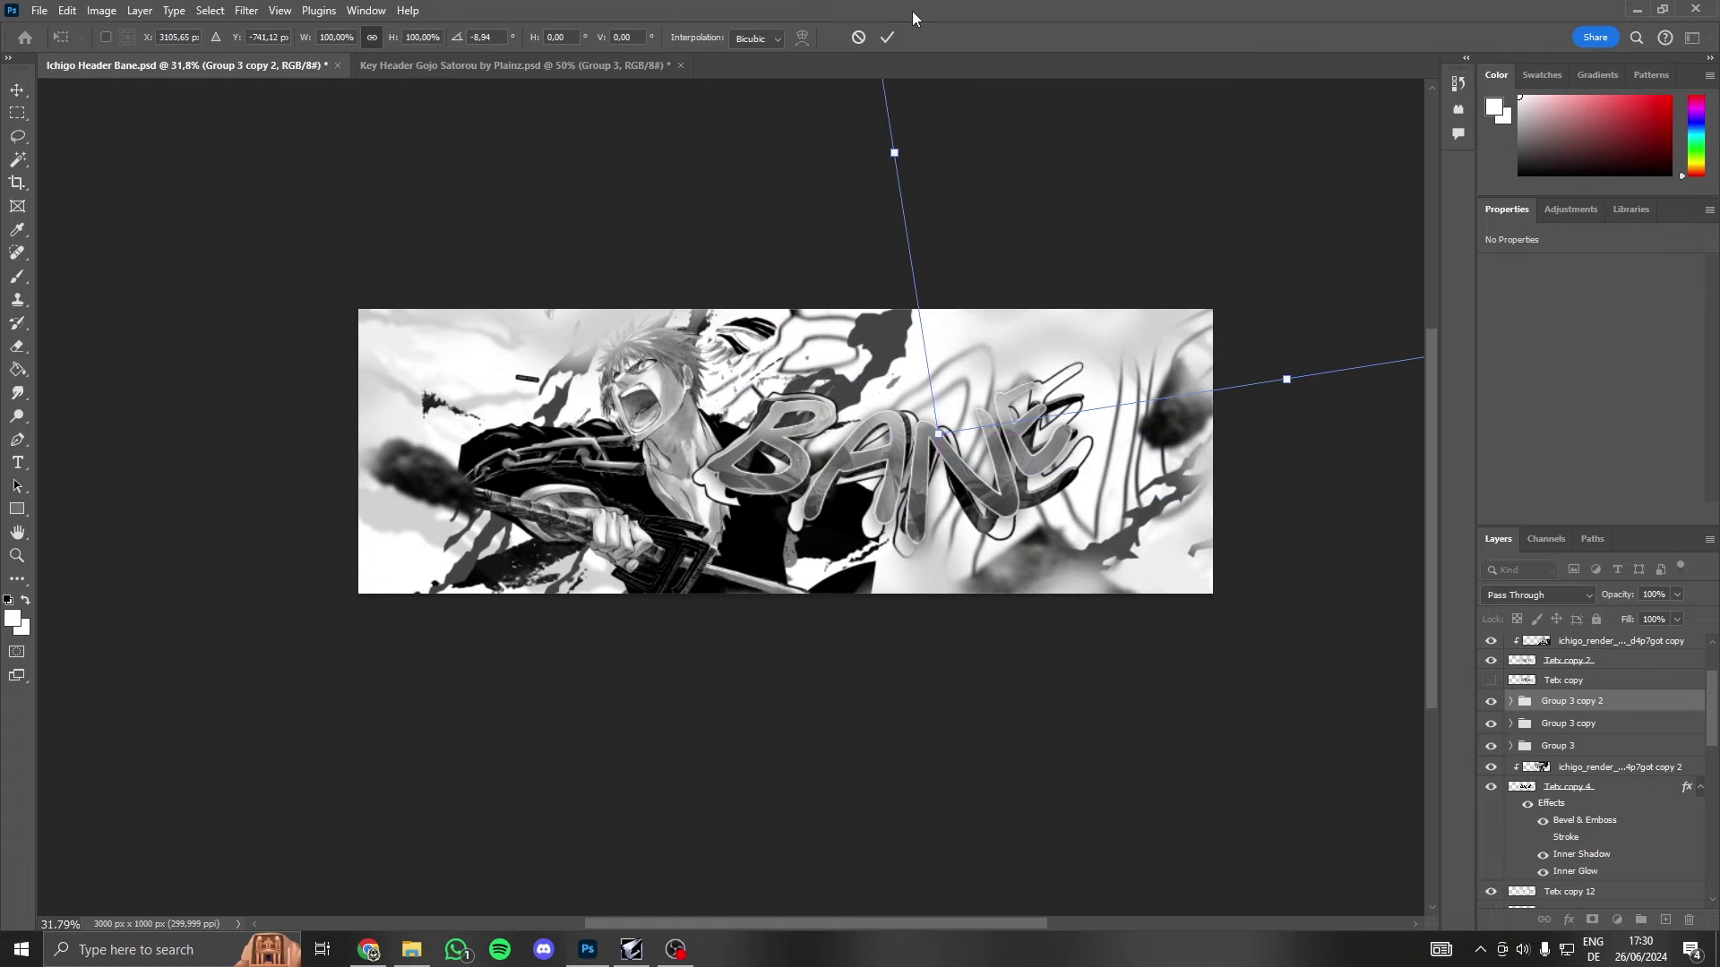
pyautogui.click(887, 37)
pyautogui.scroll(2, 938, 444)
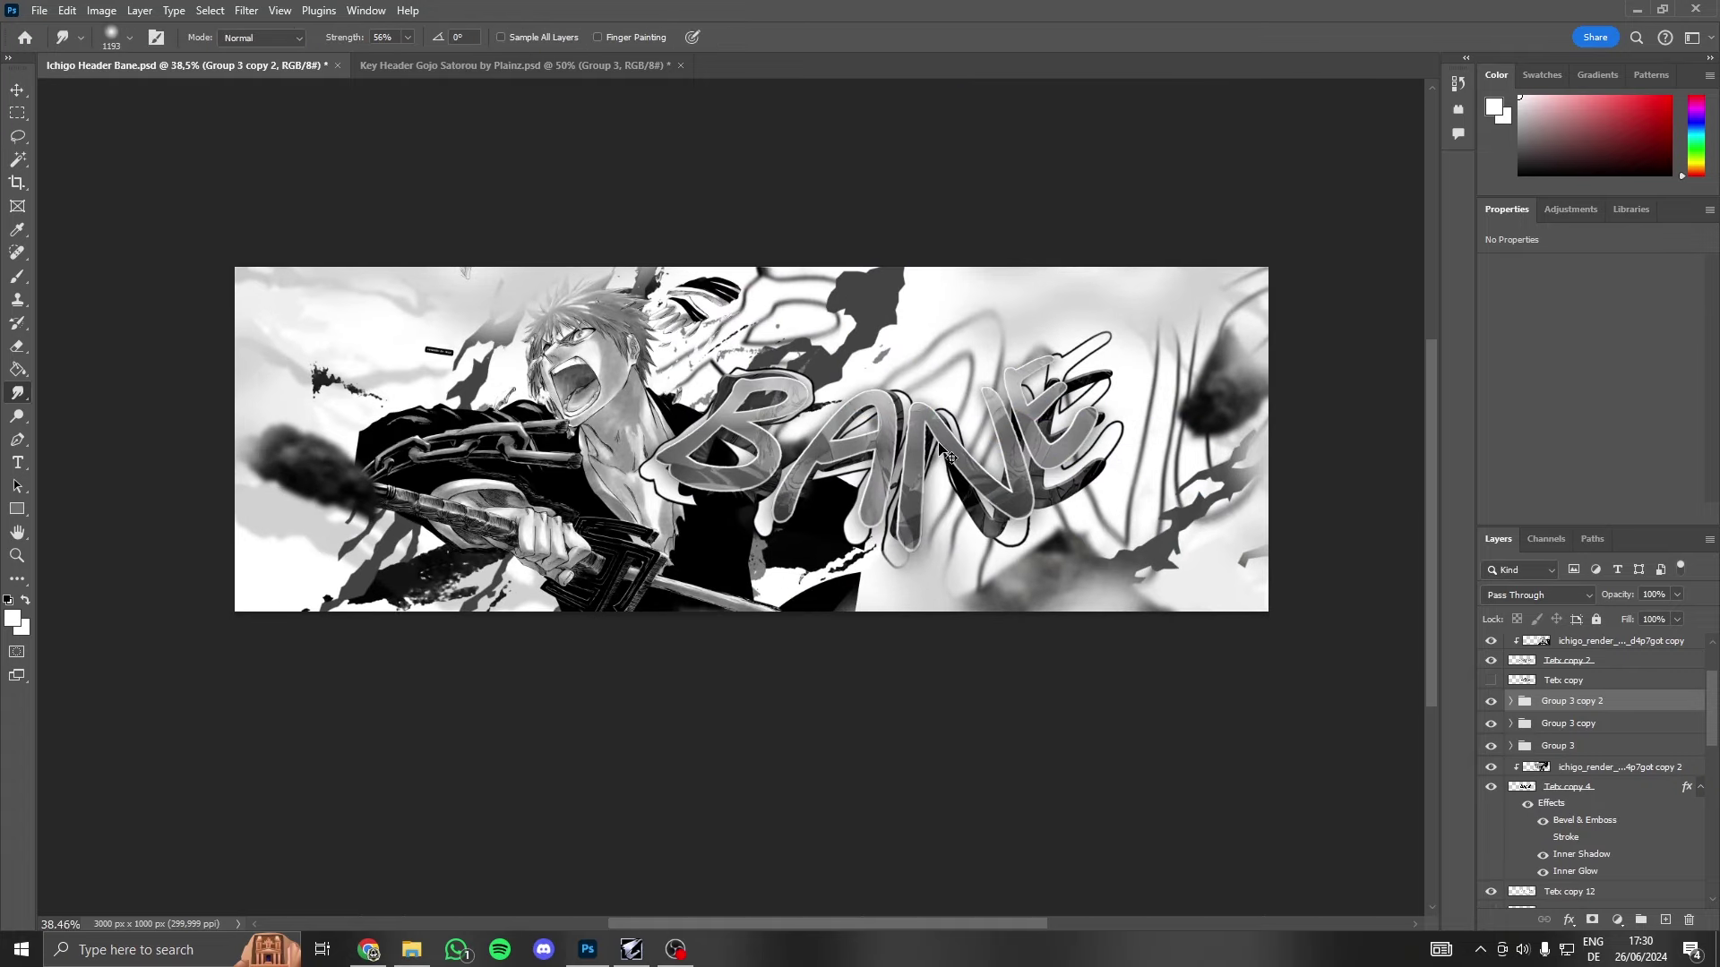
# - Duplicate into Group 3 copy 3 and rotate it to lie along the sword
pyautogui.hotkey('ctrl', 'j')
pyautogui.hotkey('ctrl', 't')
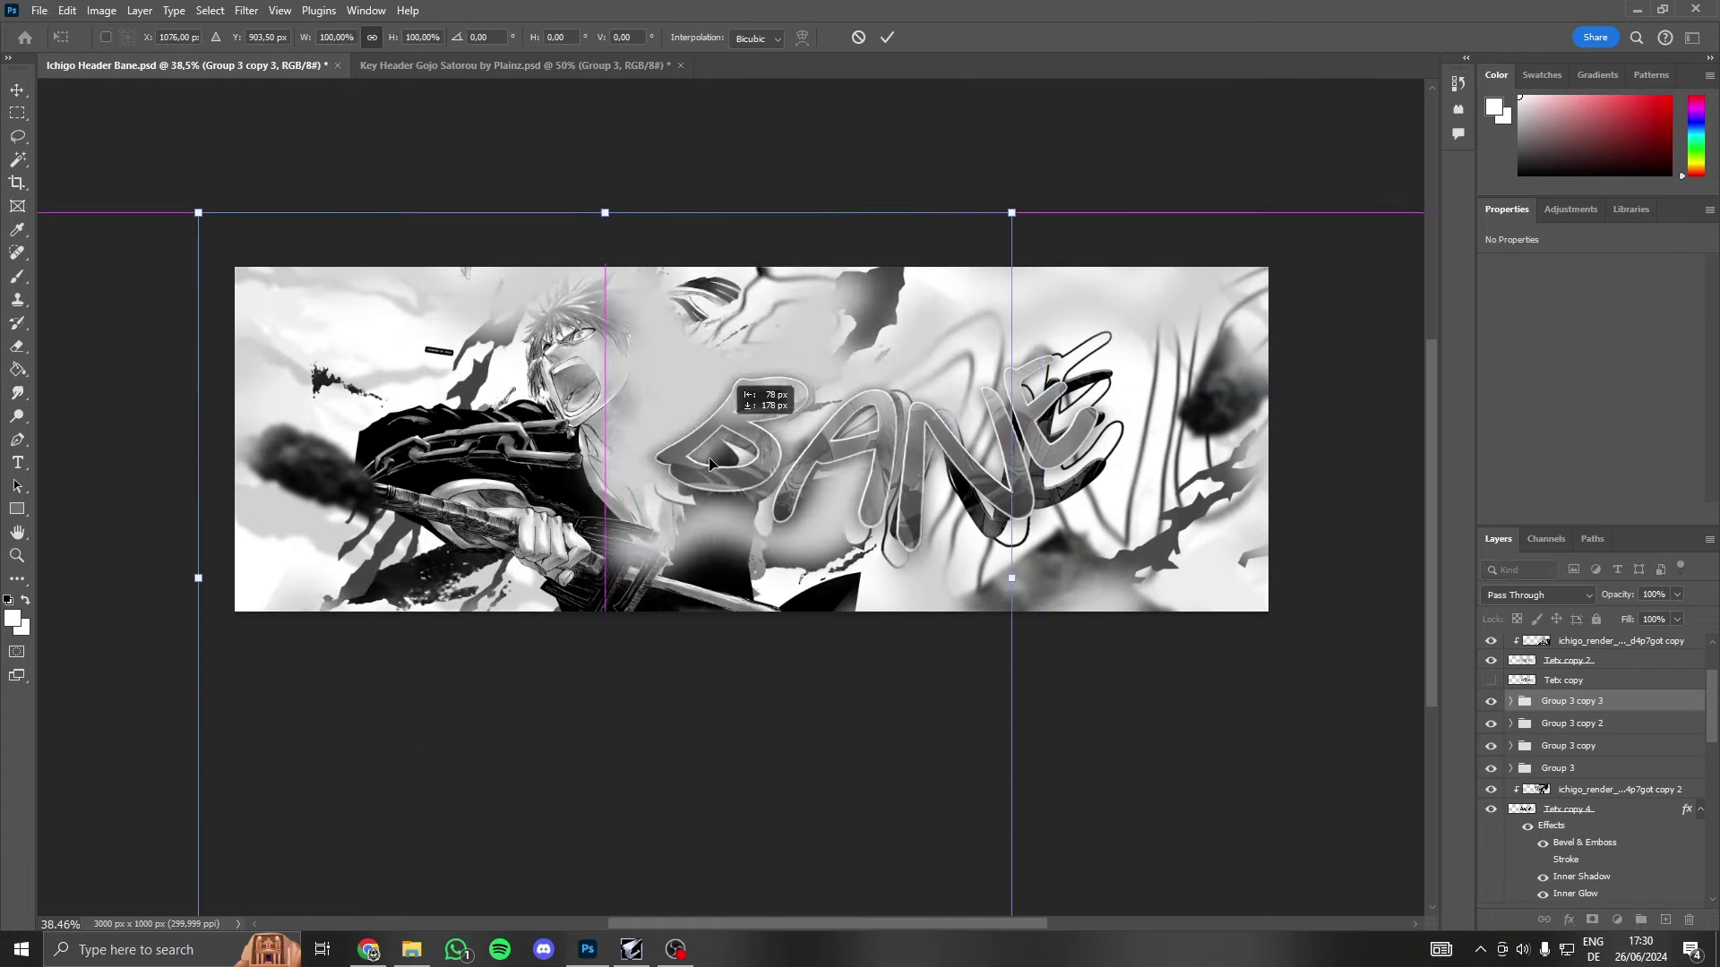
pyautogui.moveTo(972, 304); pyautogui.dragTo(376, 770)
pyautogui.moveTo(269, 860)
pyautogui.mouseDown()
pyautogui.moveTo(405, 766)
pyautogui.moveTo(607, 394)
pyautogui.mouseUp()
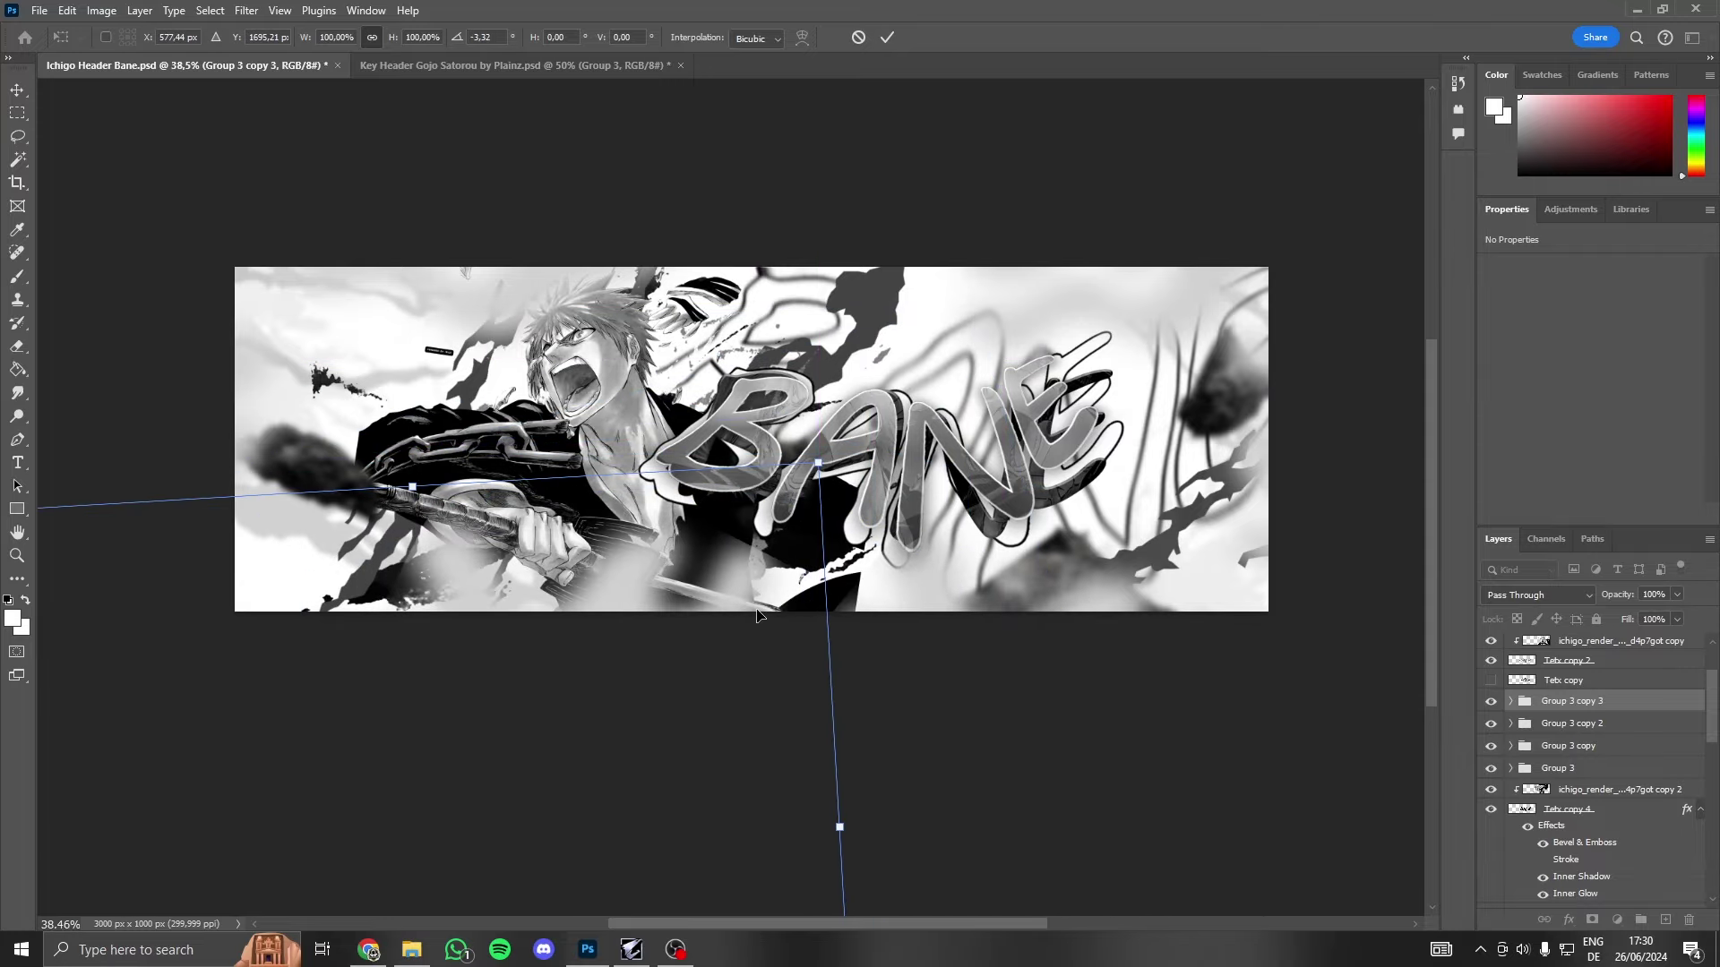
pyautogui.moveTo(608, 394); pyautogui.dragTo(179, 779)
pyautogui.moveTo(573, 457)
pyautogui.mouseDown()
pyautogui.moveTo(692, 605)
pyautogui.moveTo(710, 604)
pyautogui.mouseUp()
pyautogui.moveTo(806, 502)
pyautogui.mouseDown()
pyautogui.moveTo(770, 627)
pyautogui.moveTo(592, 690)
pyautogui.mouseUp()
pyautogui.click(889, 38)
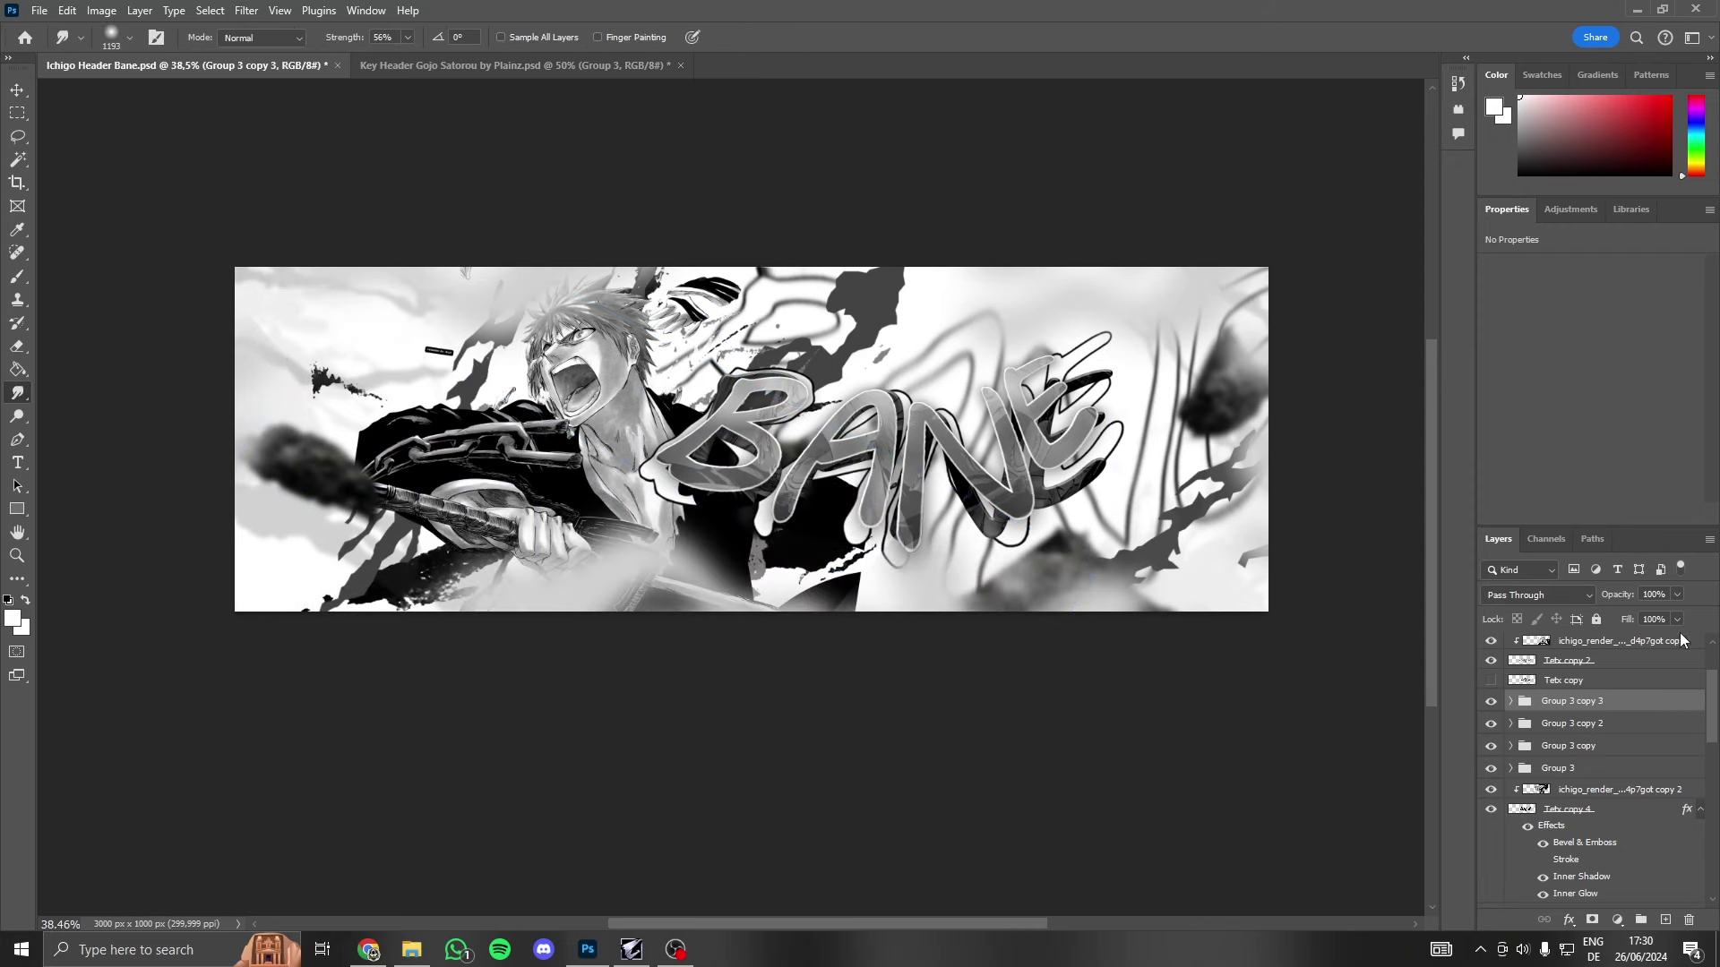
# - Fade Group 3 copy 3 to 51% opacity and hide it
pyautogui.moveTo(1665, 617); pyautogui.dragTo(1636, 627)
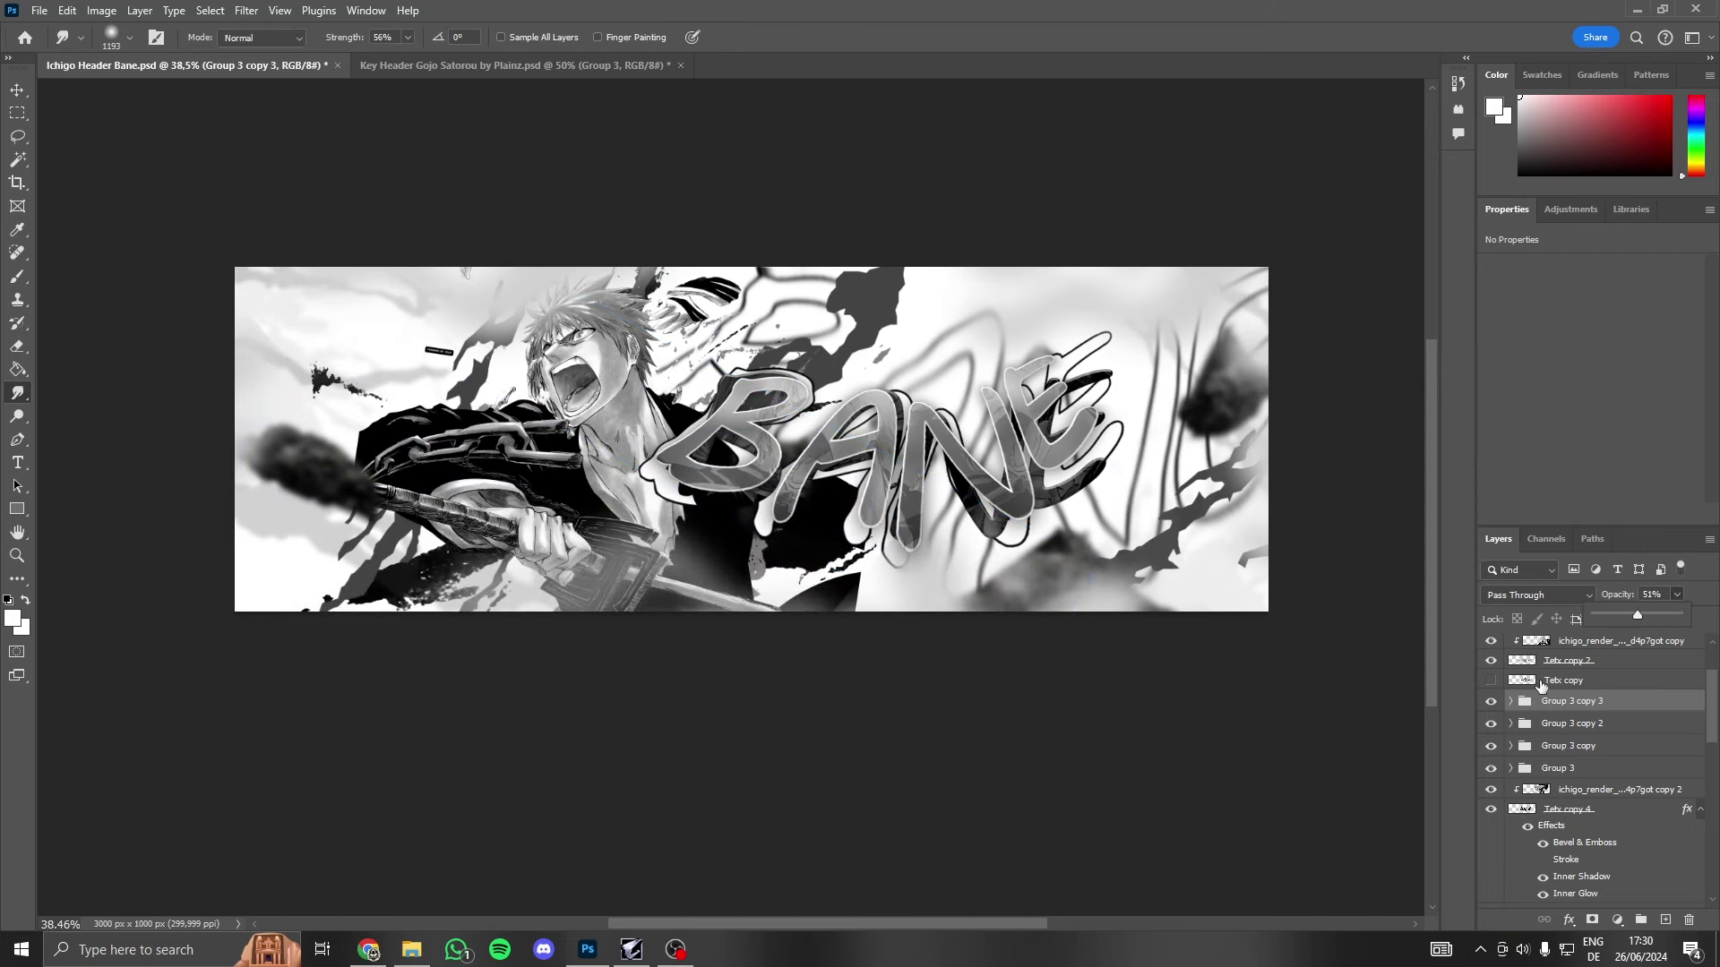
pyautogui.click(1491, 703)
pyautogui.scroll(-2, 1148, 652)
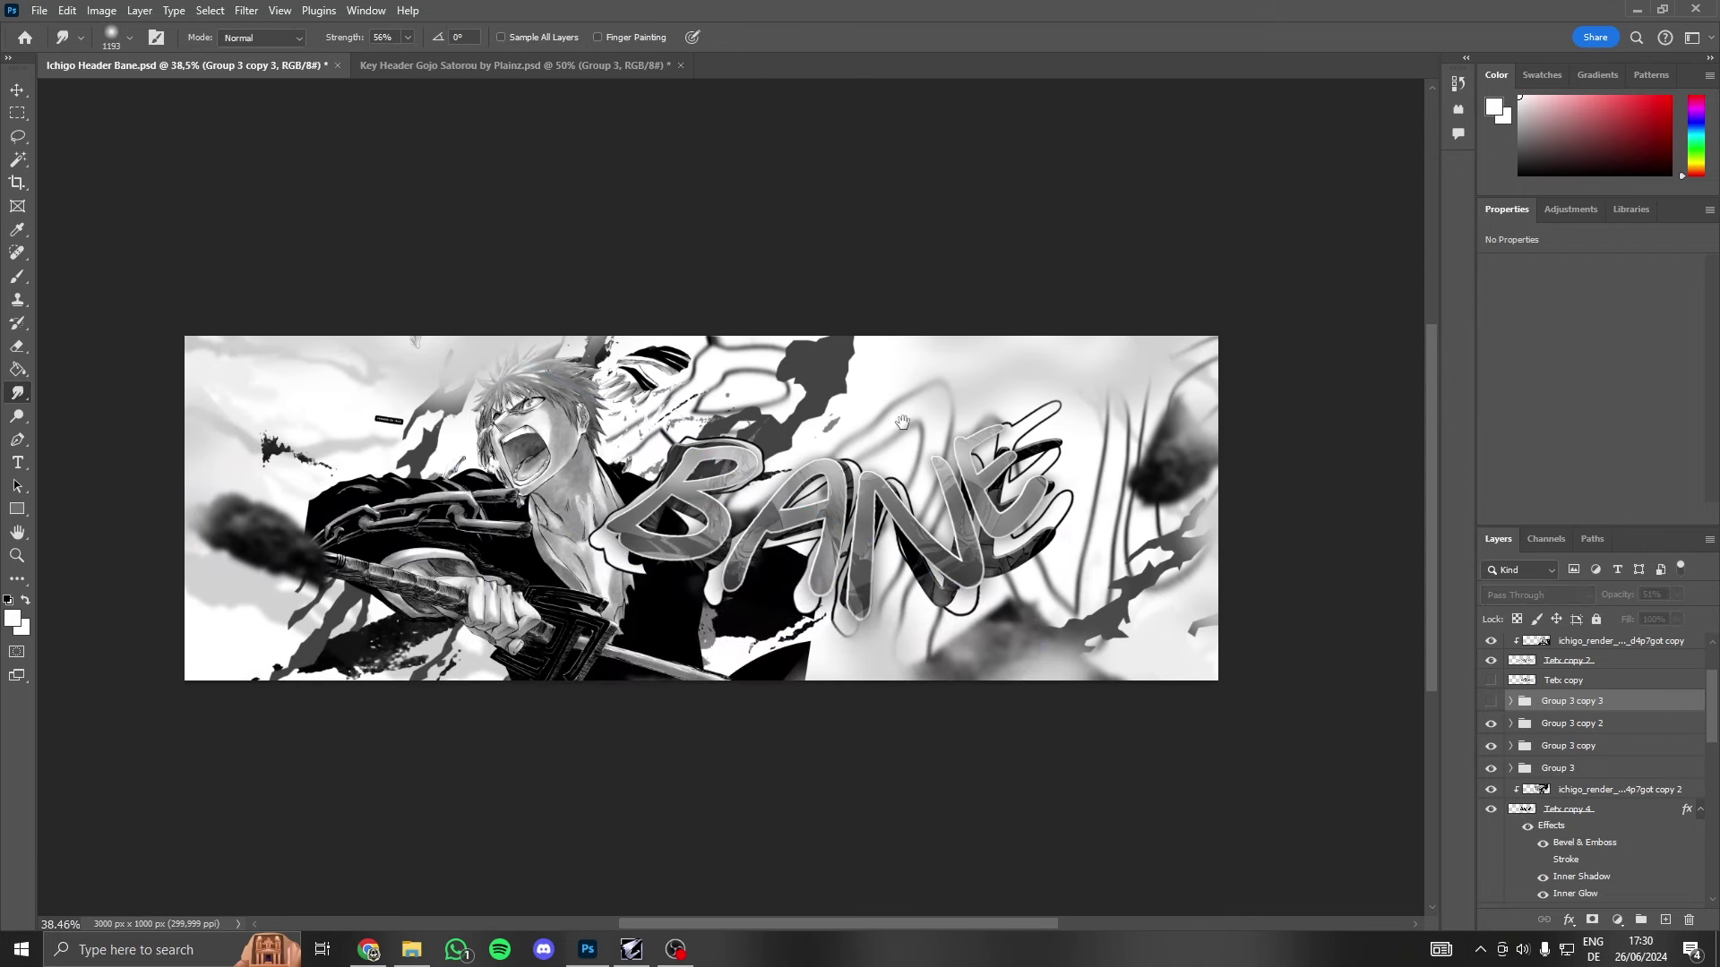
pyautogui.scroll(-3, 869, 484)
pyautogui.scroll(3, 869, 484)
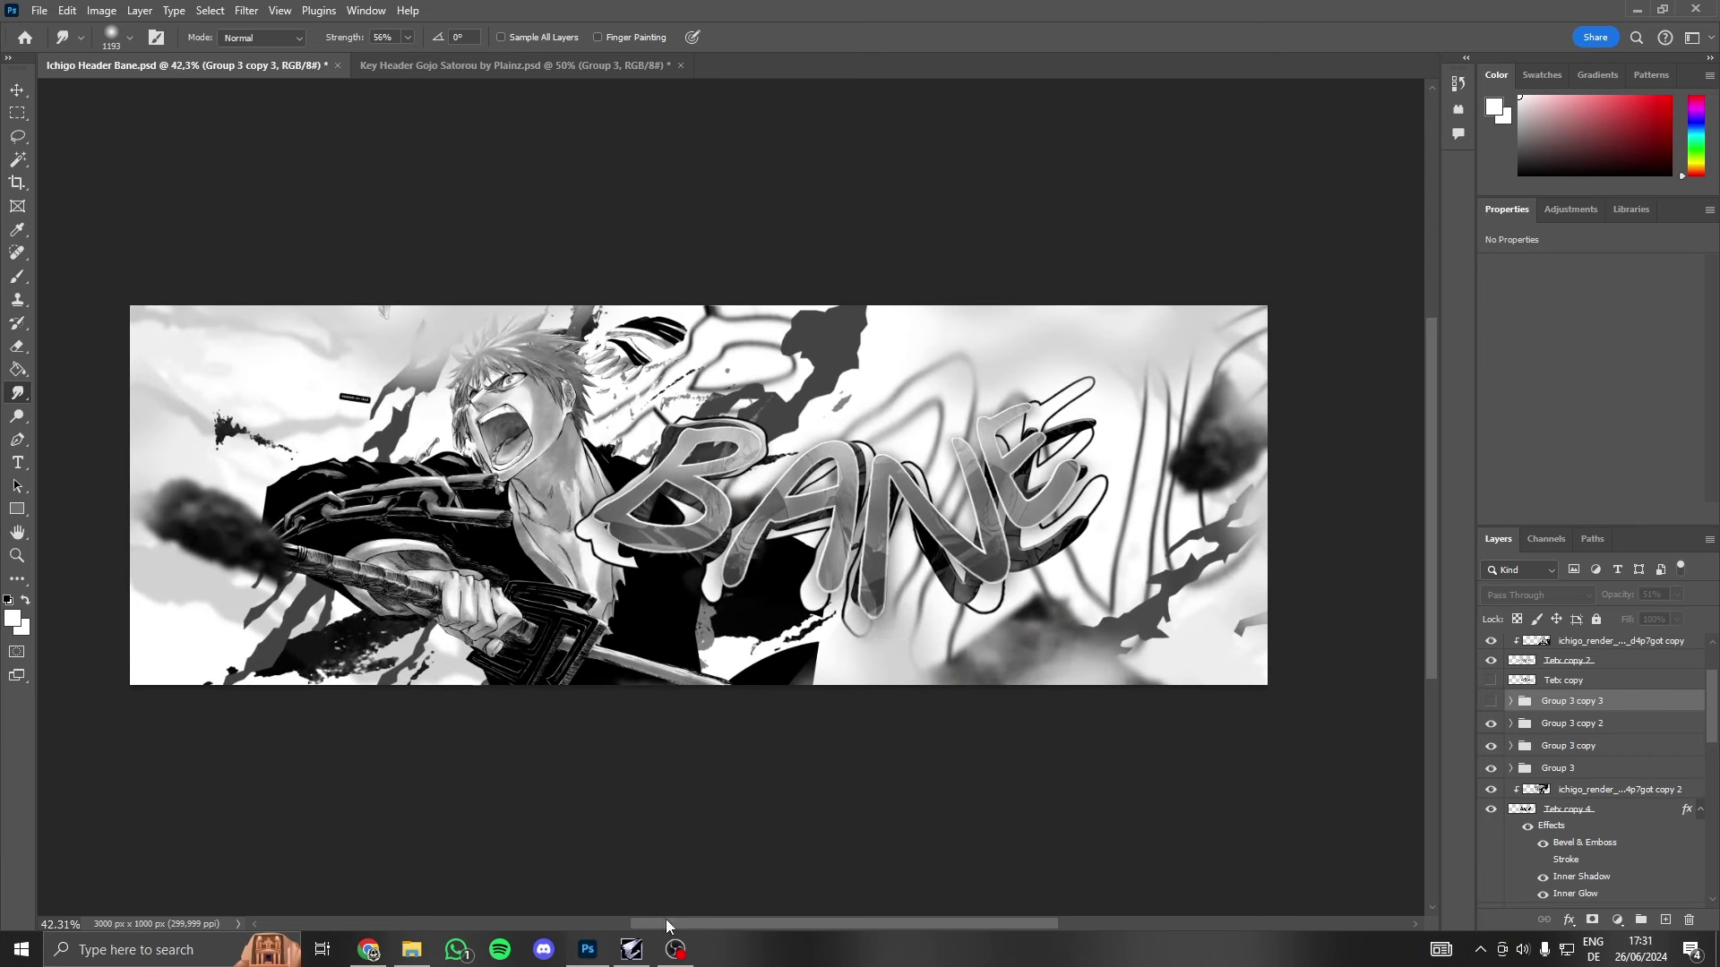
pyautogui.click(675, 950)
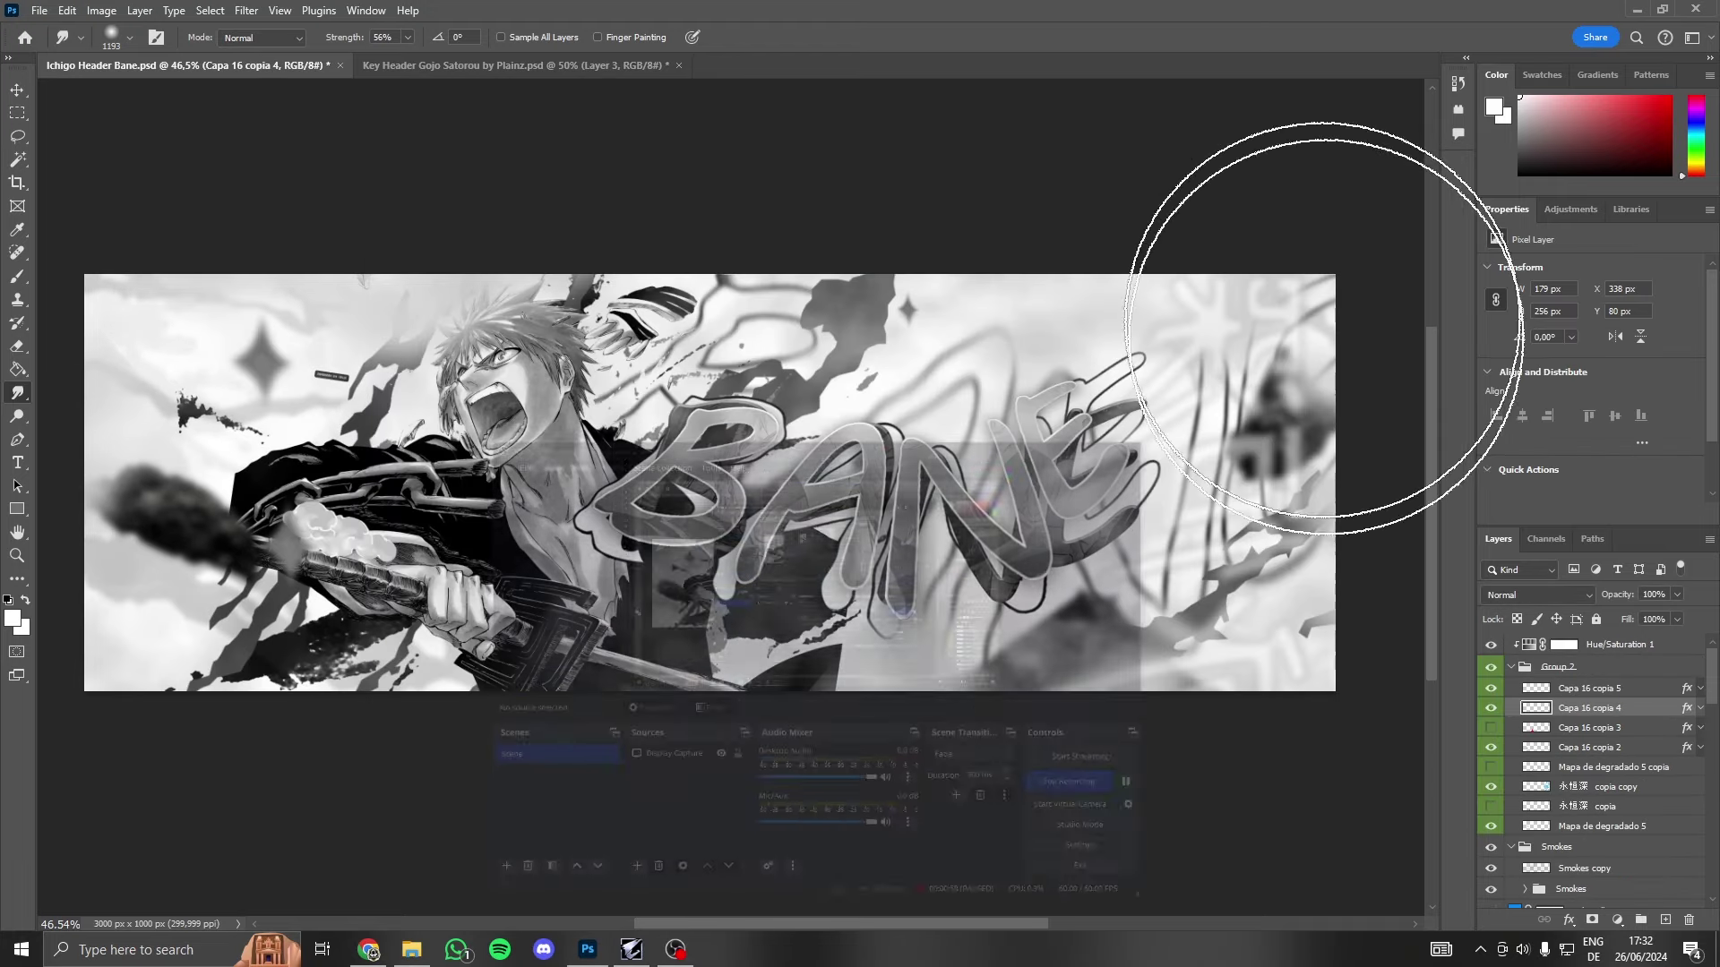
# - Move the Capa 16 copia 2 sparkle down-right near the sword
pyautogui.click(1552, 749)
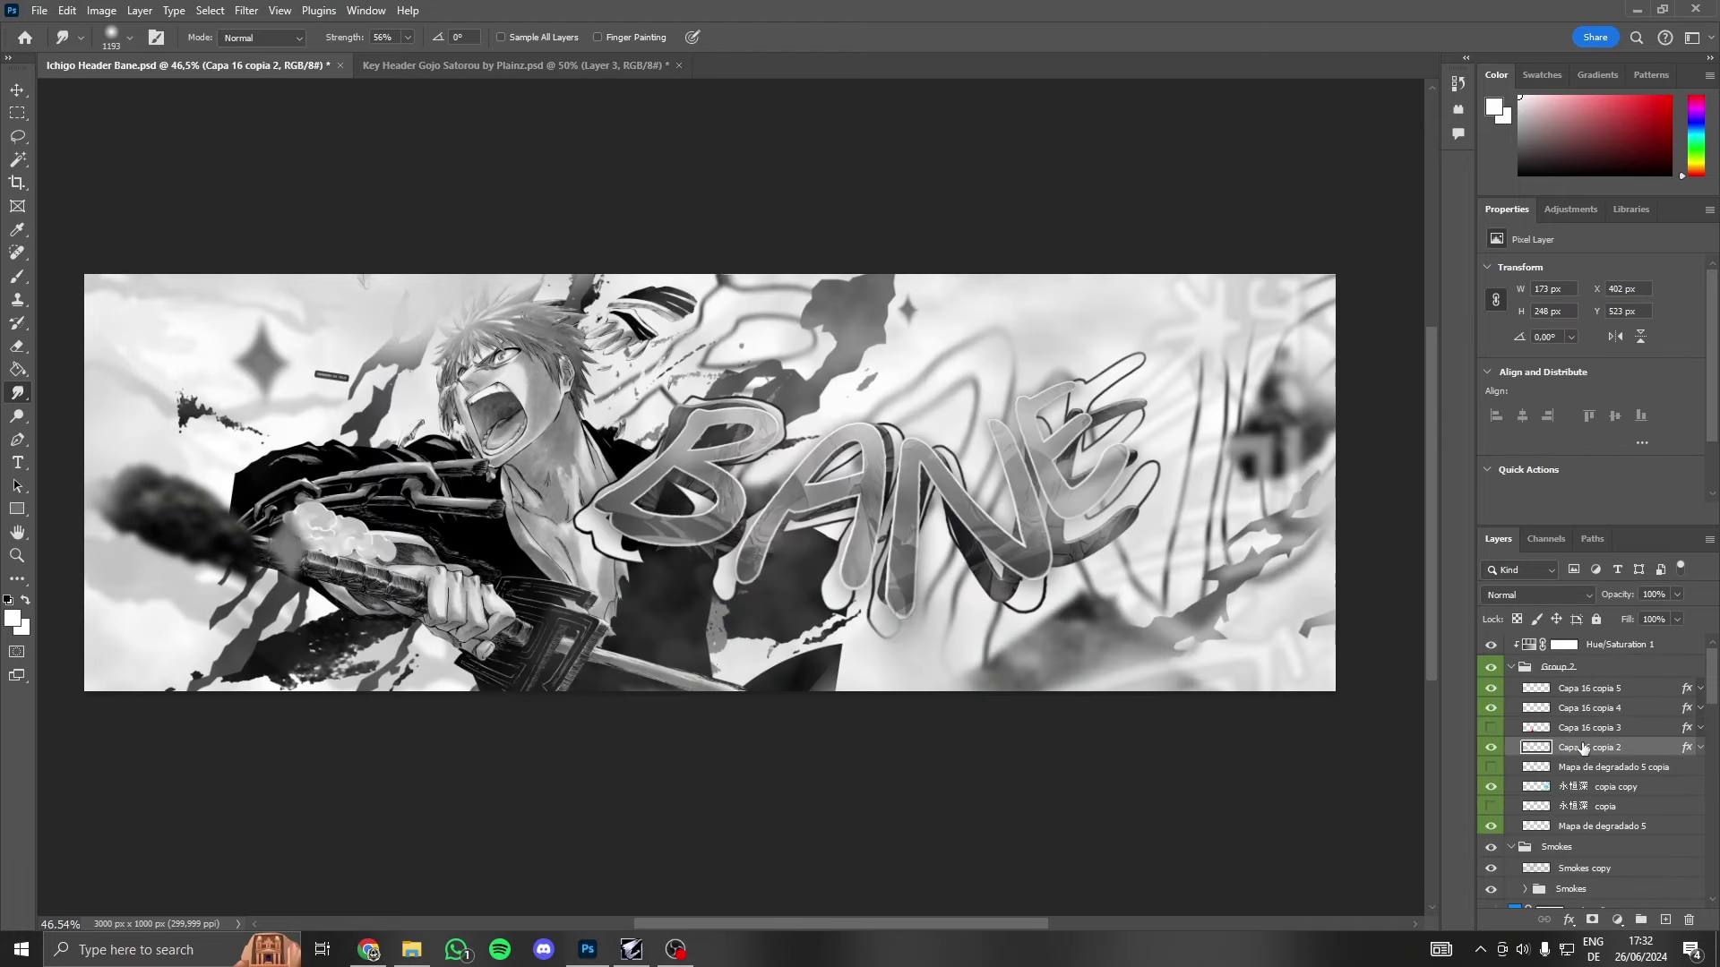
pyautogui.hotkey('ctrl', 't')
pyautogui.moveTo(314, 563)
pyautogui.mouseDown()
pyautogui.moveTo(436, 666)
pyautogui.moveTo(401, 659)
pyautogui.mouseUp()
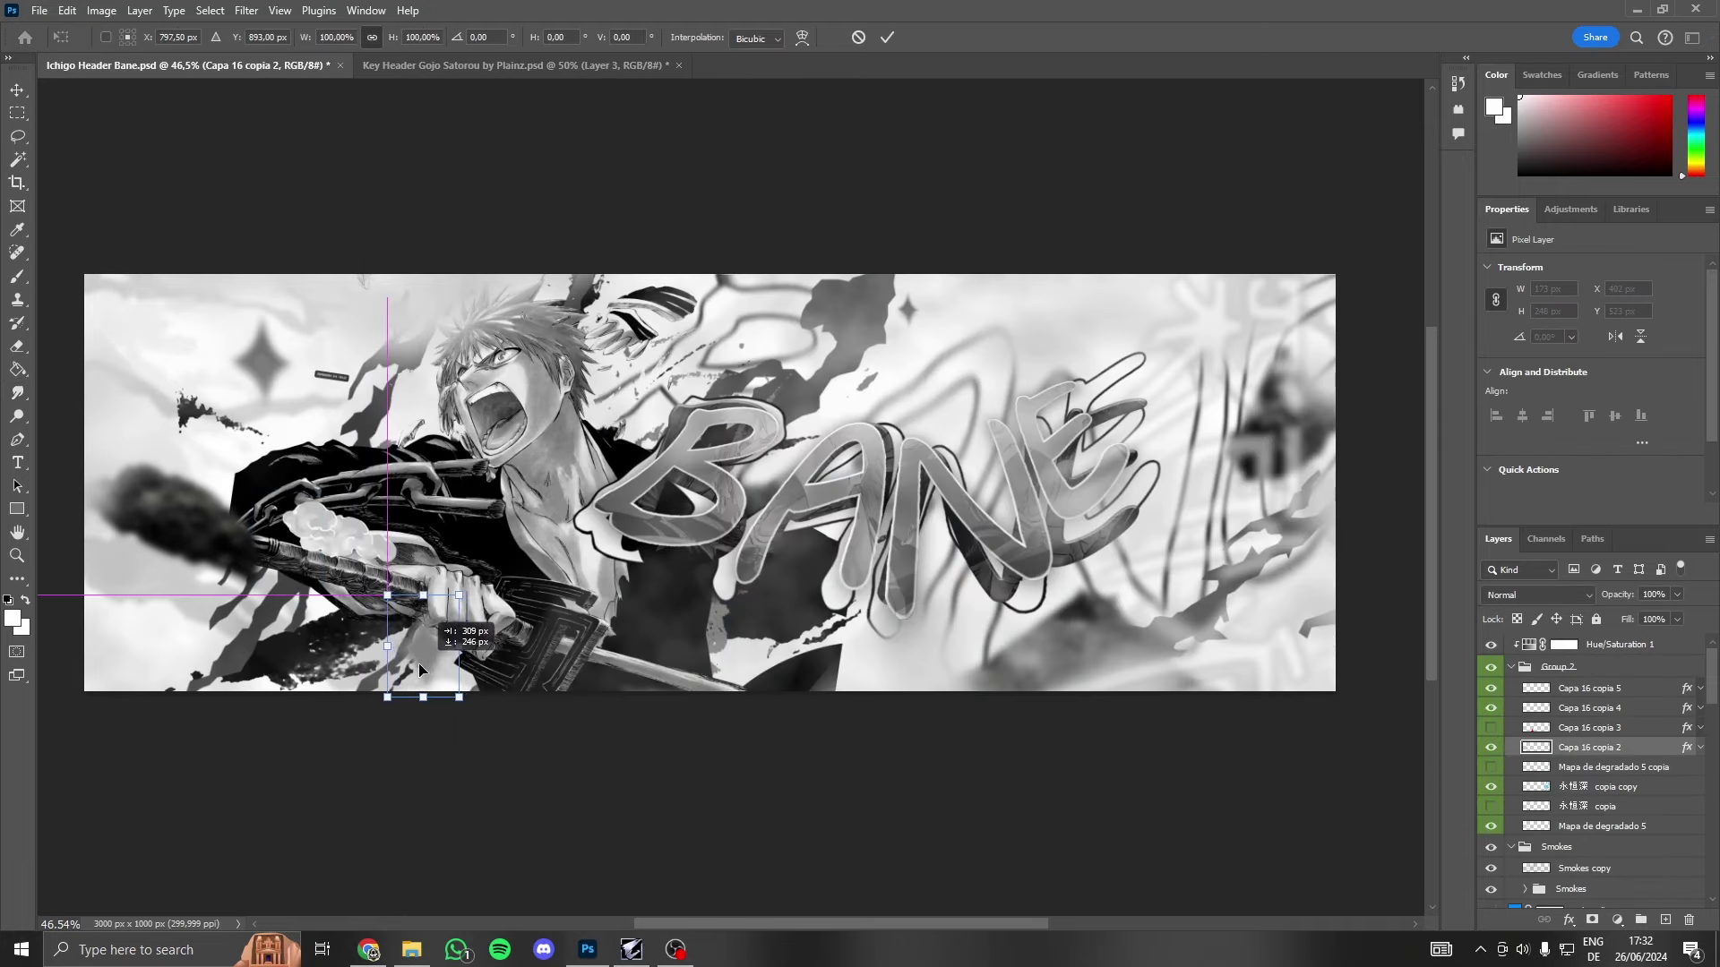
pyautogui.click(889, 40)
pyautogui.press('r')
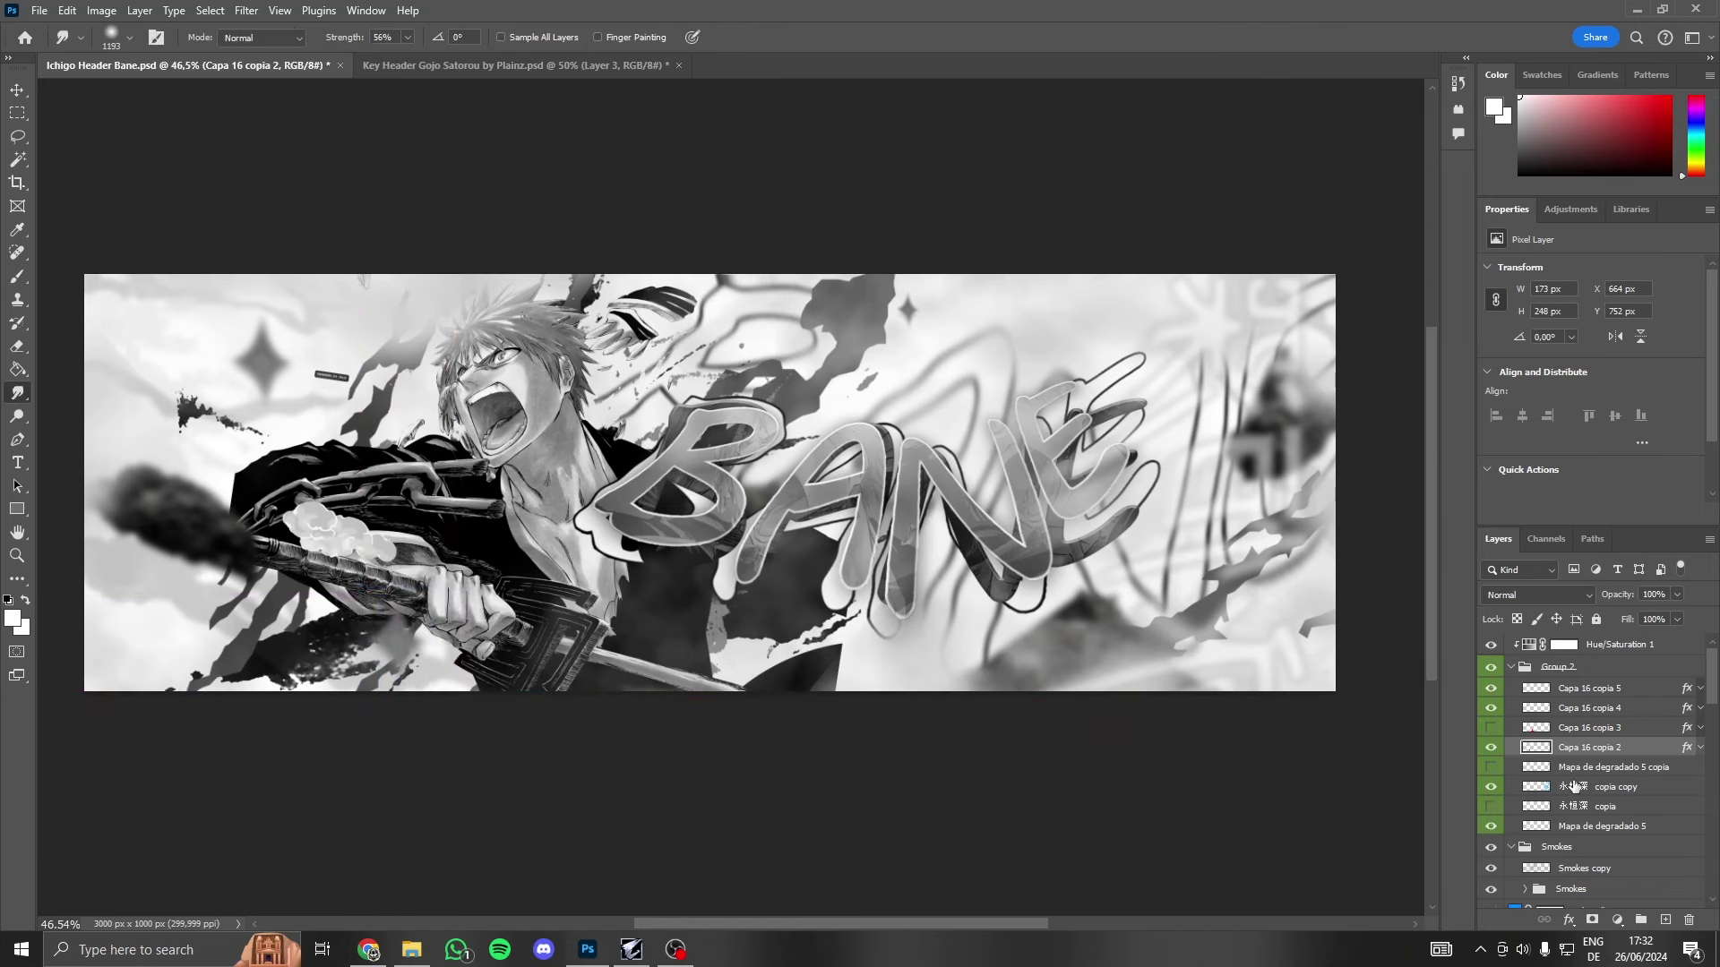
# - Move the Mapa de degradado 5 cloud to the bottom-left, then hide it
pyautogui.click(1574, 826)
pyautogui.hotkey('ctrl', 't')
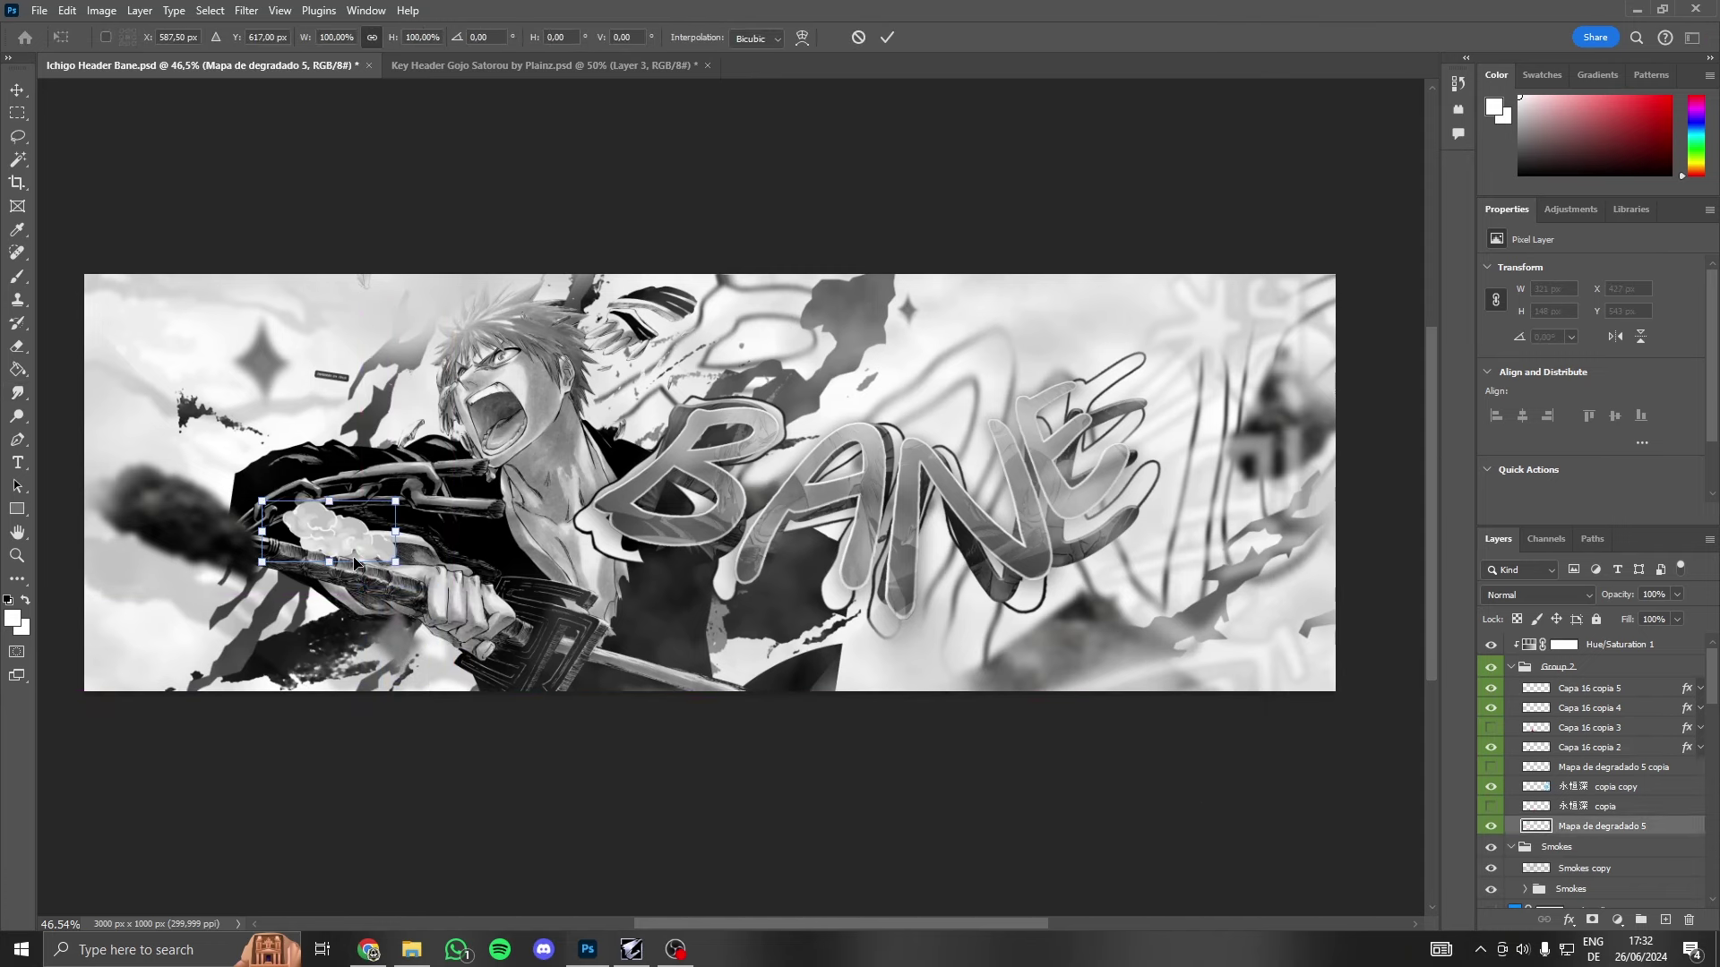
pyautogui.moveTo(344, 499)
pyautogui.mouseDown()
pyautogui.moveTo(228, 646)
pyautogui.moveTo(510, 703)
pyautogui.moveTo(524, 773)
pyautogui.mouseUp()
pyautogui.click(884, 40)
pyautogui.press('r')
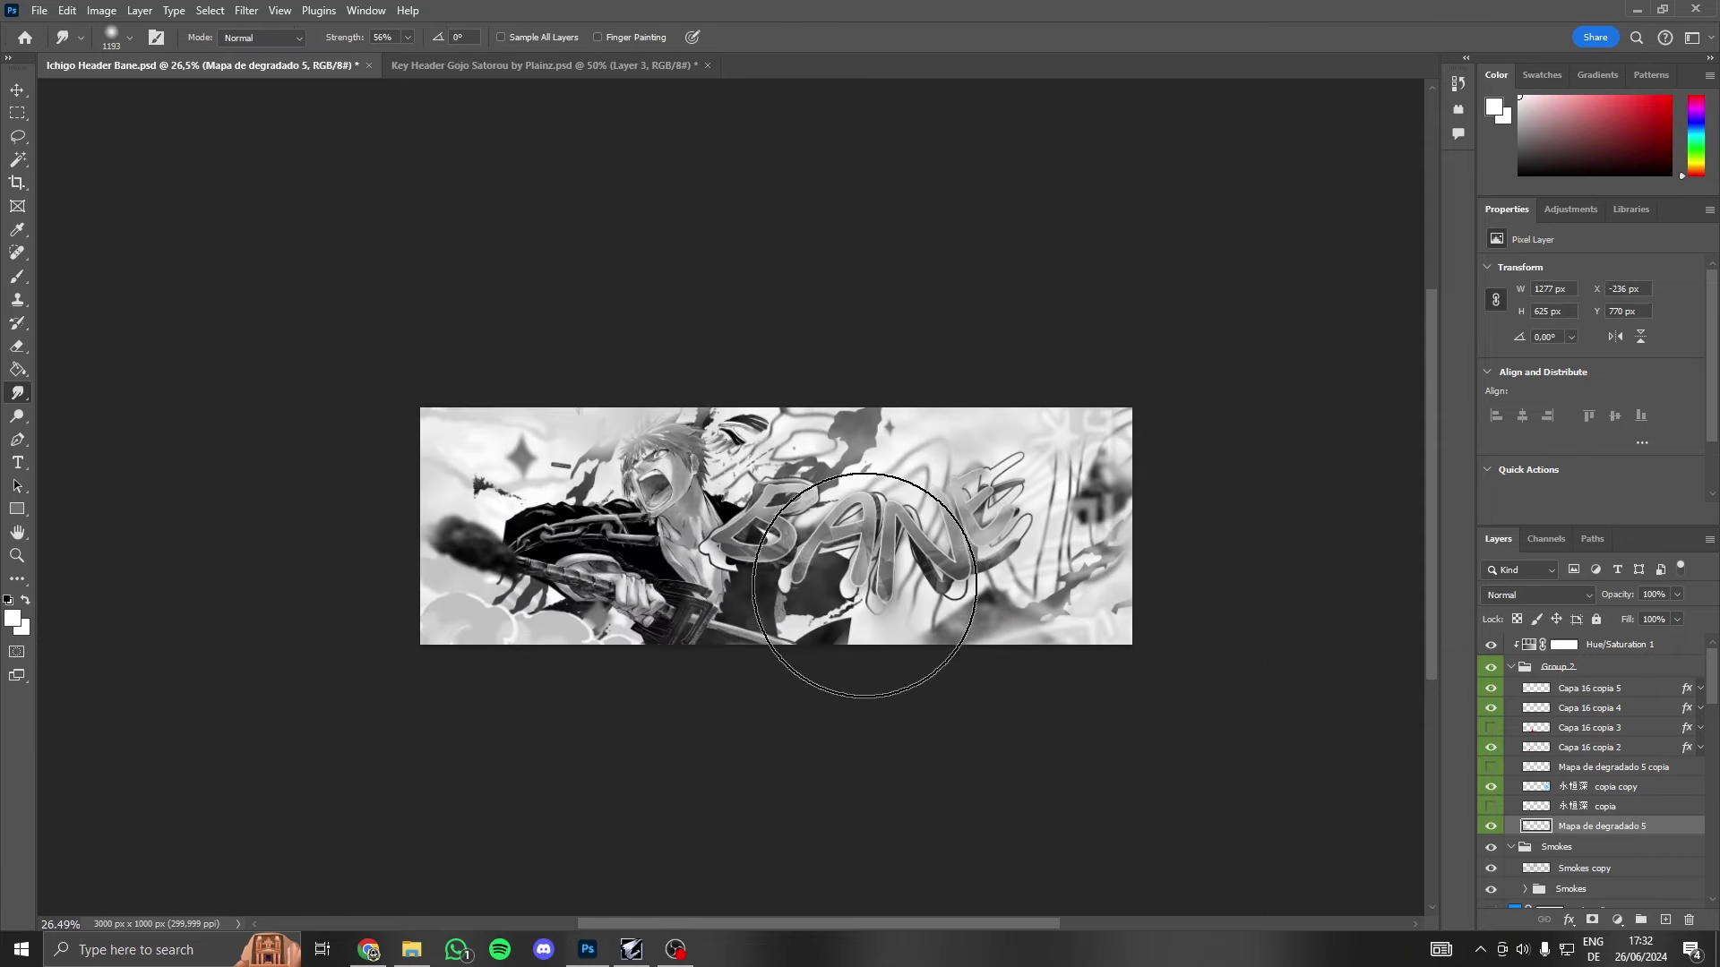
pyautogui.click(1485, 827)
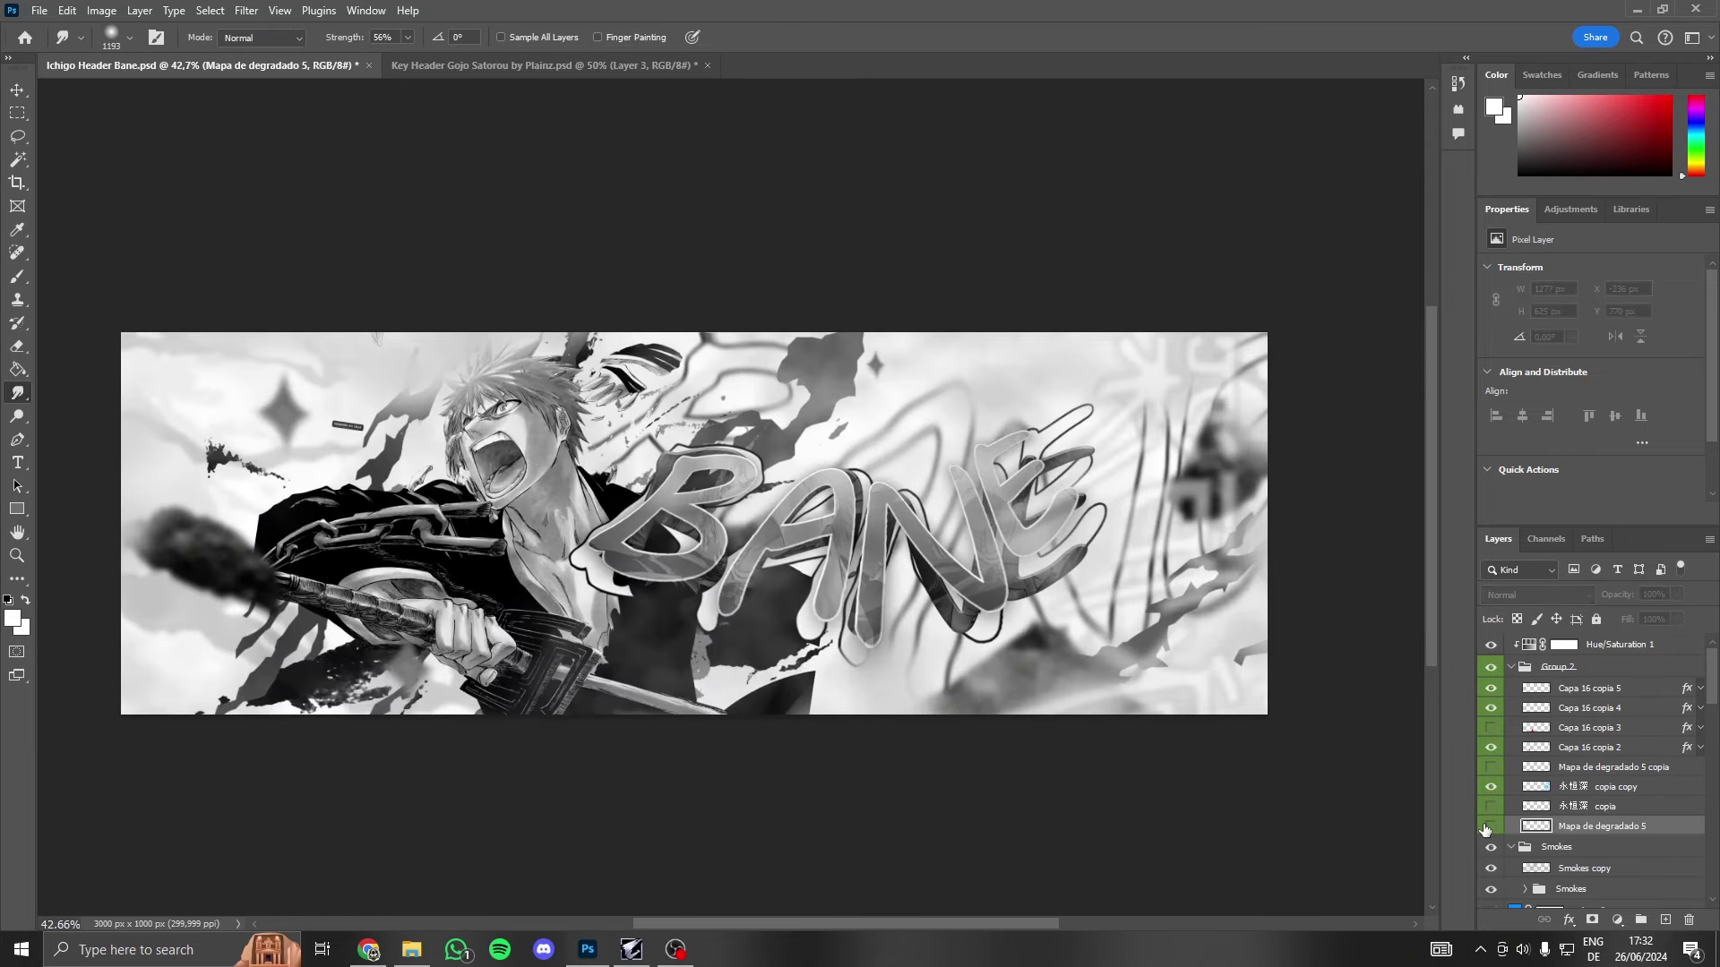
pyautogui.click(1491, 786)
# - Duplicate the Capa 16 copia 2 sparkle, shrinking and rotating the copy above the E
pyautogui.click(1568, 750)
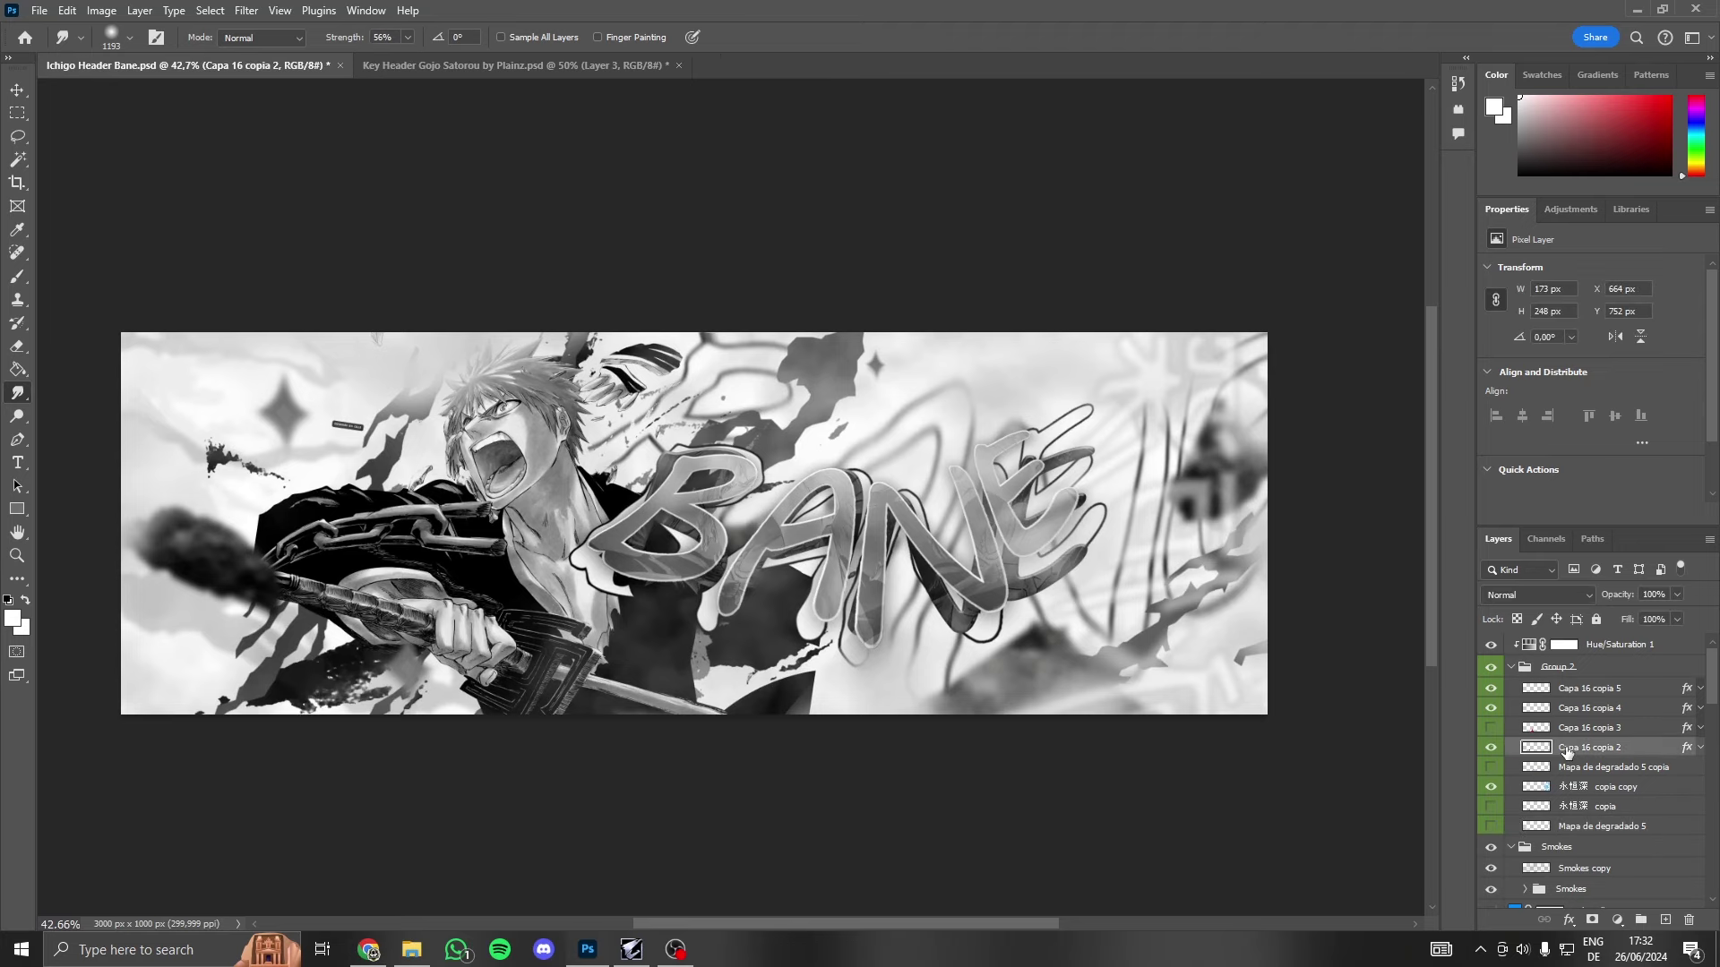
pyautogui.hotkey('ctrl', 'j')
pyautogui.hotkey('ctrl', 't')
pyautogui.moveTo(405, 699)
pyautogui.mouseDown()
pyautogui.moveTo(930, 691)
pyautogui.moveTo(942, 663)
pyautogui.moveTo(976, 702)
pyautogui.moveTo(963, 421)
pyautogui.moveTo(998, 425)
pyautogui.mouseUp()
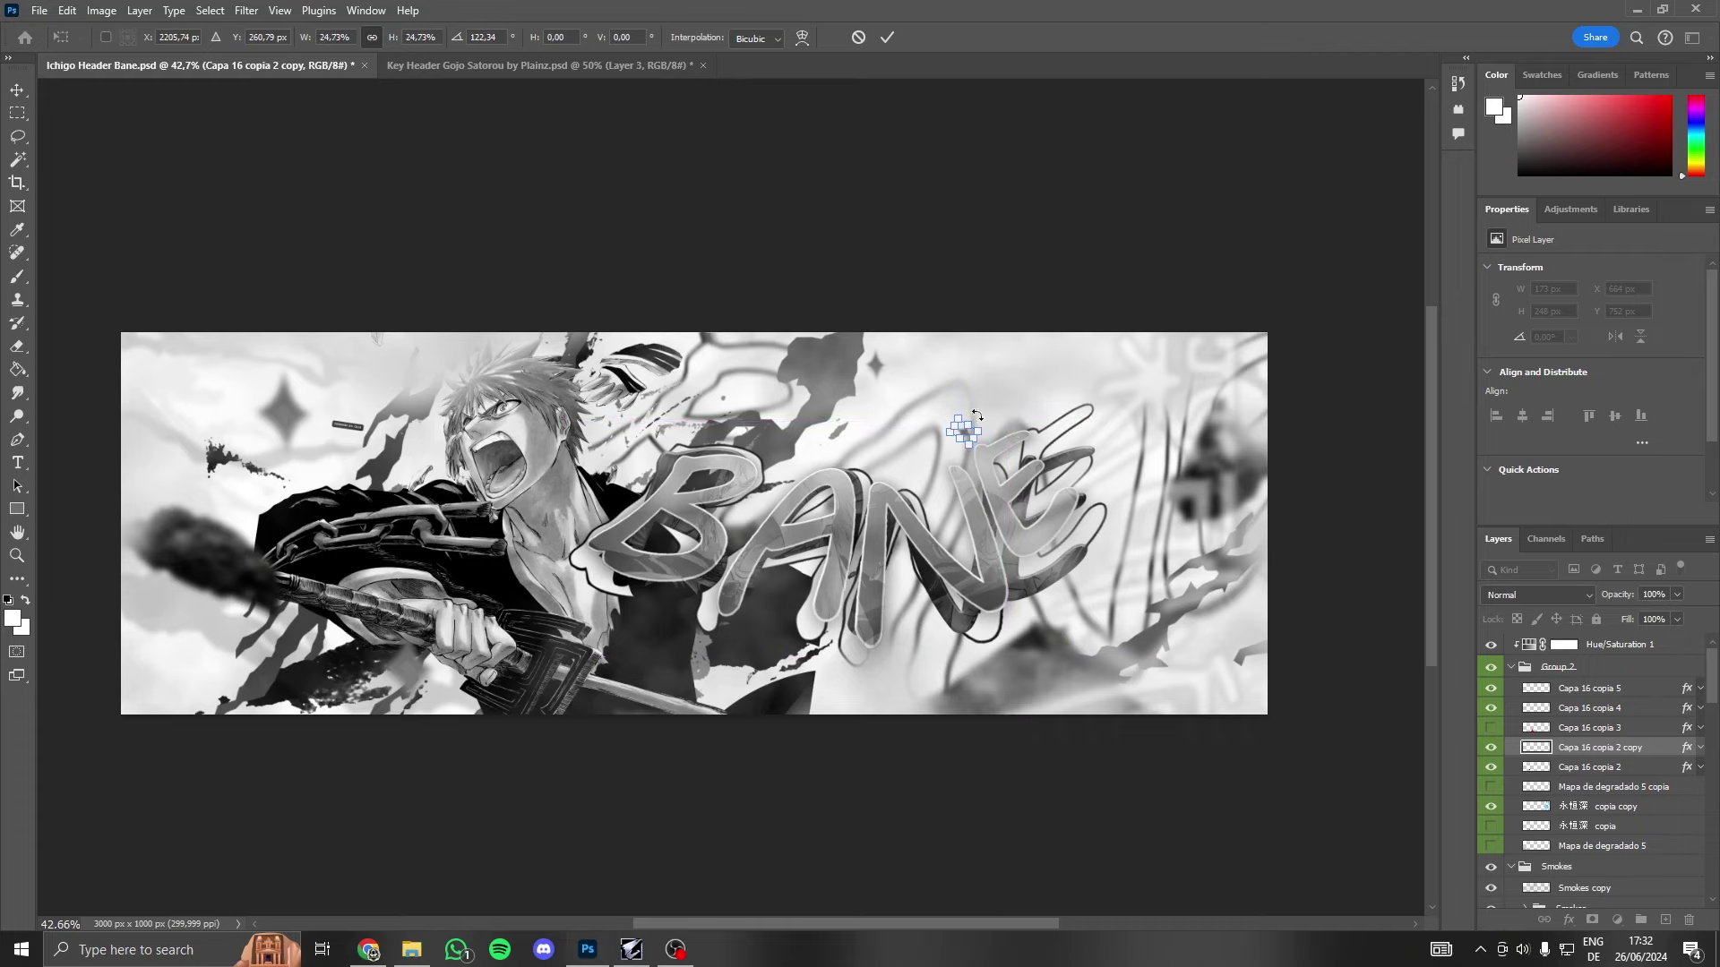
pyautogui.click(886, 36)
pyautogui.press('r')
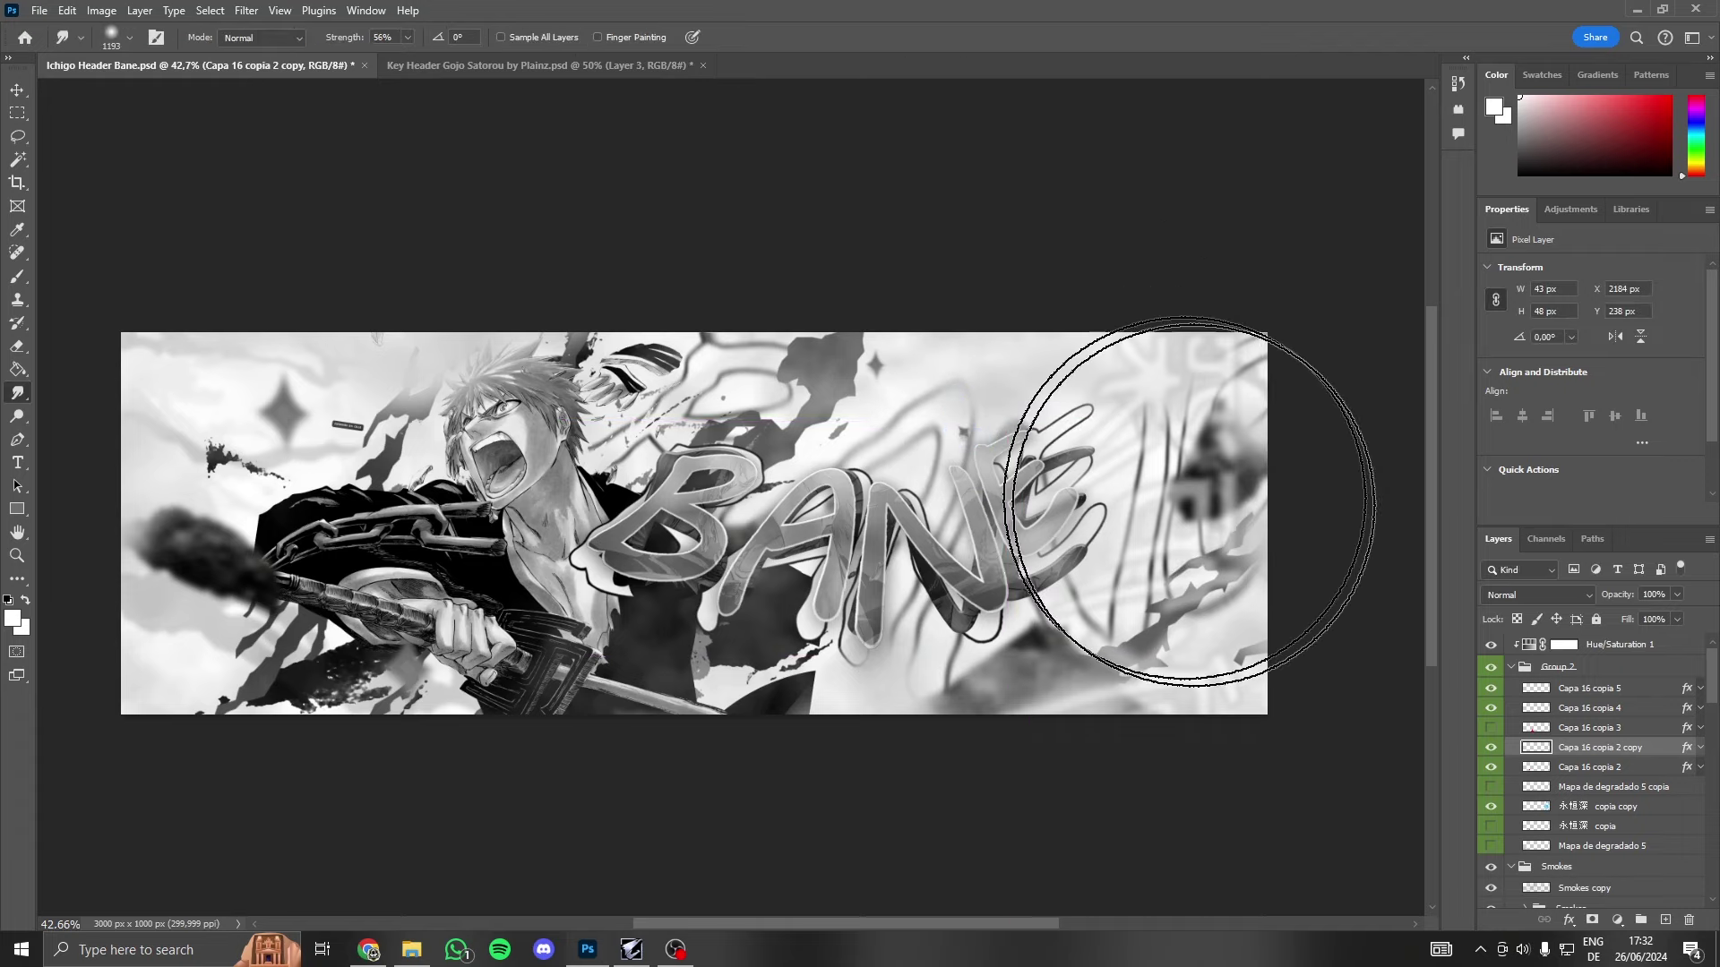
# - Show the Capa 16 copia 4 diamond and place a shrunken copy right of BANE
pyautogui.click(1492, 709)
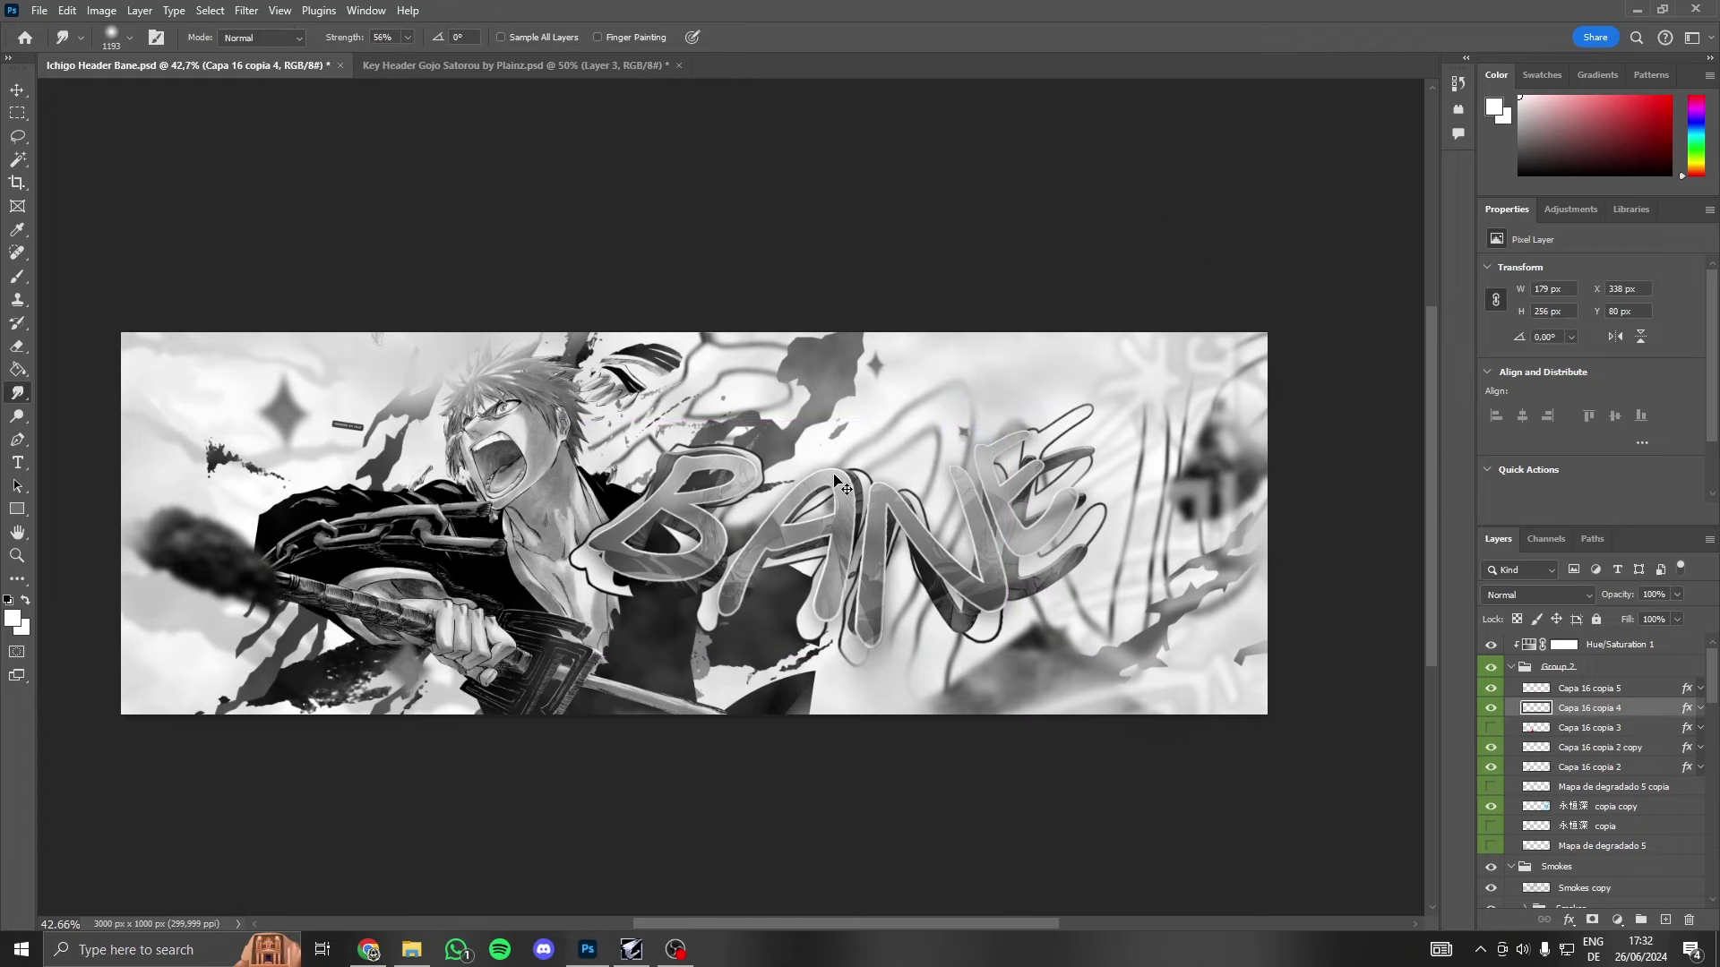
pyautogui.hotkey('ctrl', 'j')
pyautogui.hotkey('ctrl', 't')
pyautogui.moveTo(299, 419)
pyautogui.mouseDown()
pyautogui.moveTo(1158, 609)
pyautogui.moveTo(1167, 566)
pyautogui.mouseUp()
pyautogui.click(887, 37)
pyautogui.press('r')
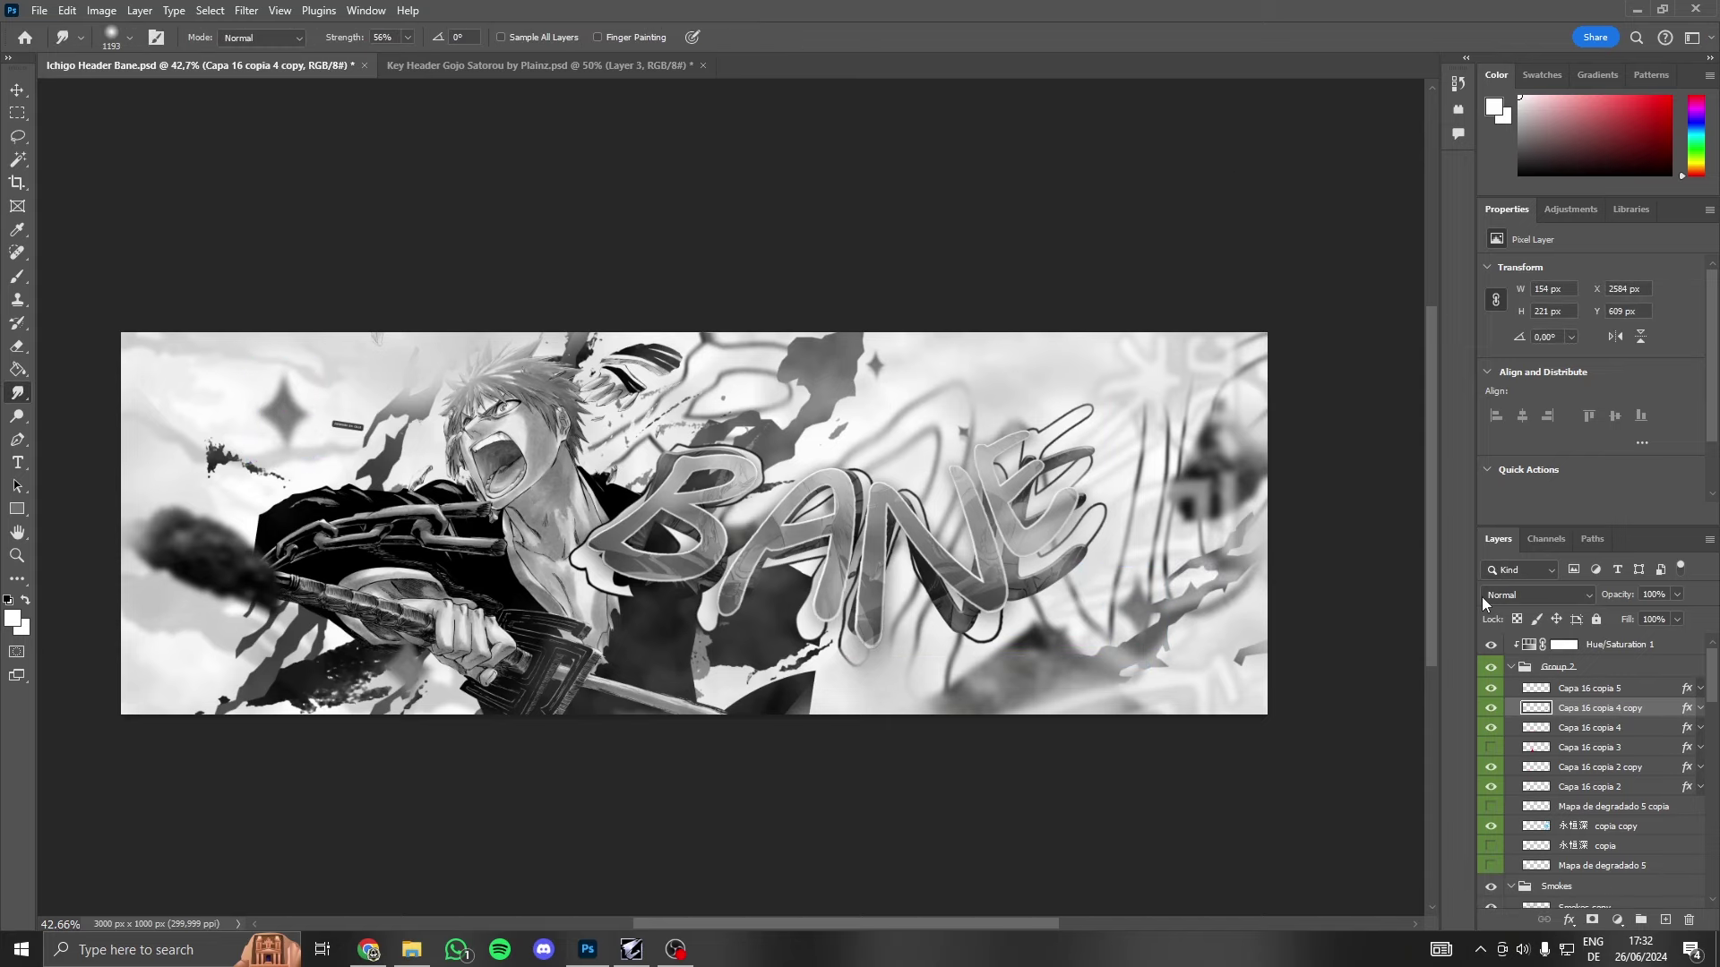
# - Show Capa 16 copia 3 smoke, move it under BANE, and shrink it to about 42%
pyautogui.click(1492, 747)
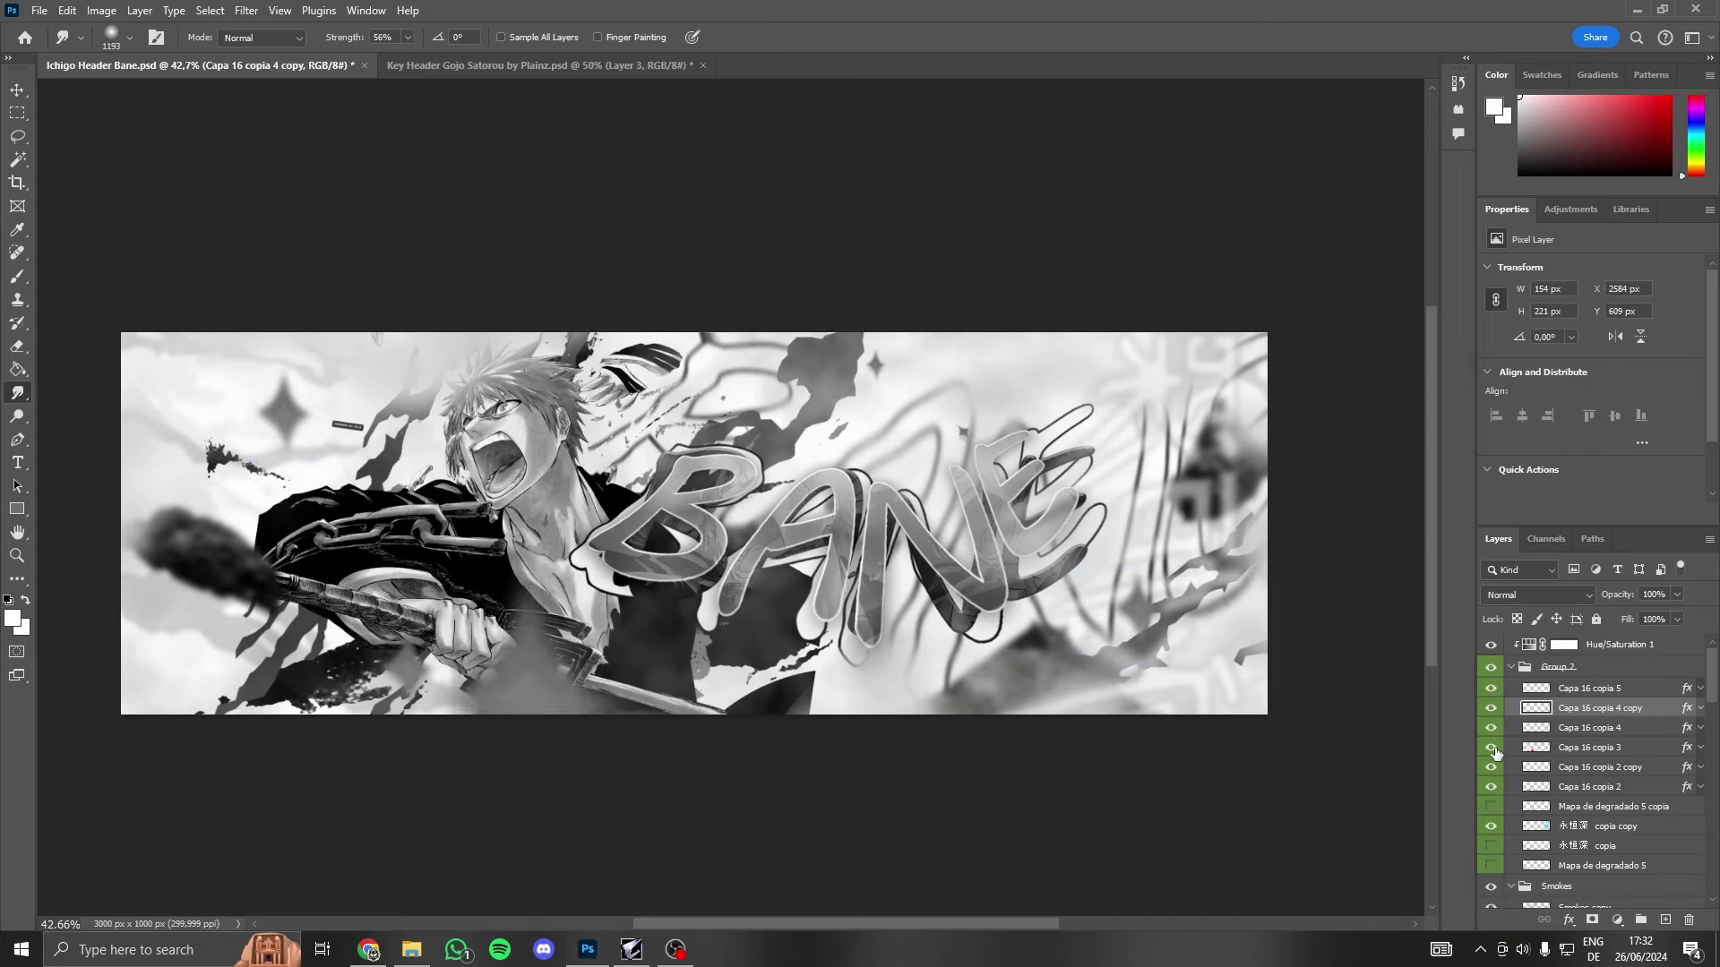
pyautogui.click(1587, 748)
pyautogui.hotkey('ctrl', 't')
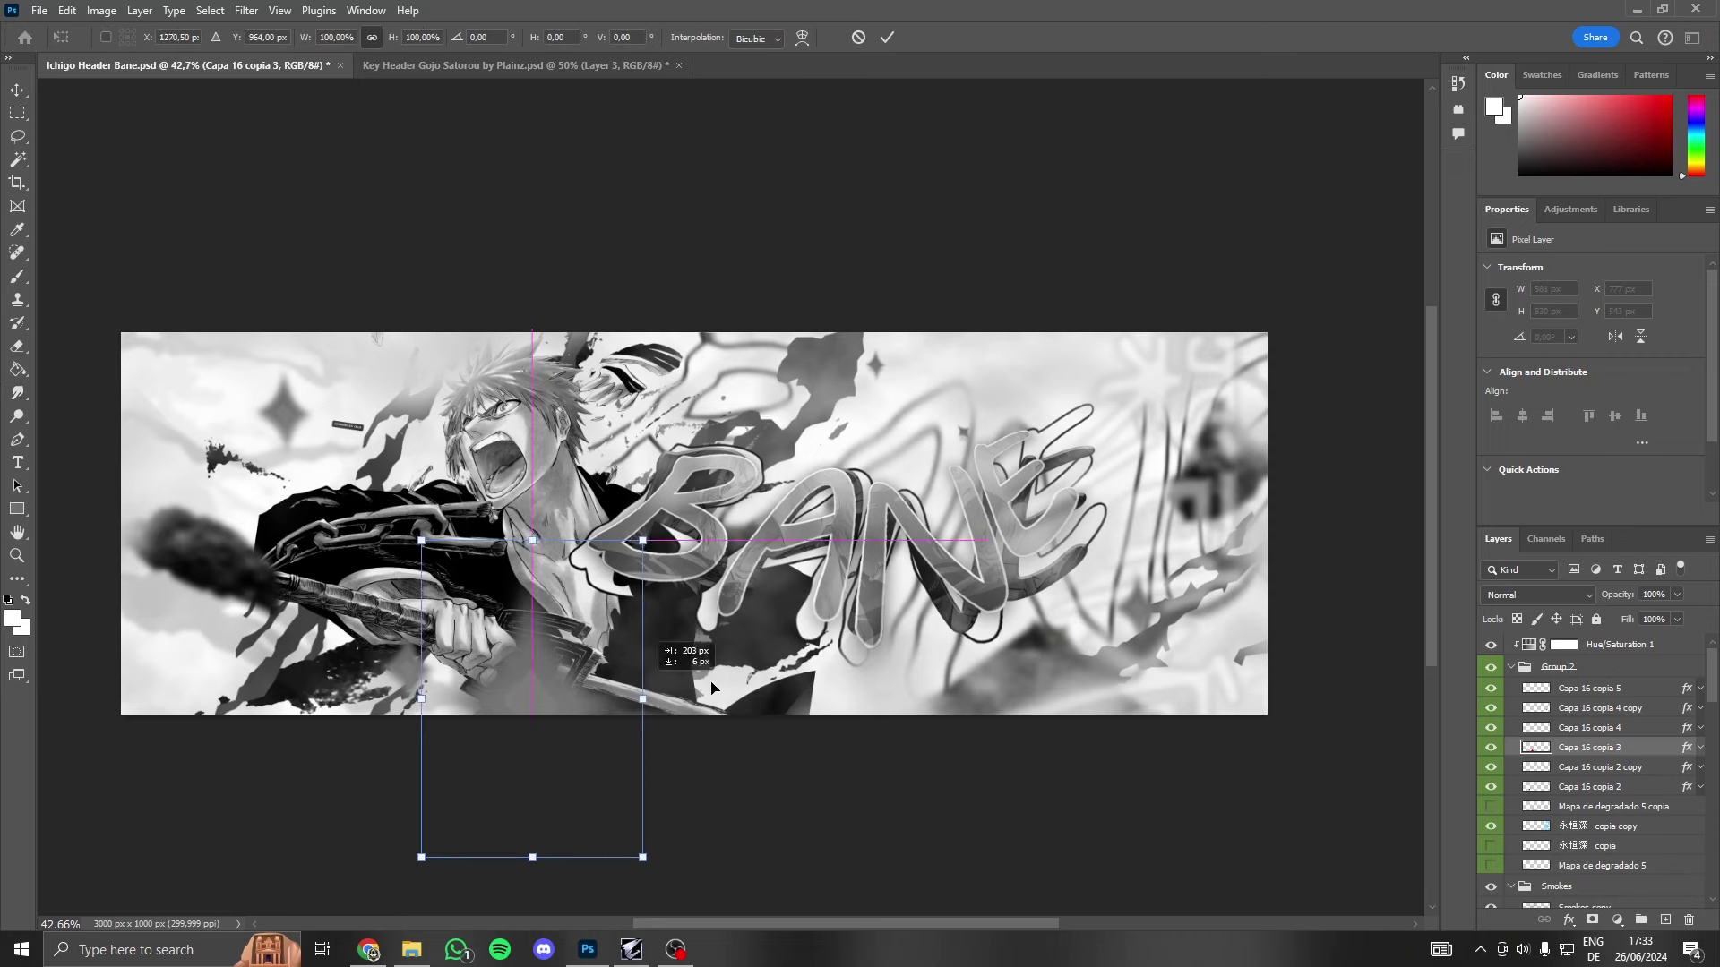
pyautogui.moveTo(554, 680)
pyautogui.mouseDown()
pyautogui.moveTo(829, 681)
pyautogui.moveTo(840, 707)
pyautogui.mouseUp()
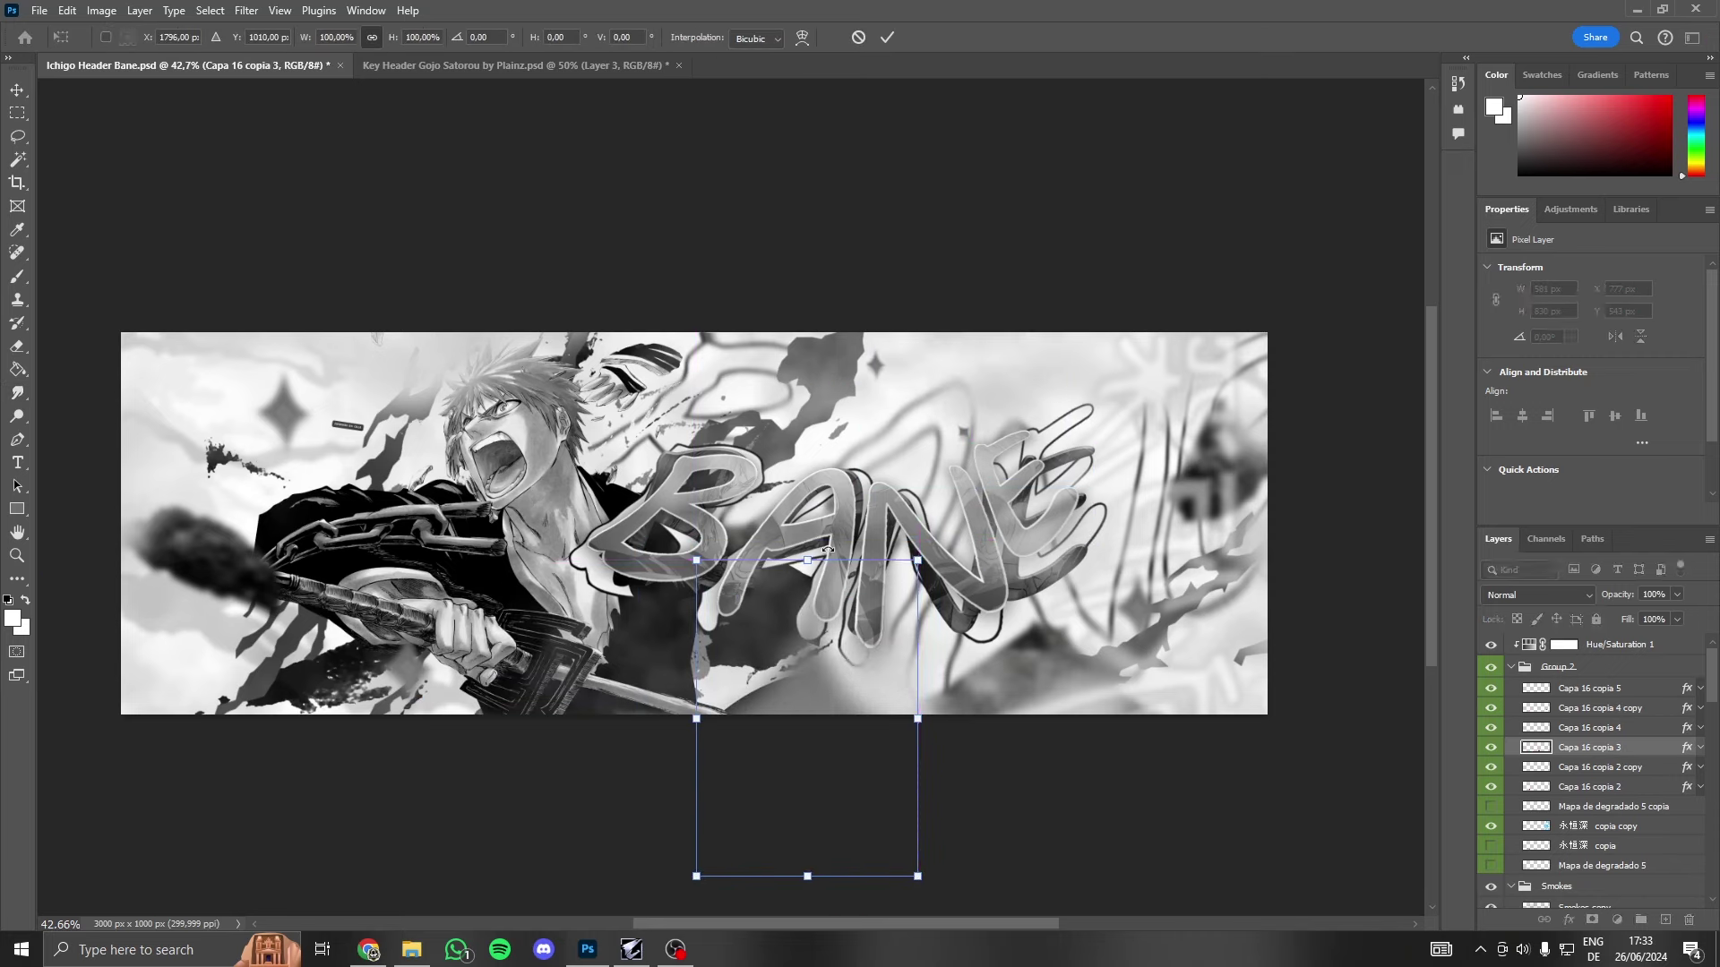
pyautogui.moveTo(817, 570); pyautogui.dragTo(817, 638)
pyautogui.moveTo(832, 747); pyautogui.dragTo(844, 685)
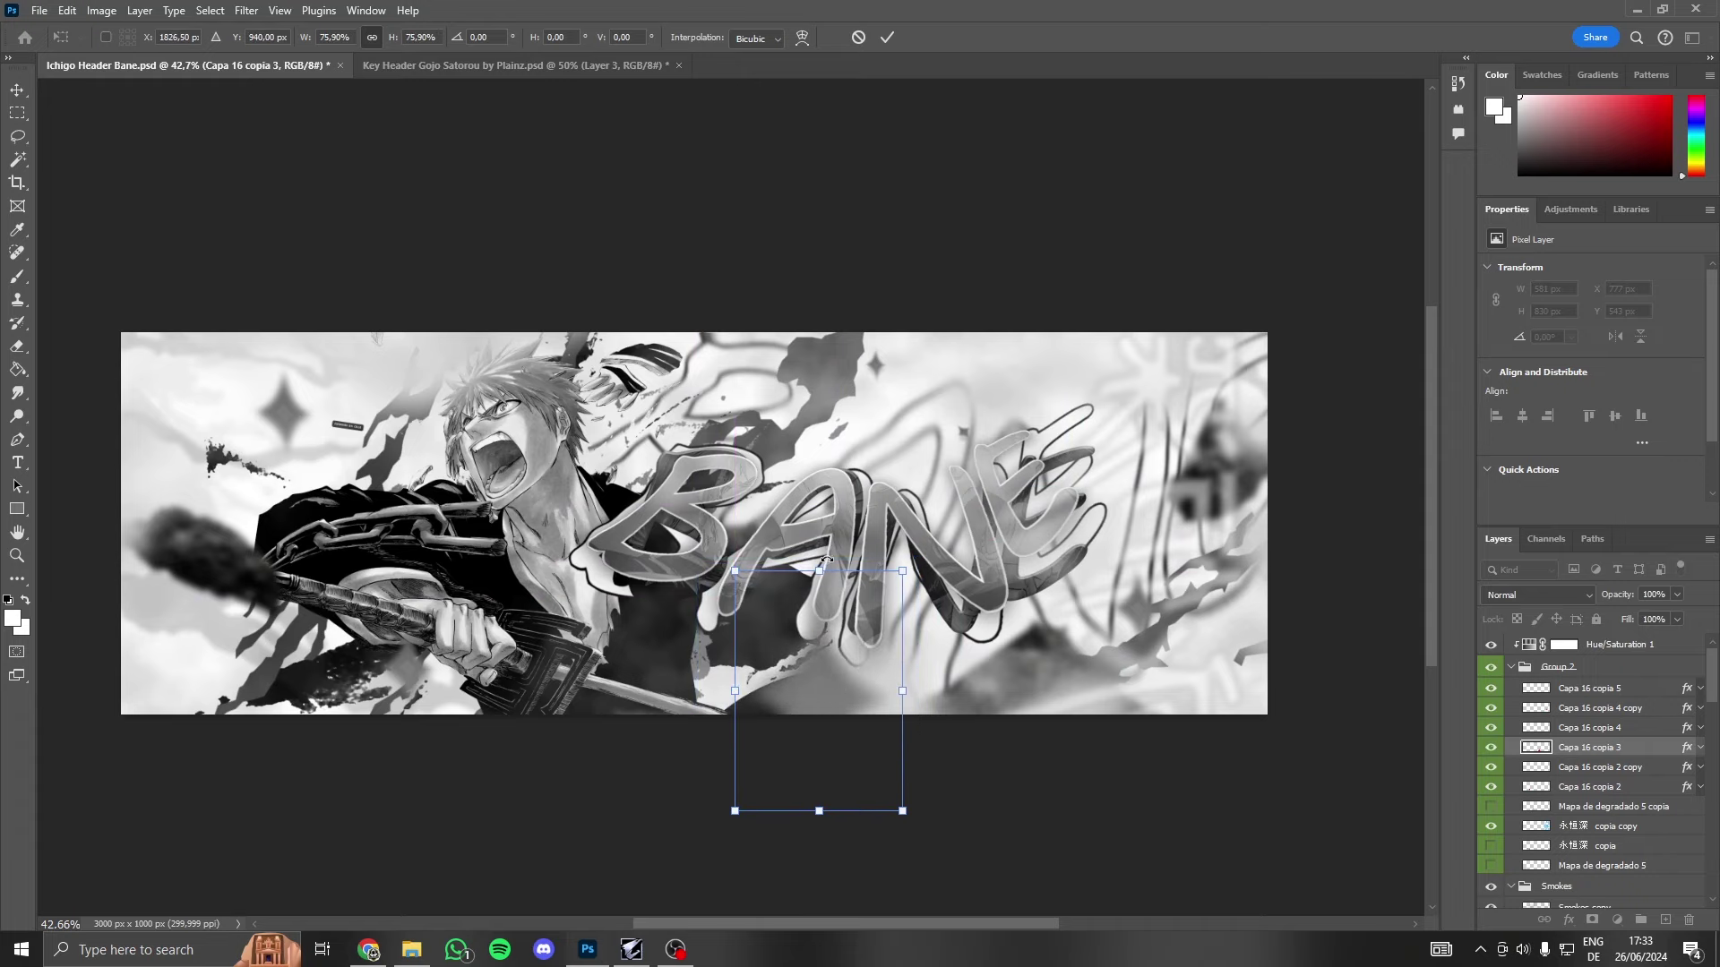
pyautogui.moveTo(819, 574); pyautogui.dragTo(836, 698)
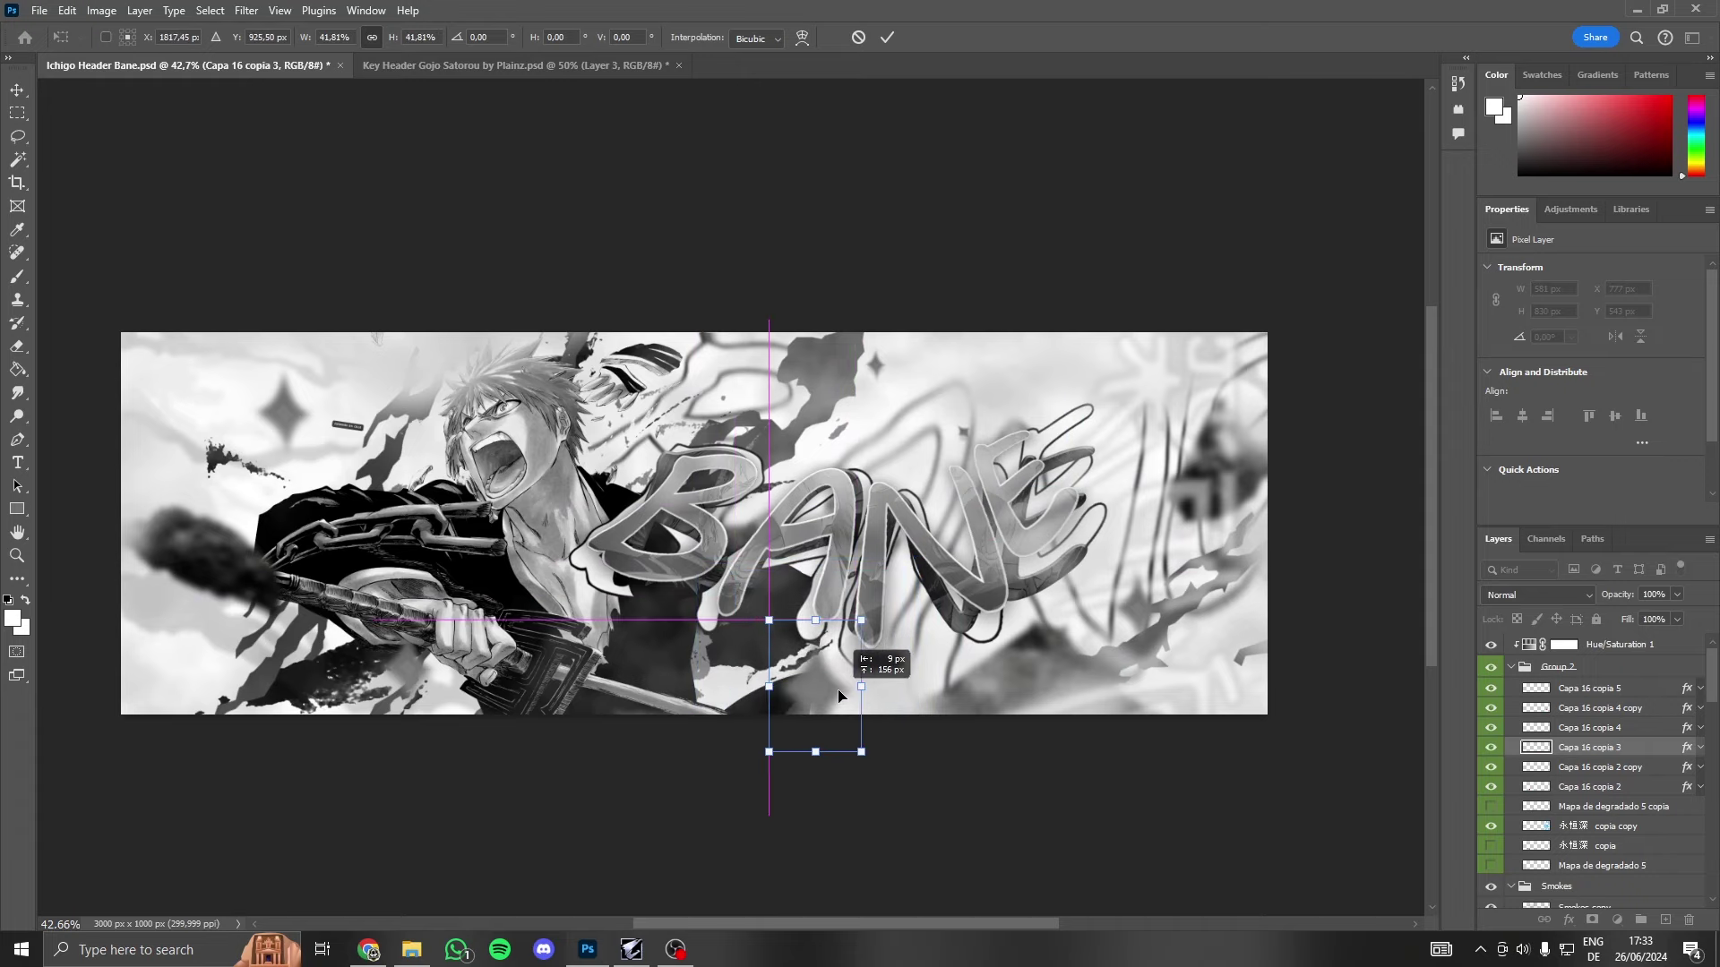
# - Commit the smoke transform, show the Smokes group, and toggle text layers to compare
pyautogui.click(883, 41)
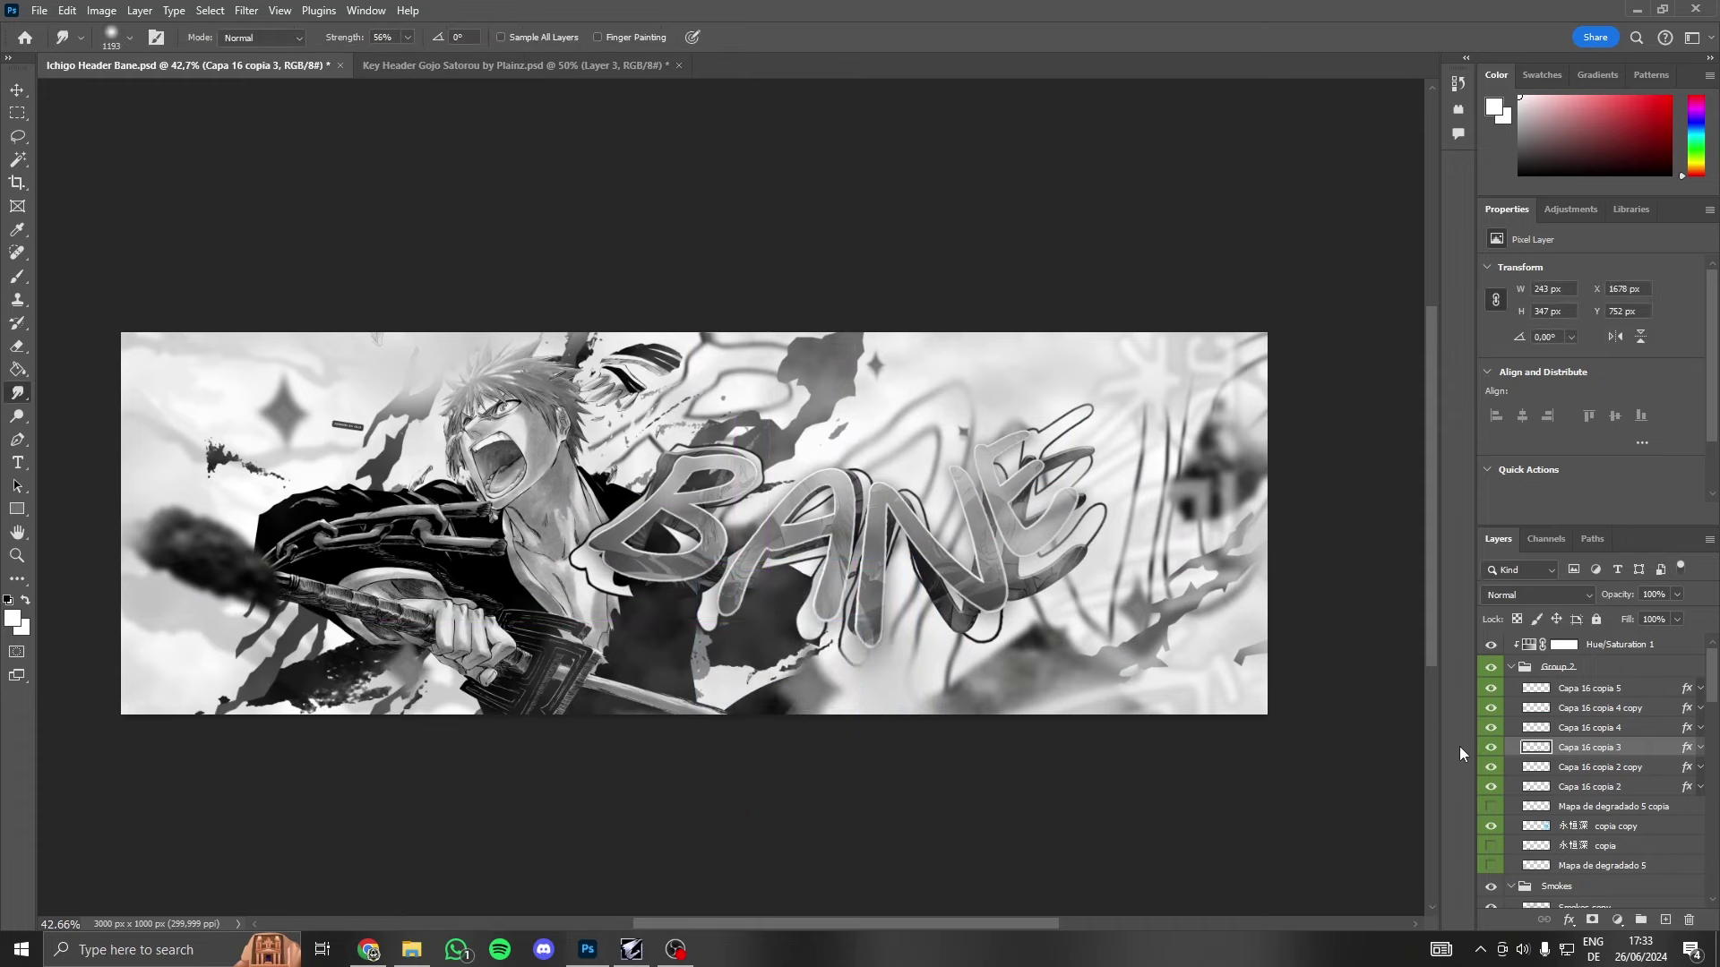
pyautogui.scroll(-3, 1538, 798)
pyautogui.click(1493, 730)
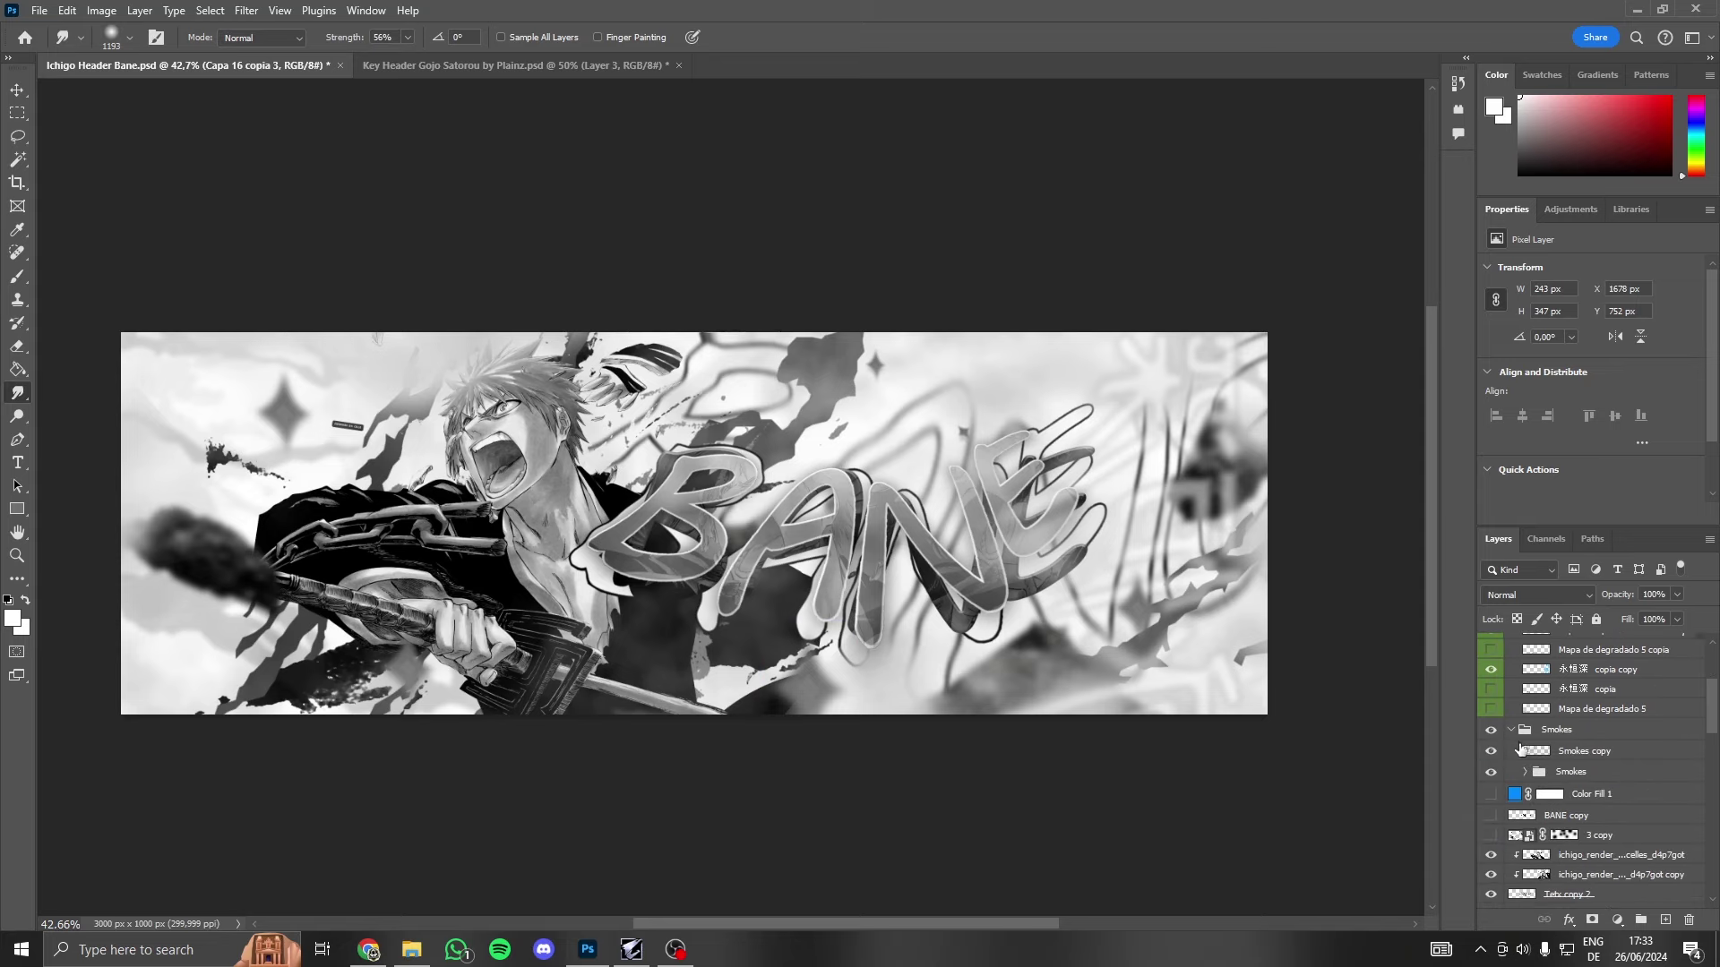
pyautogui.scroll(-3, 1523, 734)
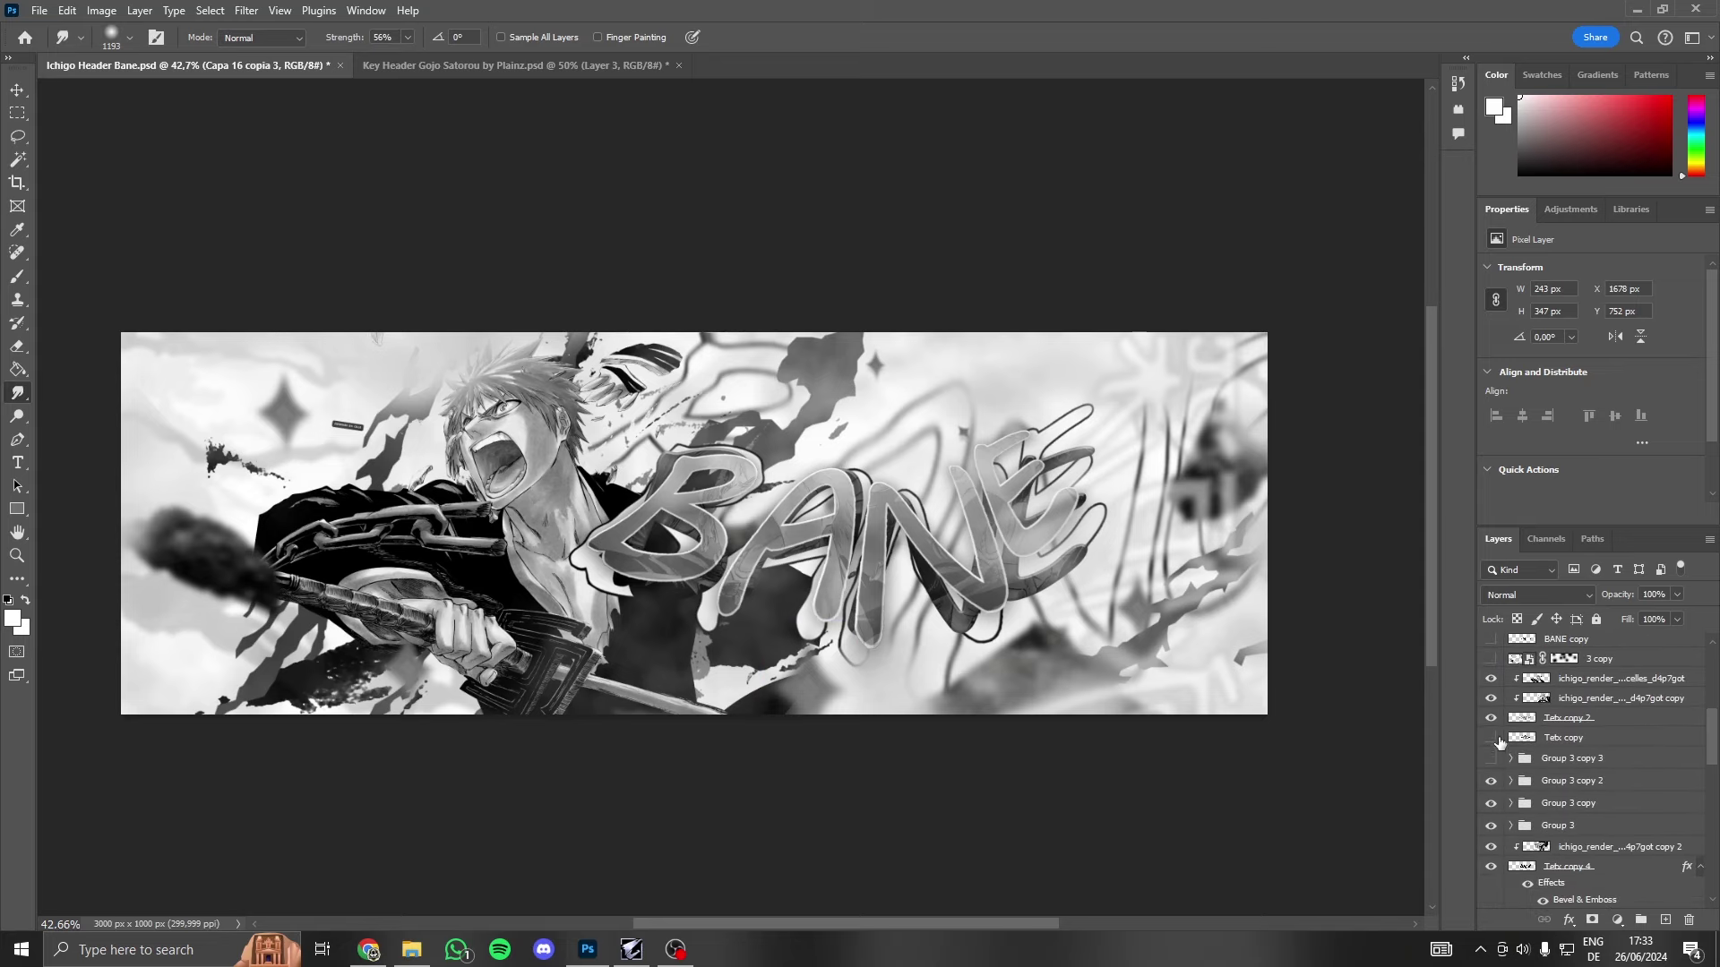
pyautogui.click(1491, 719)
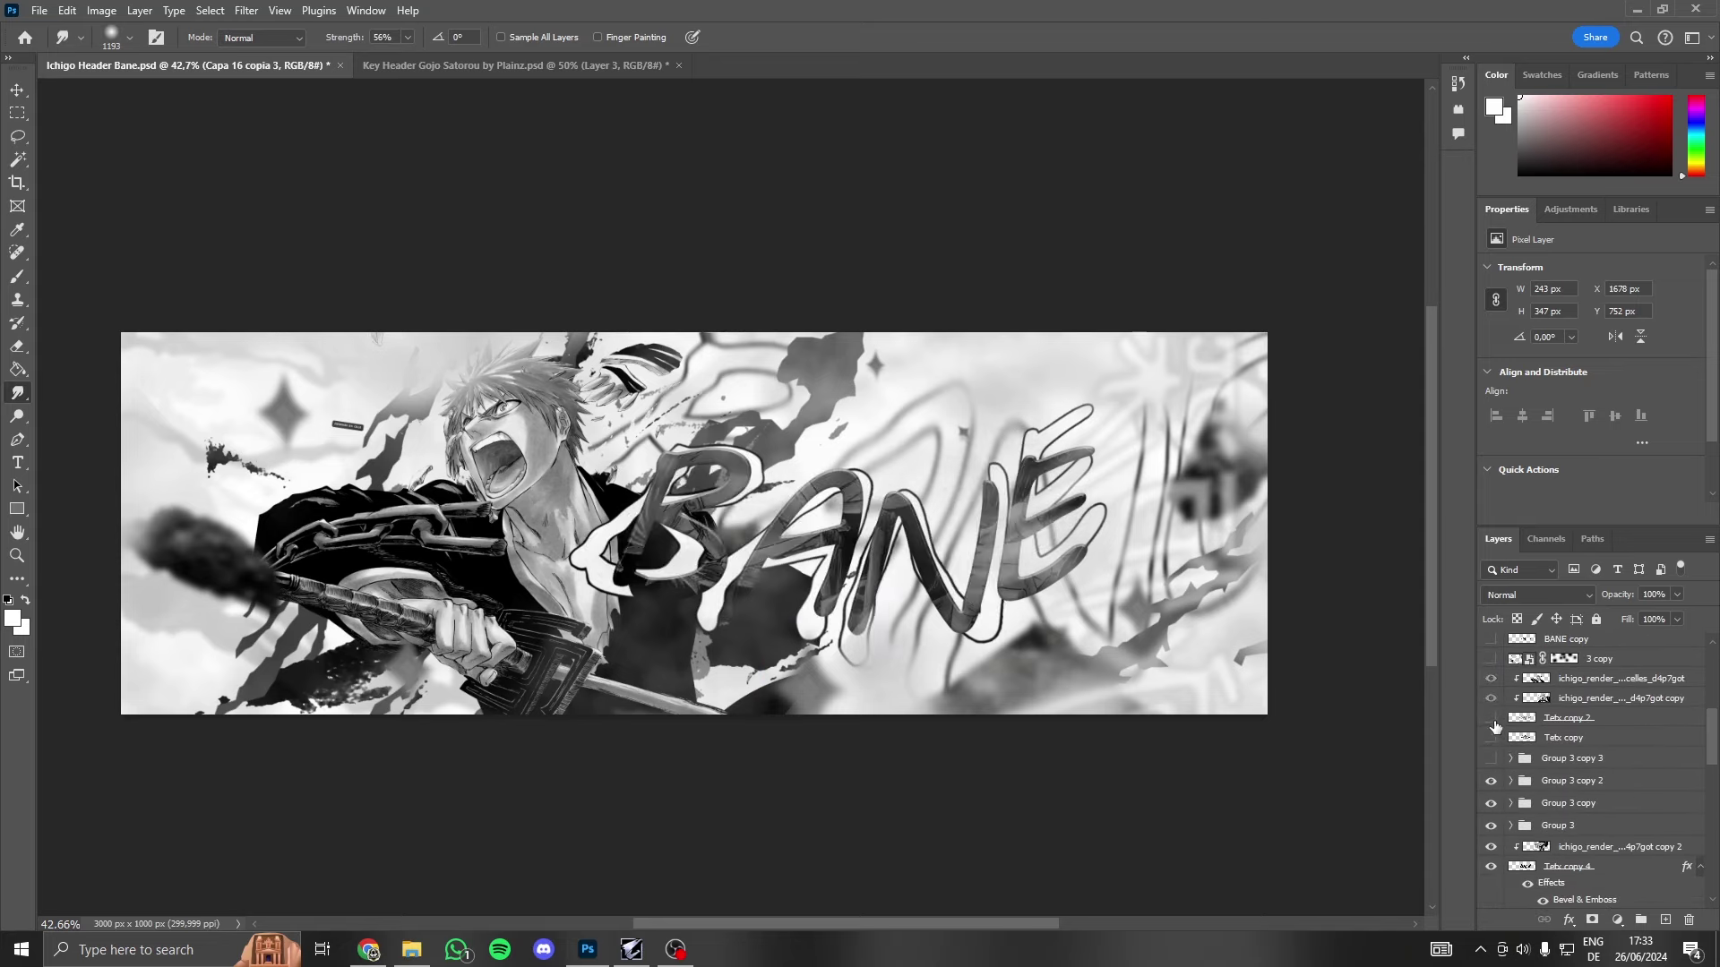
pyautogui.click(1491, 717)
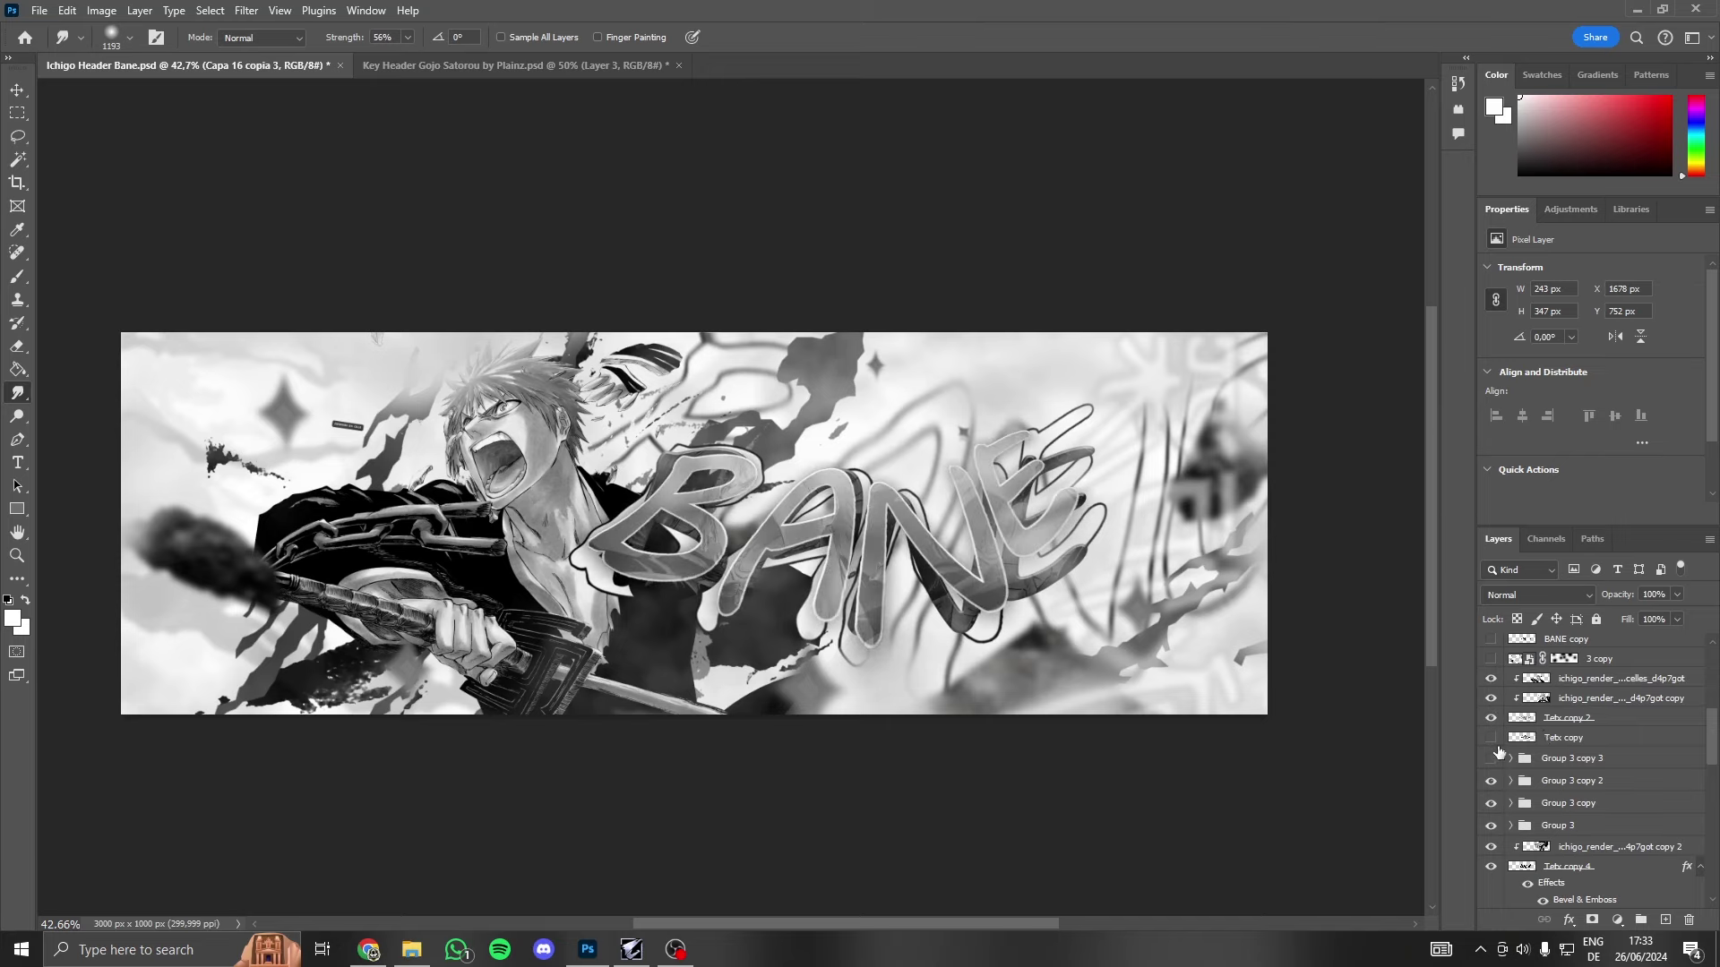
pyautogui.scroll(-1, 1494, 758)
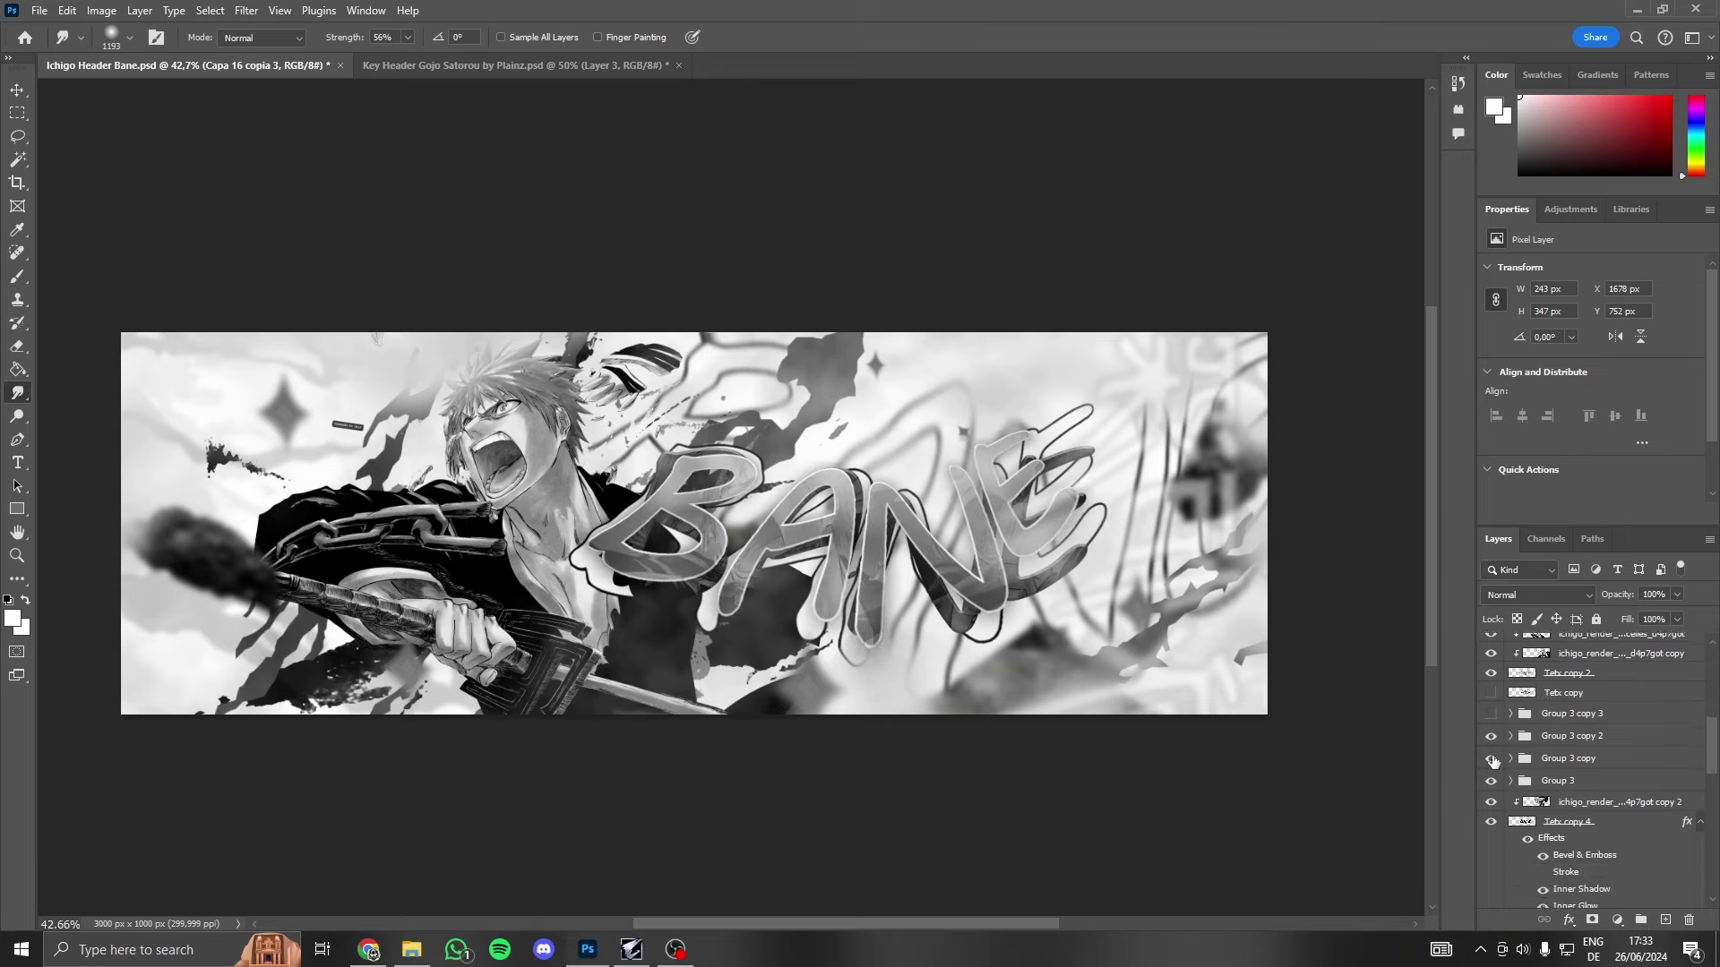
pyautogui.click(1492, 760)
pyautogui.click(1492, 781)
pyautogui.scroll(-1, 1491, 775)
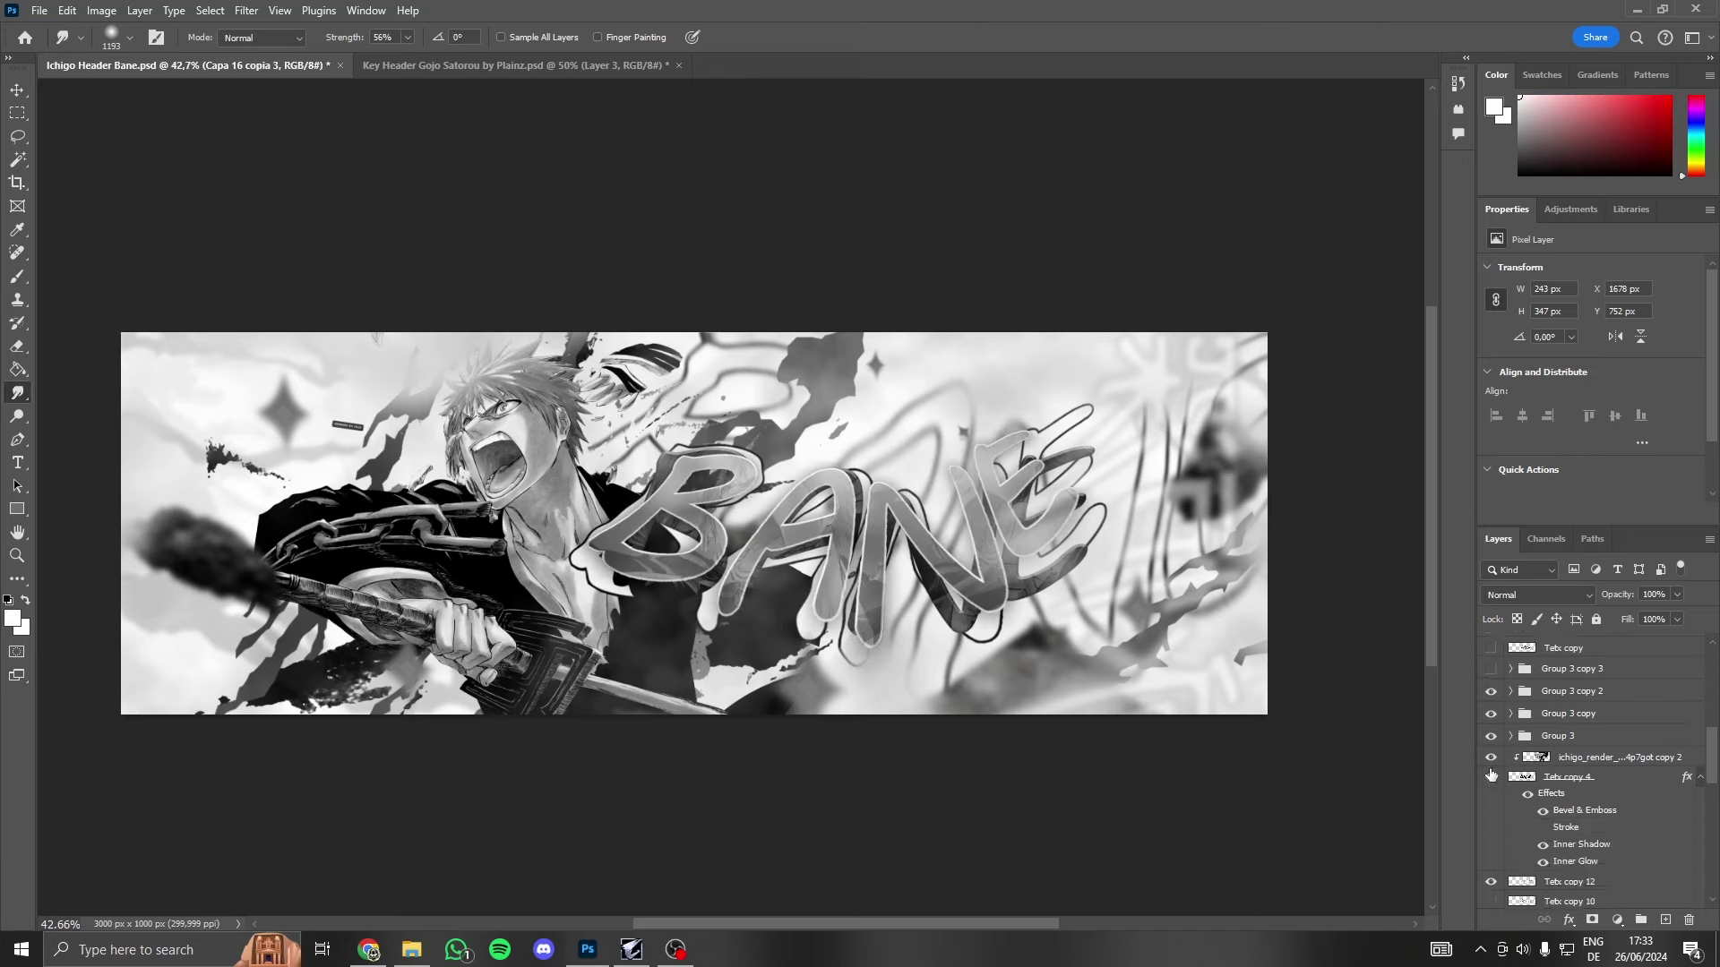
pyautogui.scroll(-1, 1491, 773)
# - Check Tetx copy 12 and Ichigo render visibility, then mask the Ichigo render layer
pyautogui.click(1491, 757)
pyautogui.scroll(-2, 1492, 743)
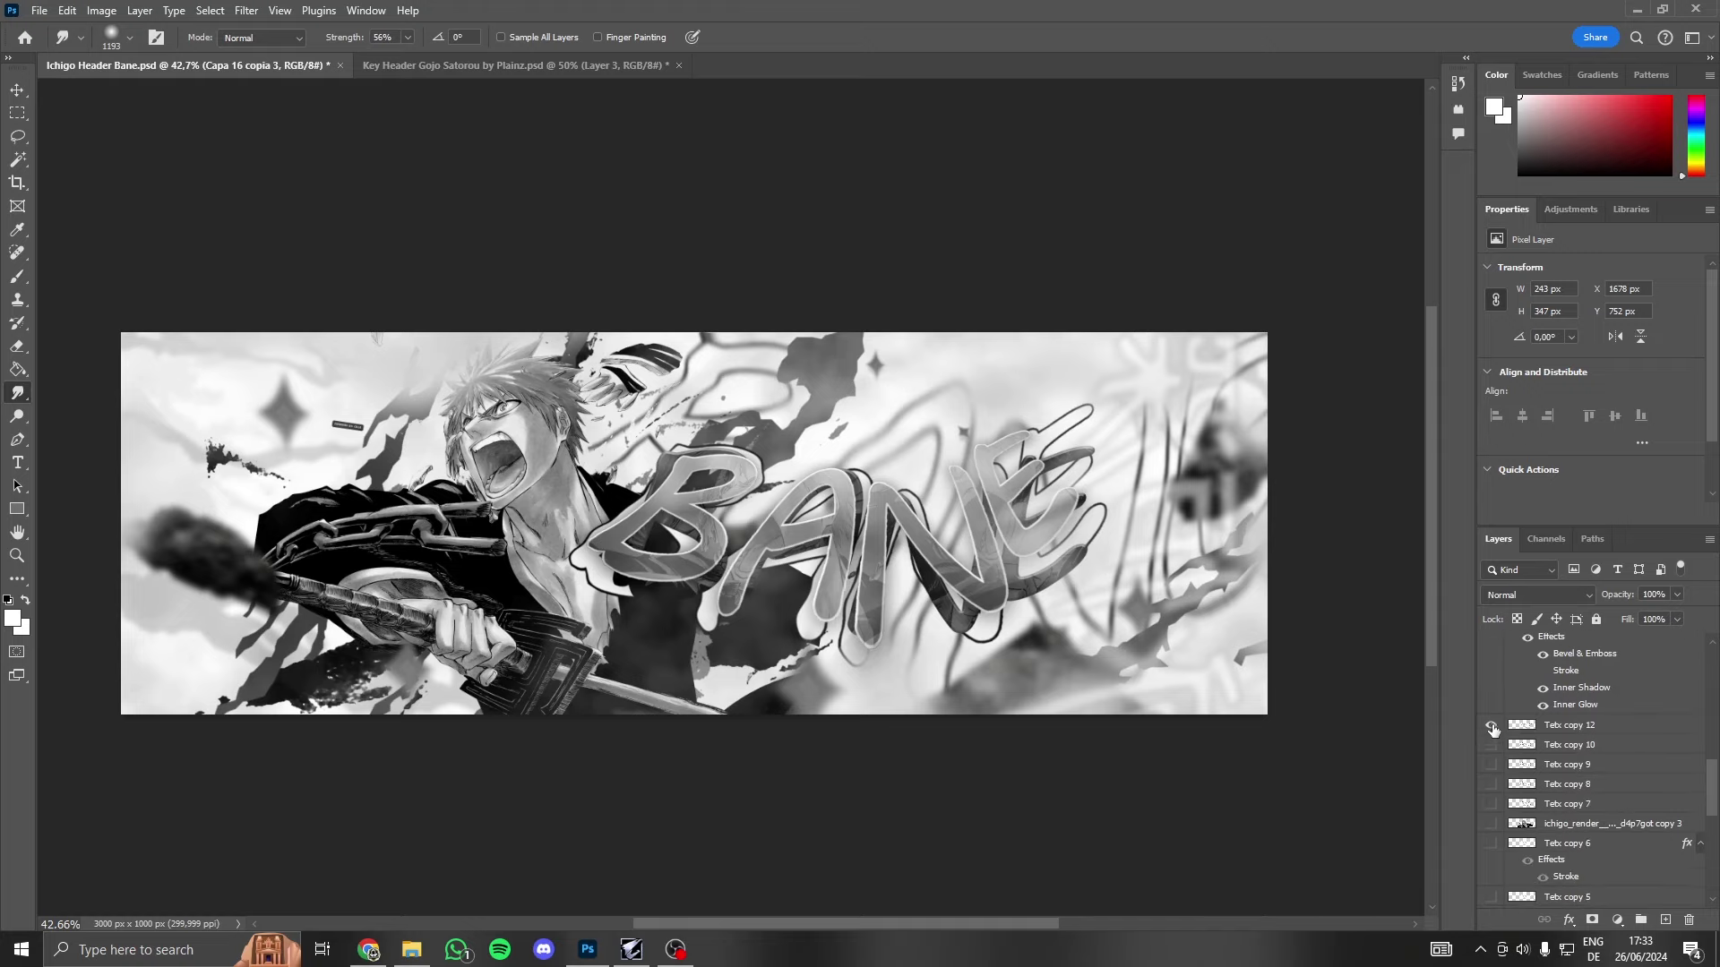
pyautogui.click(1492, 726)
pyautogui.click(1491, 726)
pyautogui.scroll(-2, 1496, 757)
pyautogui.click(1492, 869)
pyautogui.click(1491, 869)
pyautogui.scroll(-2, 1541, 835)
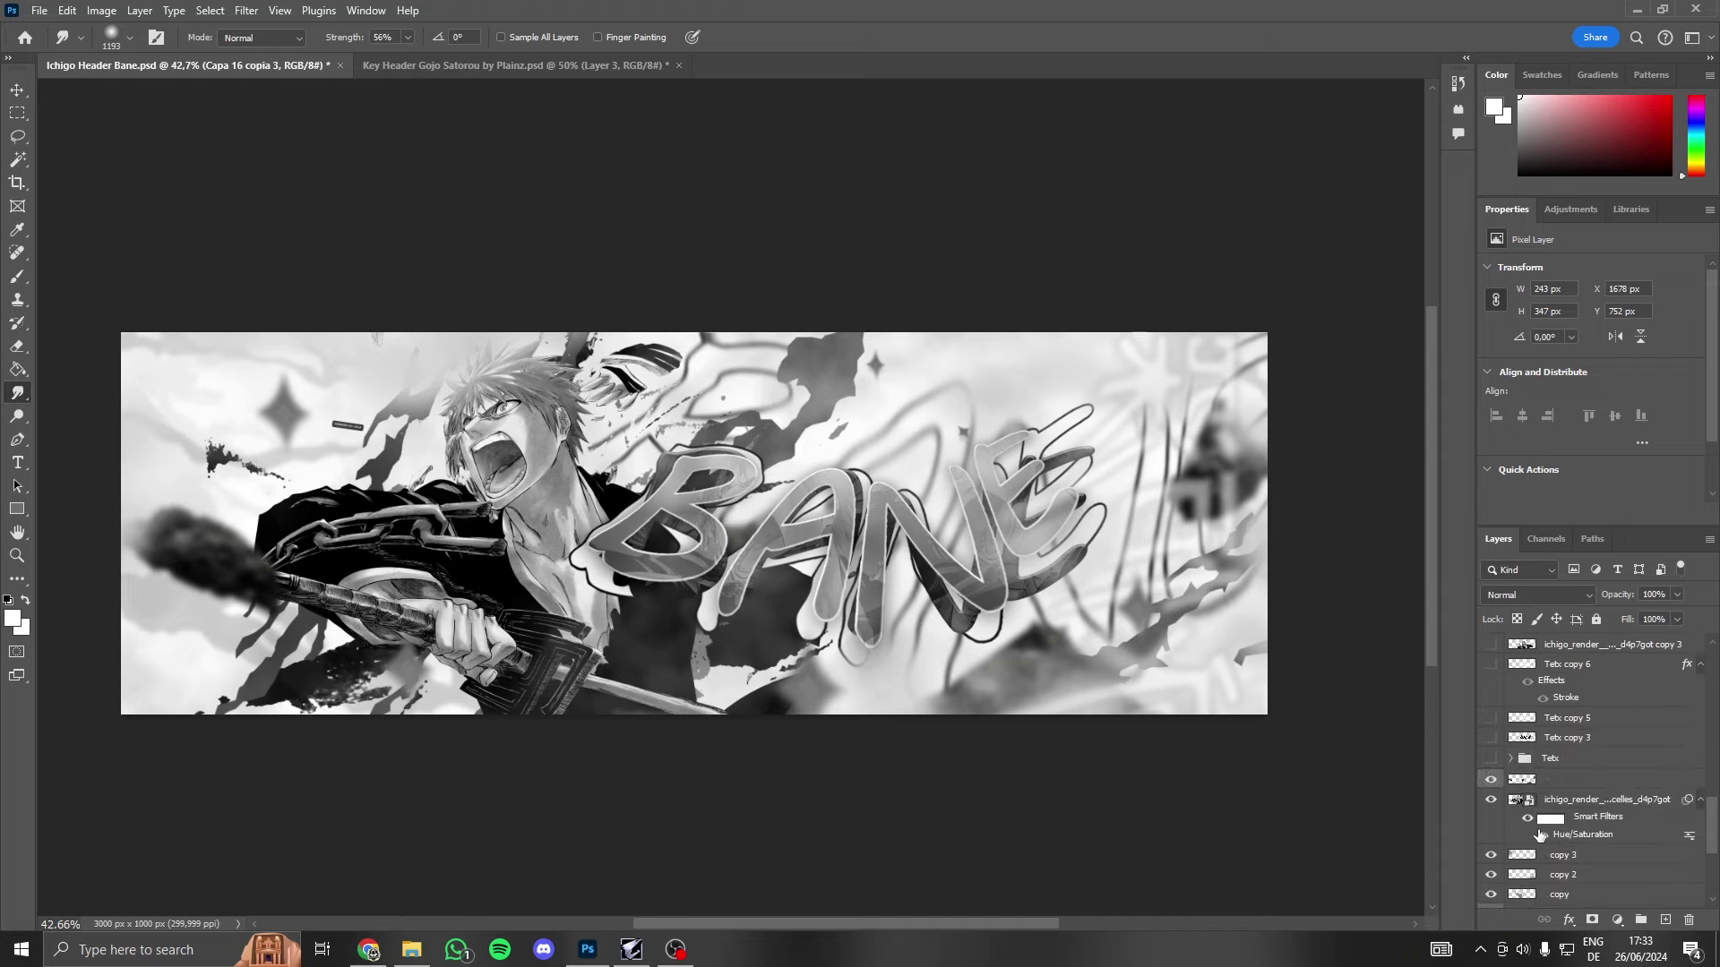
pyautogui.click(1492, 801)
pyautogui.click(1491, 802)
pyautogui.click(1491, 802)
pyautogui.click(1577, 799)
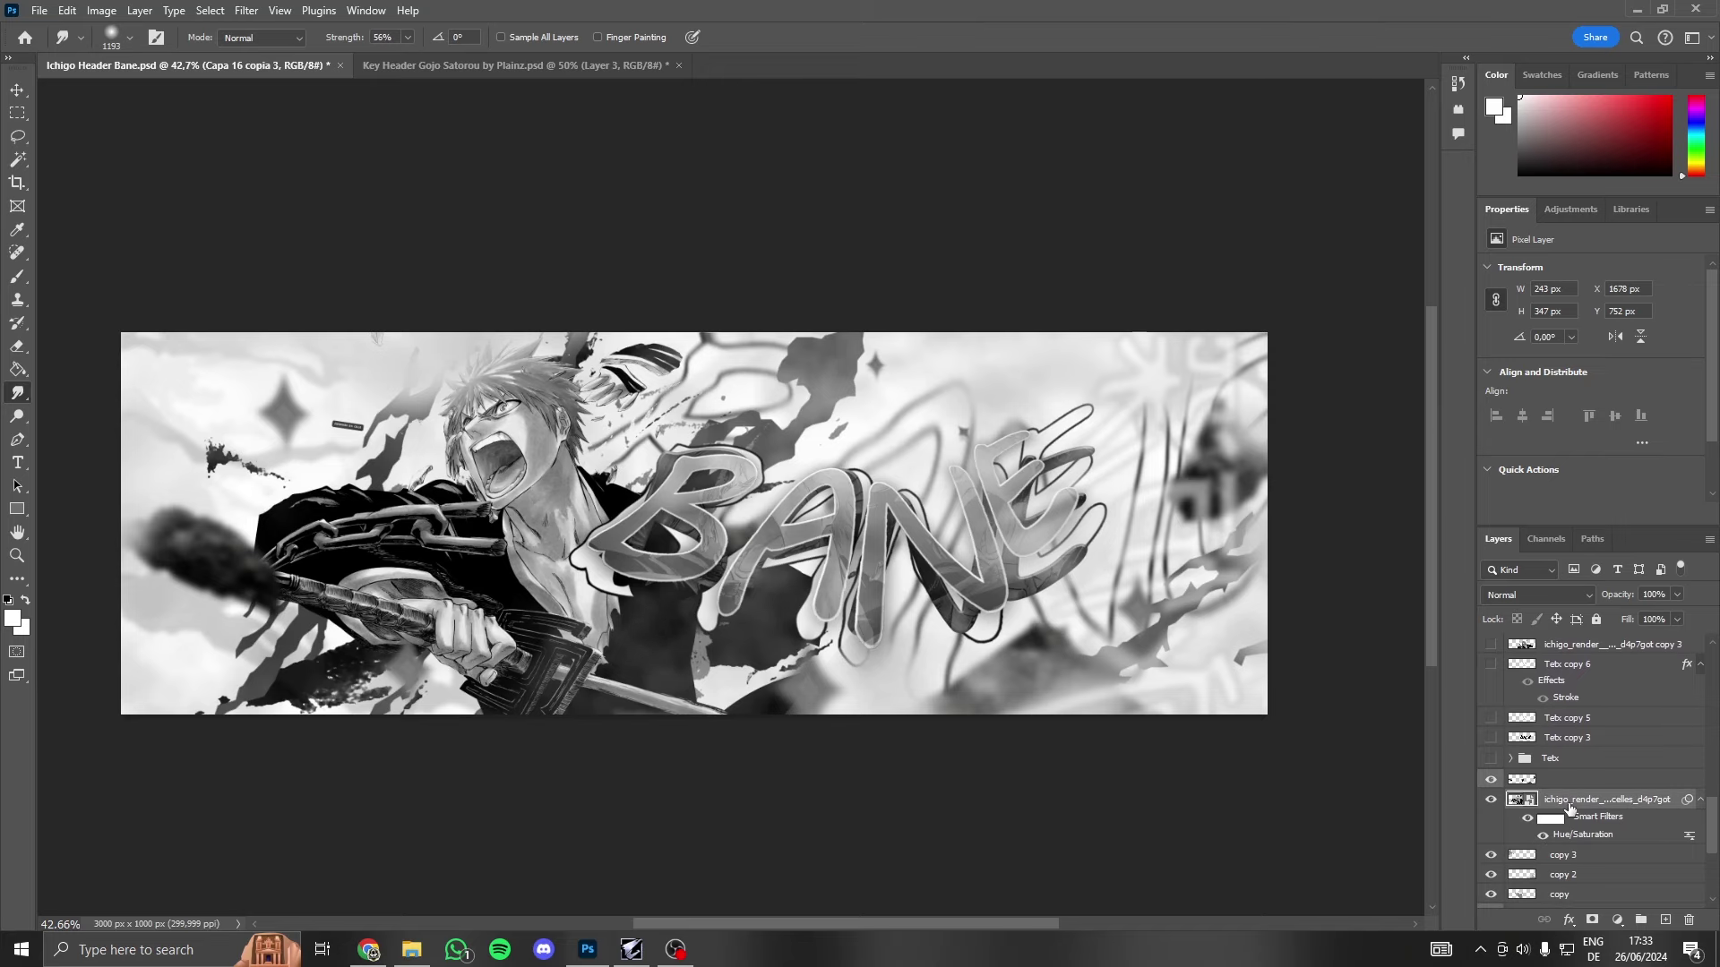
pyautogui.click(1592, 920)
# - Shrink the soft brush and paint the mask to soften the smoke edge at left
pyautogui.rightClick(358, 416)
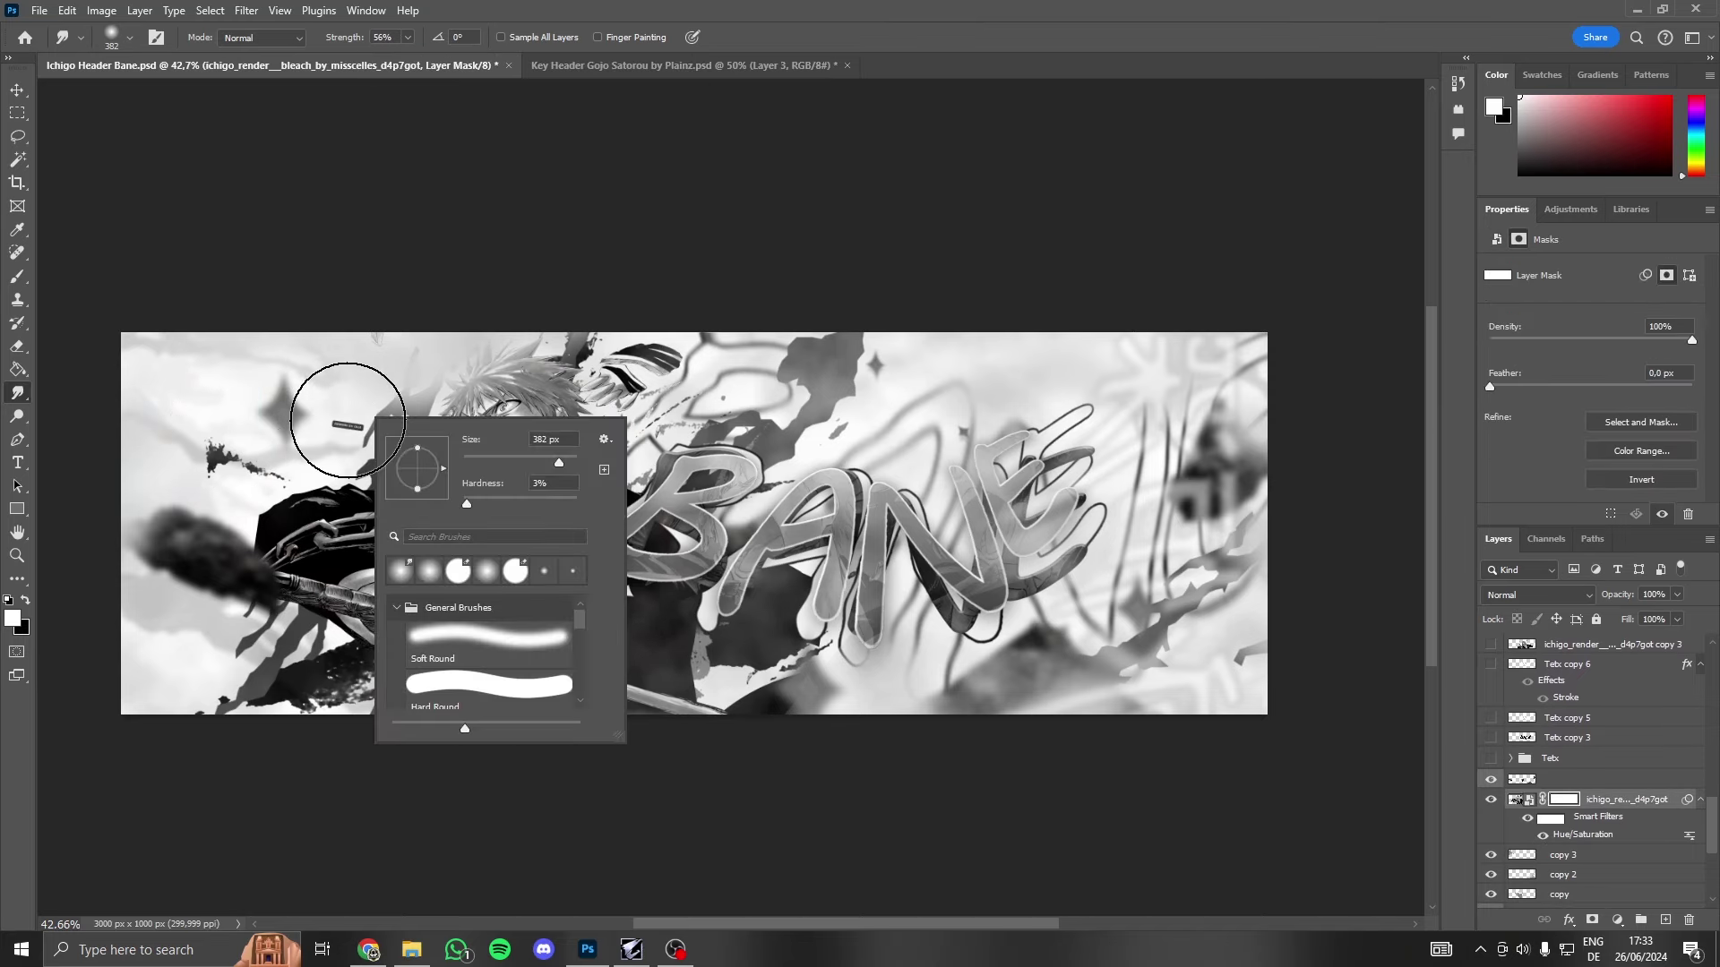
pyautogui.click(19, 277)
pyautogui.press('[')
pyautogui.press('[')
pyautogui.press('[')
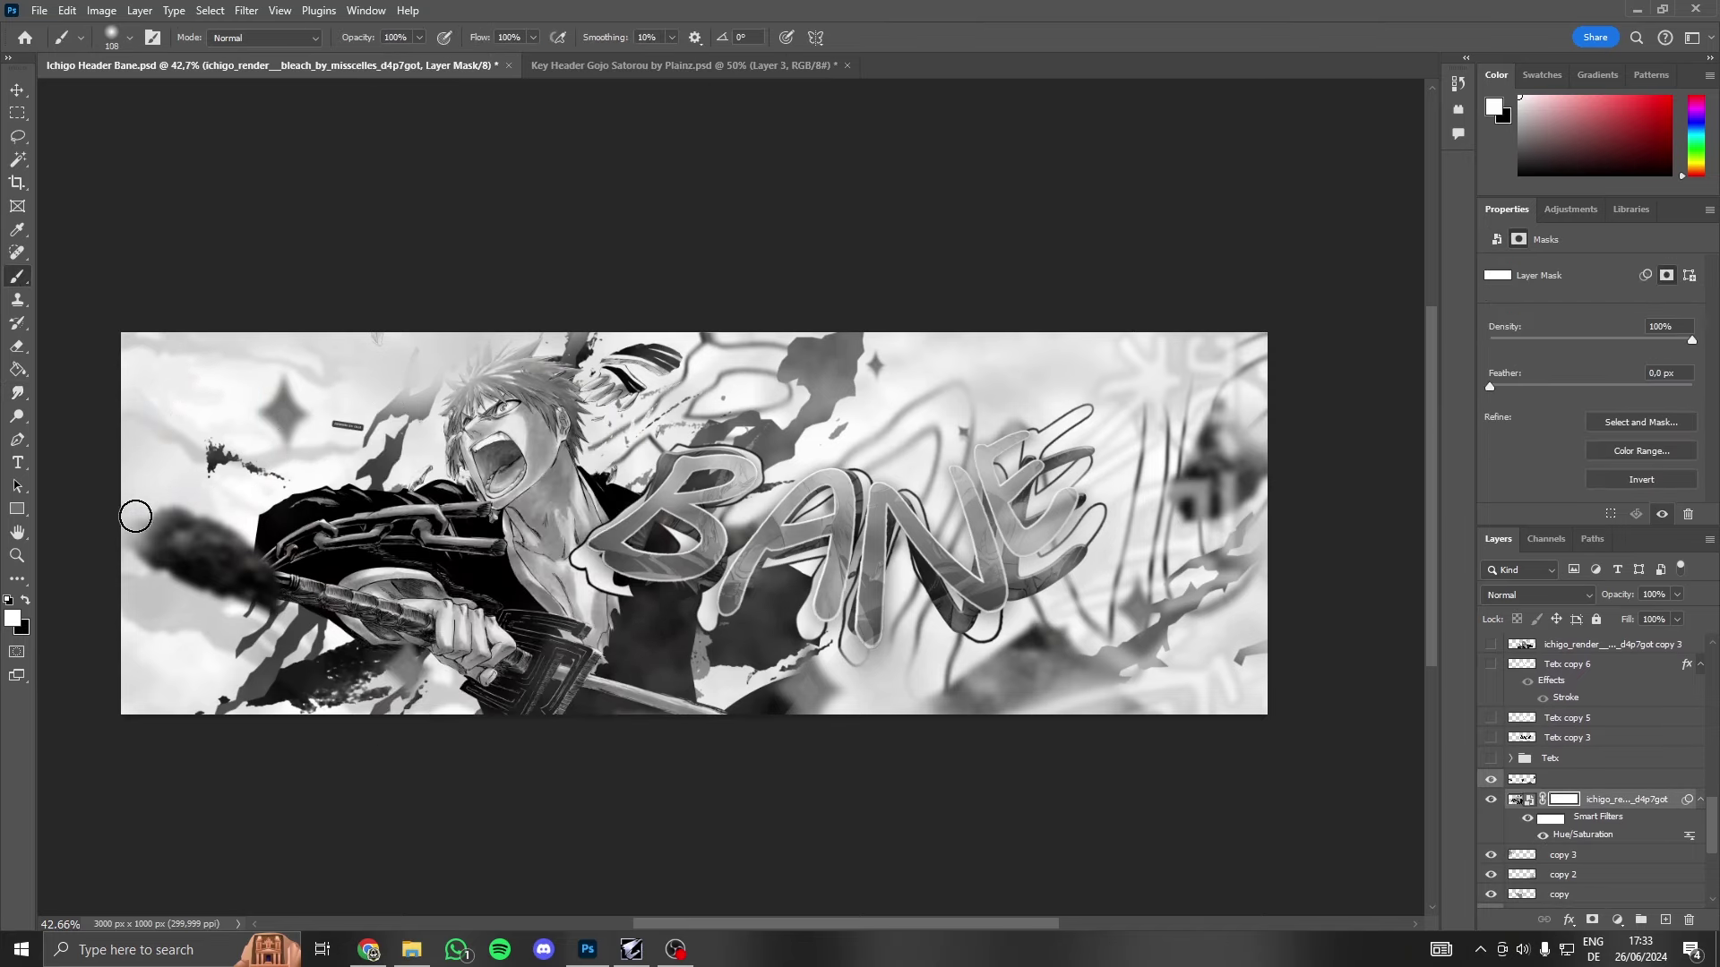
pyautogui.scroll(5, 221, 480)
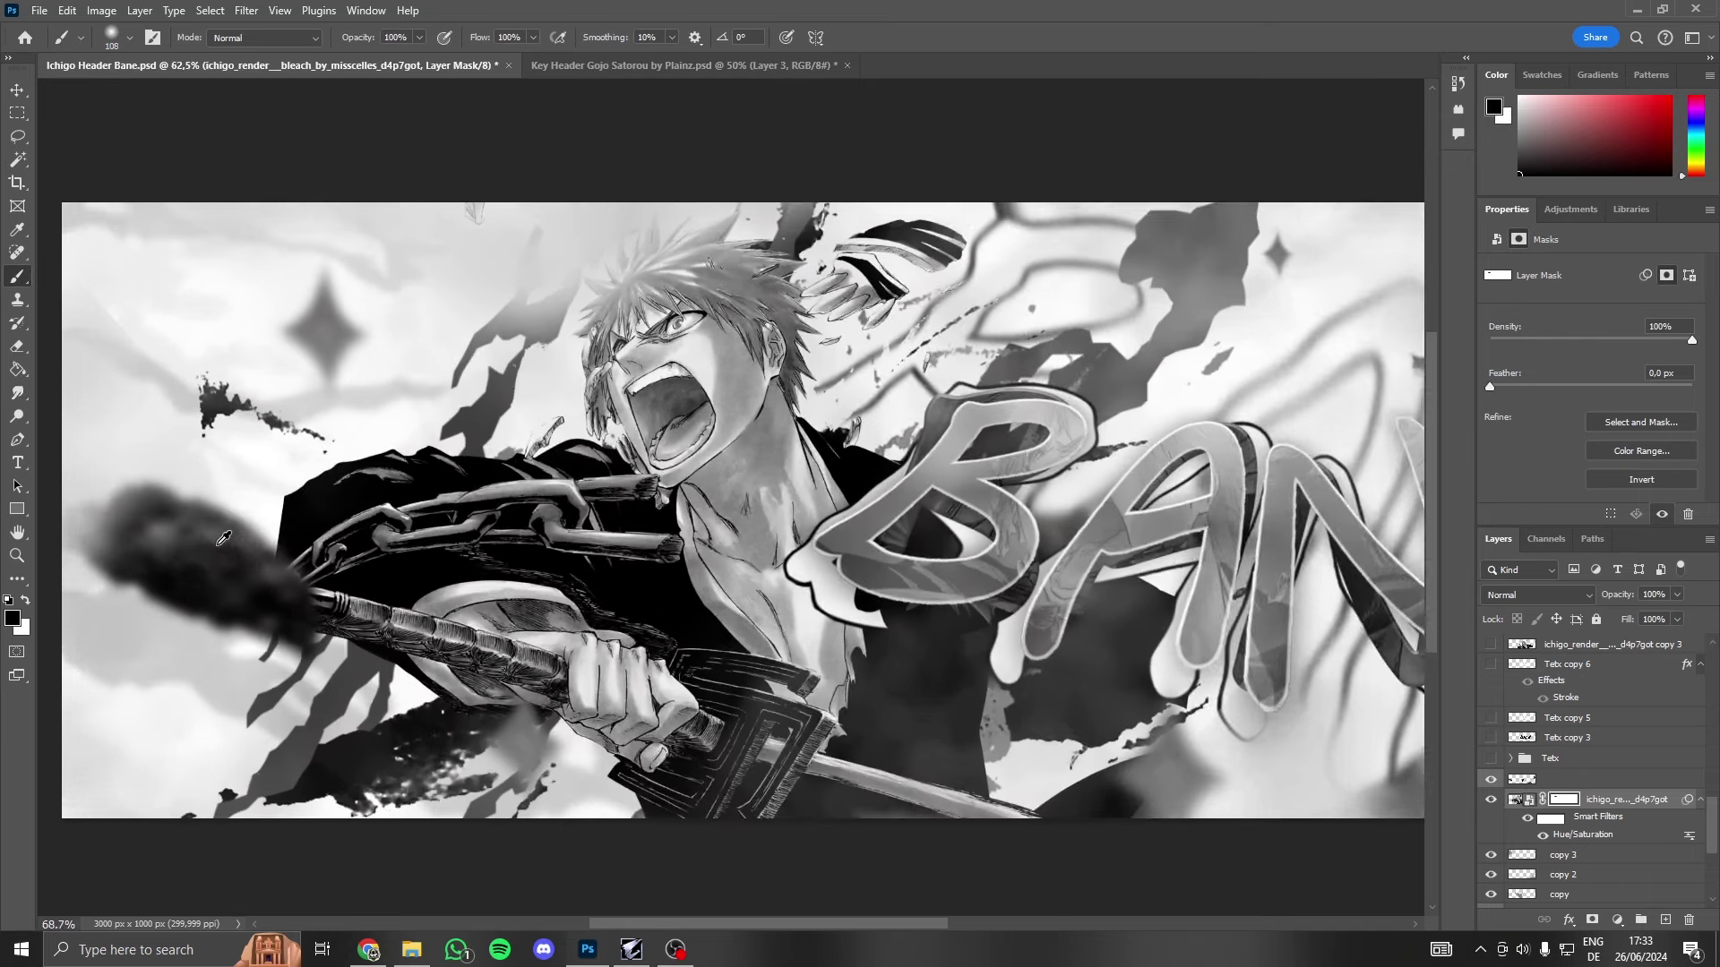
pyautogui.moveTo(220, 582); pyautogui.dragTo(141, 593)
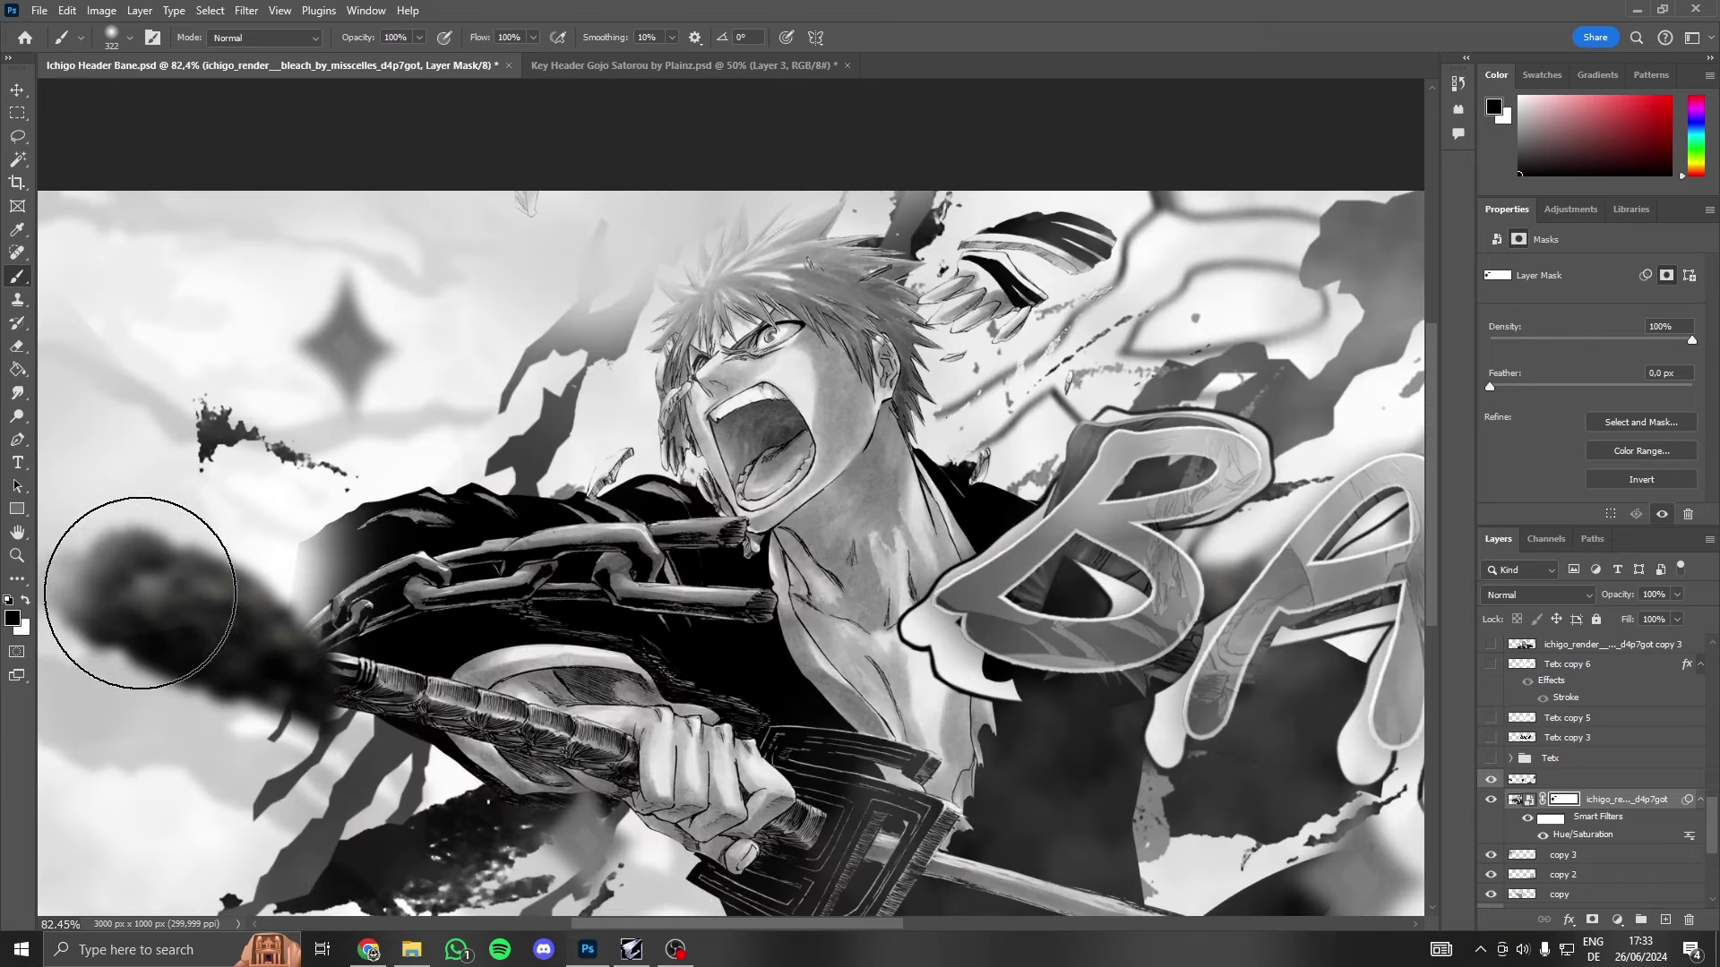
# - Resize the brush and paint the mask to fade the render below the BANE lettering
pyautogui.moveTo(260, 535); pyautogui.dragTo(359, 536)
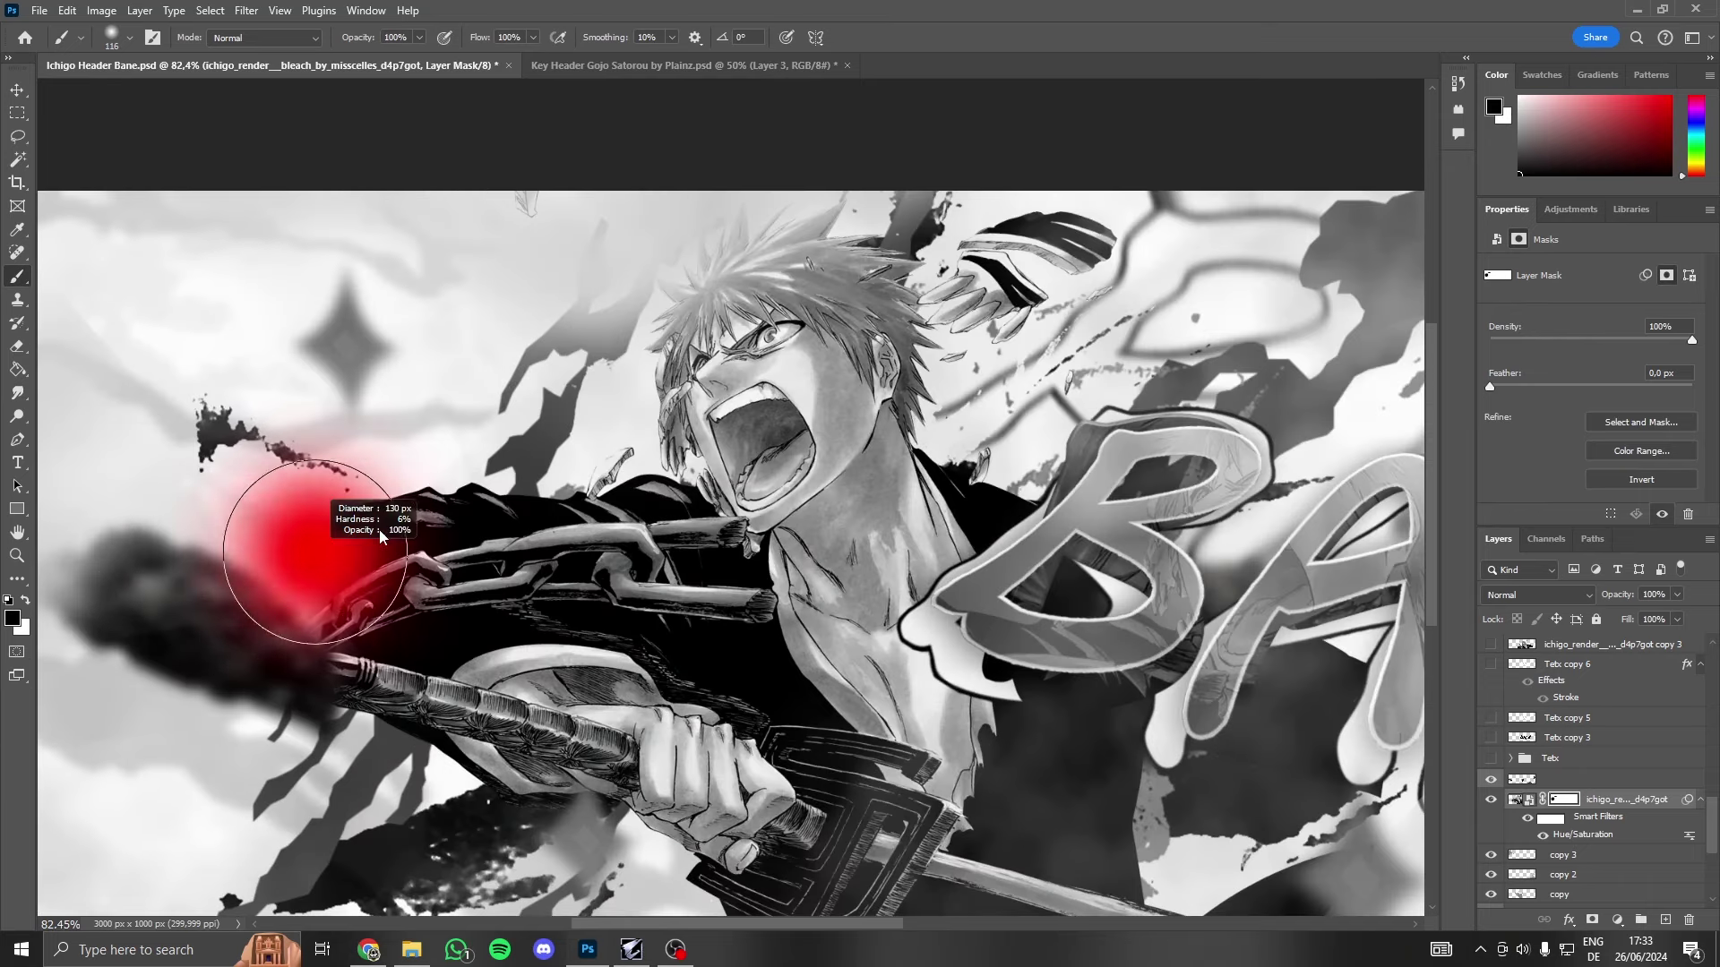
pyautogui.moveTo(161, 334); pyautogui.dragTo(235, 304)
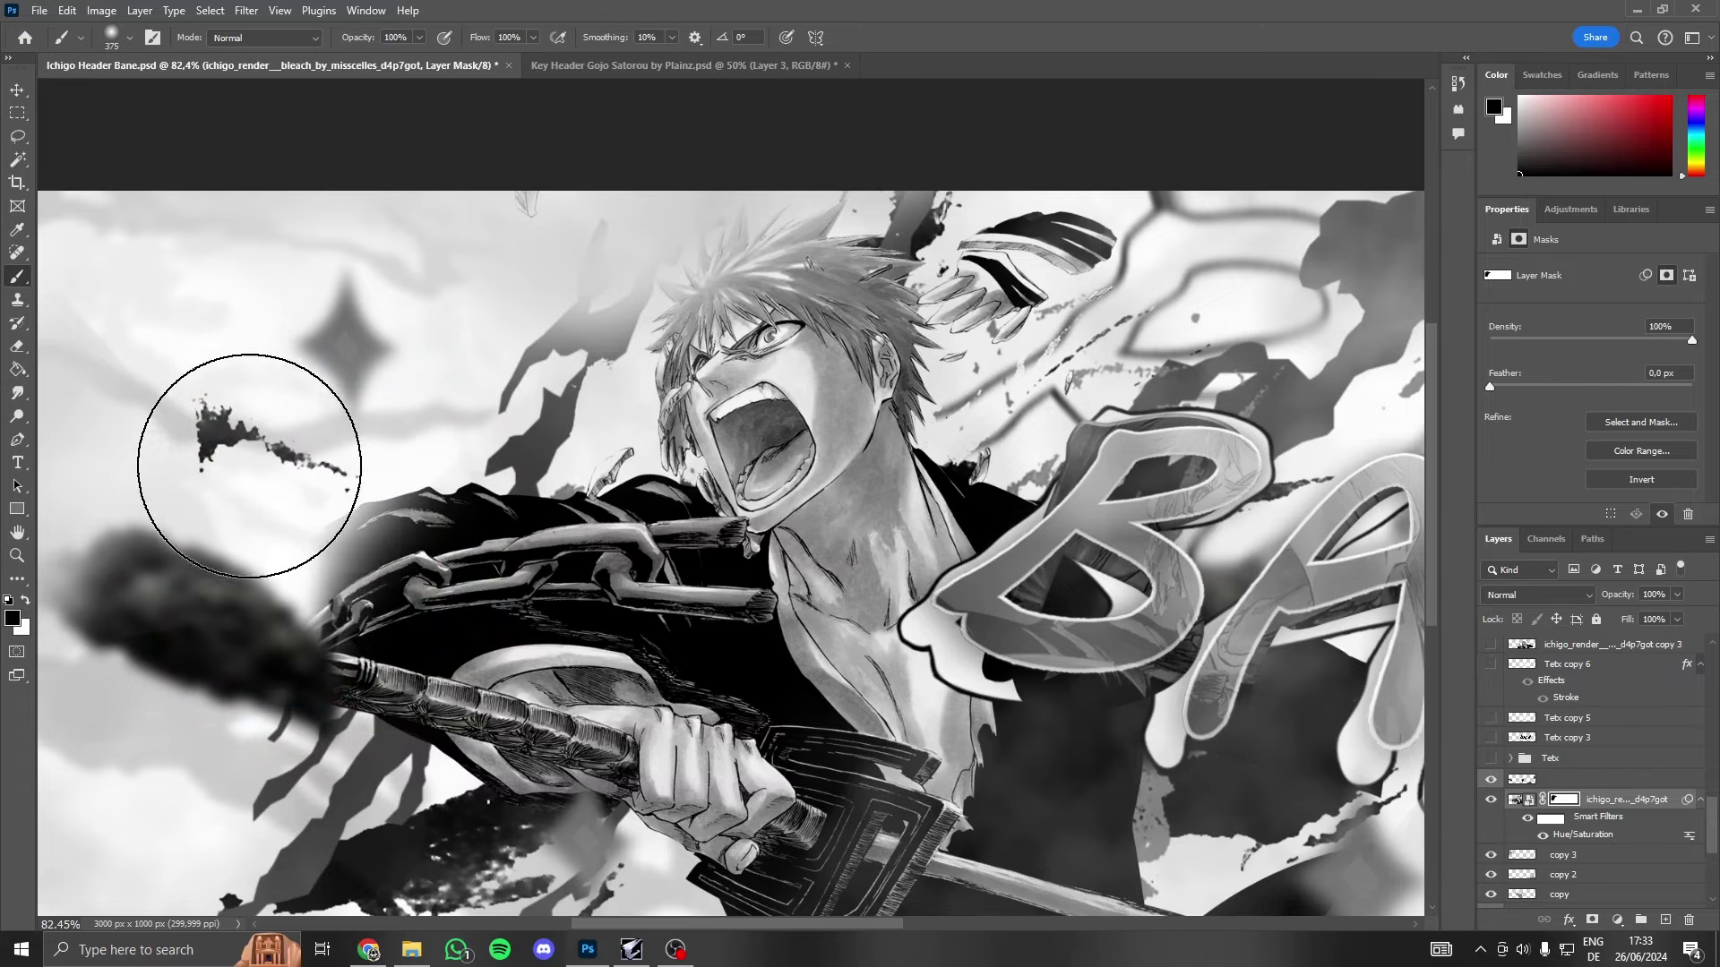
pyautogui.scroll(-3, 235, 304)
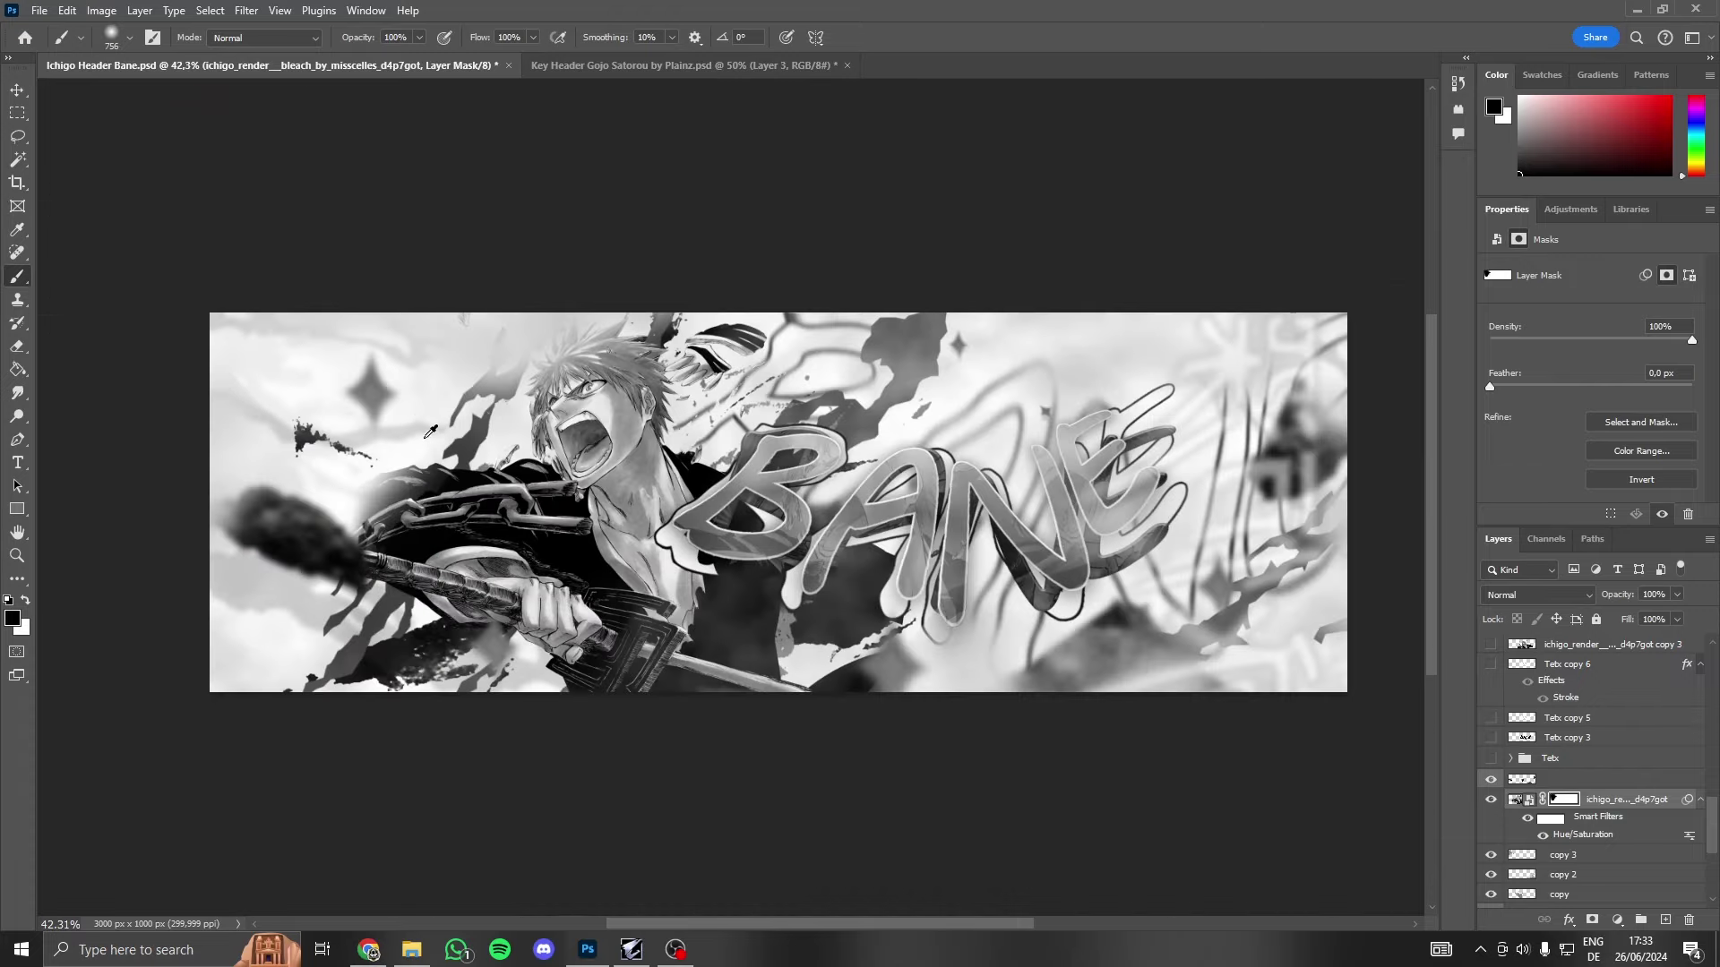
pyautogui.scroll(-2, 538, 448)
pyautogui.scroll(2, 891, 645)
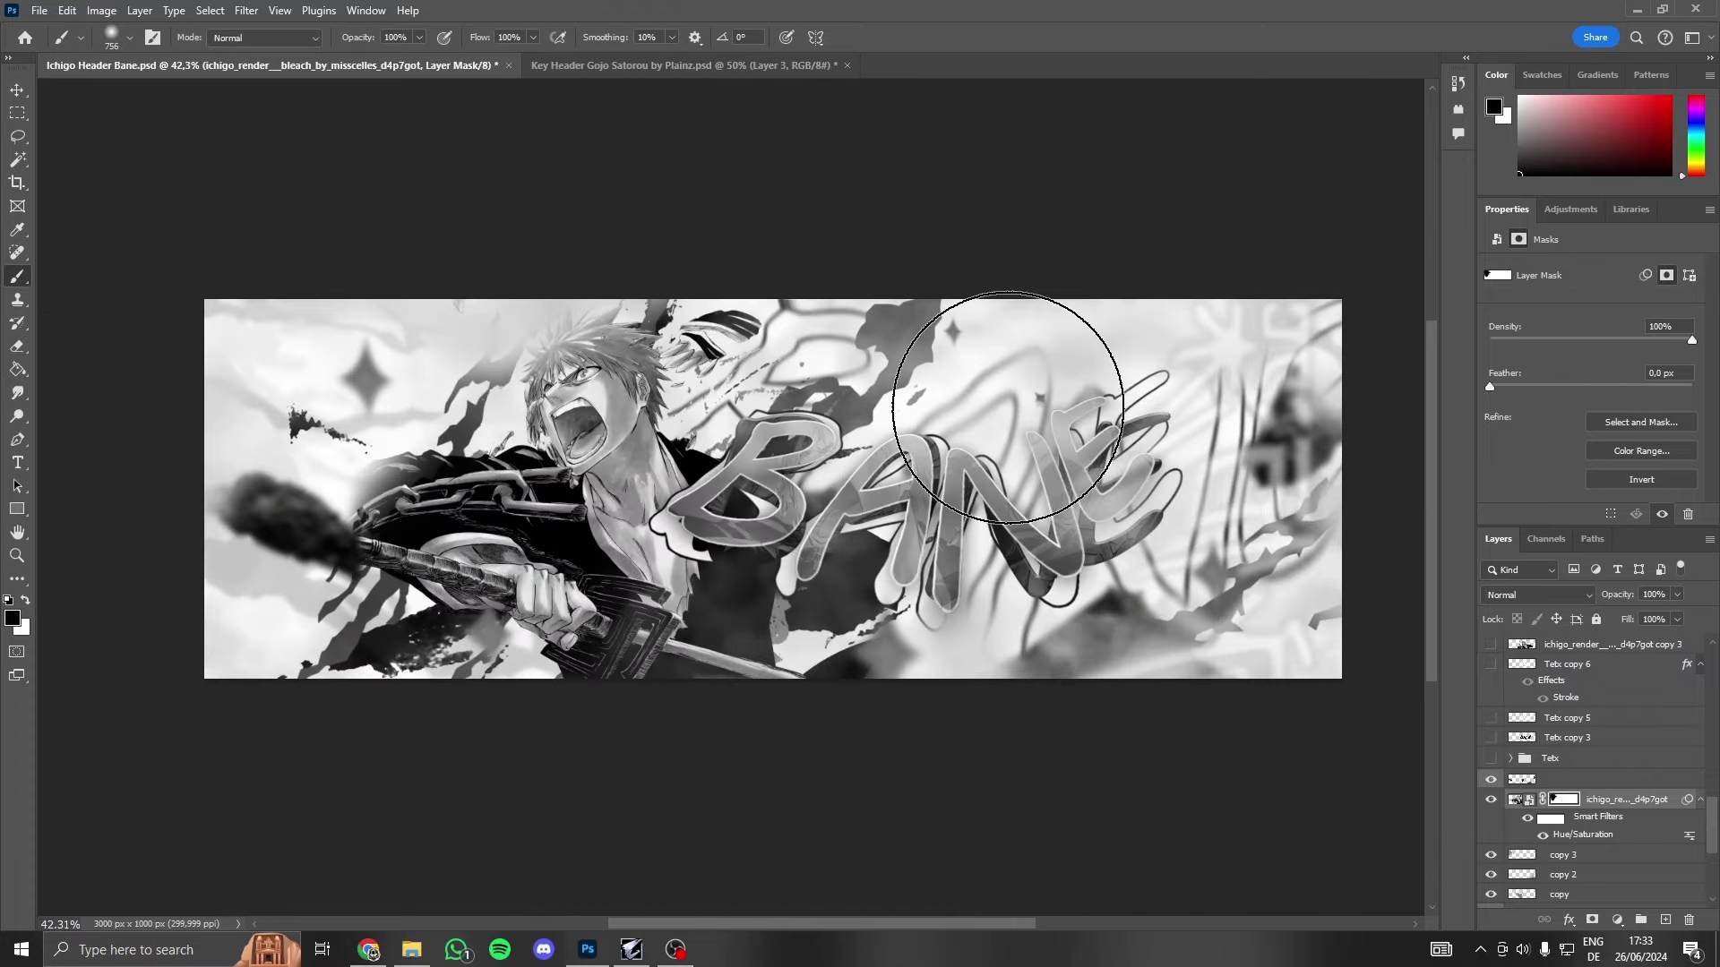
pyautogui.scroll(2, 1003, 663)
pyautogui.scroll(3, 970, 719)
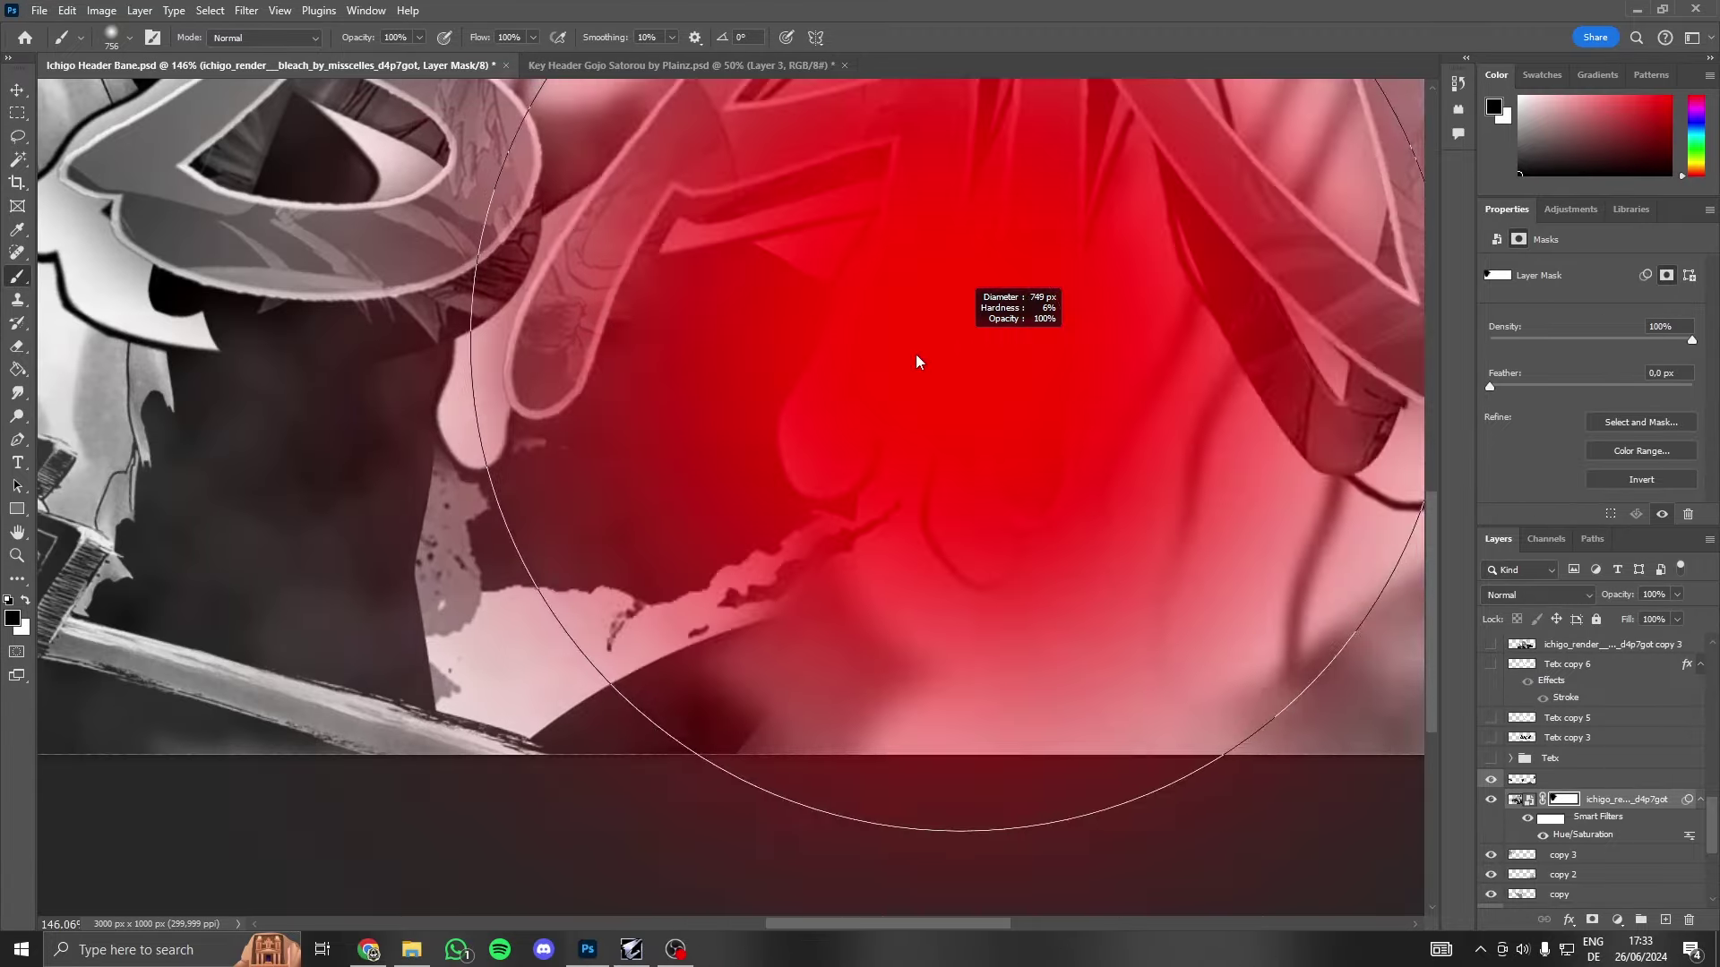
pyautogui.moveTo(916, 362); pyautogui.dragTo(874, 671)
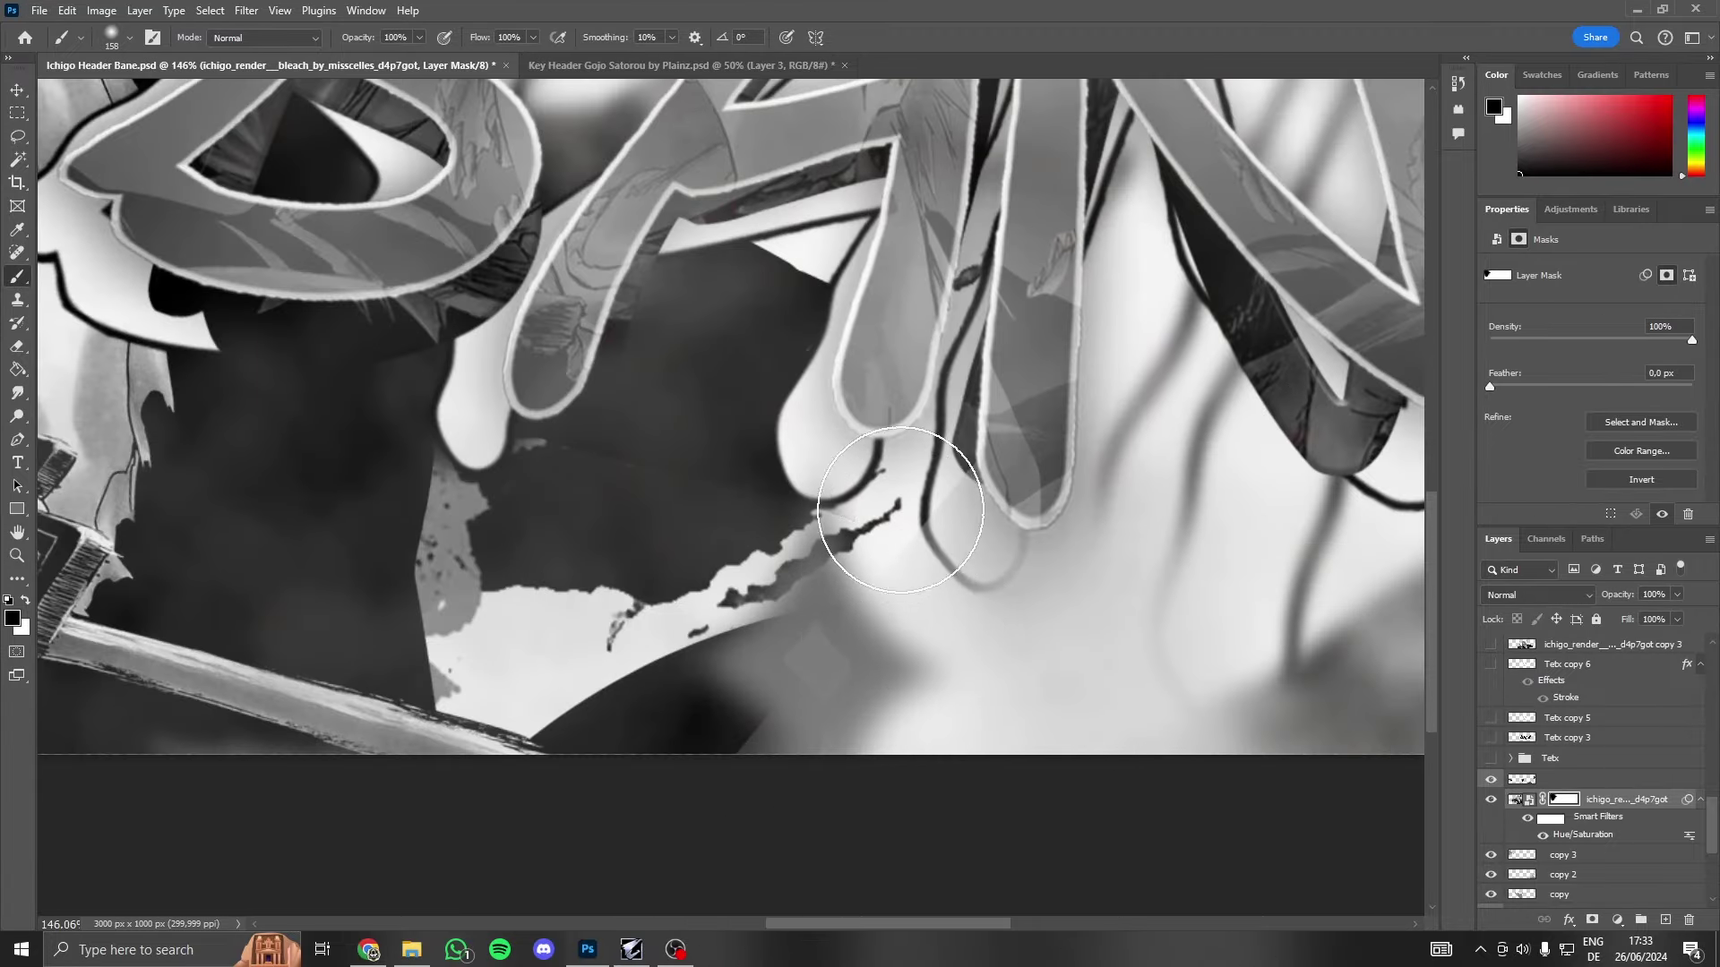
pyautogui.scroll(-3, 962, 674)
pyautogui.scroll(-2, 851, 445)
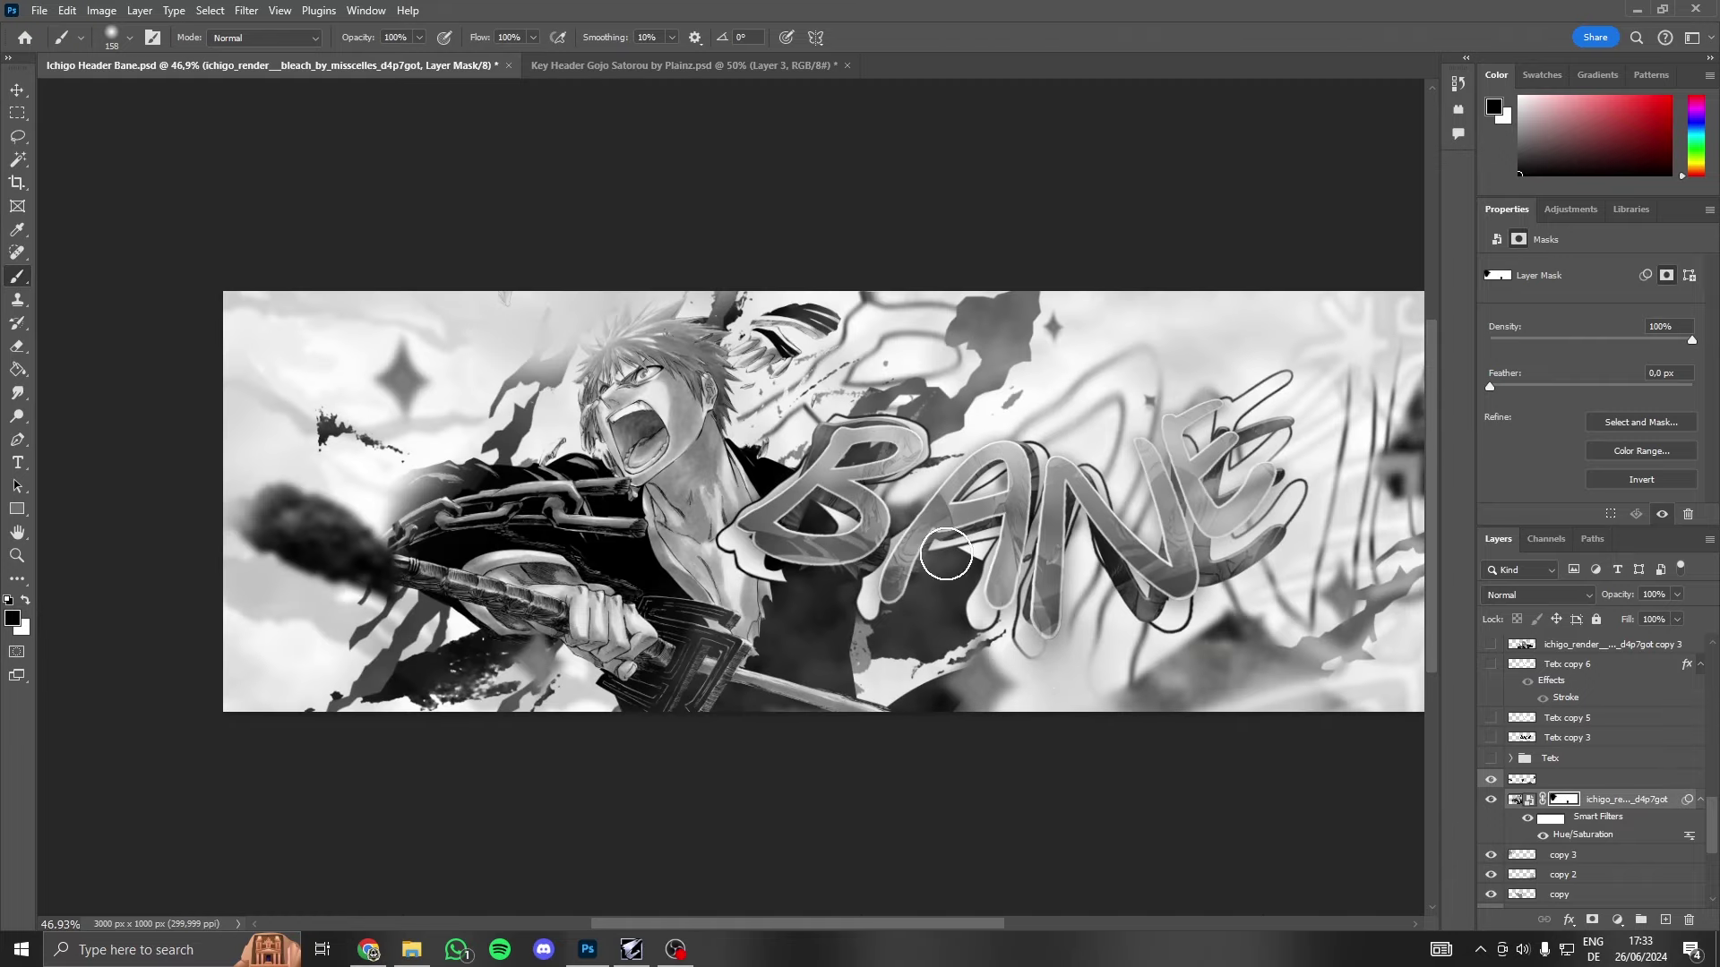
pyautogui.scroll(-3, 1533, 858)
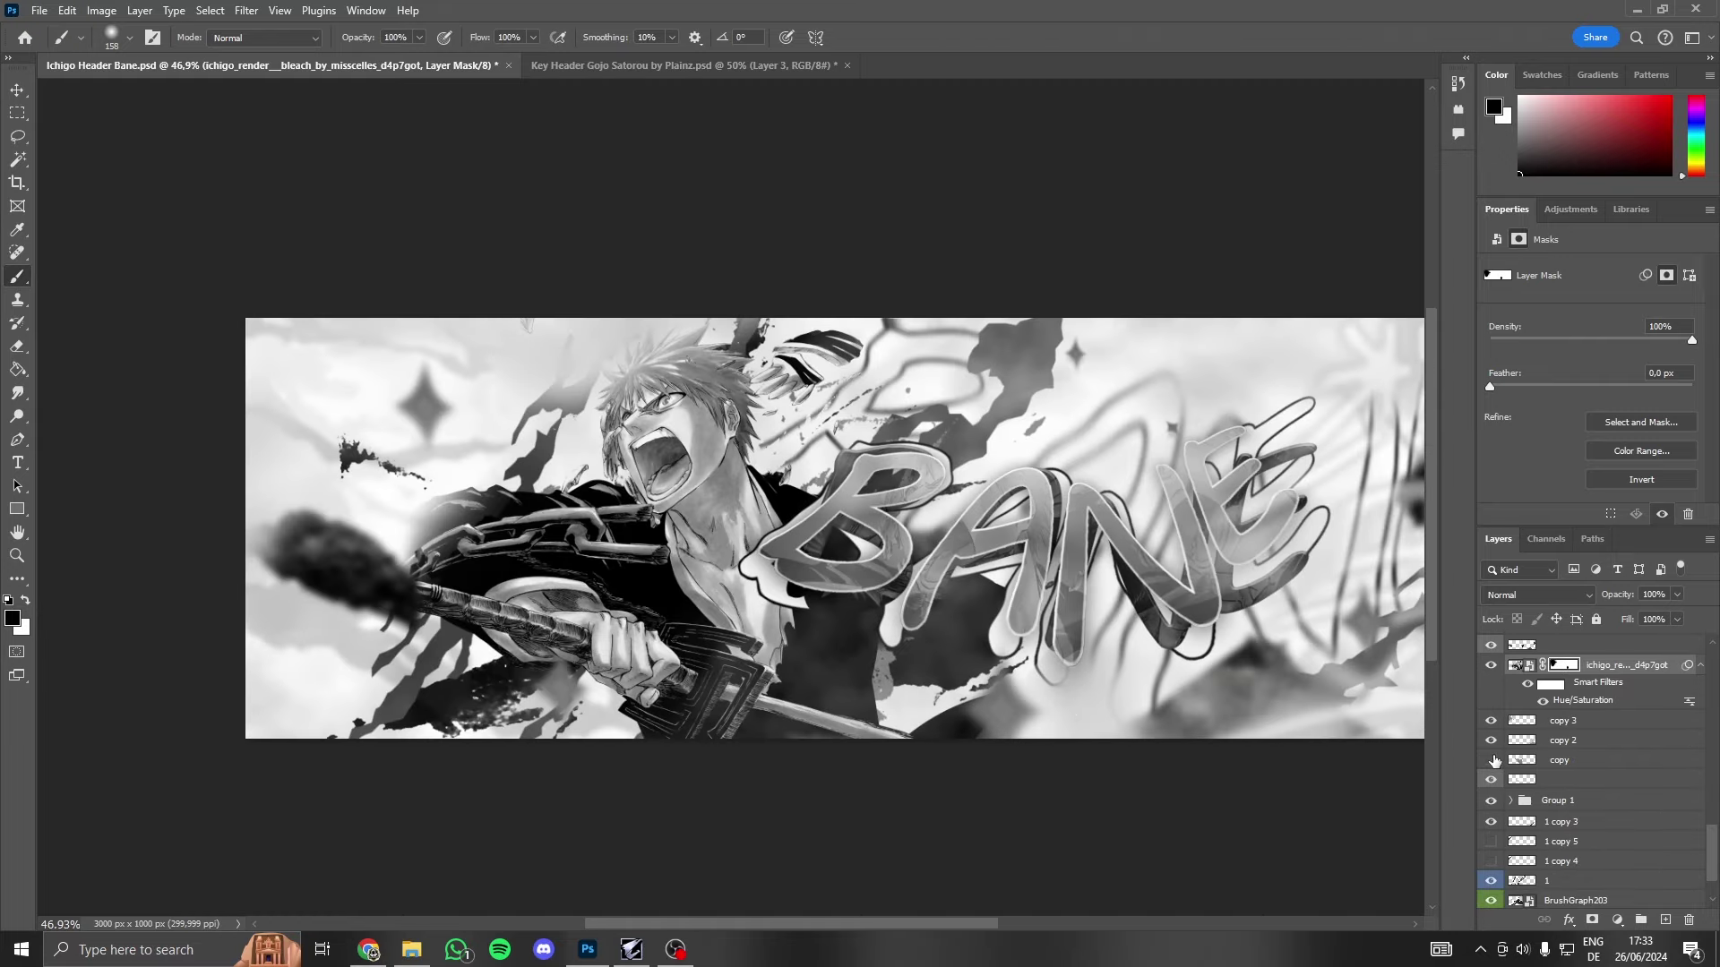
# - Duplicate the copy layer as copy 4, then move, rotate and enlarge it to about 130%
pyautogui.click(1573, 763)
pyautogui.hotkey('ctrl', 'j')
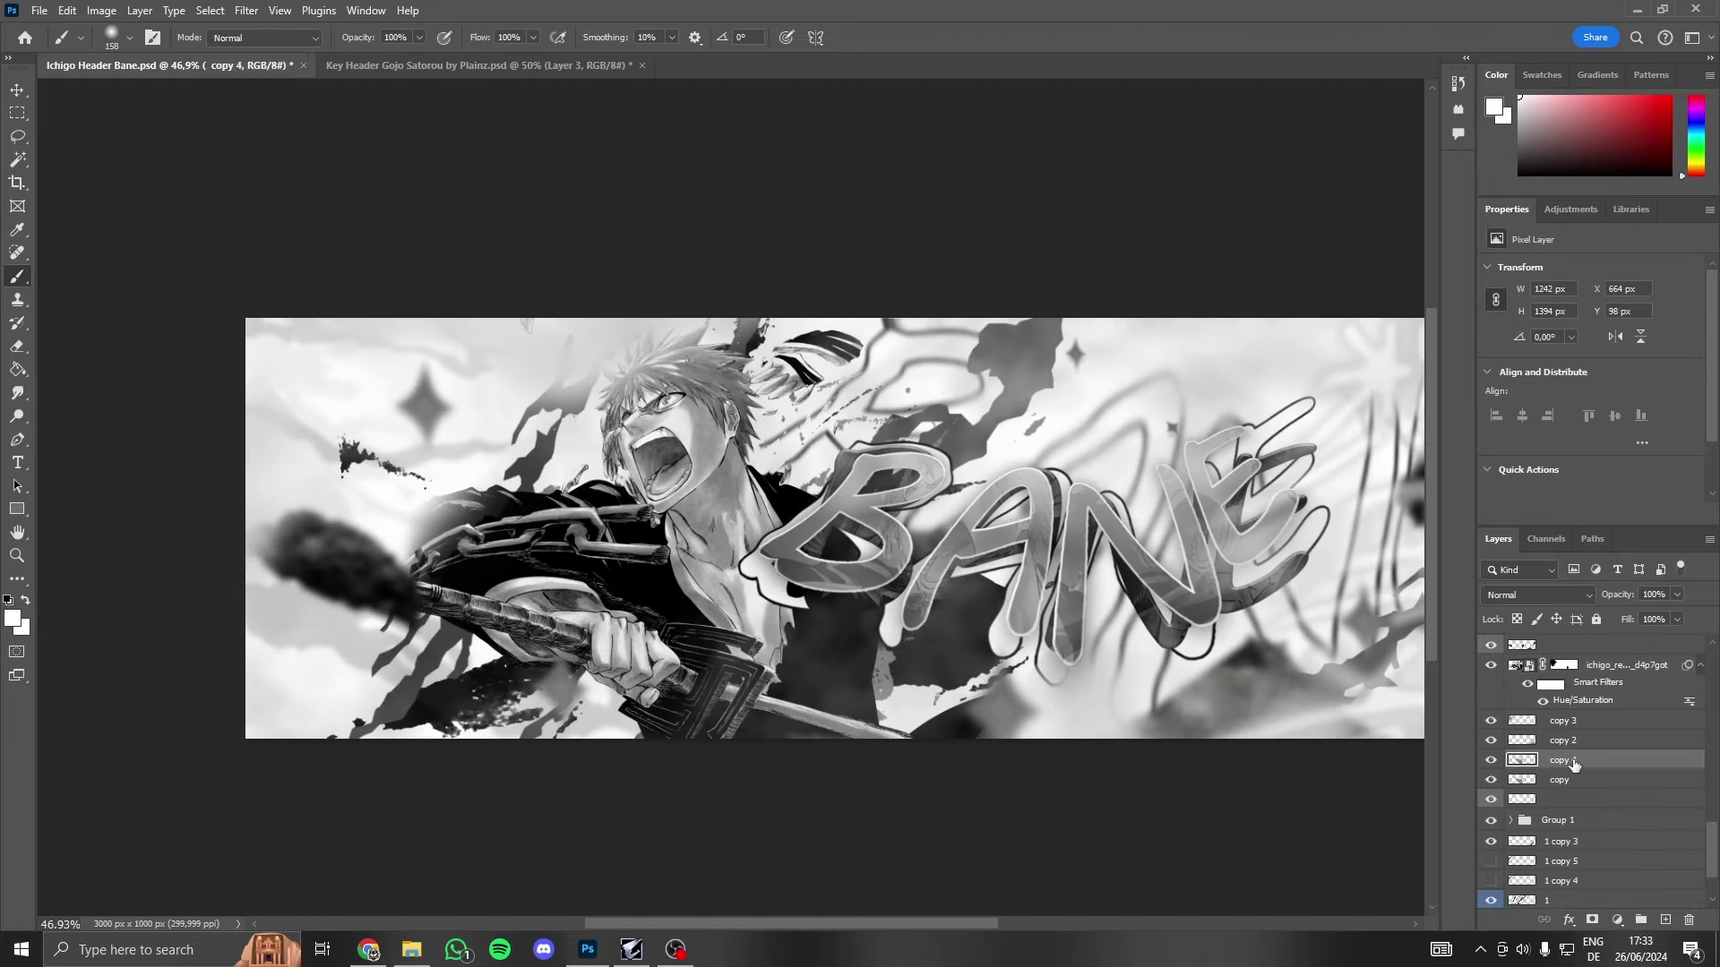
pyautogui.hotkey('ctrl', 't')
pyautogui.moveTo(863, 626); pyautogui.dragTo(588, 627)
pyautogui.moveTo(238, 667); pyautogui.dragTo(455, 817)
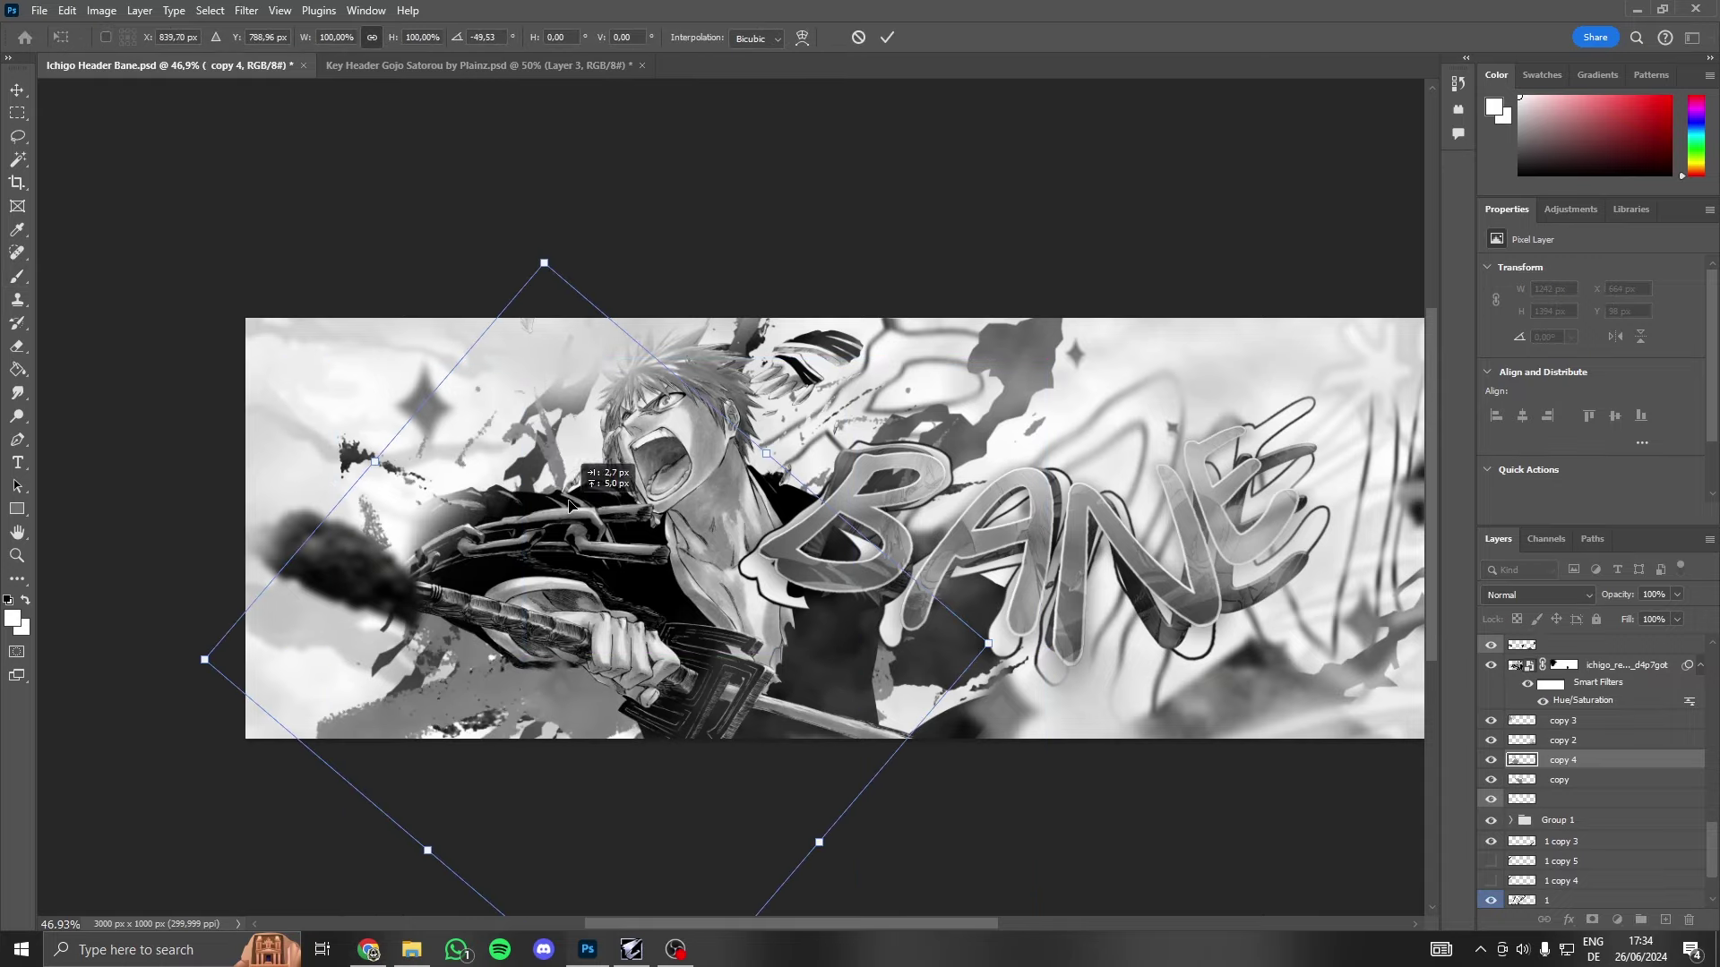
pyautogui.moveTo(663, 554)
pyautogui.mouseDown()
pyautogui.moveTo(907, 963)
pyautogui.moveTo(1111, 203)
pyautogui.moveTo(1092, 148)
pyautogui.mouseUp()
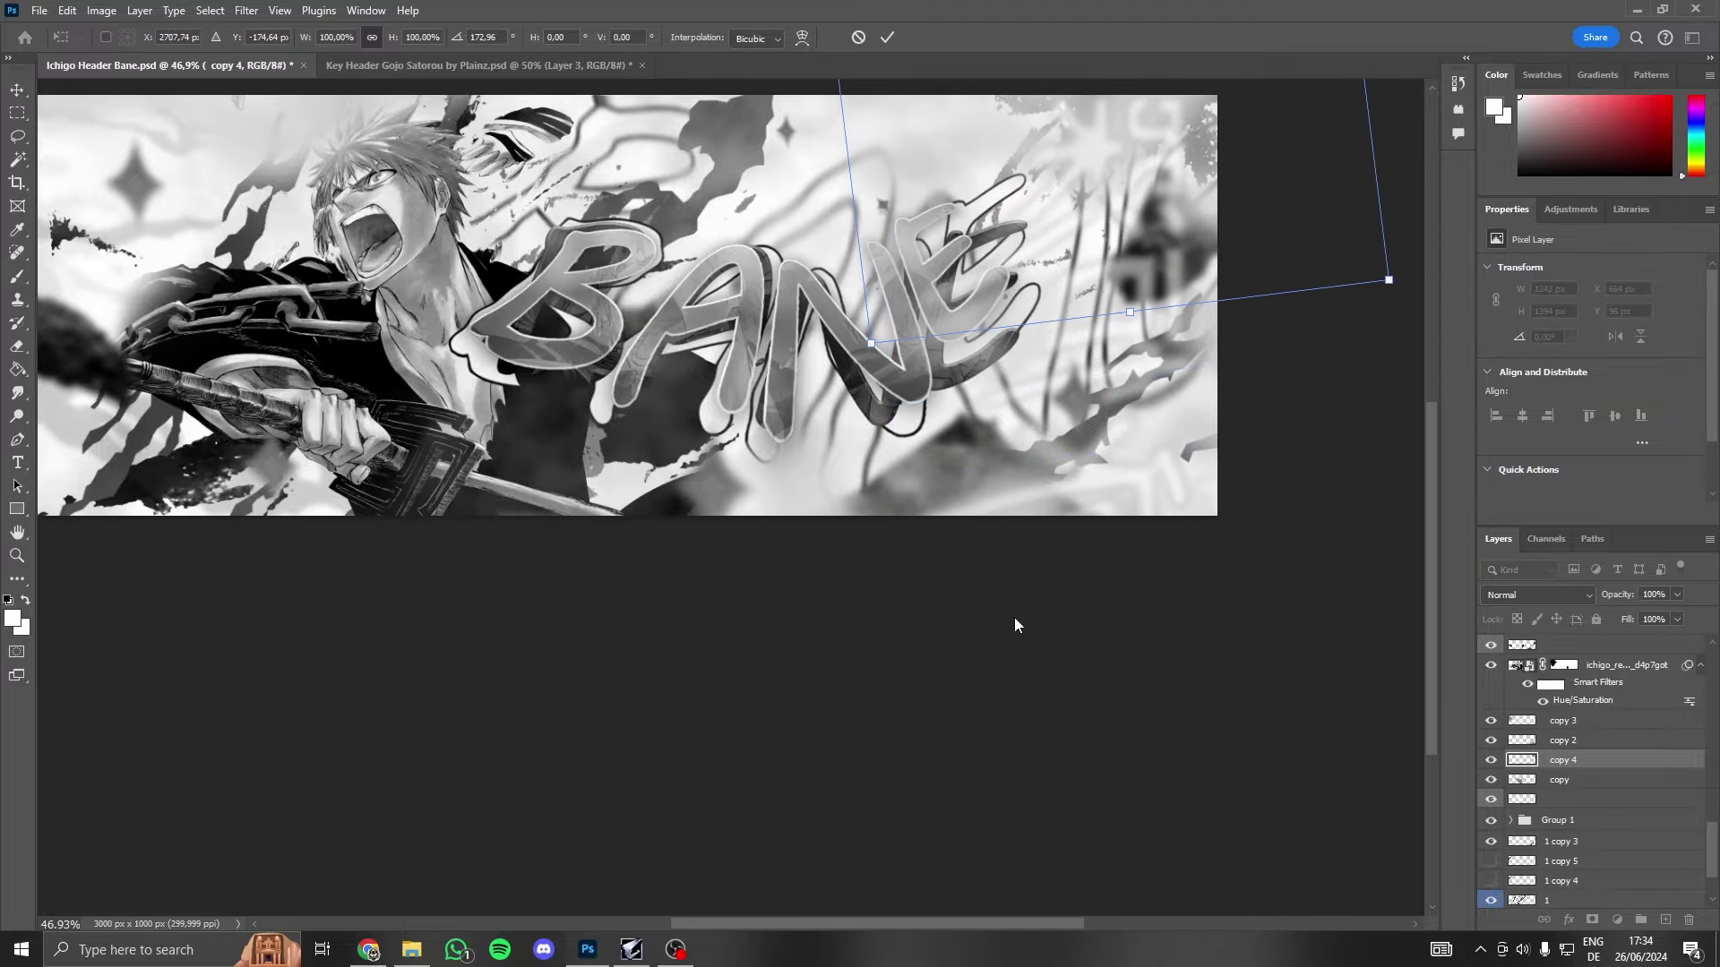
pyautogui.scroll(4, 1046, 658)
pyautogui.scroll(1, 1046, 659)
pyautogui.moveTo(1067, 350); pyautogui.dragTo(943, 233)
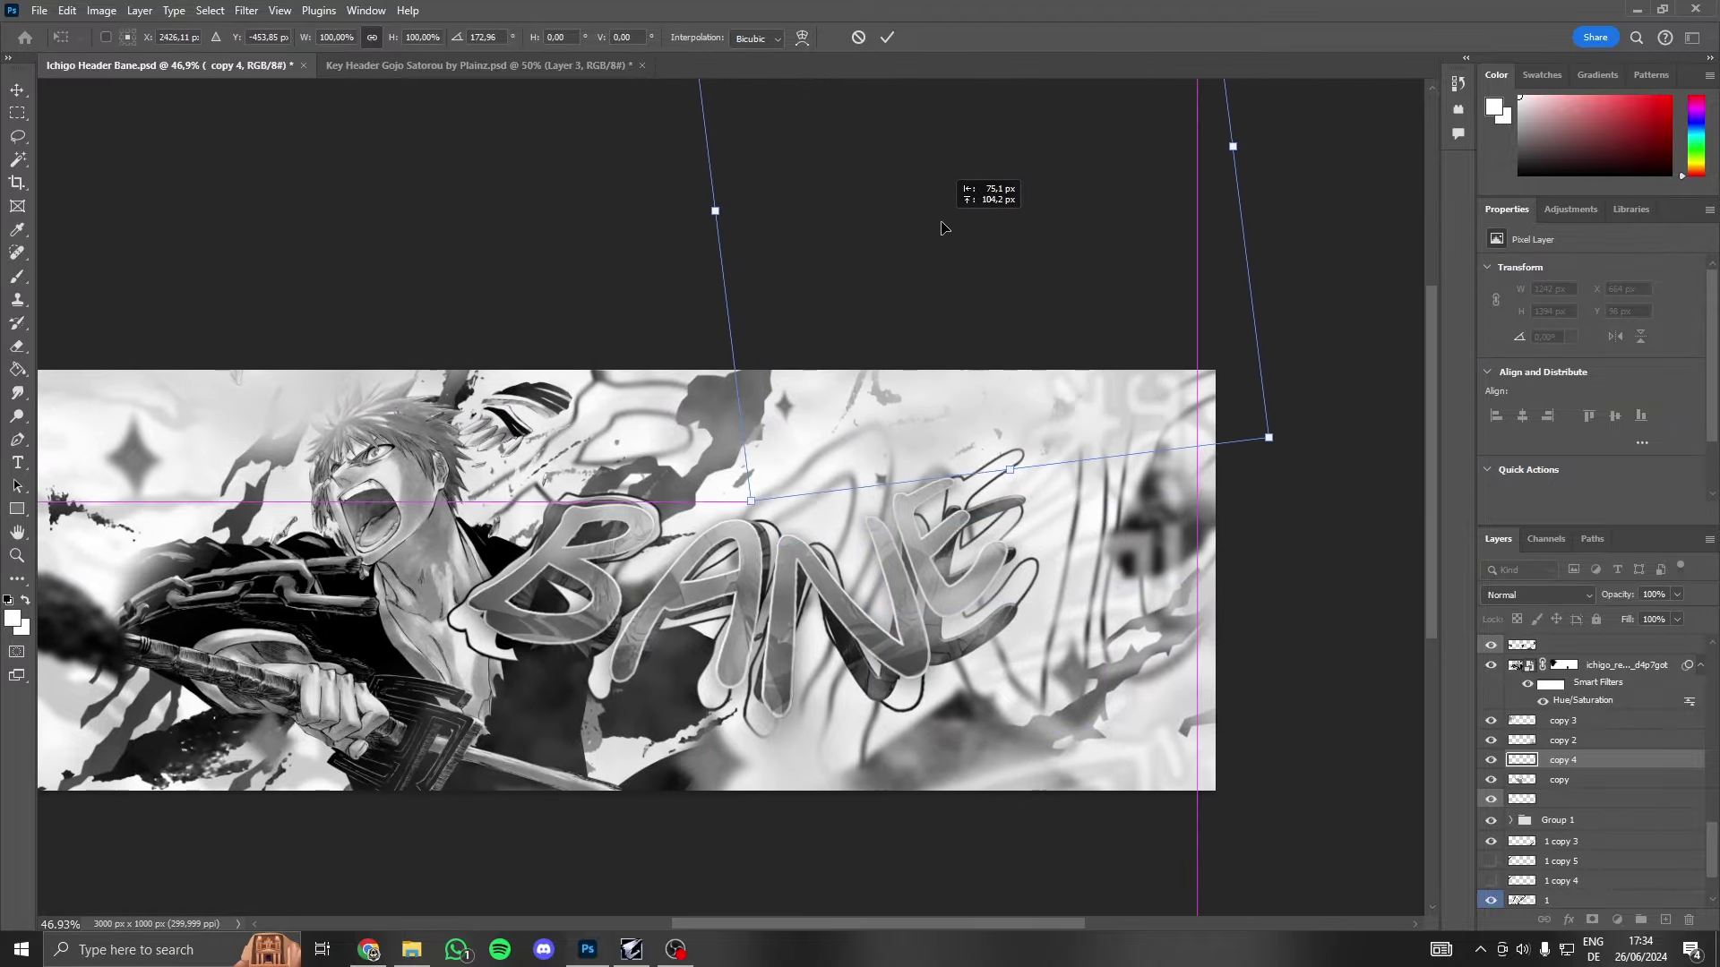
pyautogui.moveTo(1206, 166); pyautogui.dragTo(1153, 173)
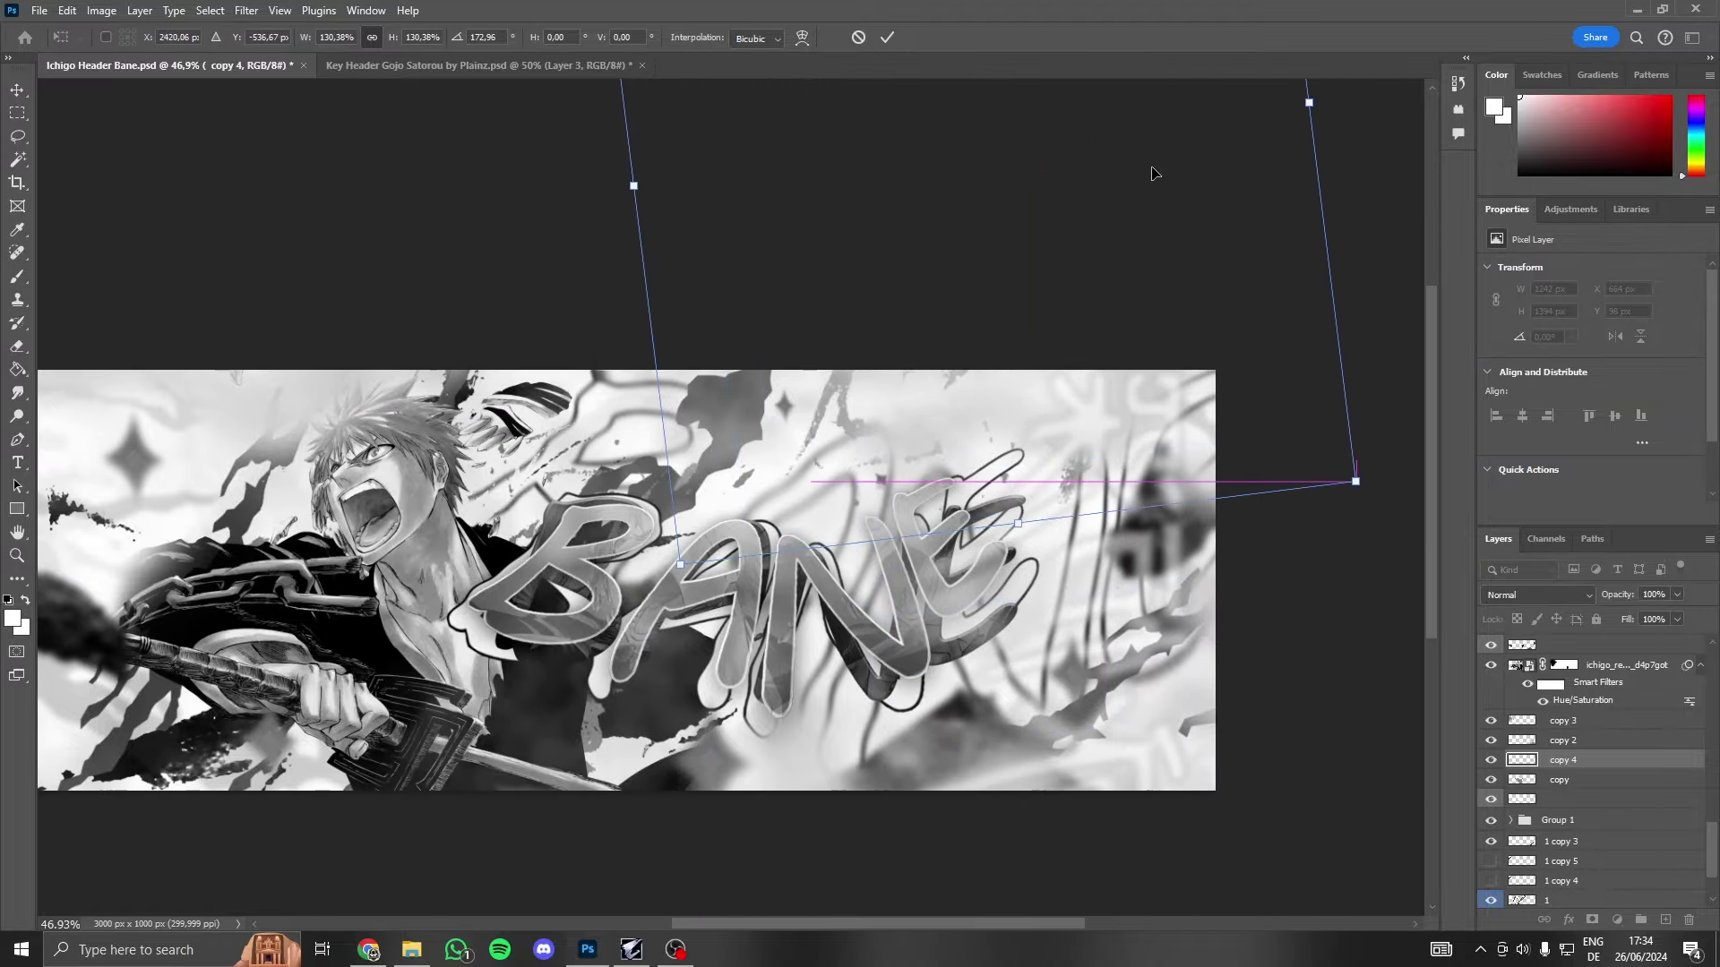
pyautogui.press('Return')
pyautogui.press('b')
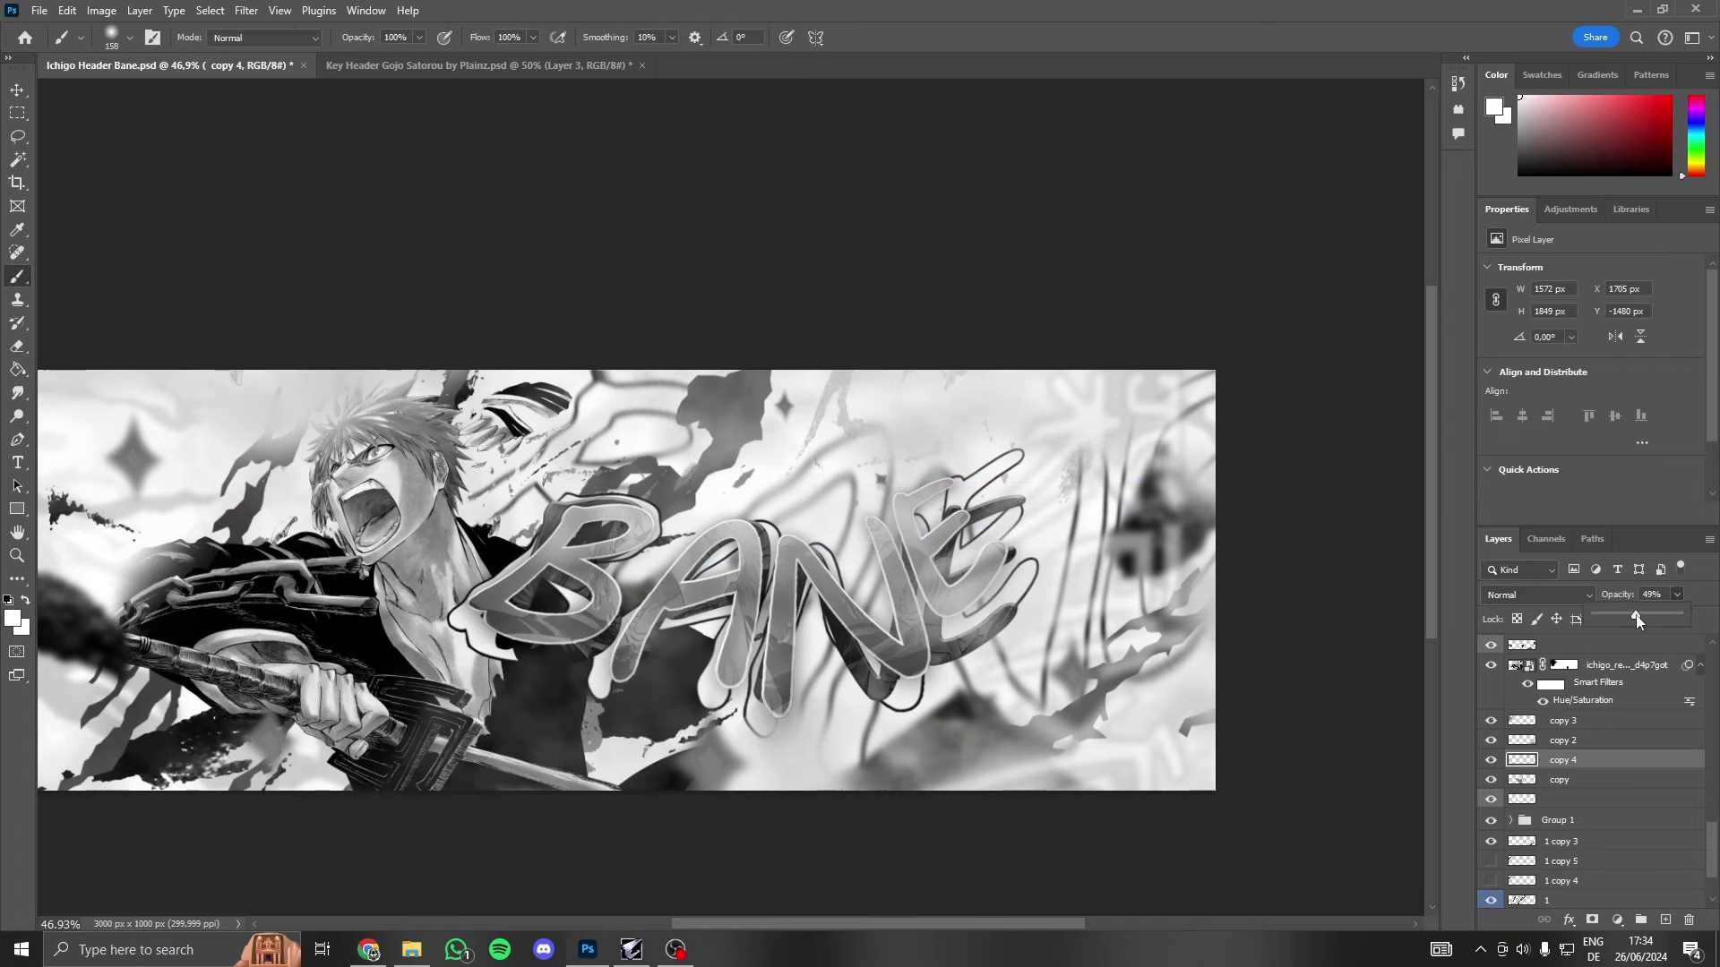
# - Rotate copy 4 to about 149° and reposition it across the BANE lettering
pyautogui.hotkey('ctrl', 't')
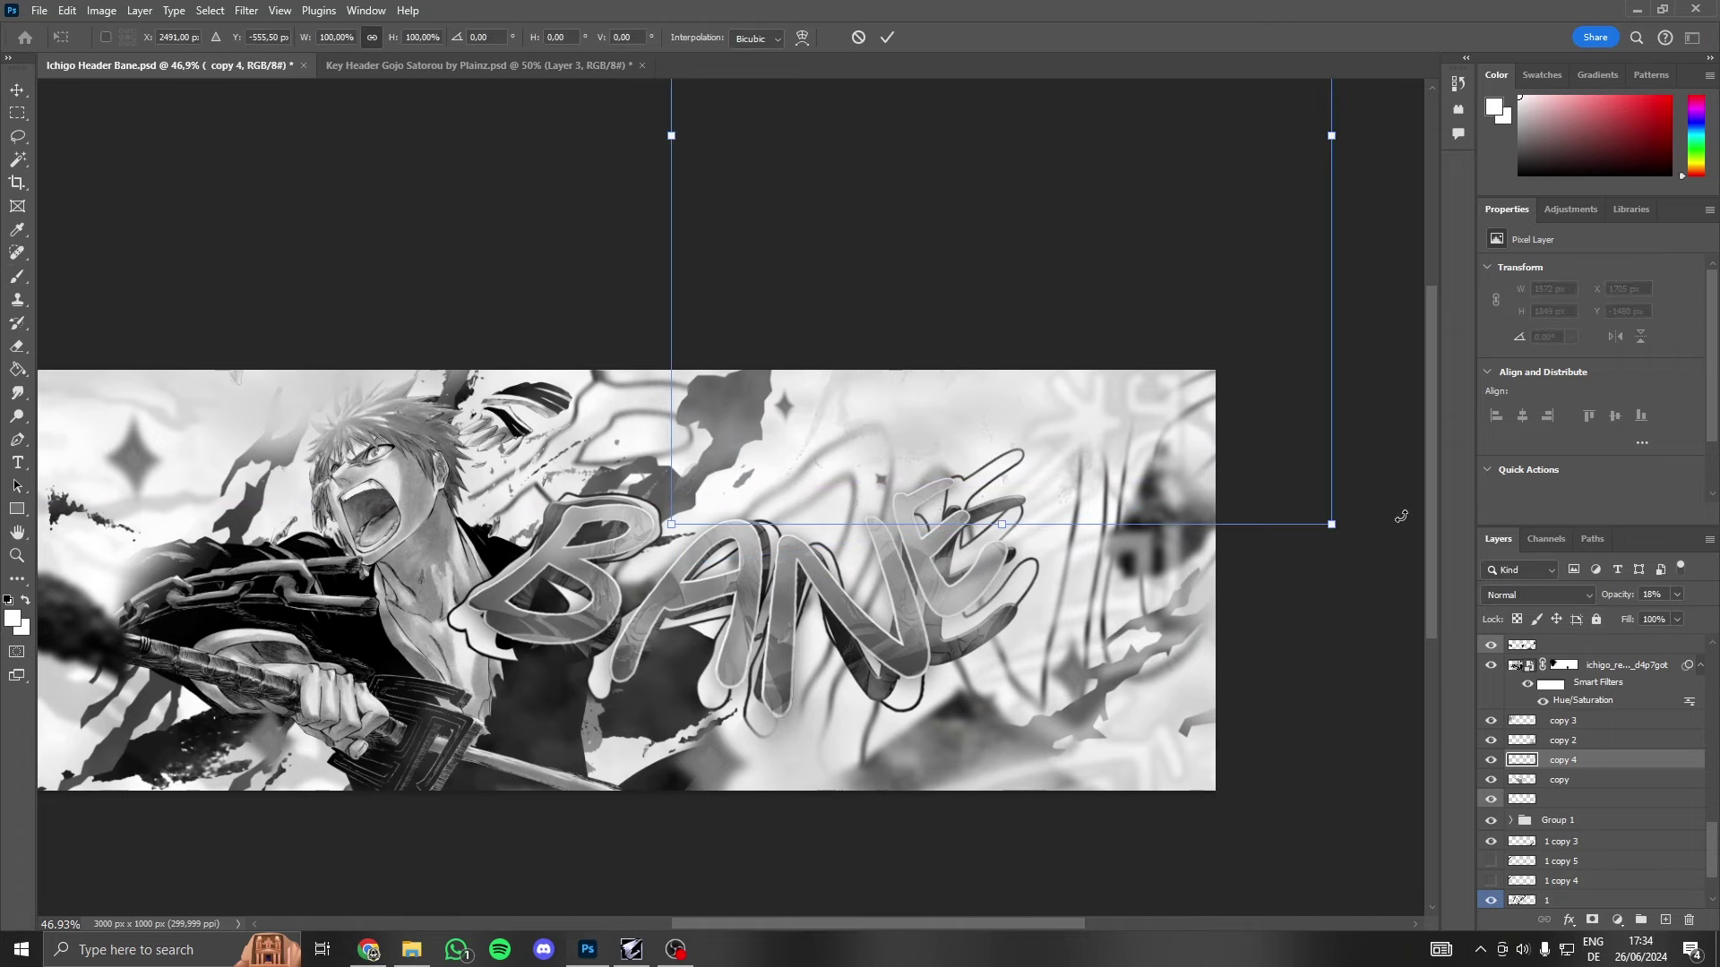
pyautogui.moveTo(1062, 696); pyautogui.dragTo(976, 798)
pyautogui.moveTo(1011, 231)
pyautogui.mouseDown()
pyautogui.moveTo(1316, 613)
pyautogui.moveTo(1228, 703)
pyautogui.mouseUp()
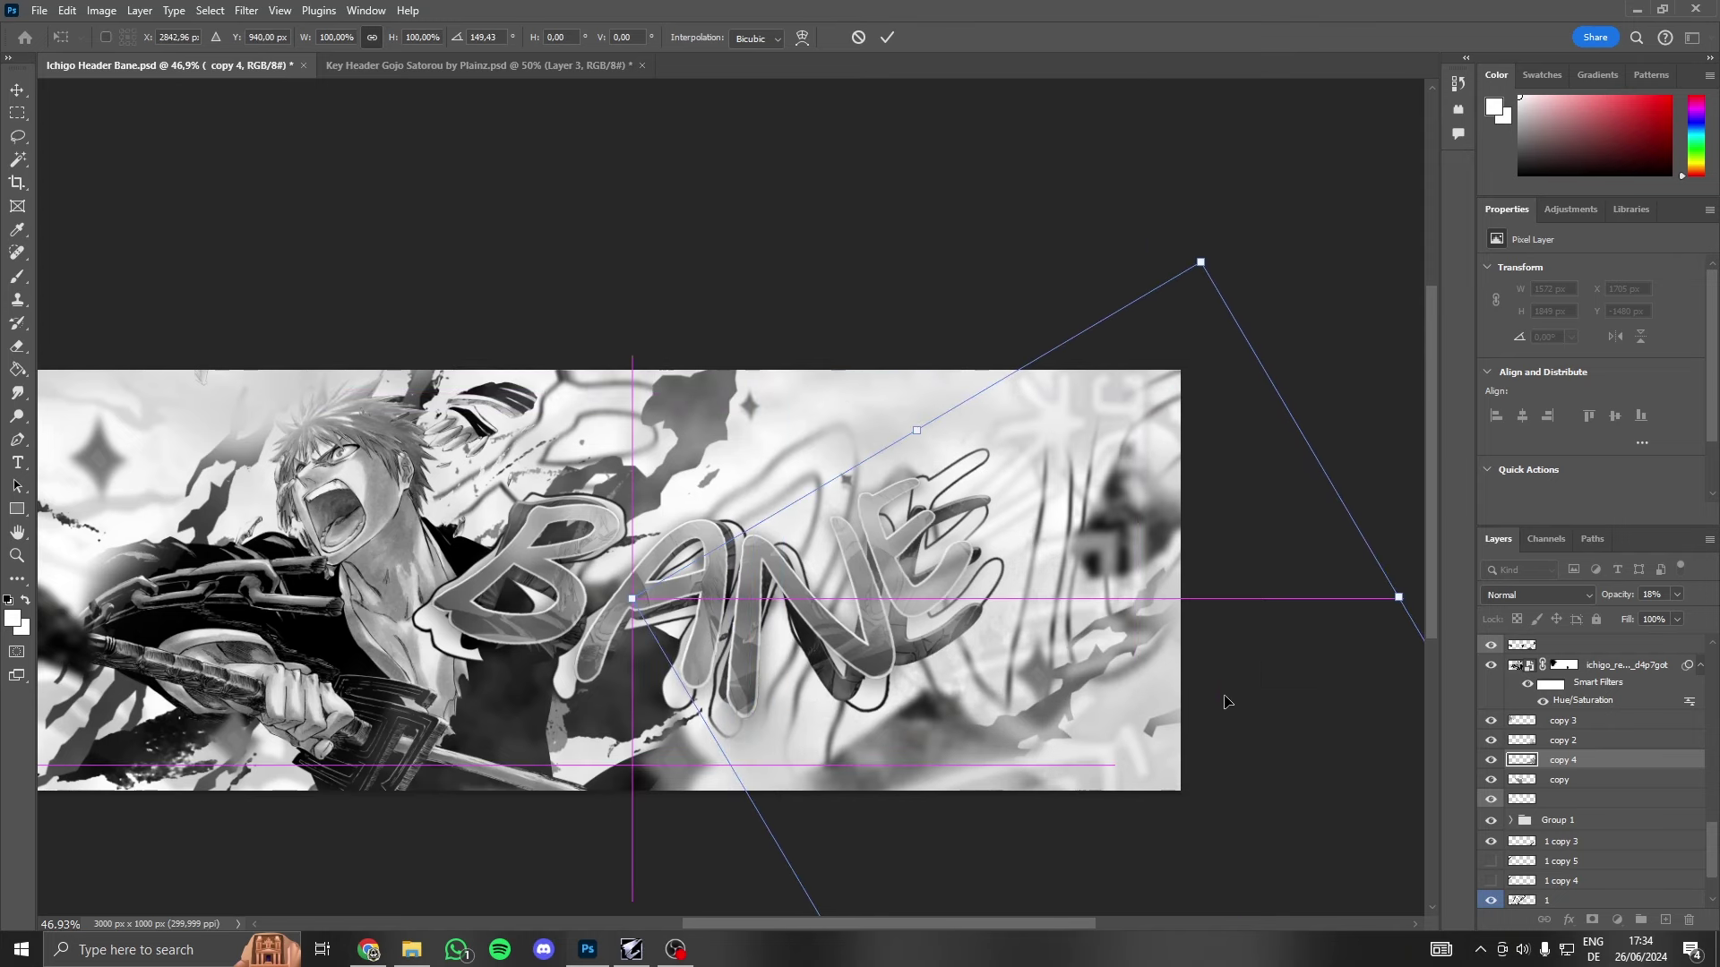
pyautogui.press('Return')
pyautogui.scroll(-2, 683, 597)
pyautogui.moveTo(618, 501); pyautogui.dragTo(759, 468)
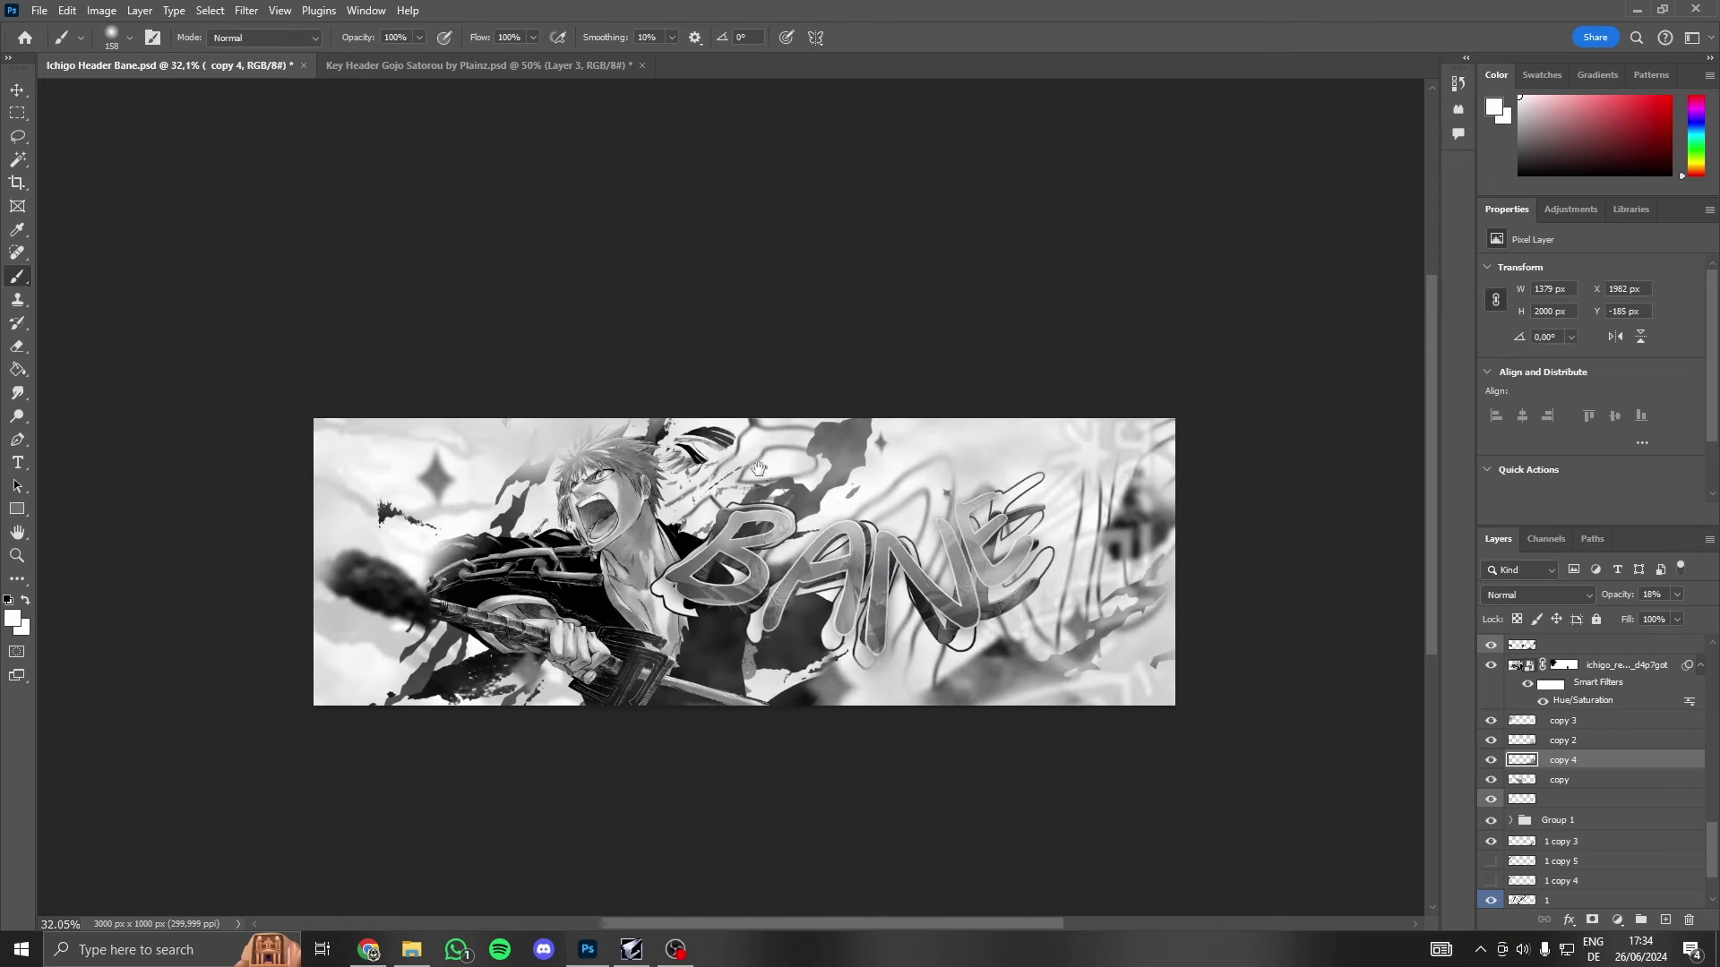
pyautogui.scroll(1, 759, 468)
pyautogui.scroll(-2, 789, 501)
pyautogui.scroll(2, 824, 528)
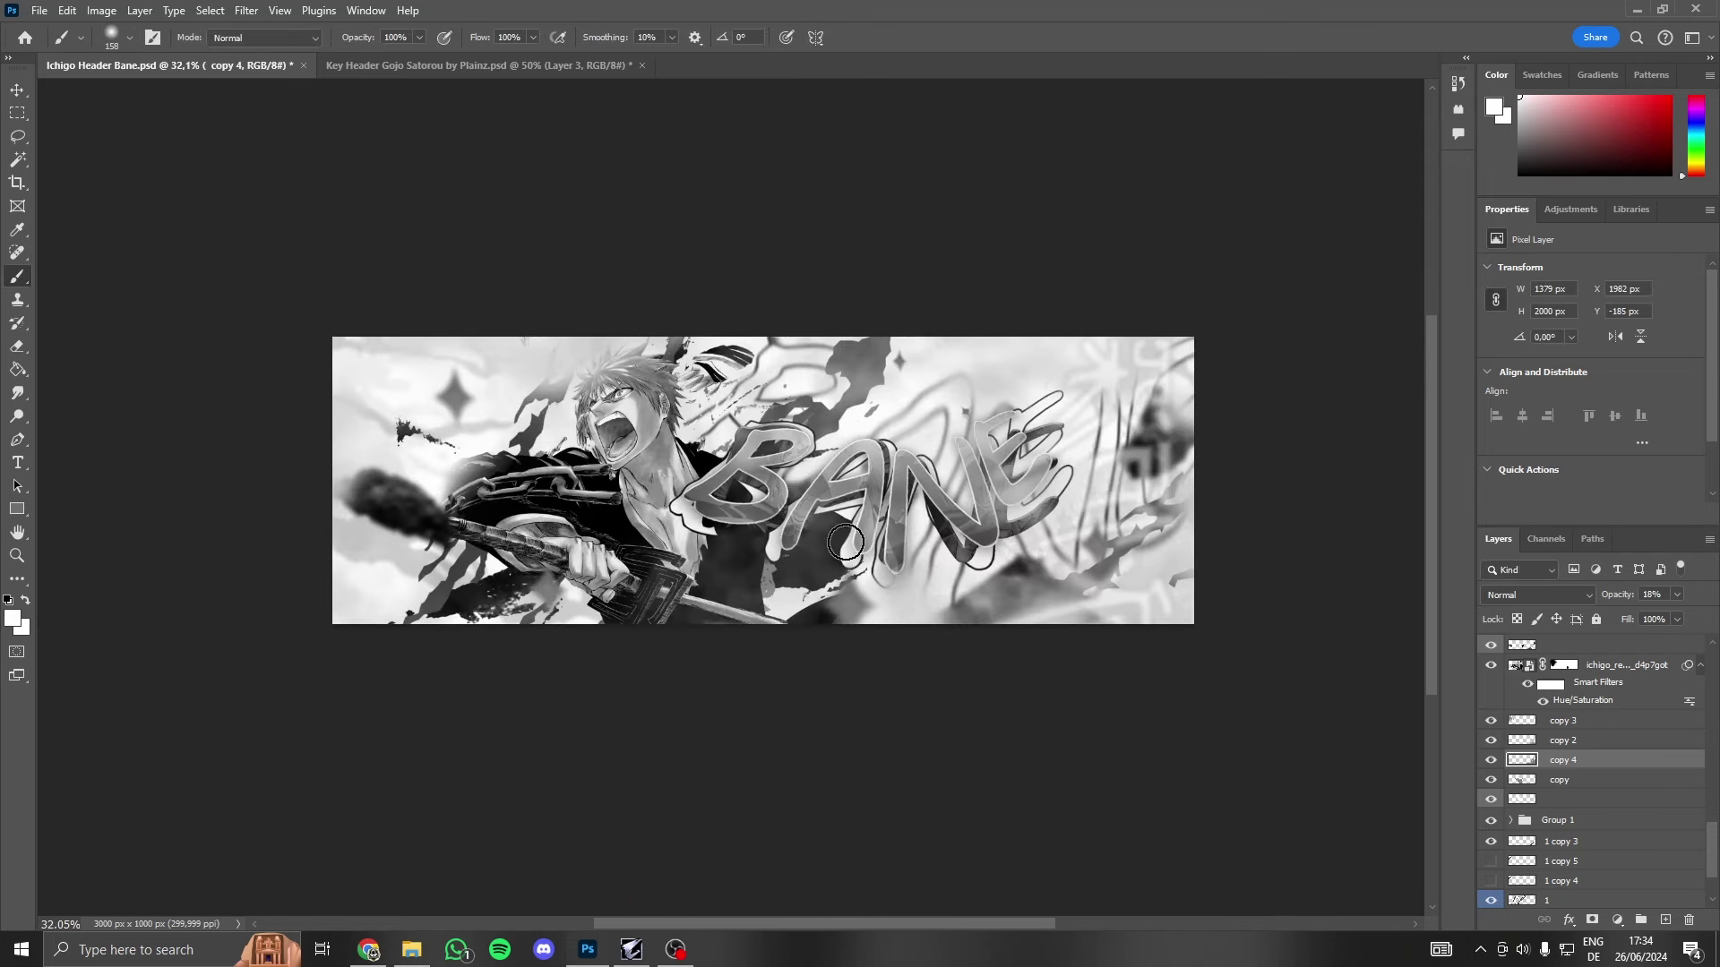
pyautogui.scroll(2, 845, 542)
# - Tidy the layer stack by collapsing Group 2 and hiding the Group 3 copy group
pyautogui.scroll(5, 1626, 766)
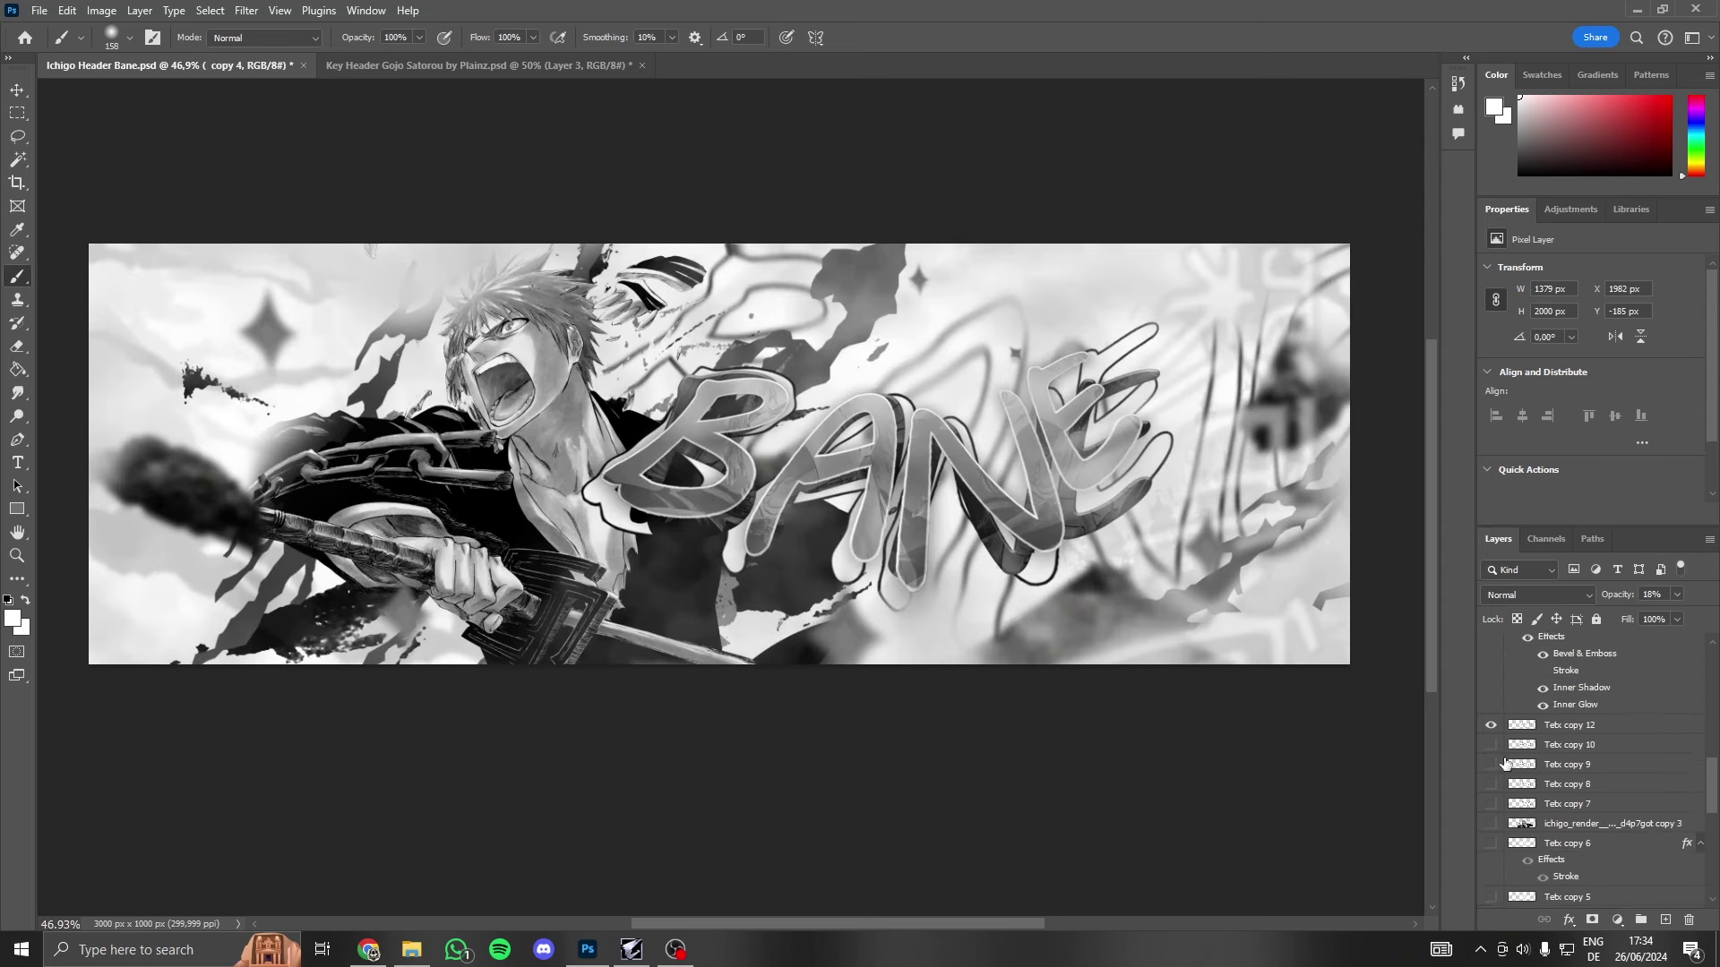
pyautogui.scroll(3, 1626, 762)
pyautogui.scroll(3, 1684, 680)
pyautogui.click(1511, 668)
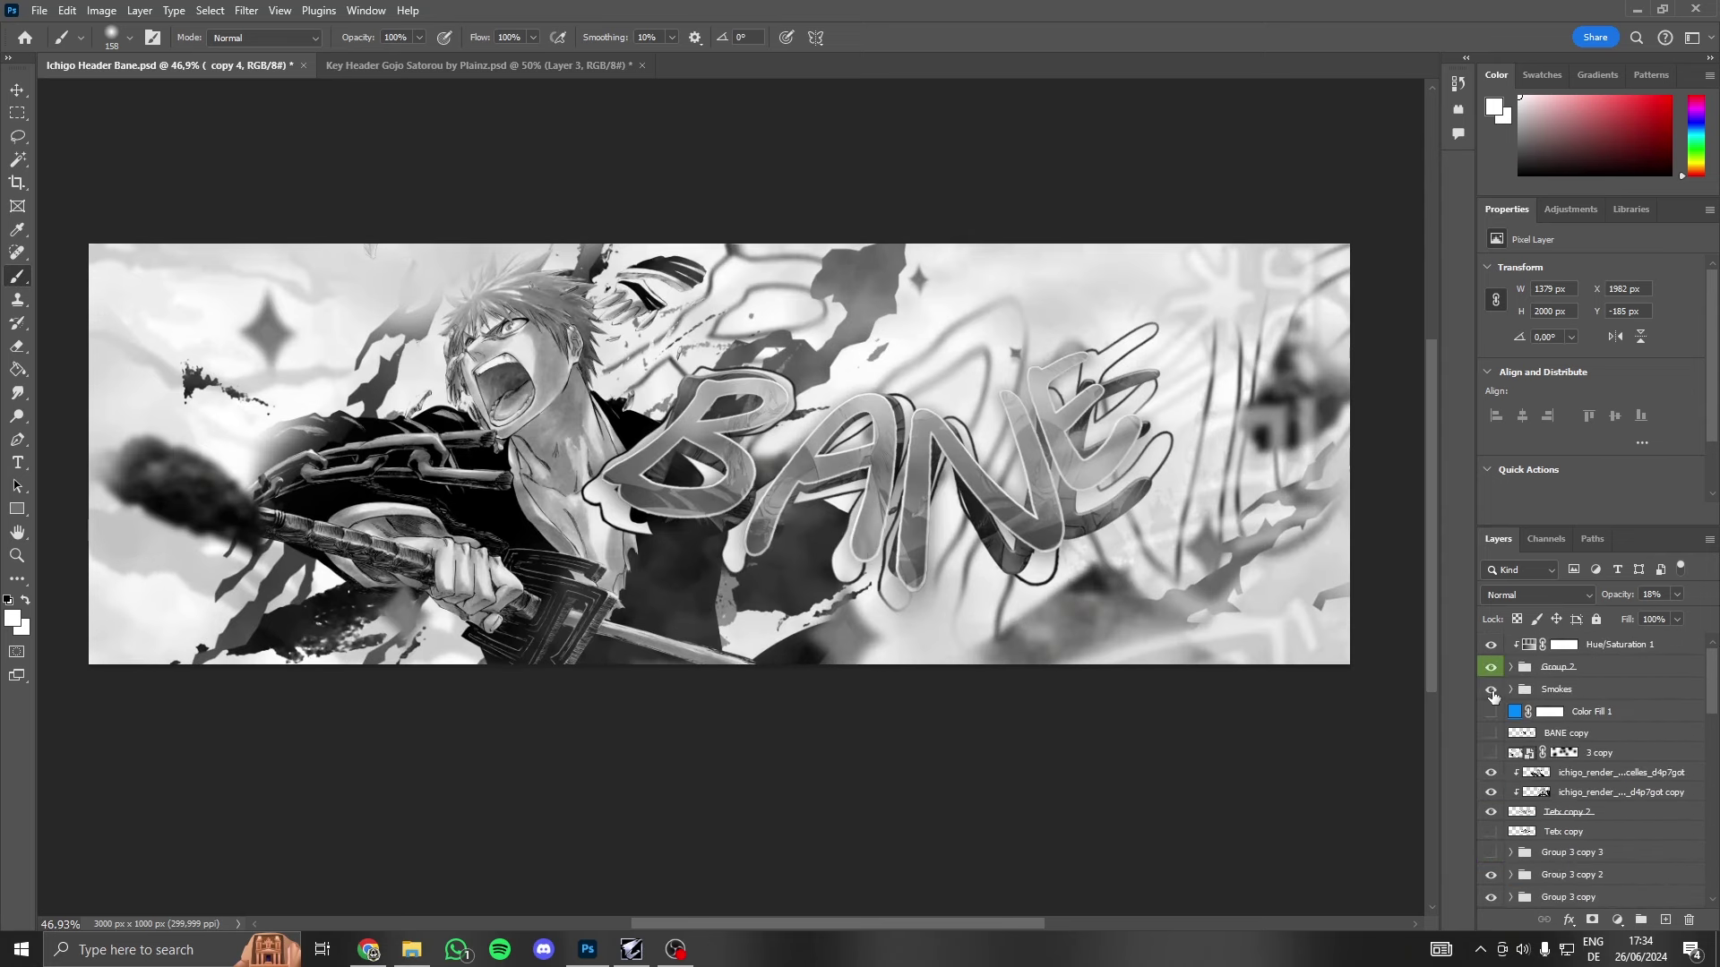
pyautogui.click(1491, 689)
pyautogui.scroll(-2, 1492, 690)
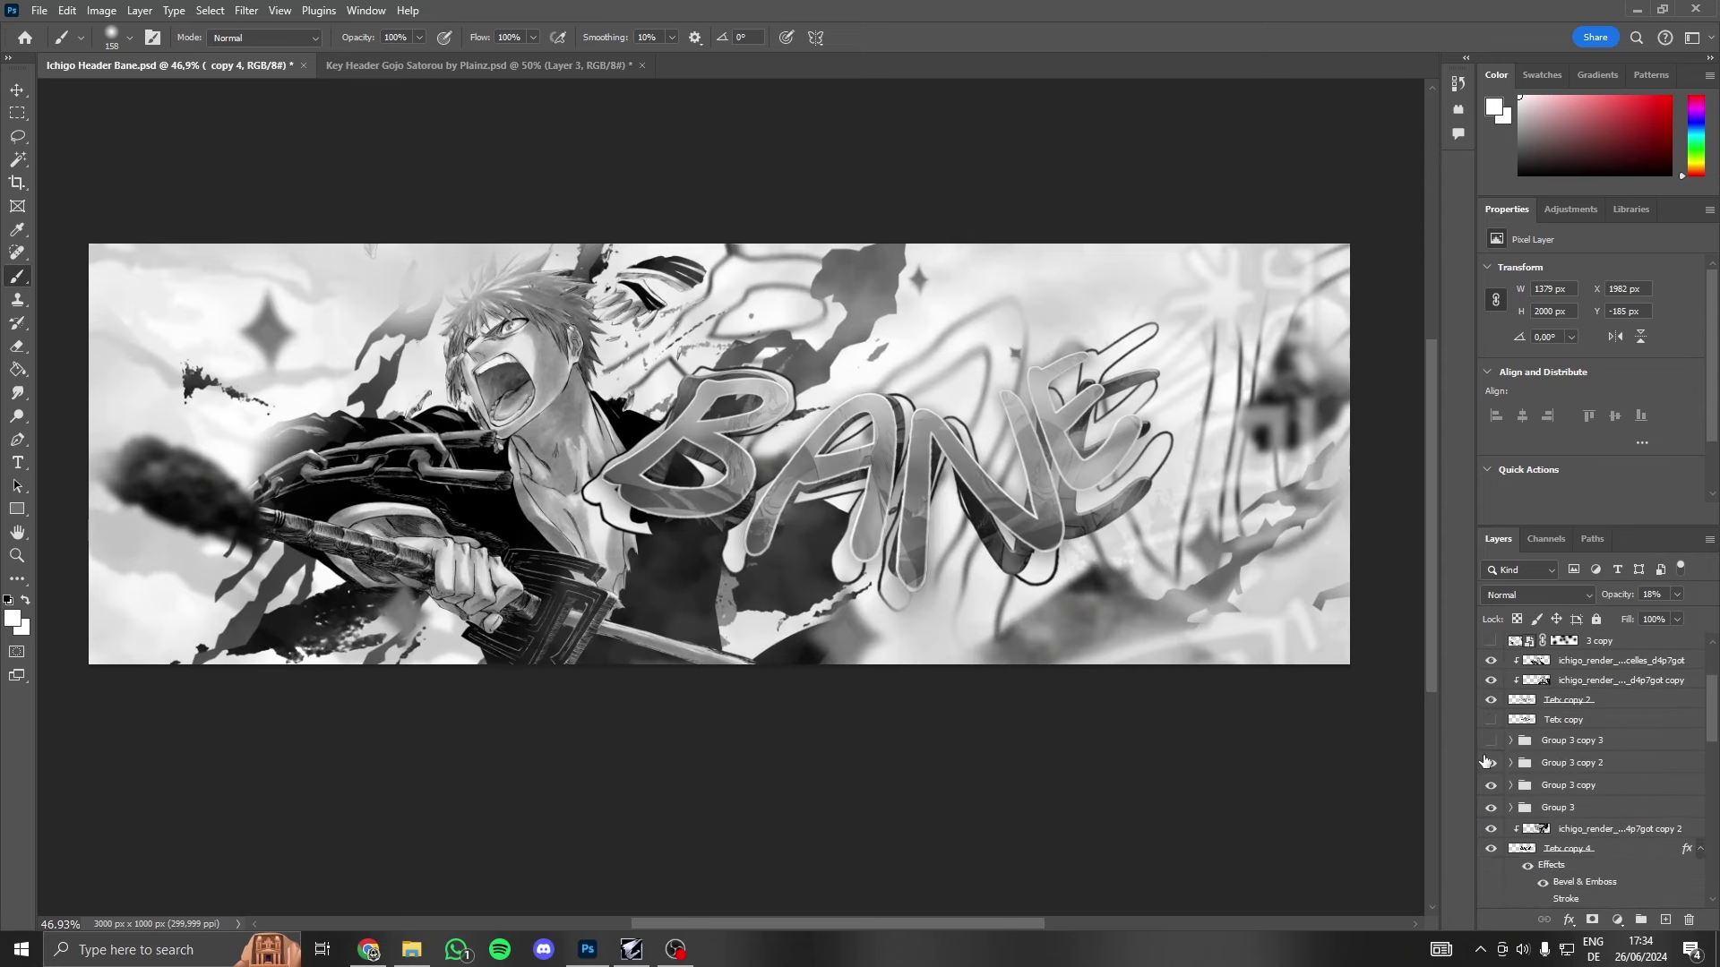
pyautogui.click(1489, 740)
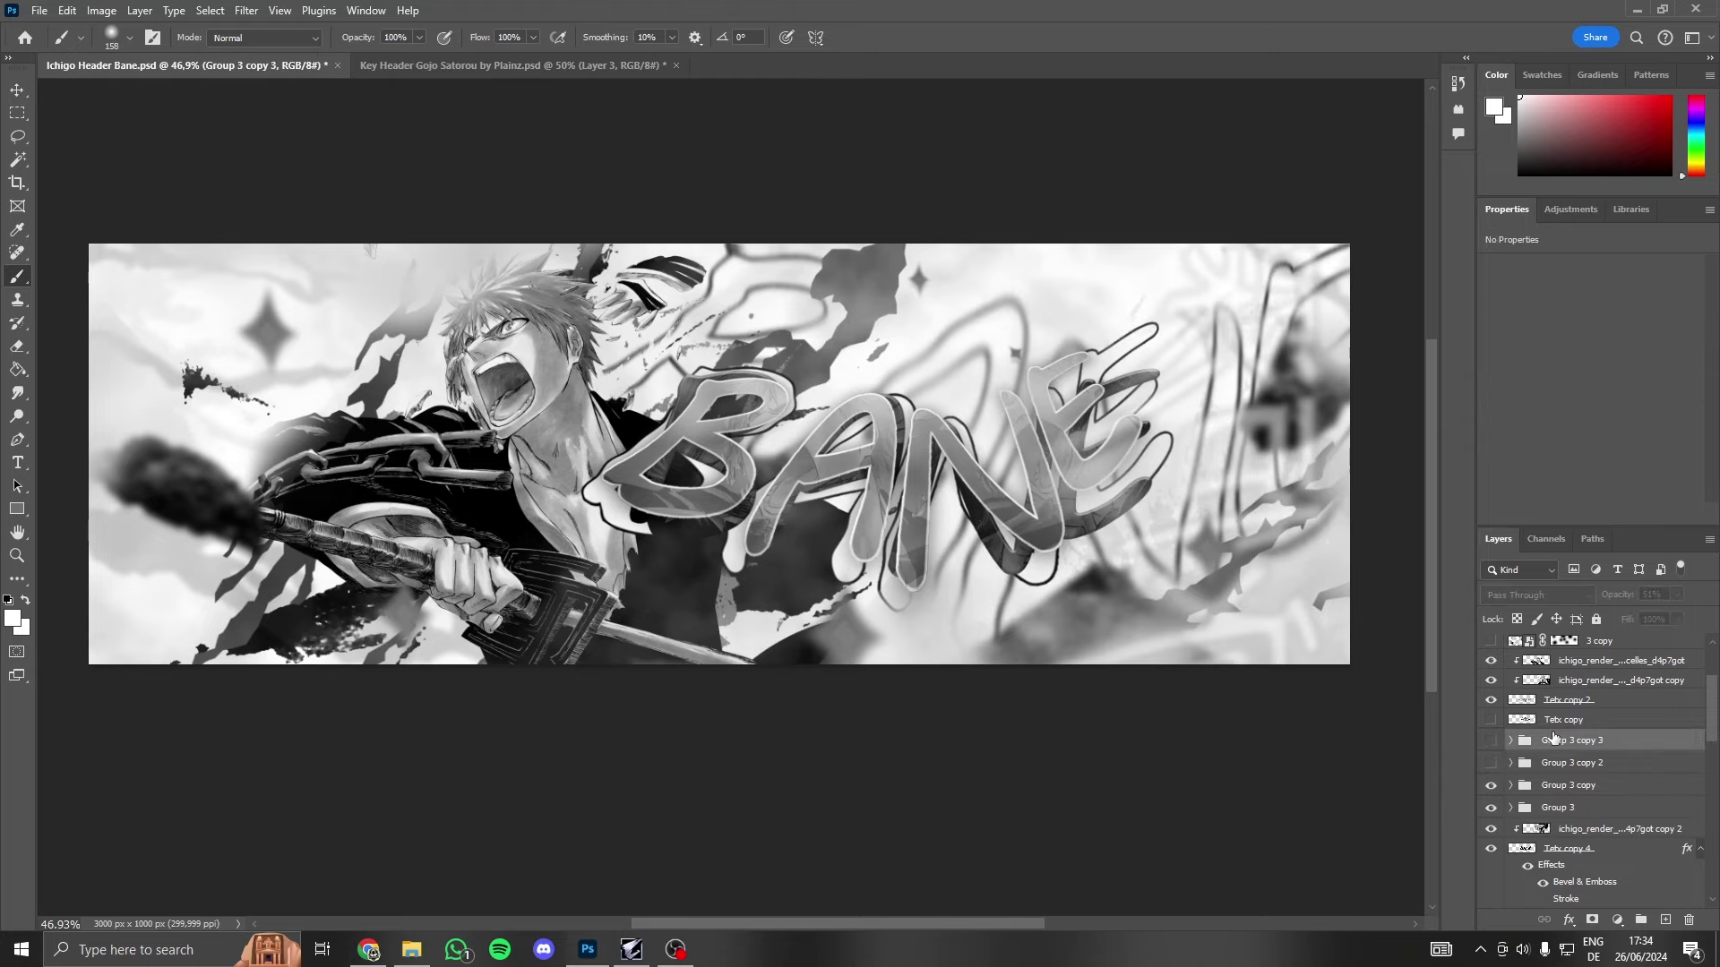
pyautogui.click(1541, 762)
pyautogui.click(1492, 785)
pyautogui.scroll(2, 1523, 788)
# - Group the Tetx copy layers and both Ichigo render layers into Group 4
pyautogui.click(1566, 789)
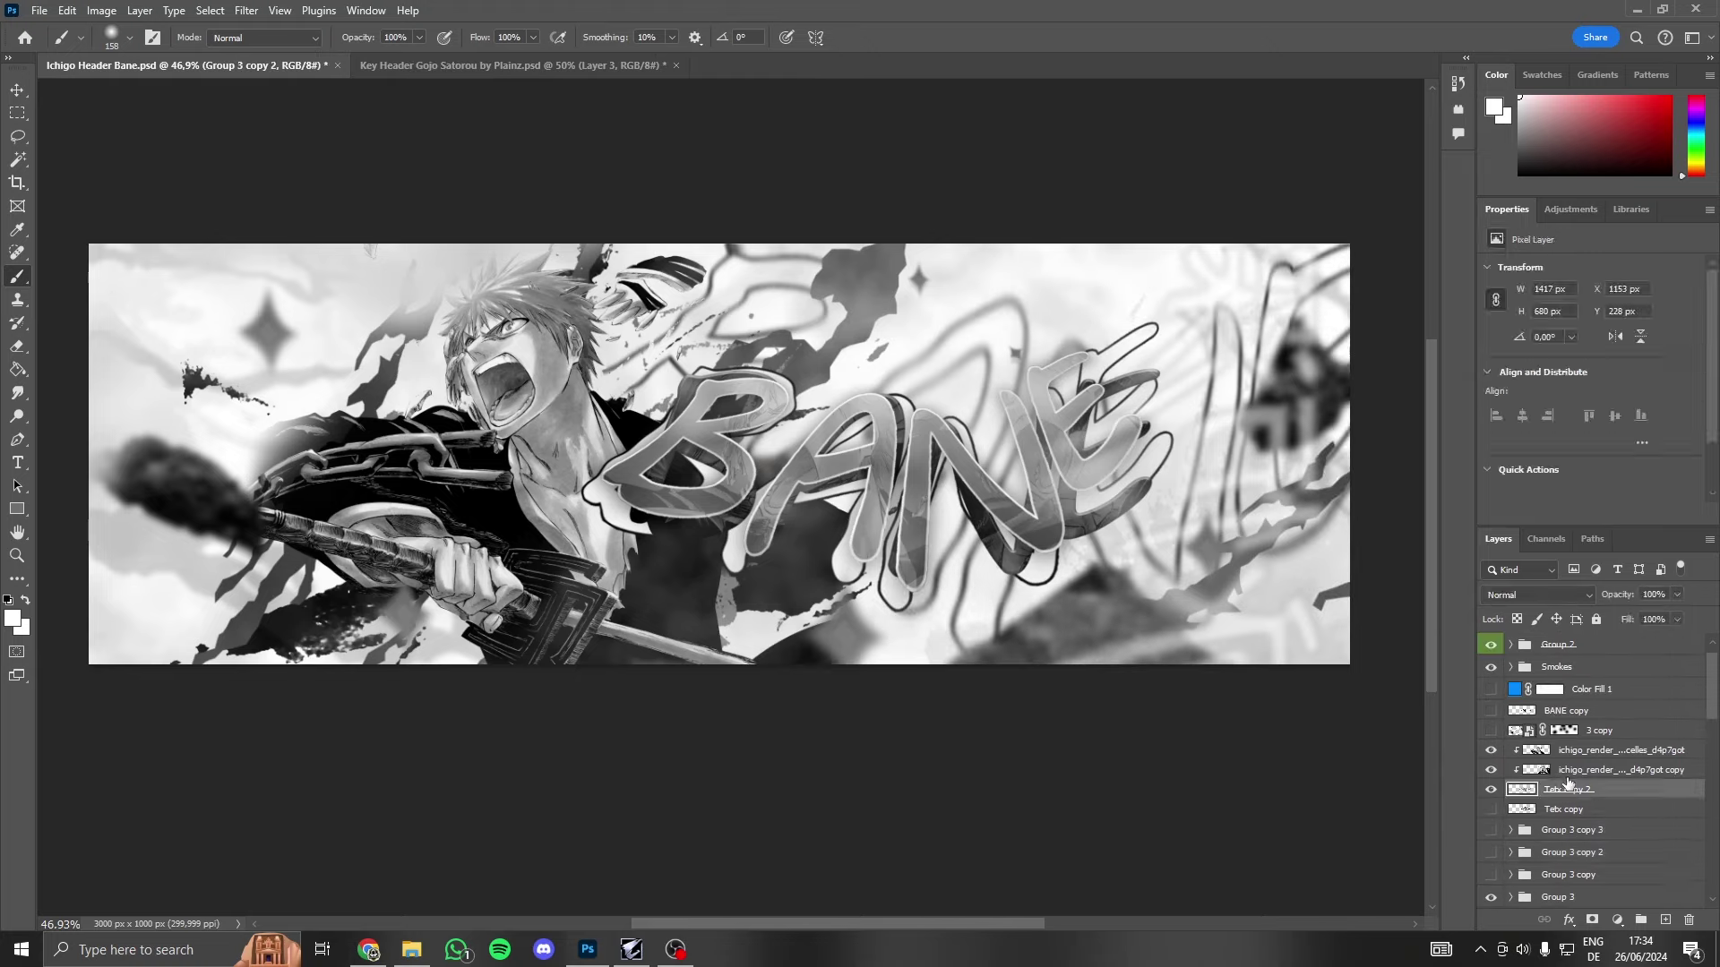
pyautogui.click(1604, 752)
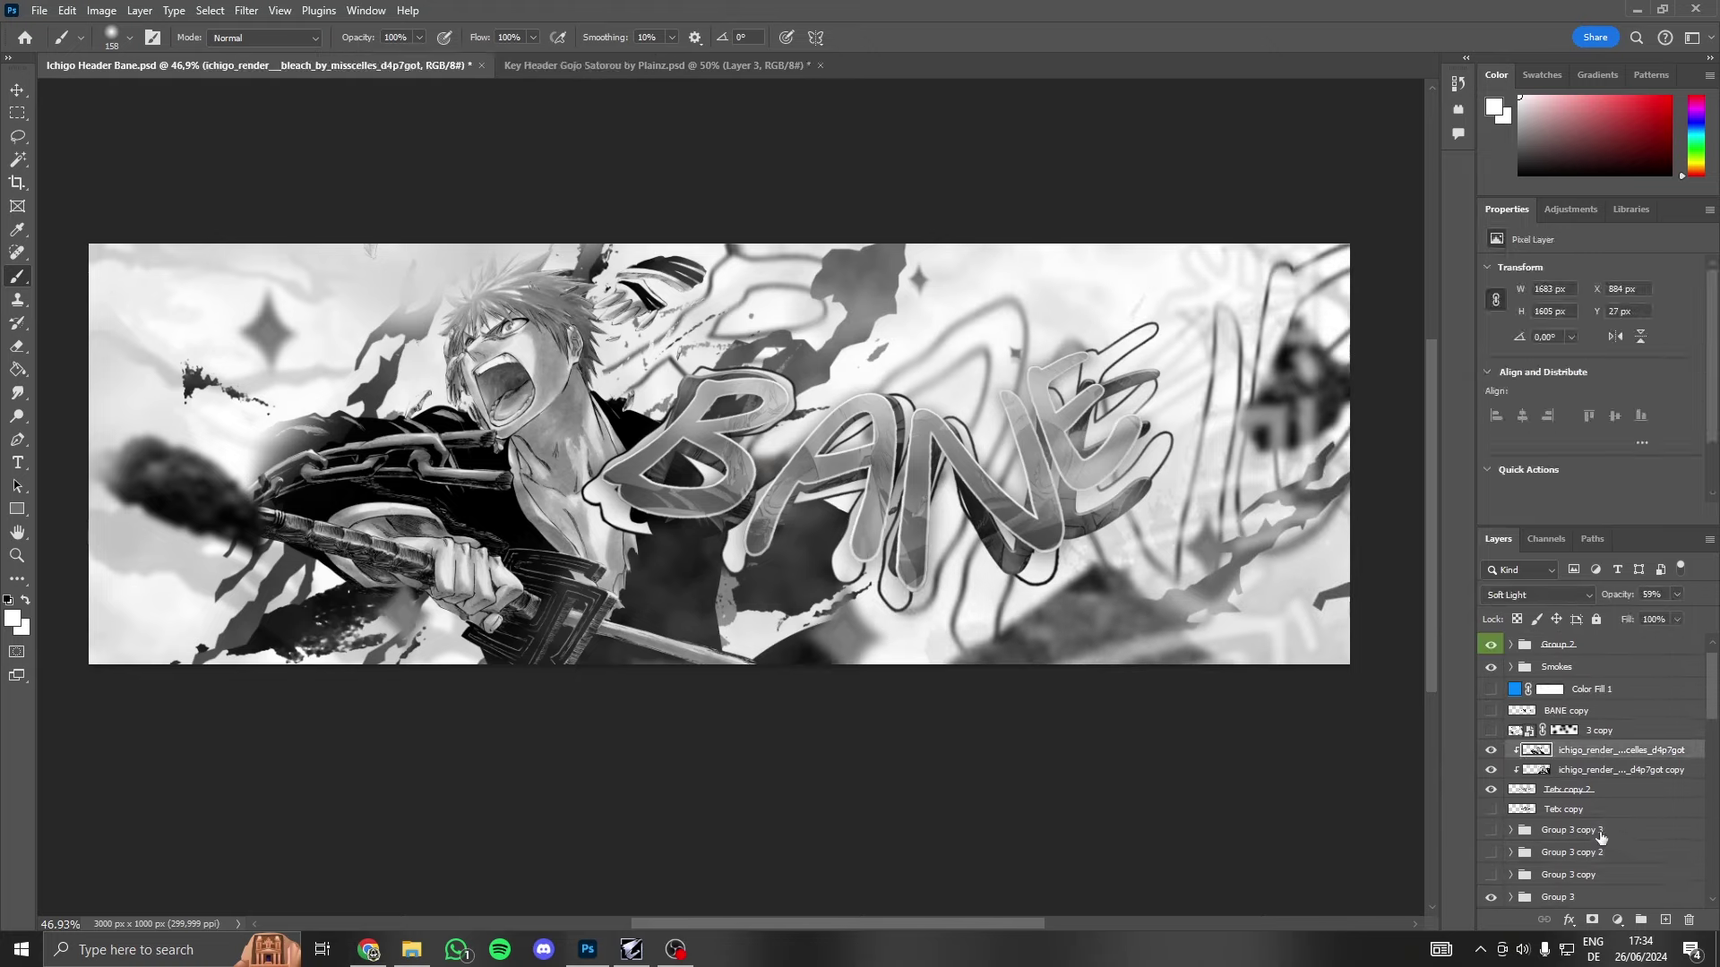
pyautogui.click(1583, 811)
pyautogui.keyDown('shift'); pyautogui.click(1603, 753); pyautogui.keyUp('shift')
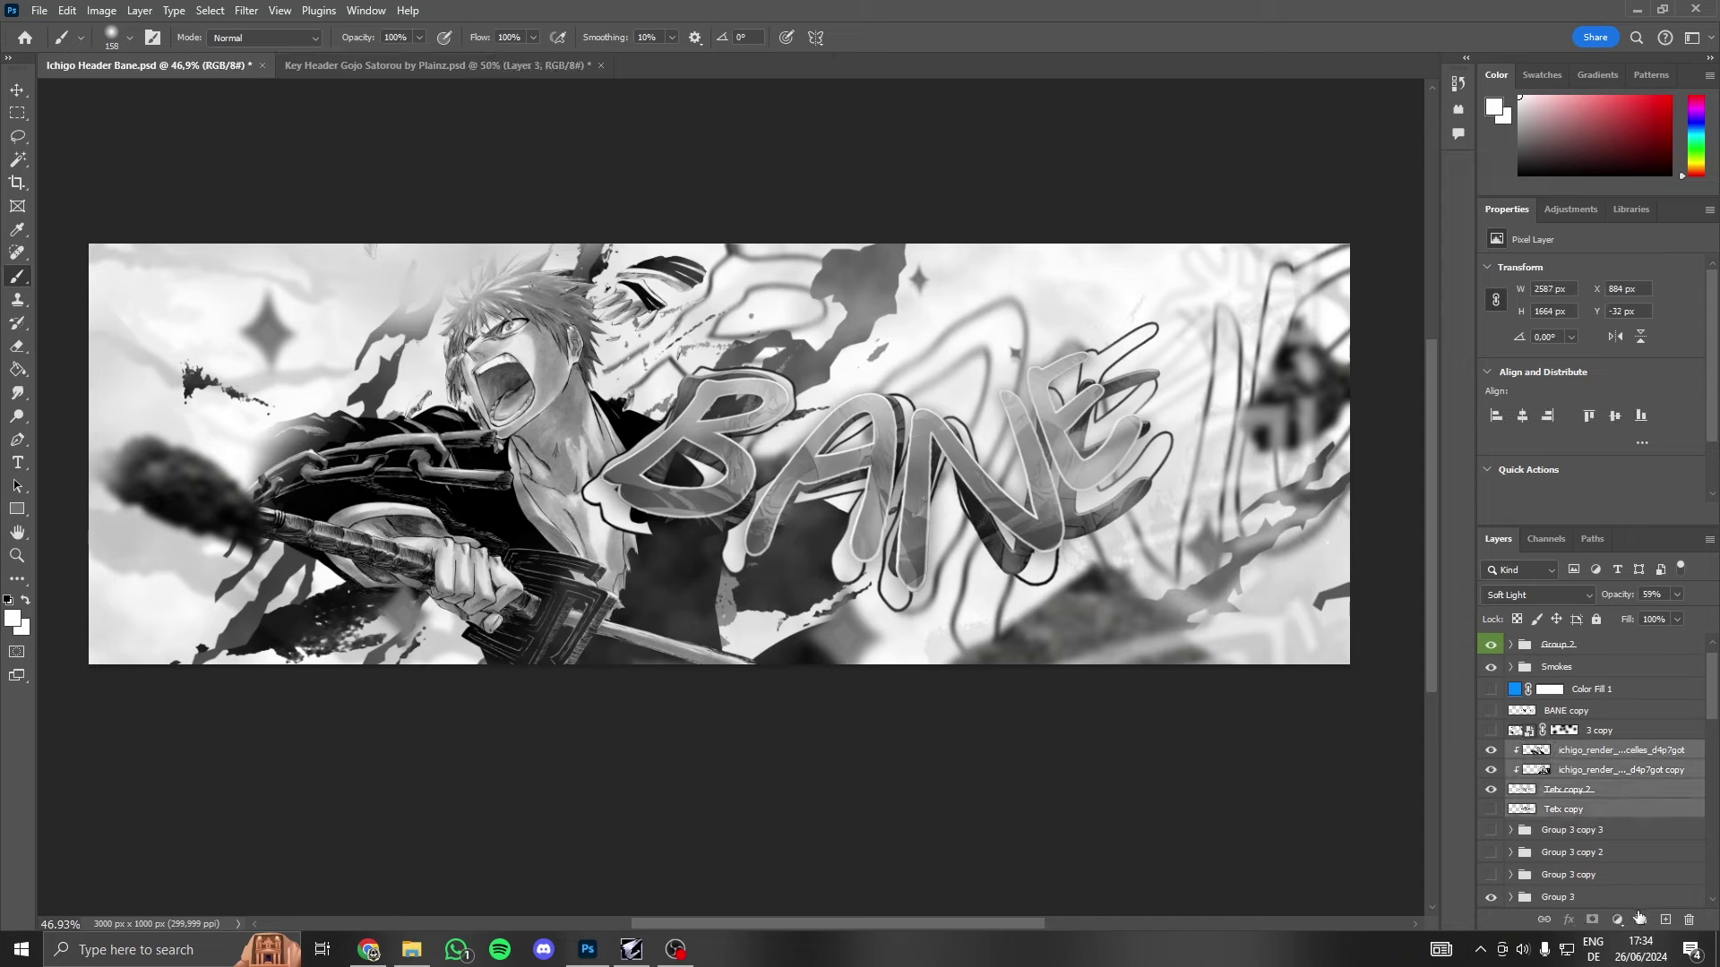
pyautogui.hotkey('ctrl', 'g')
pyautogui.click(1490, 751)
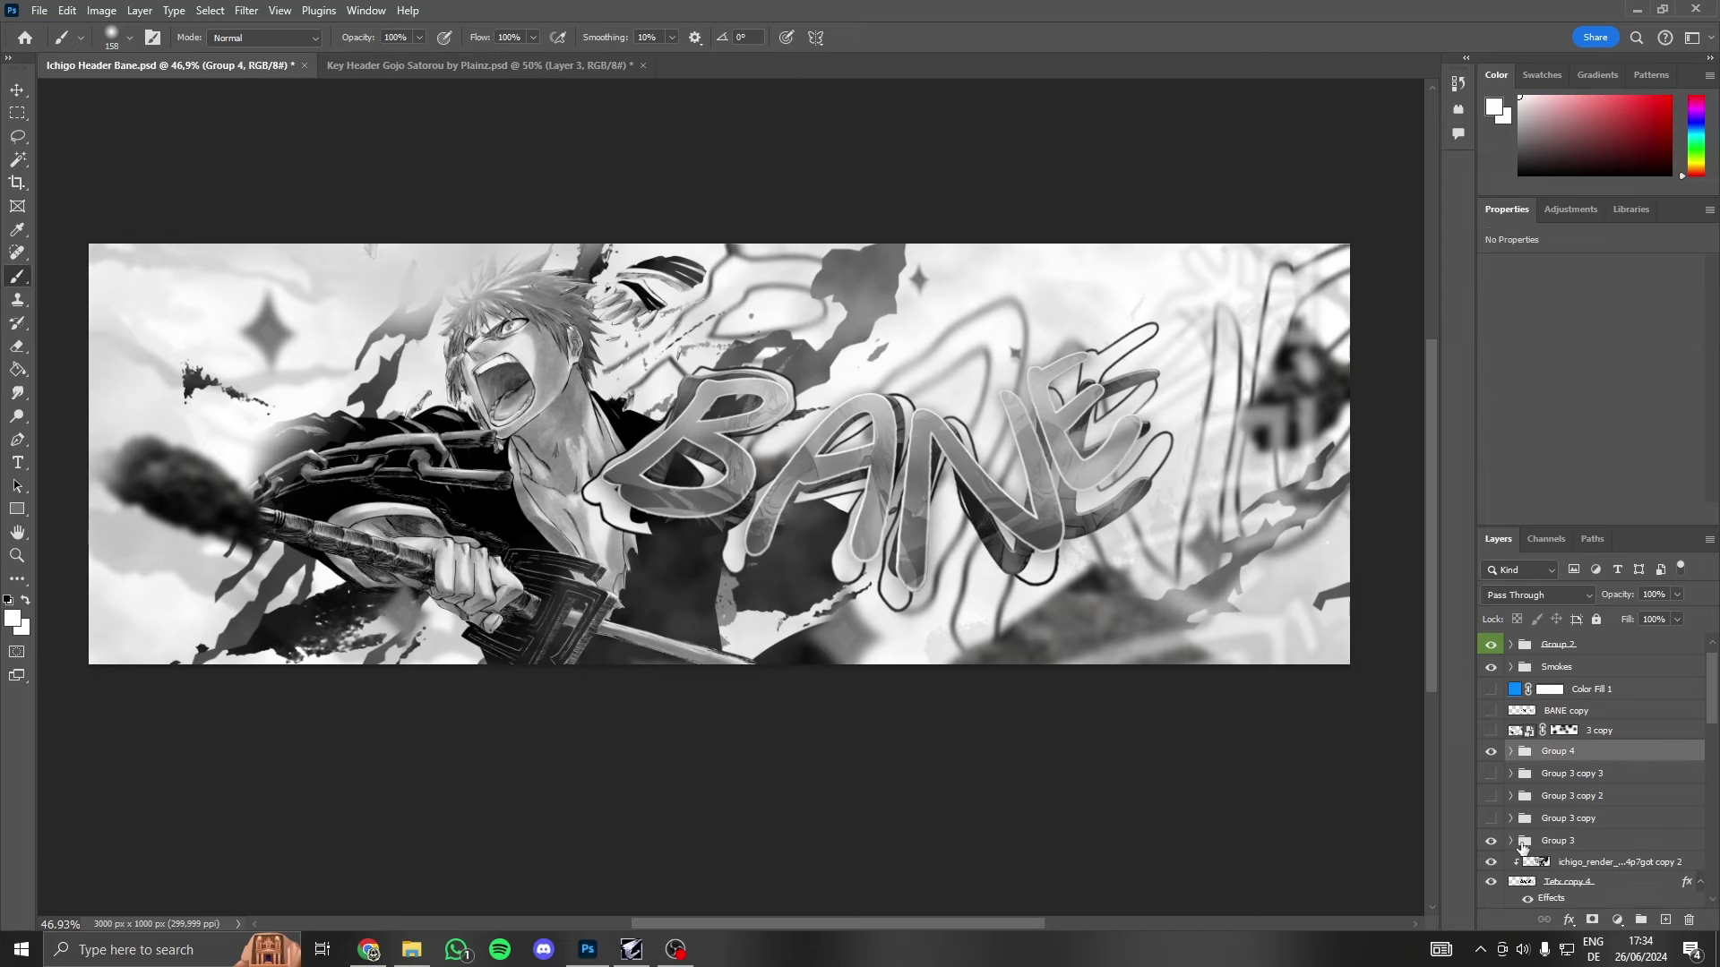
pyautogui.click(1492, 840)
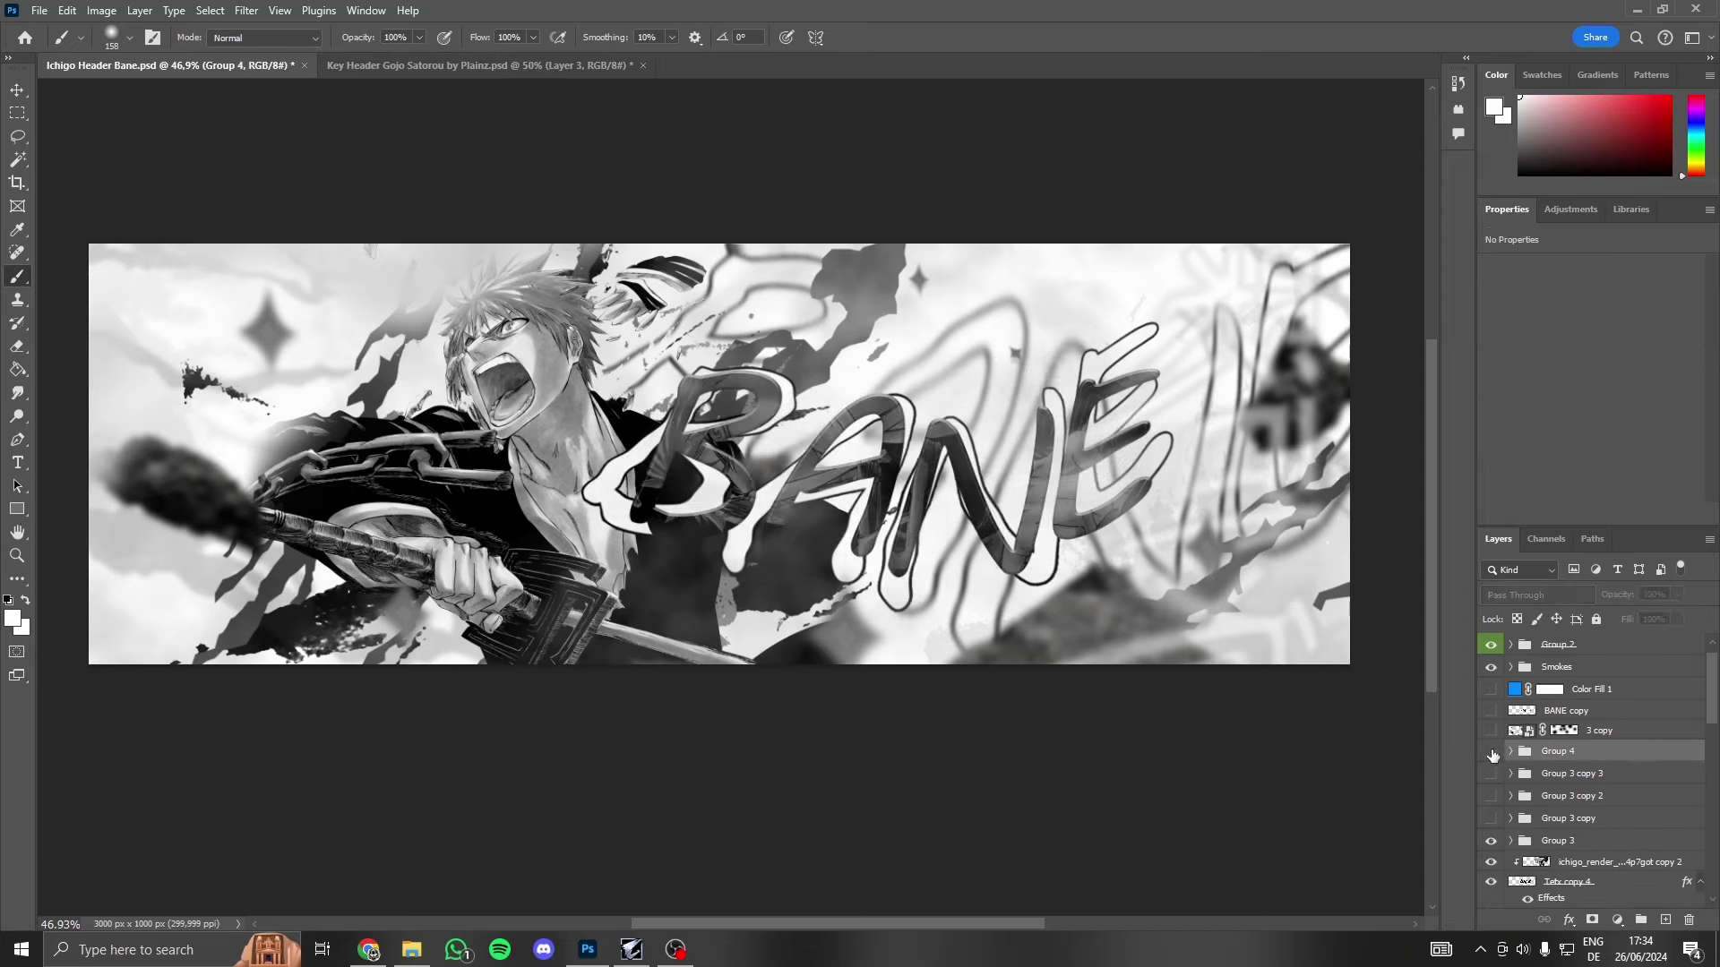
# - Group the remaining text layers into Group 5, then nest Groups 4 and 5 into Group 6
pyautogui.scroll(-1, 1553, 755)
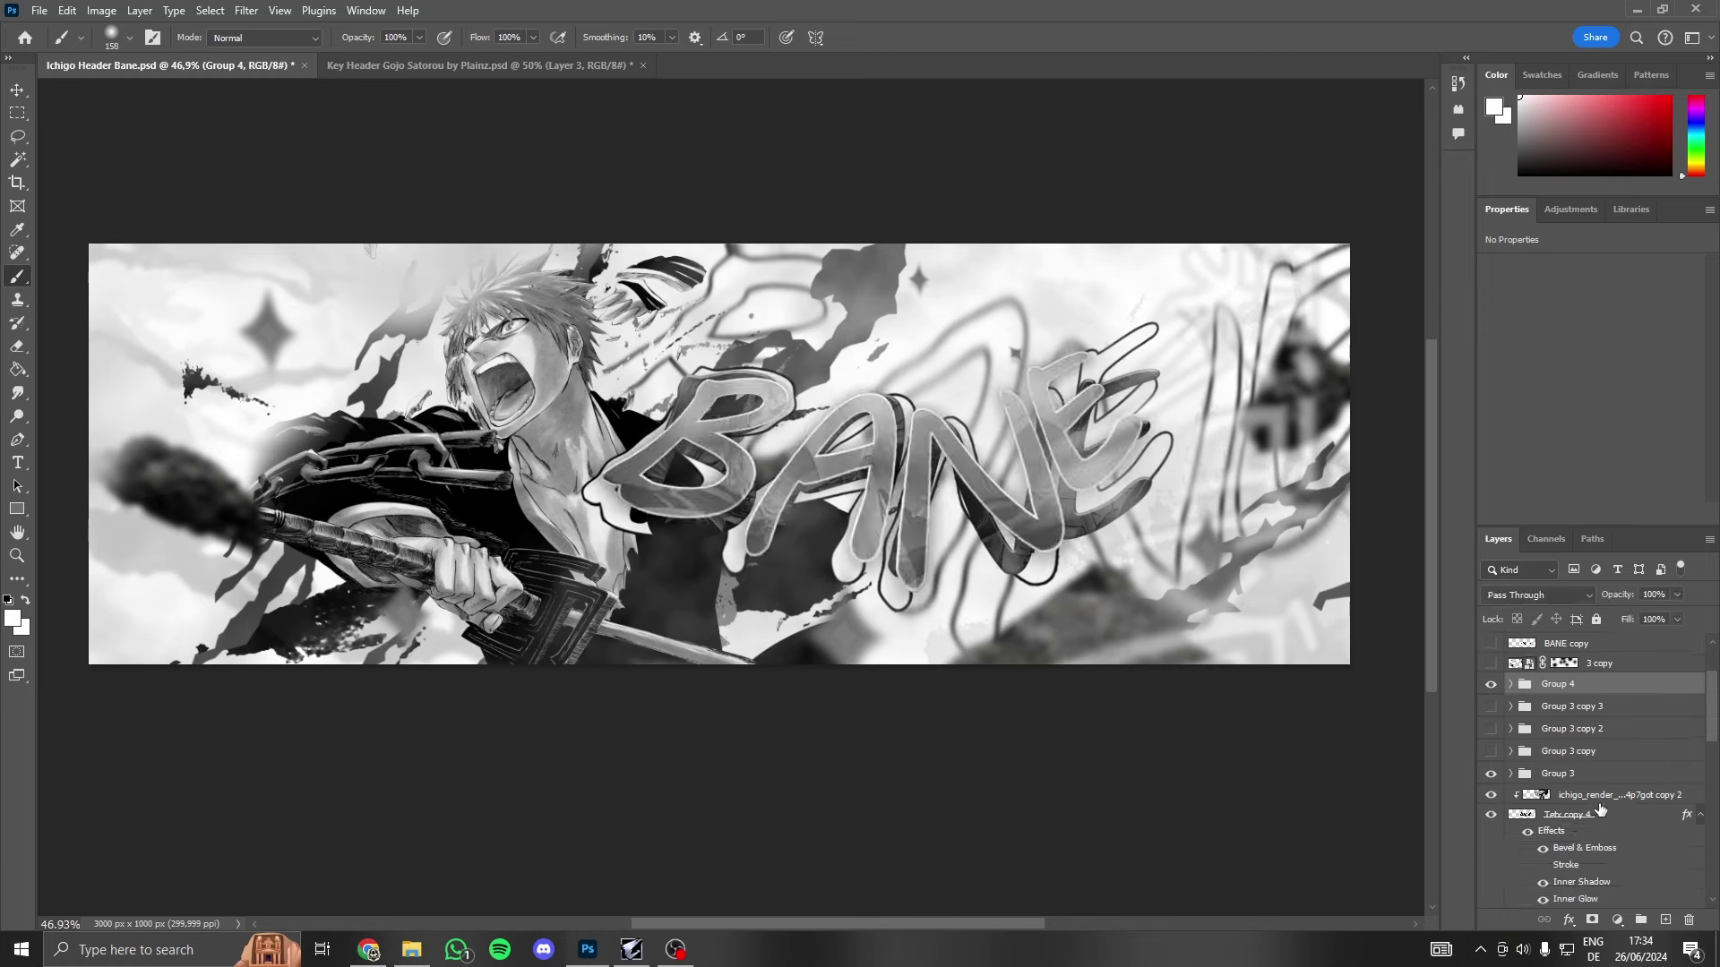
pyautogui.click(1601, 795)
pyautogui.scroll(-1, 1595, 806)
pyautogui.scroll(-1, 1594, 811)
pyautogui.scroll(-1, 1581, 817)
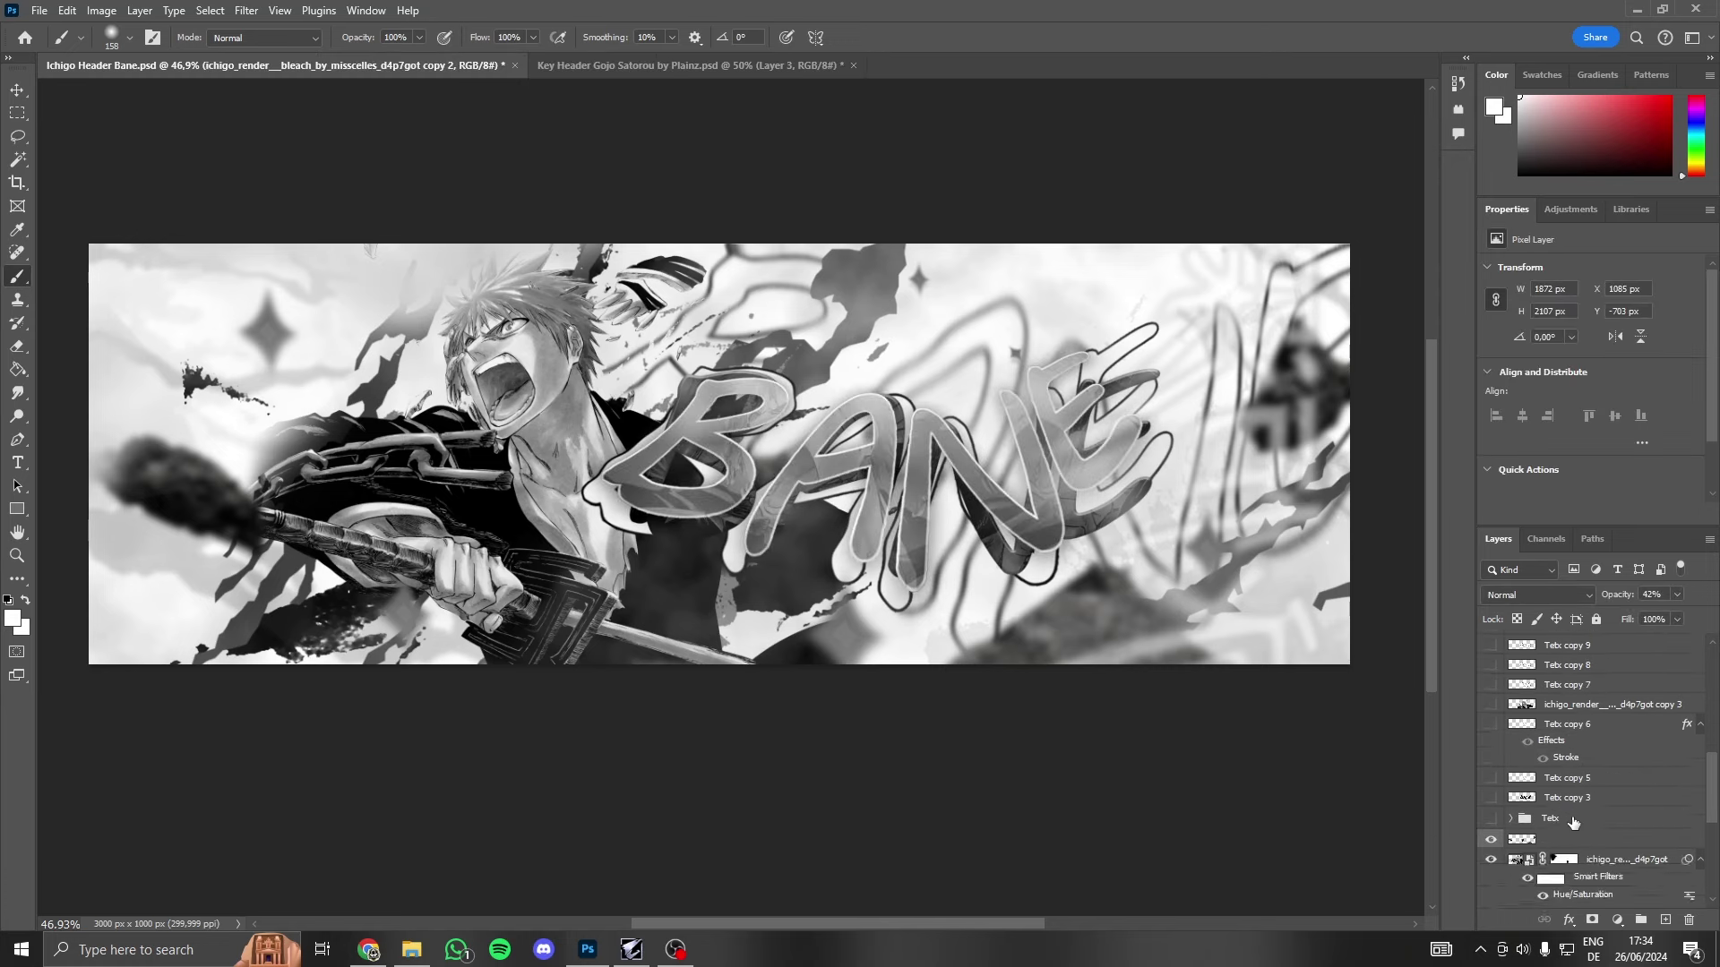
pyautogui.keyDown('shift'); pyautogui.click(1574, 818); pyautogui.keyUp('shift')
pyautogui.click(1640, 922)
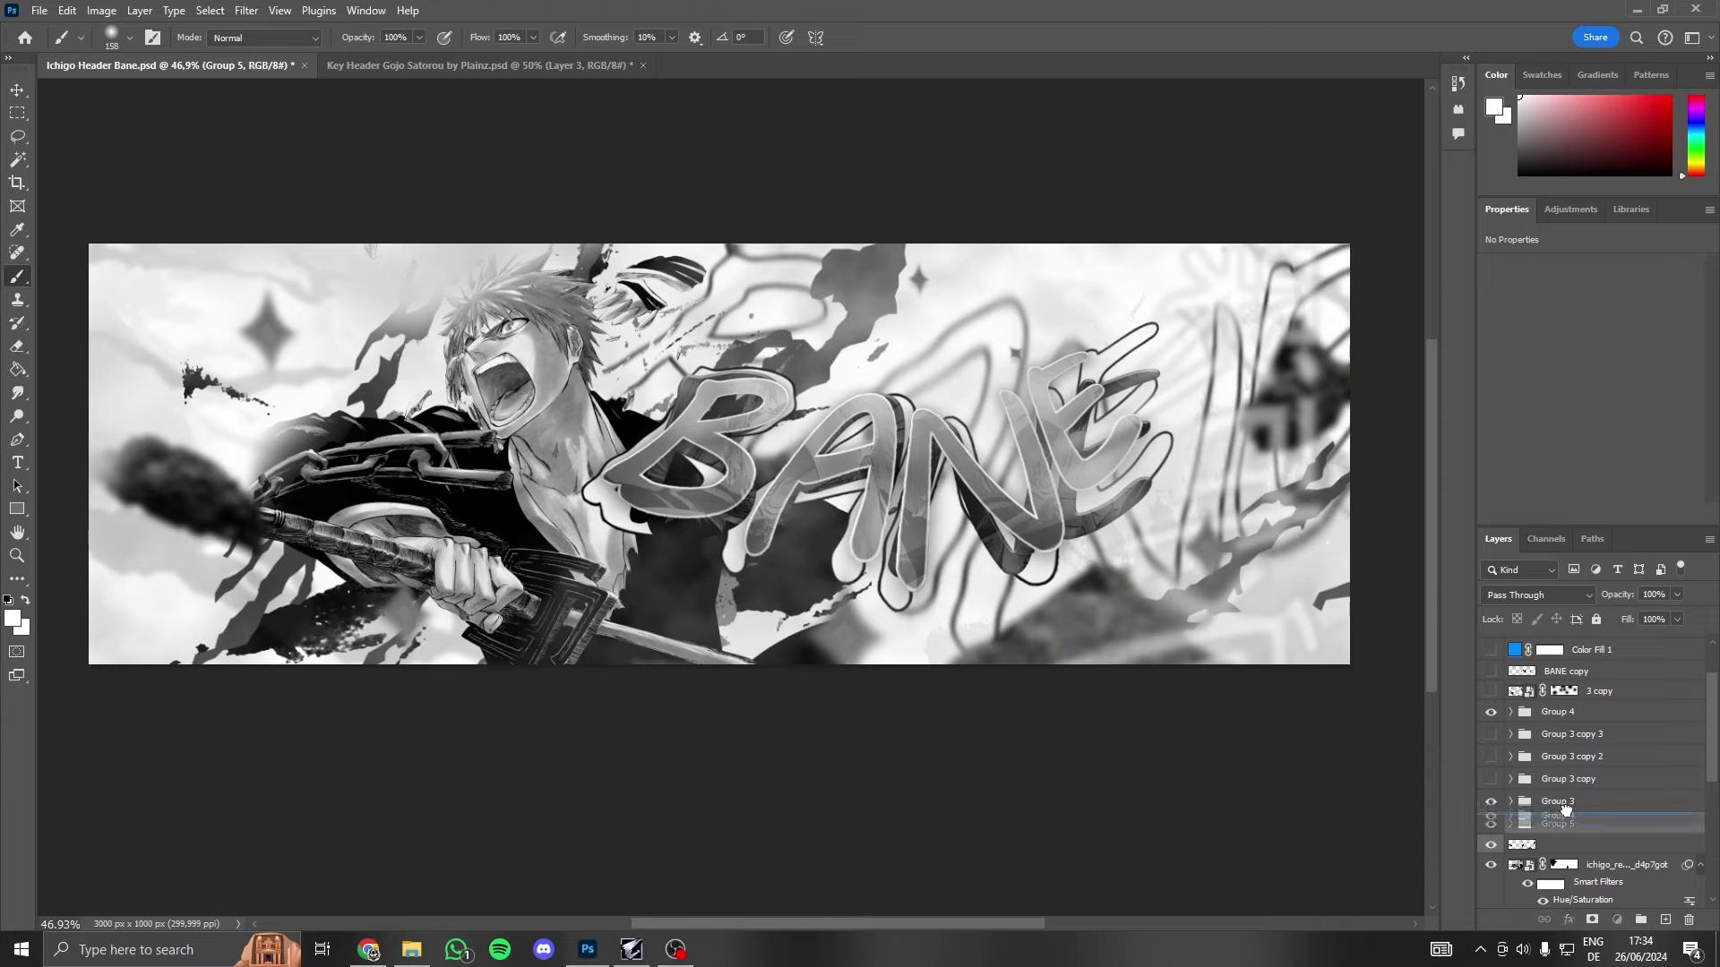
pyautogui.moveTo(1566, 809); pyautogui.dragTo(1569, 817)
pyautogui.keyDown('shift'); pyautogui.click(1569, 823); pyautogui.keyUp('shift')
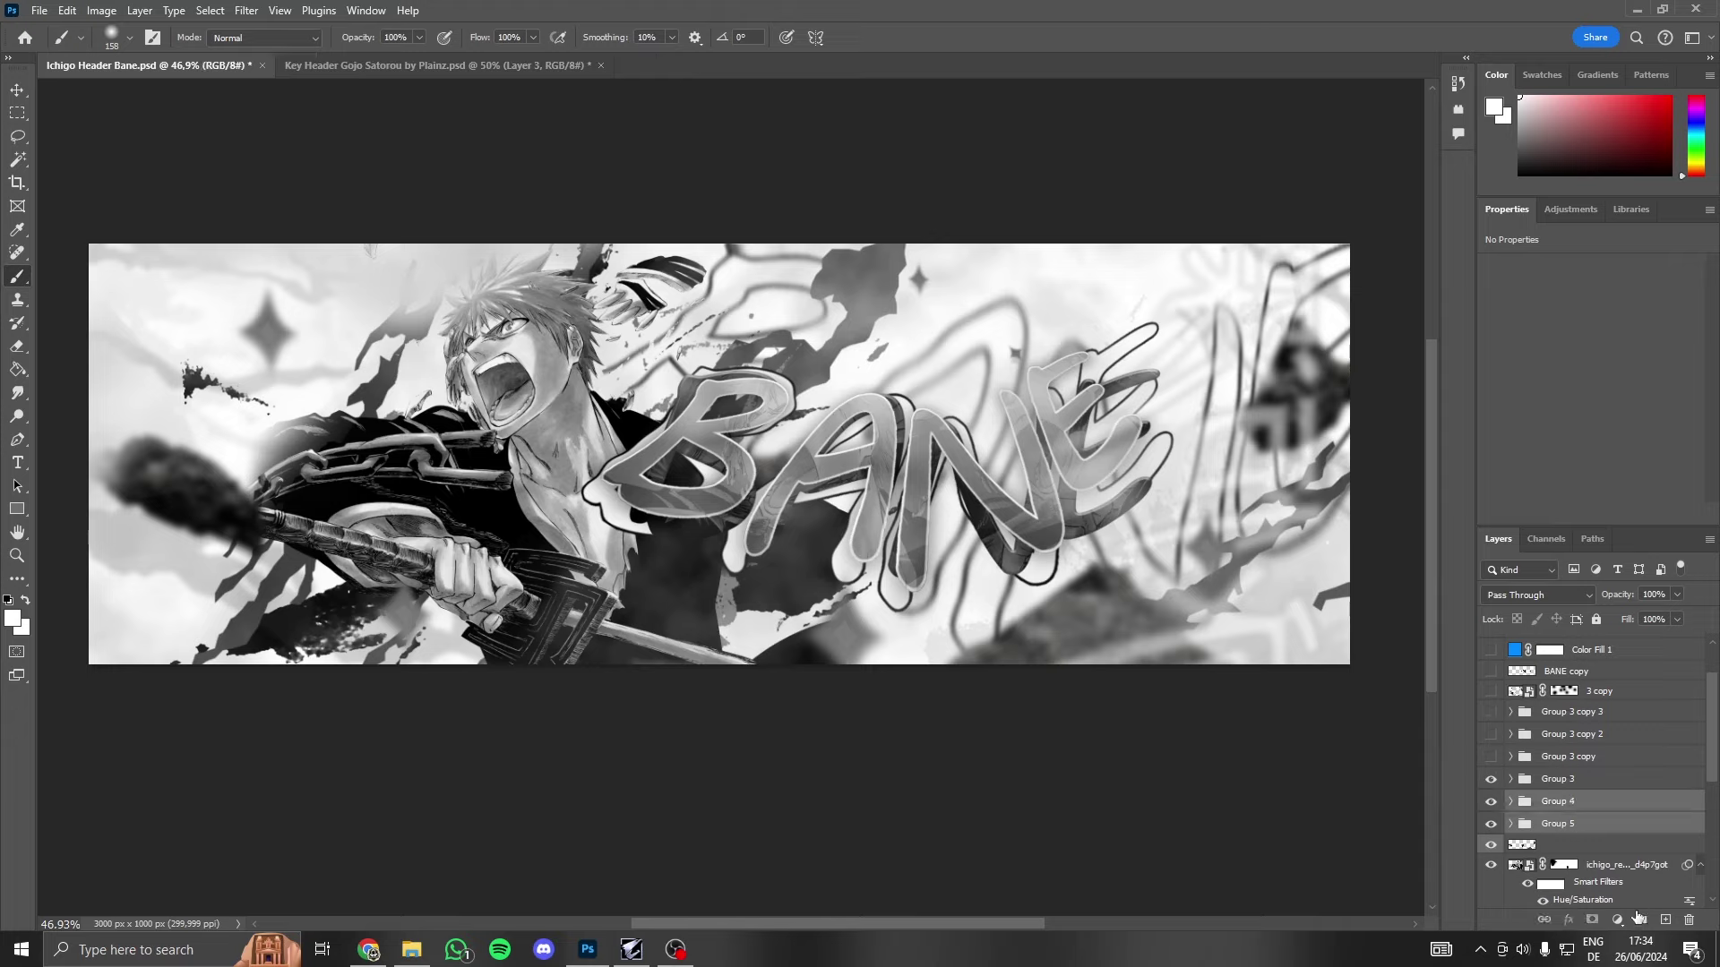
pyautogui.click(1640, 920)
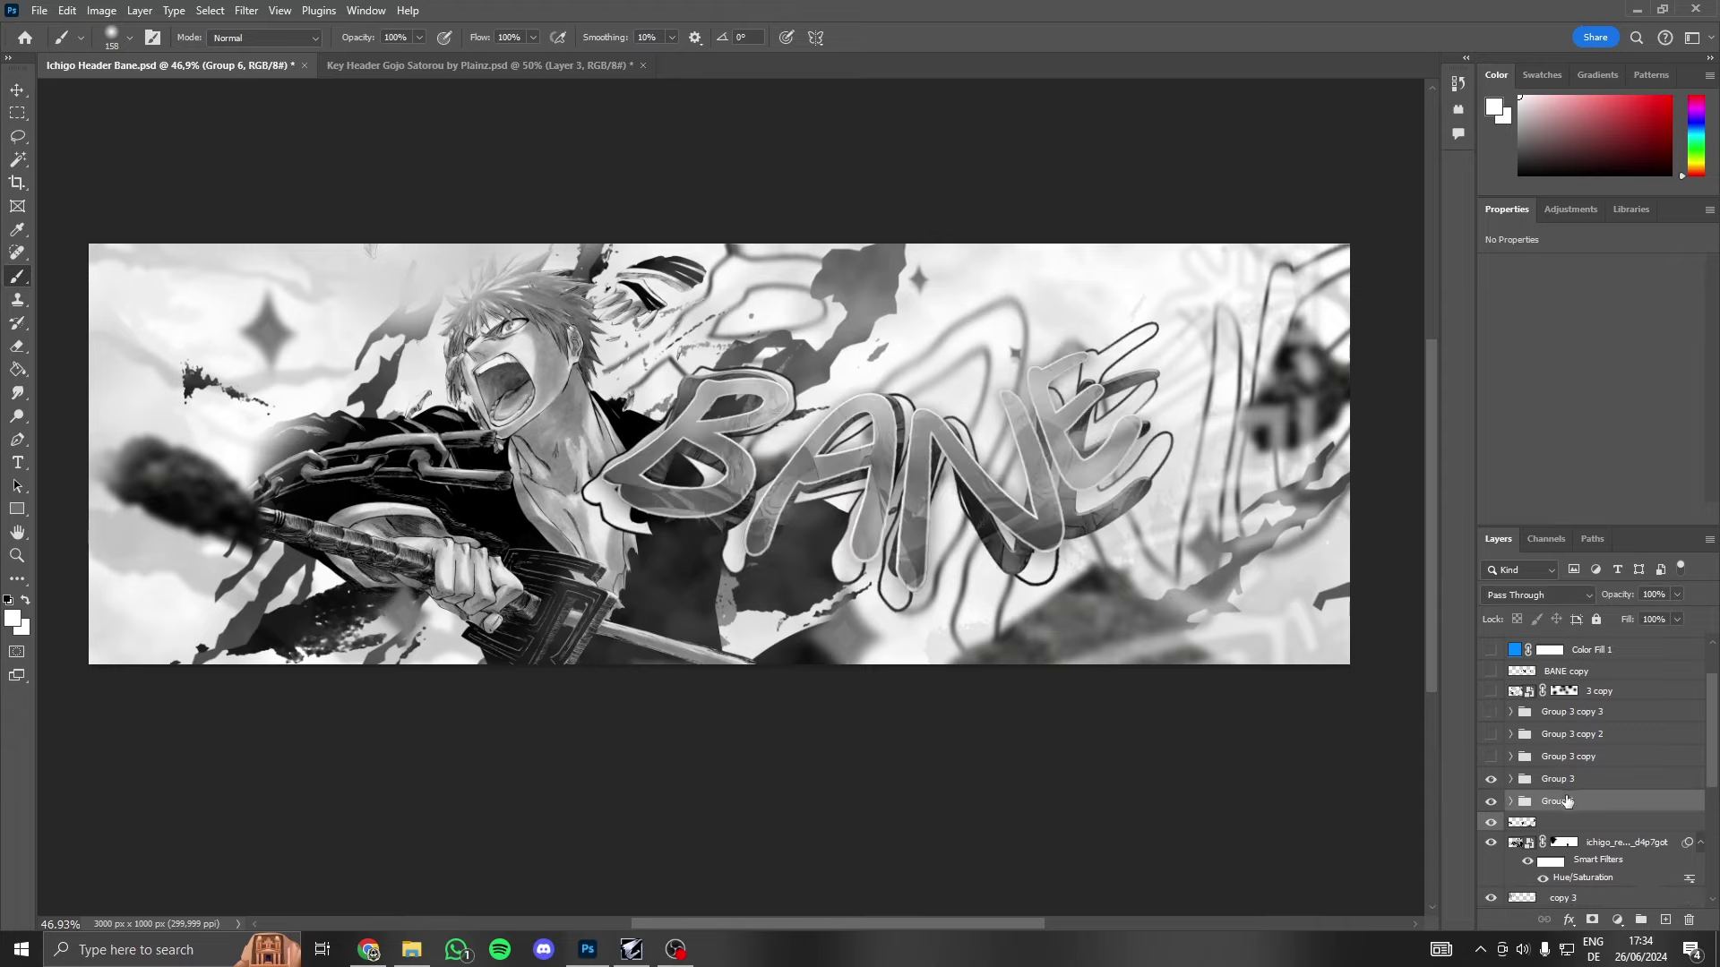
# - Duplicate Group 6, merge the copy to pixels, duplicate it as Group 6 copy 2, and hide the merged copy
pyautogui.rightClick(1567, 801)
pyautogui.click(1576, 788)
pyautogui.click(1491, 821)
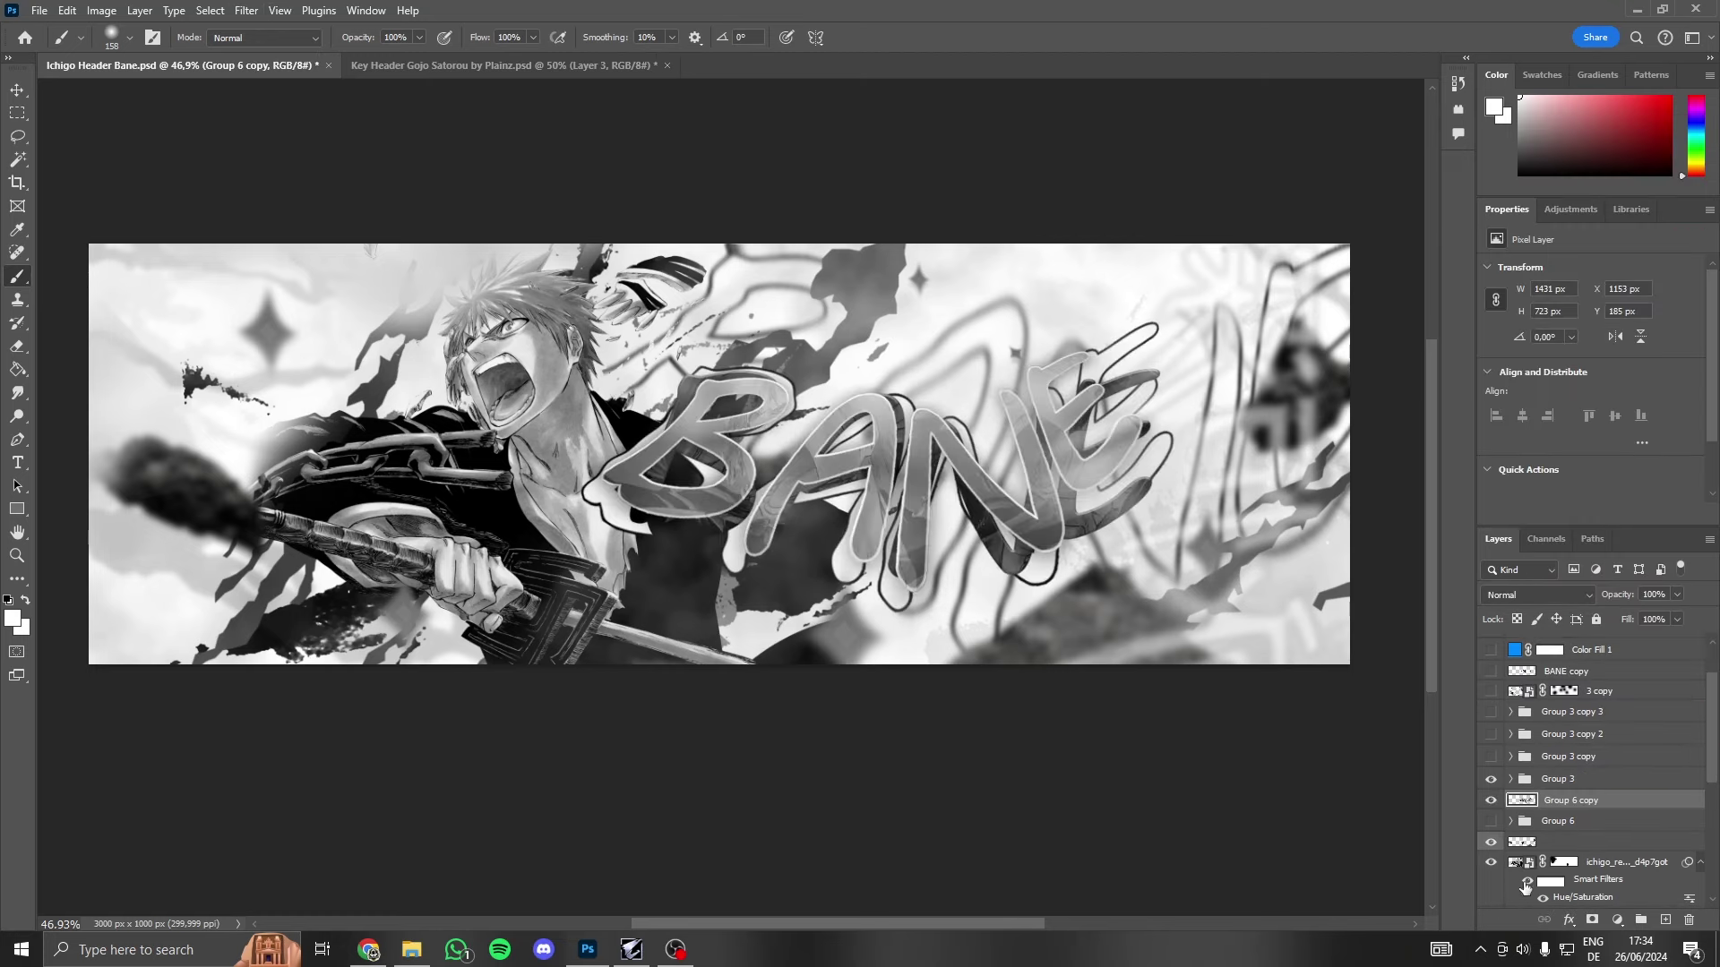
pyautogui.hotkey('ctrl', 'j')
pyautogui.click(1490, 821)
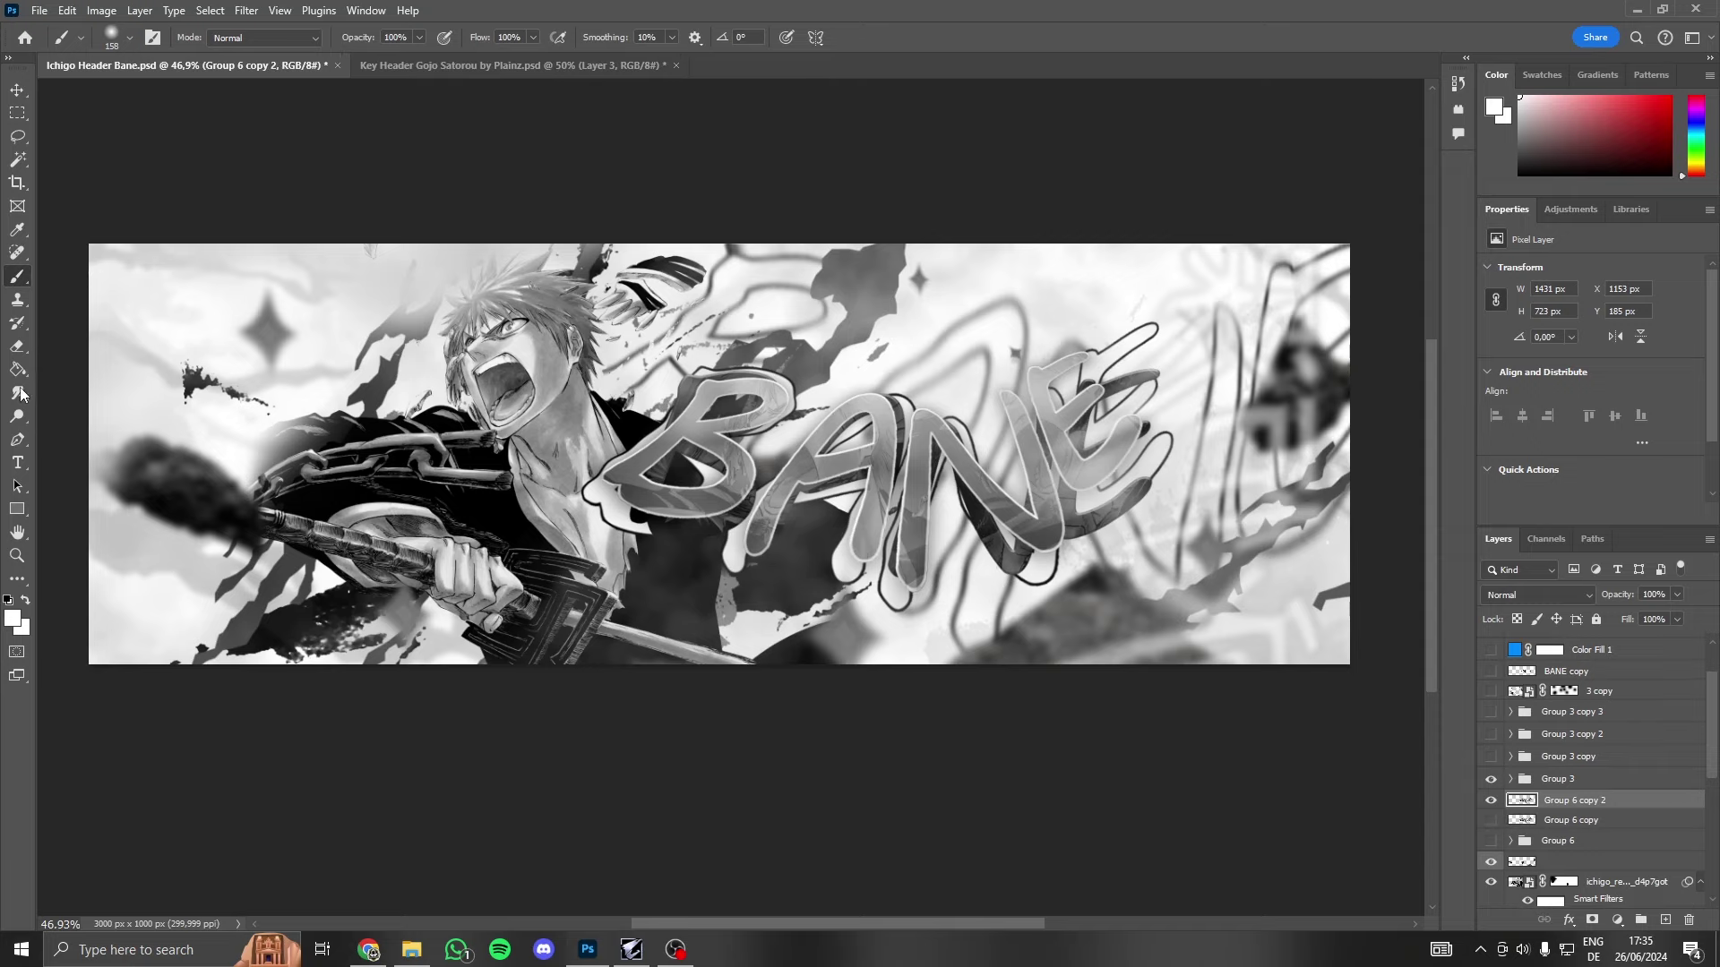
pyautogui.click(18, 392)
# - Smudge the B of BANE upward and the dark strokes around it, undoing the AN stroke
pyautogui.moveTo(708, 385); pyautogui.dragTo(710, 287)
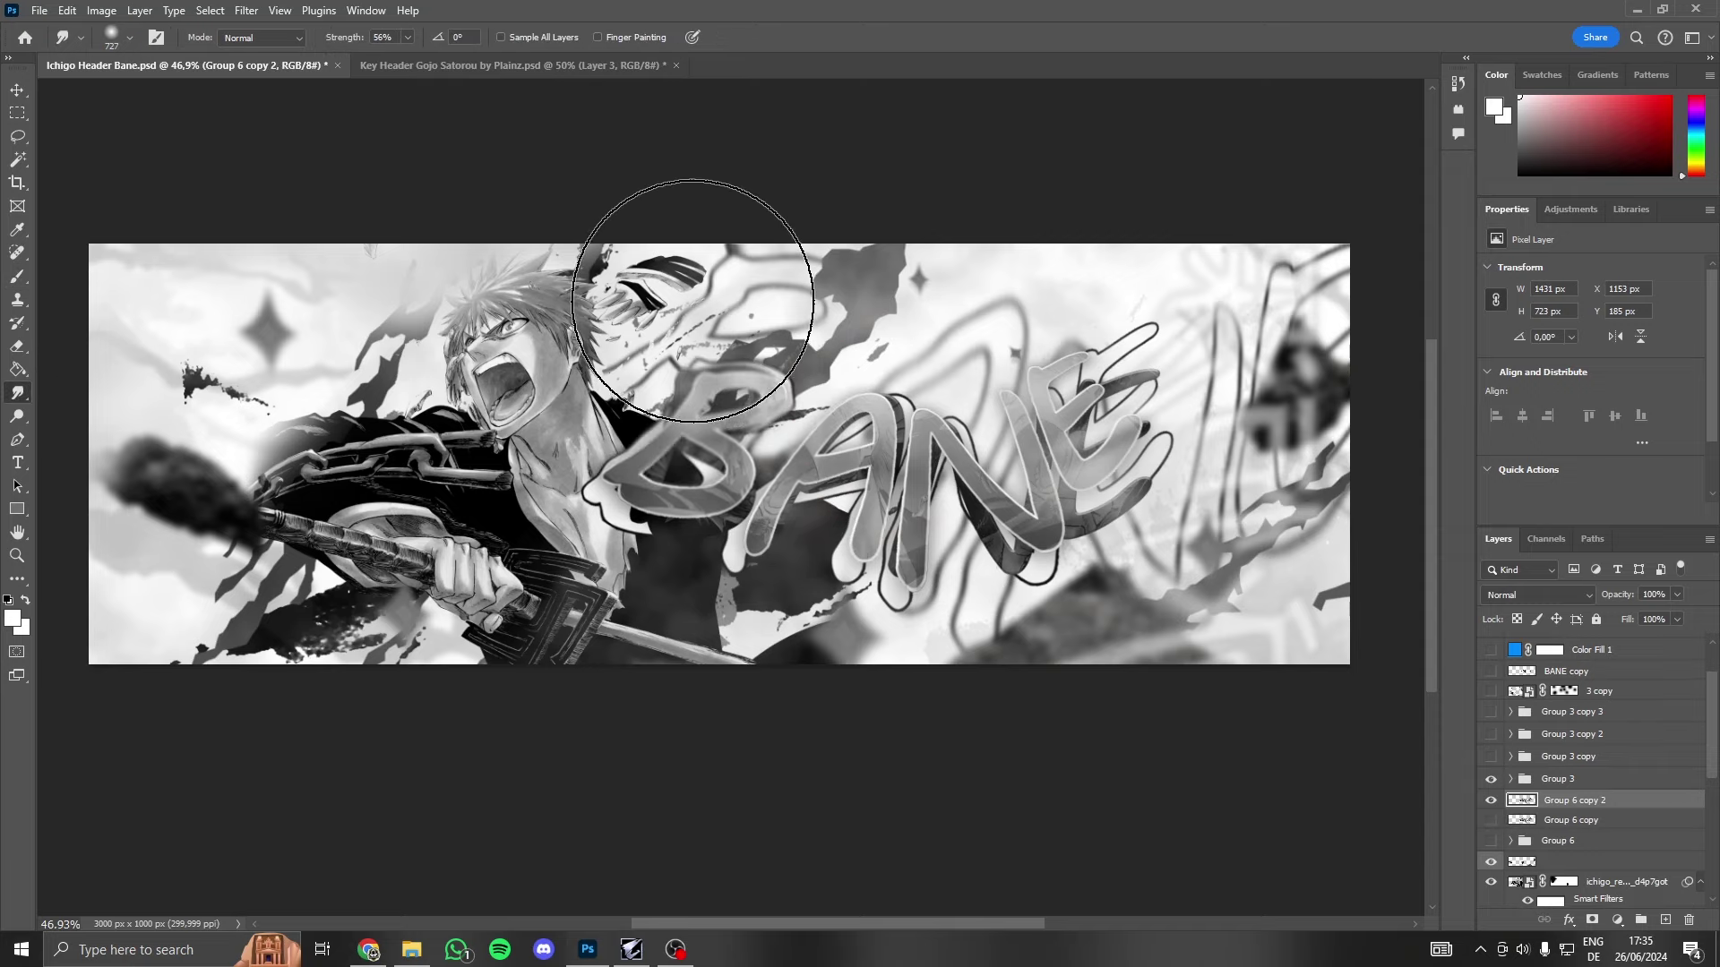
pyautogui.moveTo(1288, 534)
pyautogui.mouseDown()
pyautogui.moveTo(1221, 634)
pyautogui.moveTo(1090, 684)
pyautogui.moveTo(945, 714)
pyautogui.moveTo(777, 690)
pyautogui.moveTo(729, 703)
pyautogui.moveTo(714, 668)
pyautogui.mouseUp()
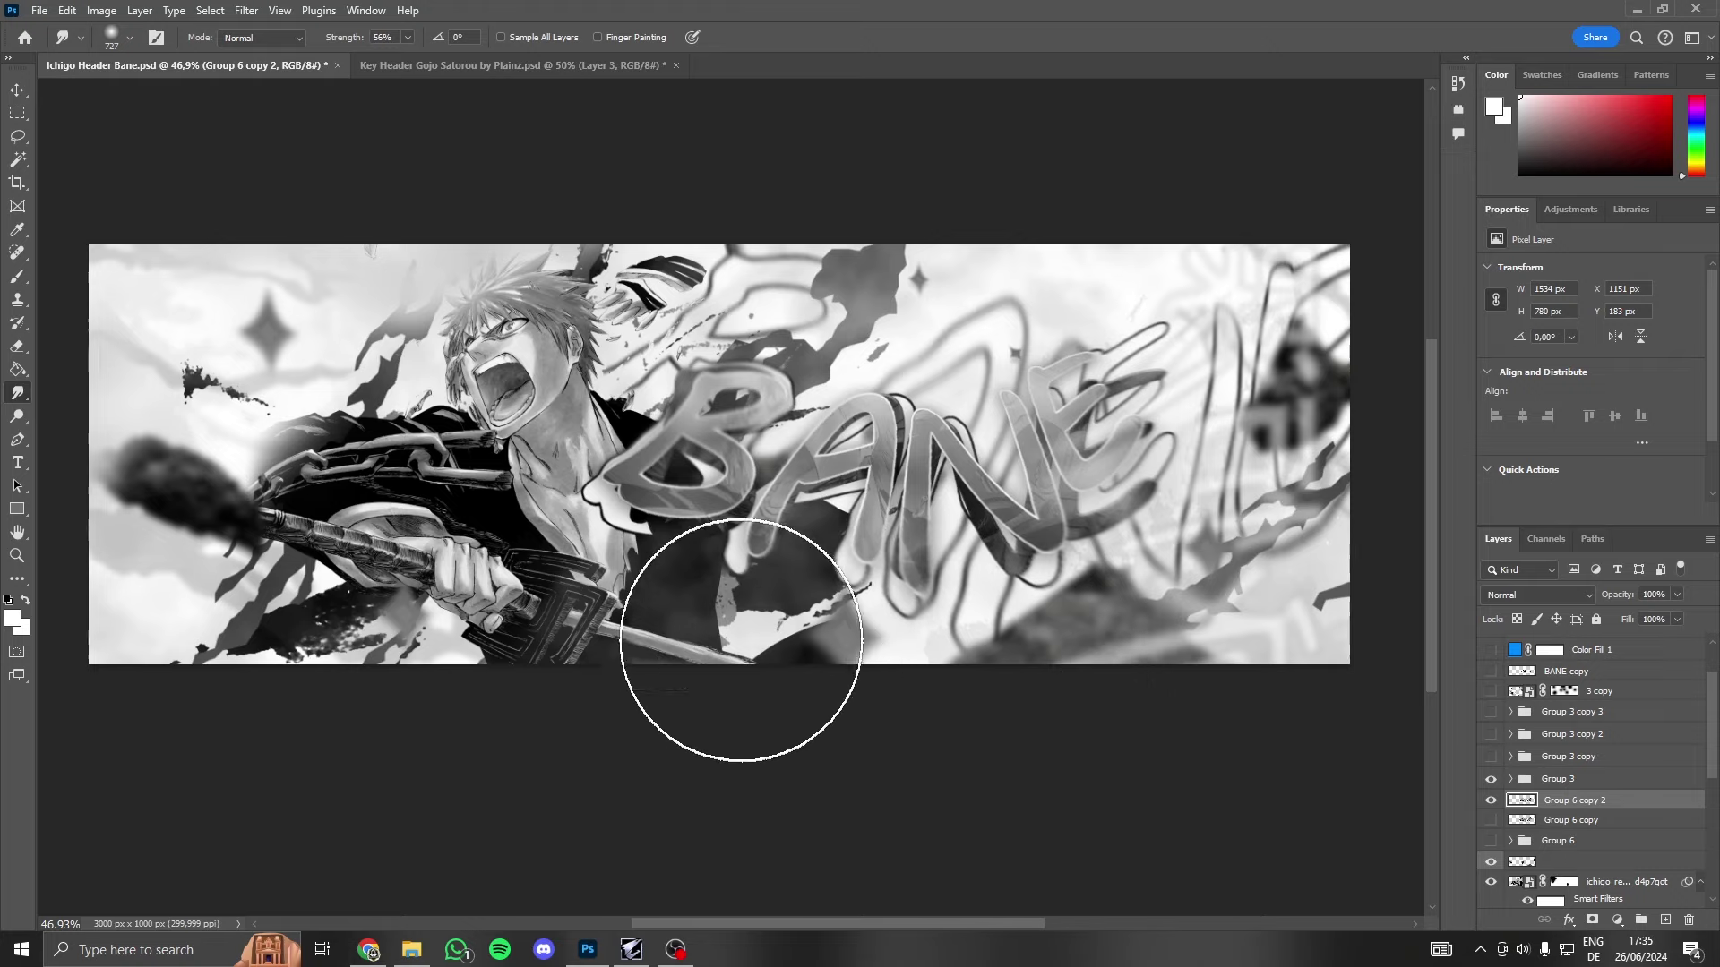
pyautogui.scroll(-1, 752, 502)
pyautogui.scroll(-1, 858, 455)
pyautogui.scroll(1, 842, 439)
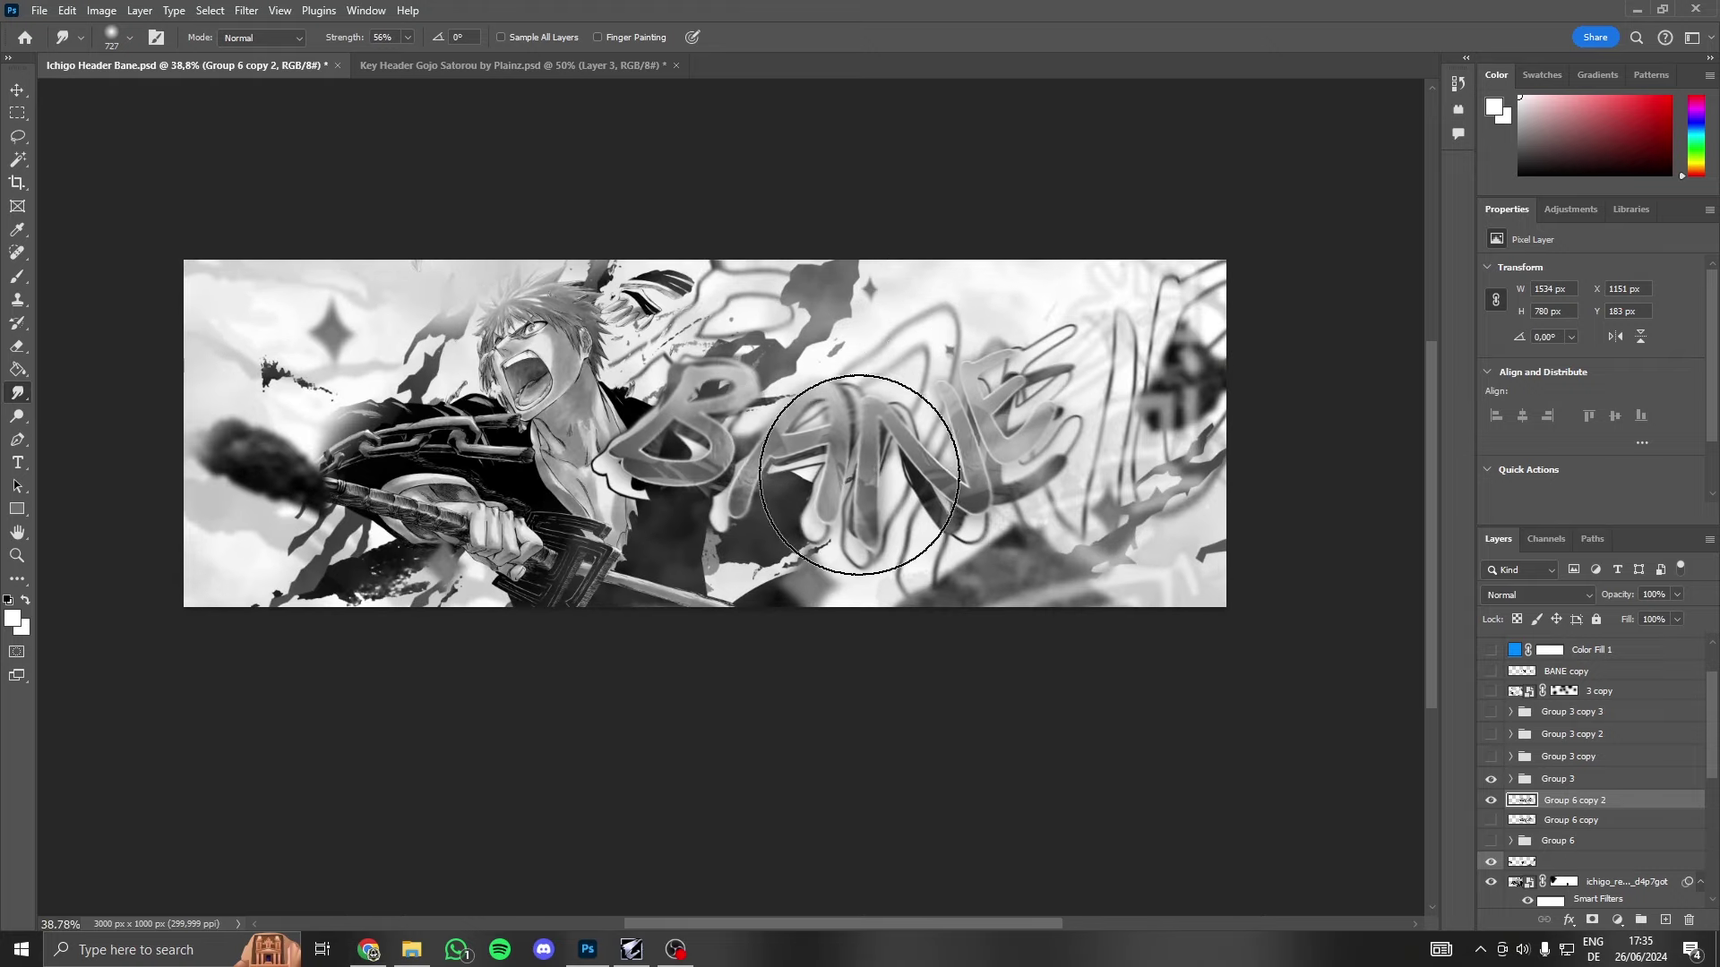
pyautogui.hotkey('ctrl', 'z')
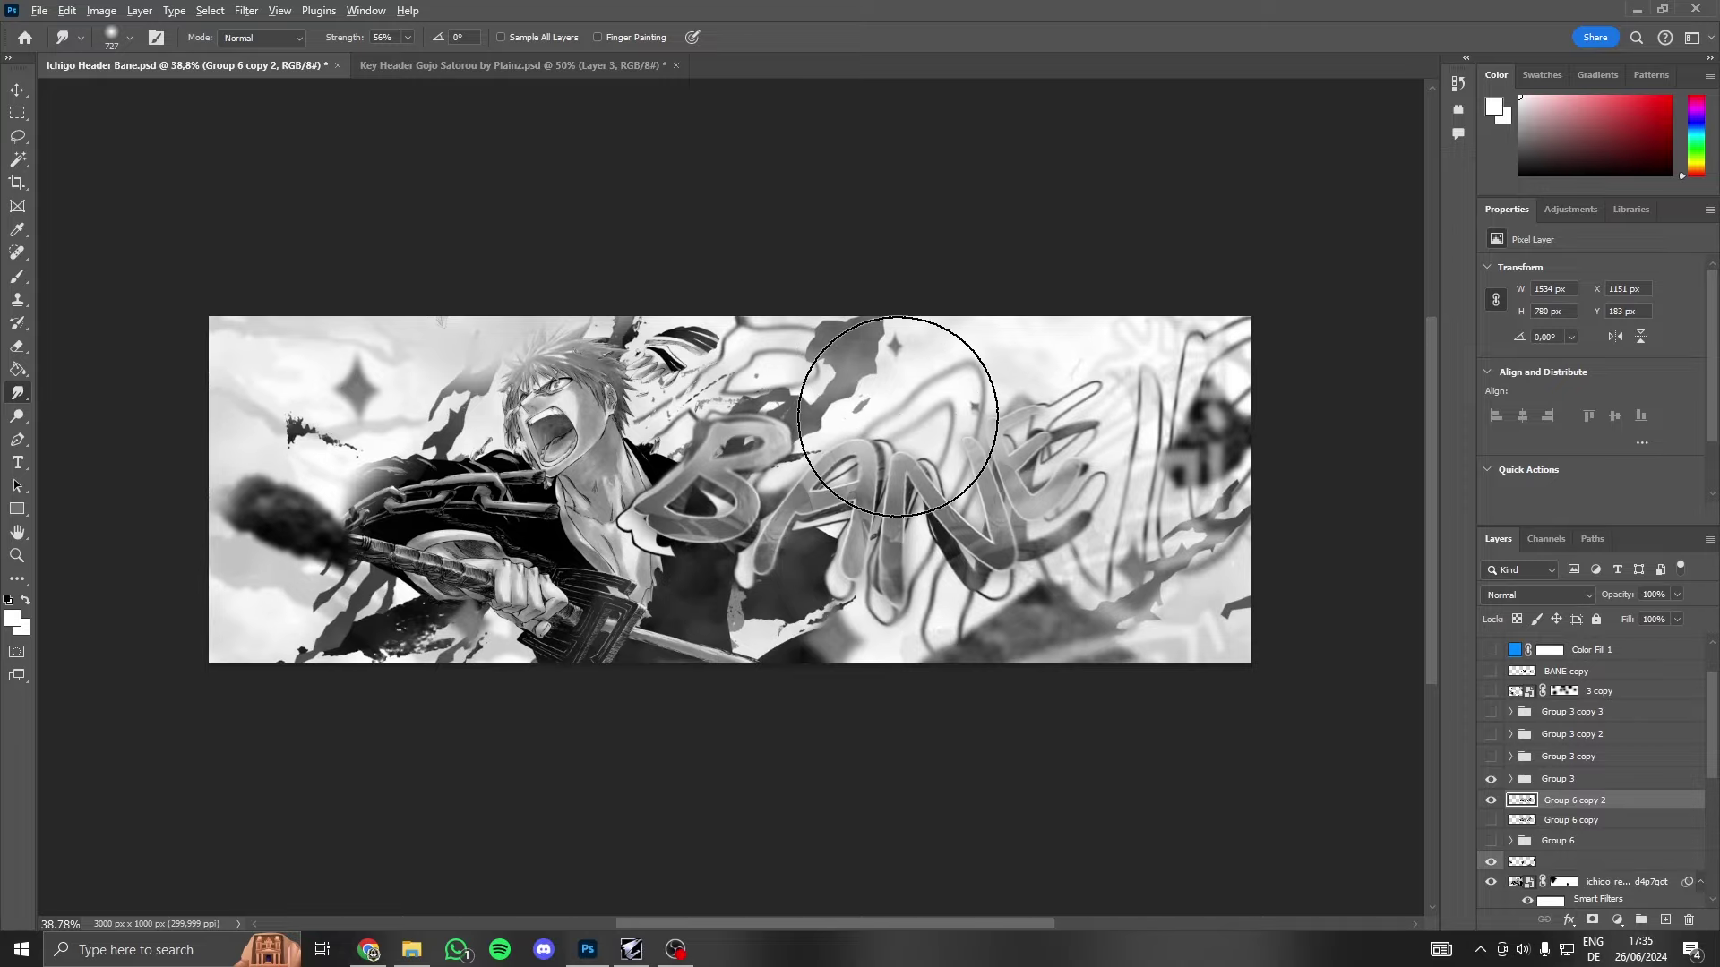
pyautogui.scroll(-5, 887, 330)
pyautogui.scroll(6, 1008, 488)
pyautogui.scroll(3, 1008, 488)
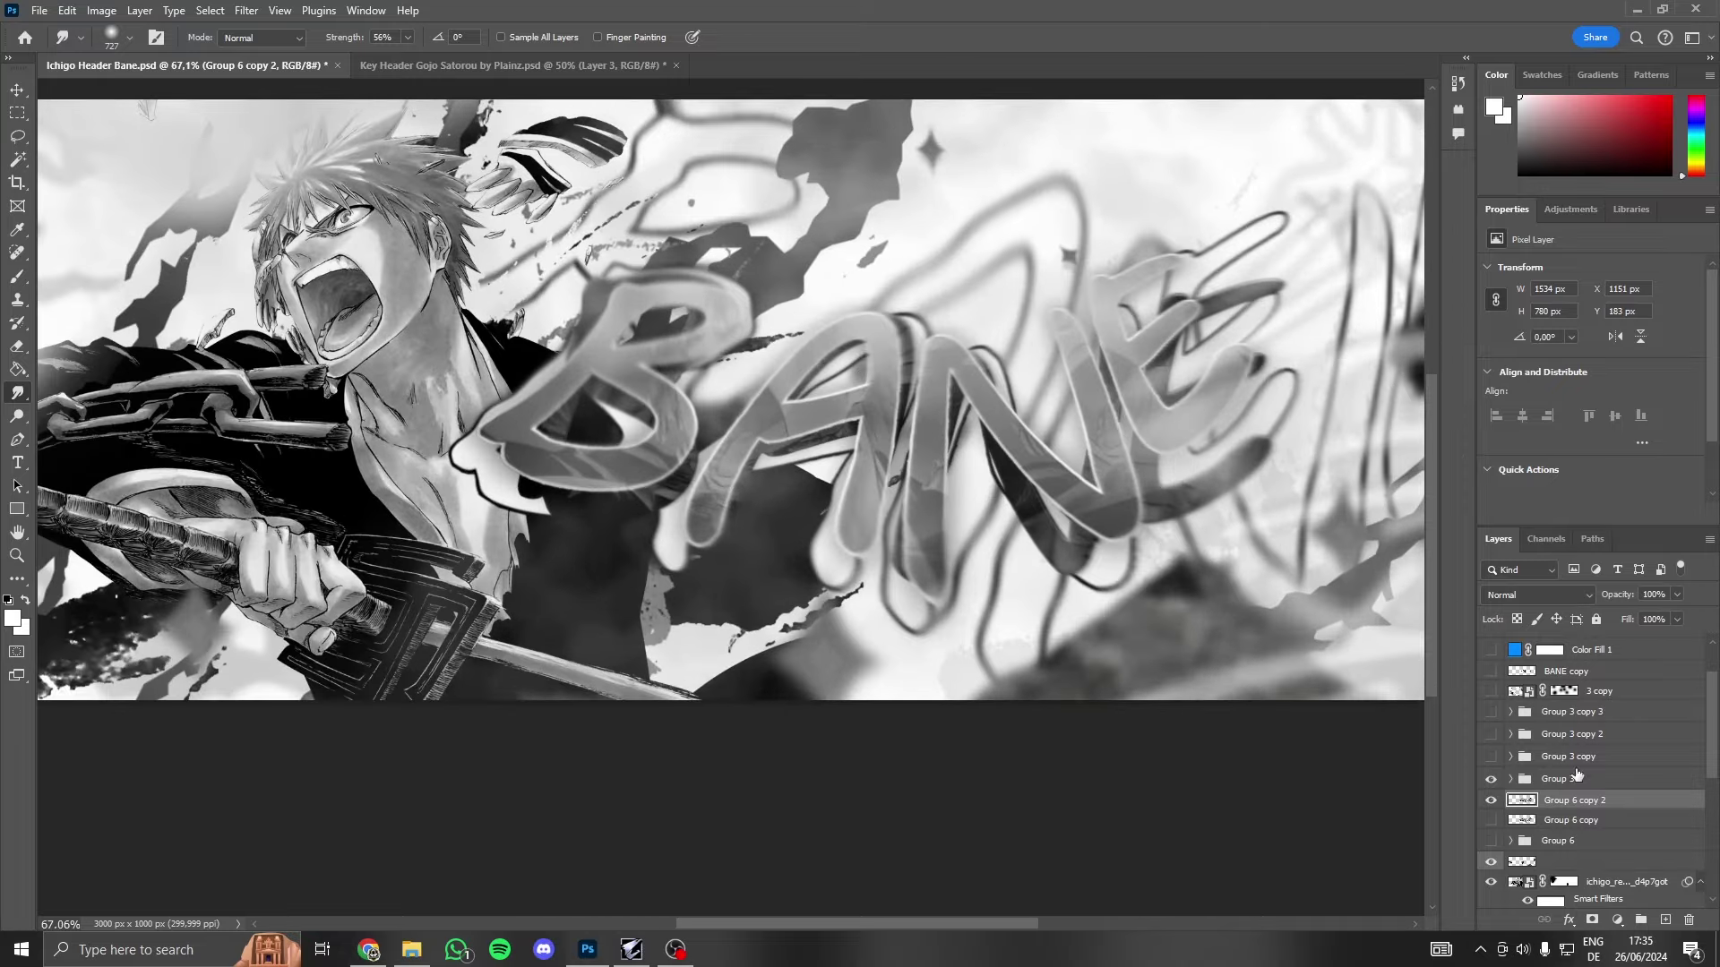
# - Duplicate the smudged layer, hide Group 6 copy 2, and keep the Normal blend mode
pyautogui.hotkey('ctrl', 'j')
pyautogui.hotkey('ctrl', 'j')
pyautogui.click(1491, 840)
pyautogui.click(1538, 594)
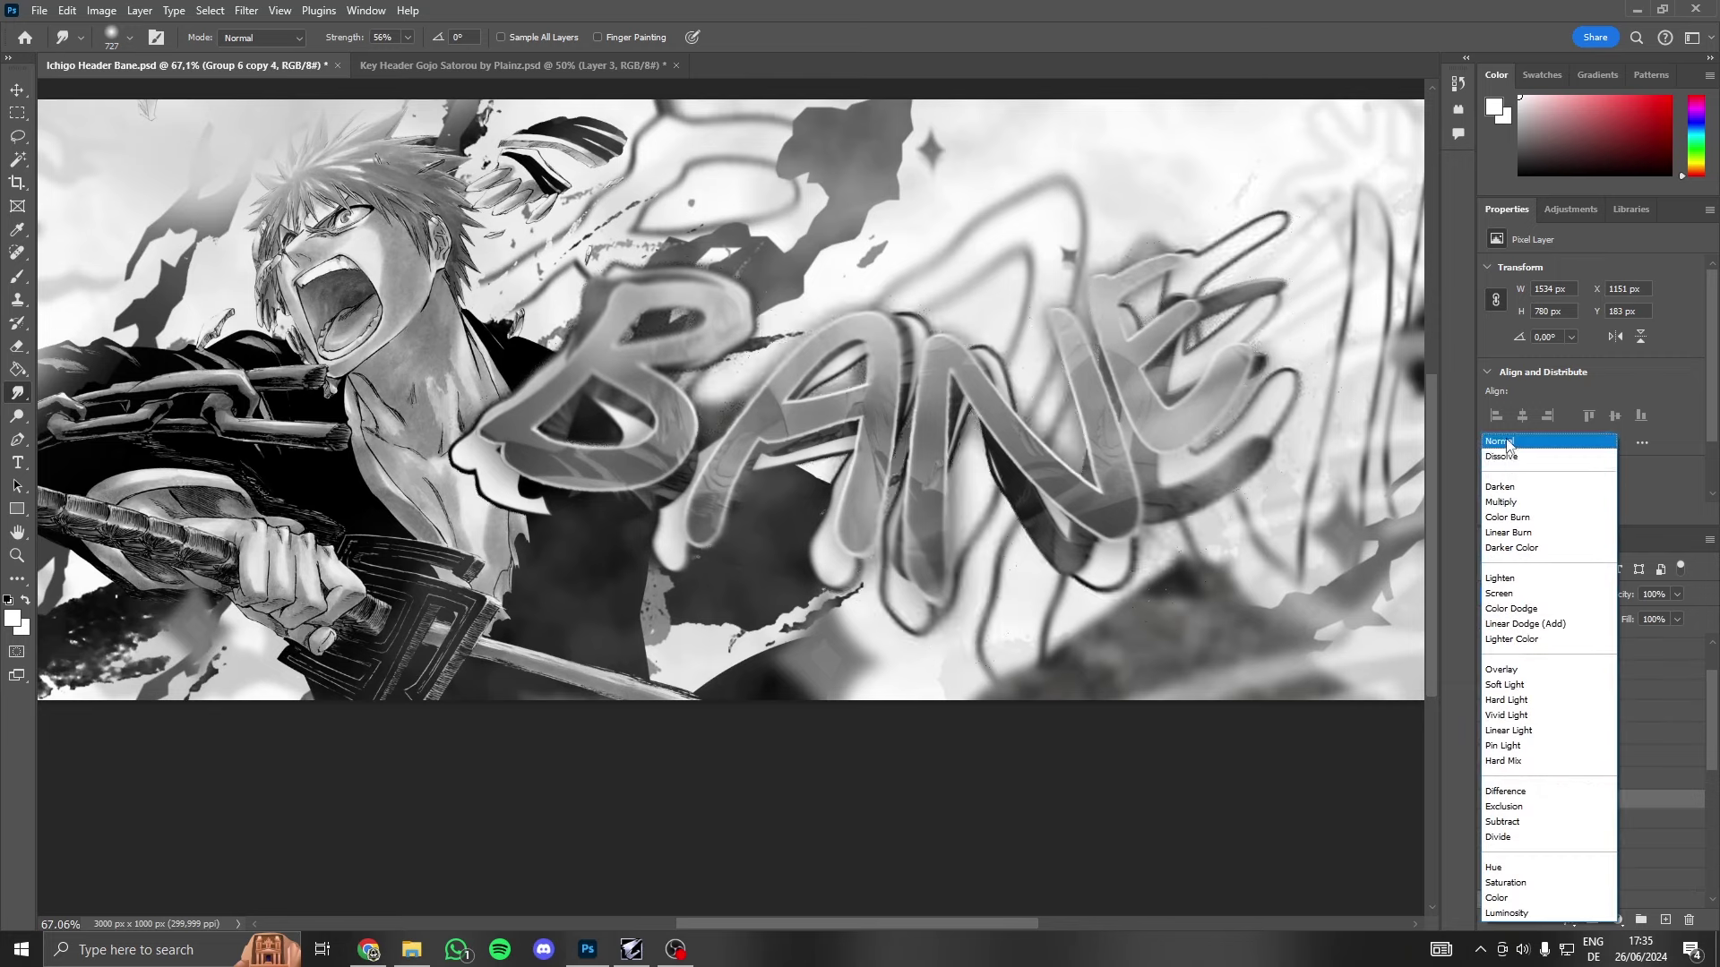
pyautogui.press('Escape')
pyautogui.click(210, 10)
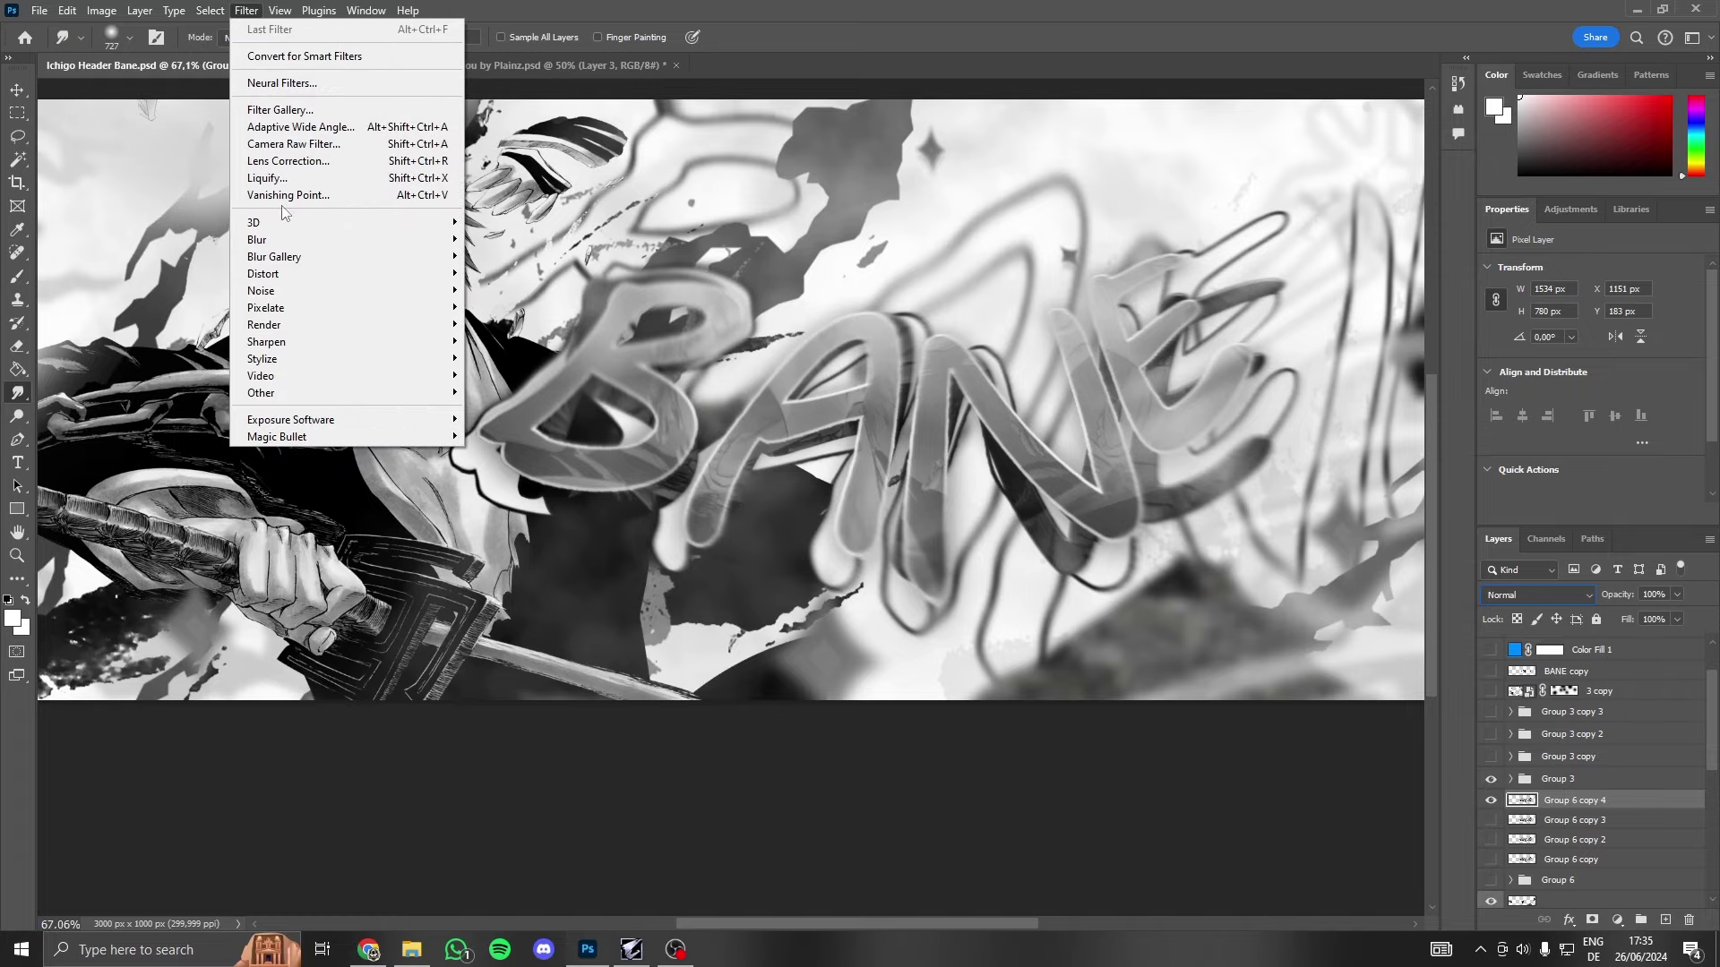
# - Preview Brush Strokes filters like Sprayed Strokes, Sumi-e, Ink Outlines and Angled Strokes in the Filter Gallery
pyautogui.click(304, 111)
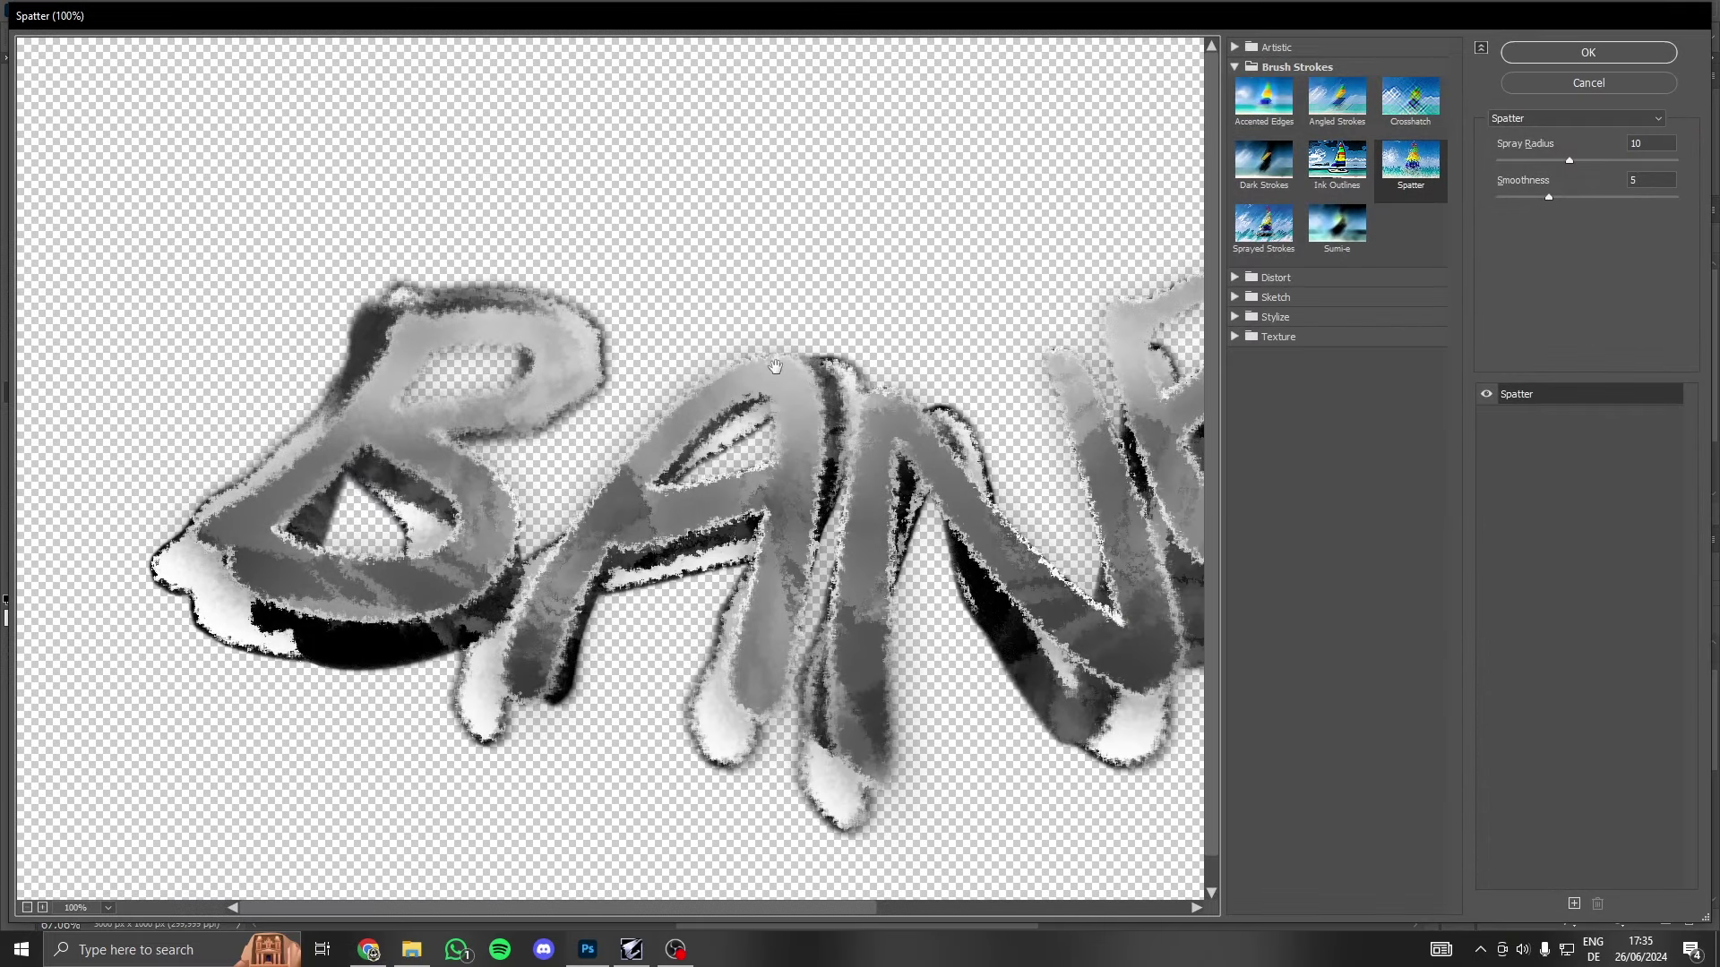
pyautogui.moveTo(1052, 463); pyautogui.dragTo(1001, 386)
pyautogui.click(1263, 224)
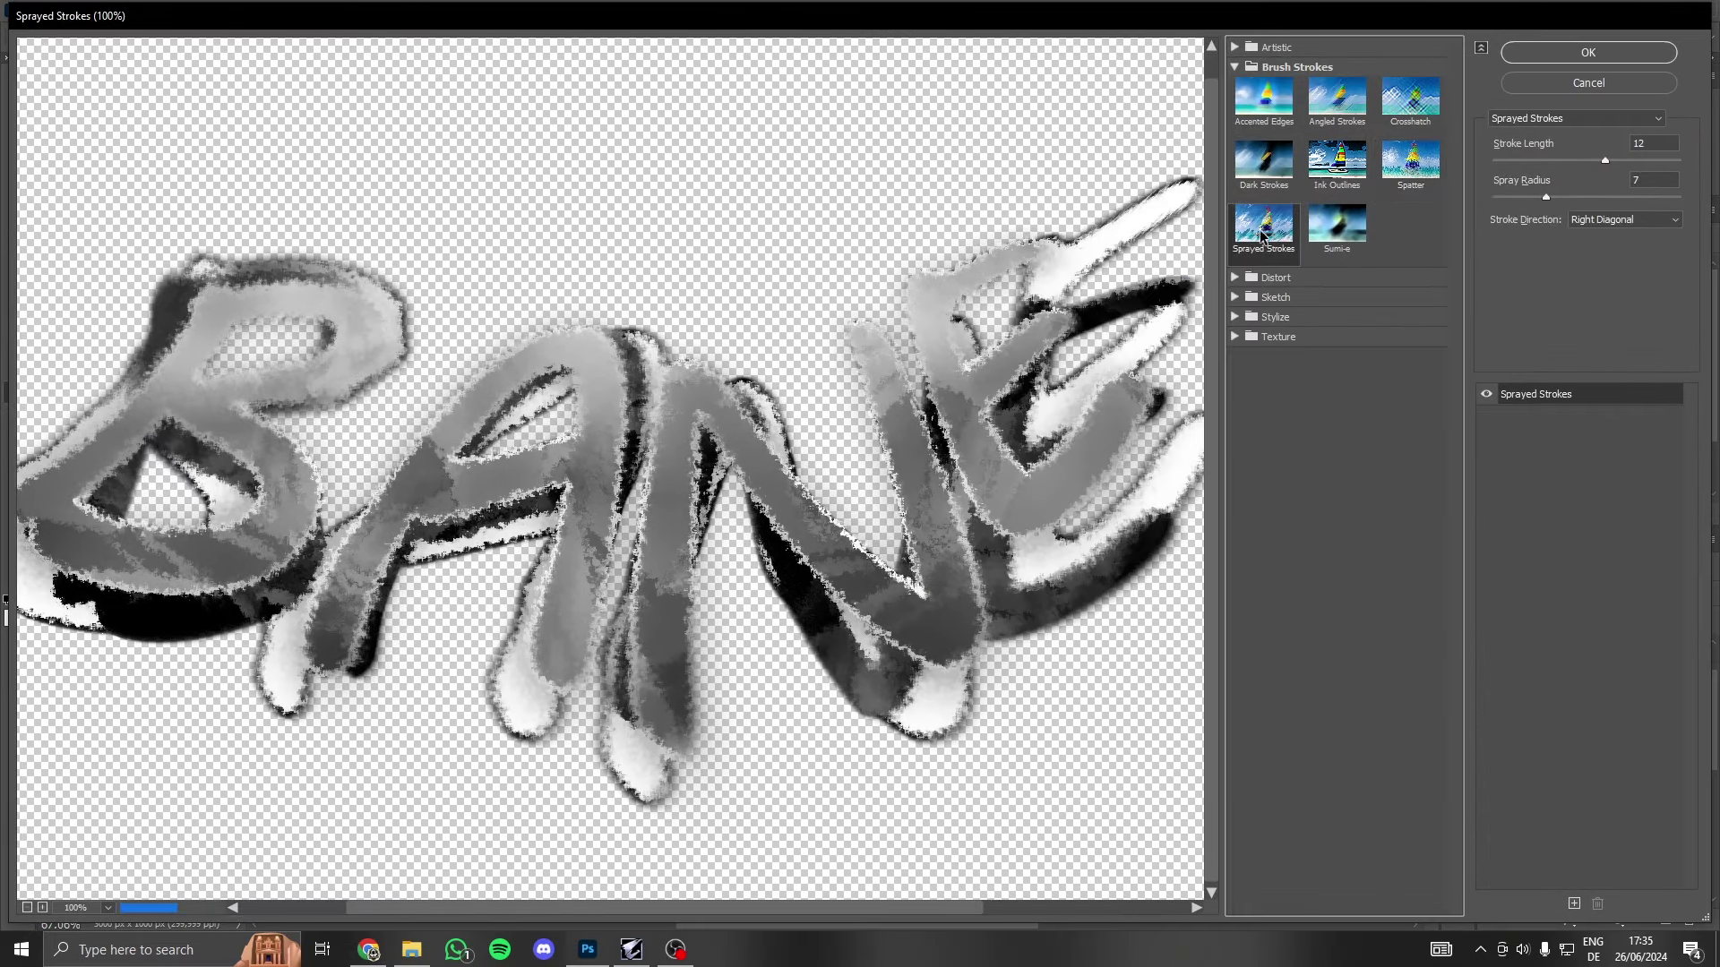
pyautogui.click(1337, 224)
pyautogui.click(1337, 159)
pyautogui.click(1245, 159)
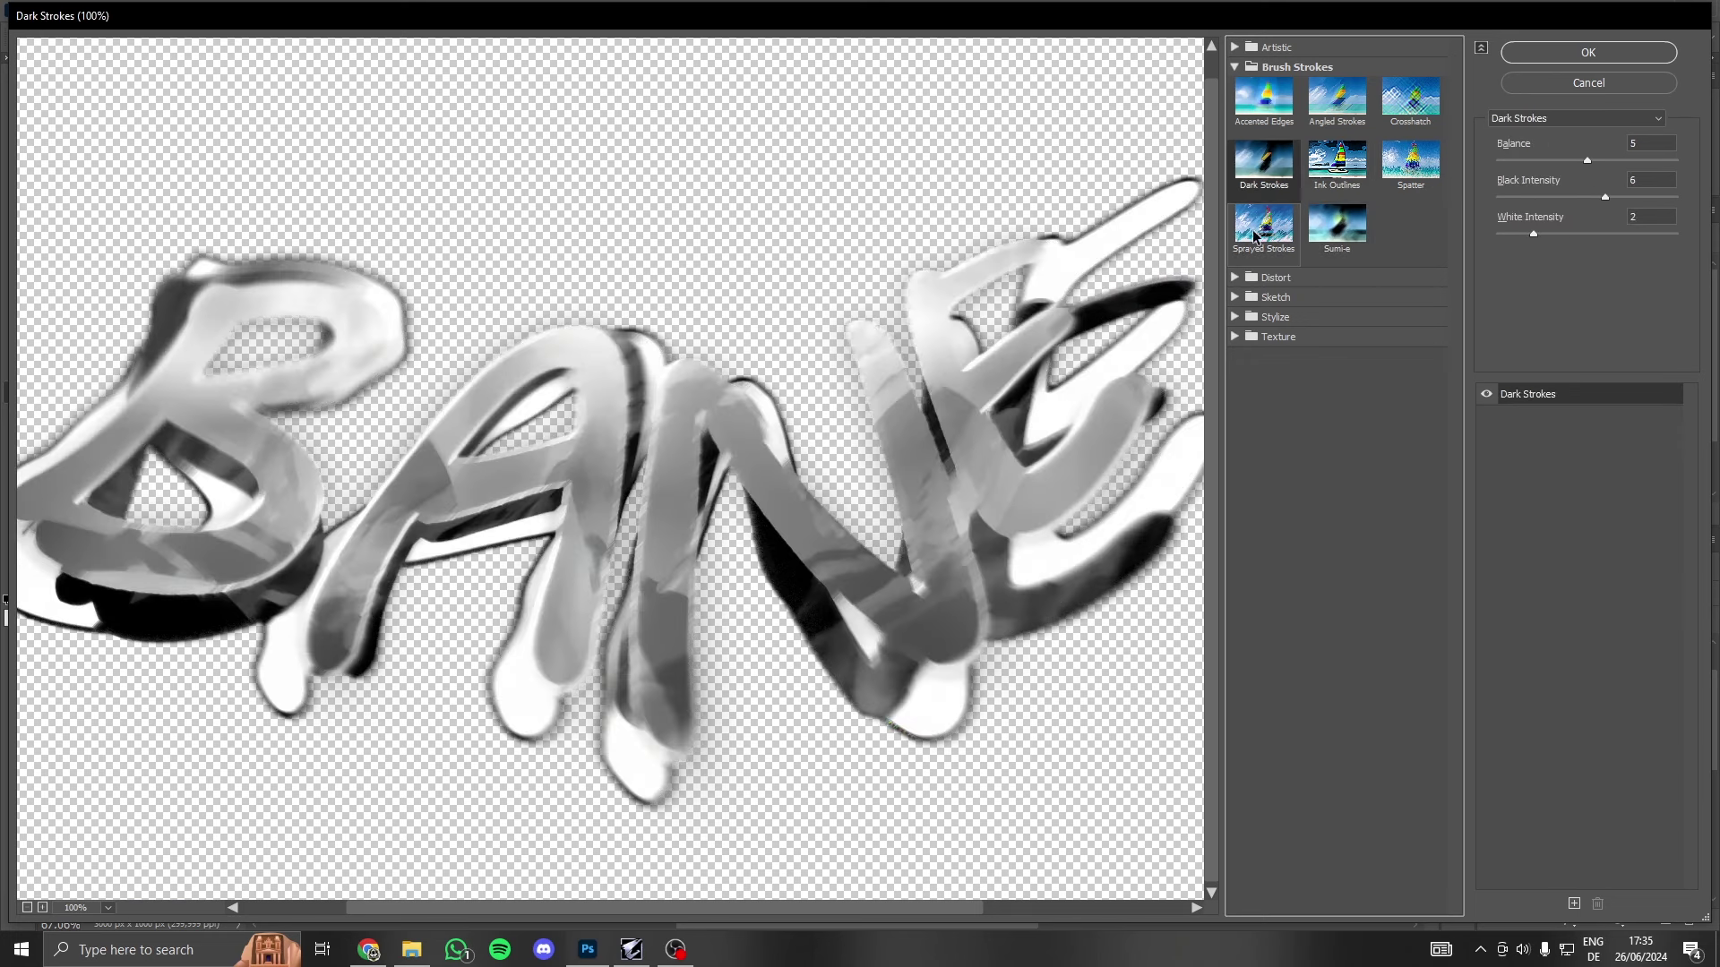
pyautogui.click(1263, 96)
pyautogui.click(1337, 96)
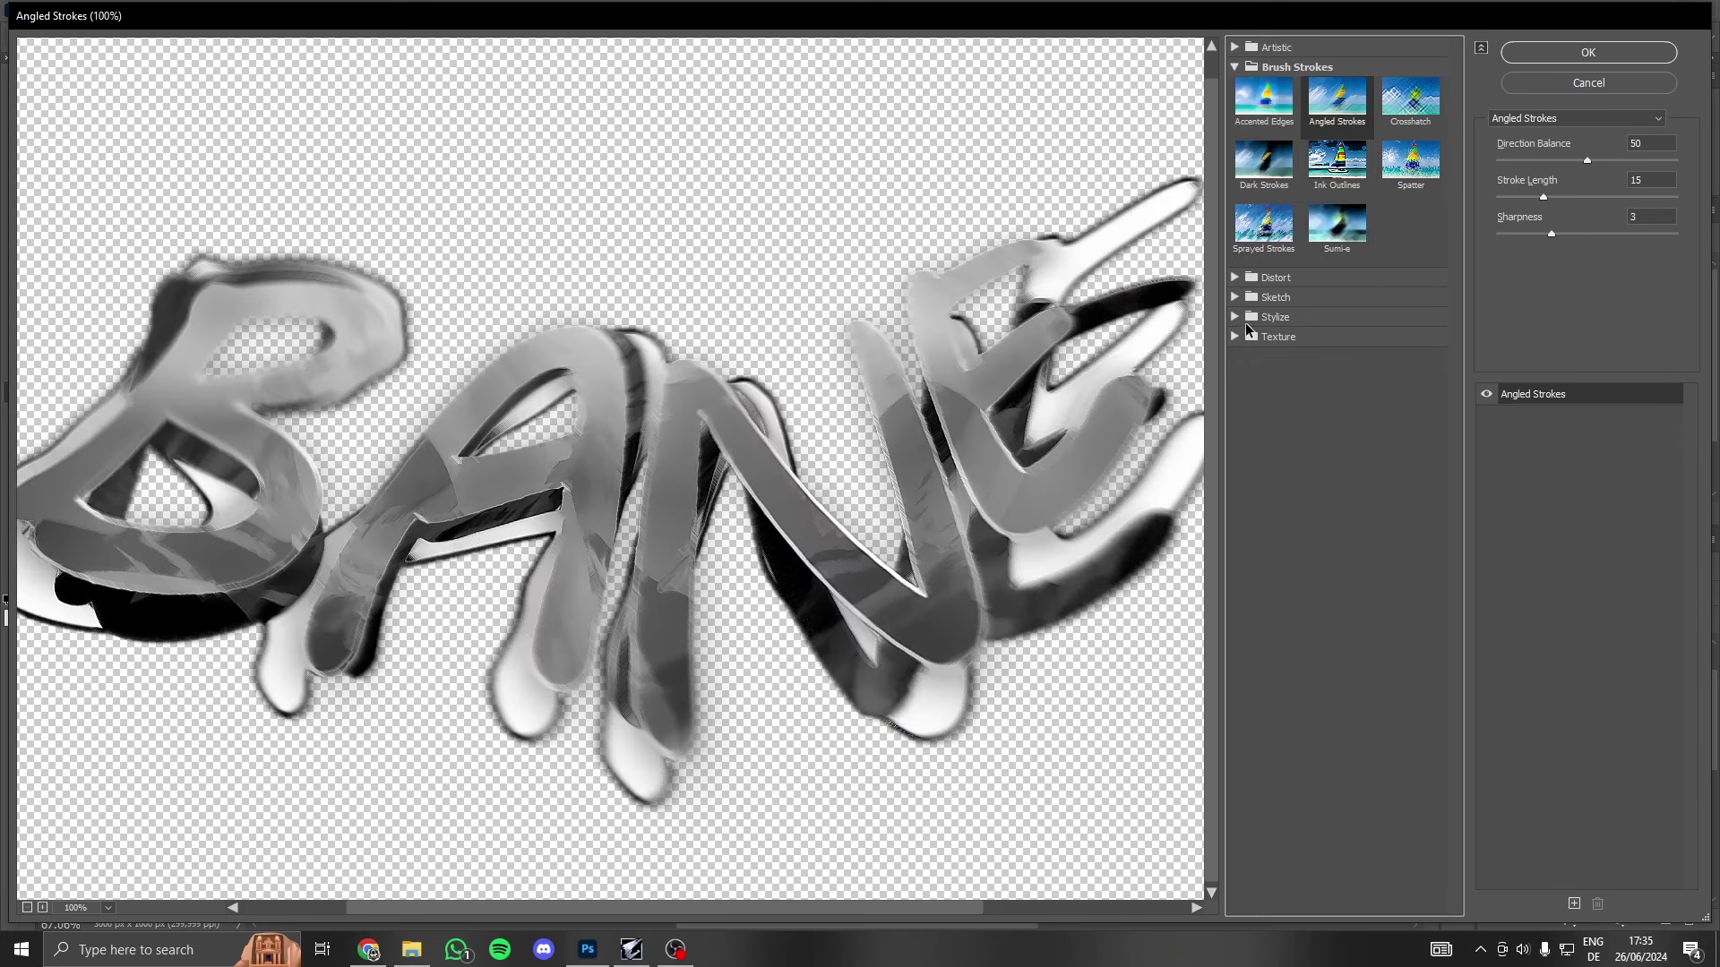
pyautogui.click(1250, 344)
# - Browse Sketch filters such as Chrome, Halftone Pattern, Plaster, Water Paper, Reticulation and Stamp
pyautogui.click(1236, 297)
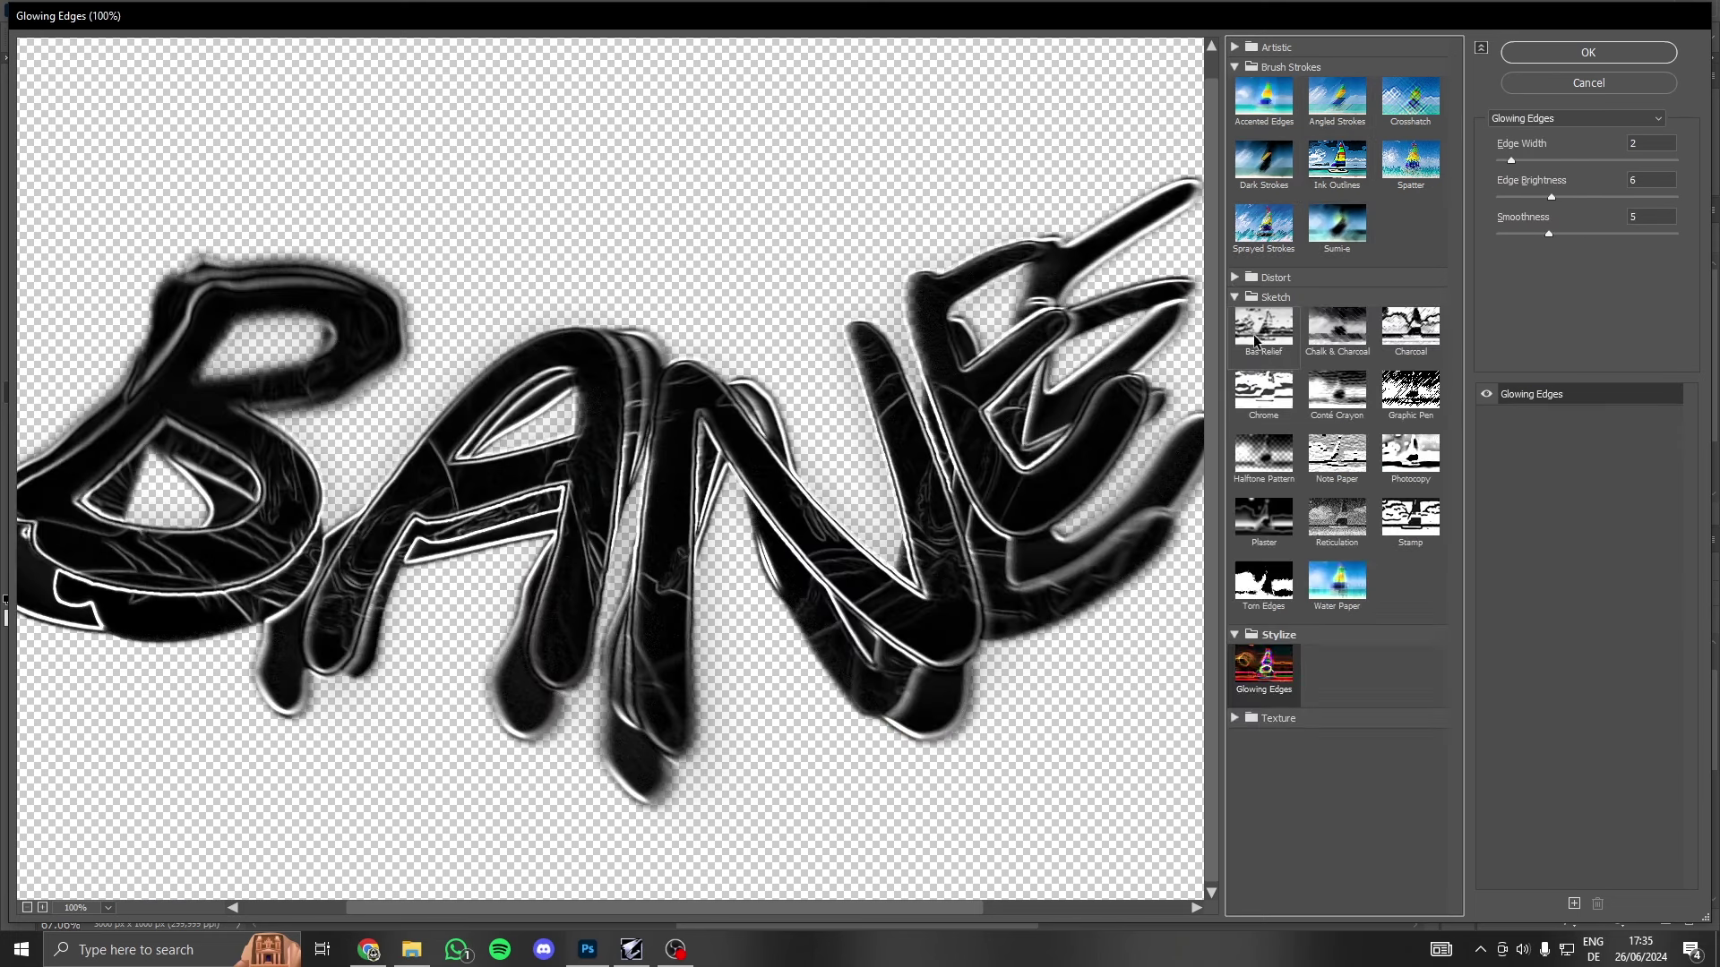
pyautogui.click(1263, 398)
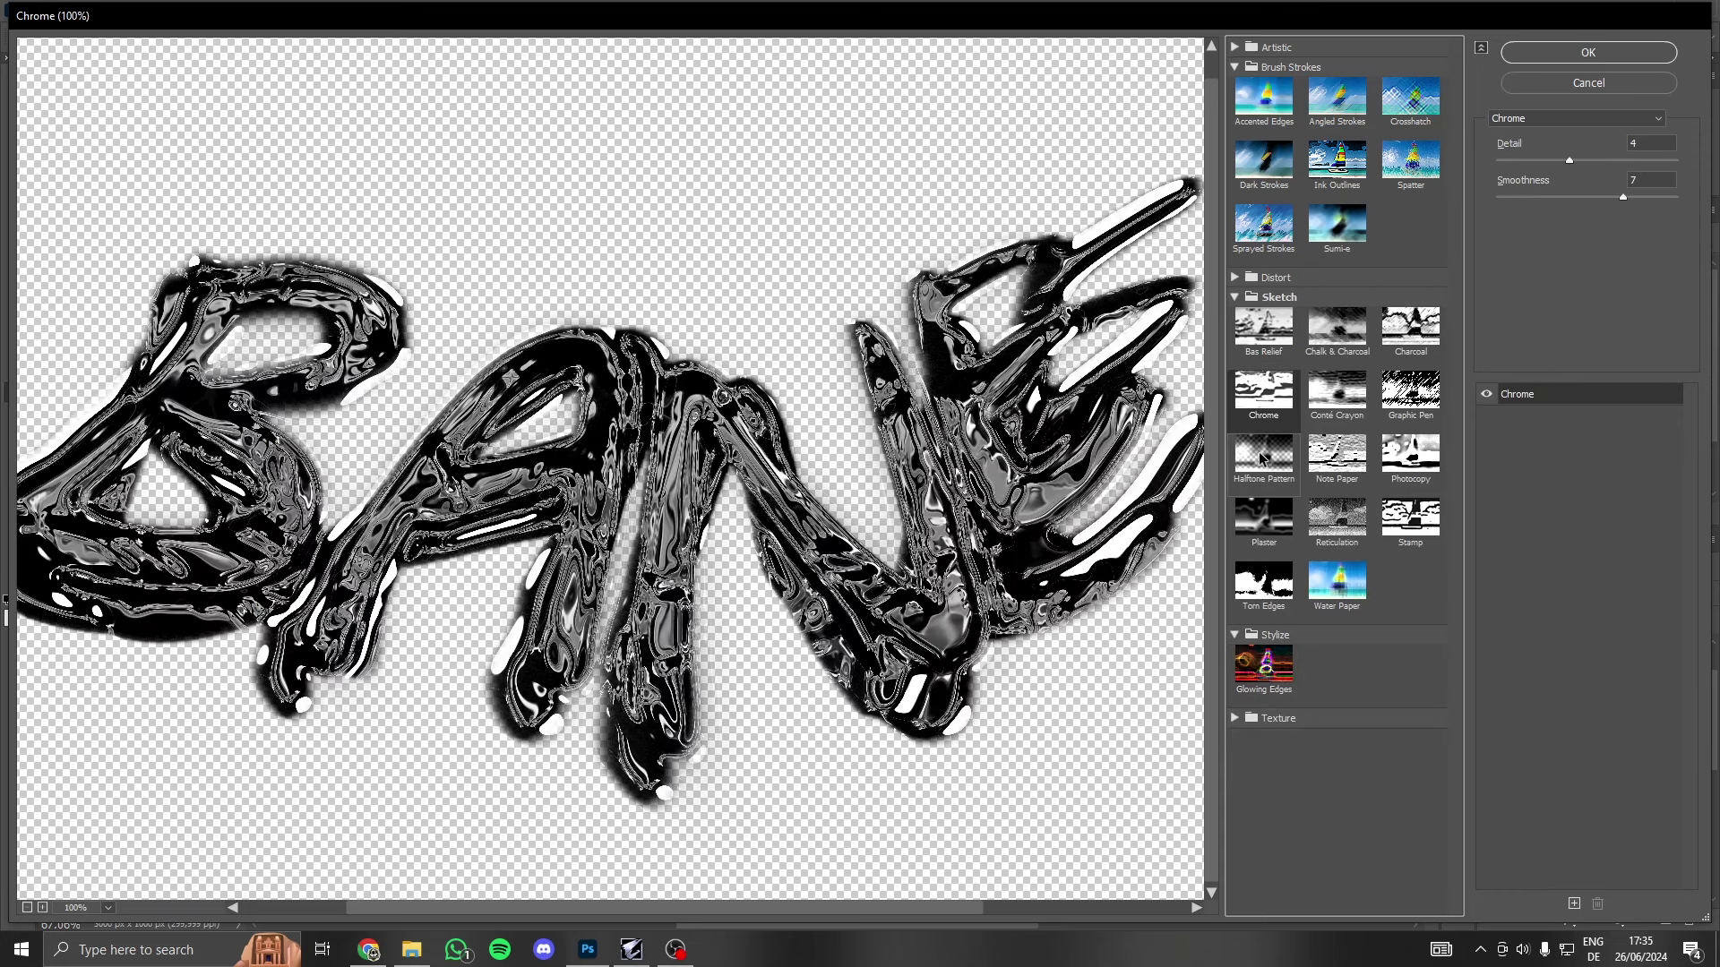
pyautogui.click(1273, 475)
pyautogui.click(1263, 517)
pyautogui.click(1337, 581)
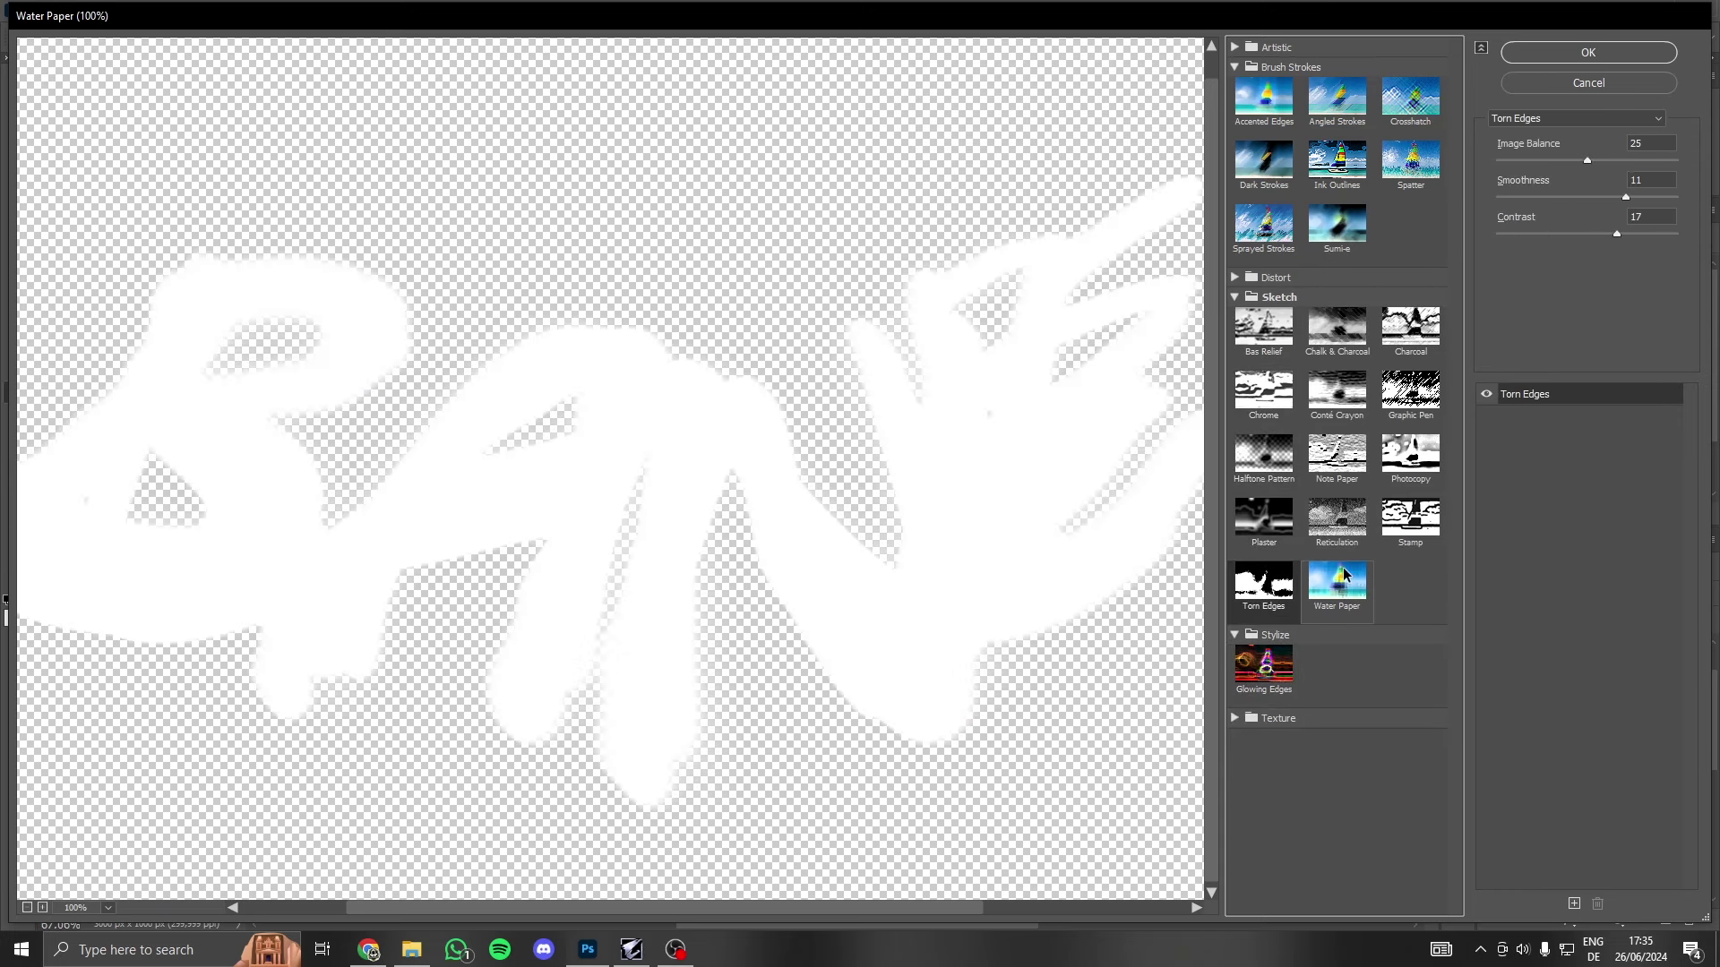
pyautogui.click(1359, 518)
pyautogui.click(1336, 581)
pyautogui.click(1410, 517)
# - Compare Graphic Pen, Charcoal, Conté Crayon and Chalk & Charcoal, then apply Chalk & Charcoal
pyautogui.click(1411, 408)
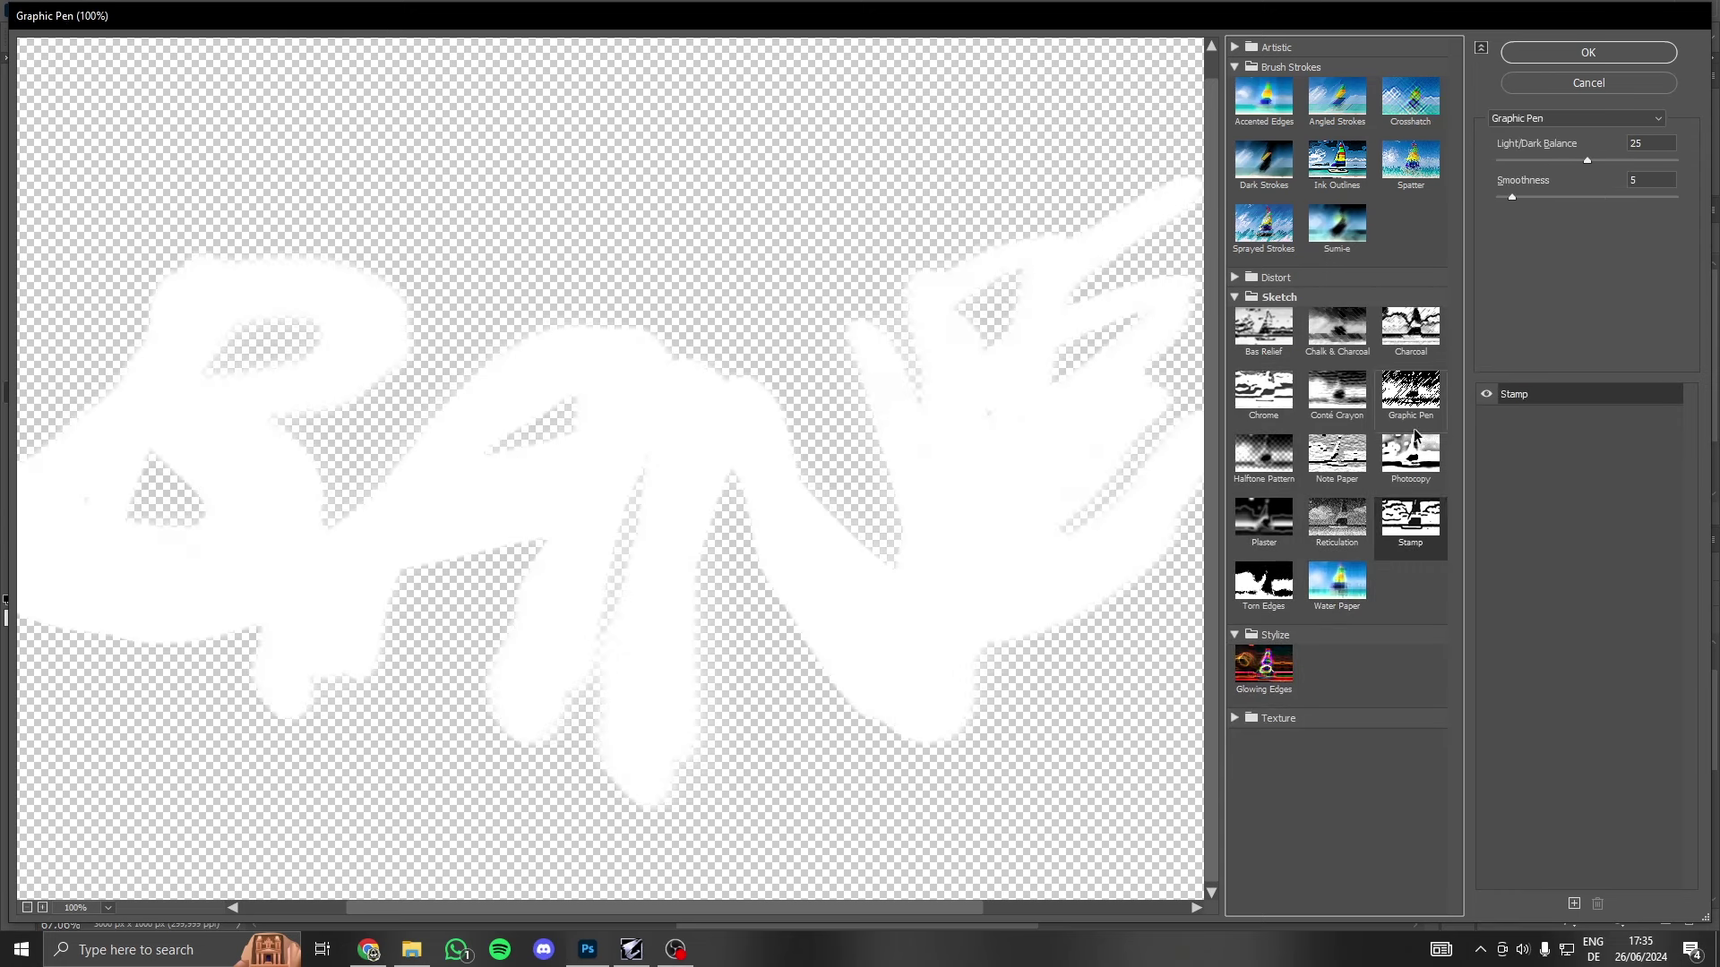
pyautogui.click(1382, 350)
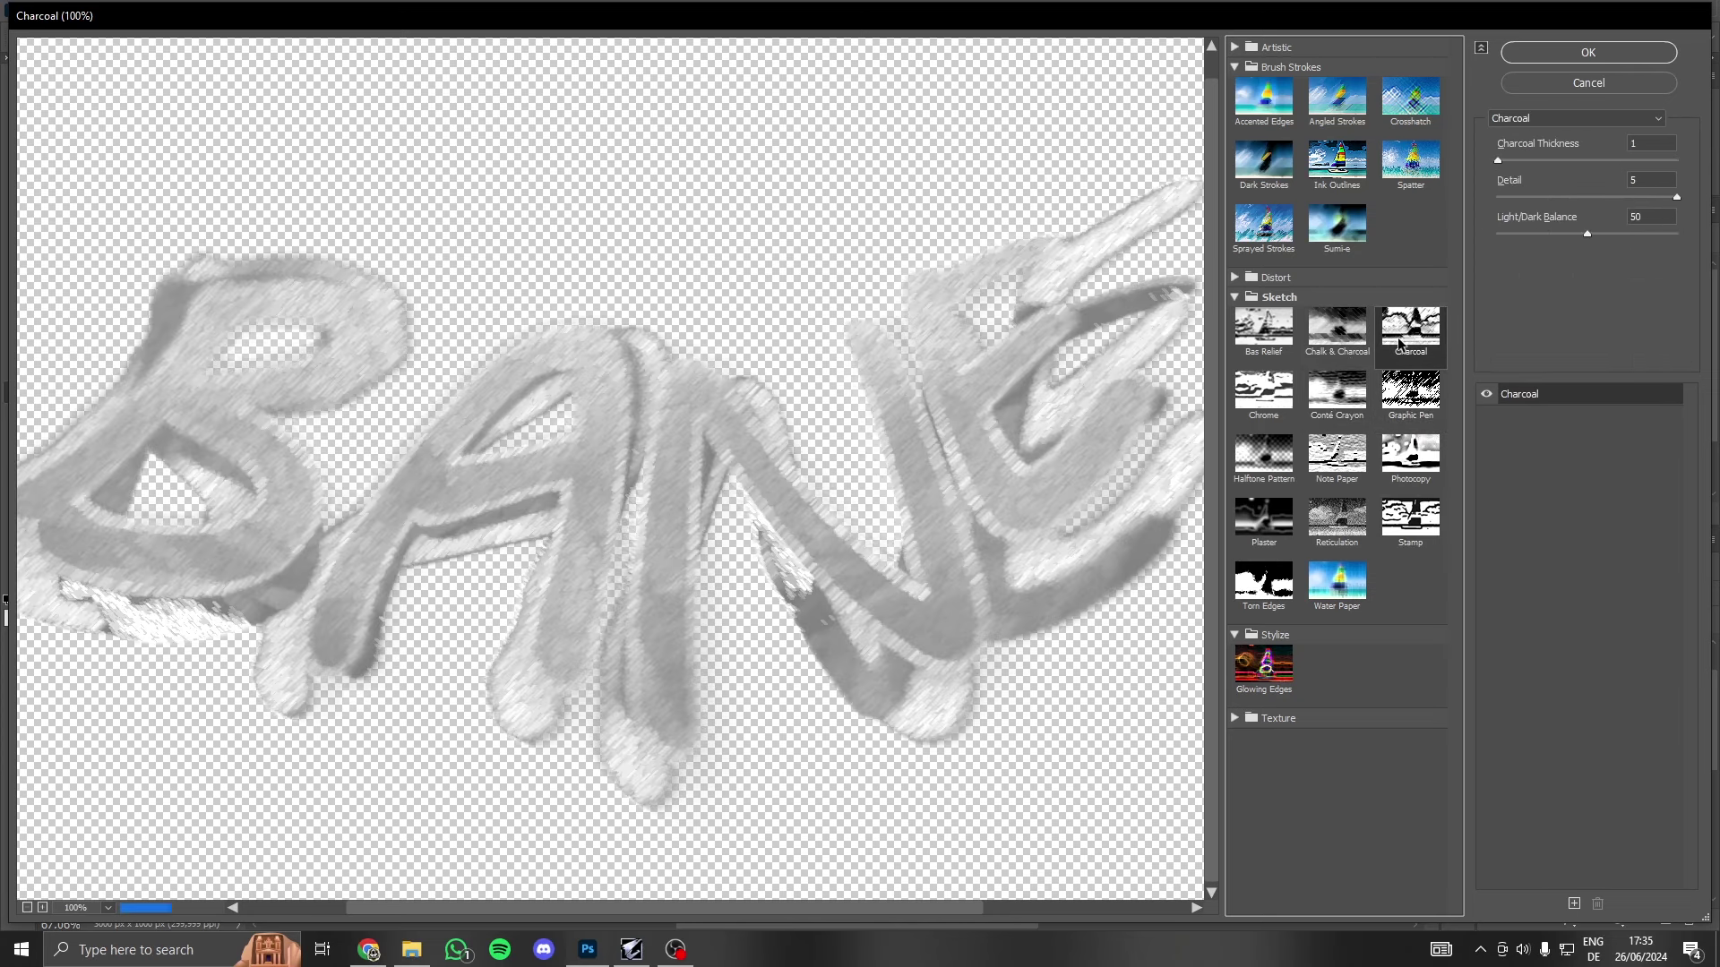
pyautogui.click(1363, 382)
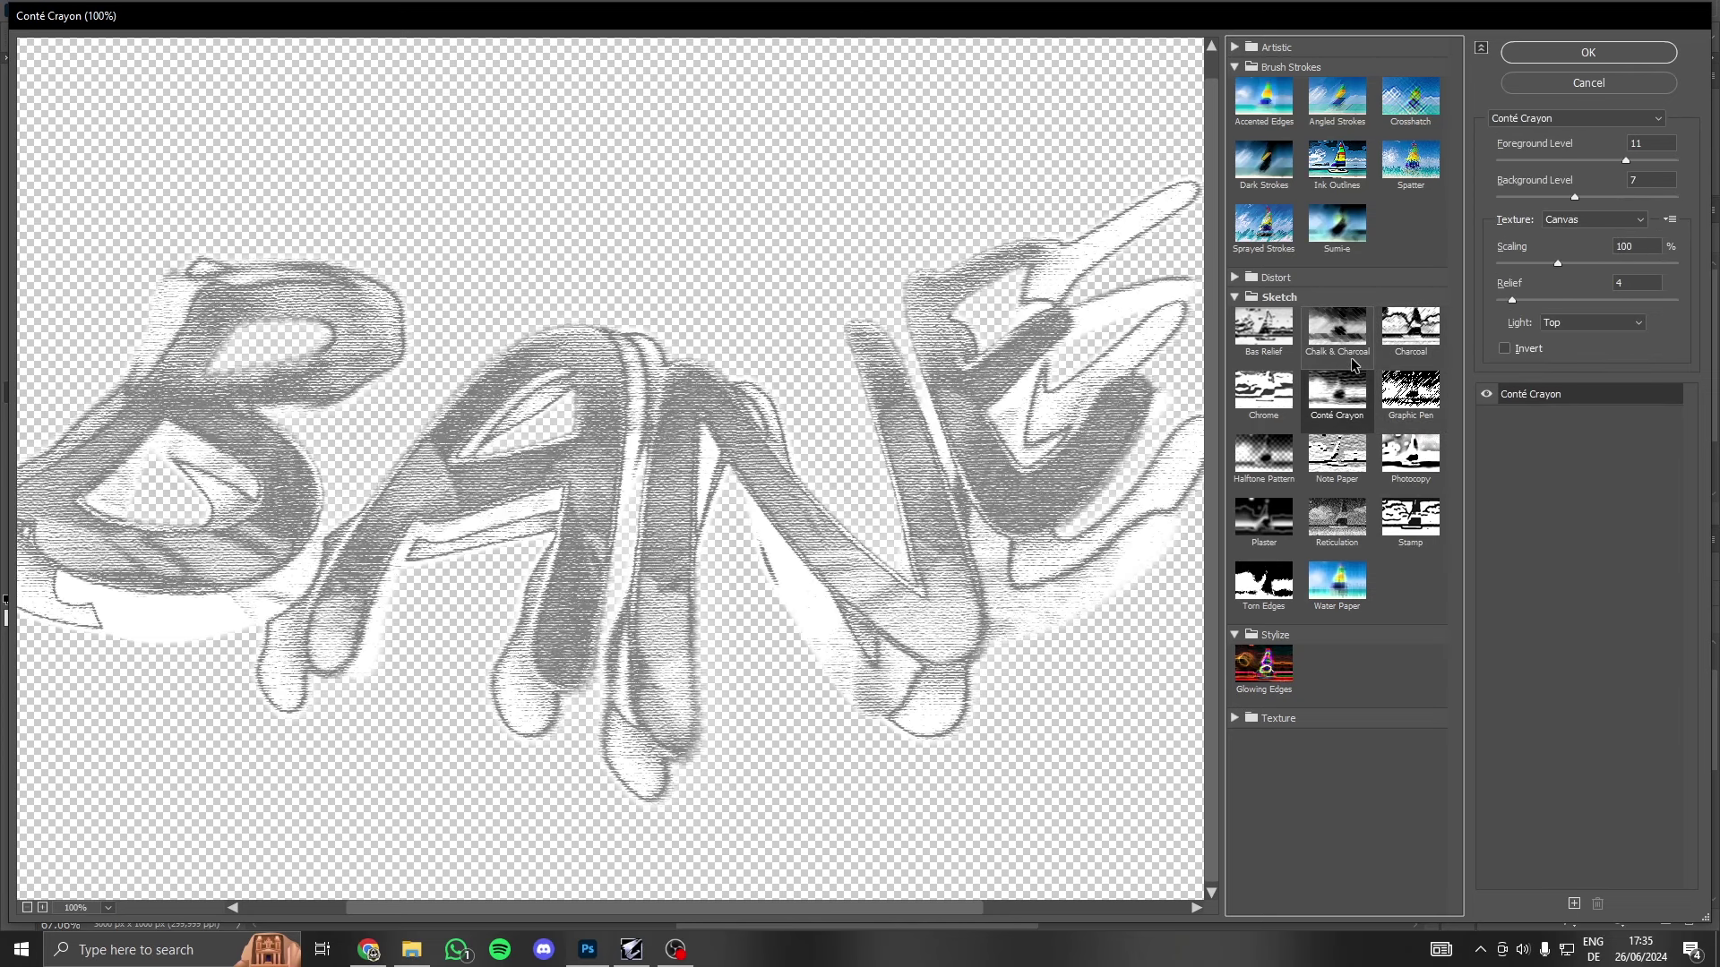
pyautogui.click(1350, 357)
pyautogui.click(1327, 387)
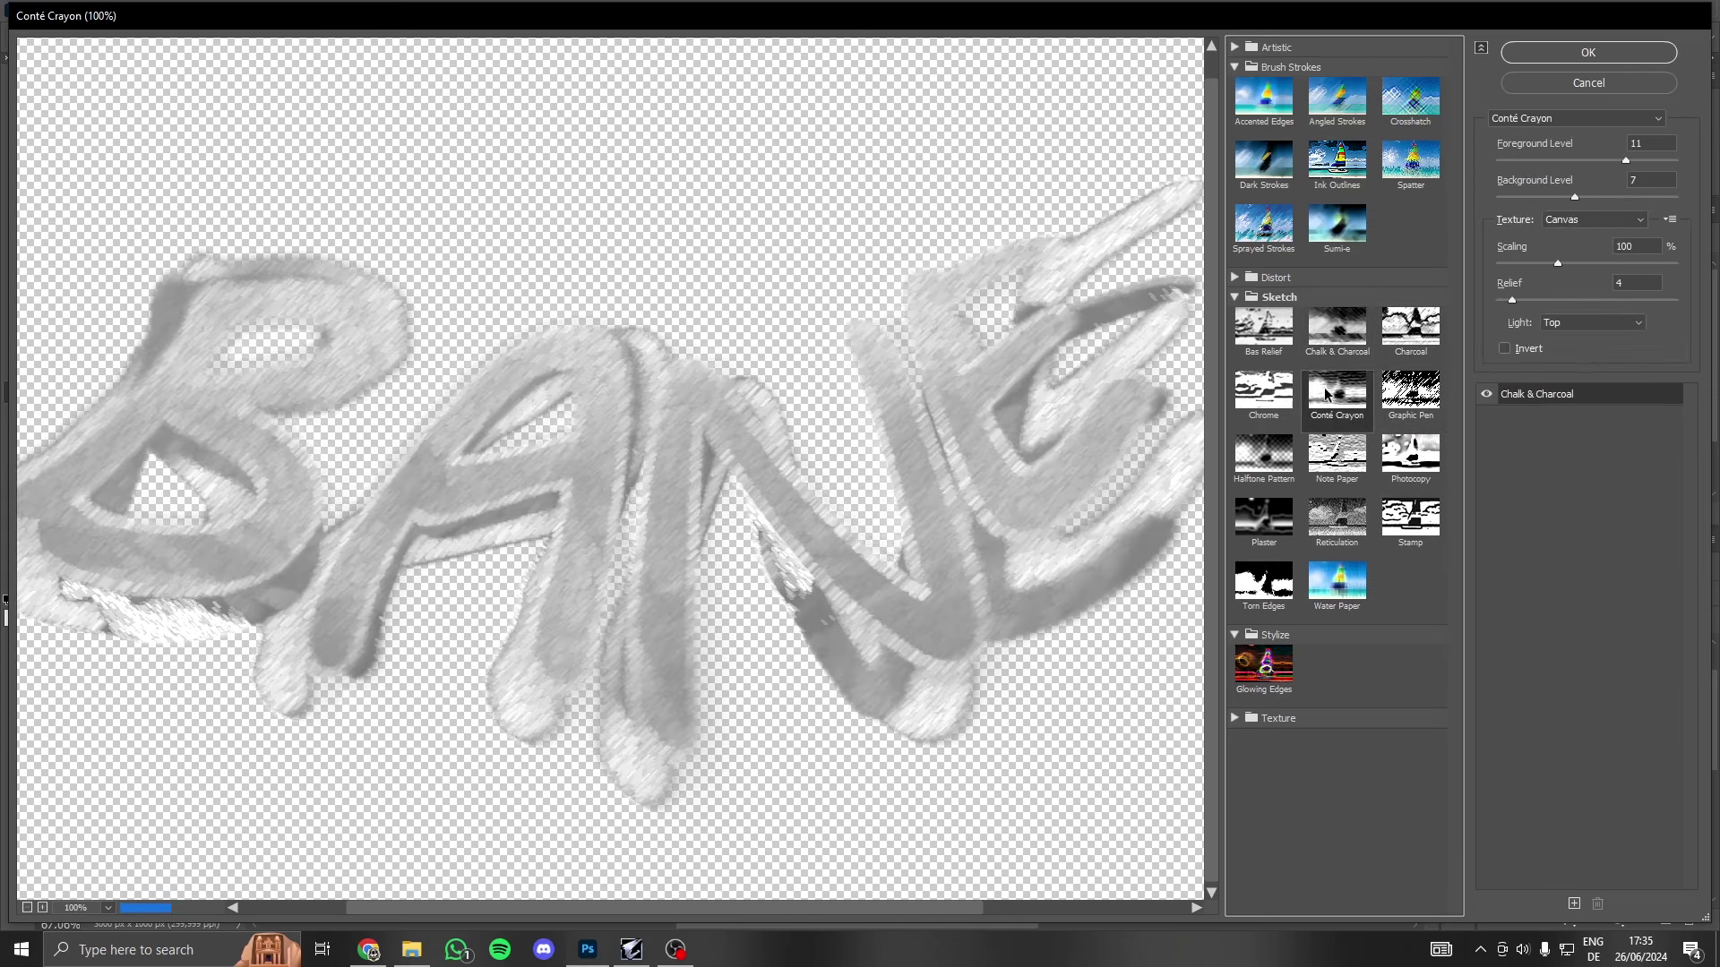
pyautogui.click(1559, 53)
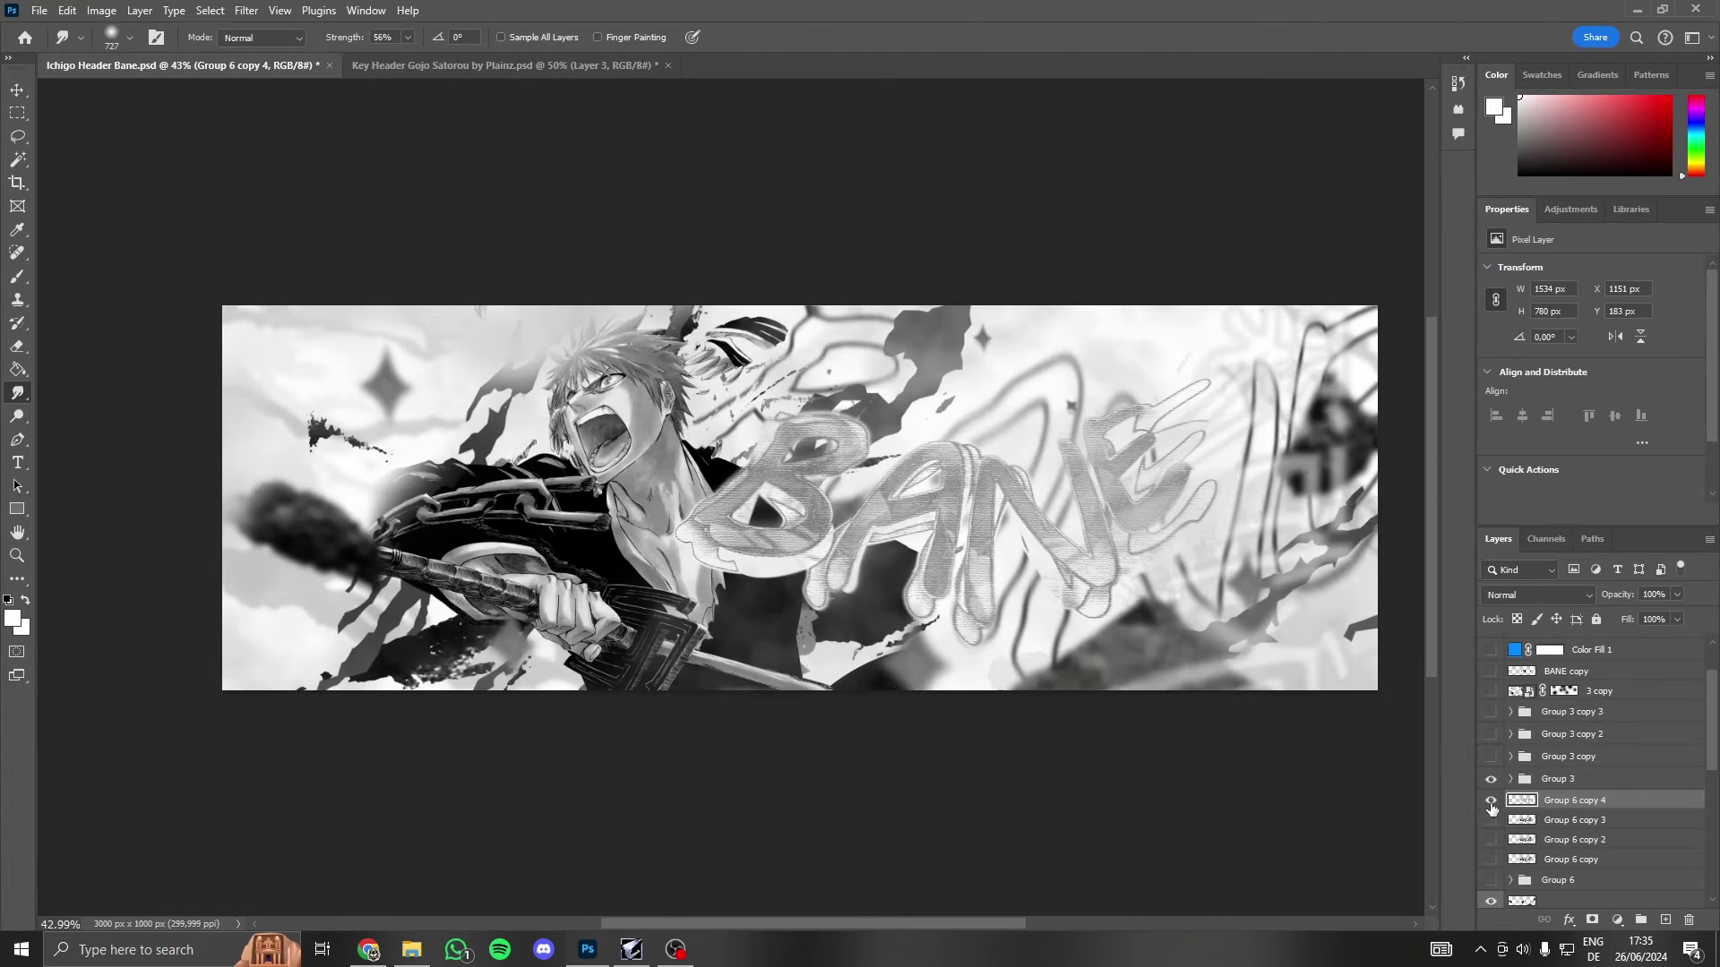
# - Set Group 6 copy 4 to Difference blending and toggle its visibility to compare
pyautogui.click(1491, 820)
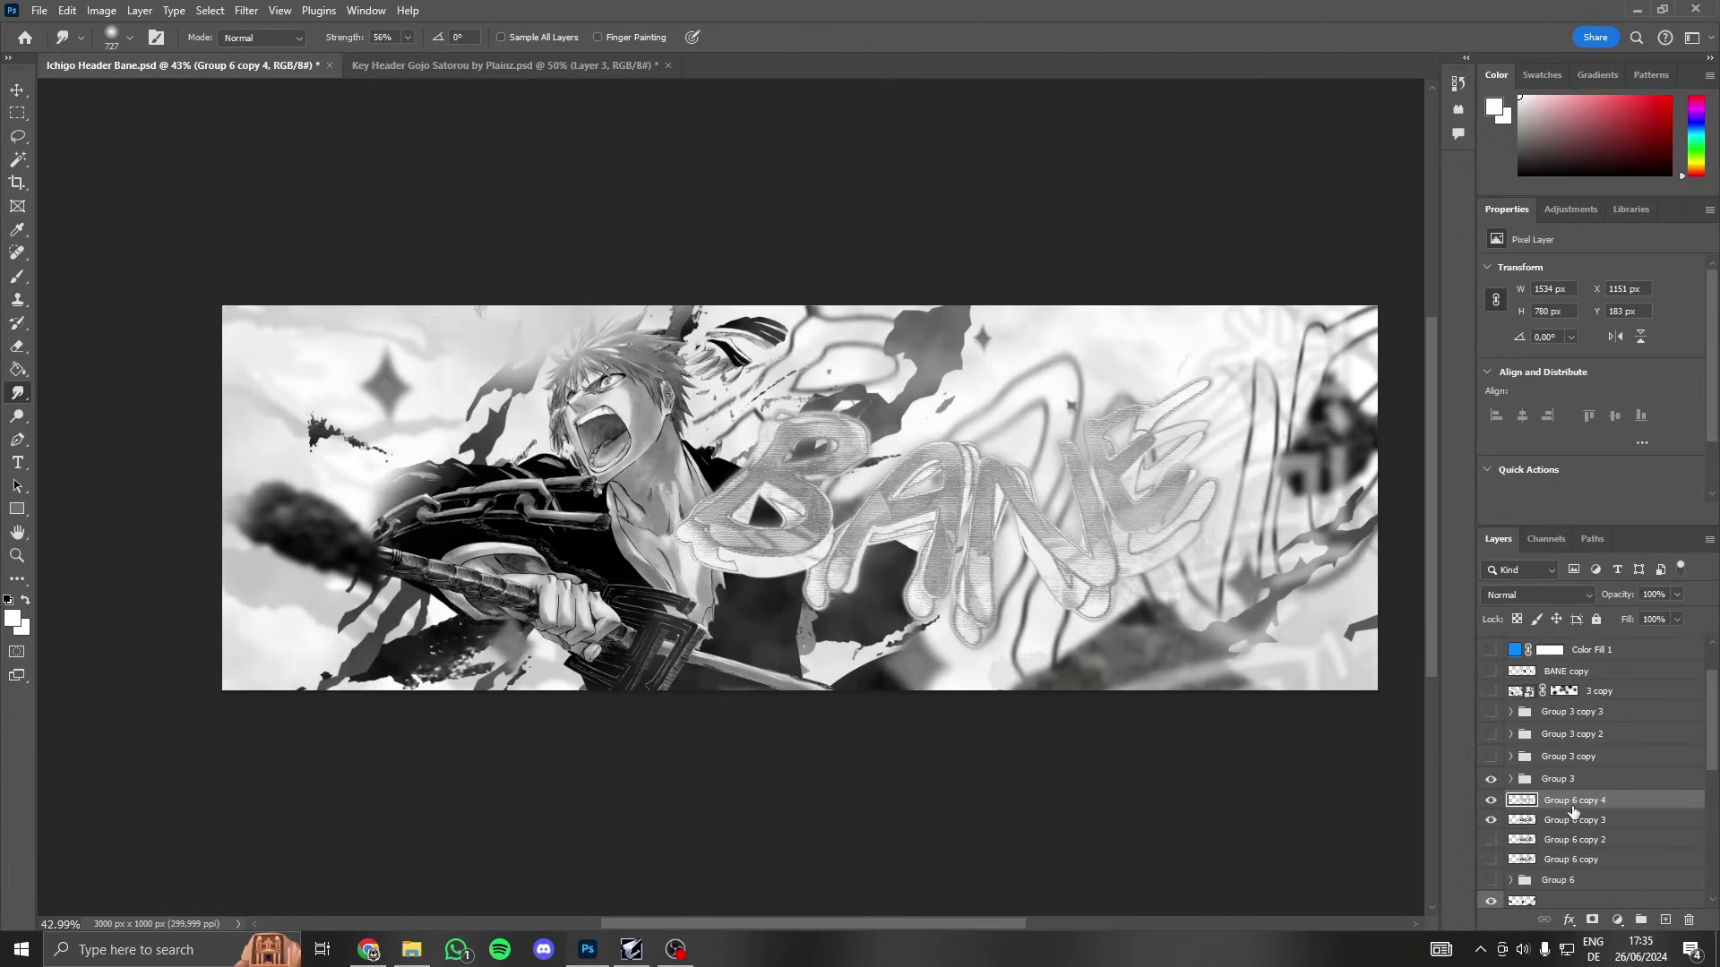
pyautogui.click(1532, 605)
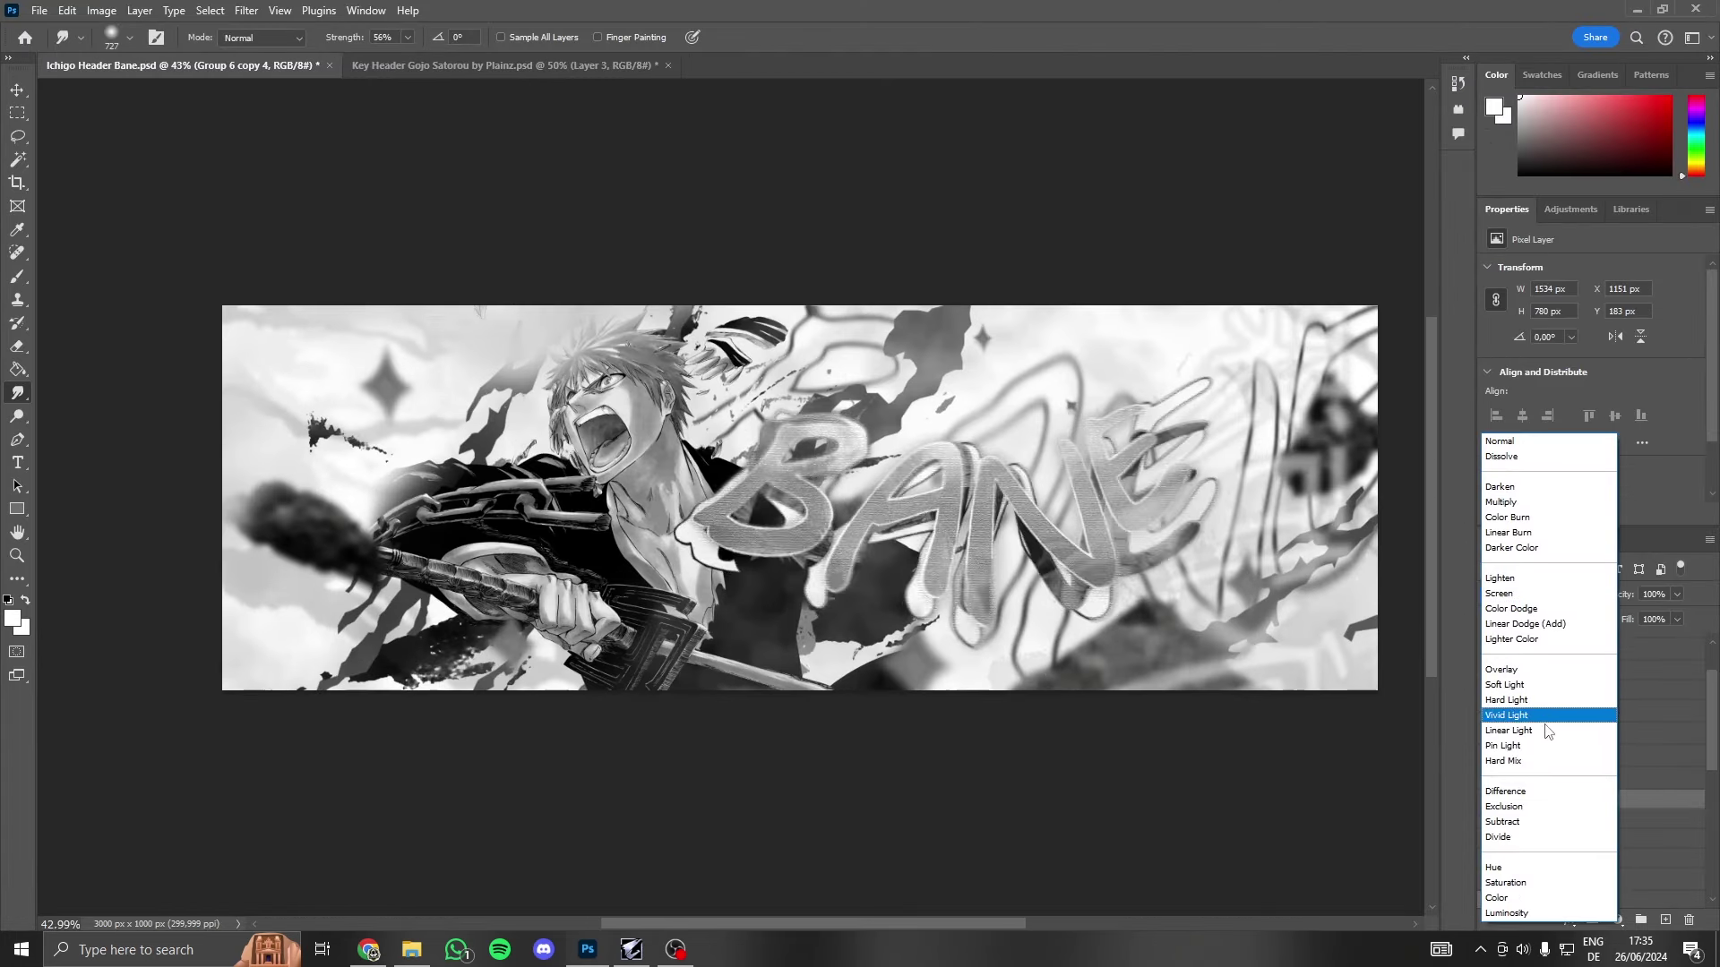
pyautogui.click(1559, 792)
pyautogui.click(1492, 800)
pyautogui.scroll(-2, 1305, 748)
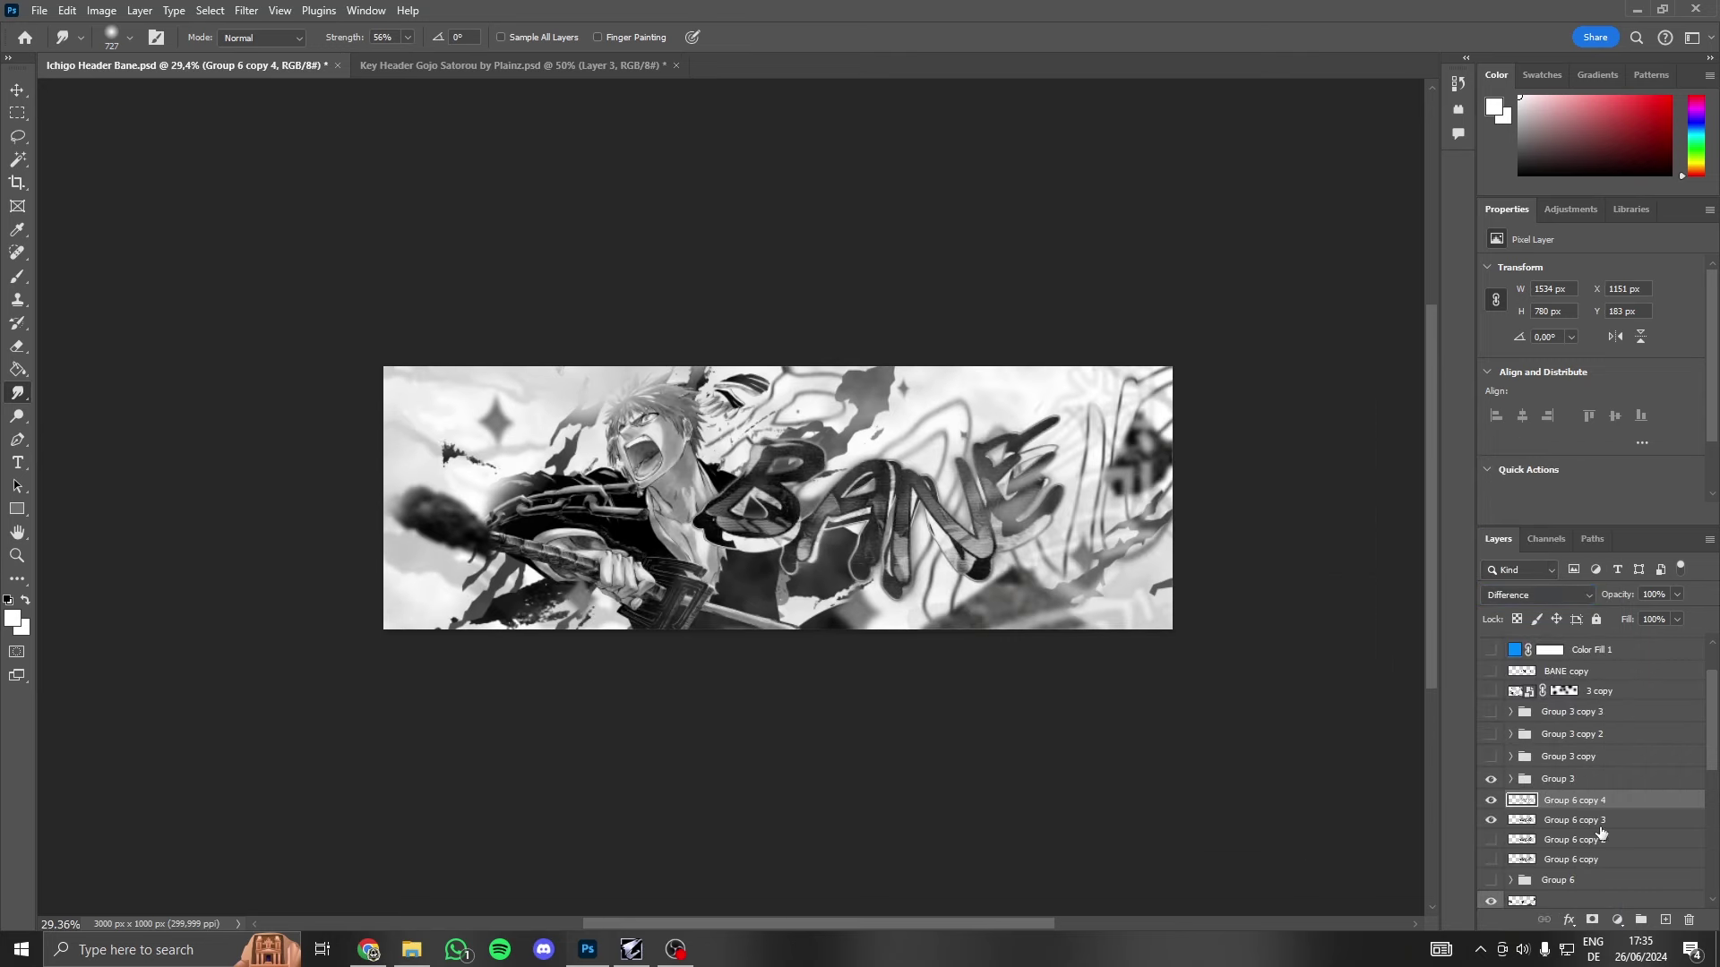
pyautogui.click(1577, 819)
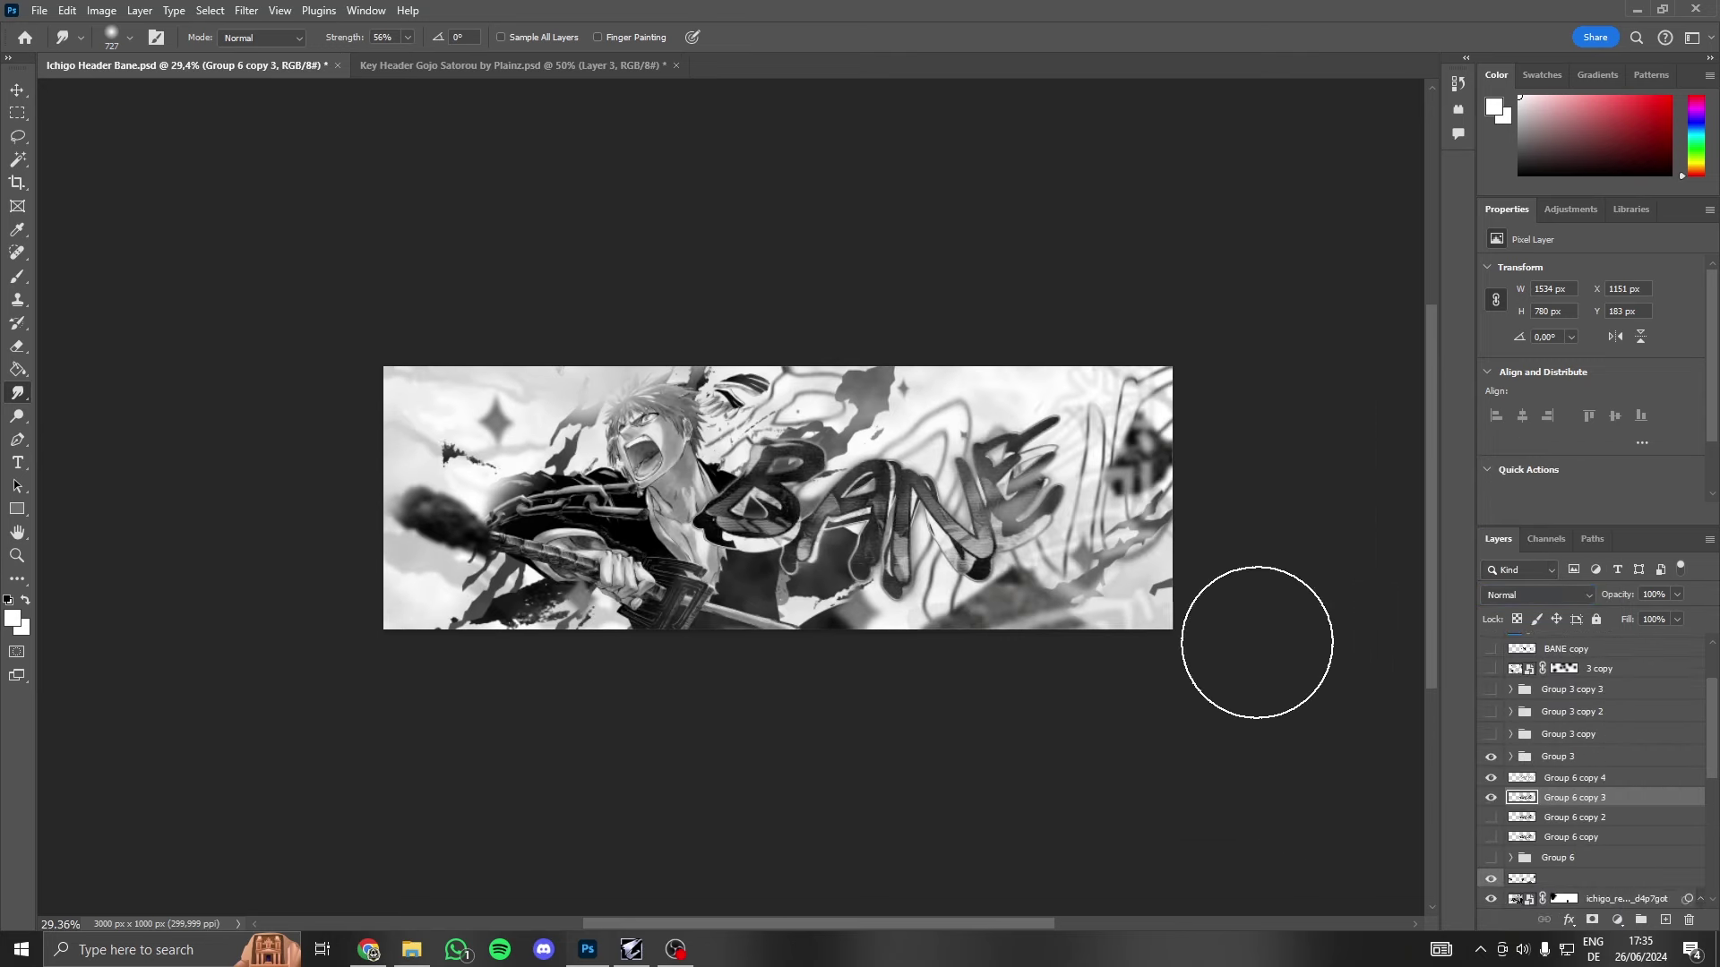
pyautogui.scroll(3, 1194, 730)
pyautogui.scroll(1, 1194, 730)
pyautogui.click(1489, 779)
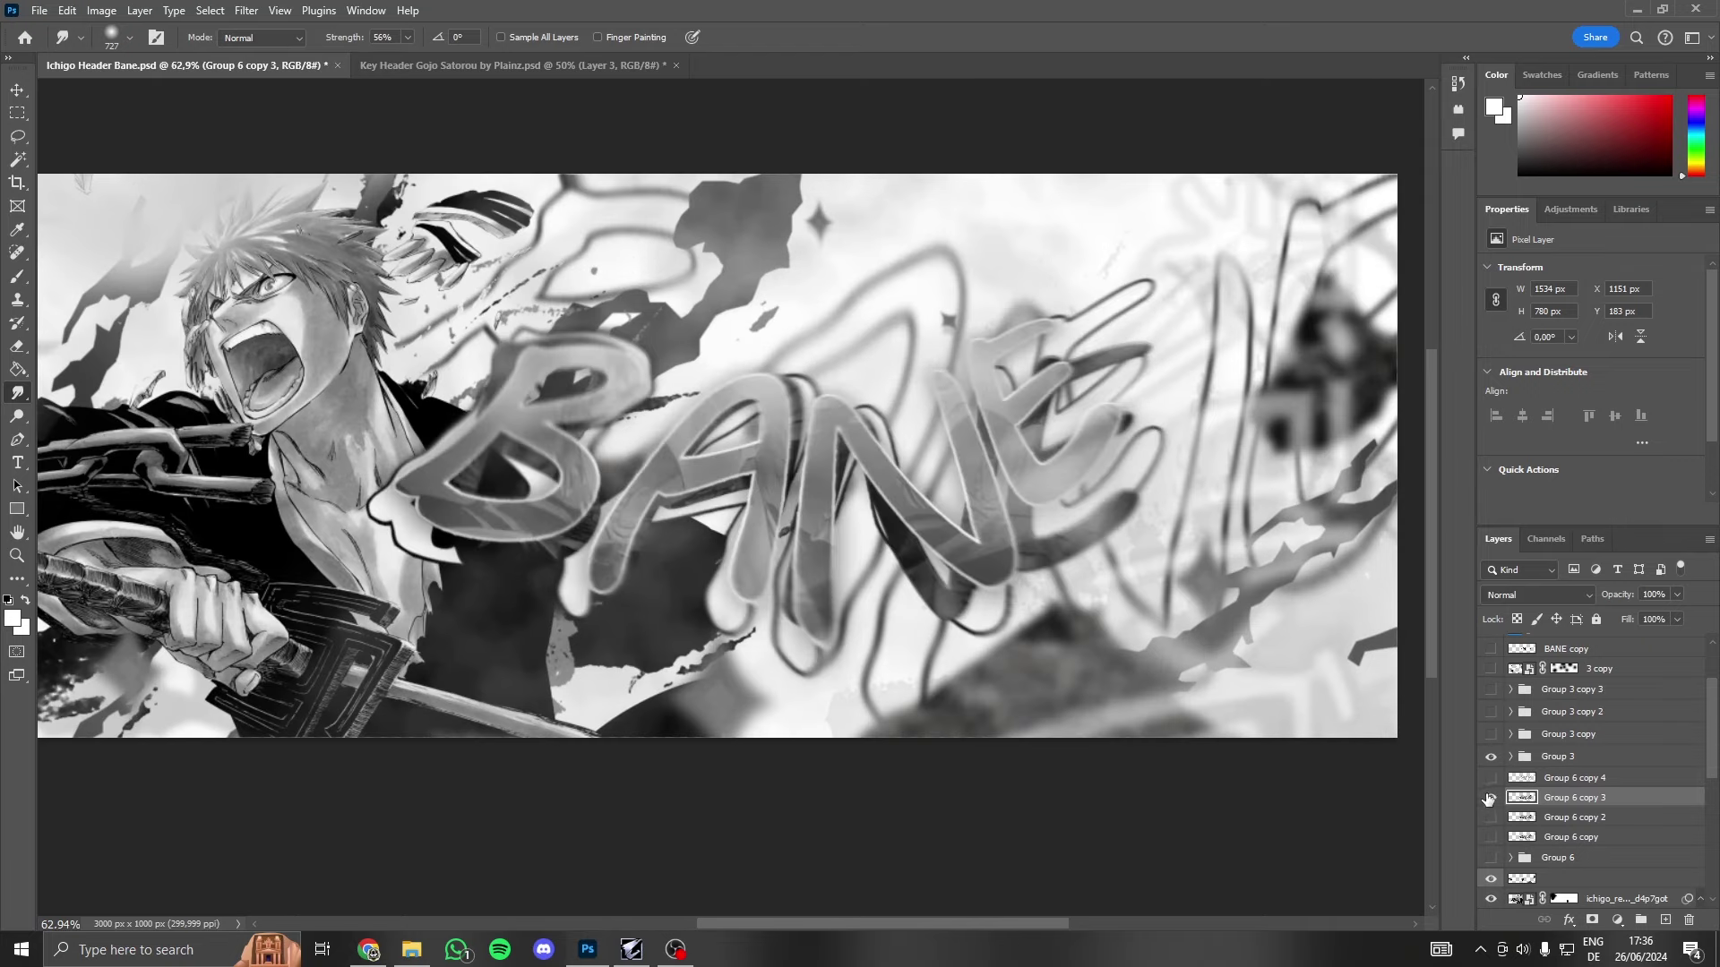
pyautogui.click(1491, 778)
pyautogui.click(1593, 777)
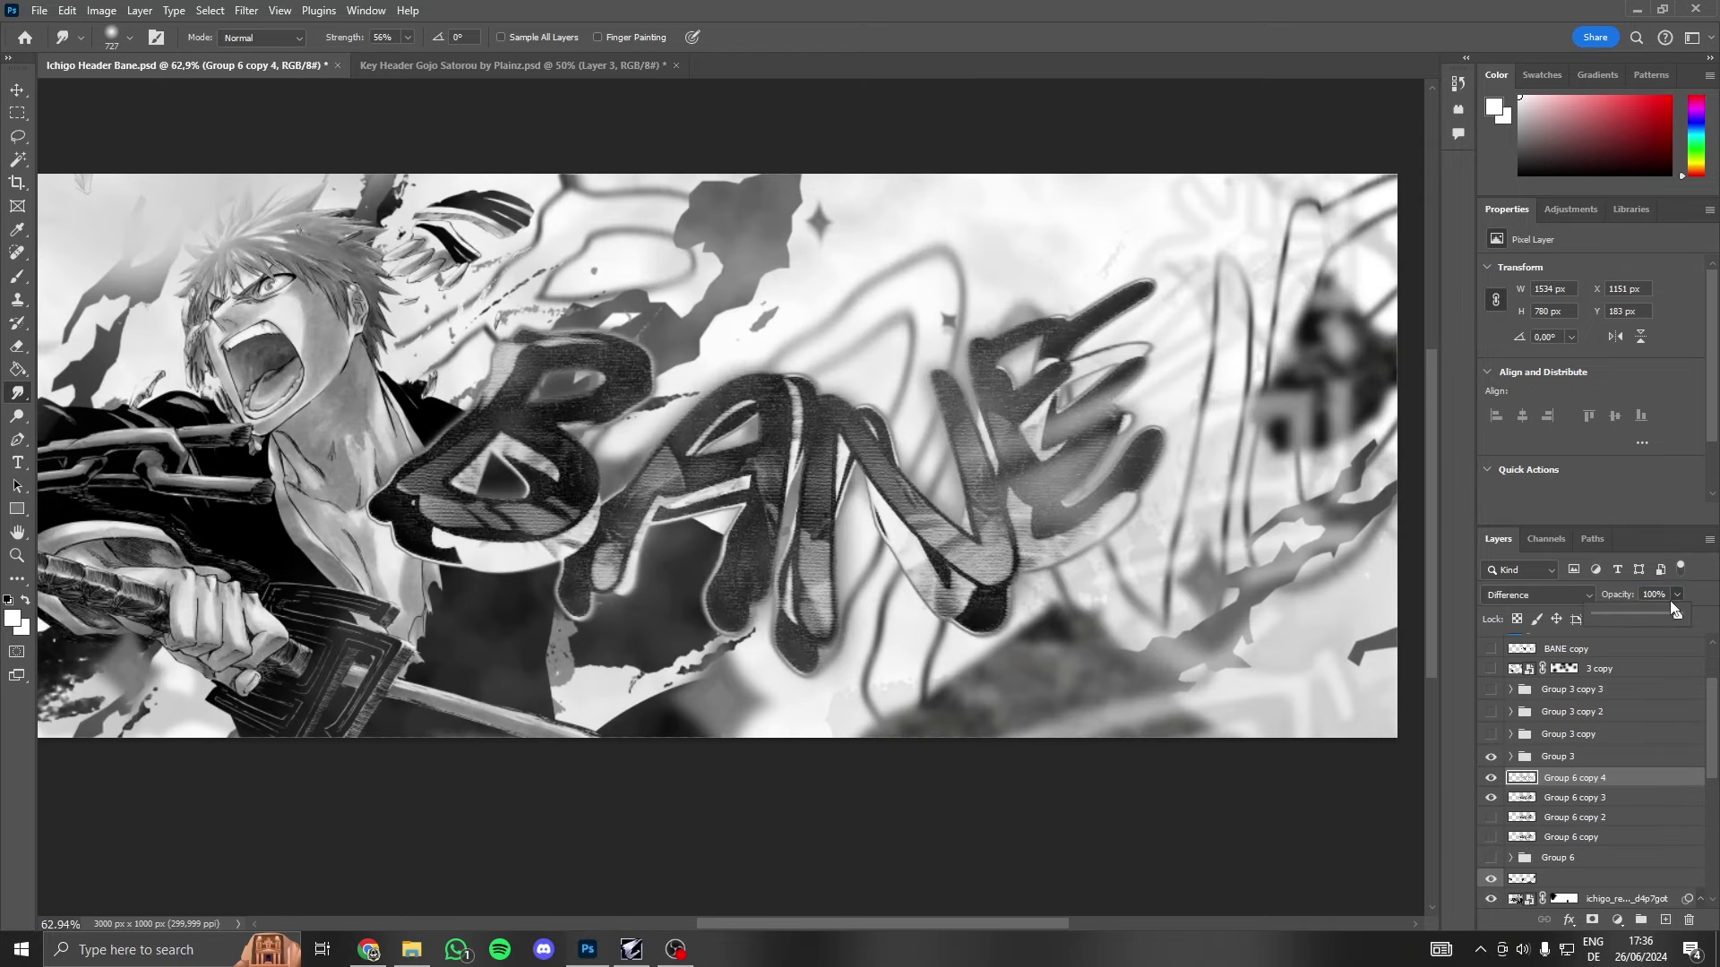
# - Switch Group 6 copy 4's blend mode to Luminosity
pyautogui.scroll(-5, 904, 614)
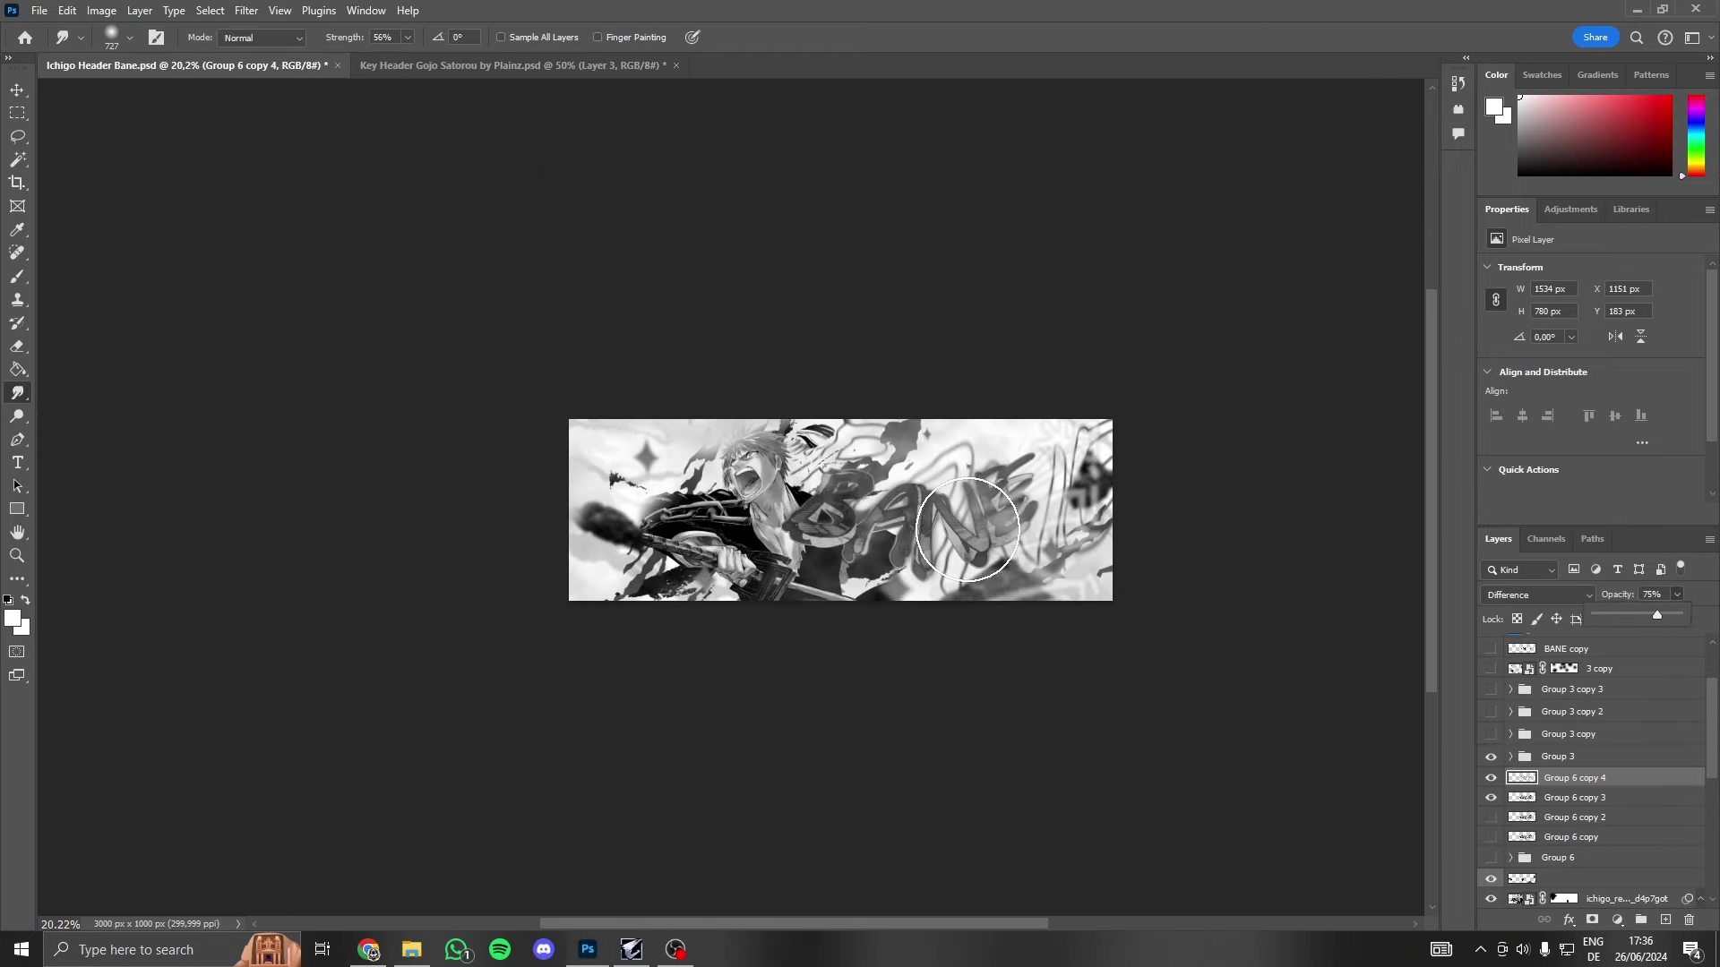
pyautogui.scroll(2, 1029, 696)
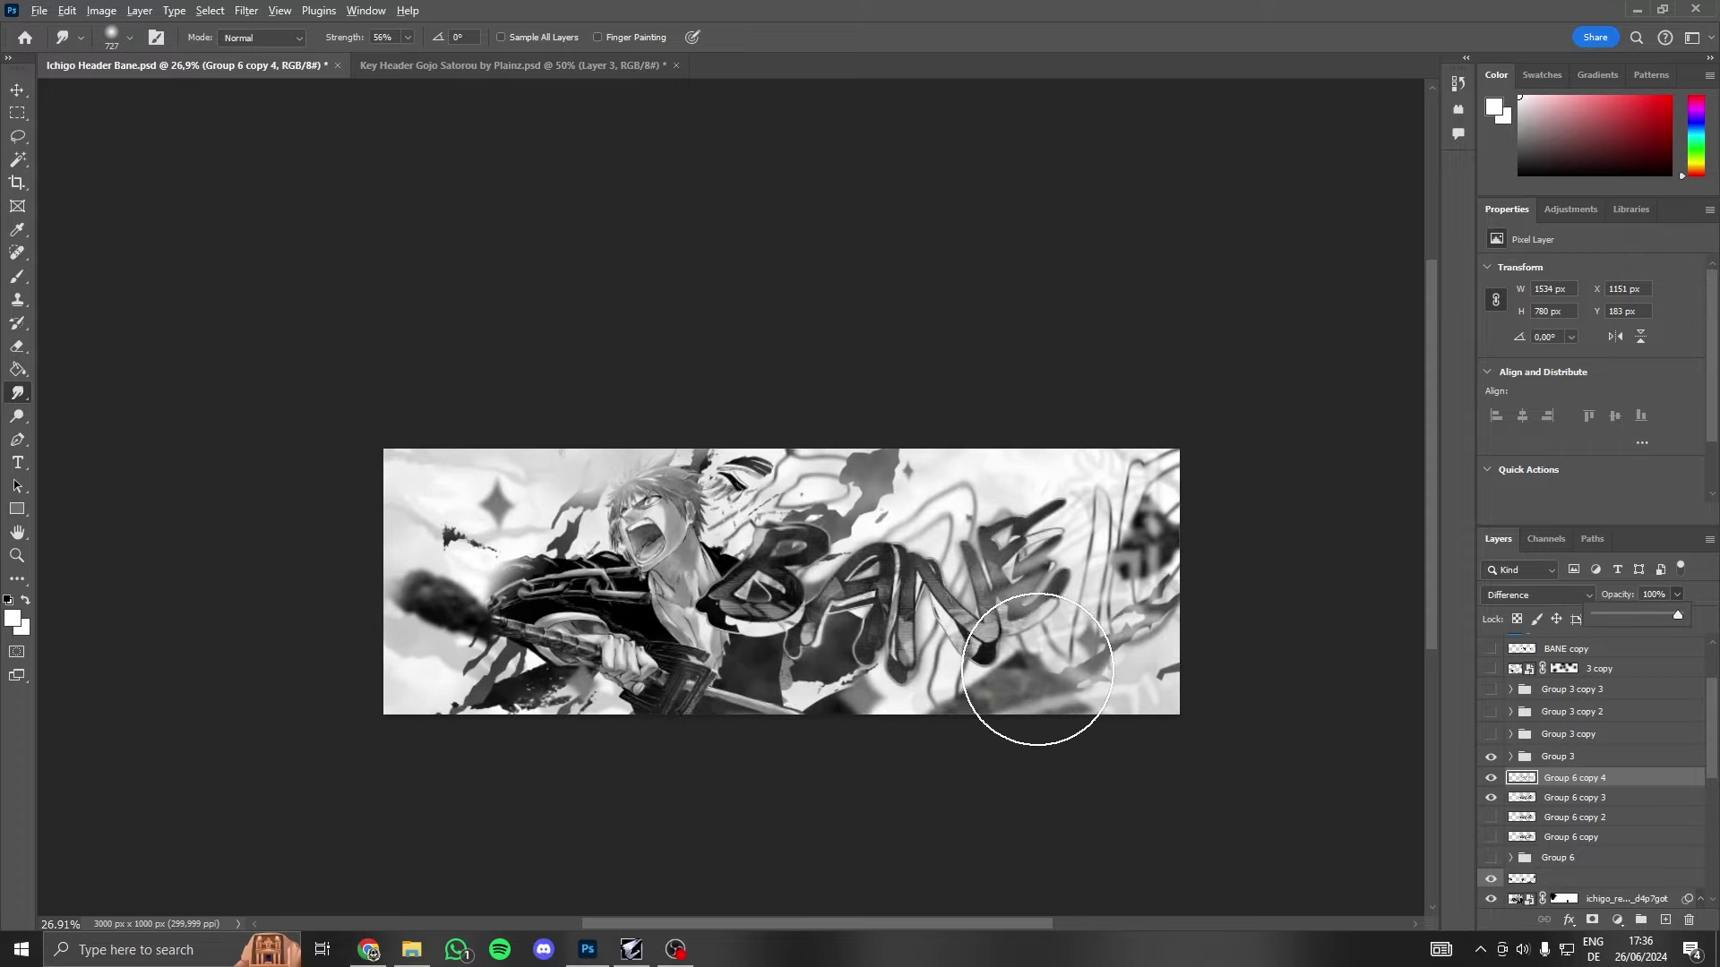
pyautogui.scroll(1, 1095, 614)
pyautogui.scroll(-2, 1057, 730)
pyautogui.scroll(-2, 1053, 697)
pyautogui.scroll(1, 1052, 697)
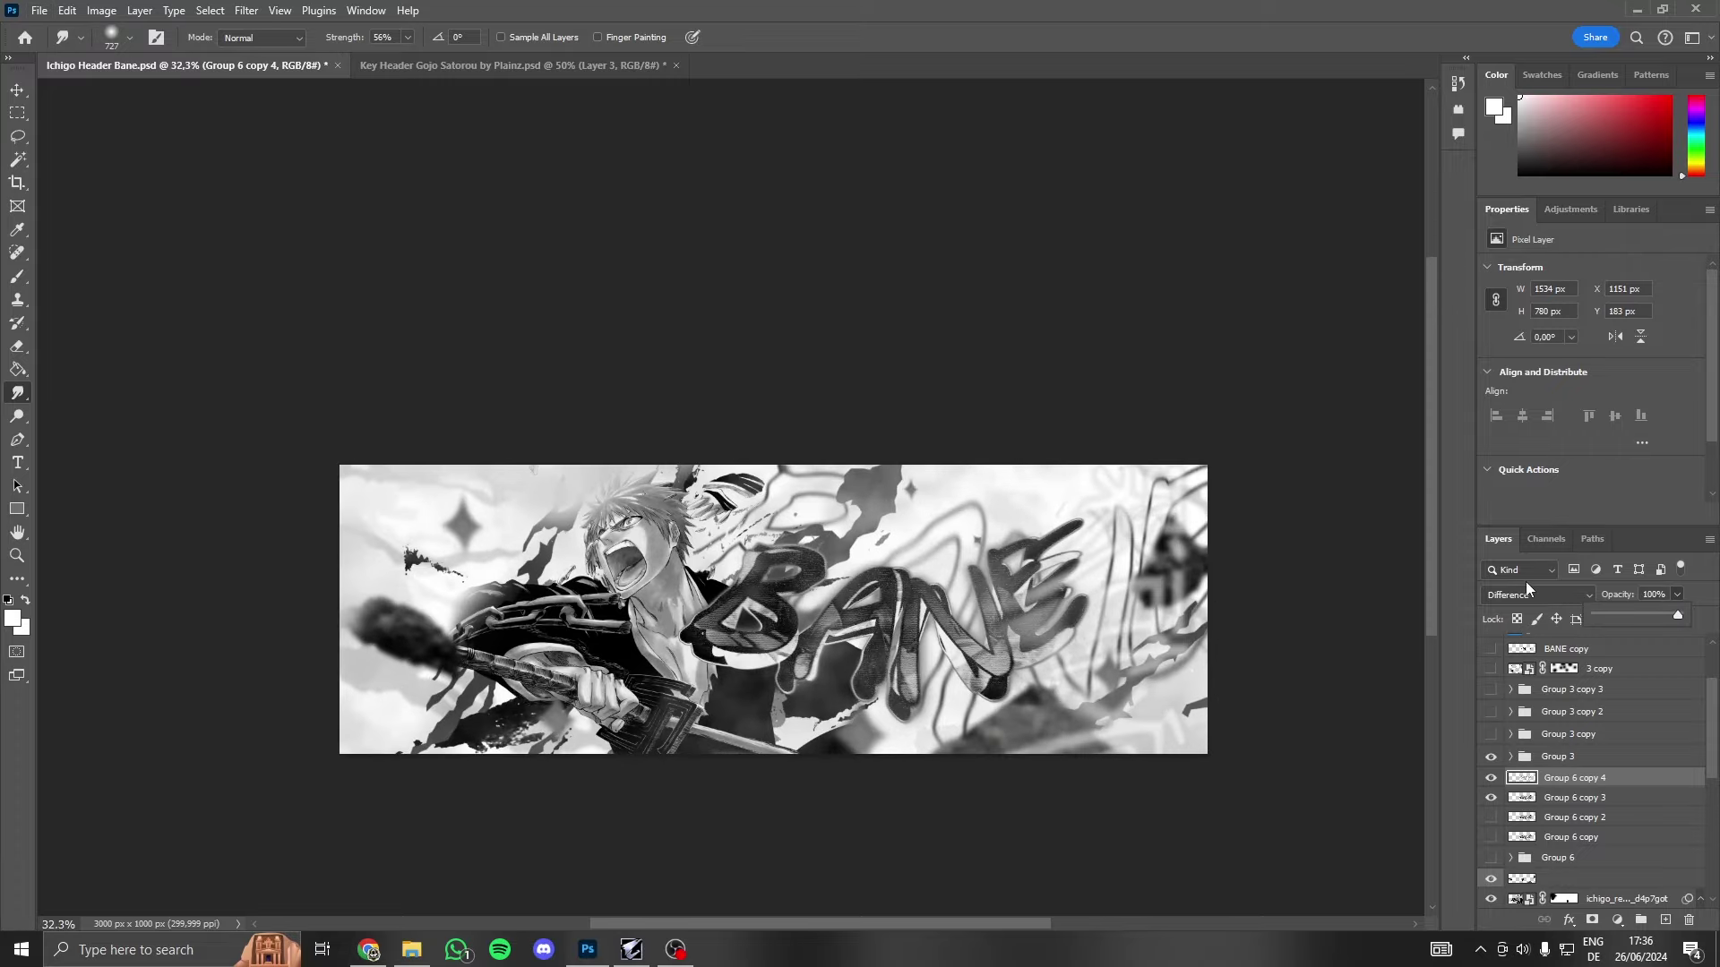
pyautogui.click(1529, 595)
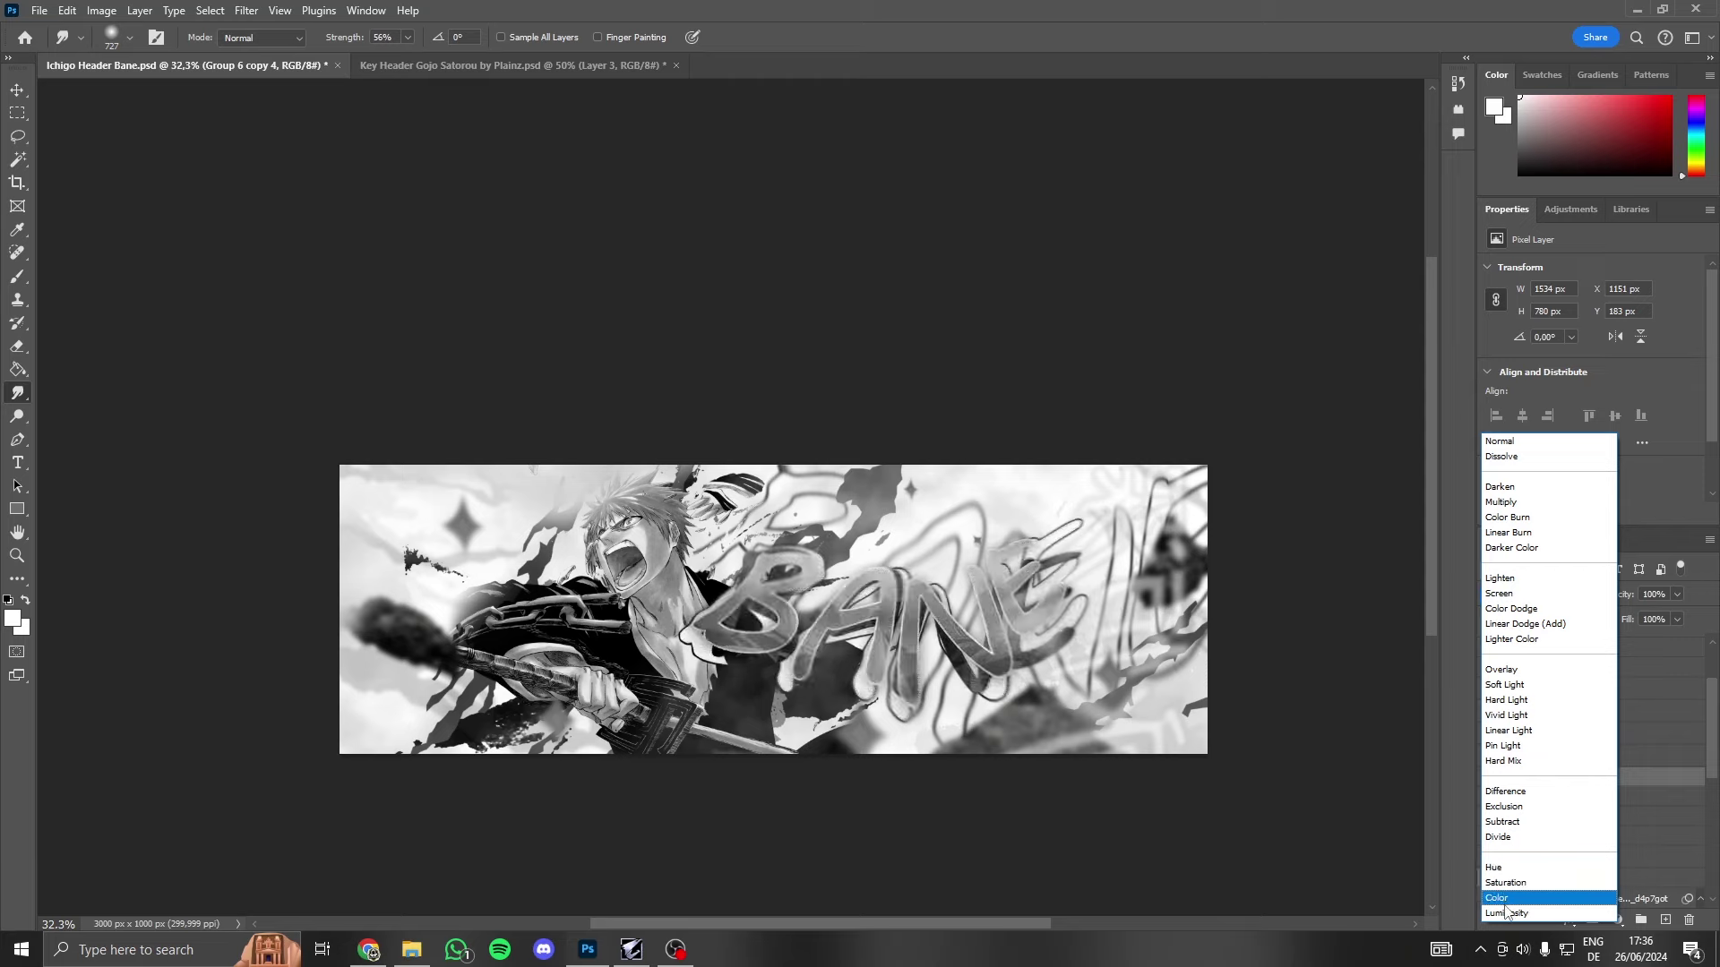
pyautogui.click(1505, 913)
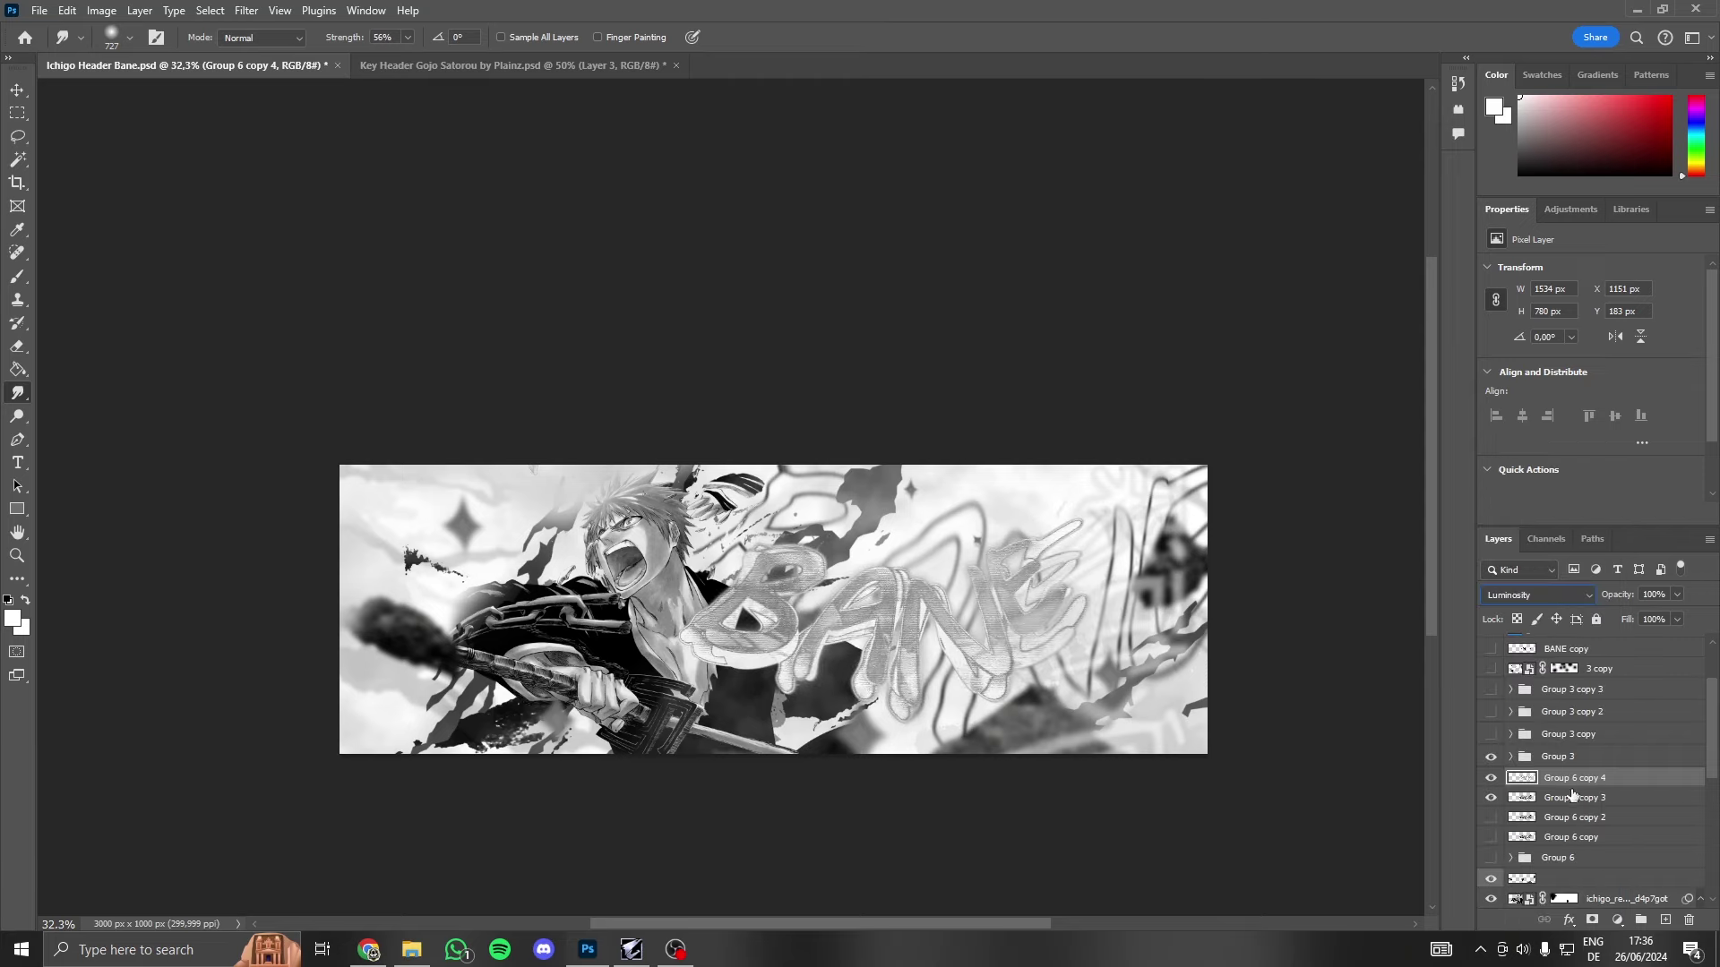
# - Duplicate it as Group 6 copy 5 with Difference blending at about 47% opacity
pyautogui.hotkey('ctrl', 'j')
pyautogui.click(1529, 595)
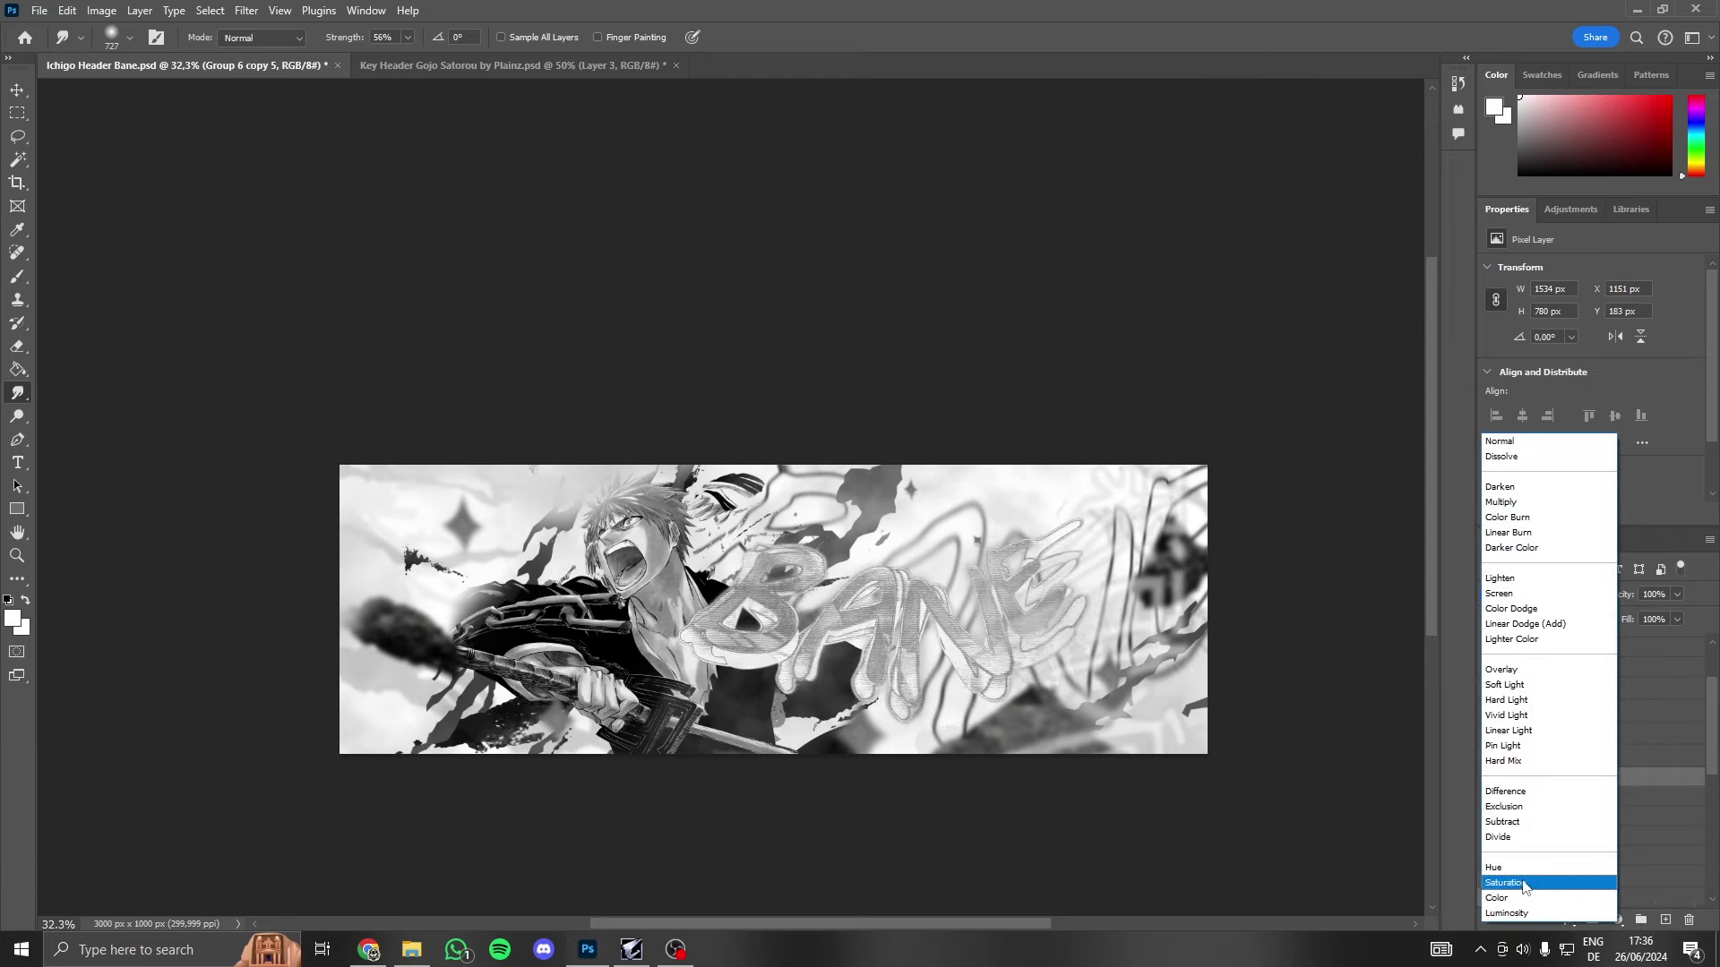
pyautogui.click(1514, 791)
pyautogui.moveTo(1677, 595); pyautogui.dragTo(1612, 618)
pyautogui.click(1490, 780)
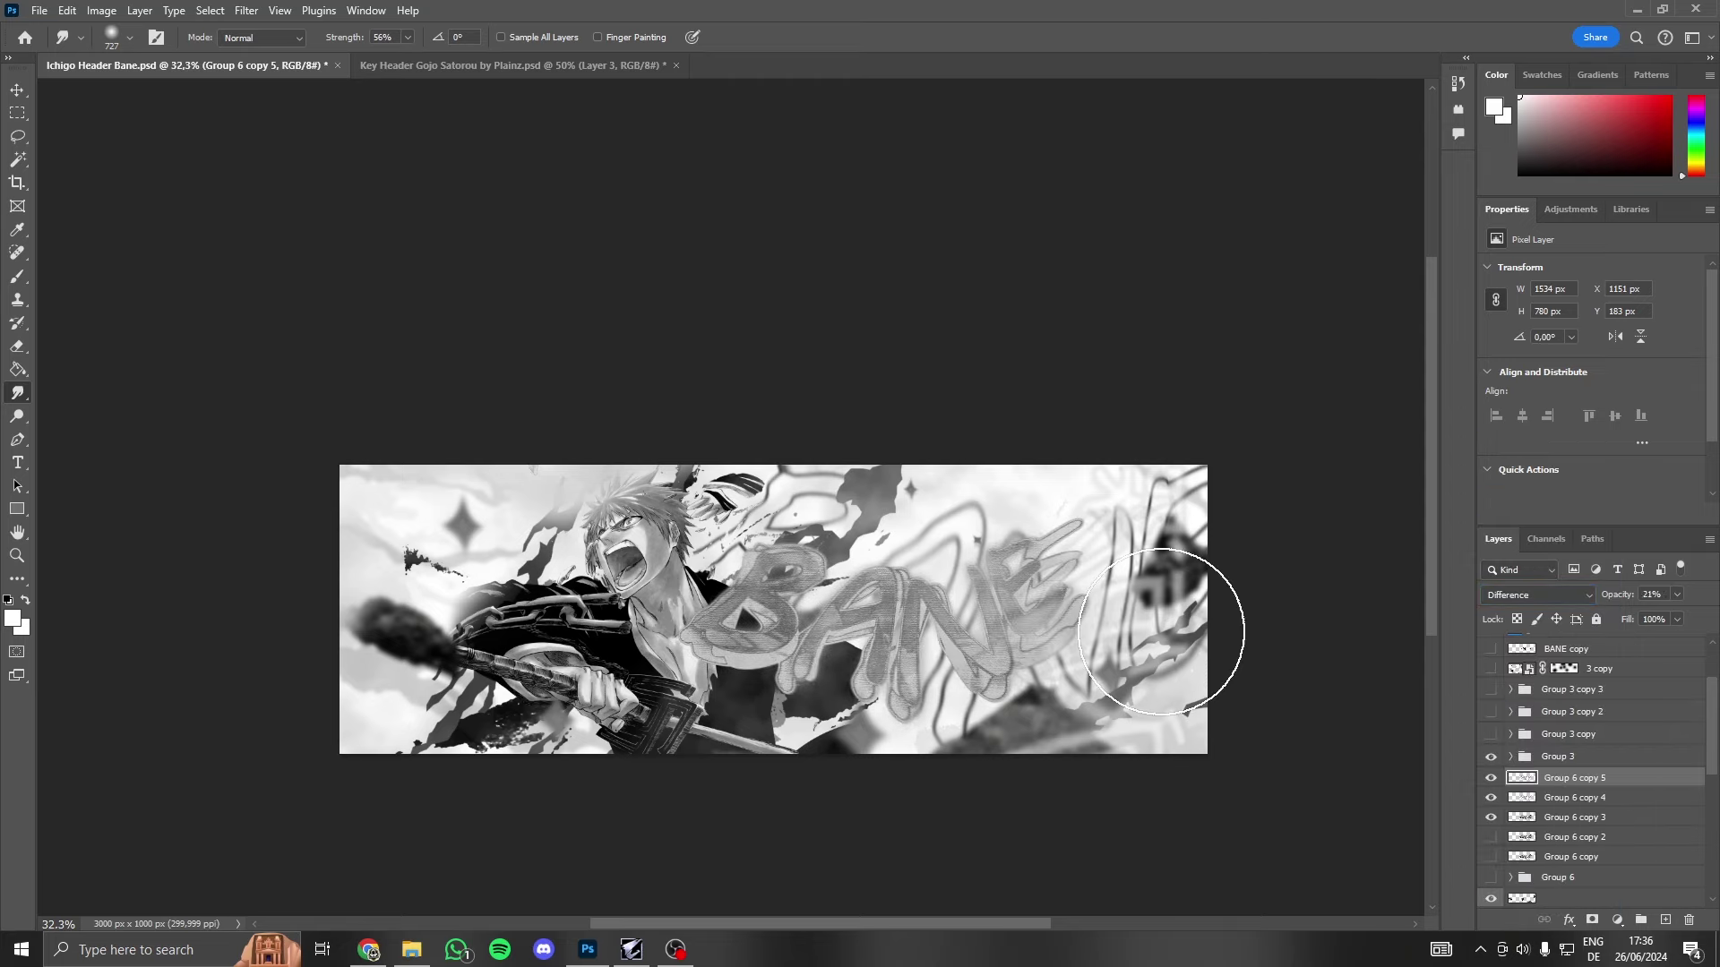
pyautogui.moveTo(1684, 619); pyautogui.dragTo(1663, 616)
pyautogui.scroll(-1, 1009, 605)
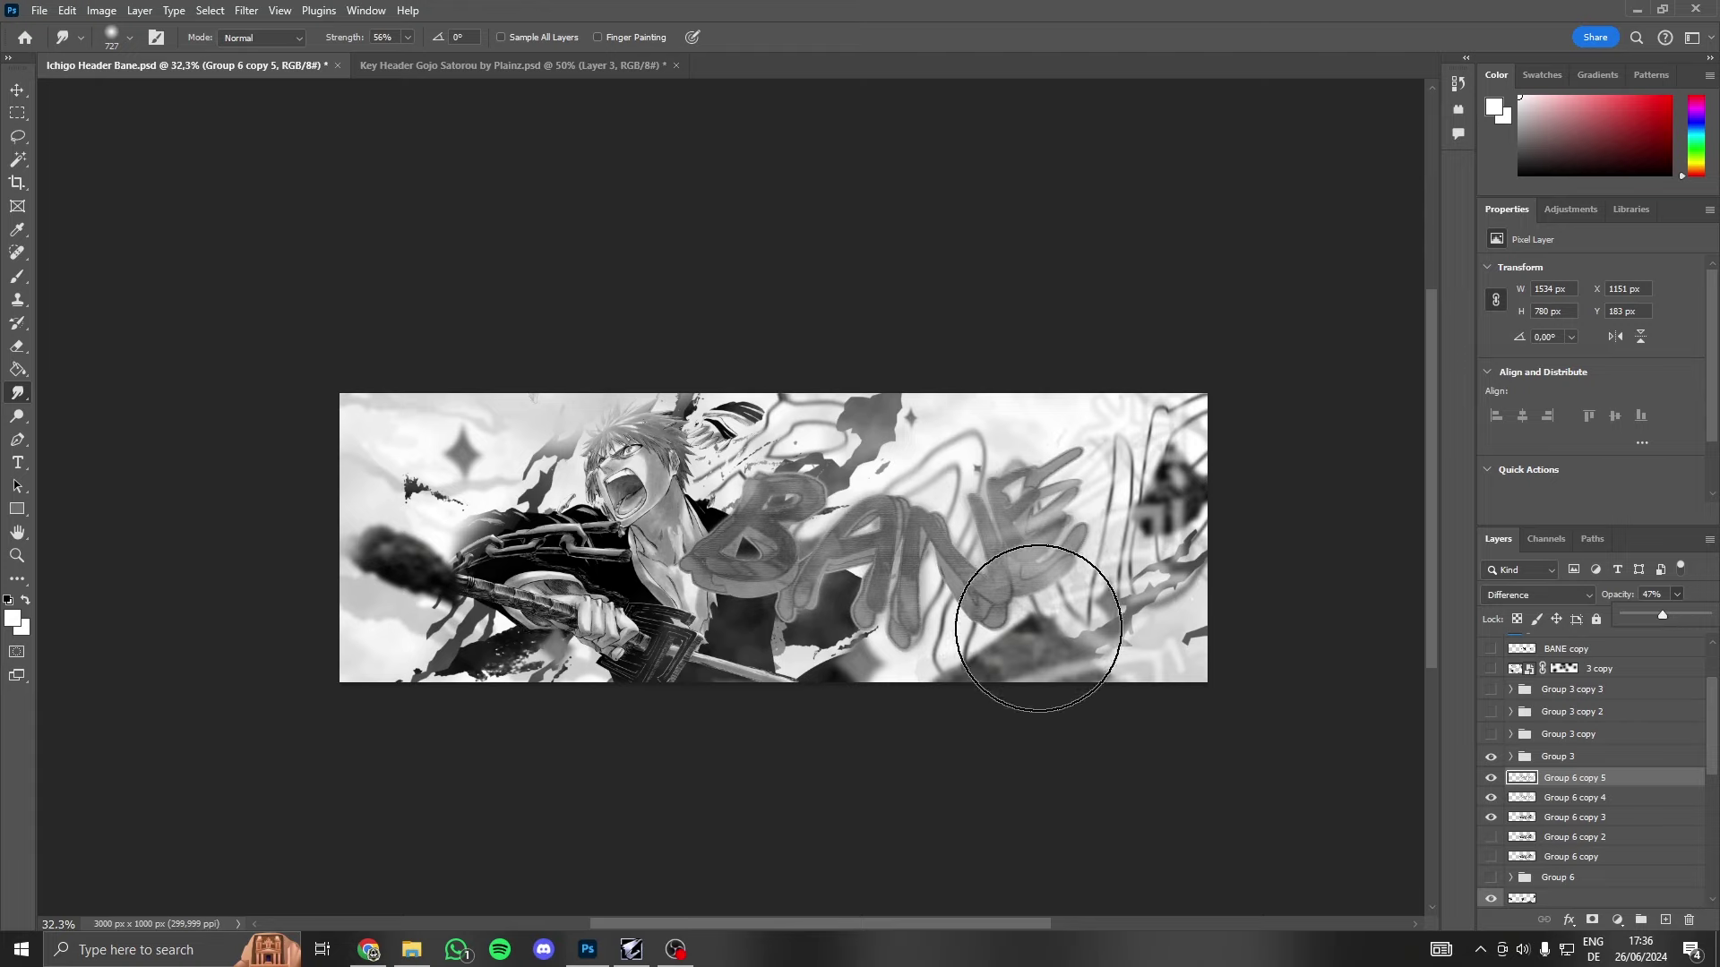
pyautogui.scroll(-1, 1008, 605)
pyautogui.scroll(2, 1009, 605)
# - Hide copies 4 and 5, duplicate Group 6 copy 3 as copy 6, and hide copy 3
pyautogui.click(1490, 797)
pyautogui.click(1490, 778)
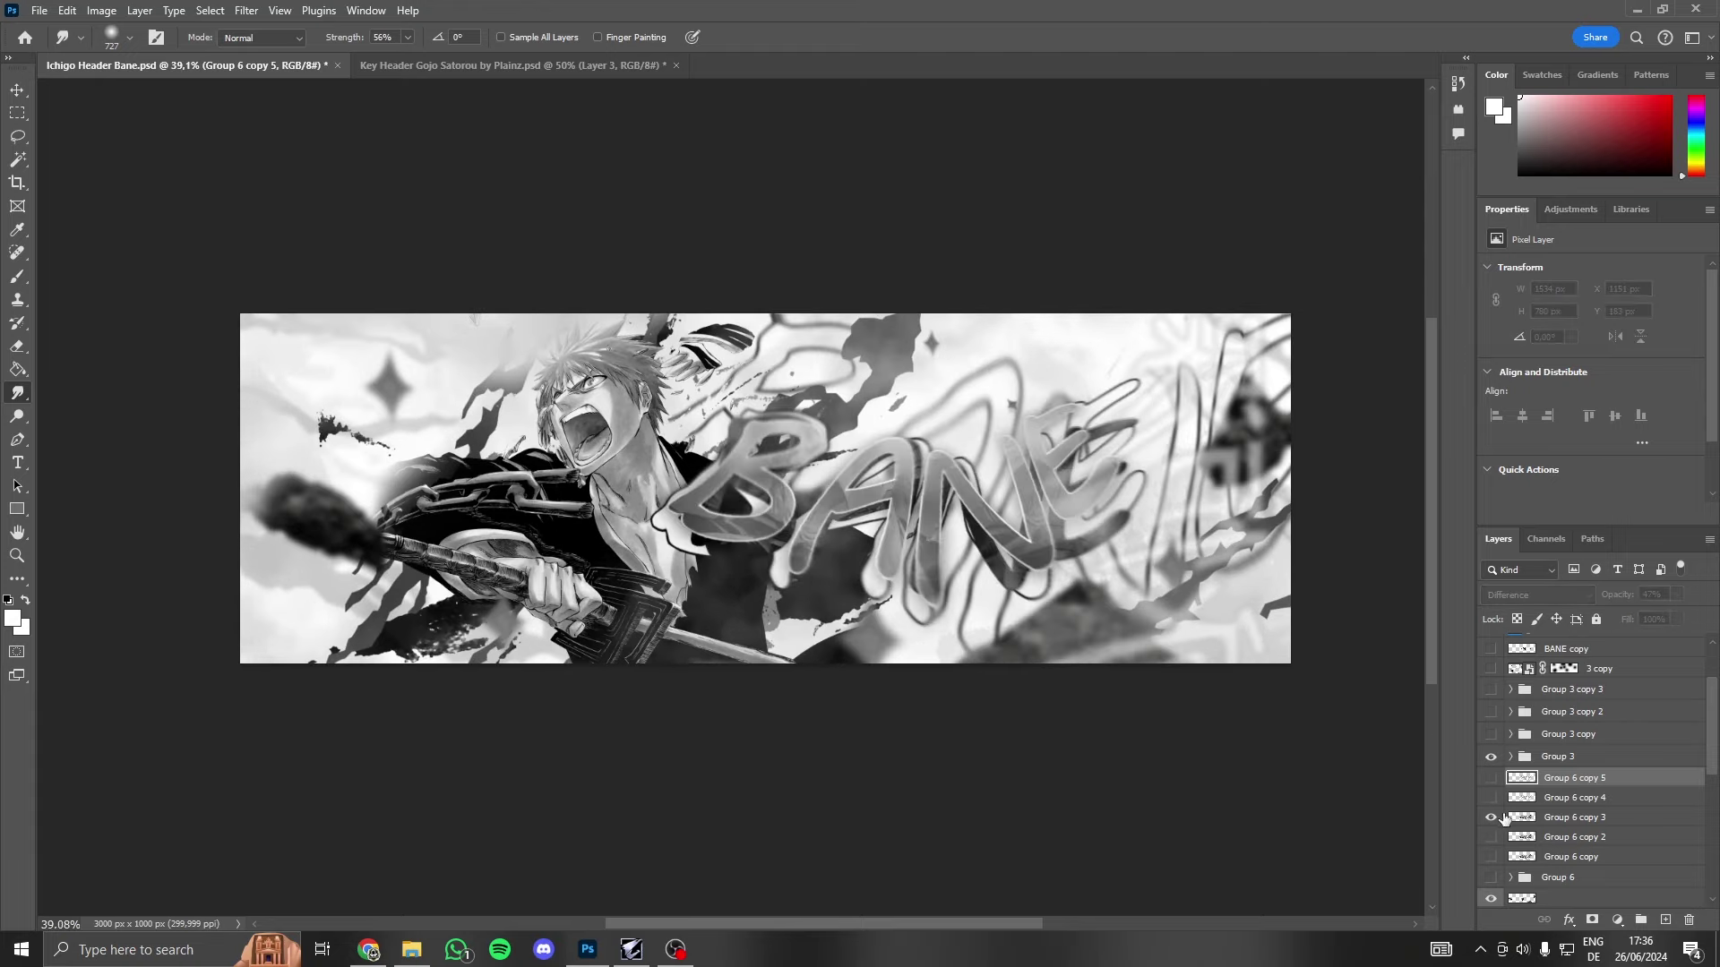
pyautogui.click(1539, 817)
pyautogui.hotkey('ctrl', 'j')
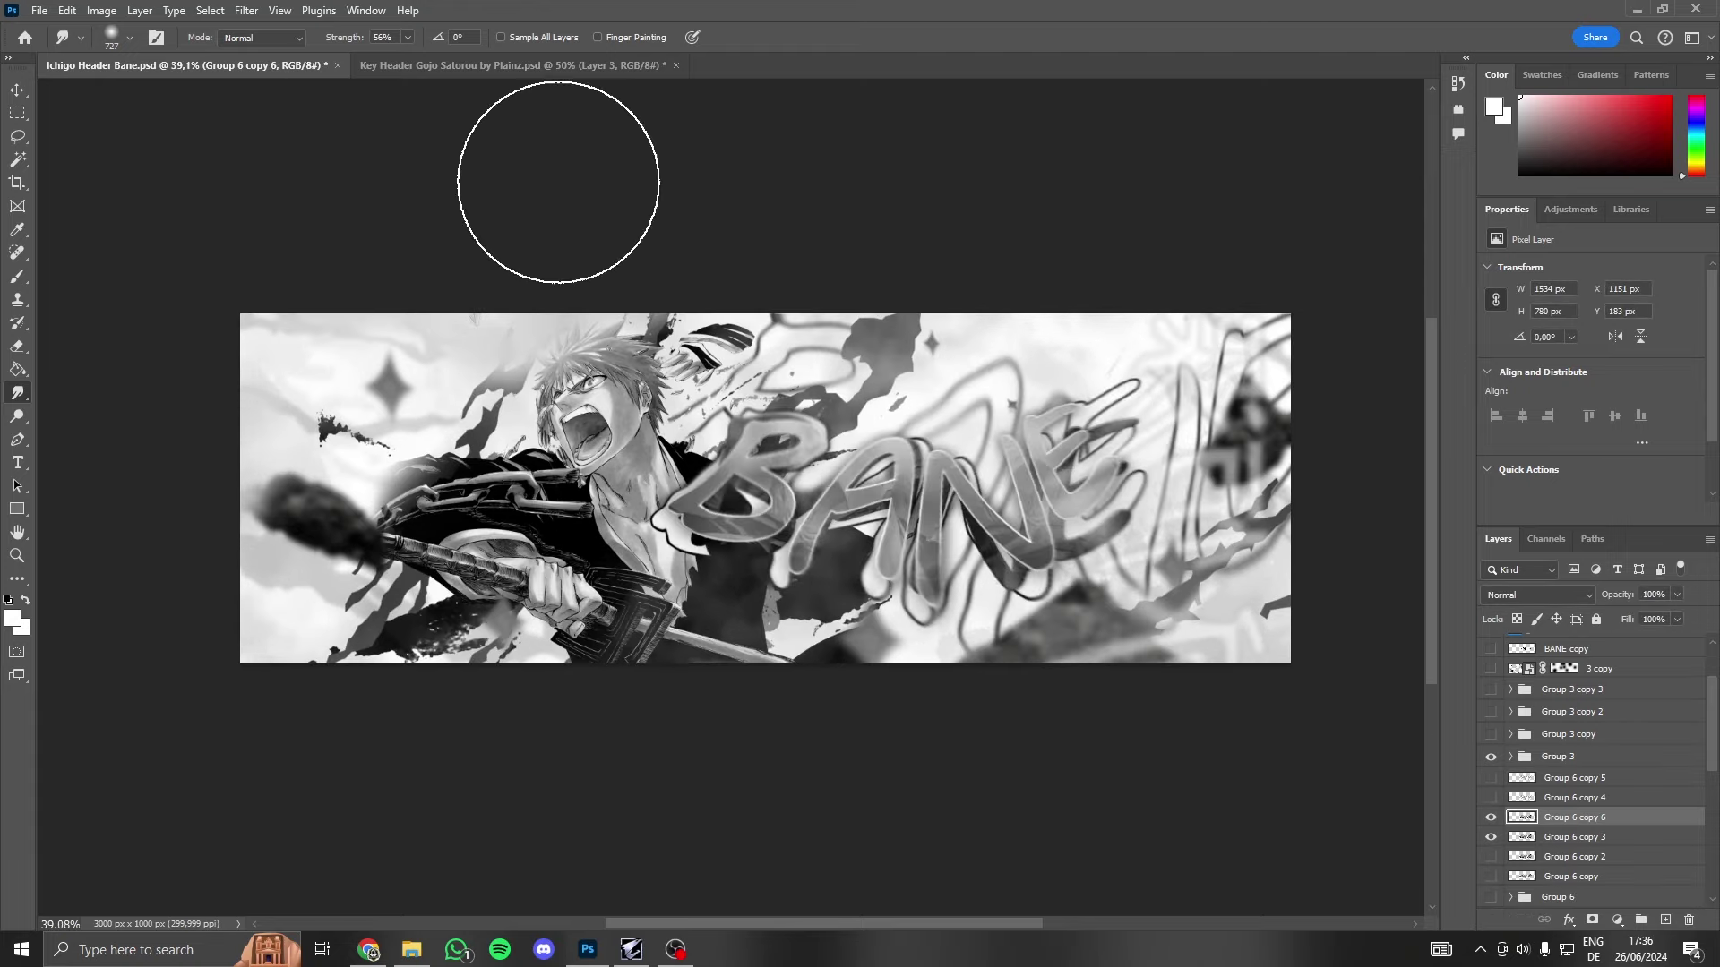
pyautogui.click(1491, 836)
# - Try Ocean Ripple, Ink Outlines and Sprayed Strokes in the Filter Gallery, then apply Spatter
pyautogui.click(246, 9)
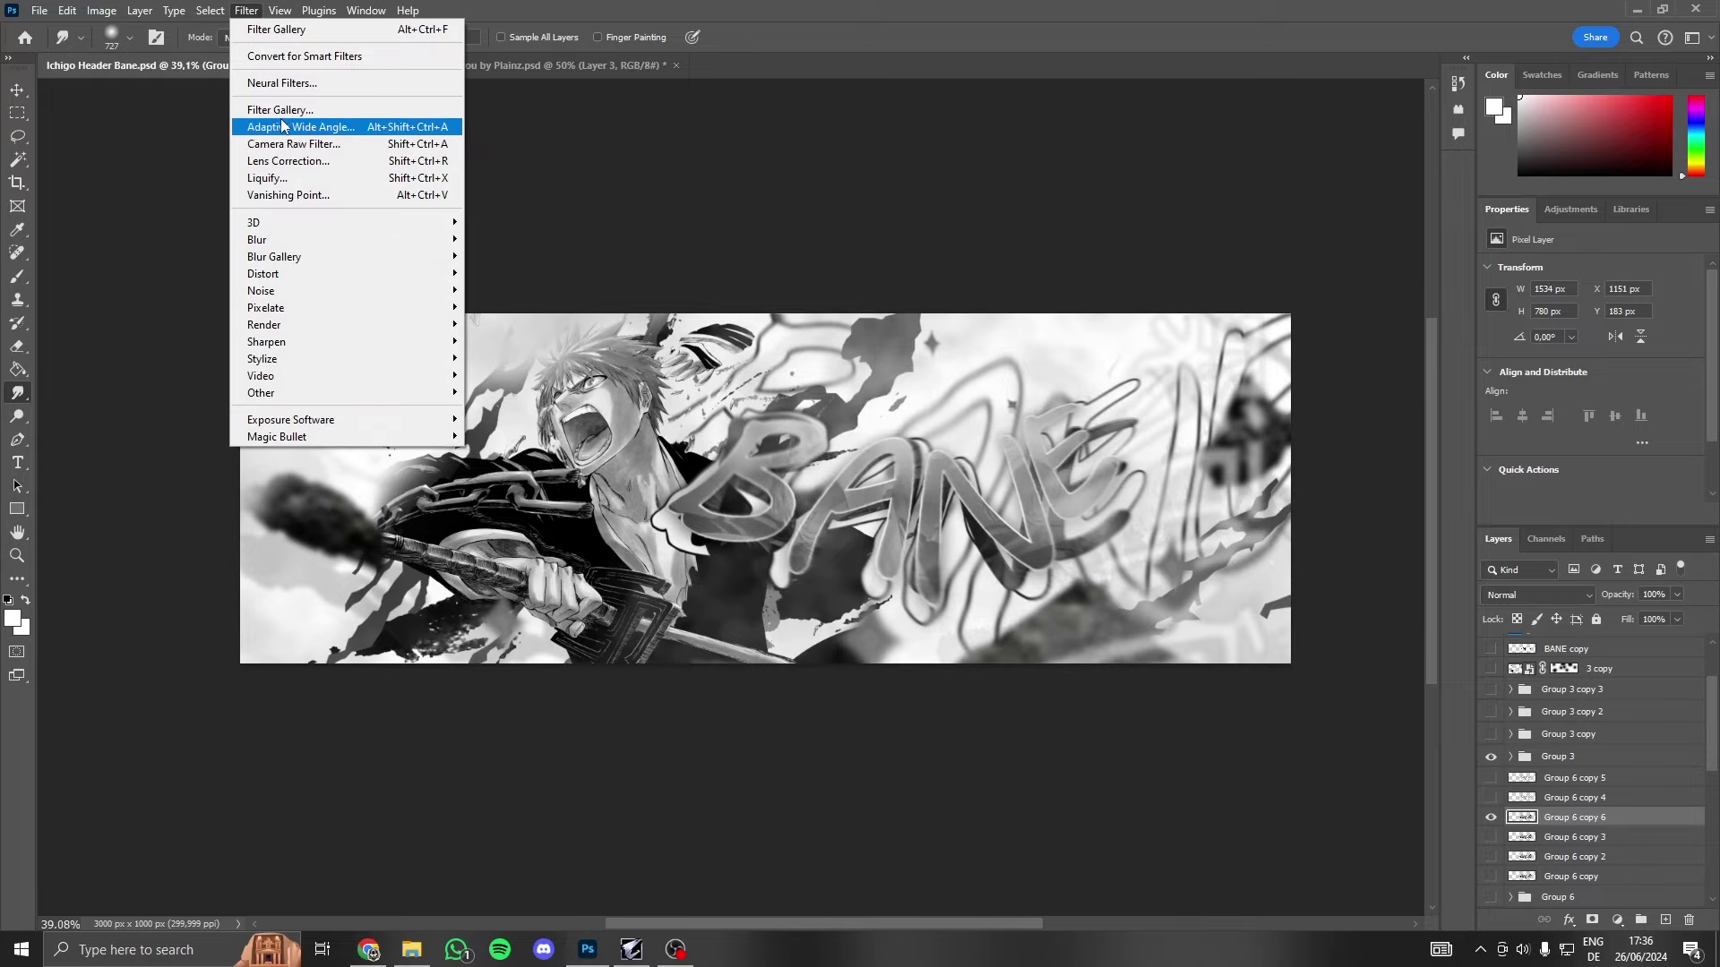
pyautogui.click(358, 109)
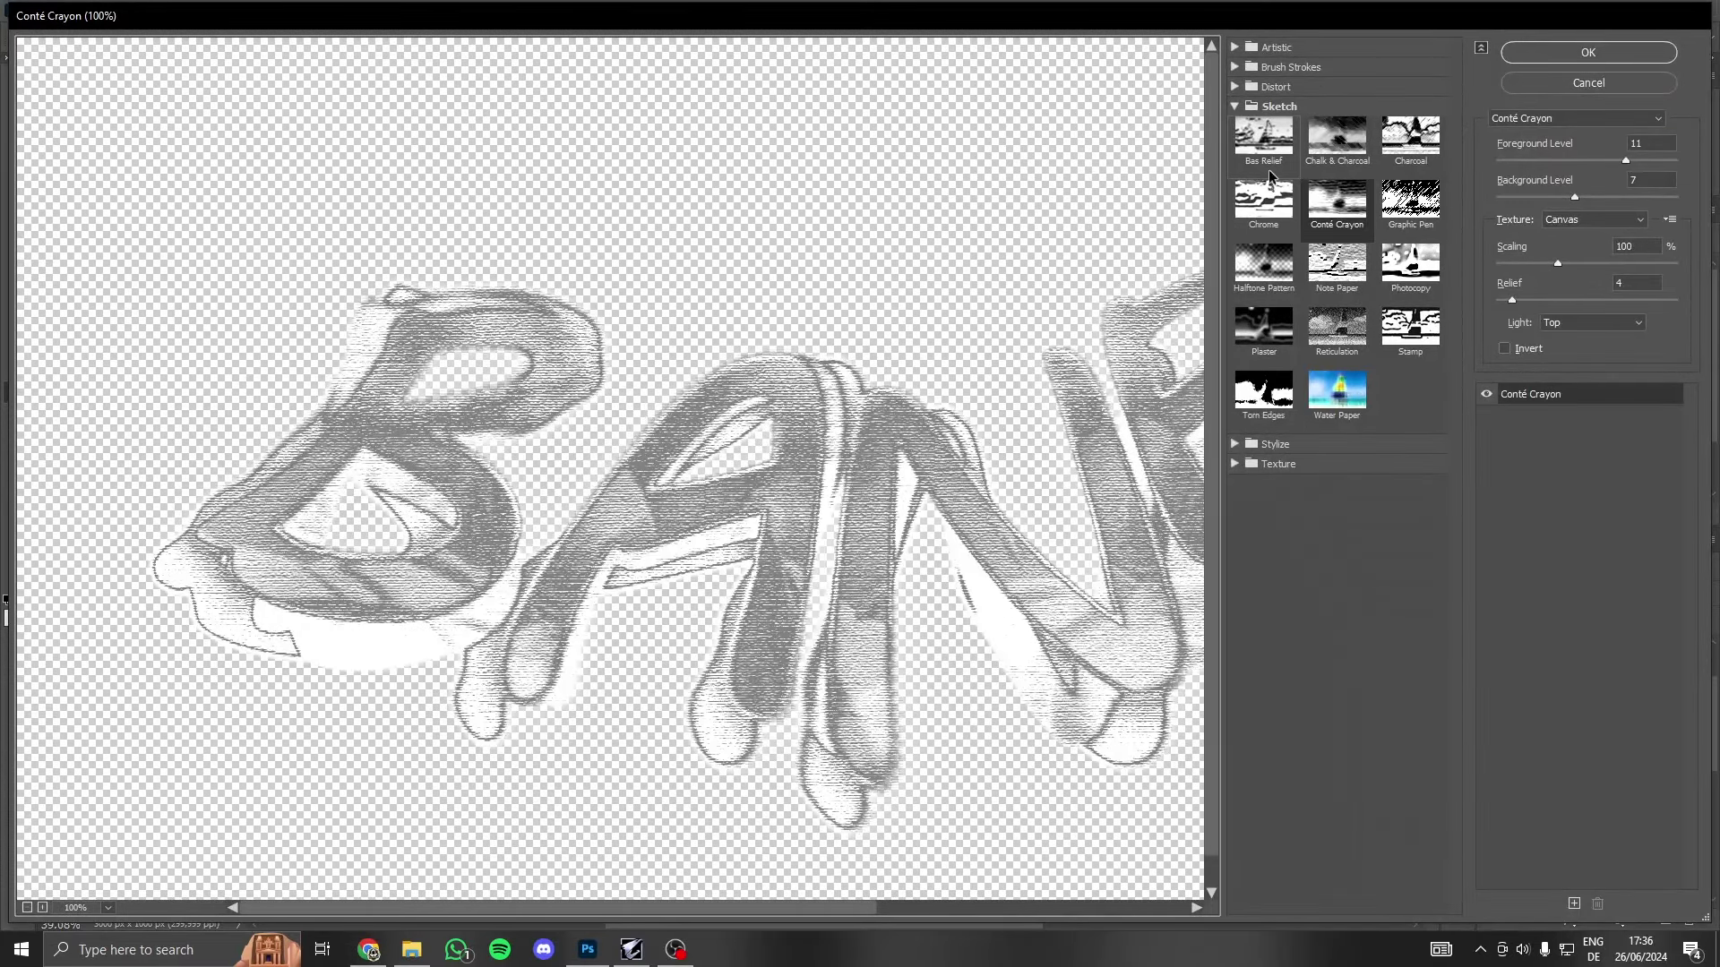
pyautogui.click(1275, 86)
pyautogui.click(1263, 118)
pyautogui.click(1336, 119)
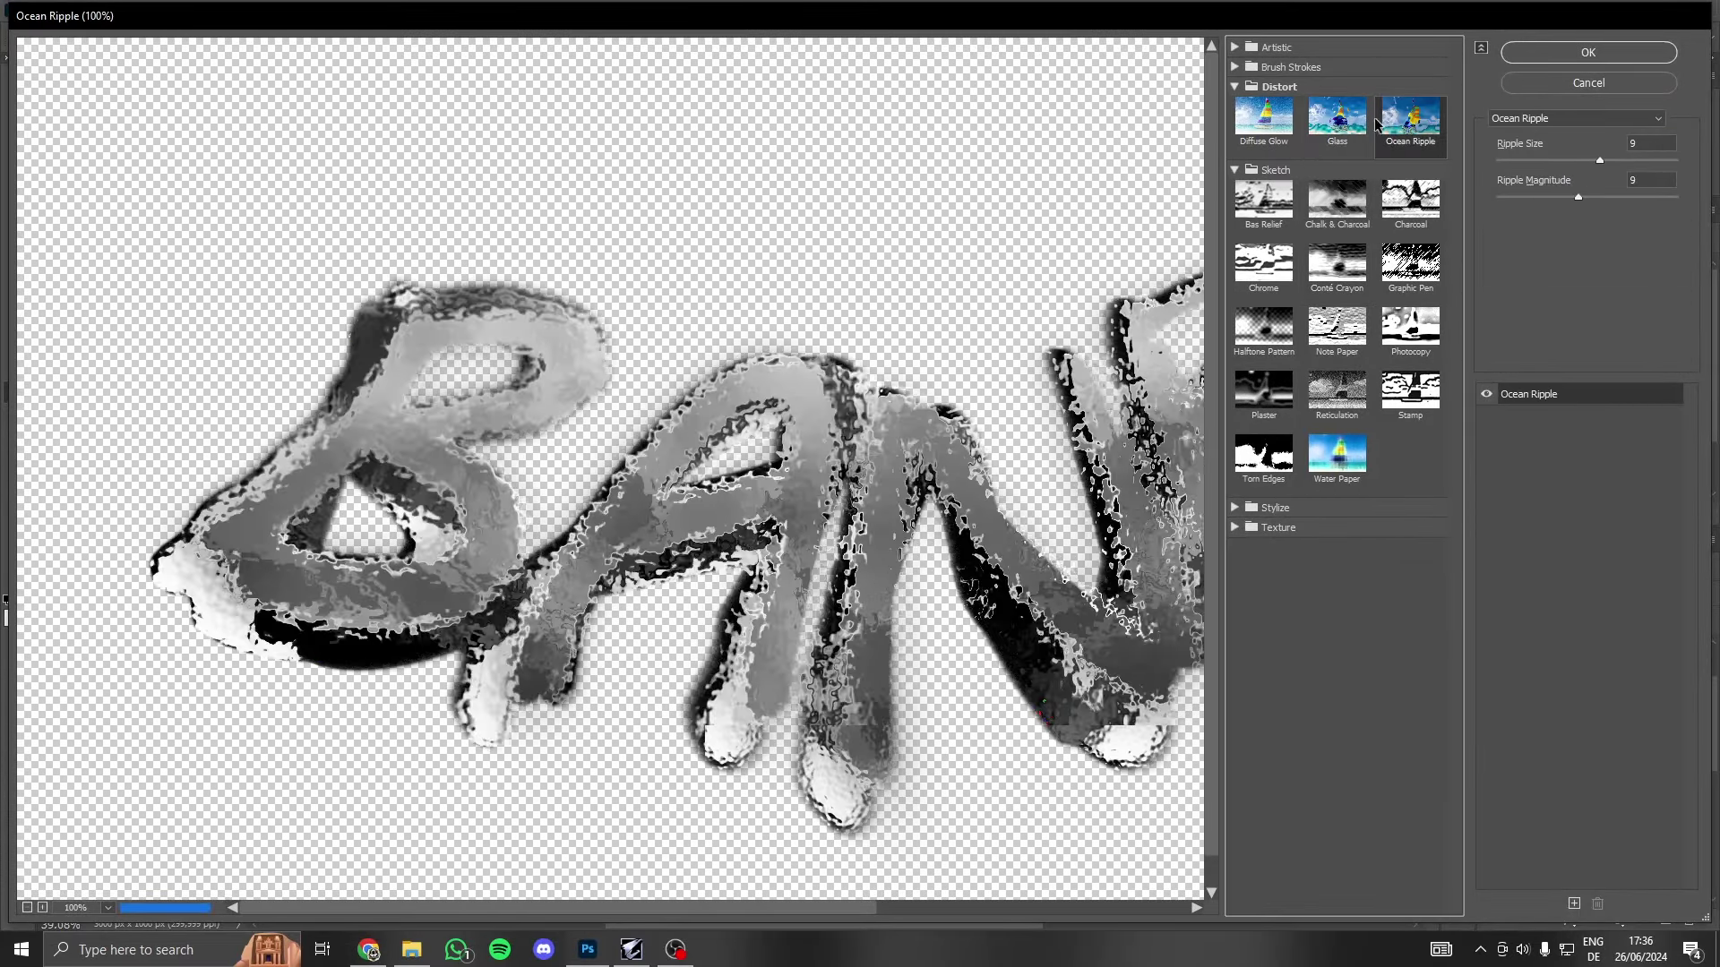
pyautogui.click(1239, 68)
pyautogui.click(1355, 170)
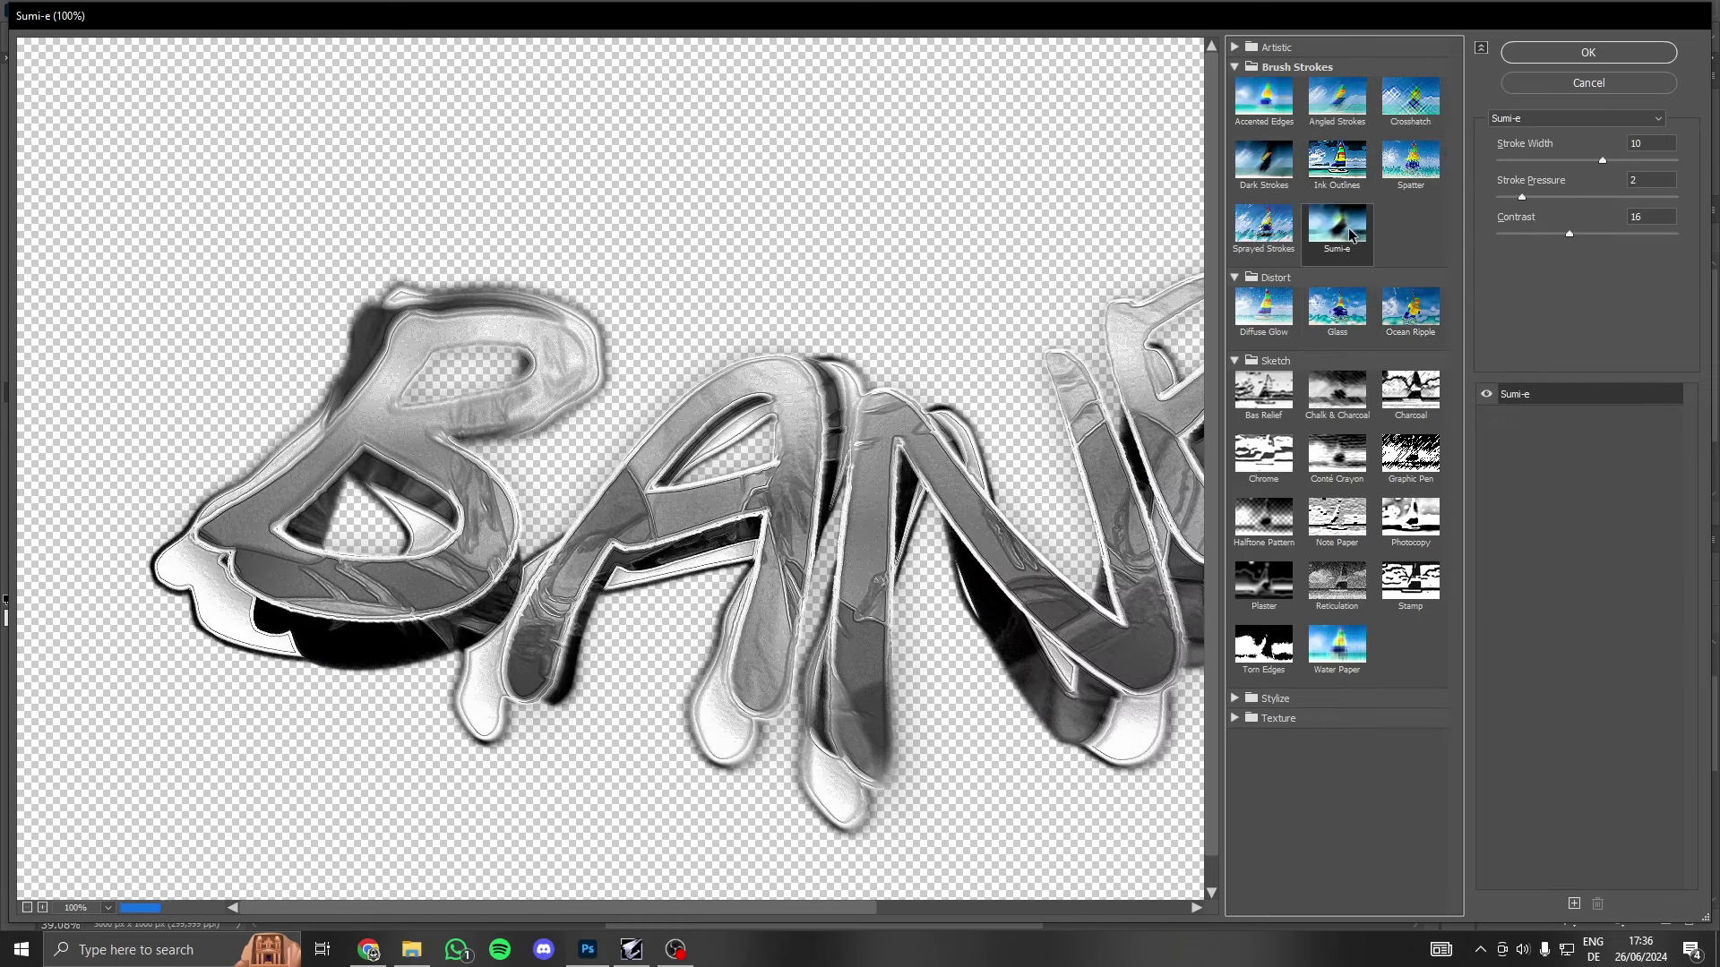
pyautogui.click(1272, 231)
pyautogui.click(1400, 175)
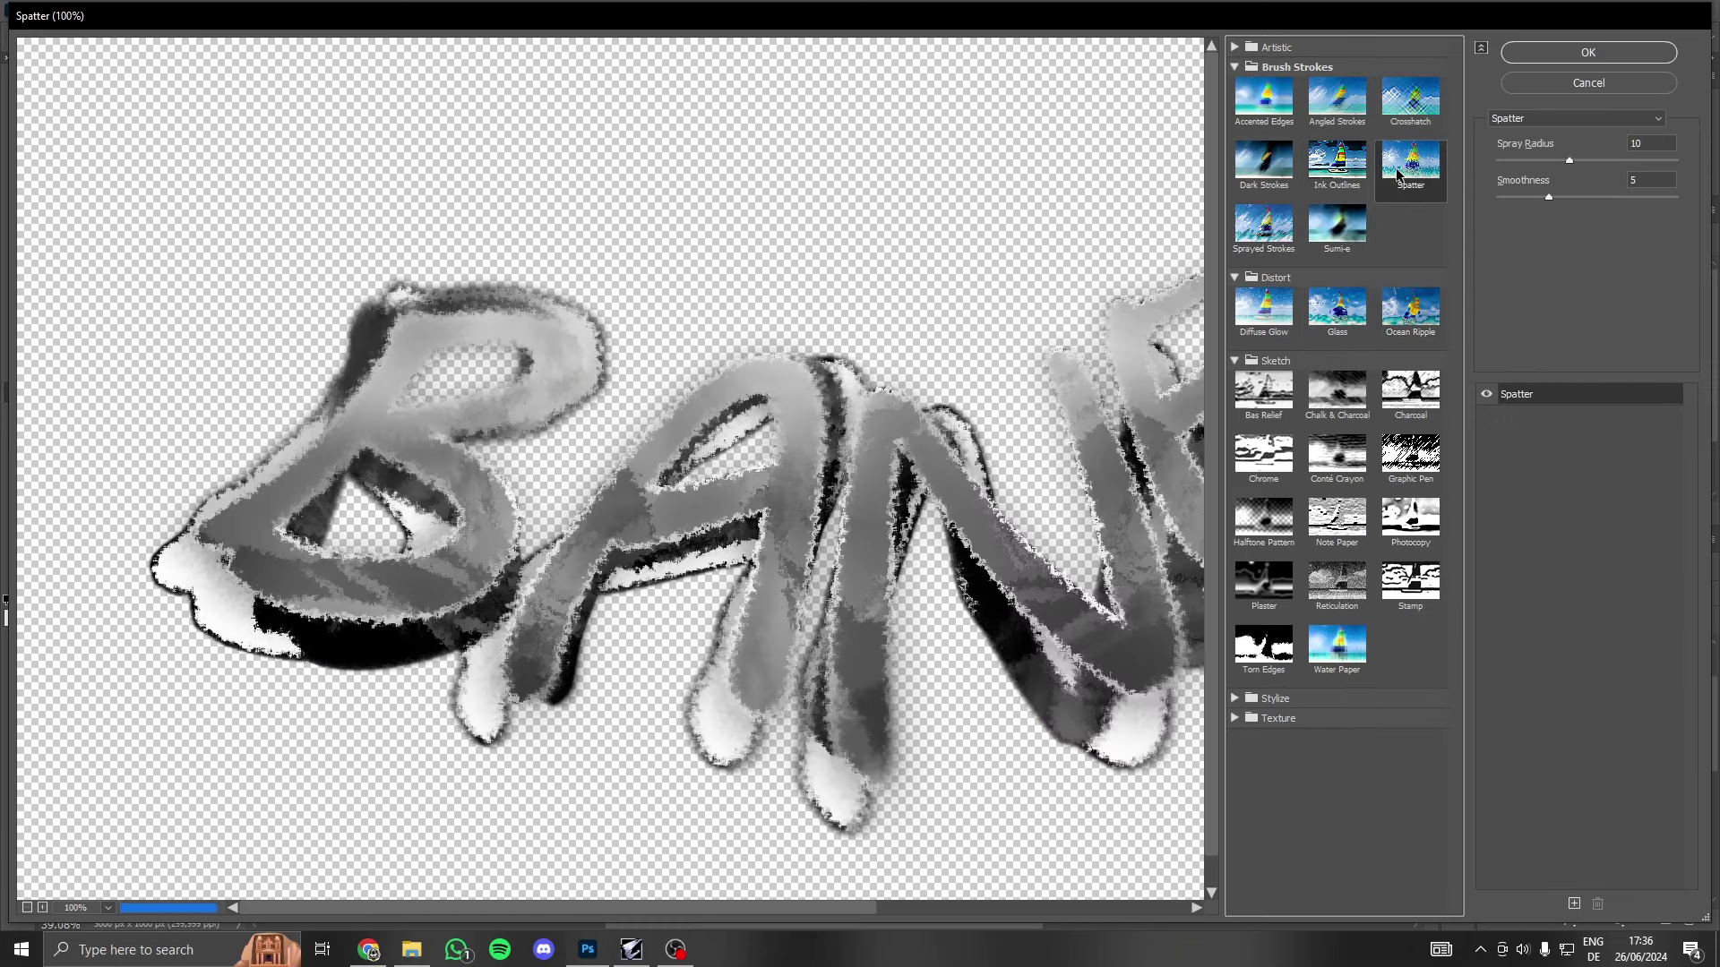
pyautogui.click(1600, 55)
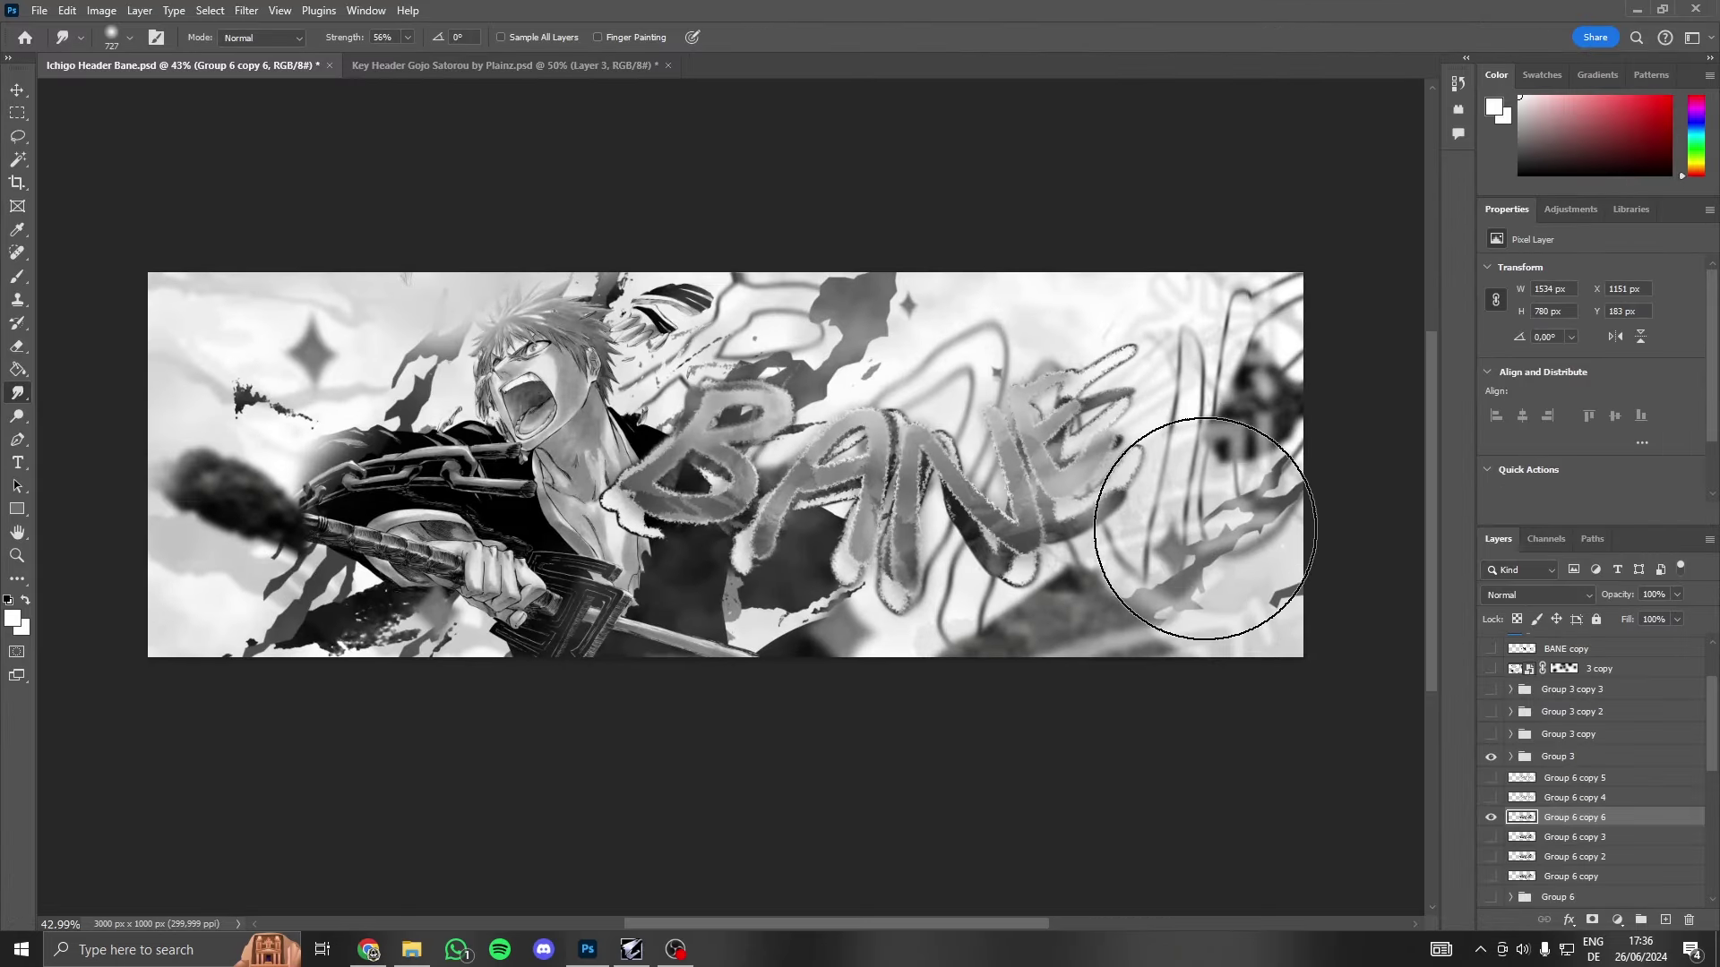
# - Delete the spattered Group 6 copy 6 layer and show Group 6 copy 3 again
pyautogui.press('Delete')
pyautogui.click(1491, 817)
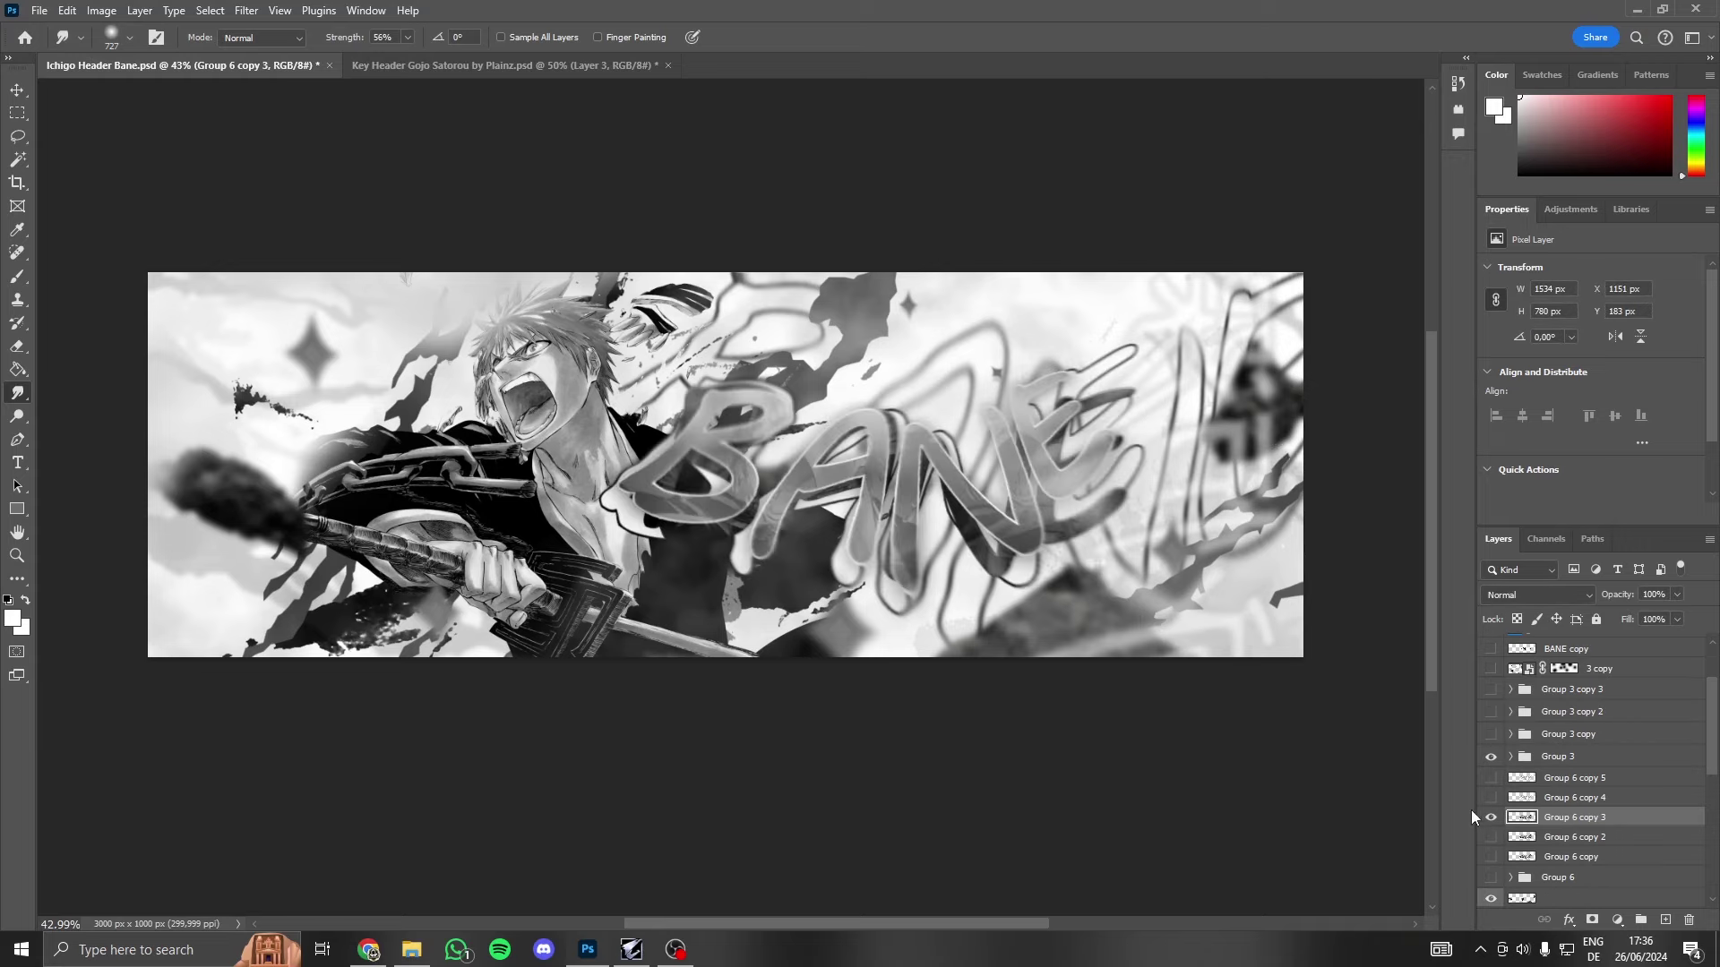
pyautogui.scroll(-1, 1075, 538)
pyautogui.moveTo(818, 372); pyautogui.dragTo(867, 412)
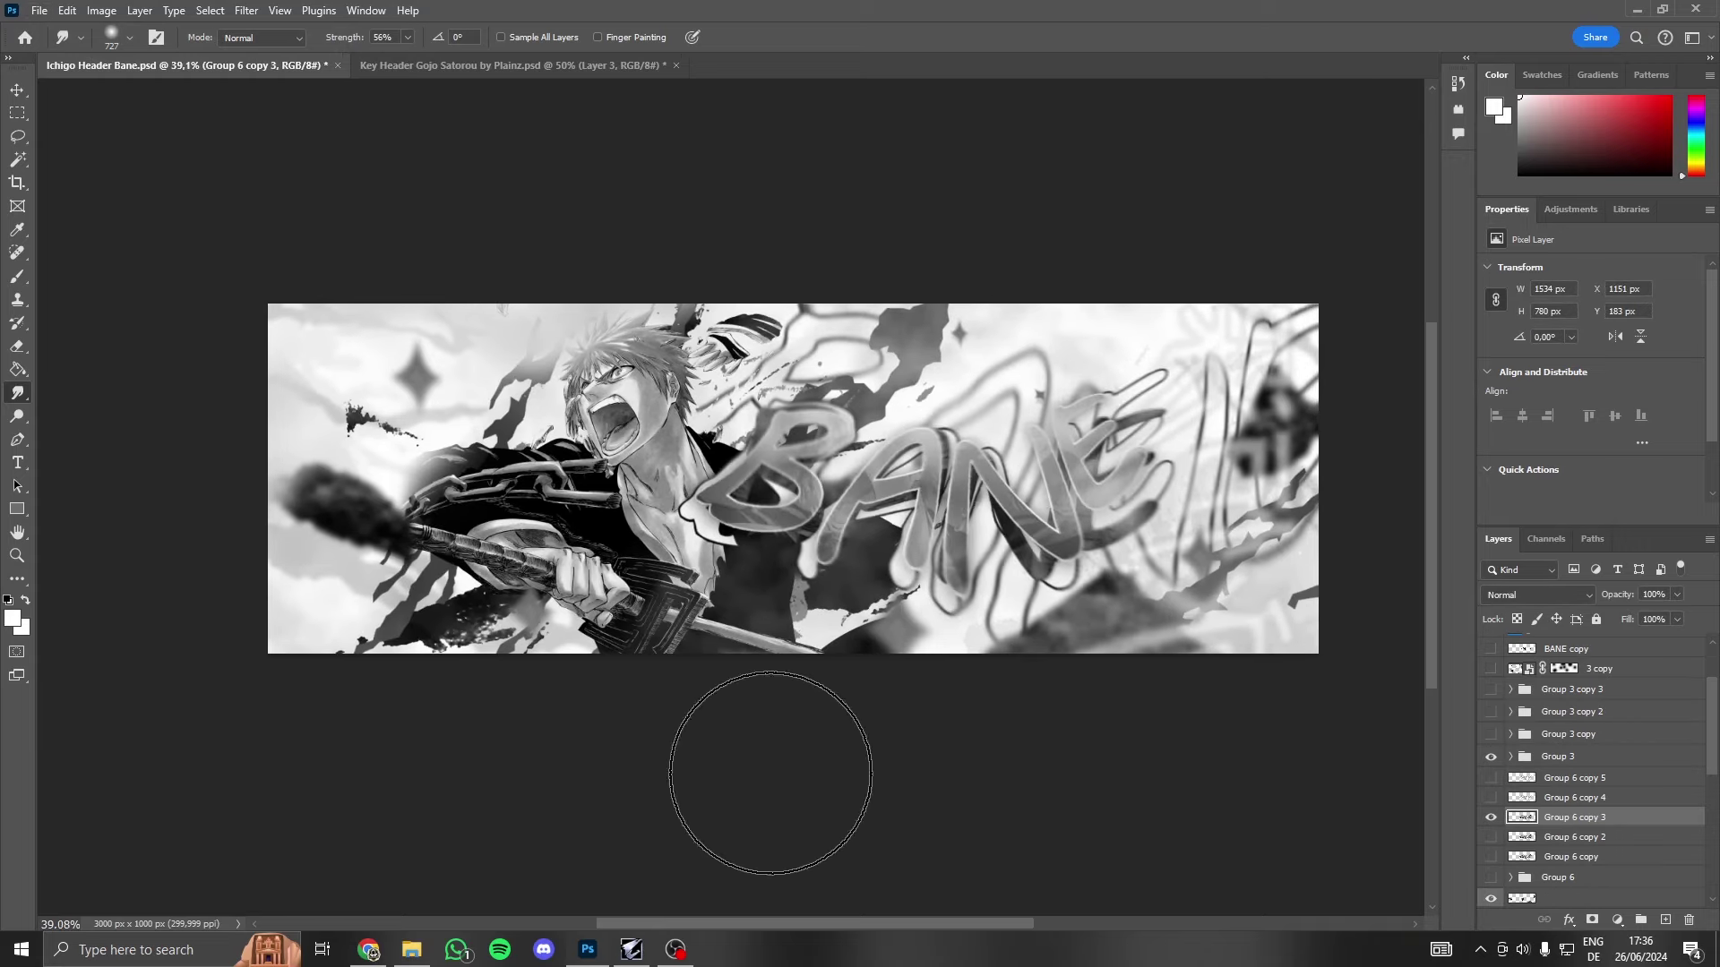